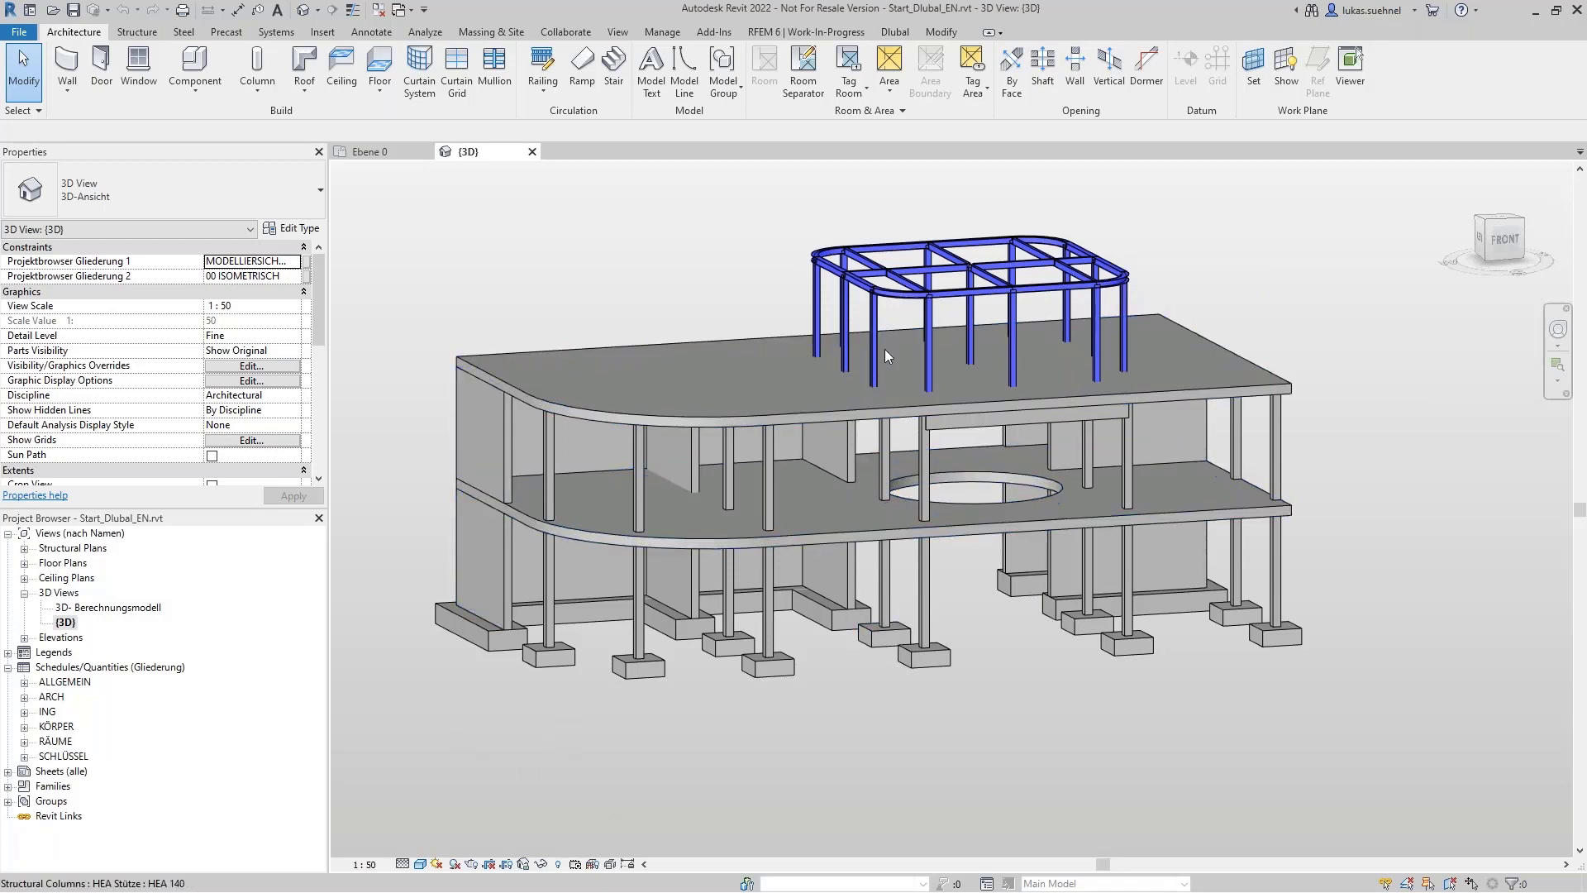
# Examine the building model from several angles, checking the intermediate floor slab and the upper-storey 200 x 200 concrete column near the curved corner
pyautogui.keyDown('shift'); pyautogui.moveTo(1005, 716); pyautogui.dragTo(982, 570, button='middle'); pyautogui.keyUp('shift')
pyautogui.scroll(5, 944, 393)
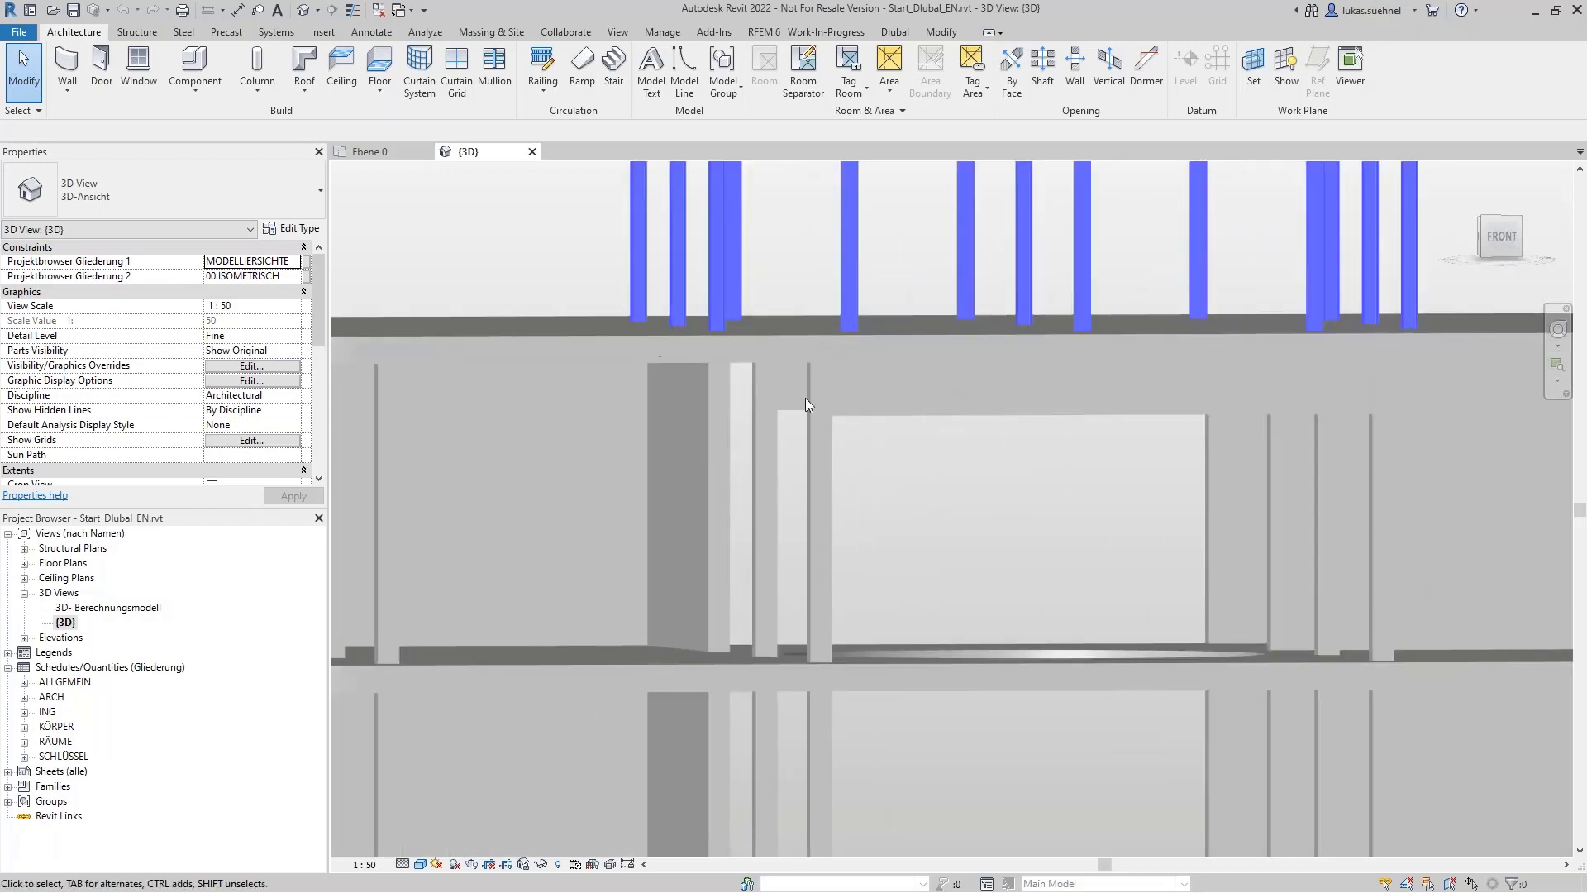
pyautogui.scroll(-3, 895, 453)
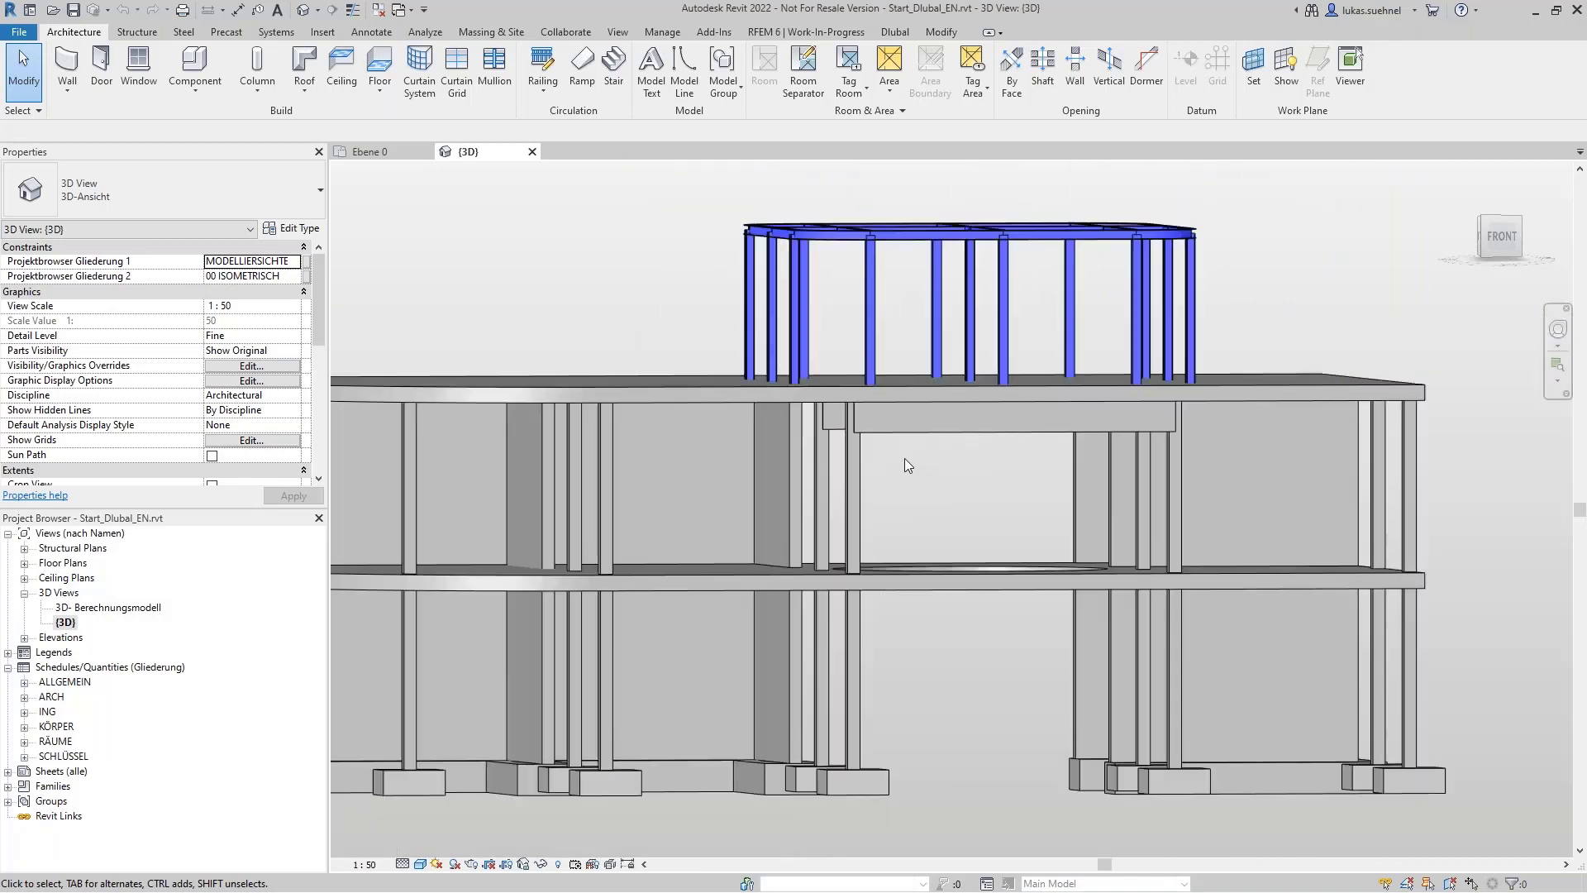
pyautogui.moveTo(980, 593)
pyautogui.keyDown('shift'); pyautogui.mouseDown(button='middle')
pyautogui.moveTo(966, 617)
pyautogui.moveTo(1108, 691)
pyautogui.moveTo(969, 597)
pyautogui.mouseUp(button='middle'); pyautogui.keyUp('shift')
pyautogui.scroll(-2, 975, 661)
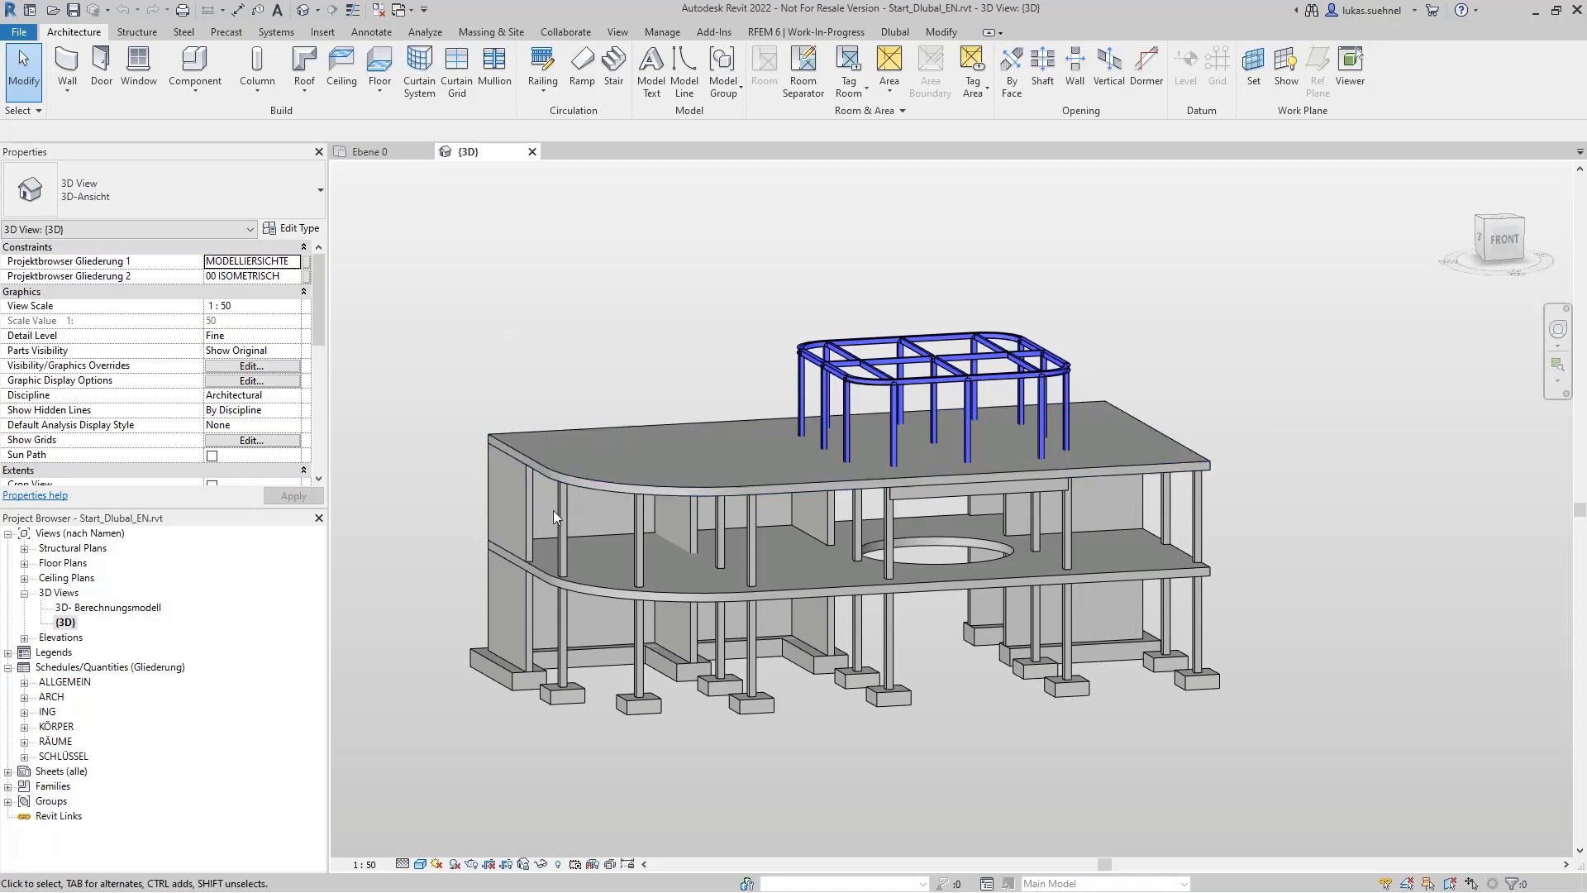
pyautogui.click(575, 589)
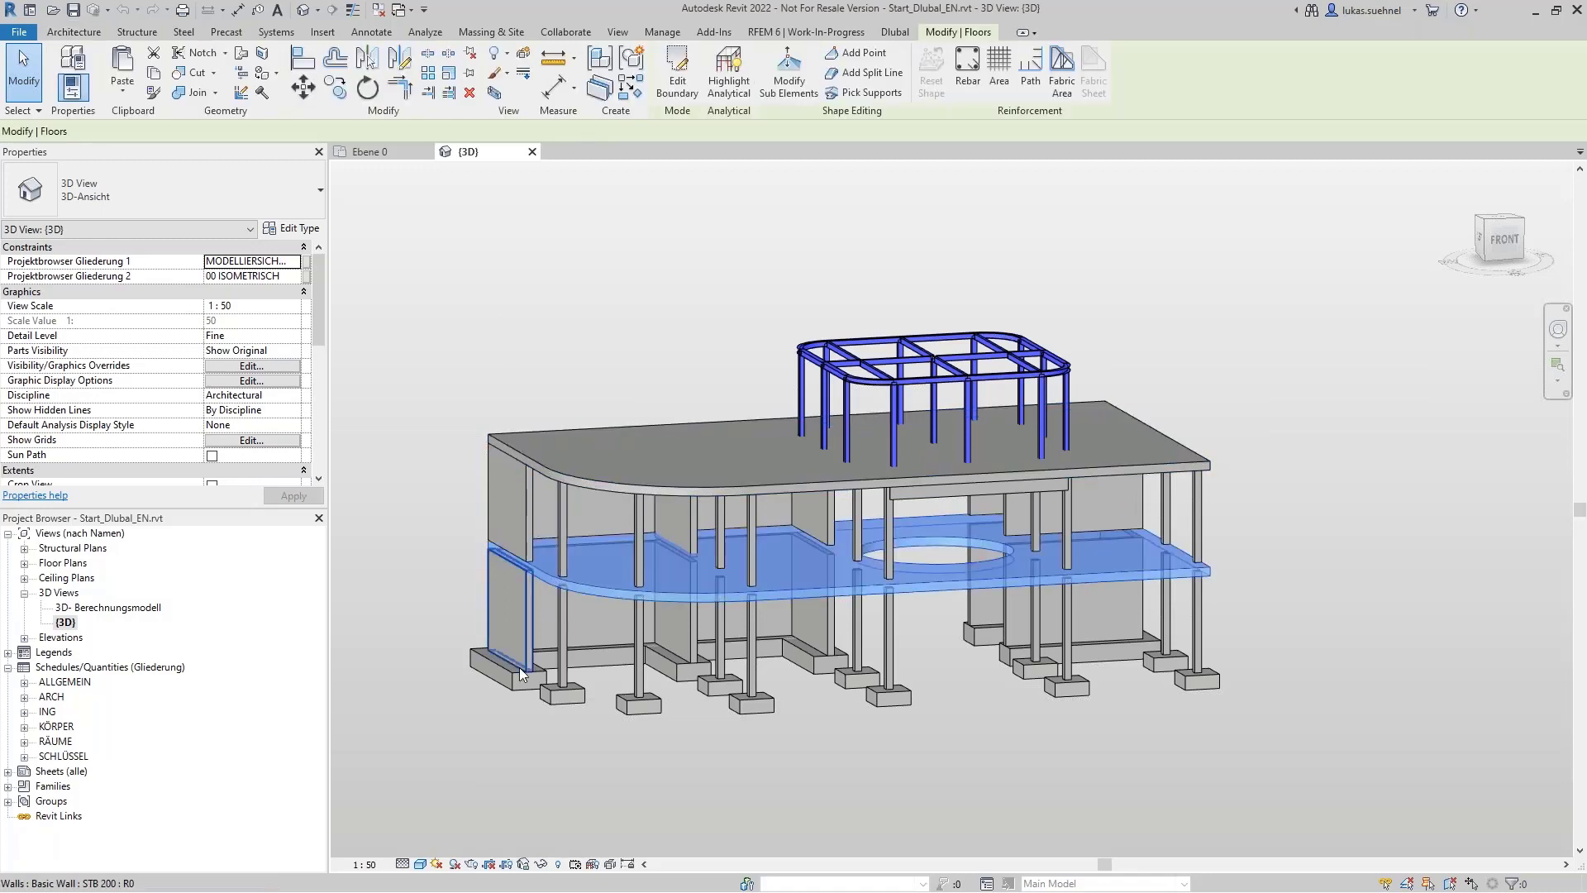
pyautogui.click(565, 538)
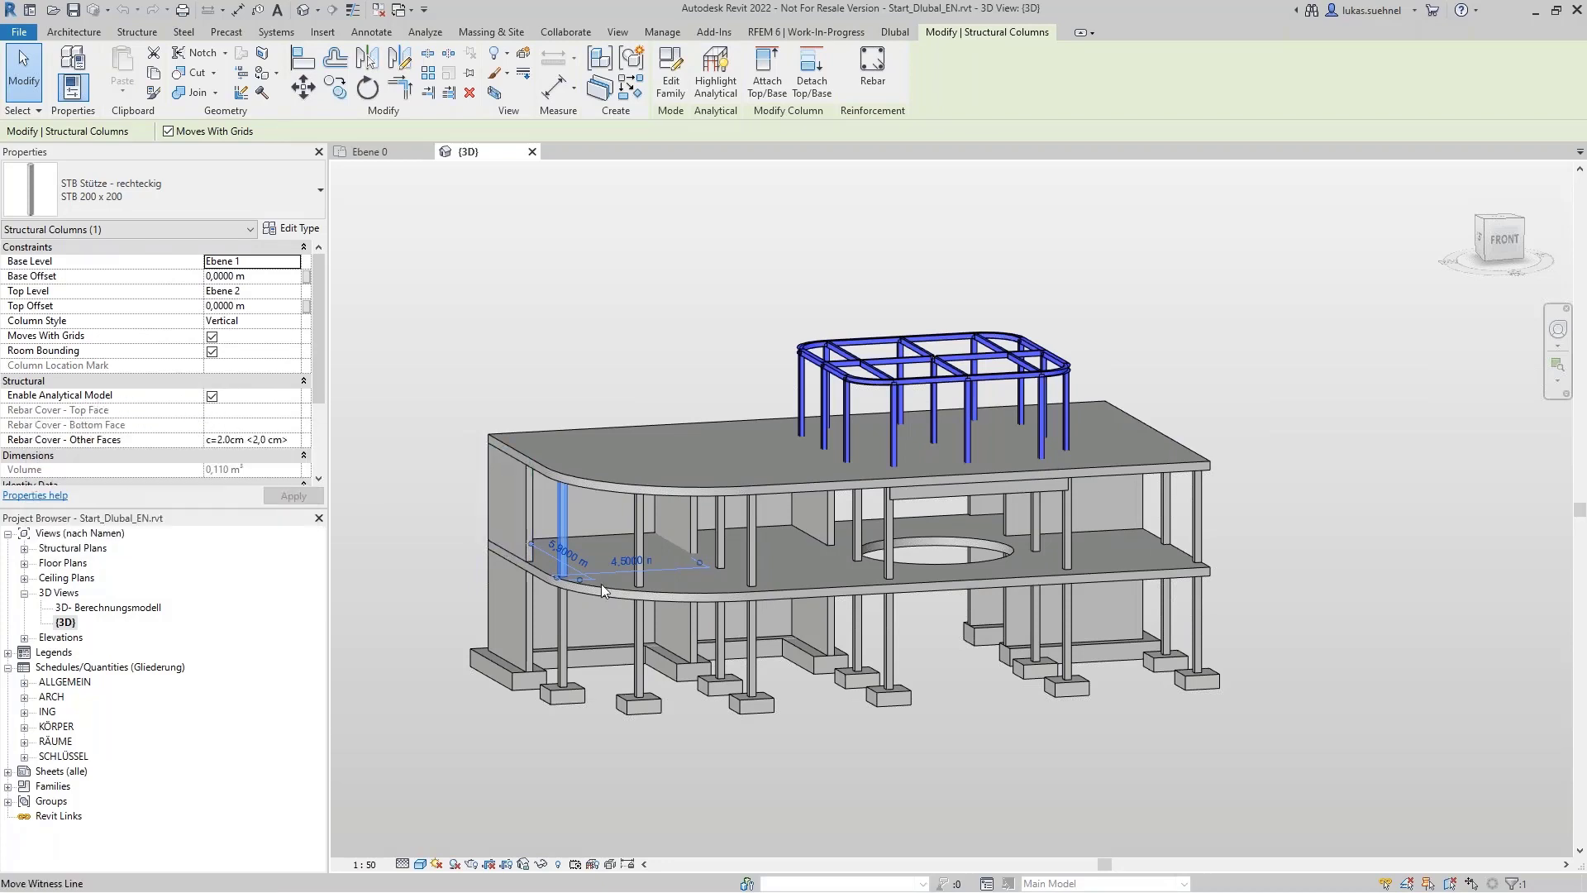
pyautogui.scroll(3, 496, 542)
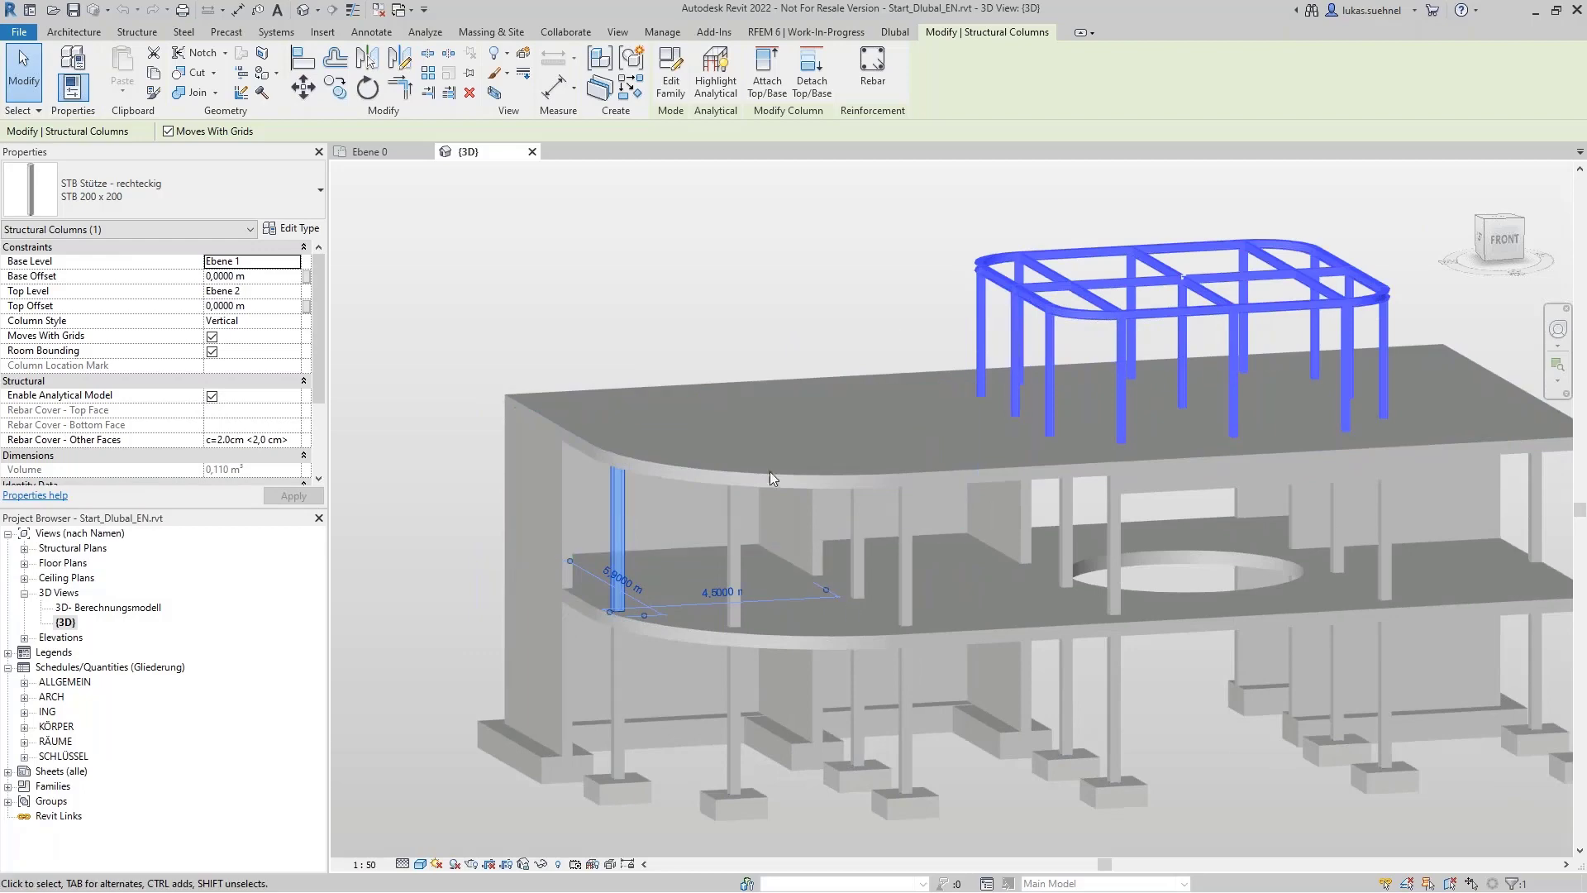
pyautogui.scroll(5, 637, 583)
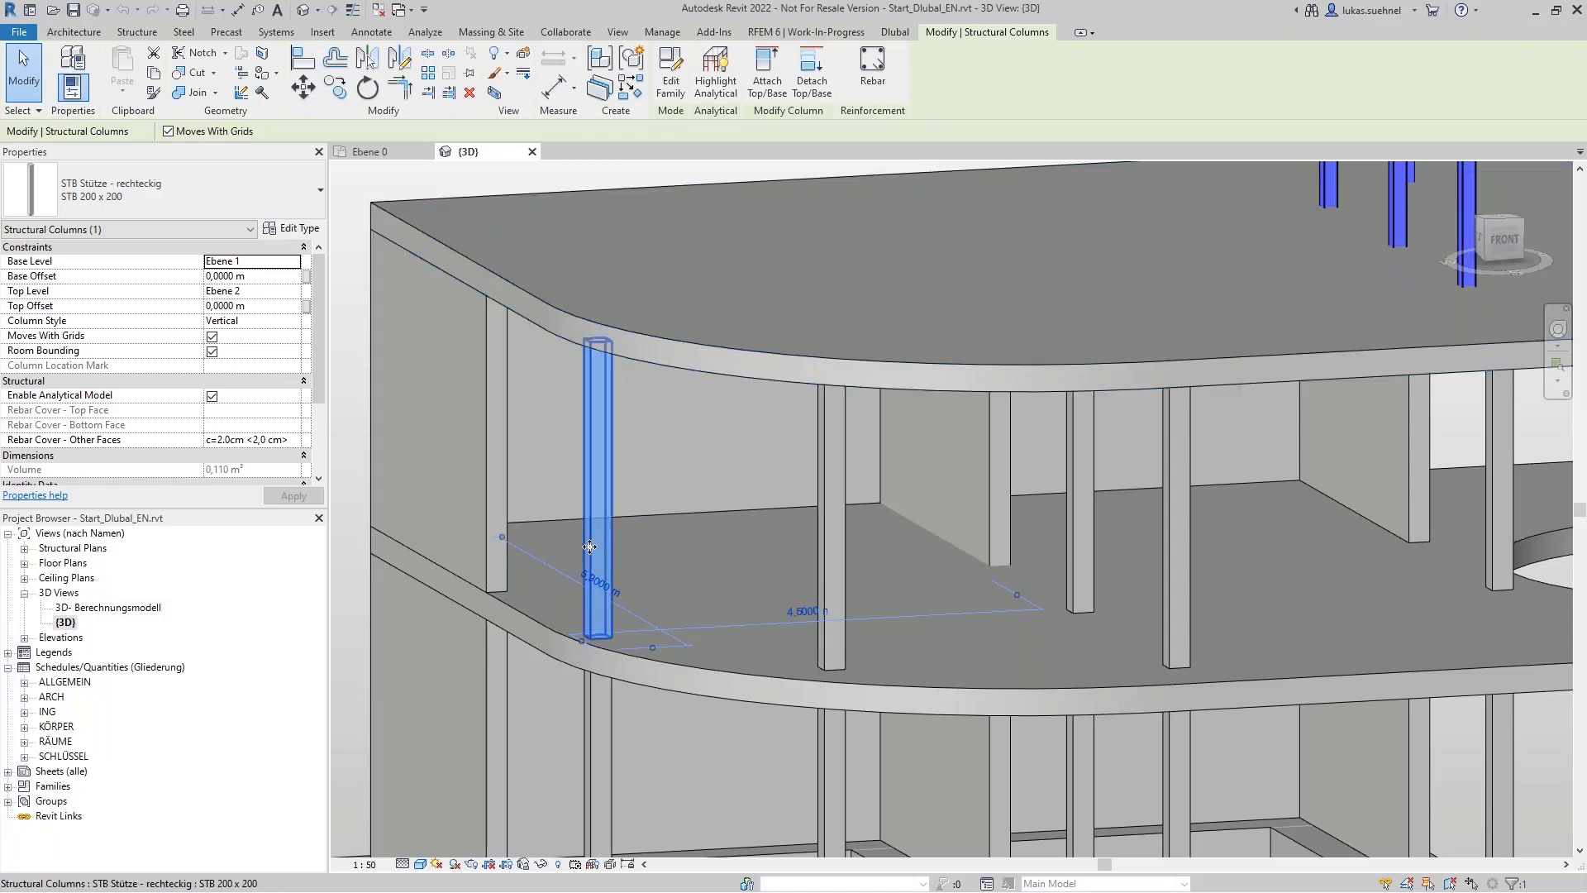
pyautogui.scroll(-3, 597, 537)
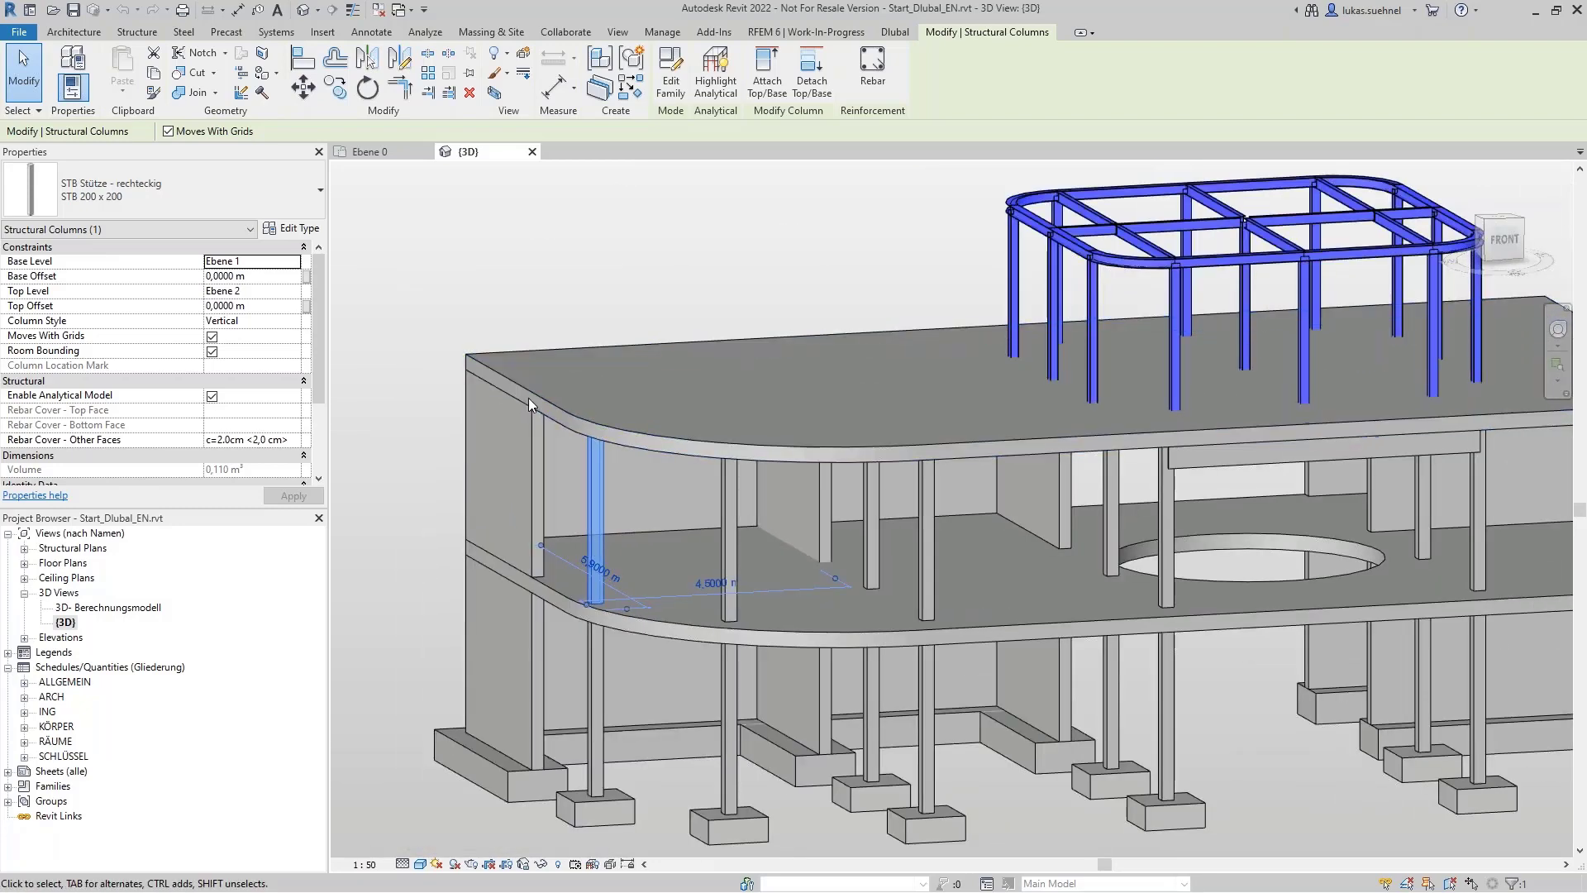
pyautogui.click(390, 549)
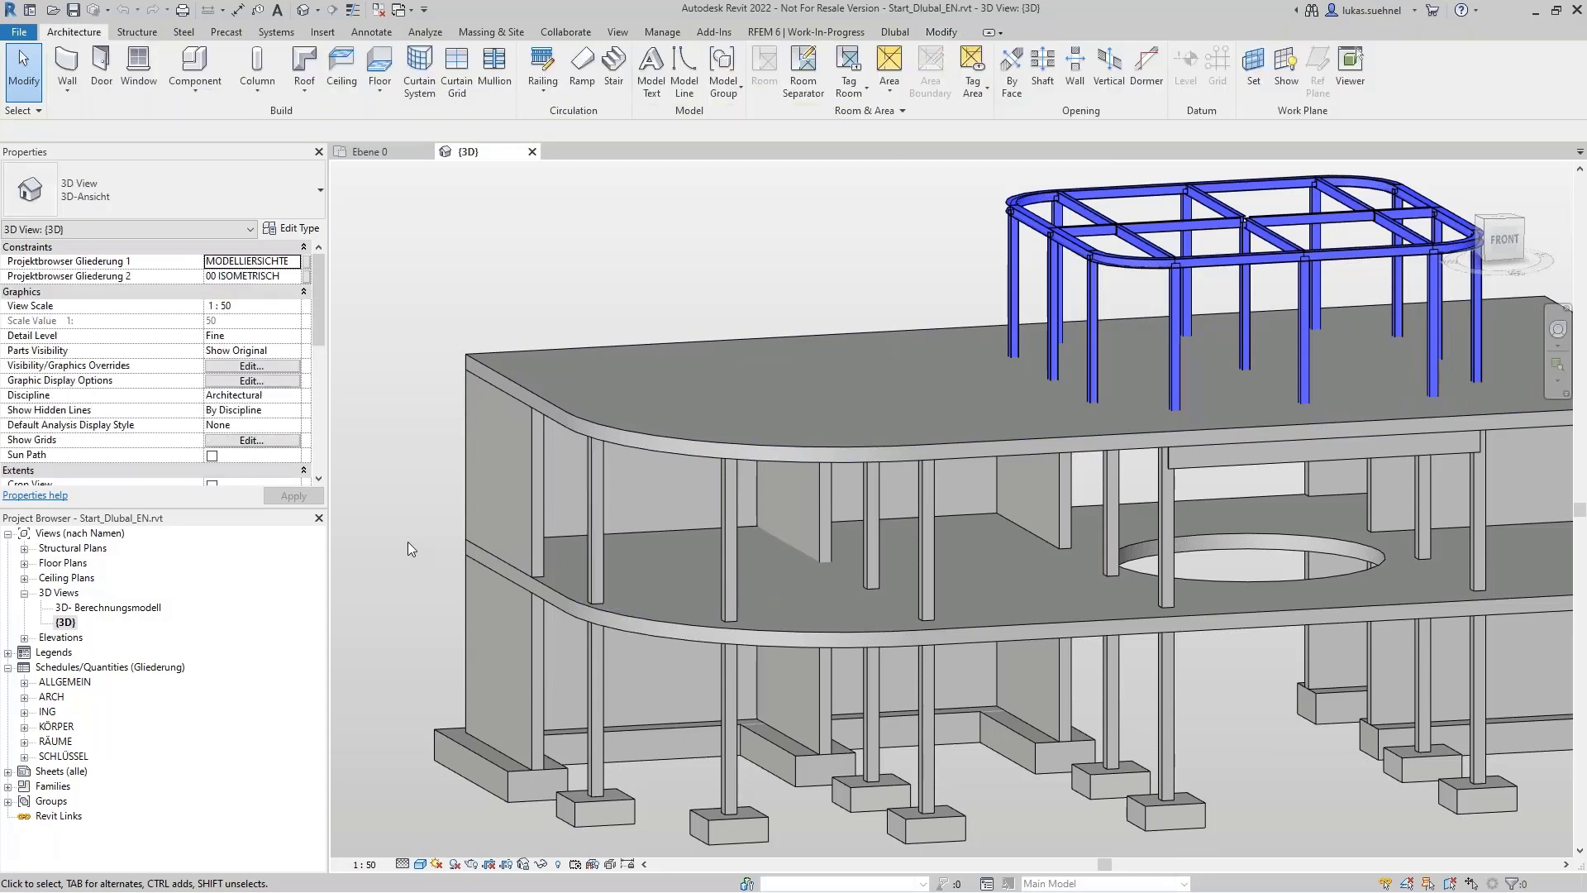
# Inspect the upper-storey column beneath the roof slab, reviewing its analytical column properties and the Top Alignment Method options
pyautogui.keyDown('shift'); pyautogui.moveTo(413, 541); pyautogui.dragTo(380, 473, button='middle'); pyautogui.keyUp('shift')
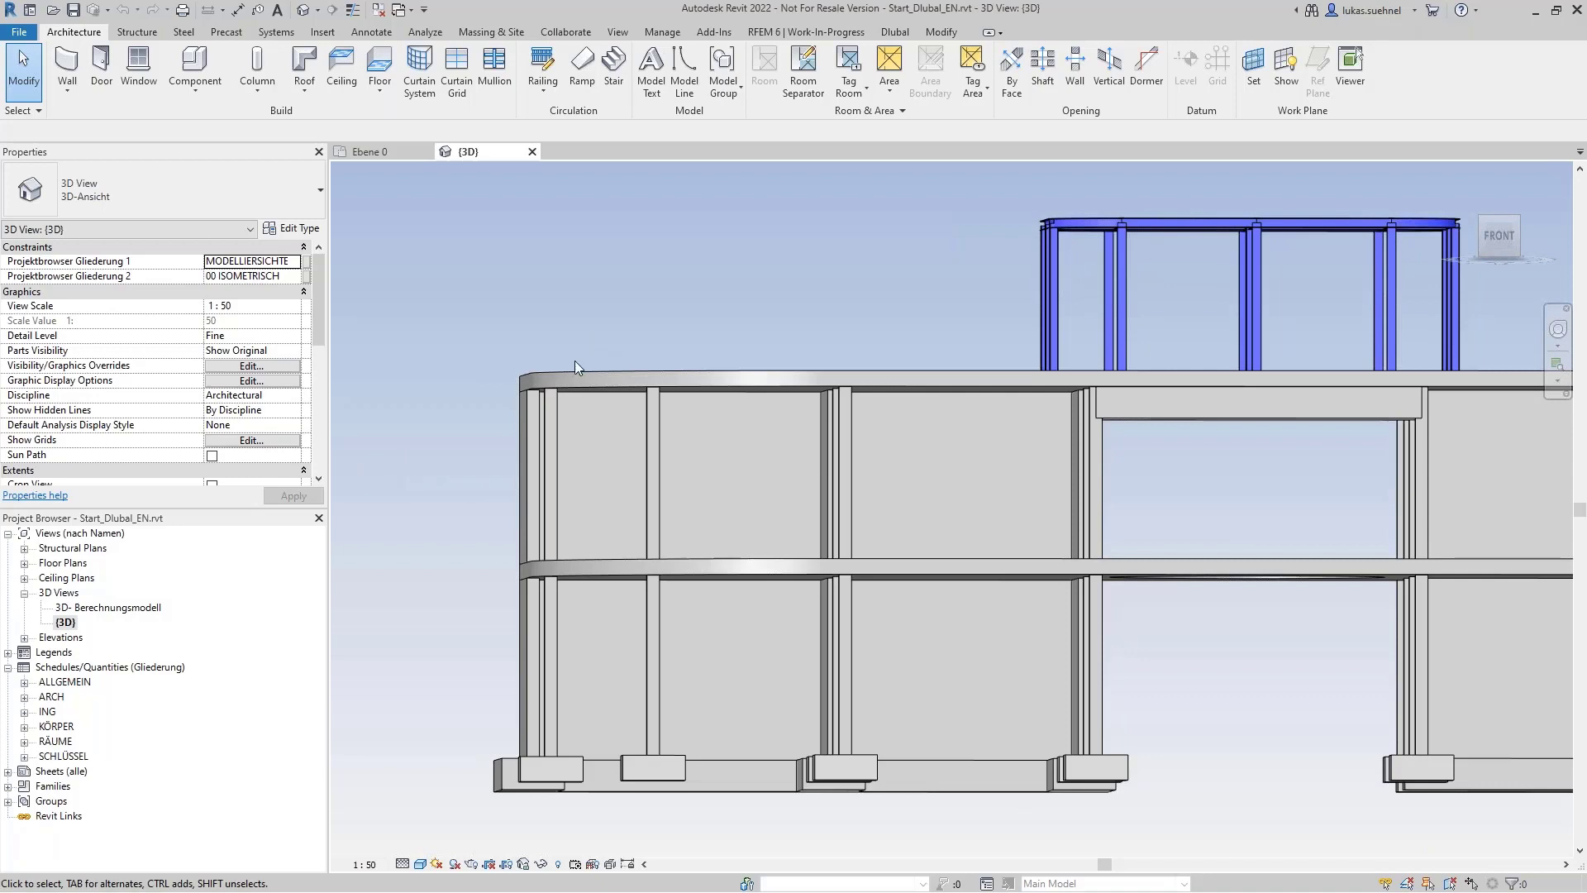
pyautogui.scroll(5, 570, 364)
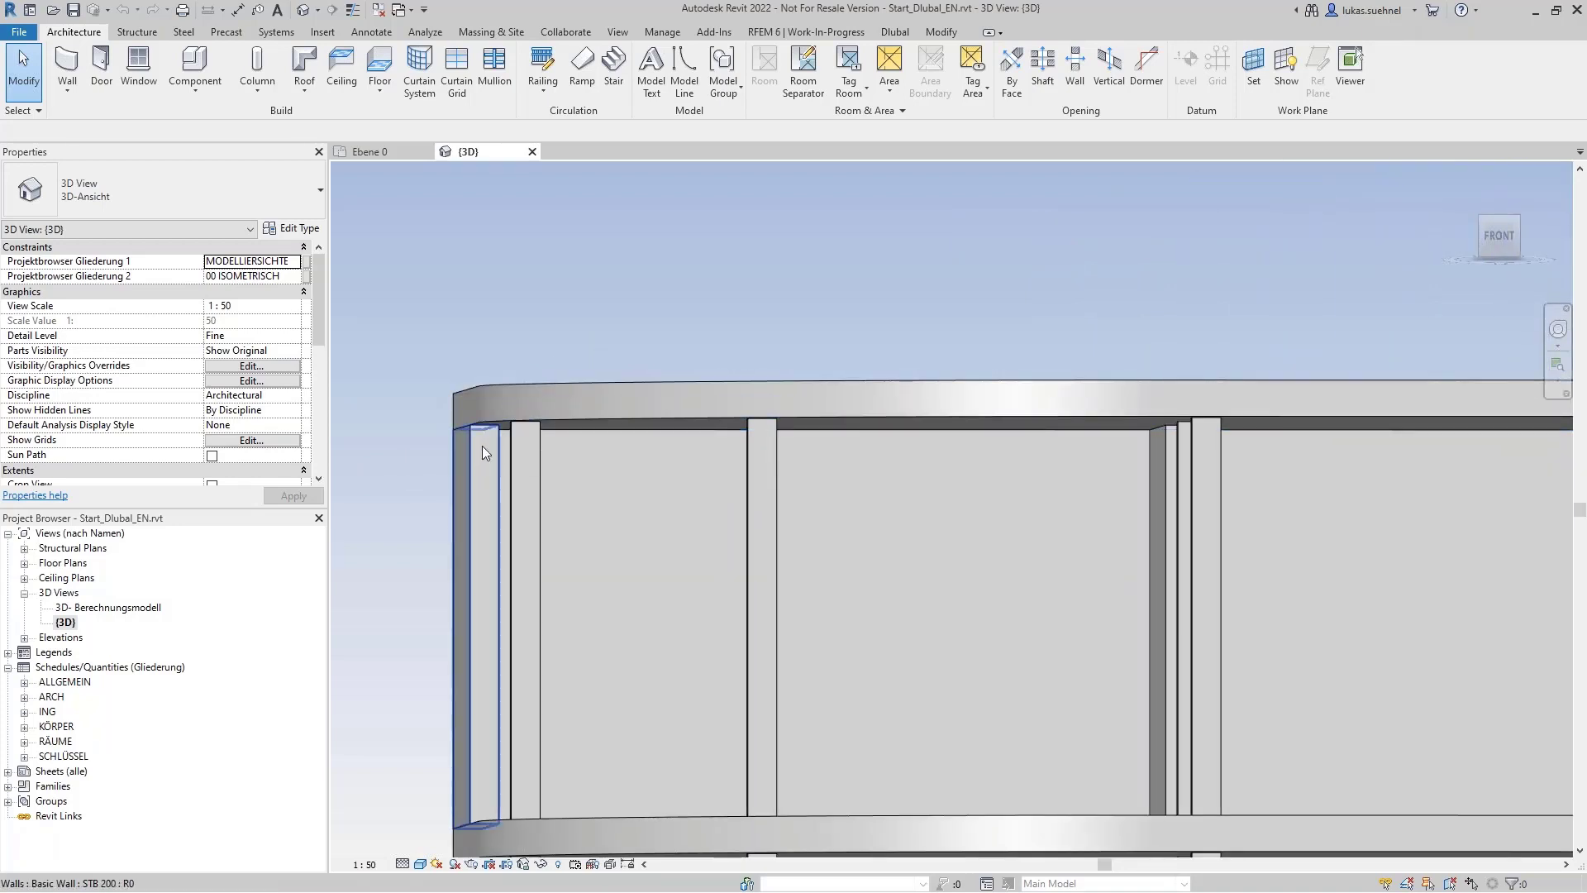
pyautogui.scroll(3, 504, 432)
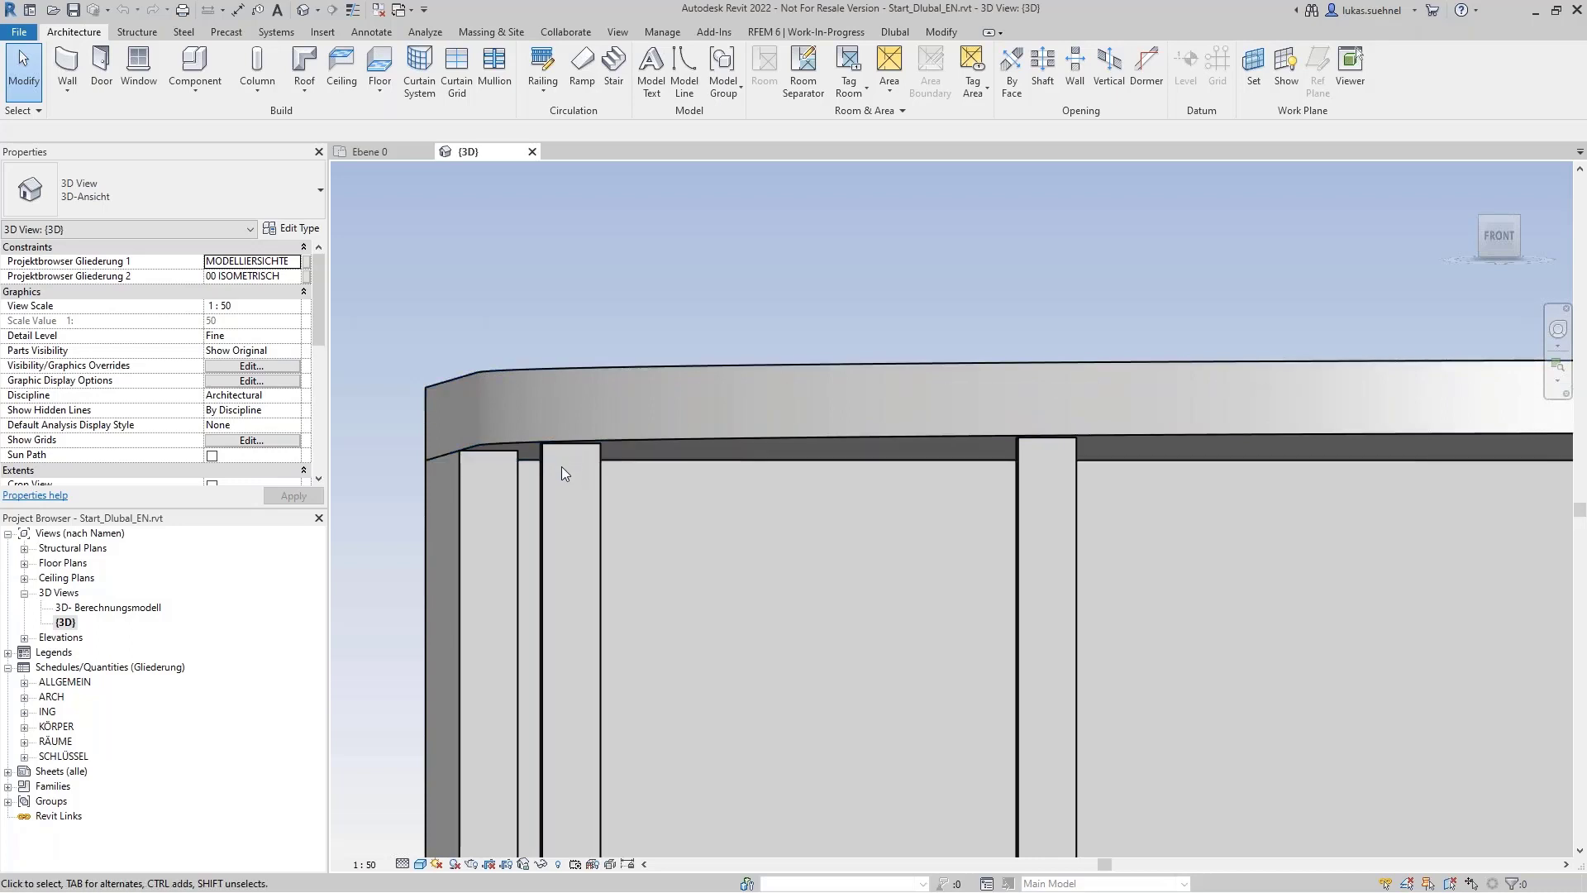
pyautogui.scroll(-3, 458, 355)
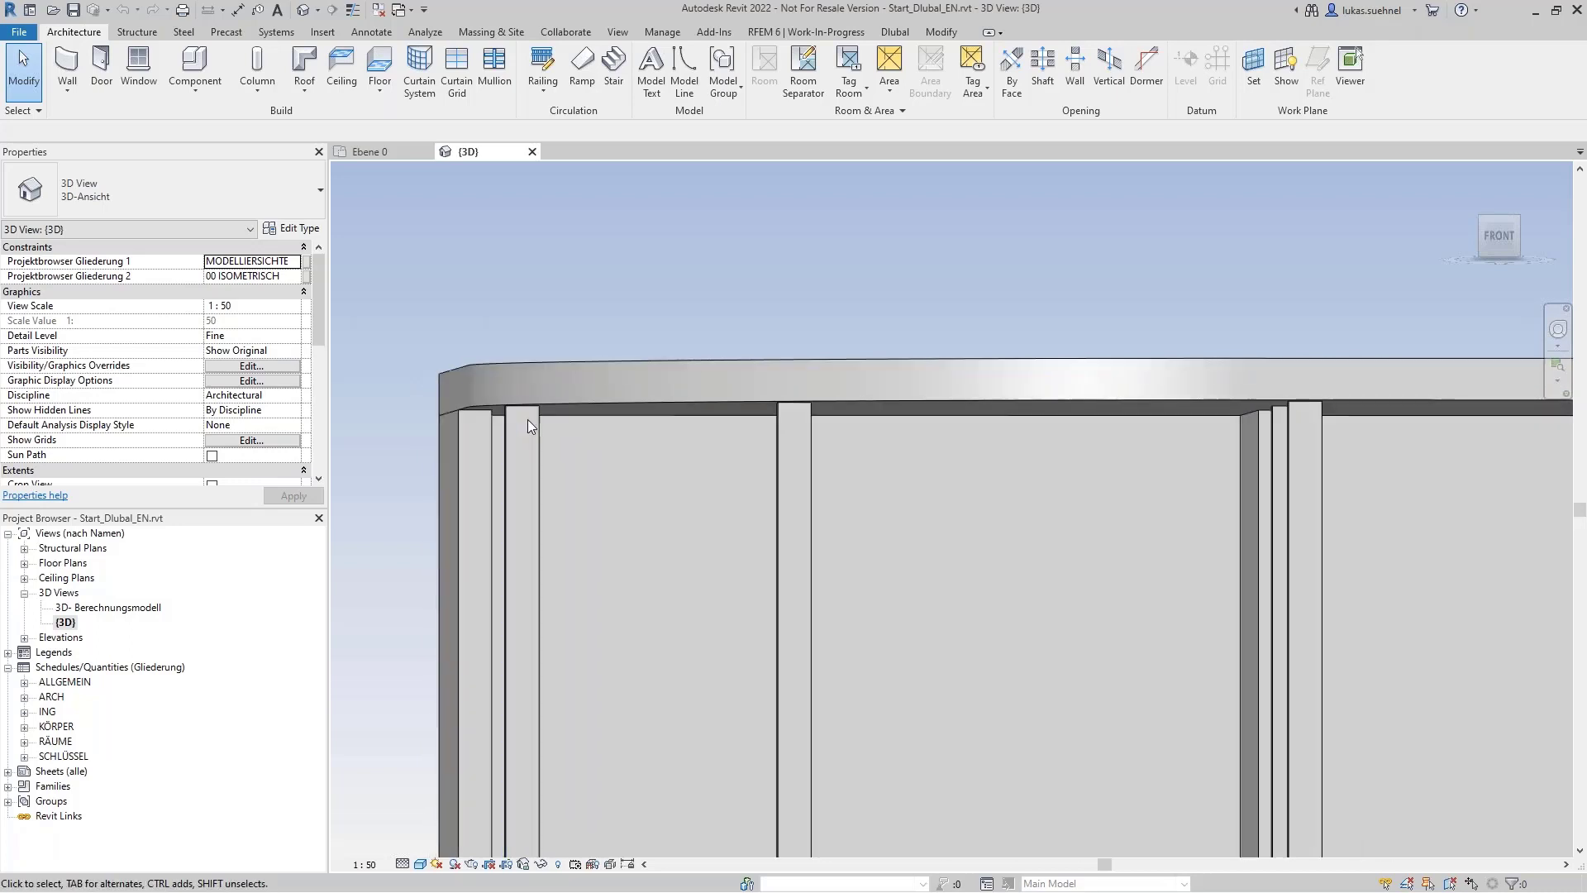
pyautogui.click(538, 439)
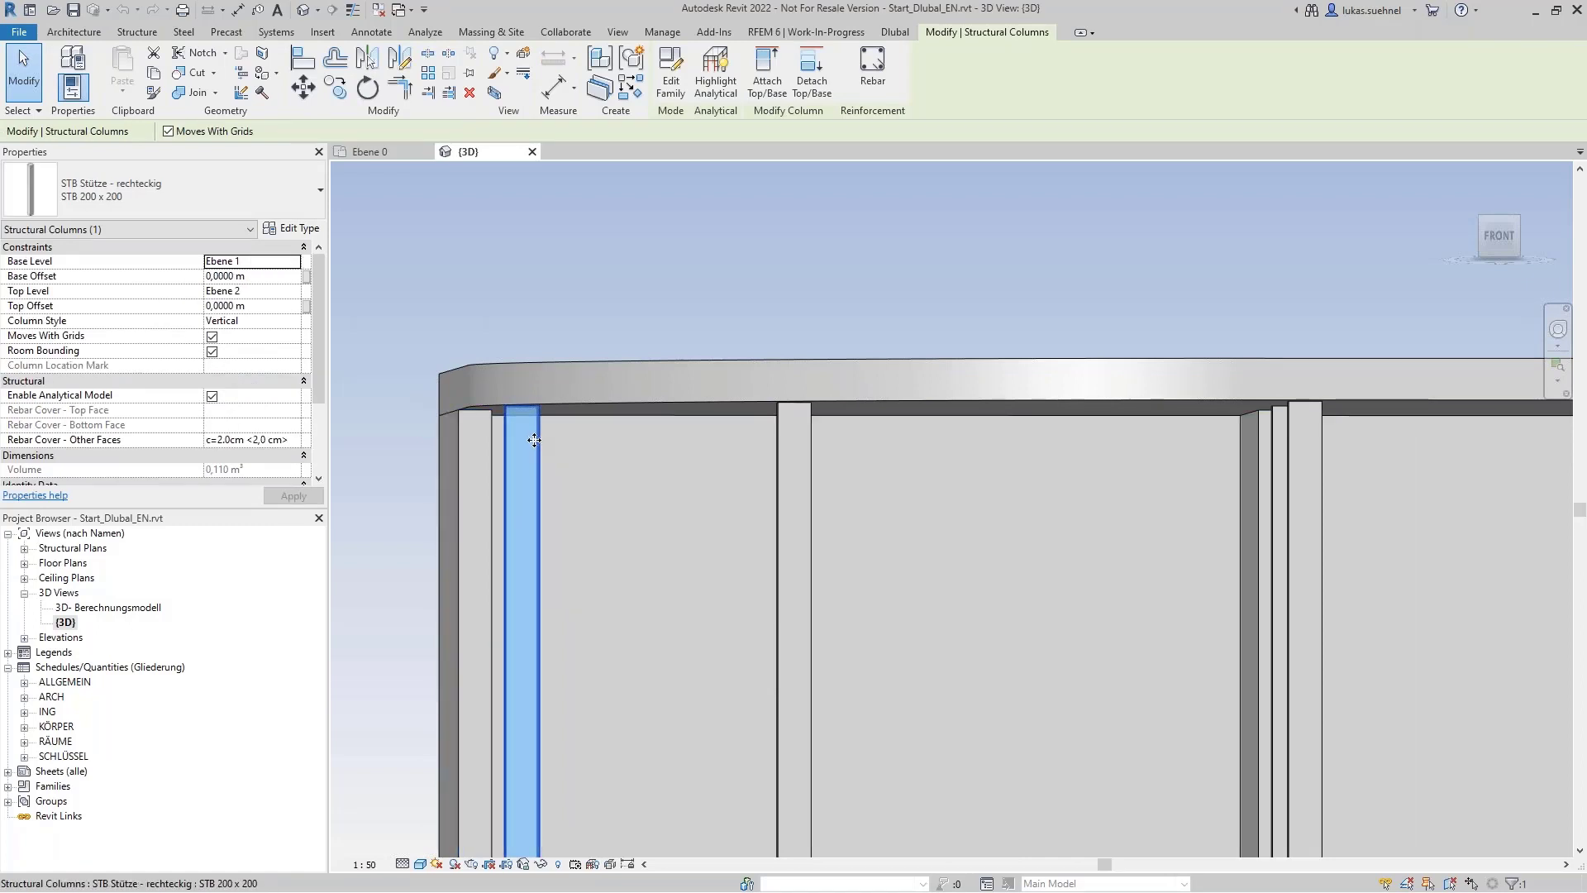
pyautogui.click(103, 230)
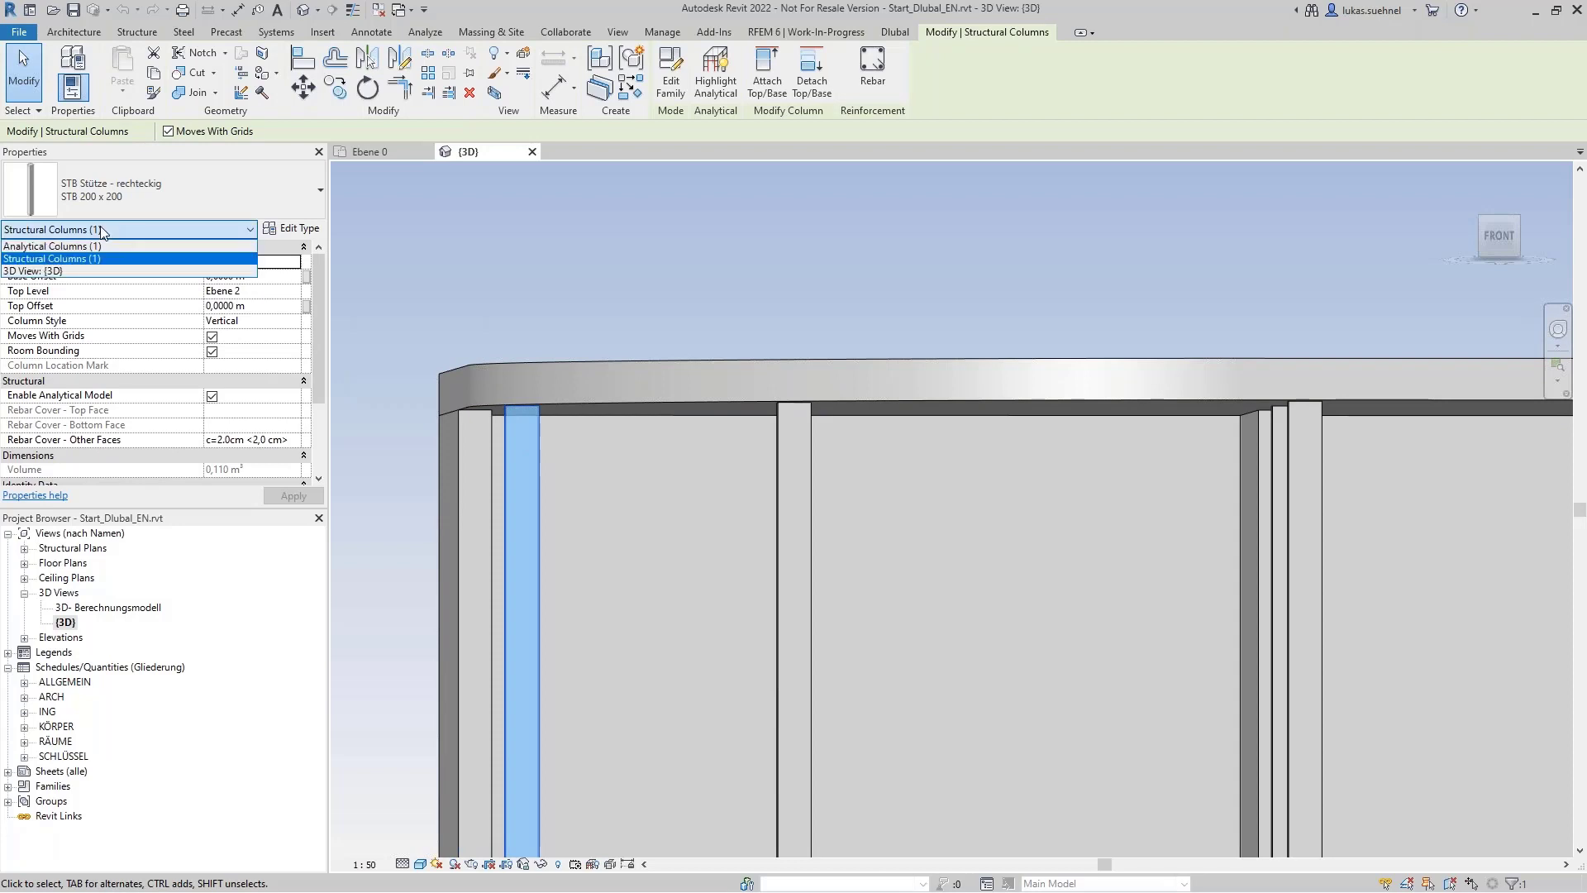
pyautogui.click(41, 247)
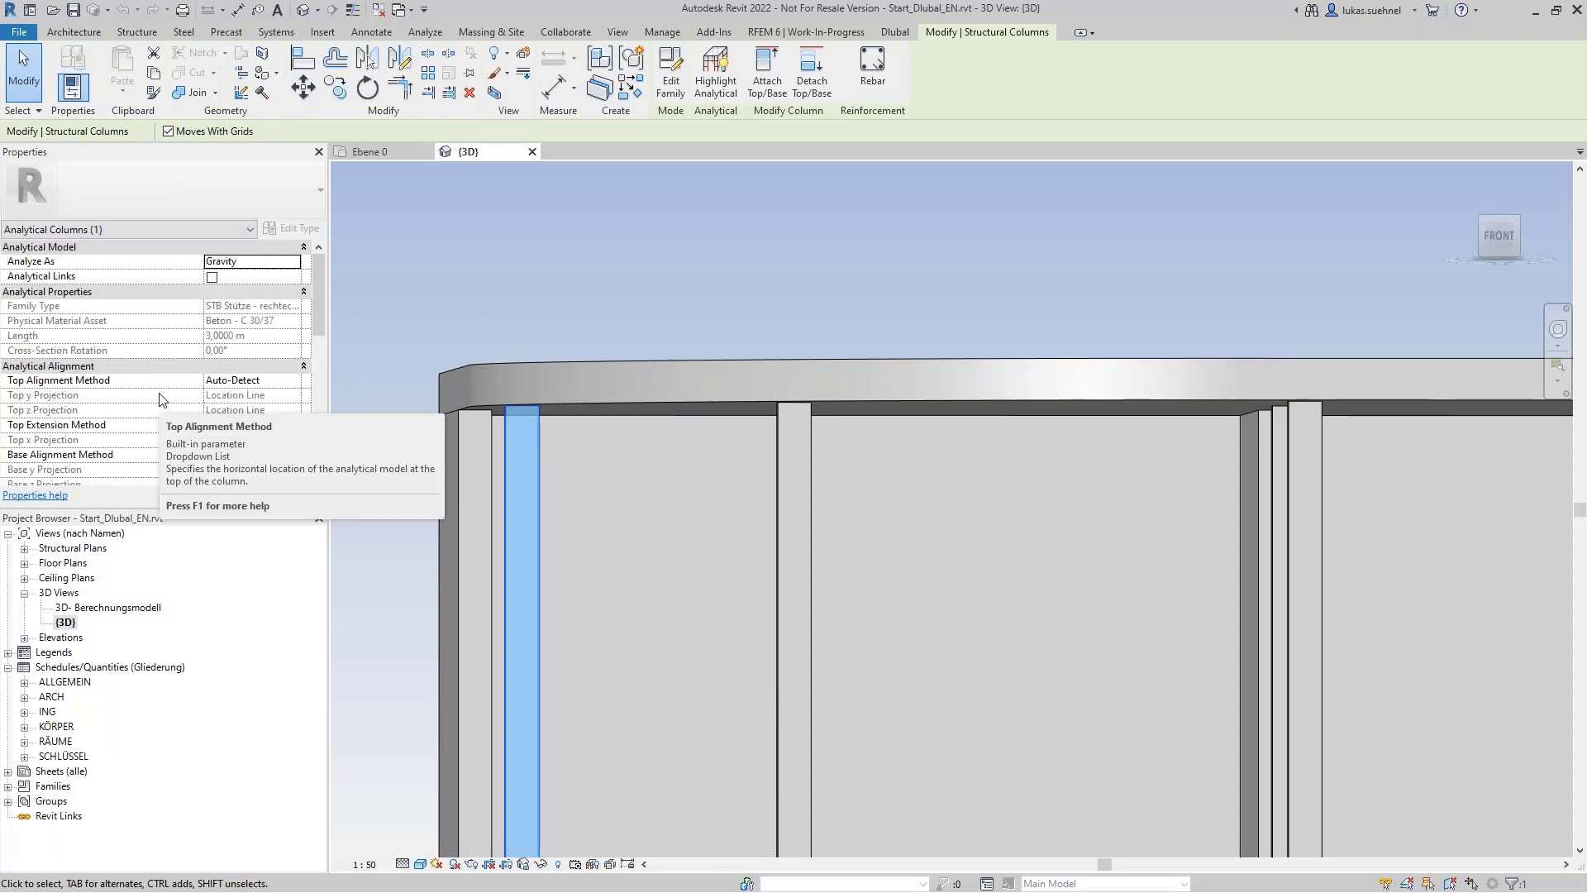
pyautogui.moveTo(319, 300); pyautogui.dragTo(319, 332)
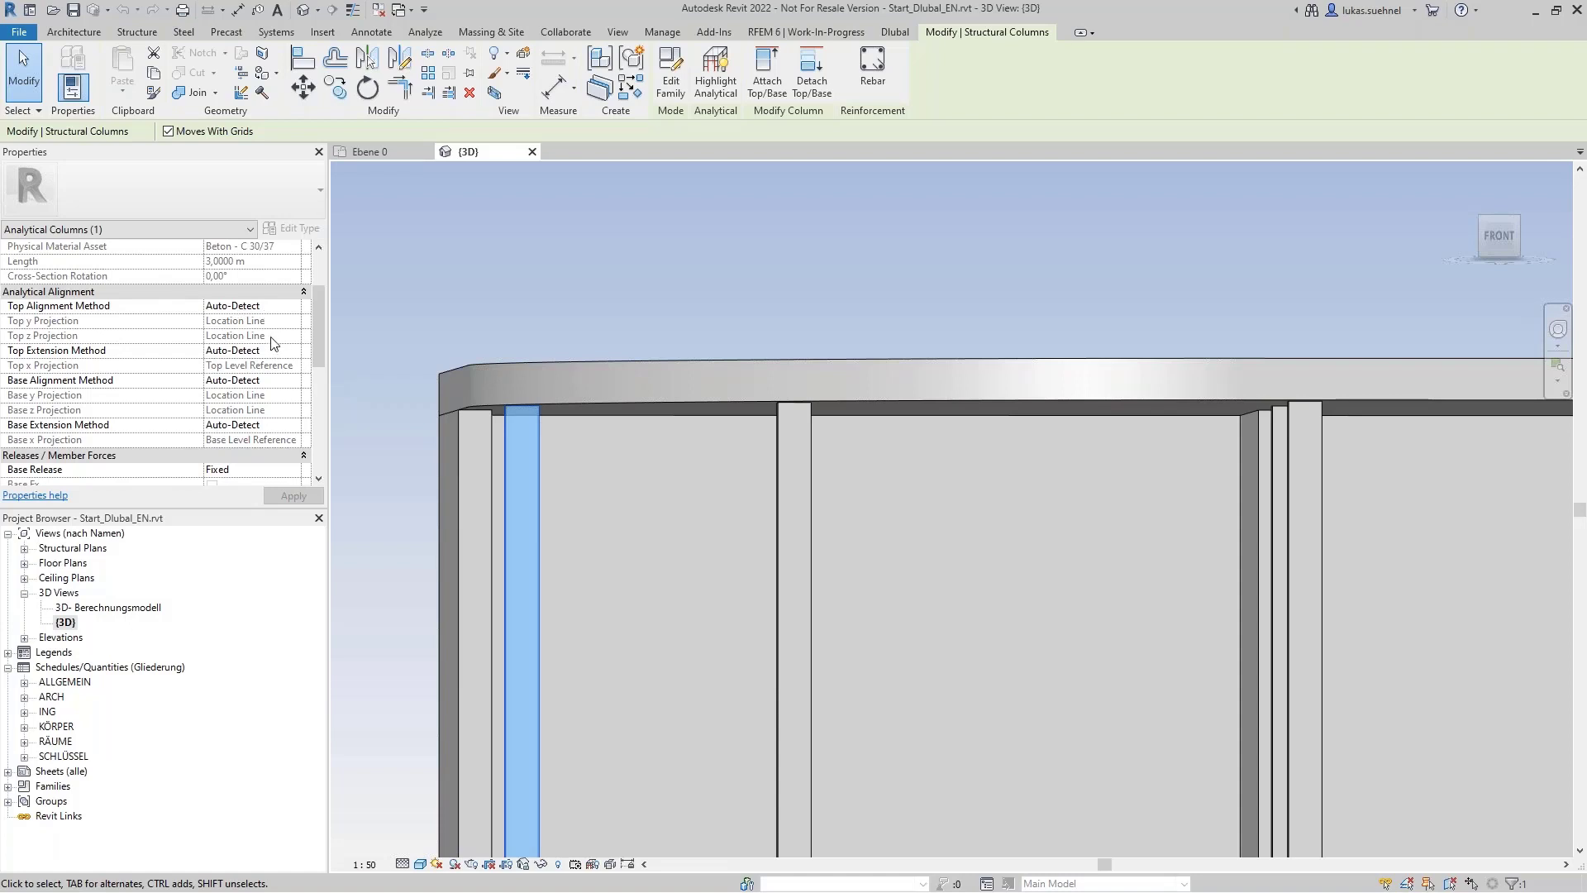
pyautogui.click(277, 305)
pyautogui.click(294, 306)
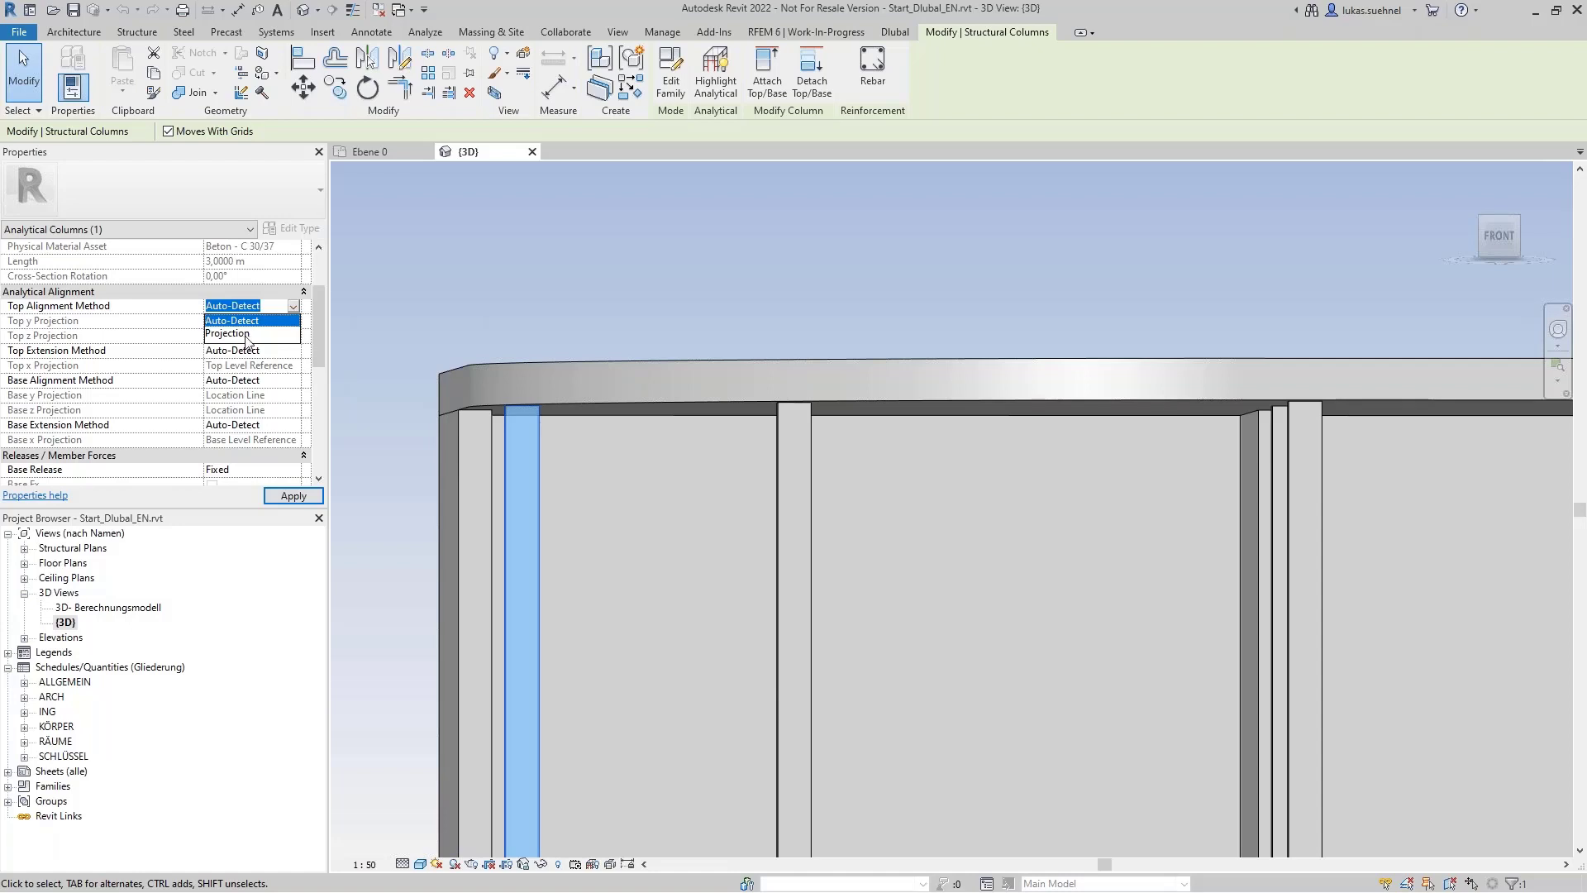
pyautogui.click(292, 307)
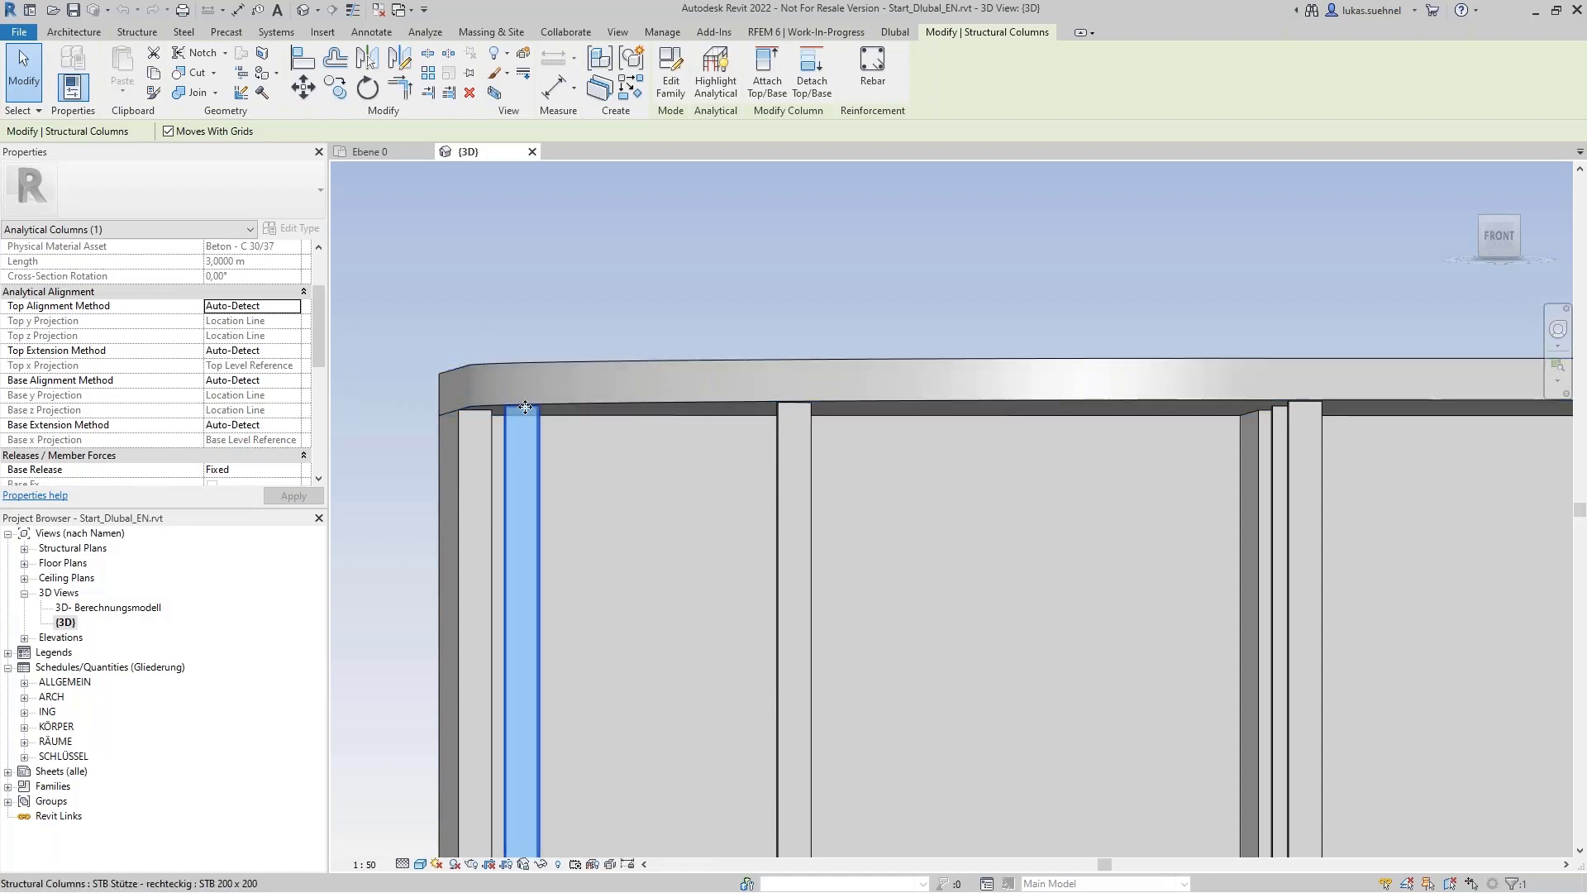
pyautogui.click(464, 262)
# Open the 3D- Berechnungsmodell view and examine how the analytical columns and walls meet the roof slab at the curved corner
pyautogui.scroll(-5, 464, 261)
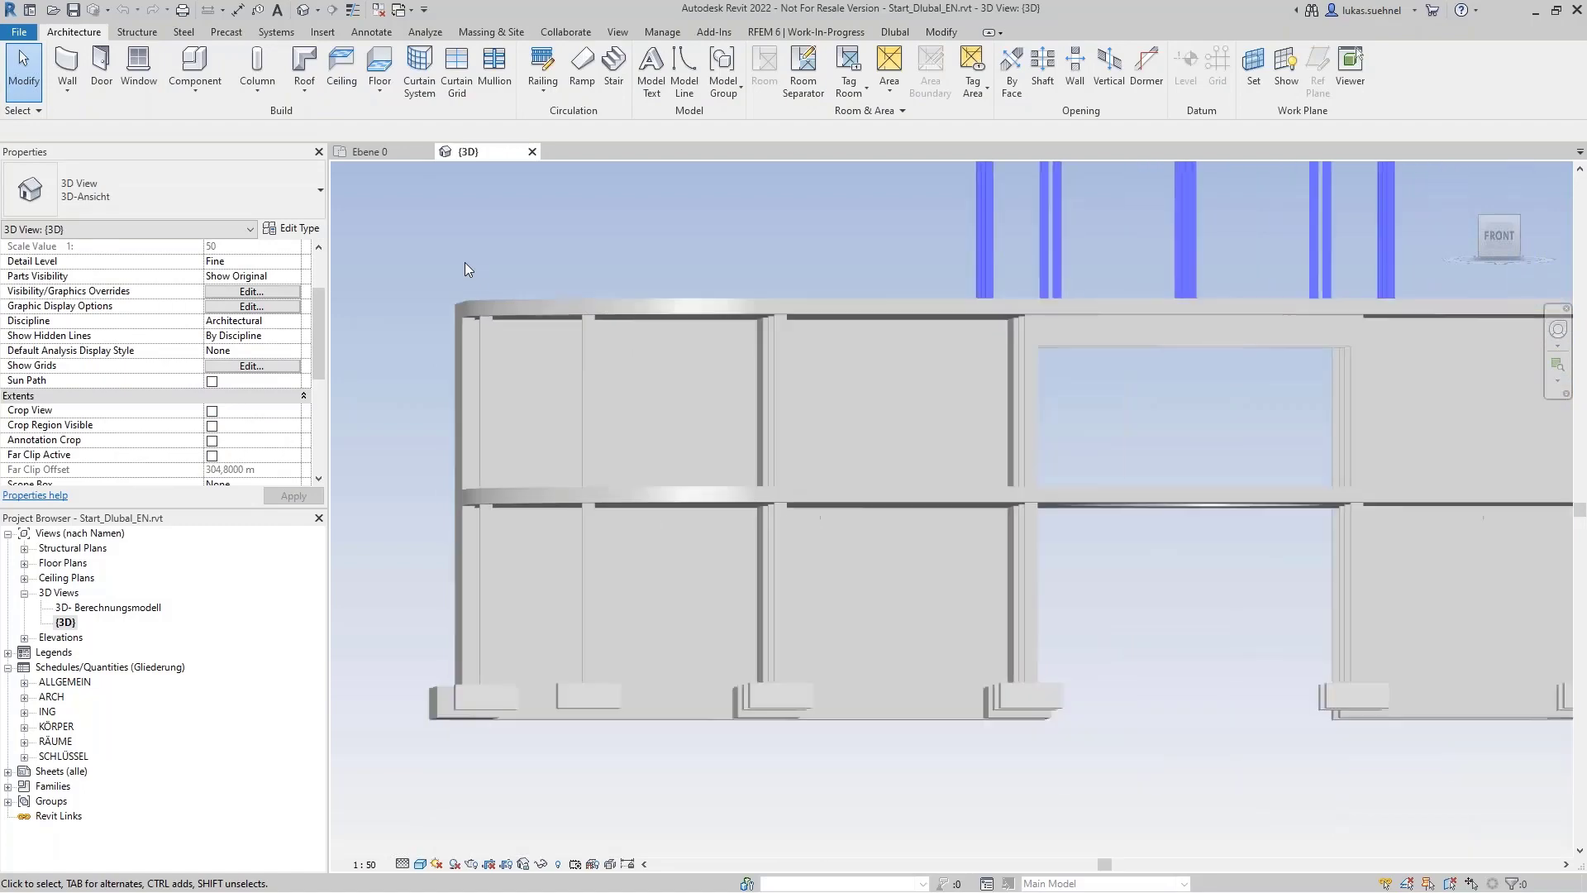
pyautogui.keyDown('shift'); pyautogui.moveTo(464, 262); pyautogui.dragTo(453, 329, button='middle'); pyautogui.keyUp('shift')
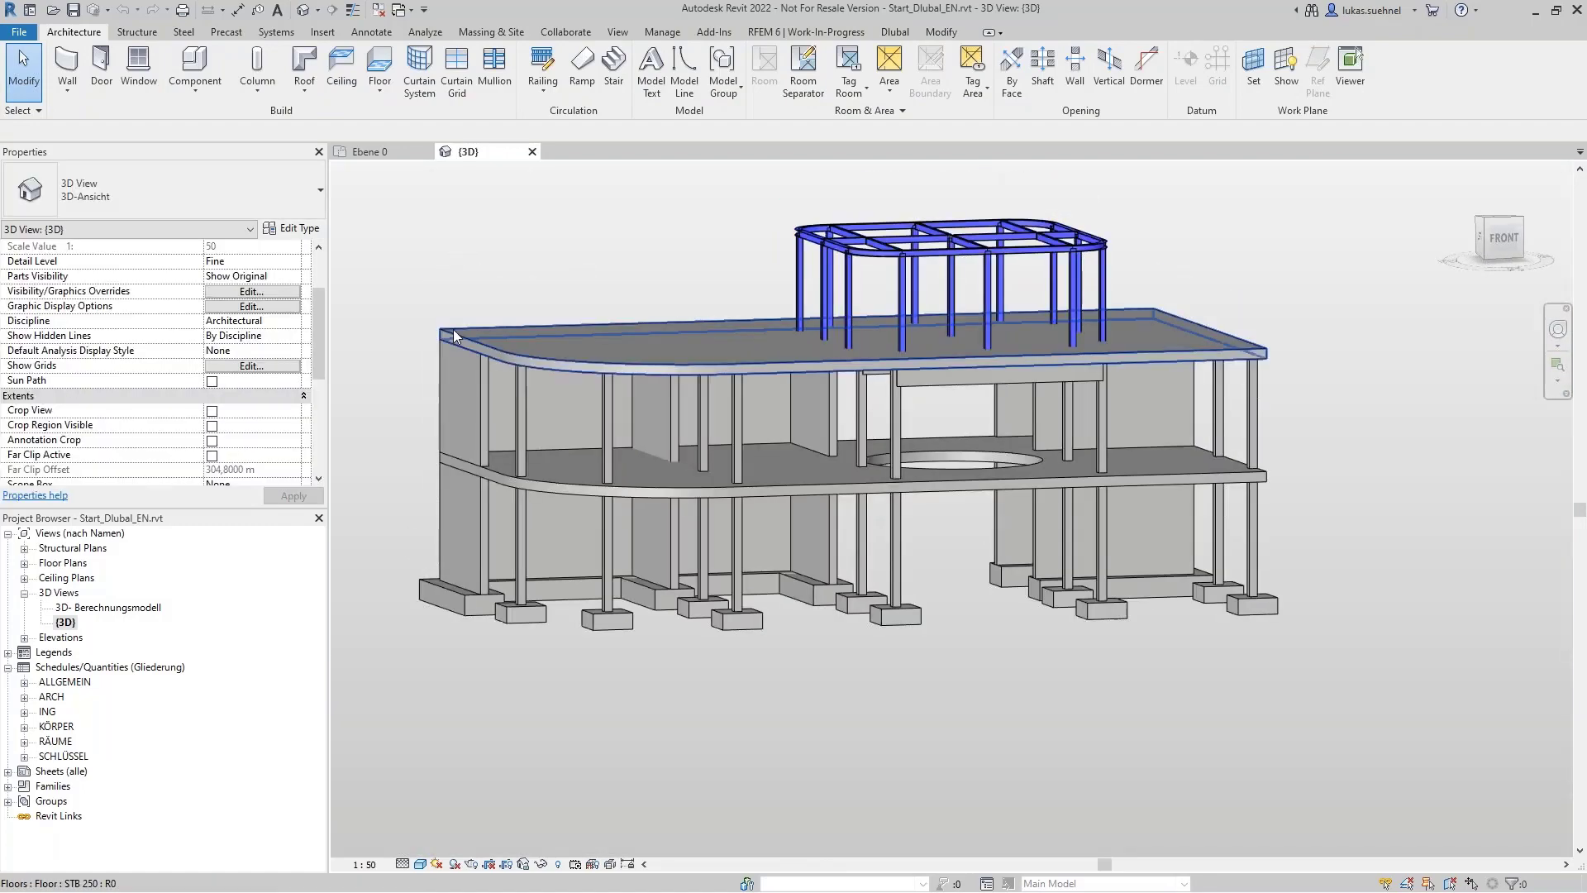
pyautogui.doubleClick(96, 608)
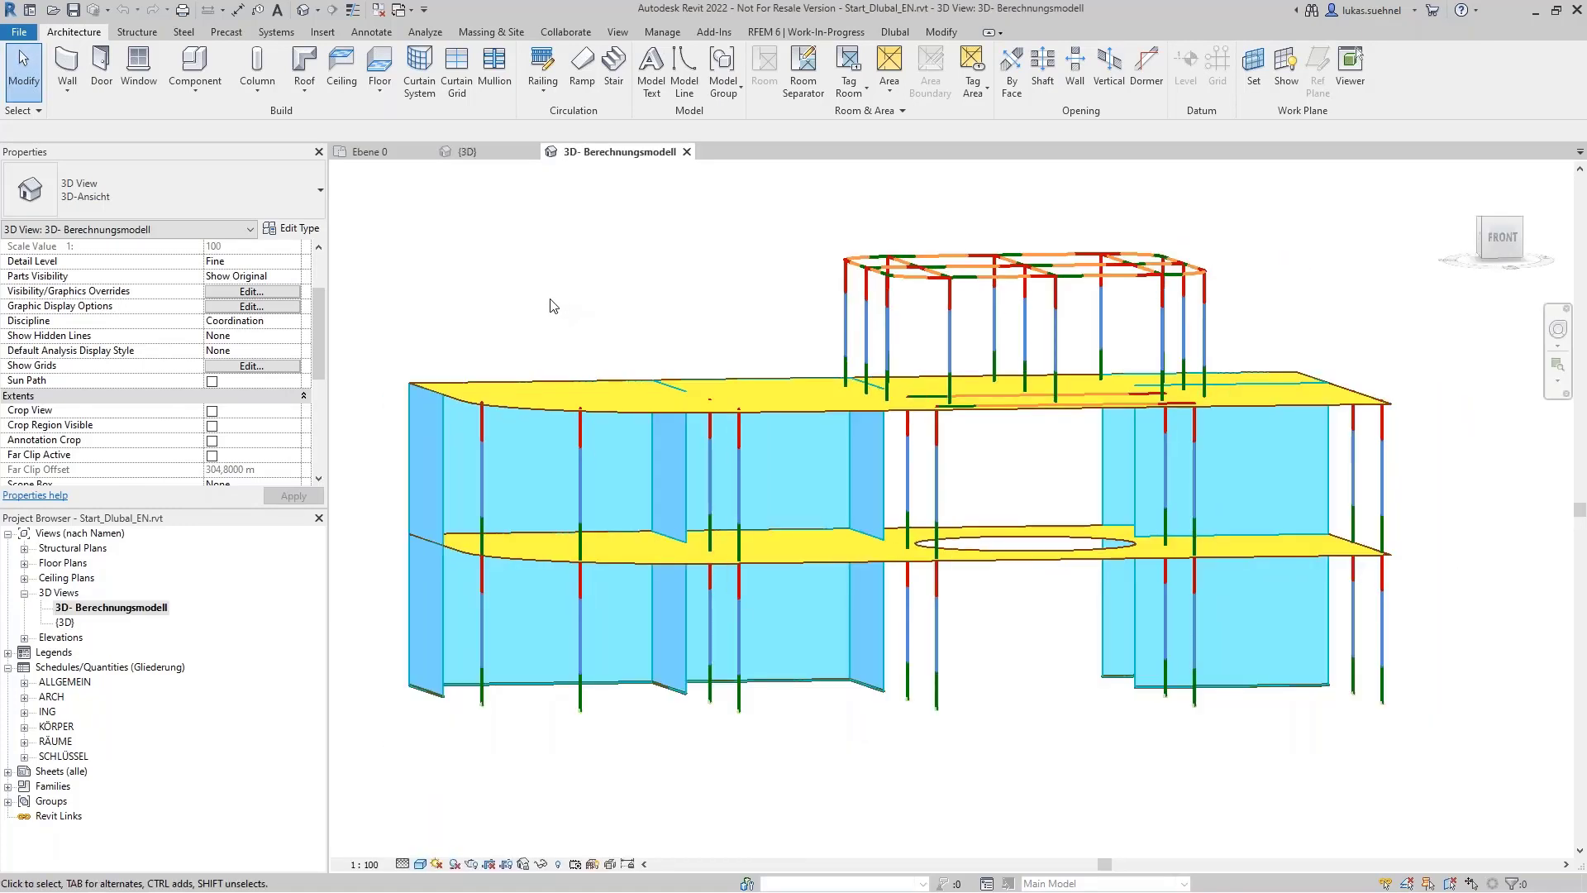
pyautogui.keyDown('shift'); pyautogui.moveTo(504, 285); pyautogui.dragTo(532, 301, button='middle'); pyautogui.keyUp('shift')
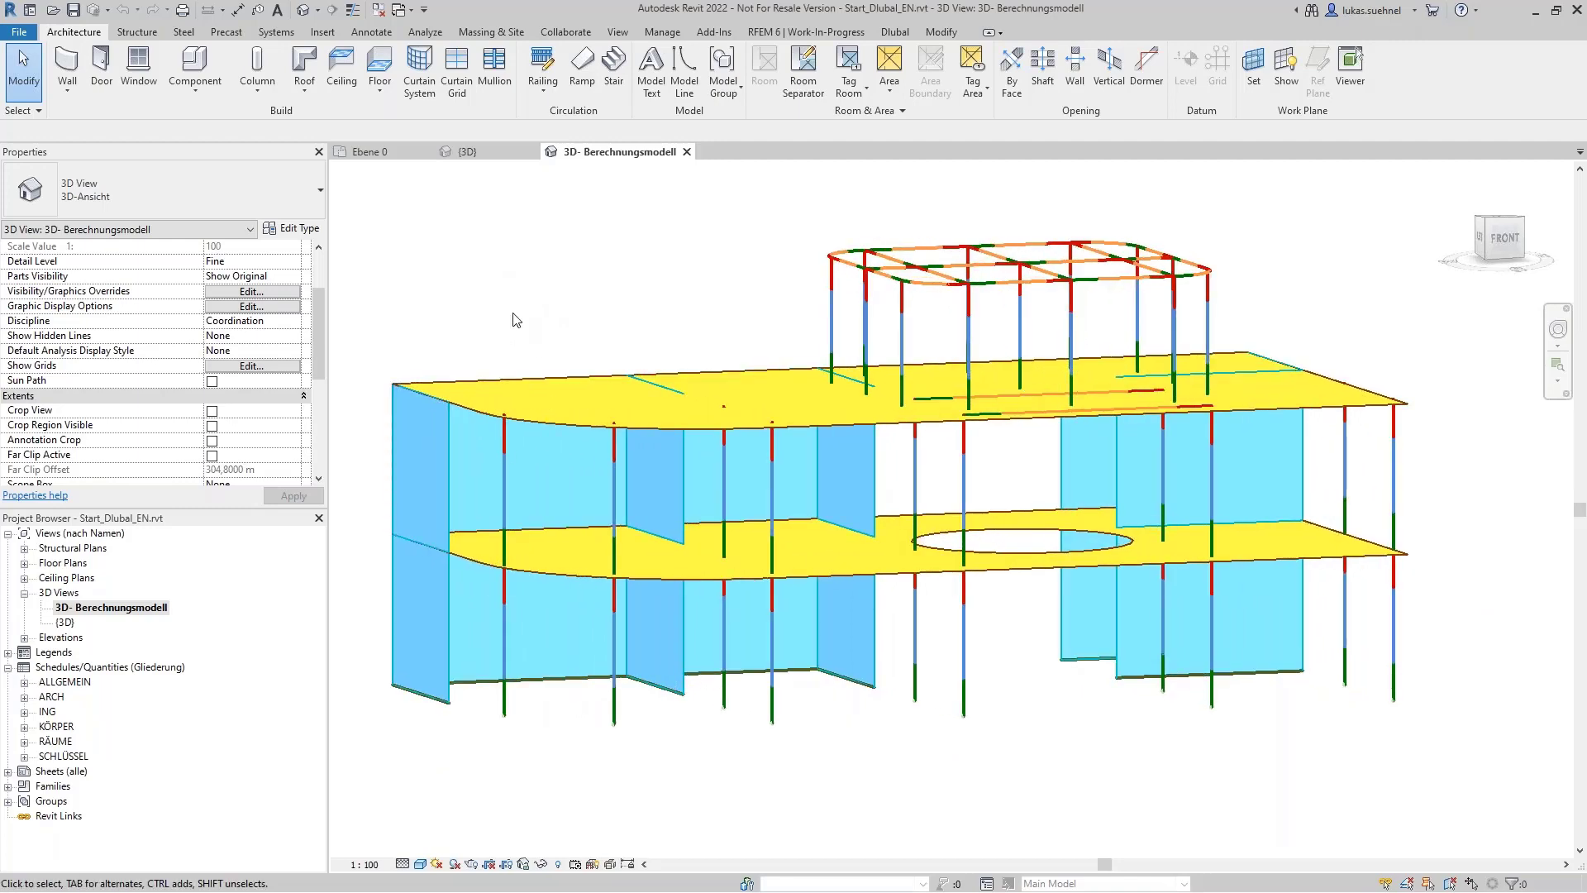
pyautogui.keyDown('shift'); pyautogui.moveTo(514, 317); pyautogui.dragTo(428, 253, button='middle'); pyautogui.keyUp('shift')
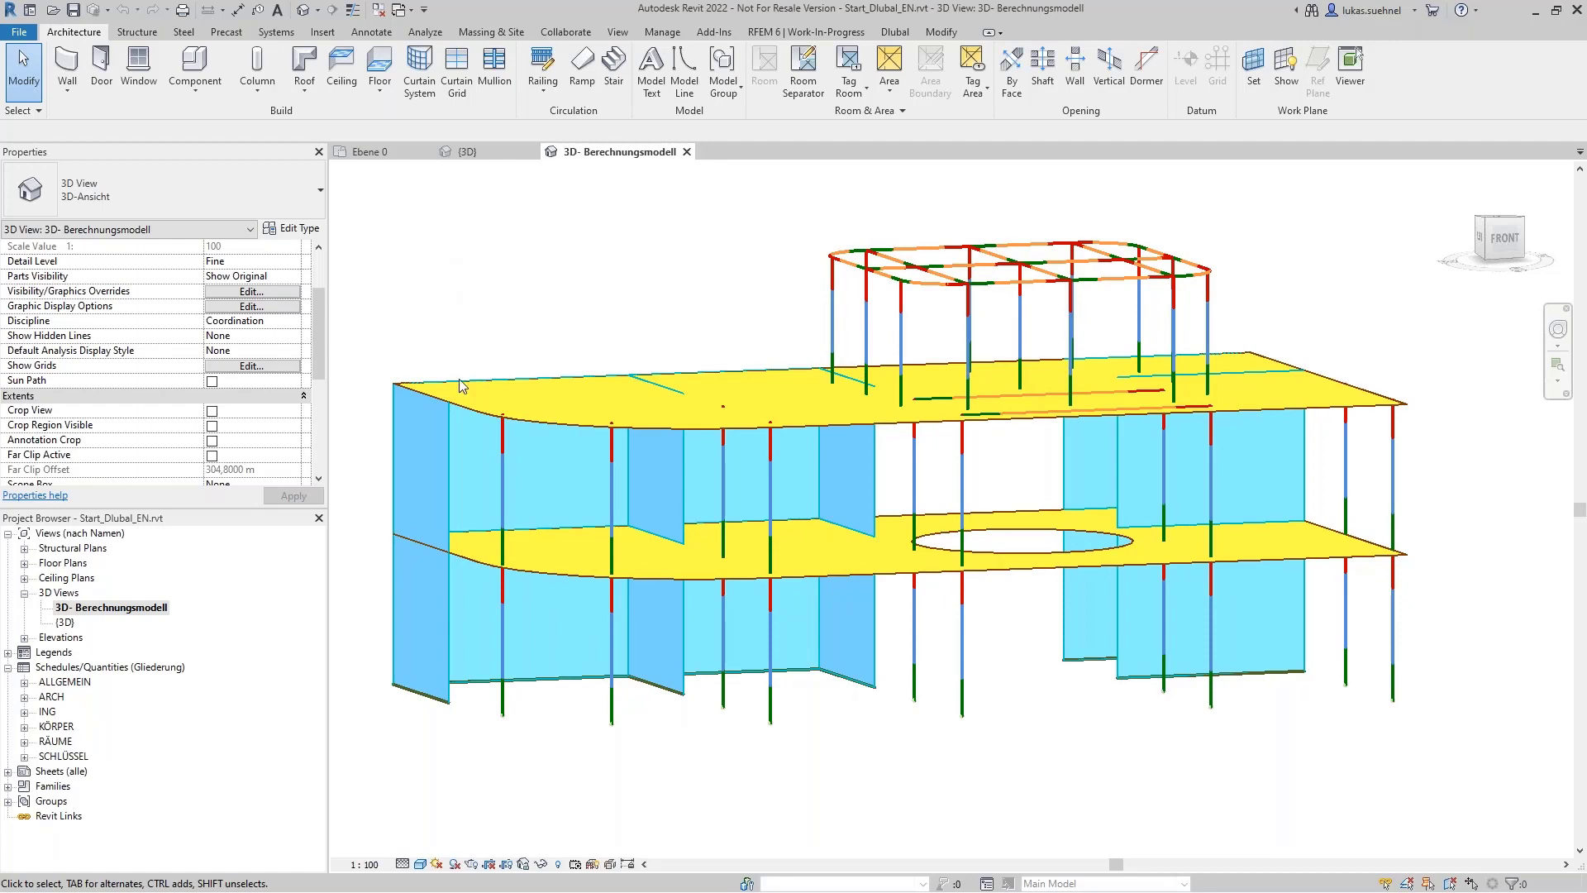
pyautogui.scroll(6, 459, 379)
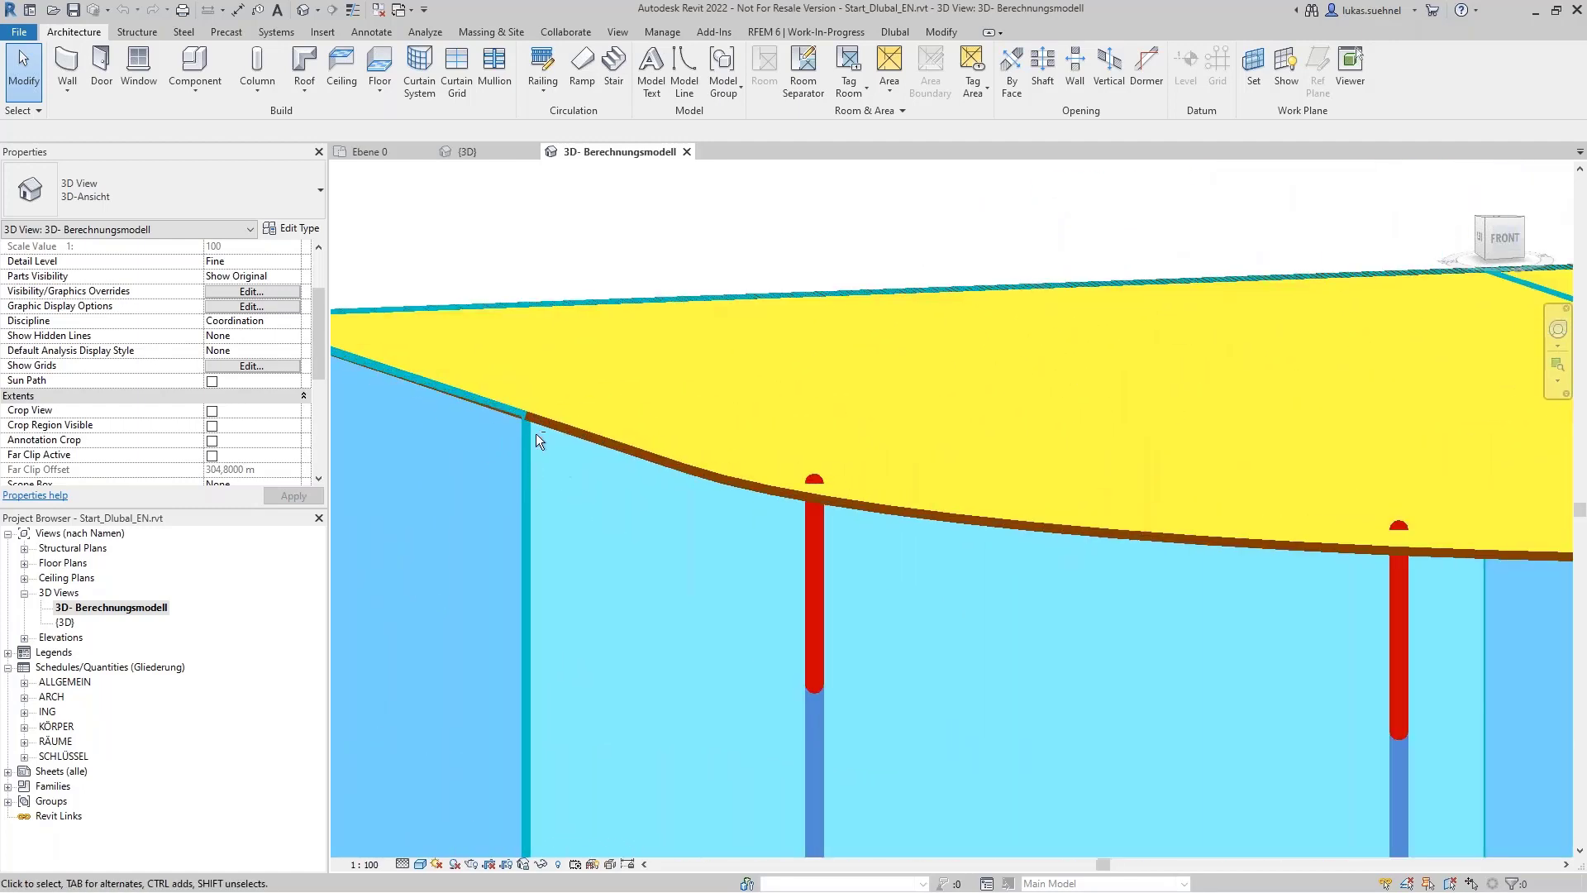
pyautogui.scroll(-8, 535, 433)
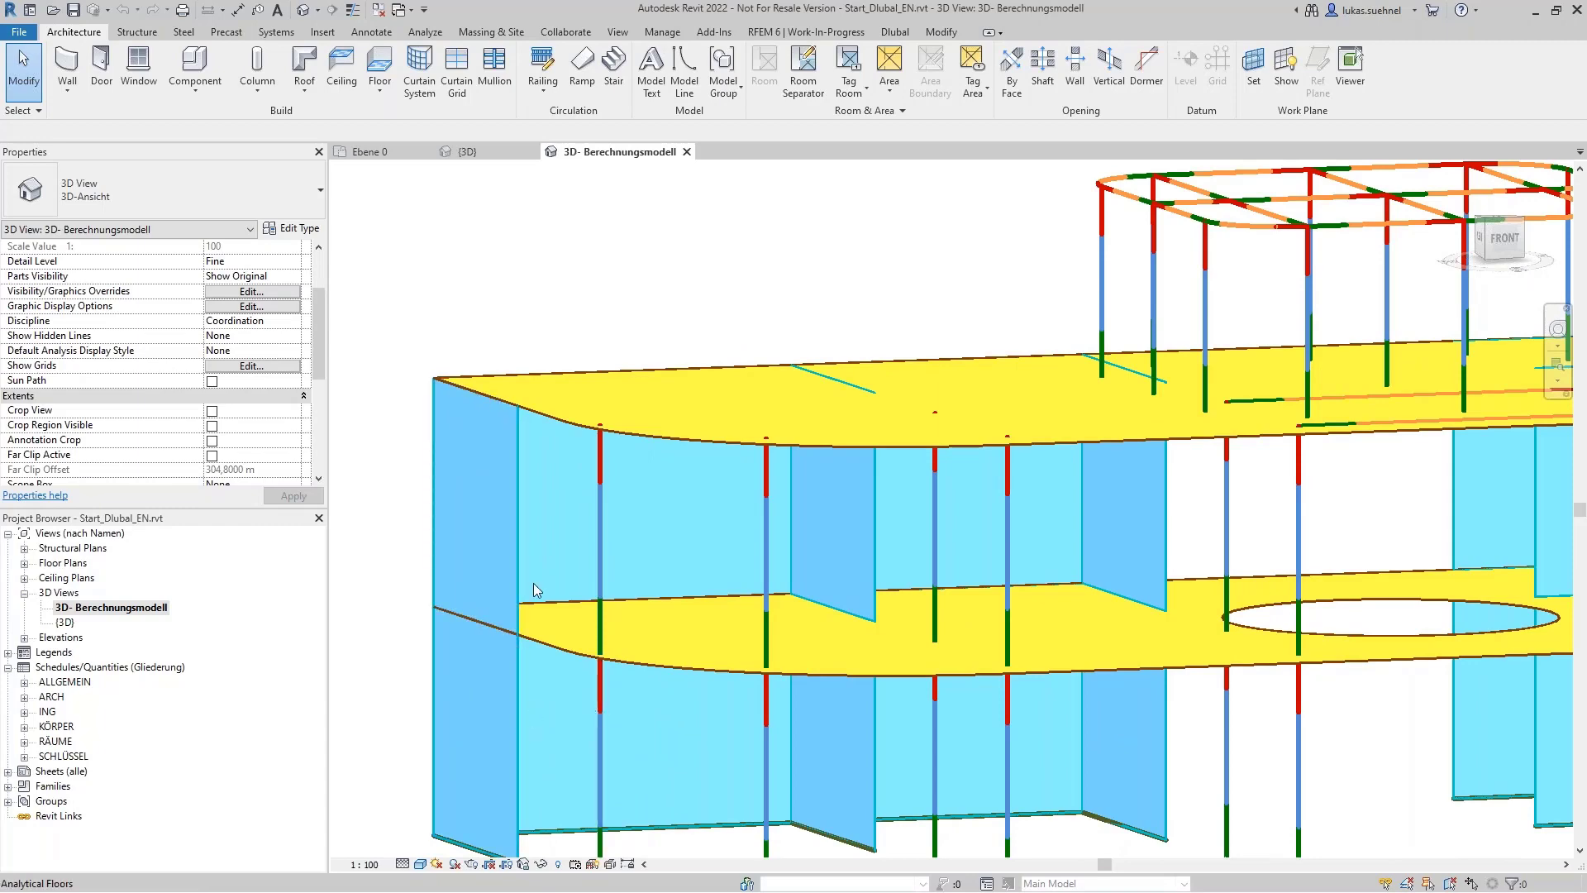
pyautogui.scroll(2, 542, 443)
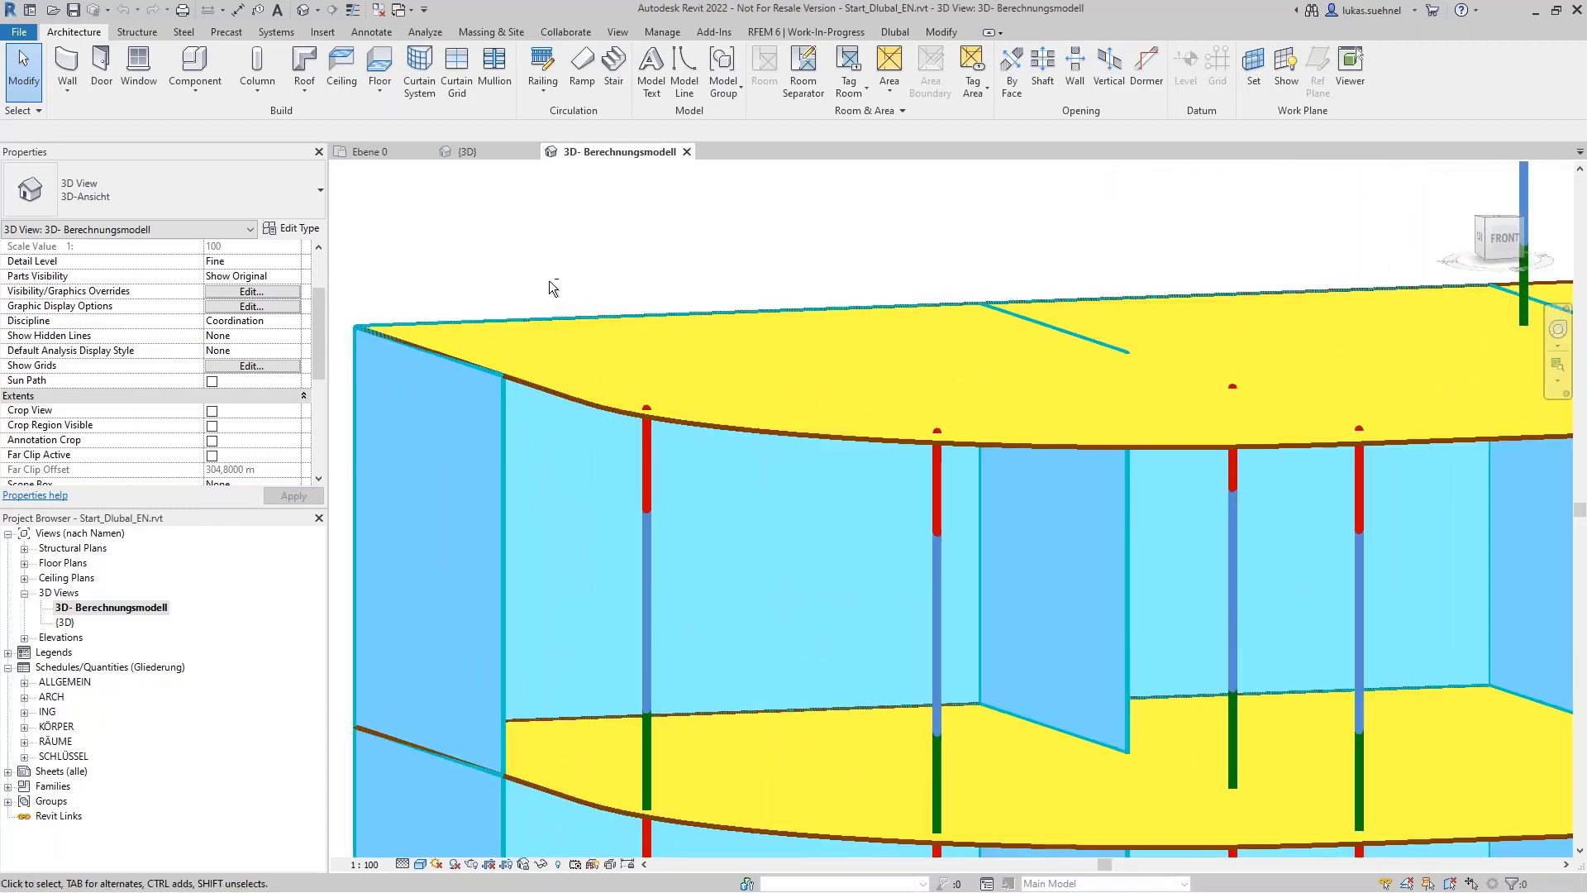
pyautogui.keyDown('shift'); pyautogui.moveTo(548, 280); pyautogui.dragTo(479, 236, button='middle'); pyautogui.keyUp('shift')
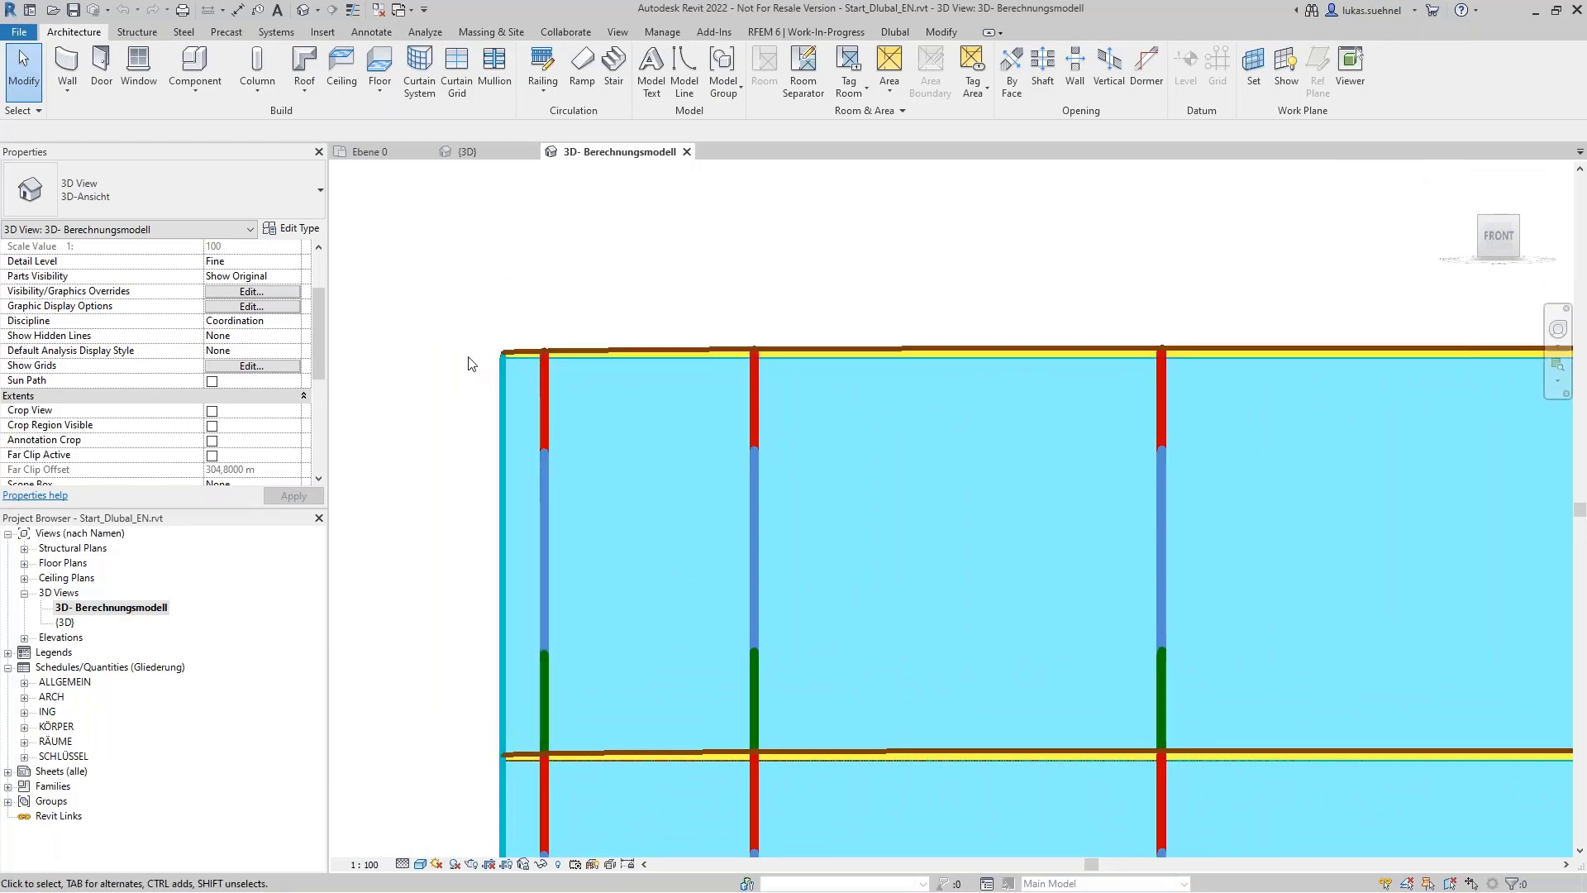
# Compare the beams beneath the roof slab in the analytical model with their physical counterparts in the {3D} view
pyautogui.scroll(-5, 471, 358)
pyautogui.keyDown('shift'); pyautogui.moveTo(879, 390); pyautogui.dragTo(863, 389, button='middle'); pyautogui.keyUp('shift')
pyautogui.scroll(5, 876, 393)
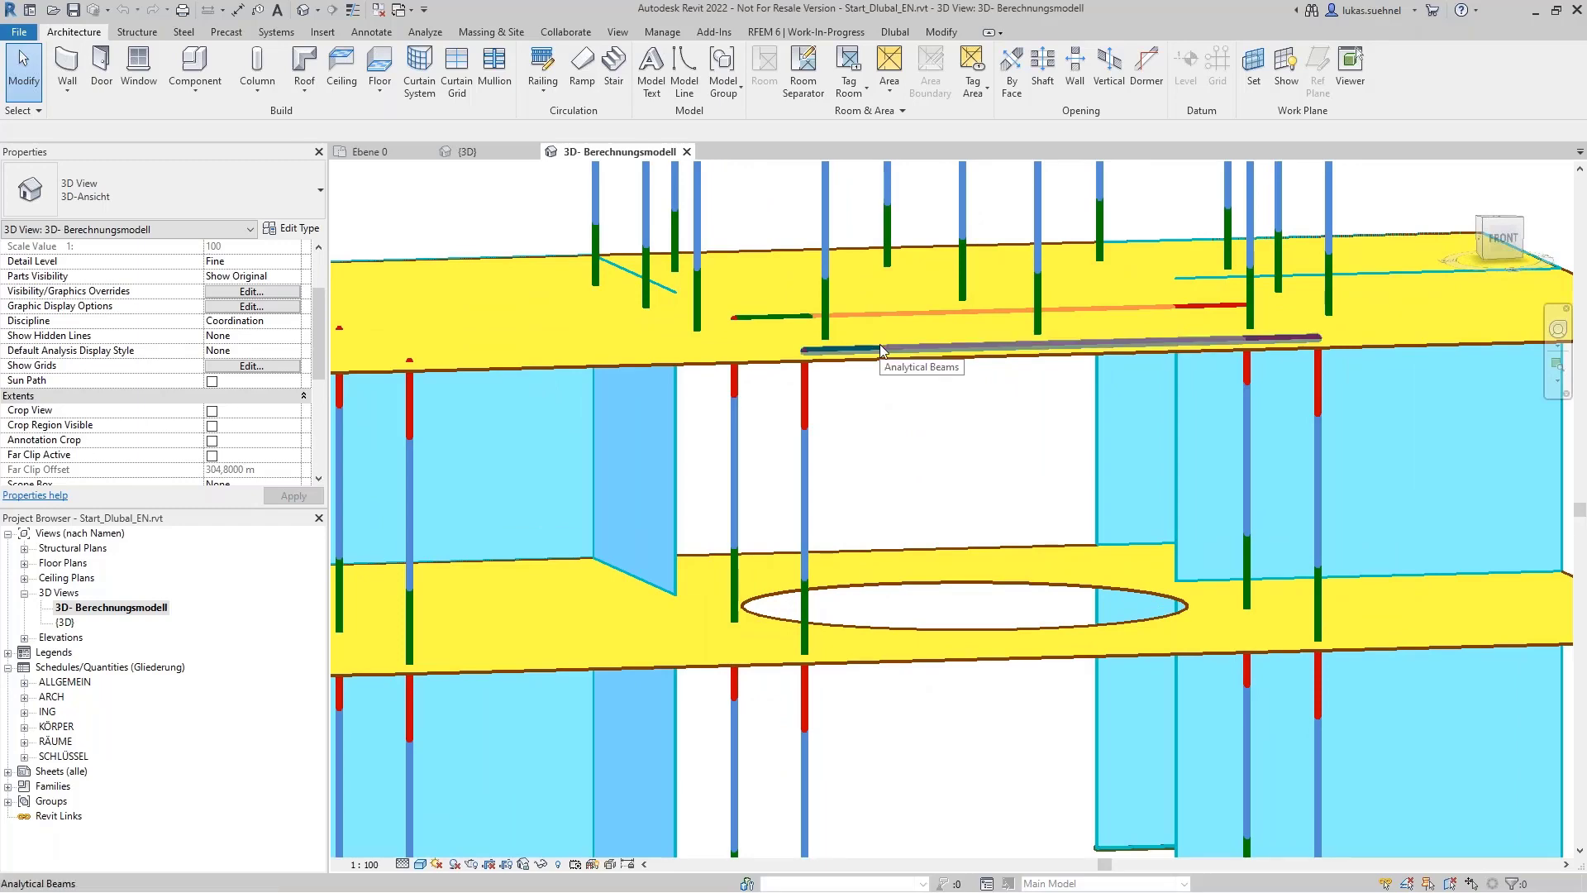
pyautogui.click(506, 156)
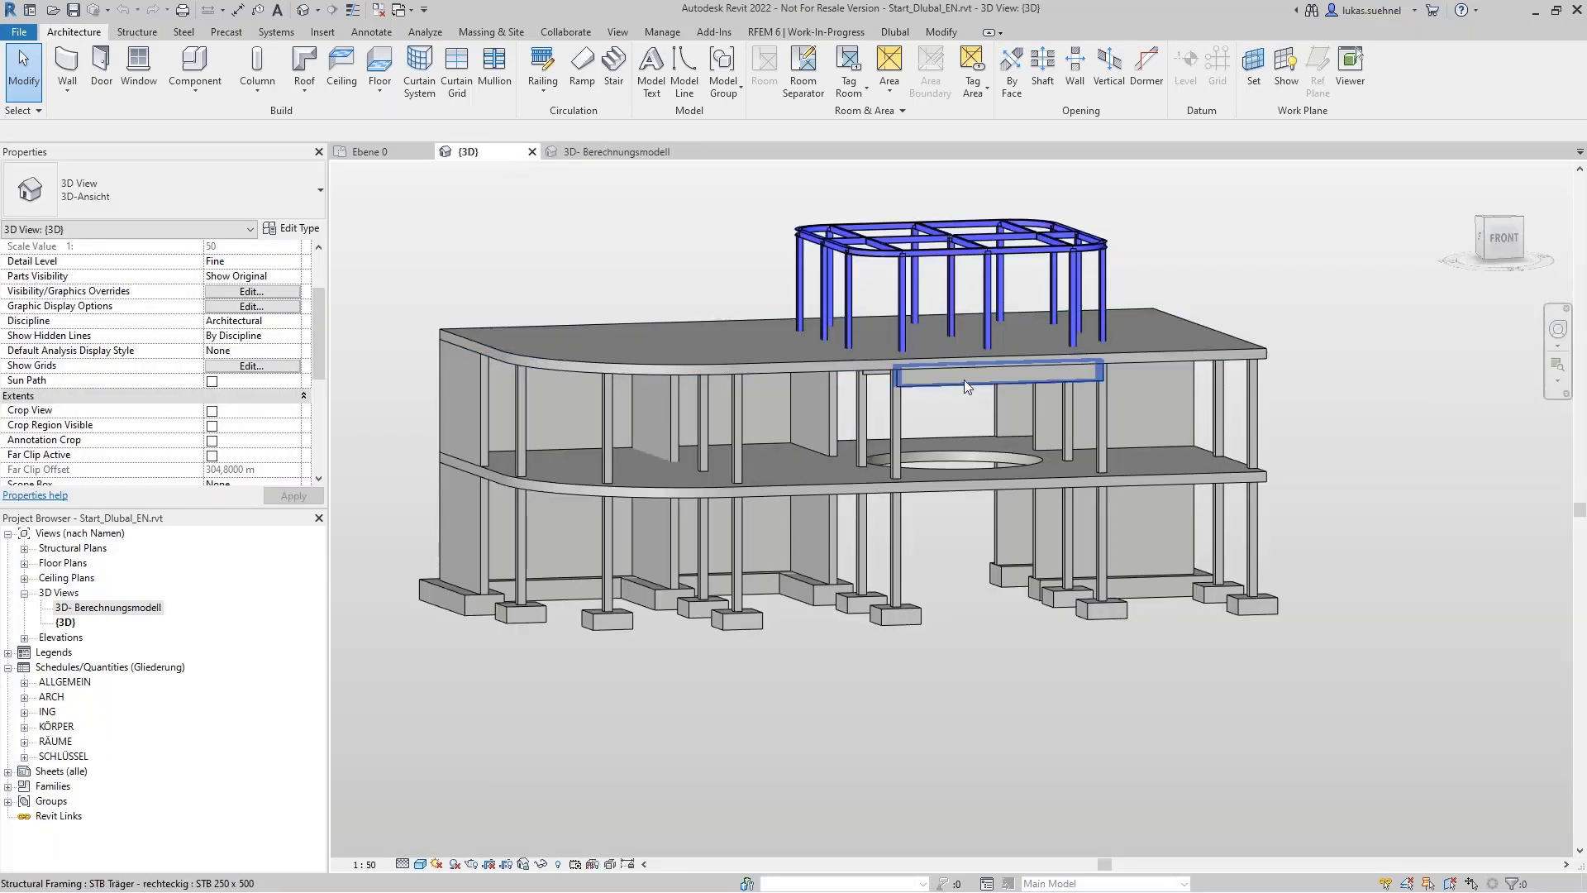
pyautogui.scroll(5, 959, 384)
pyautogui.moveTo(904, 460)
pyautogui.keyDown('shift'); pyautogui.mouseDown(button='middle')
pyautogui.moveTo(894, 432)
pyautogui.moveTo(909, 455)
pyautogui.moveTo(887, 447)
pyautogui.mouseUp(button='middle'); pyautogui.keyUp('shift')
pyautogui.click(622, 153)
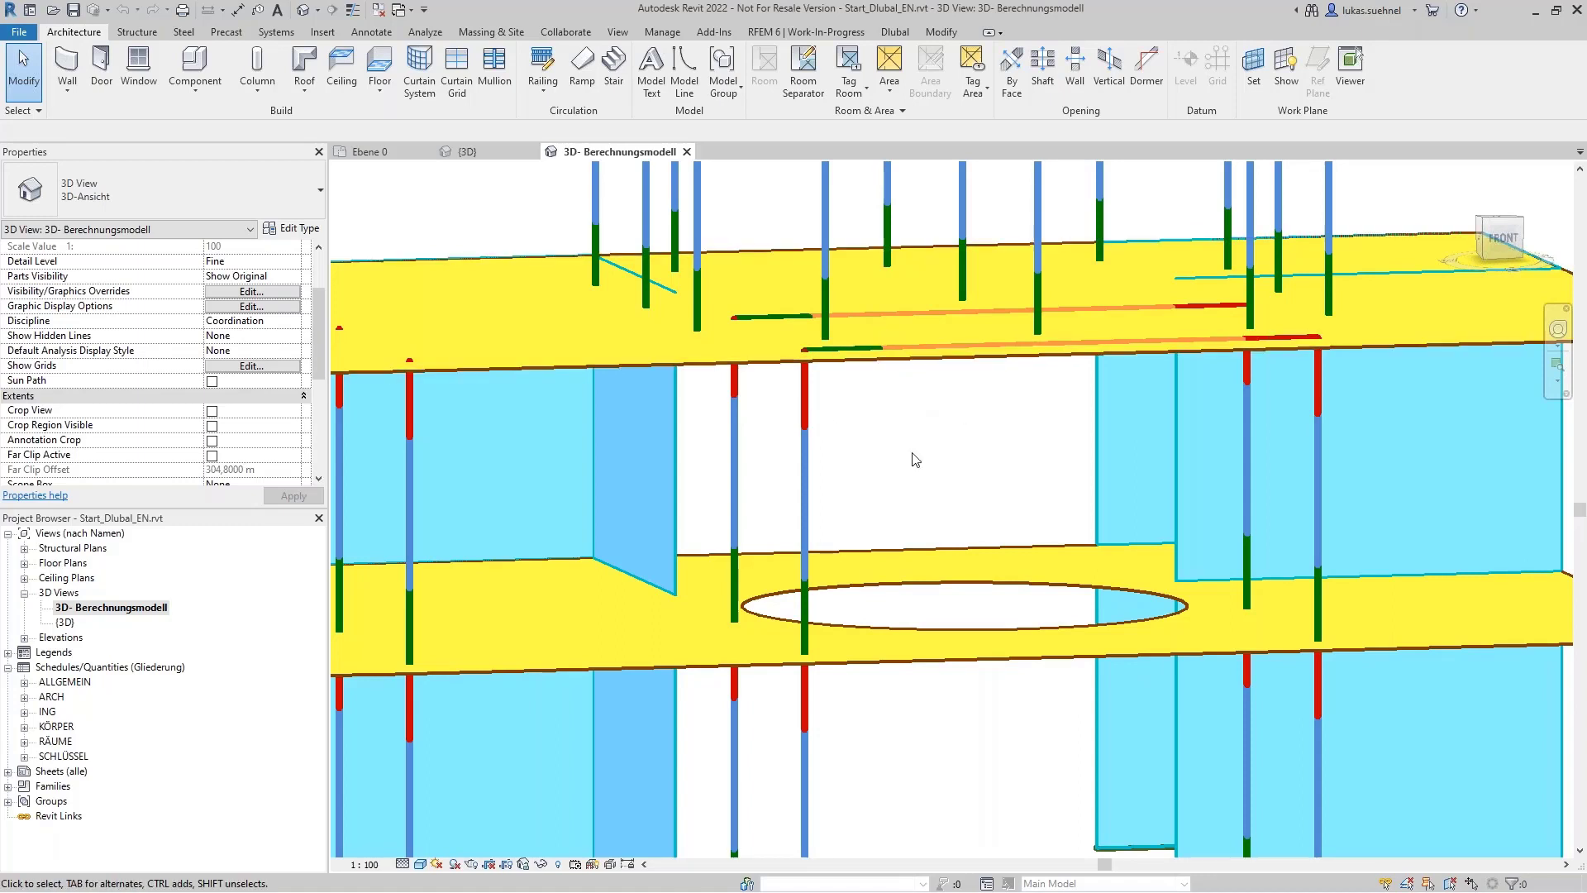
# Show the whole analytical model from an angled view and display the RFEM 6 export, import and conversion tools
pyautogui.scroll(-5, 931, 467)
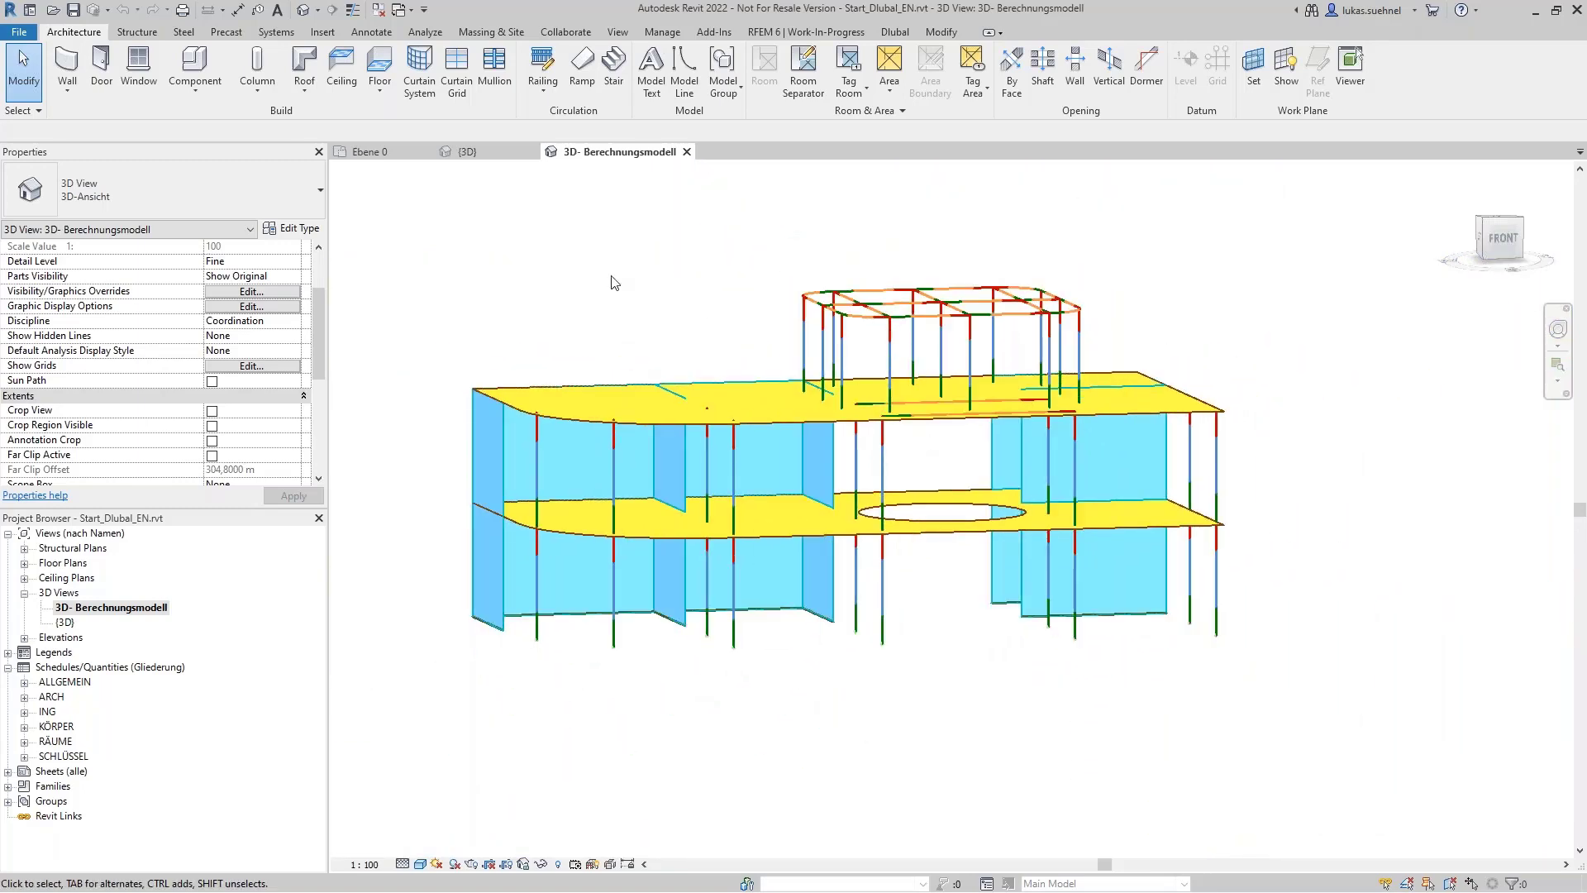
pyautogui.keyDown('shift'); pyautogui.moveTo(532, 296); pyautogui.dragTo(619, 355, button='middle'); pyautogui.keyUp('shift')
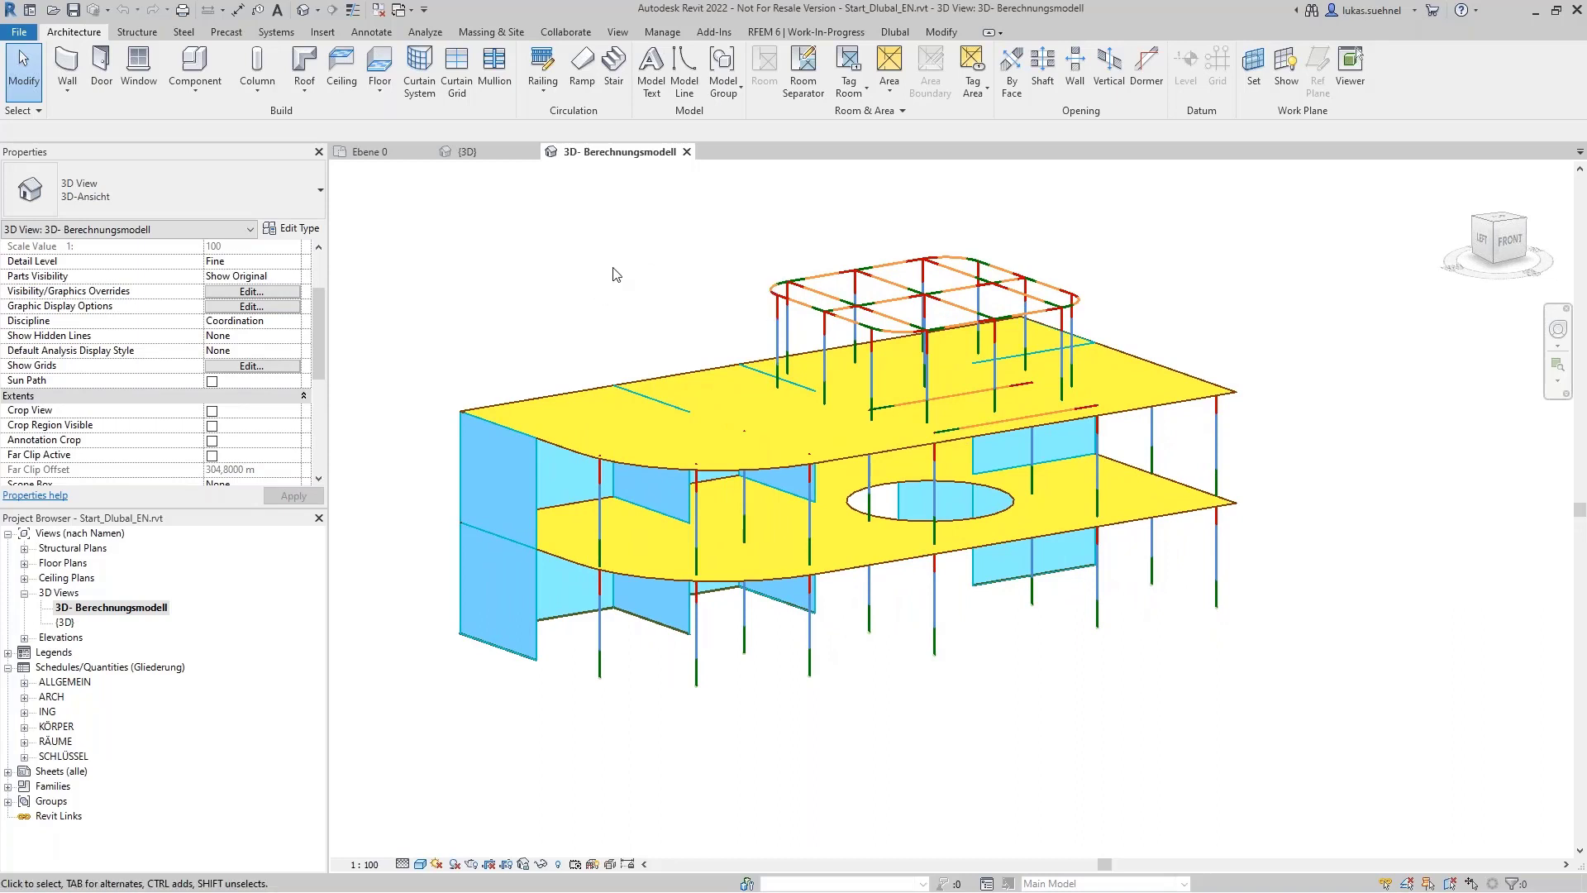
pyautogui.click(754, 30)
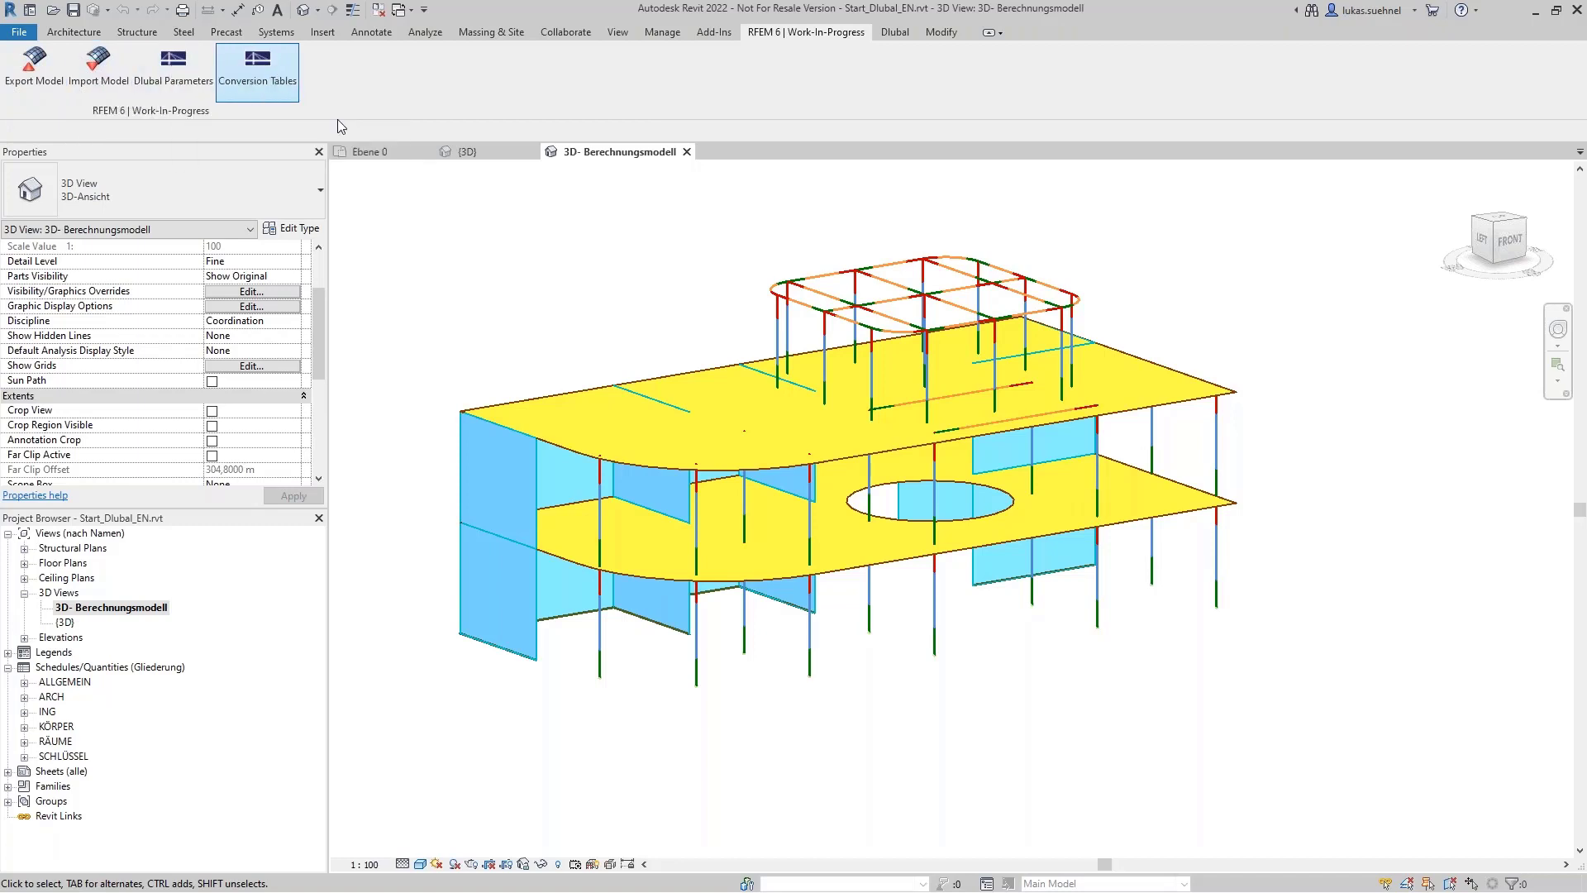
pyautogui.scroll(1, 529, 327)
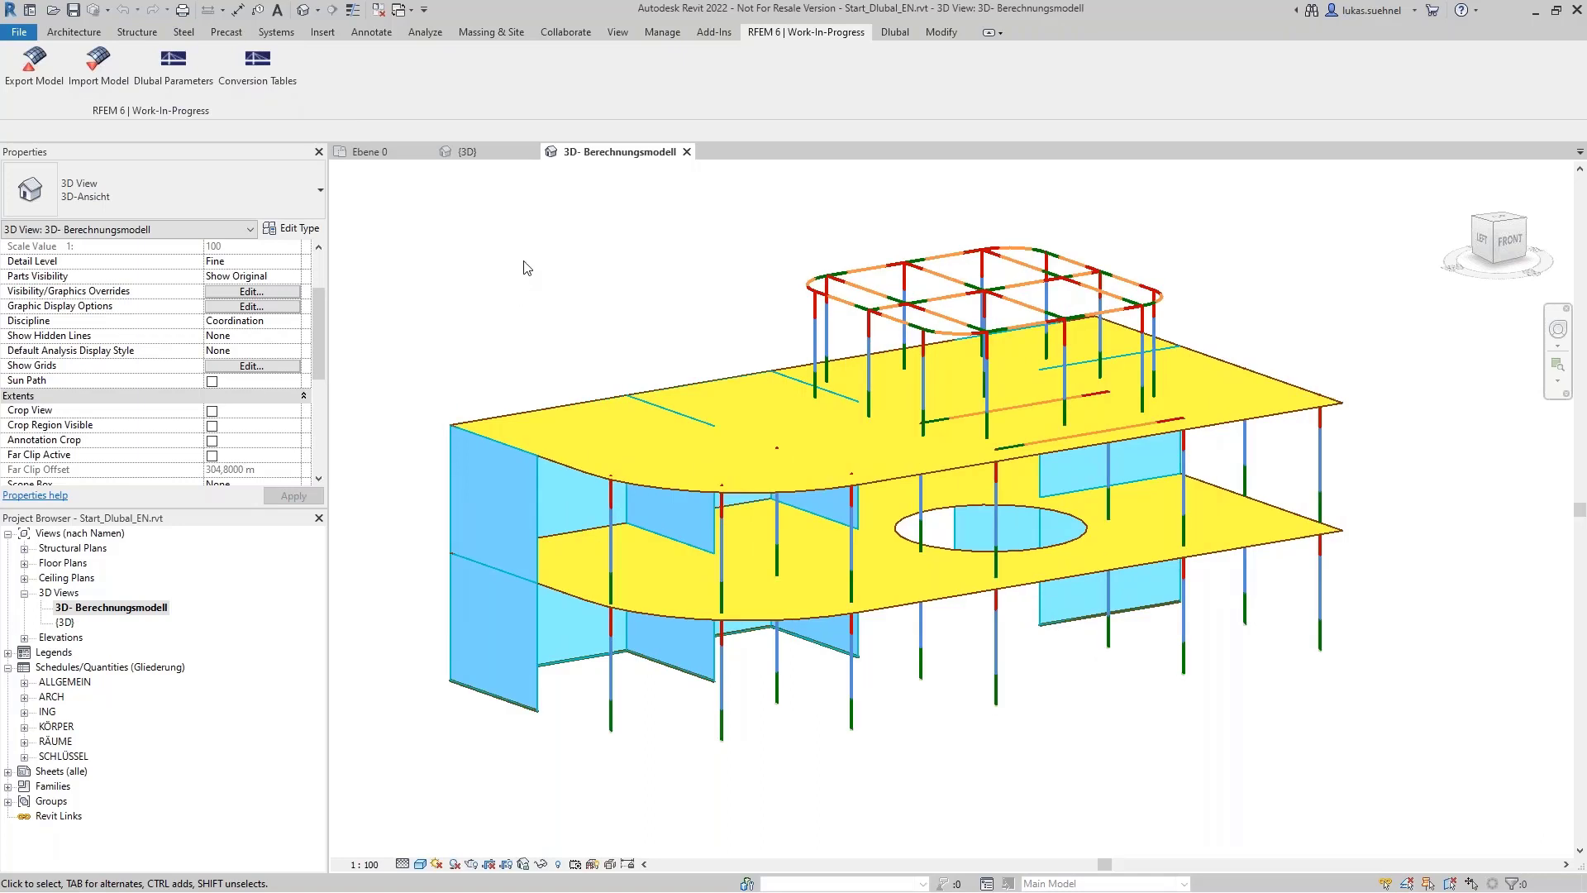
# In the {3D} view, inspect the type properties and structural material of an upper-storey STB 200 x 200 rectangular column near the curved corner
pyautogui.click(490, 151)
pyautogui.scroll(-3, 898, 396)
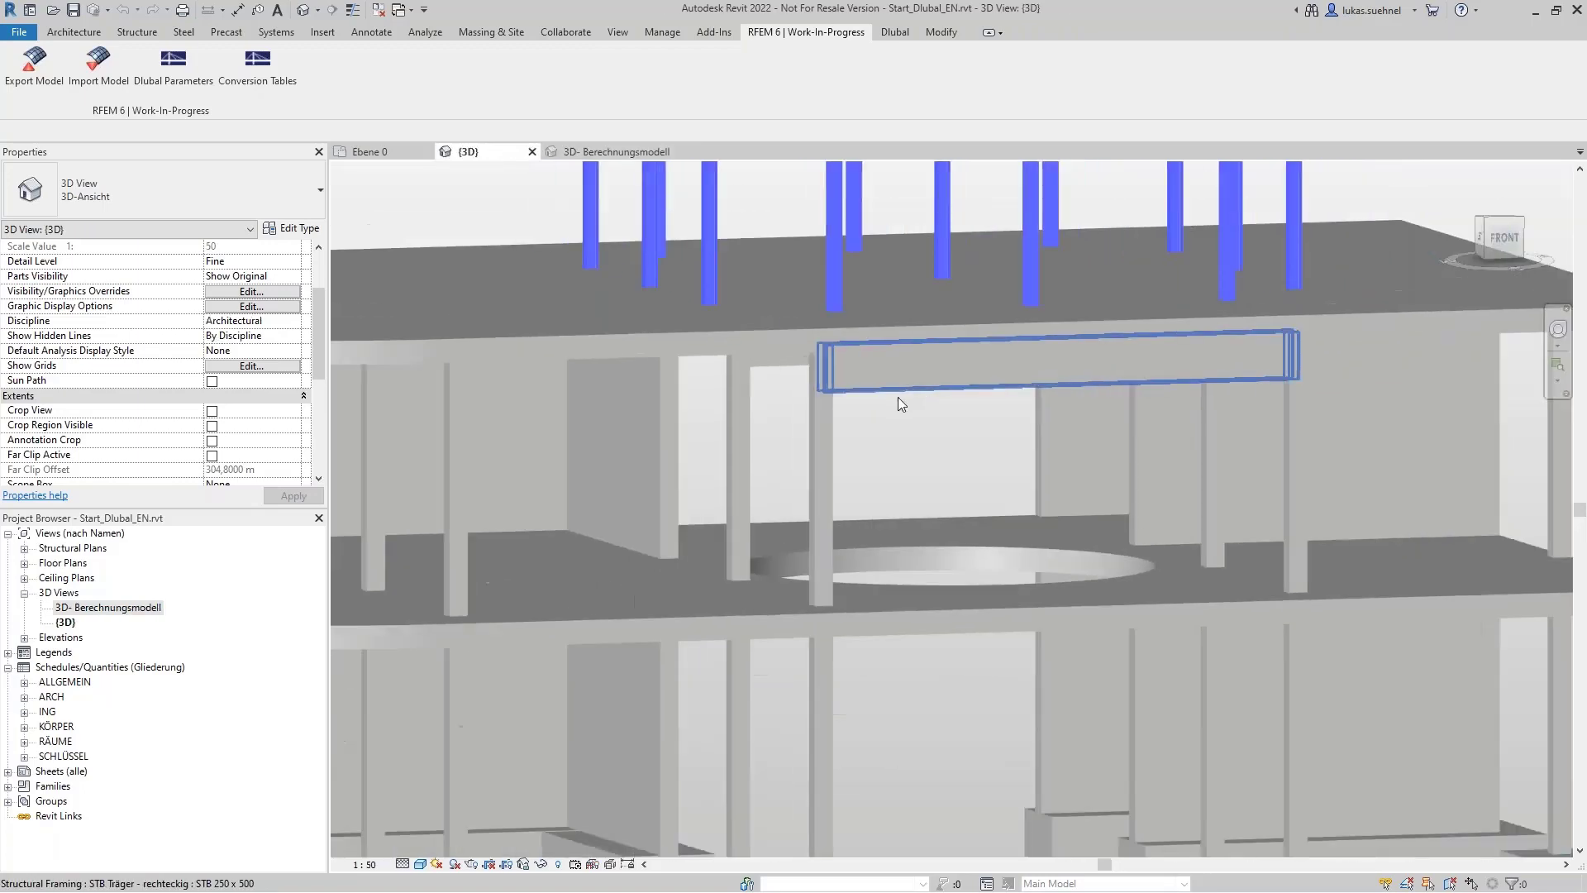
pyautogui.scroll(-2, 590, 444)
pyautogui.keyDown('shift'); pyautogui.moveTo(590, 444); pyautogui.dragTo(421, 435, button='middle'); pyautogui.keyUp('shift')
pyautogui.click(421, 435)
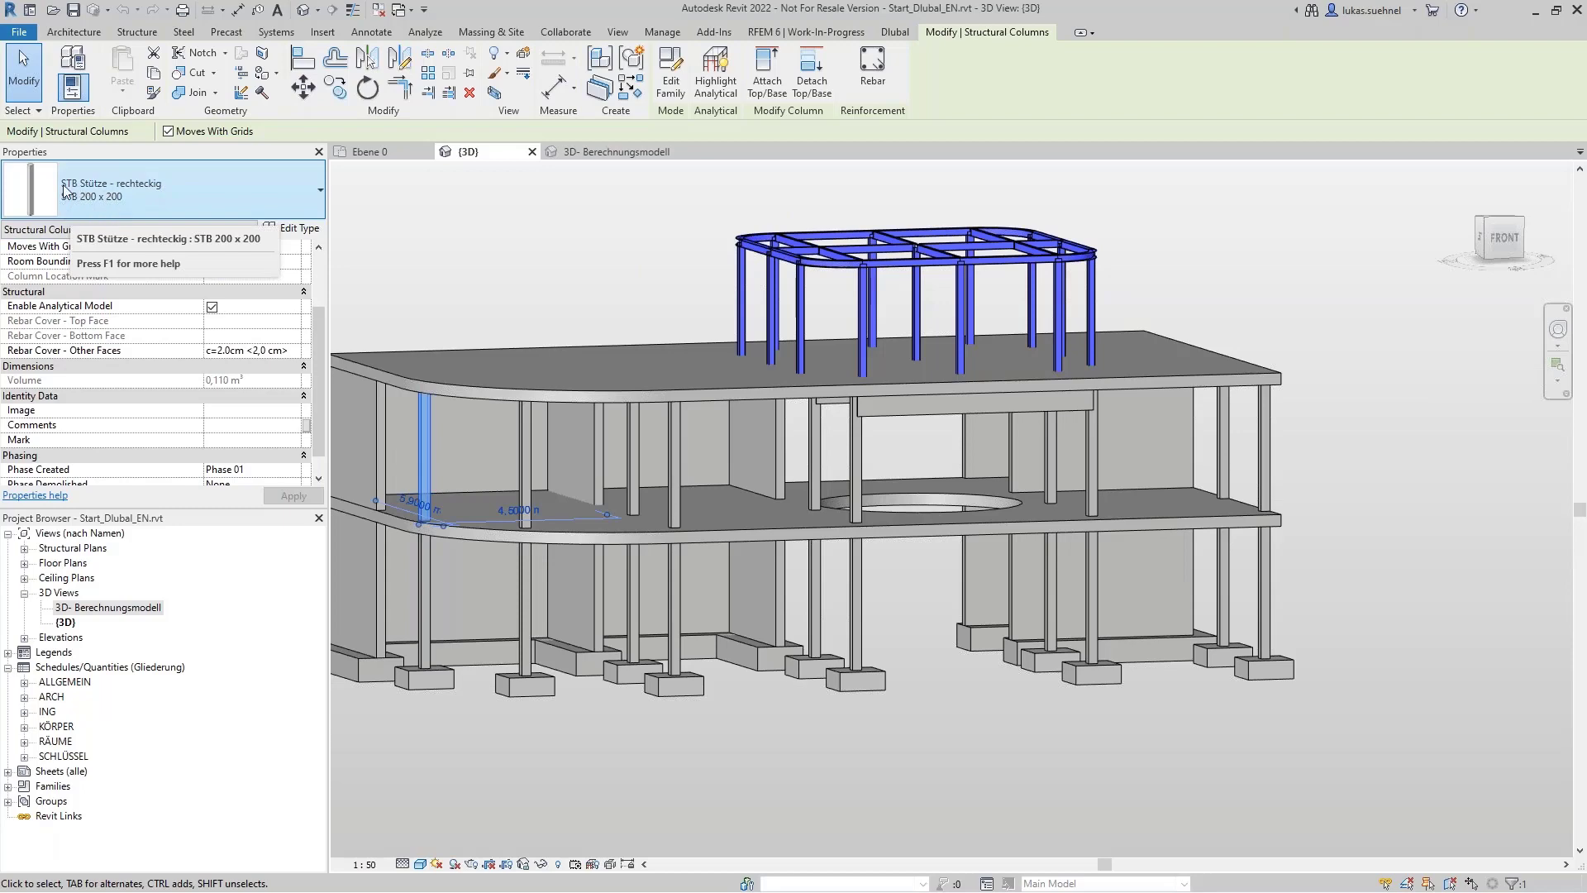
pyautogui.click(296, 229)
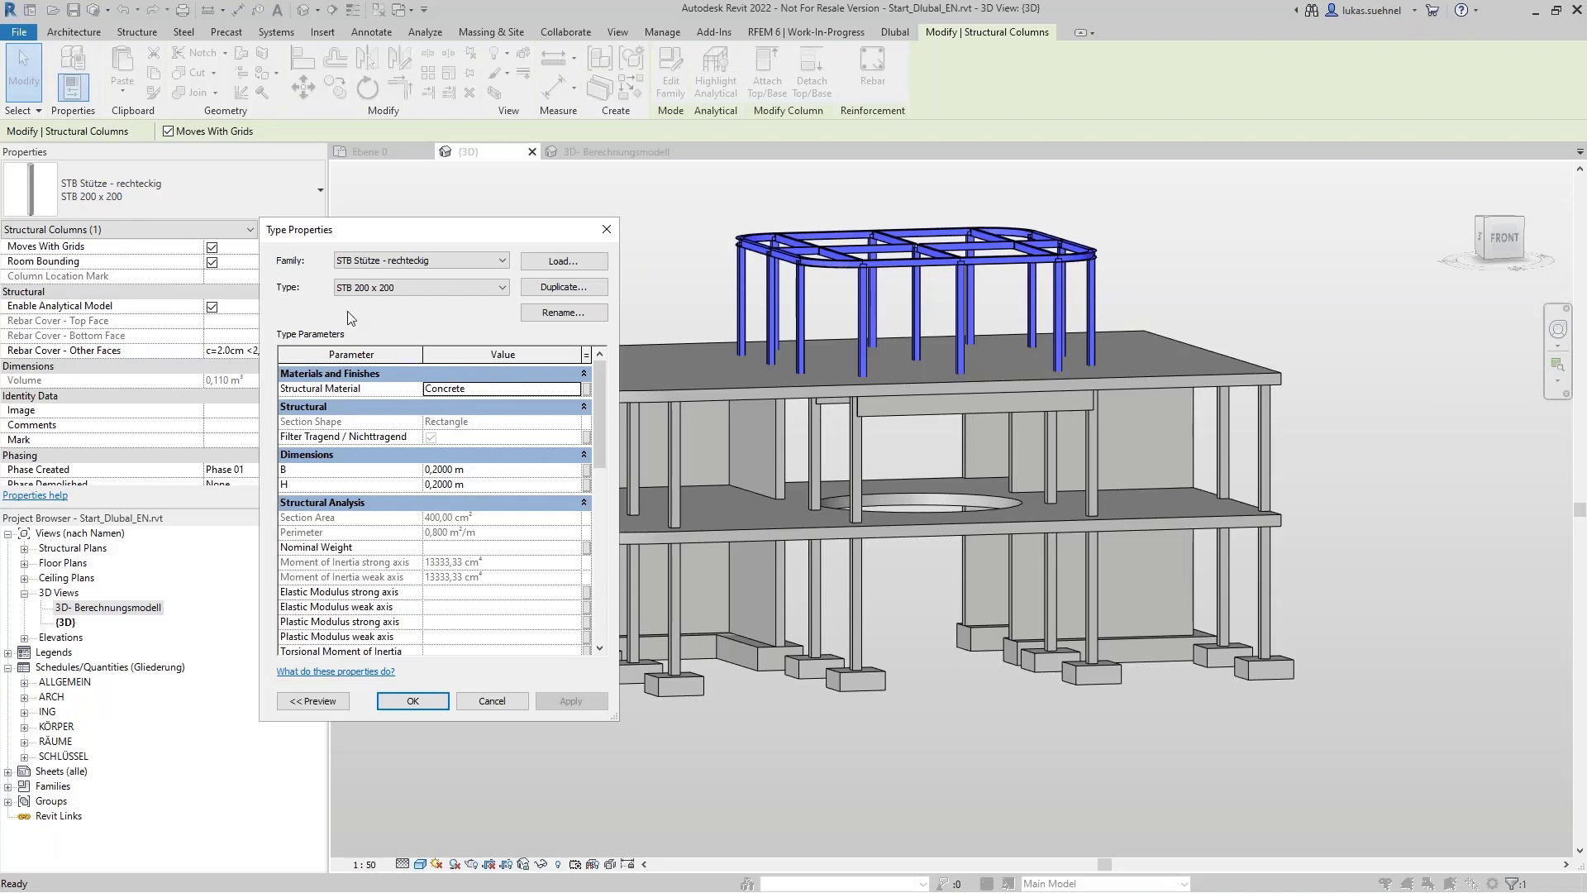
pyautogui.click(492, 700)
pyautogui.click(592, 201)
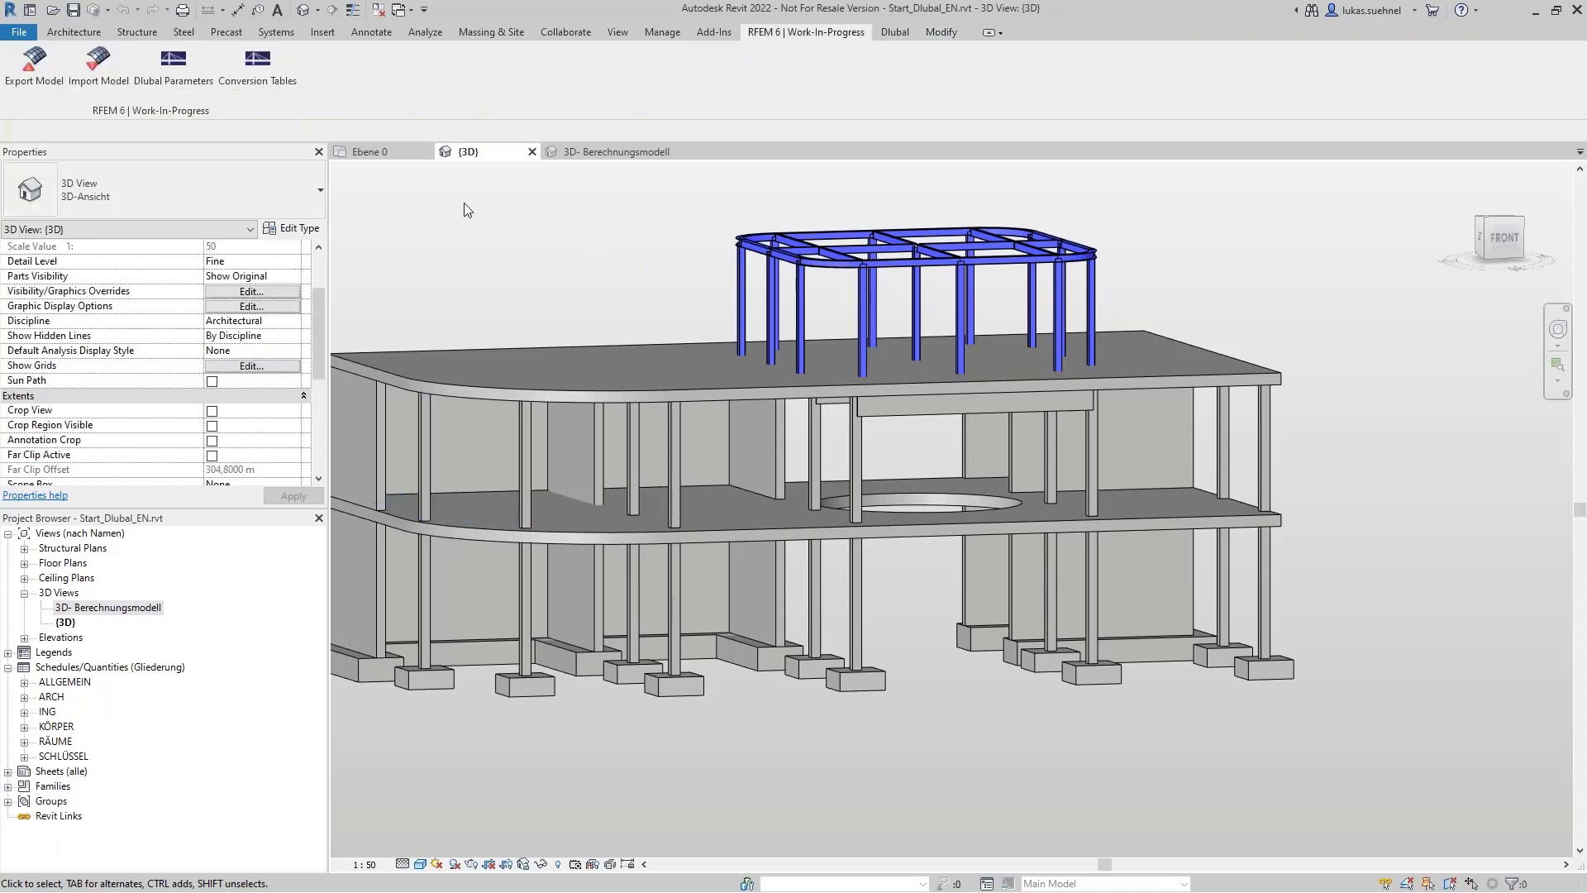
# Display the RFEM 6 conversion tables and review the material and section mappings for export and import
pyautogui.click(258, 87)
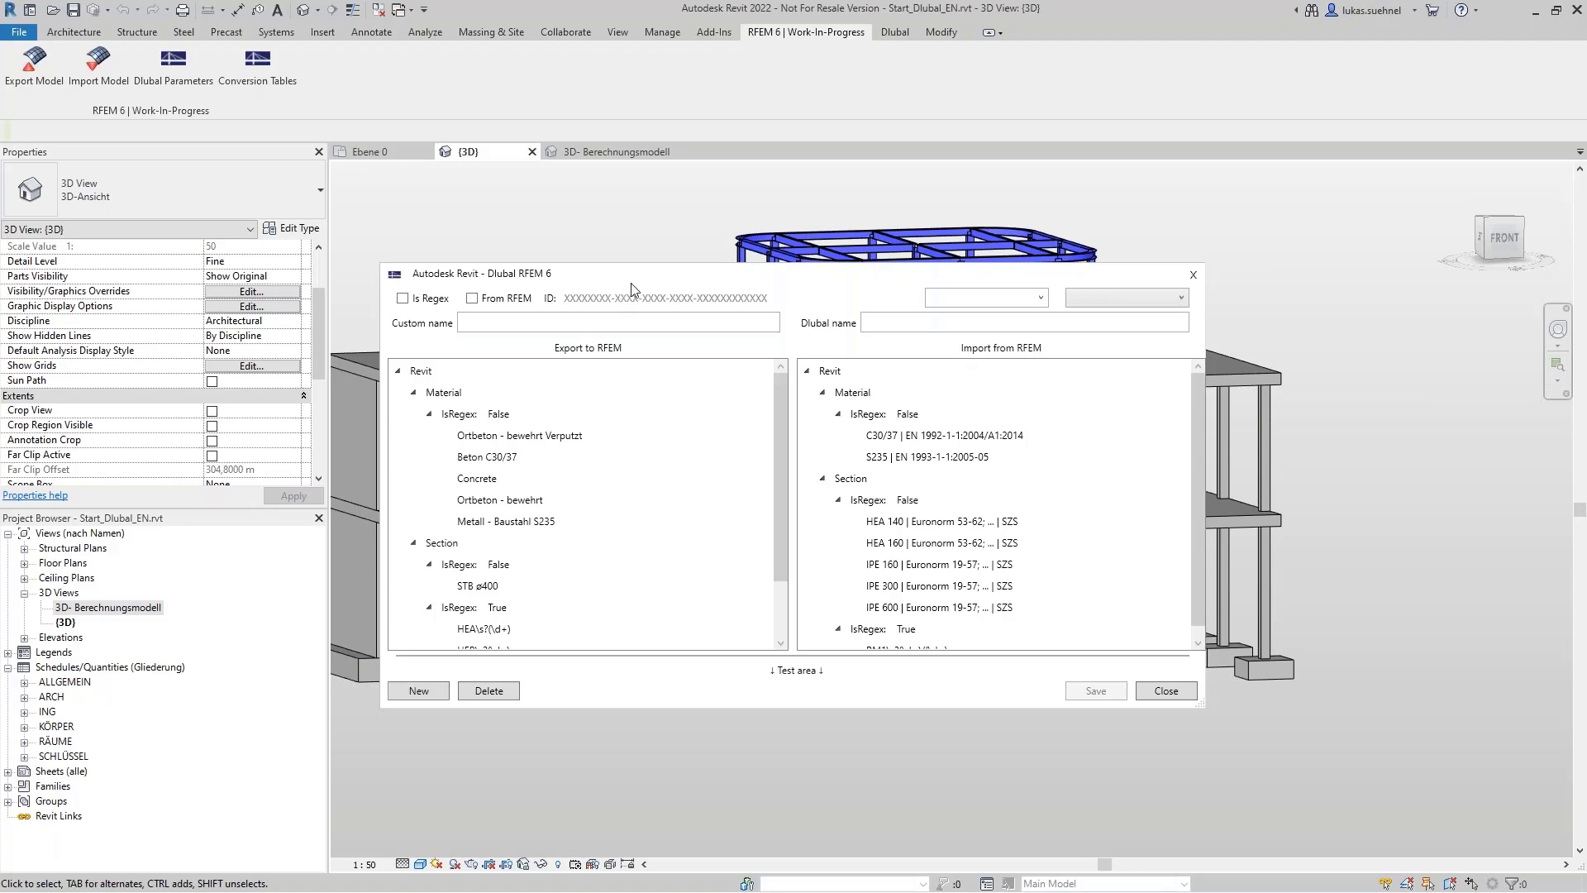
pyautogui.moveTo(631, 280); pyautogui.dragTo(720, 534)
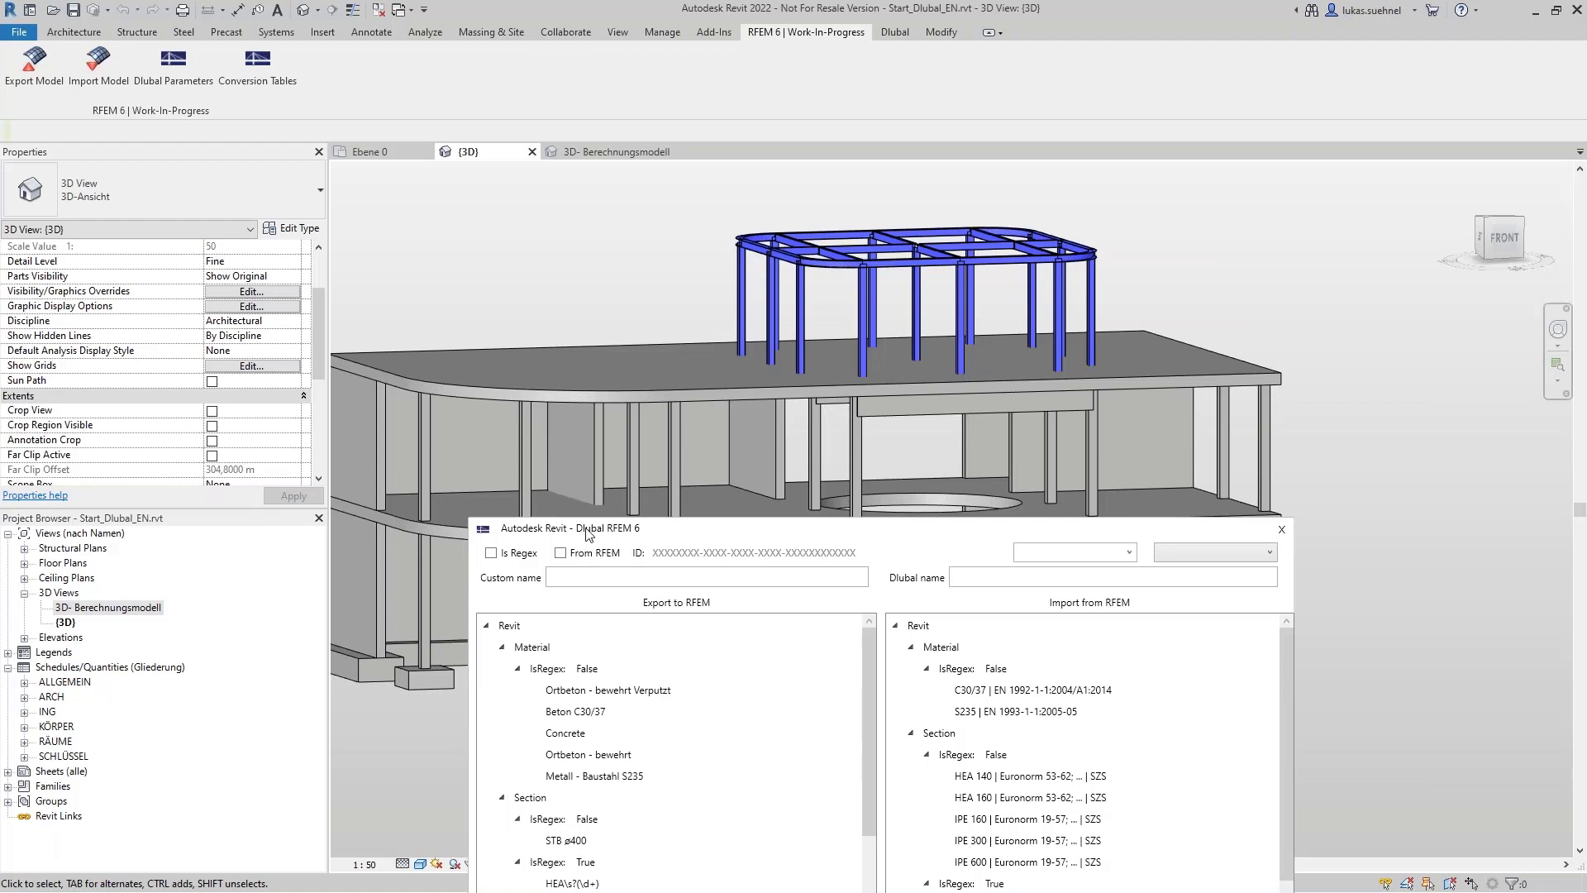
pyautogui.moveTo(584, 529); pyautogui.dragTo(560, 382)
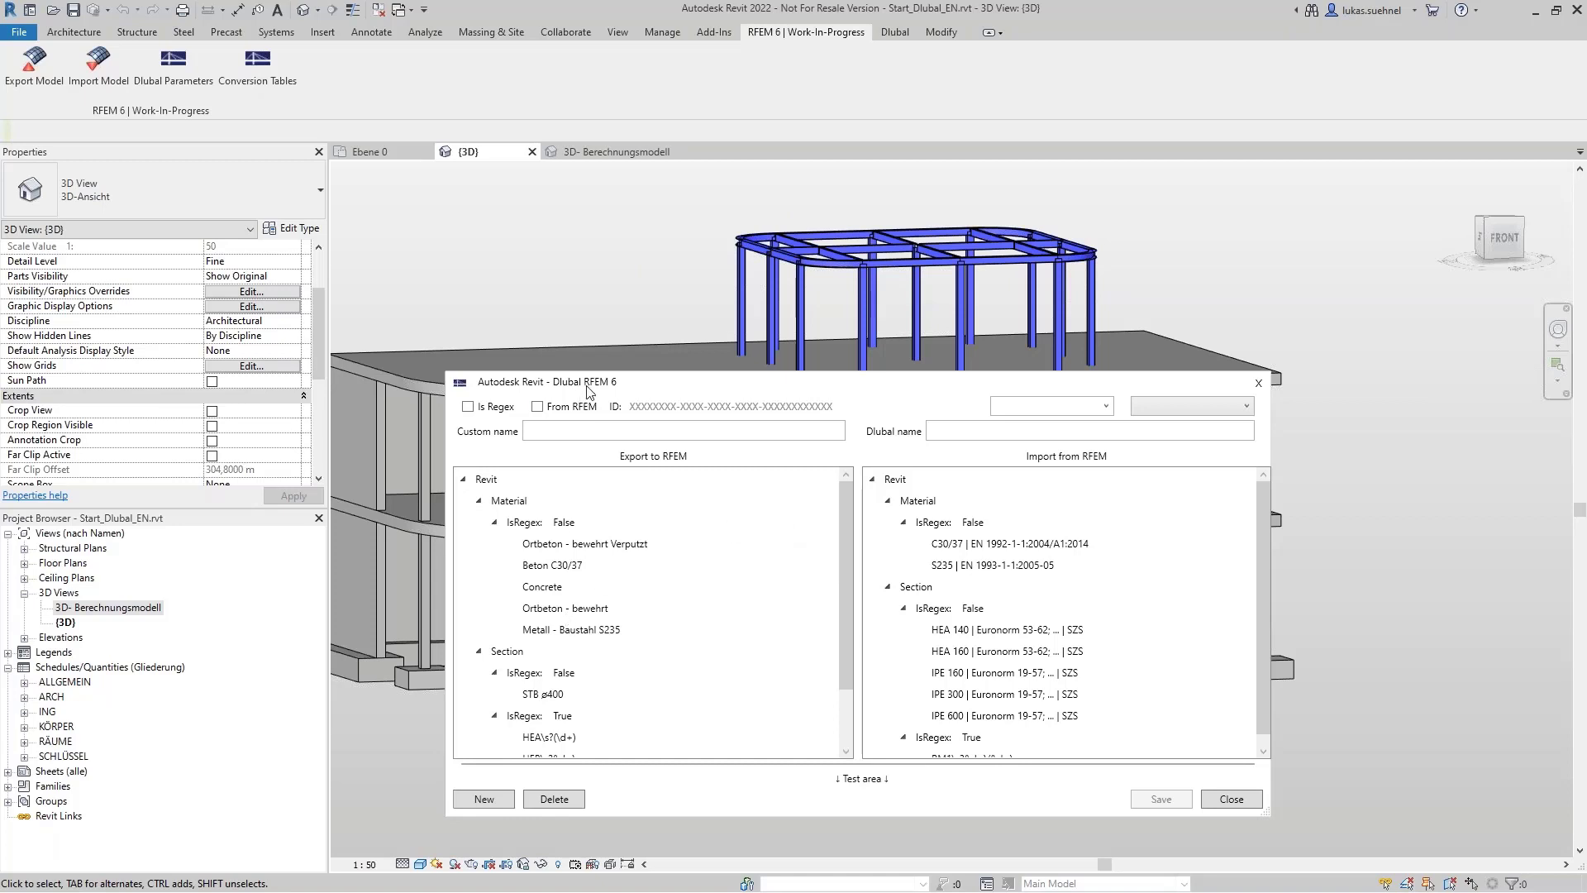
pyautogui.moveTo(582, 384); pyautogui.dragTo(536, 268)
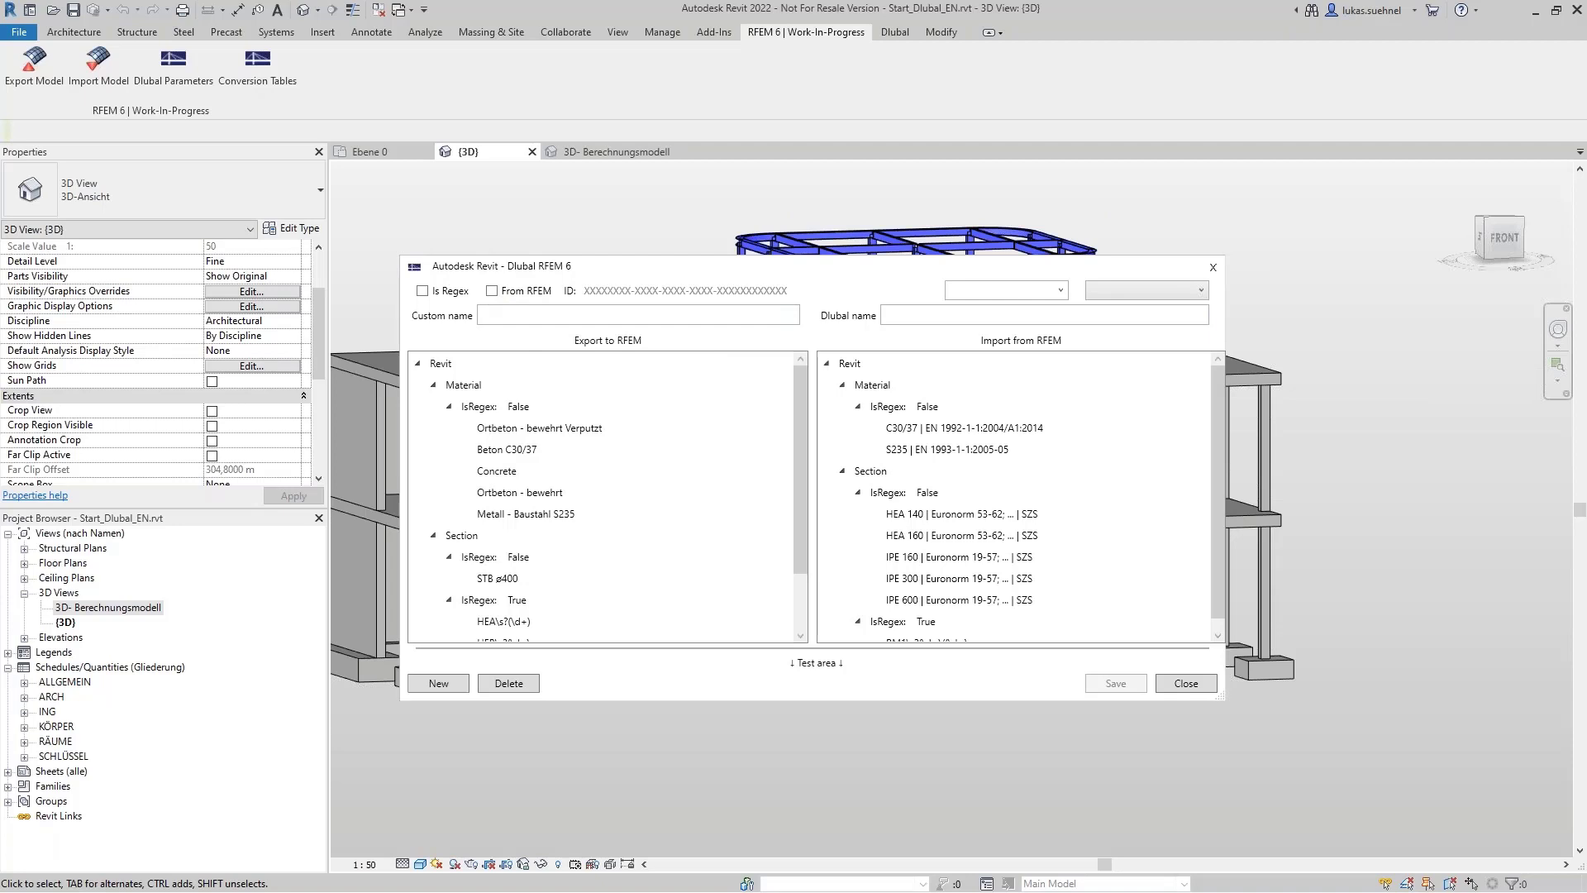
# Save a trial Revit material conversion from "Revit Material Name" to "Dlubal Material Name" and delete that entry again
pyautogui.click(1050, 294)
pyautogui.click(992, 307)
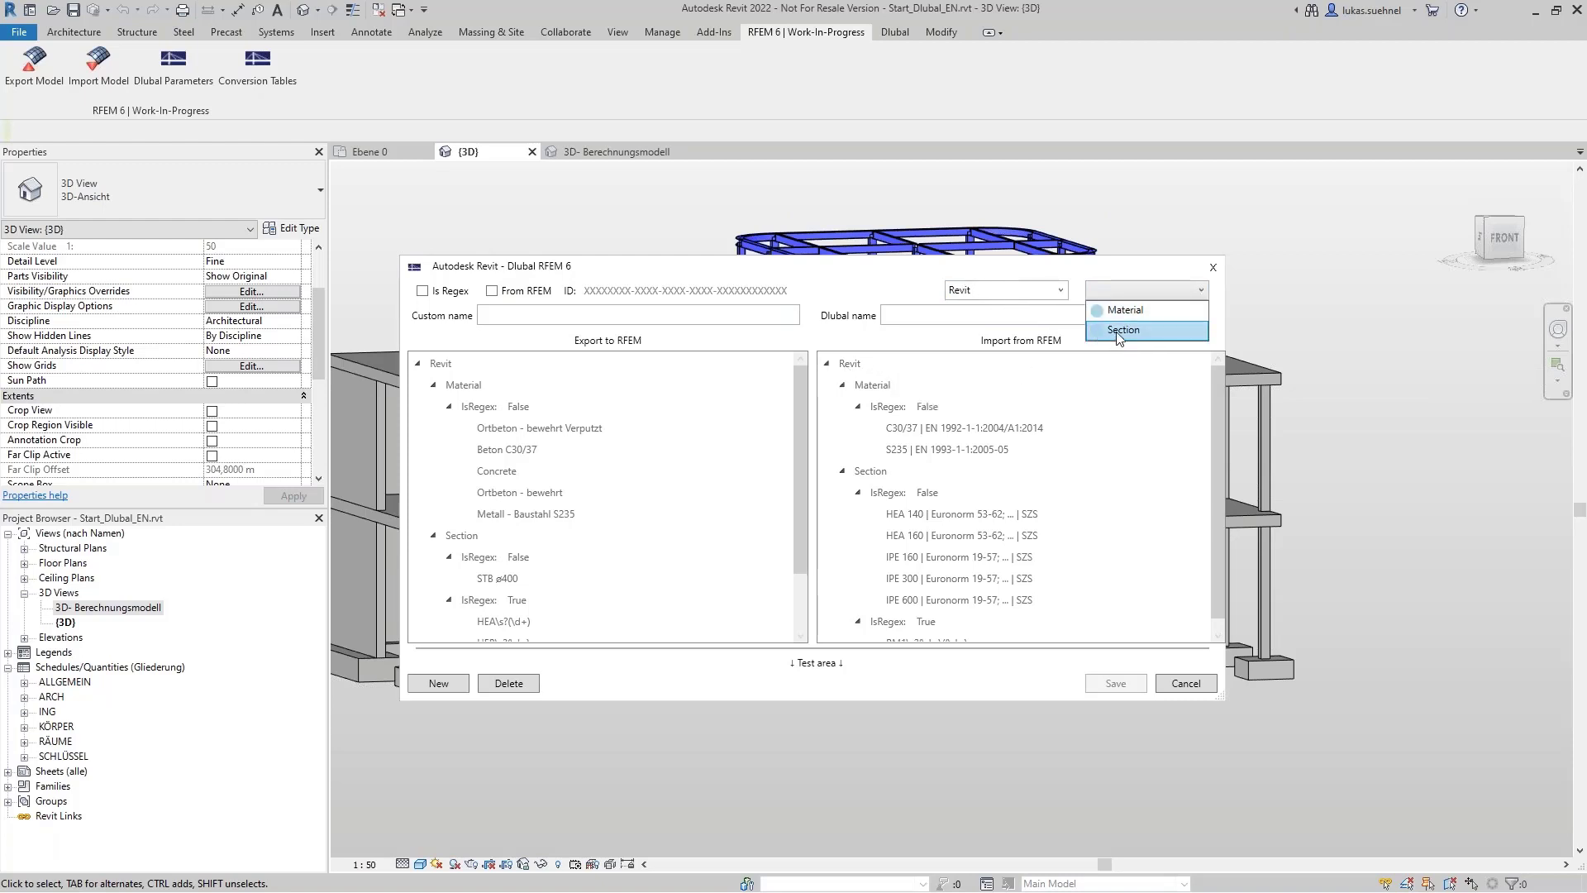
pyautogui.click(1129, 311)
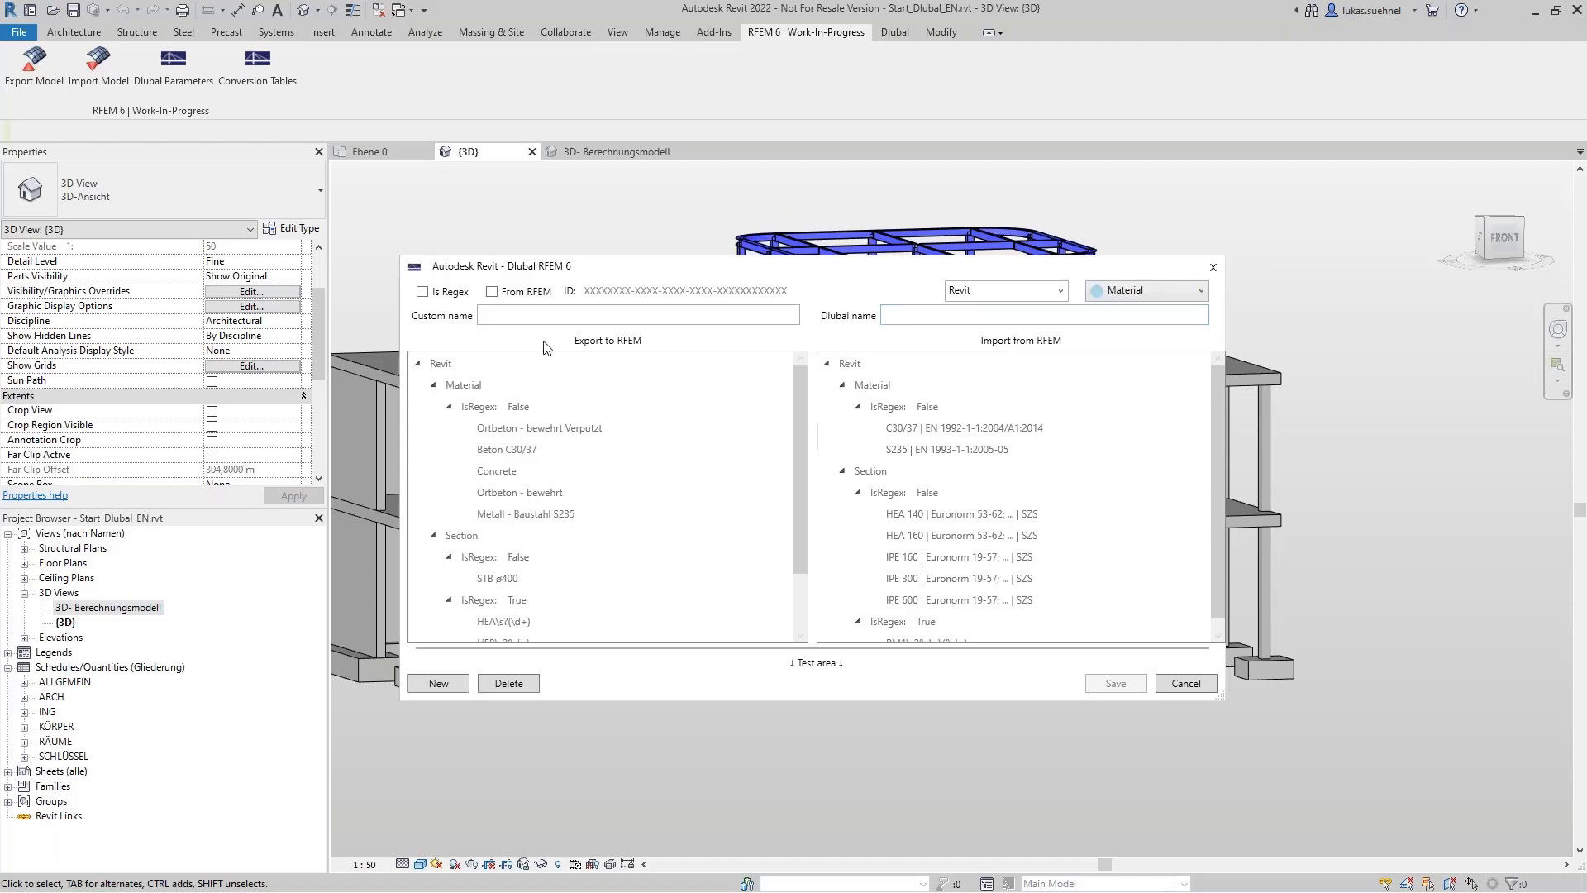
pyautogui.click(479, 315)
pyautogui.write('Revit Material Name')
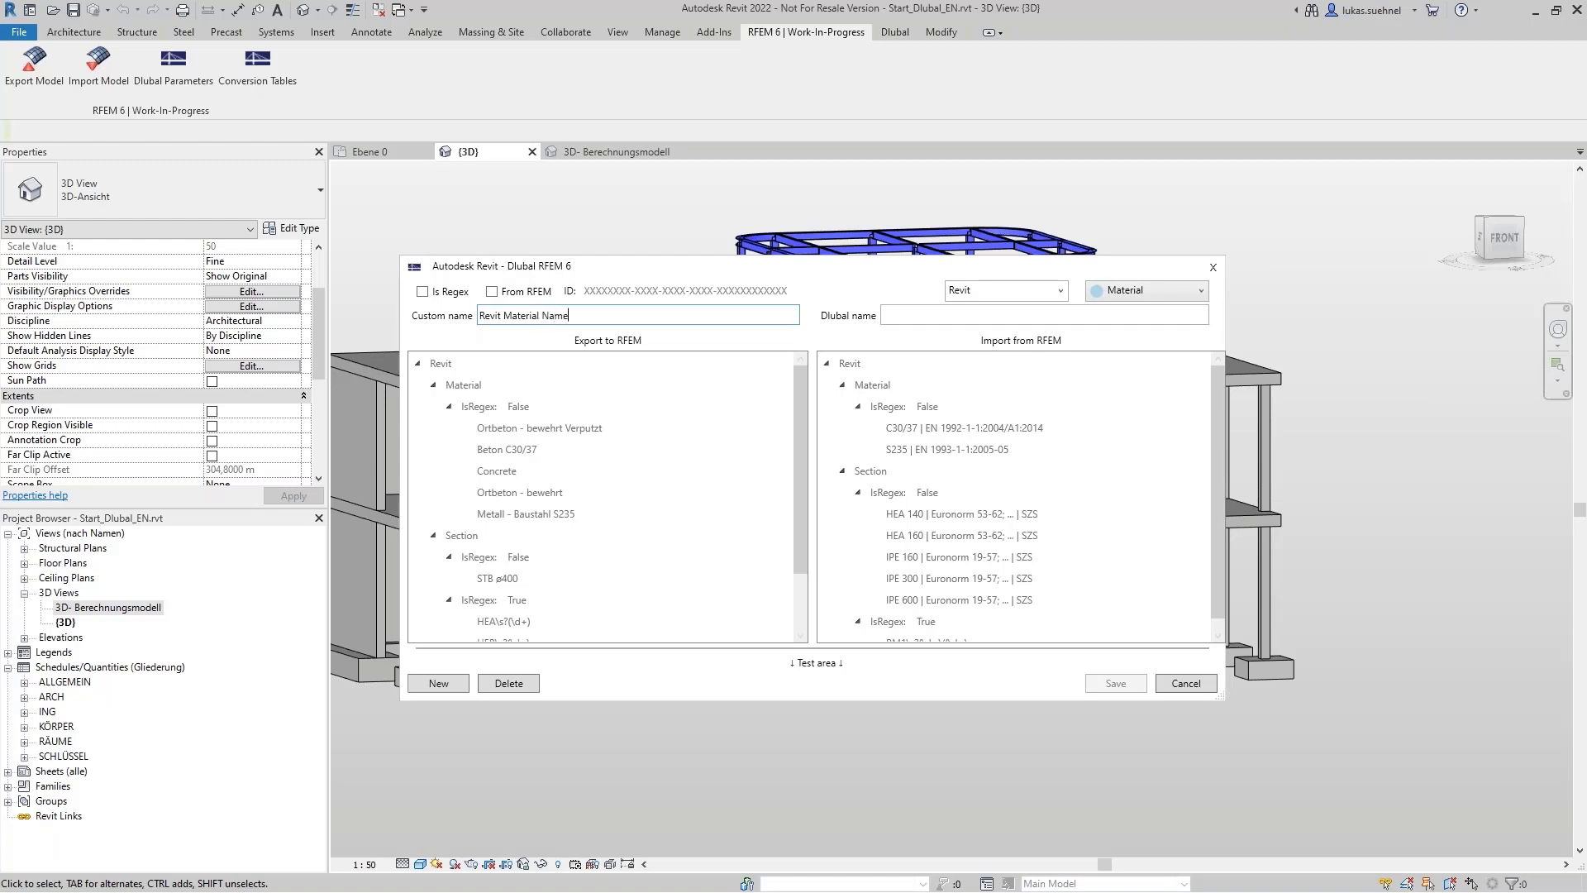
pyautogui.click(906, 315)
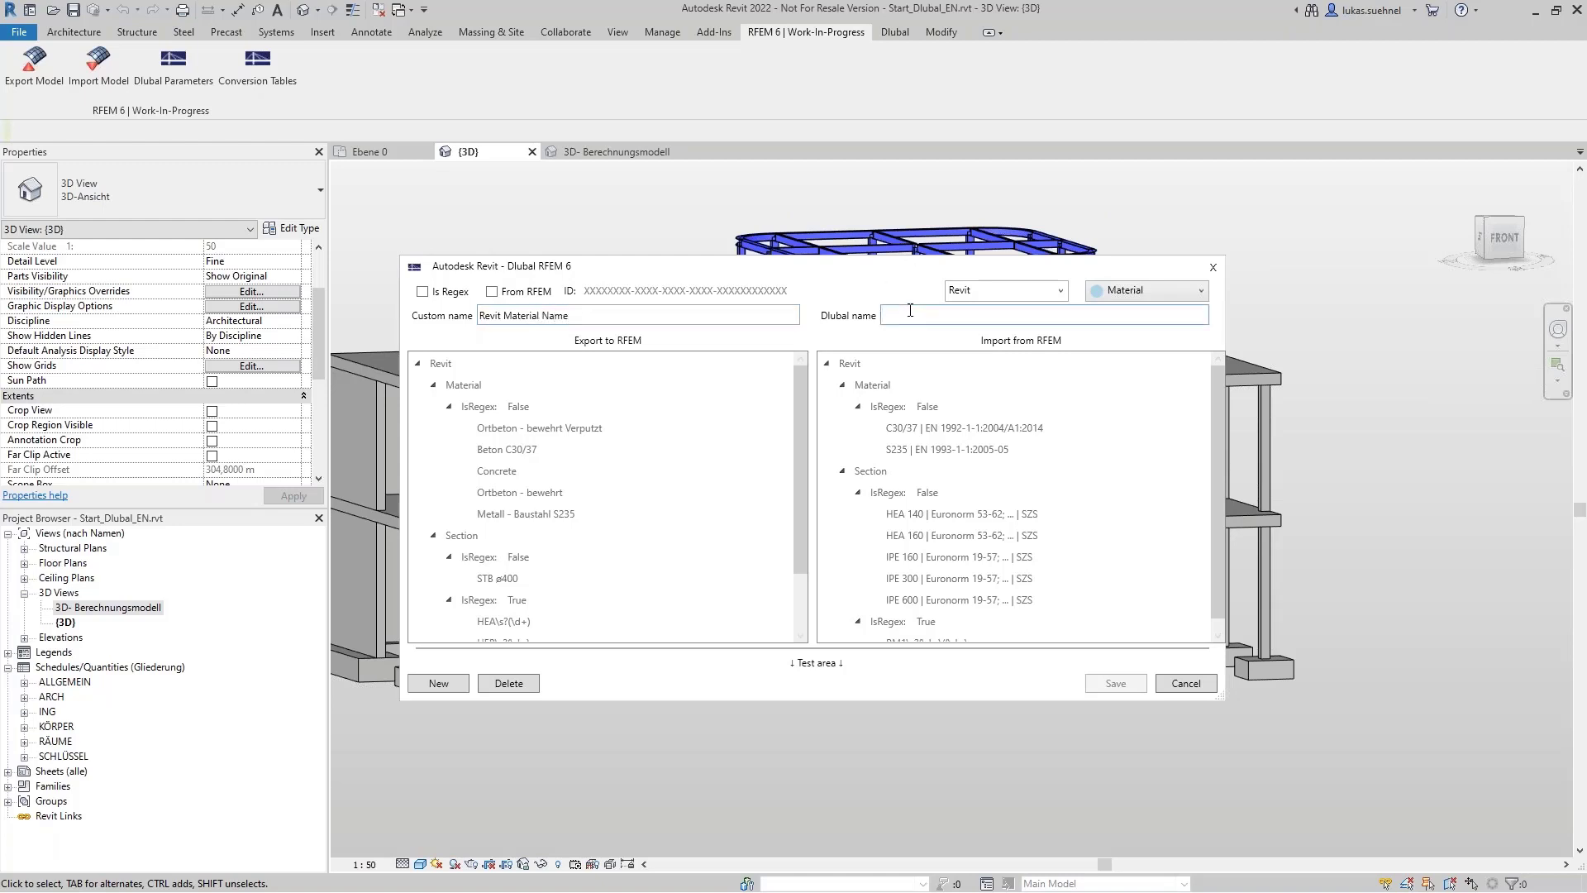
pyautogui.write('Dlubal Materia')
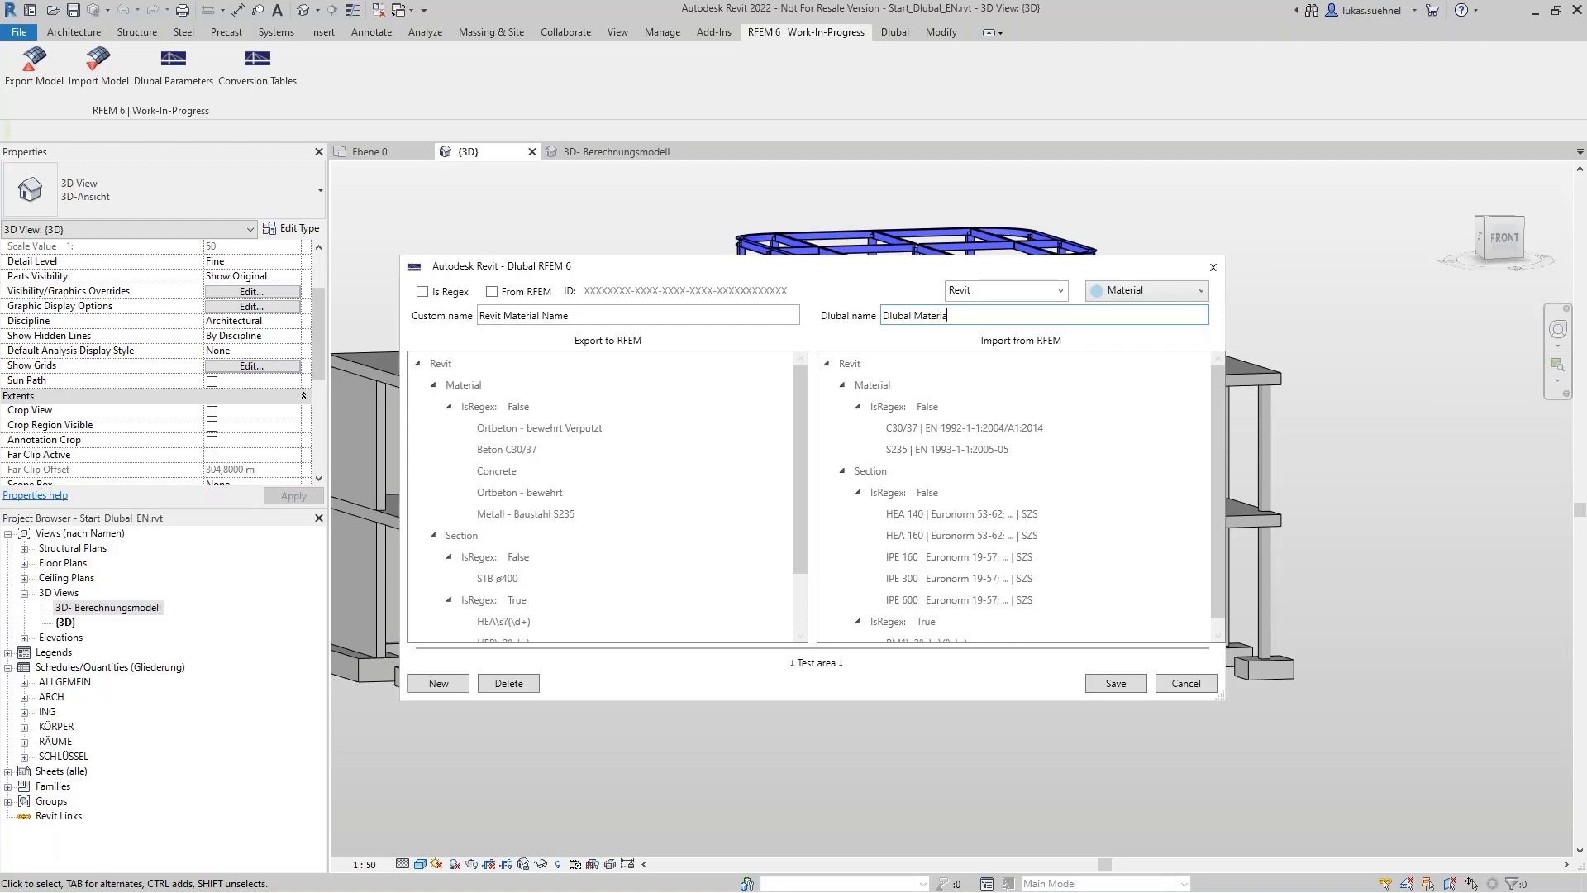
pyautogui.write('Name')
pyautogui.click(1114, 685)
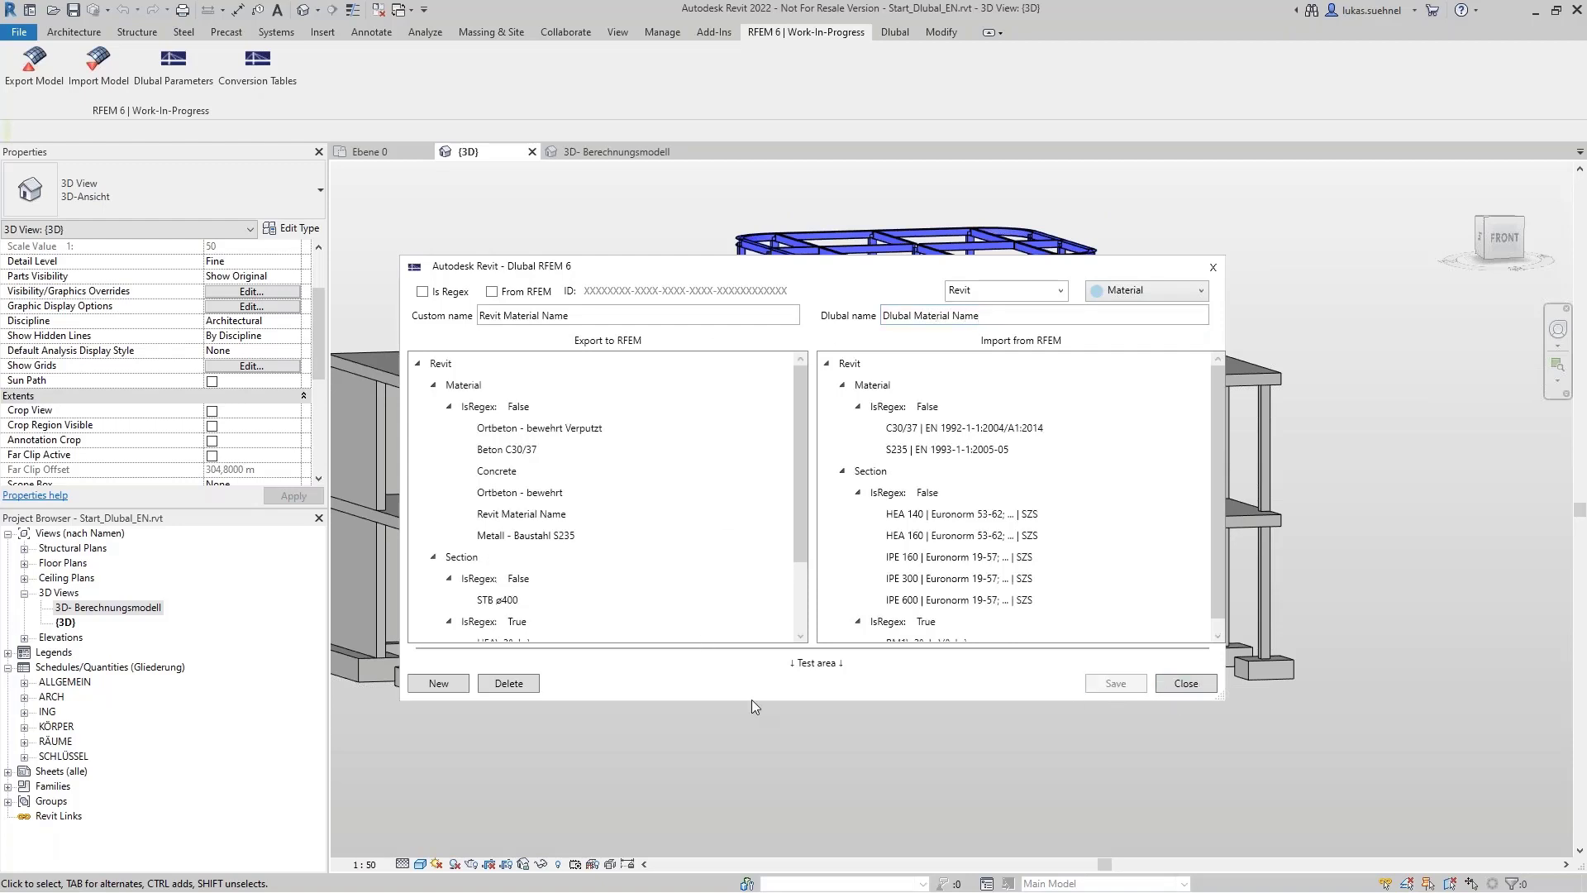
pyautogui.click(521, 514)
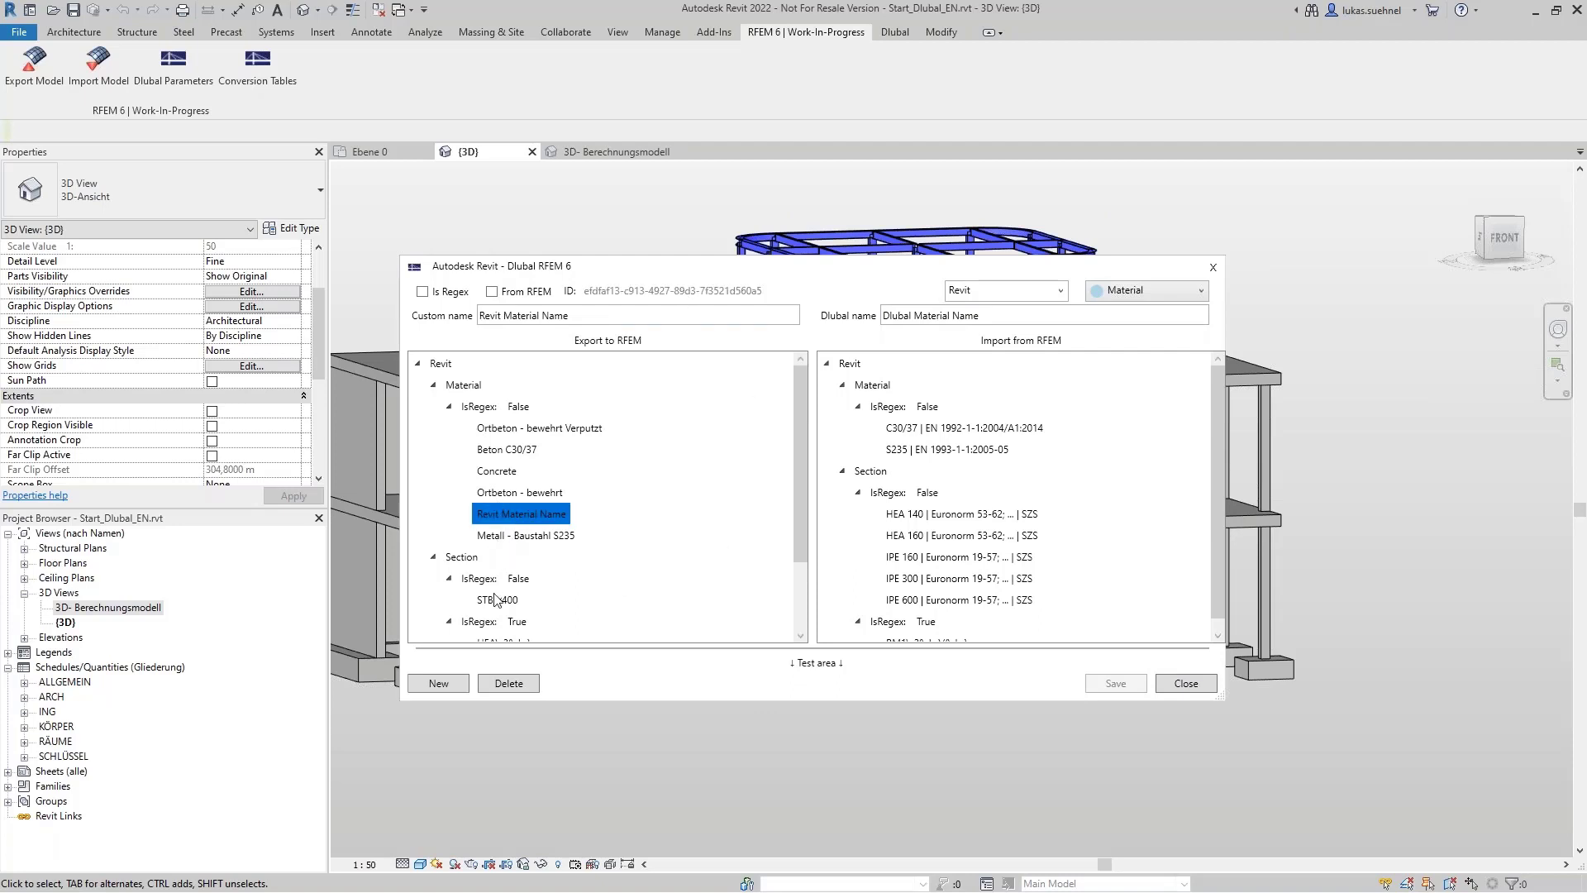
pyautogui.click(527, 685)
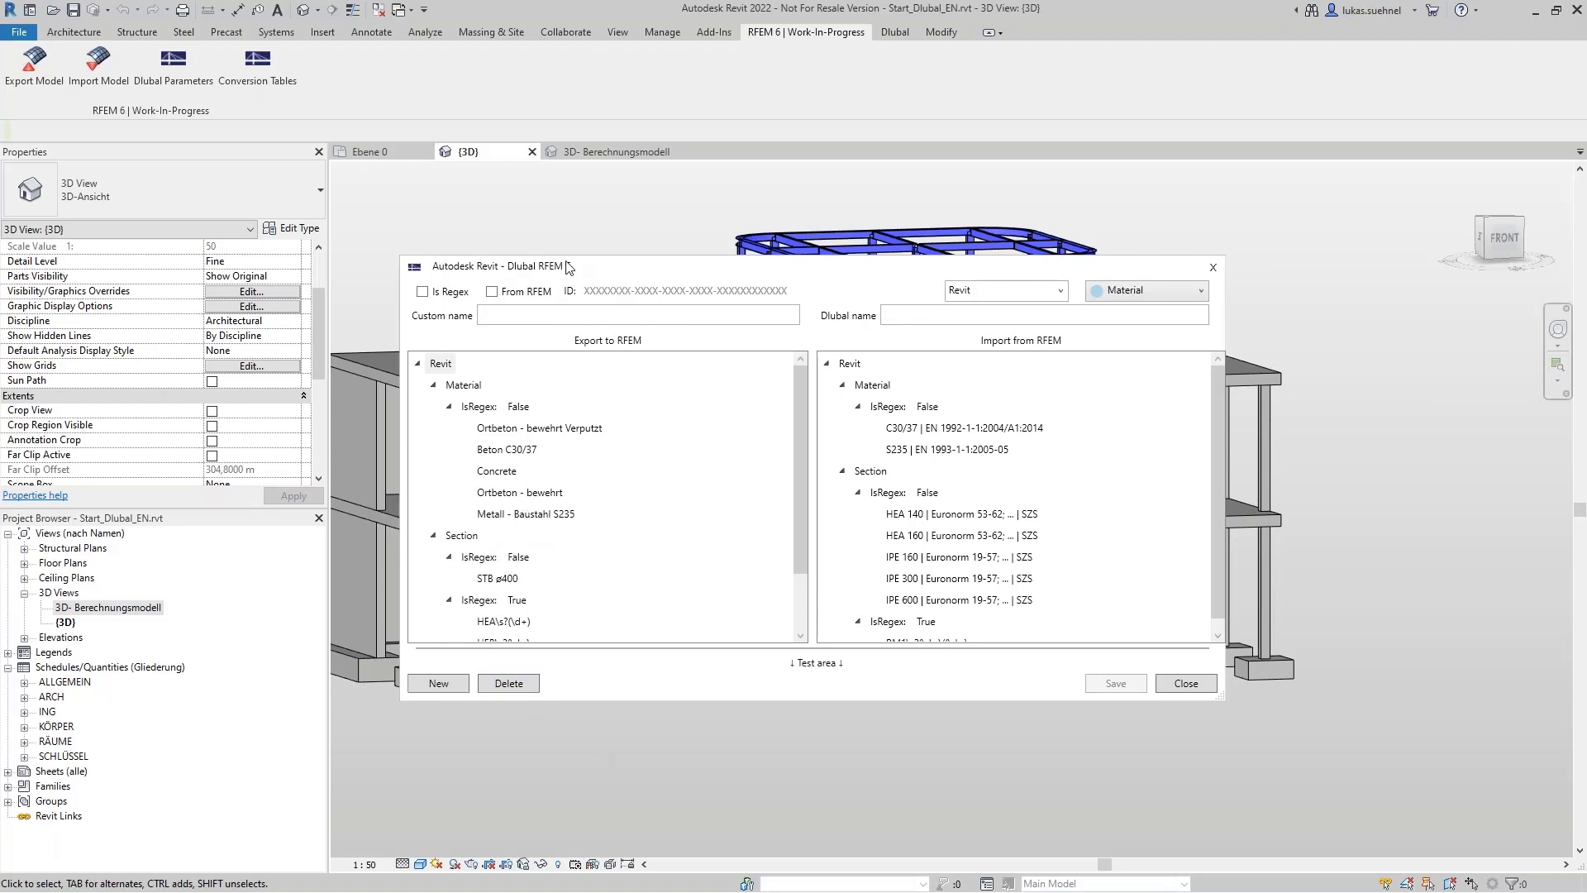
# Review the Dlubal names assigned to the Concrete and Metall - Baustahl S235 materials in the export conversion table
pyautogui.moveTo(601, 274); pyautogui.dragTo(686, 238)
pyautogui.click(584, 435)
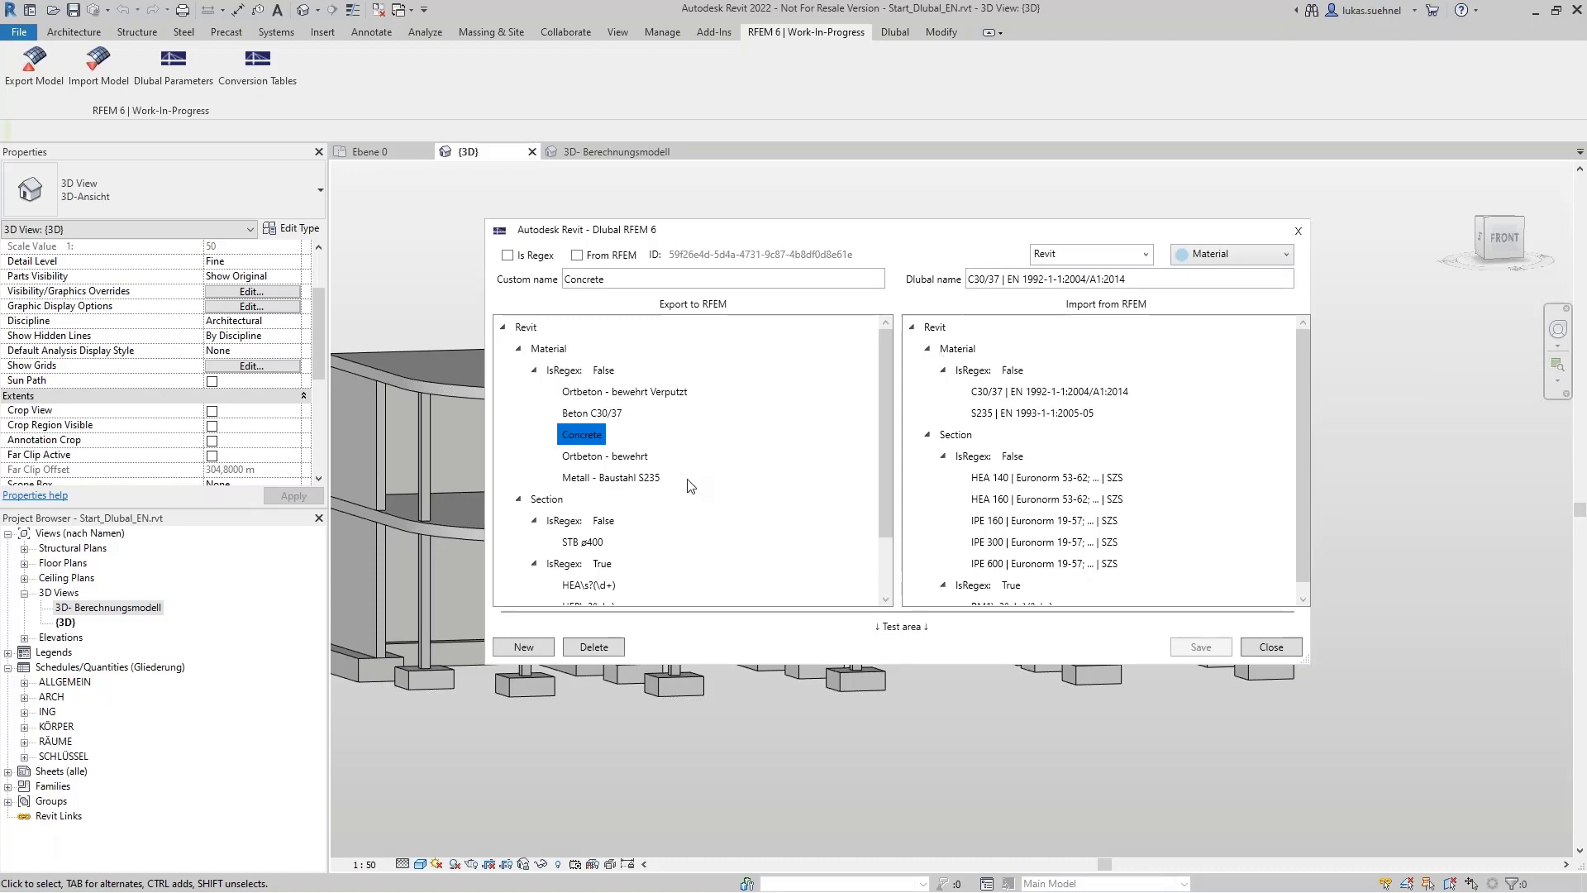
pyautogui.moveTo(709, 240); pyautogui.dragTo(671, 363)
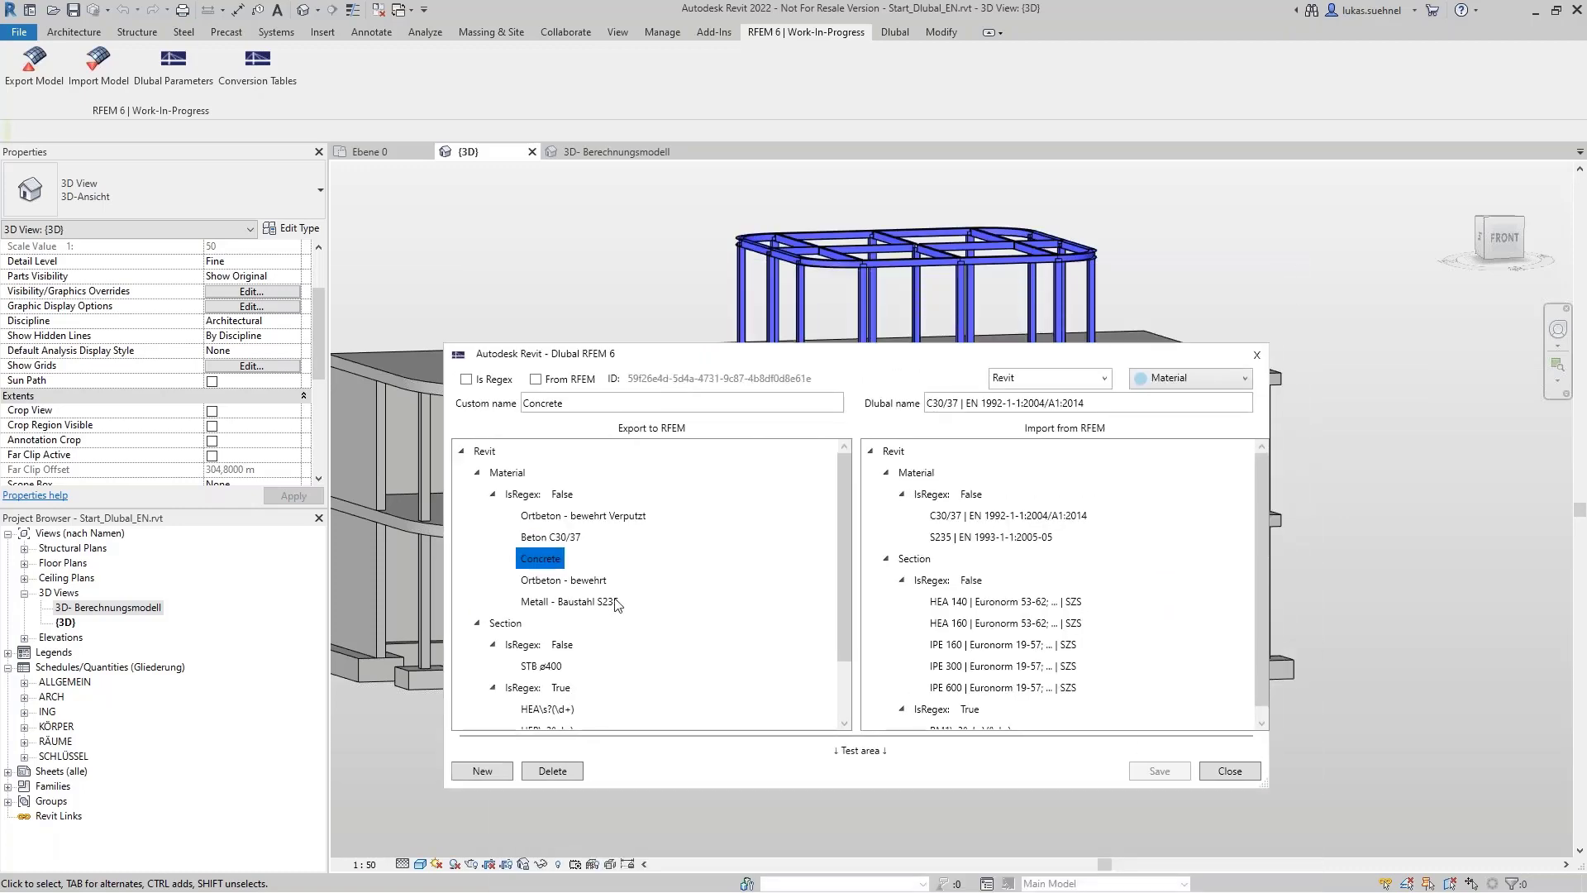
pyautogui.click(570, 604)
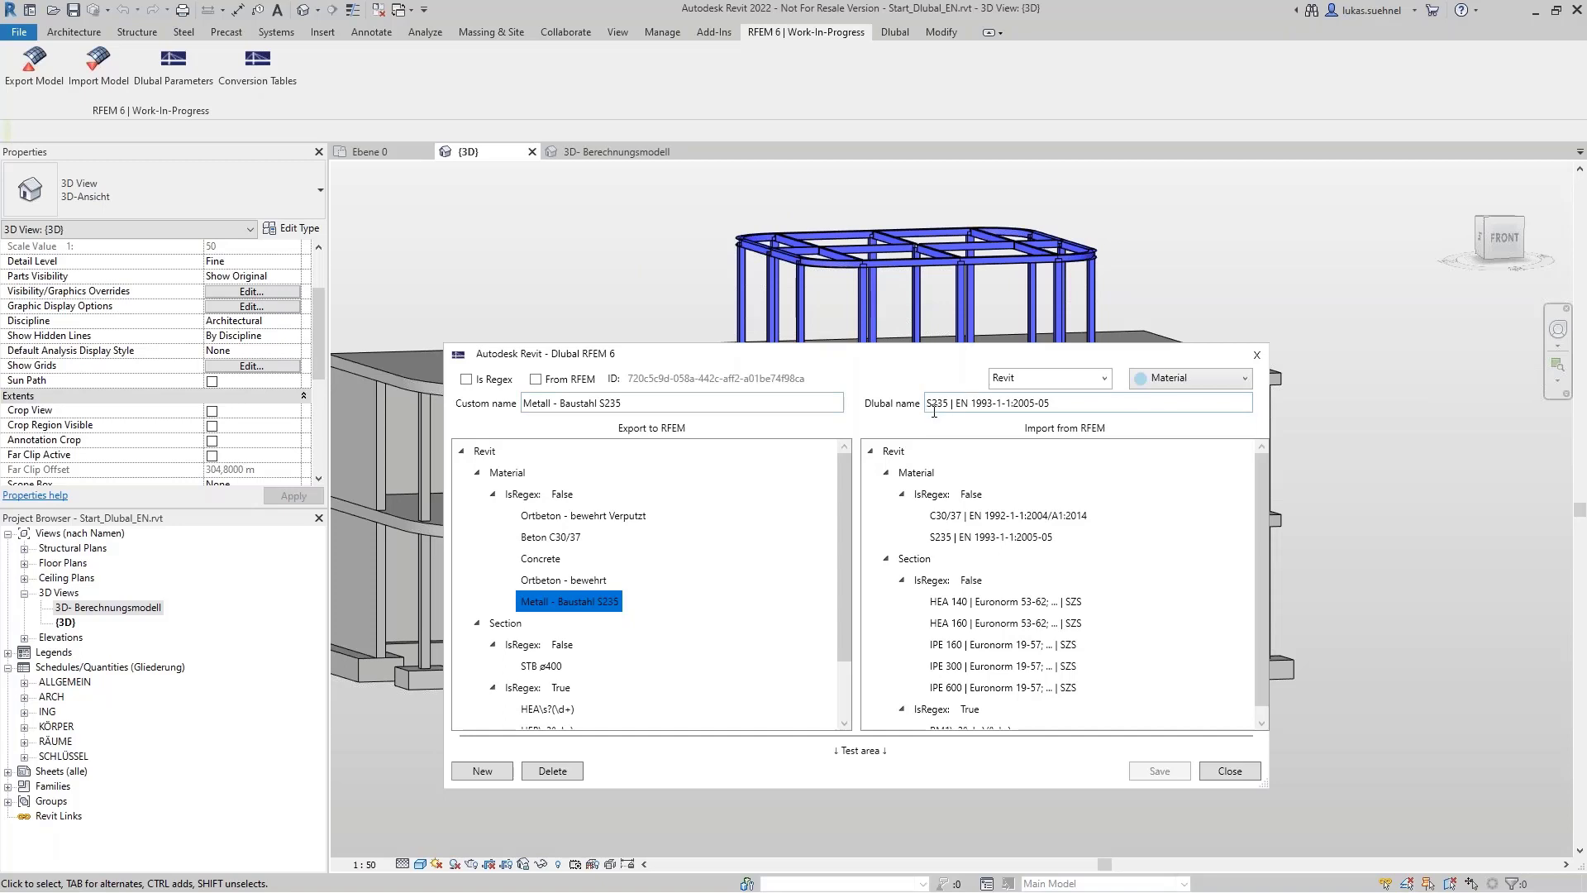
pyautogui.moveTo(1076, 401); pyautogui.dragTo(937, 400)
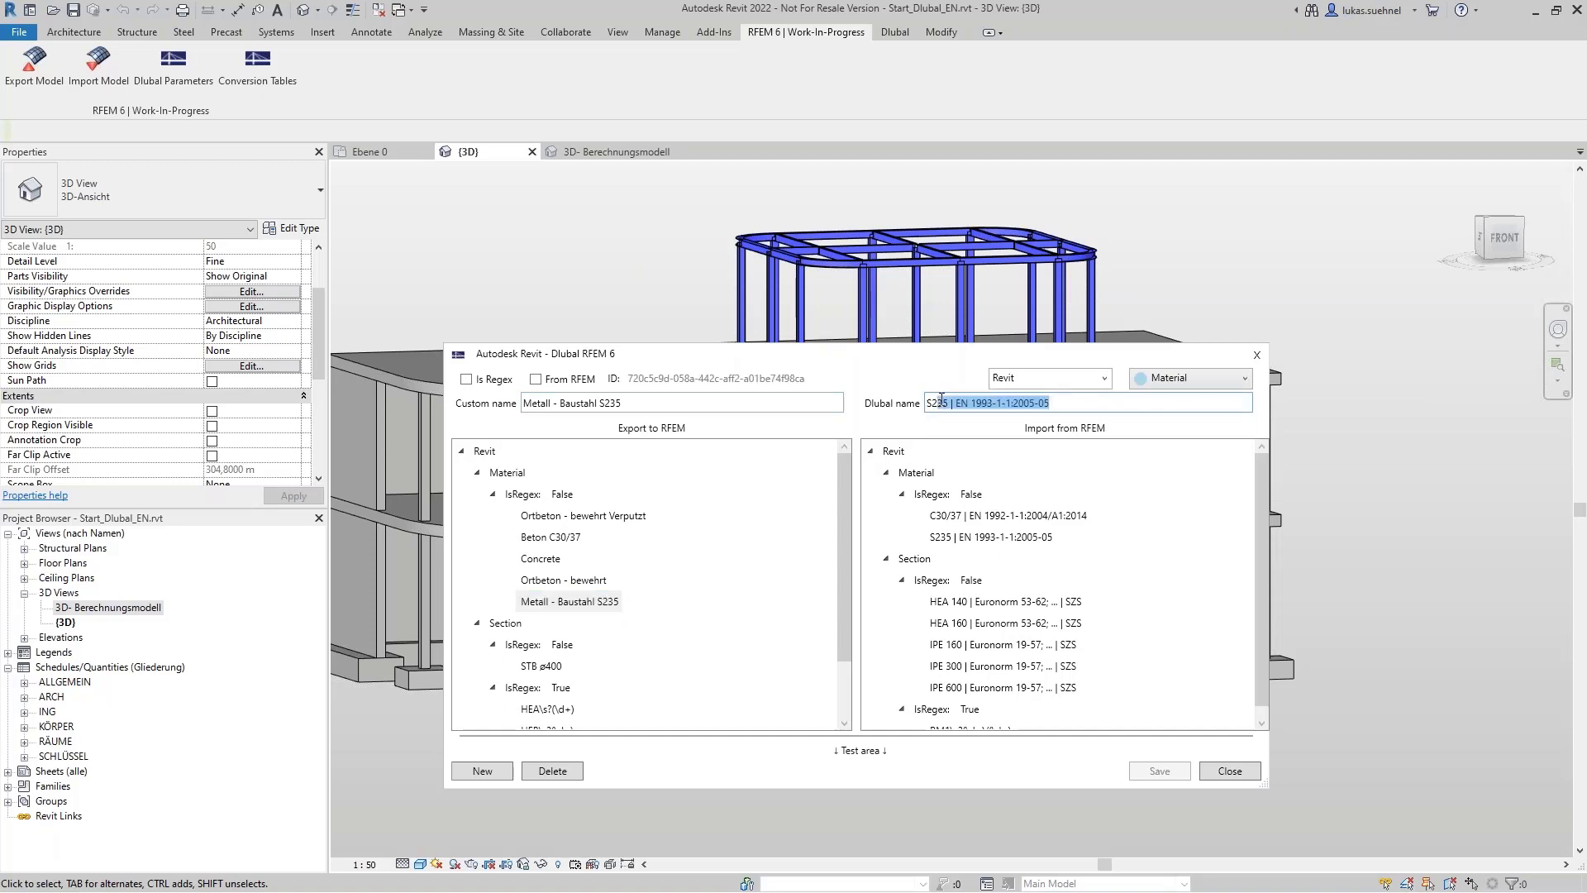
pyautogui.moveTo(866, 357); pyautogui.dragTo(855, 226)
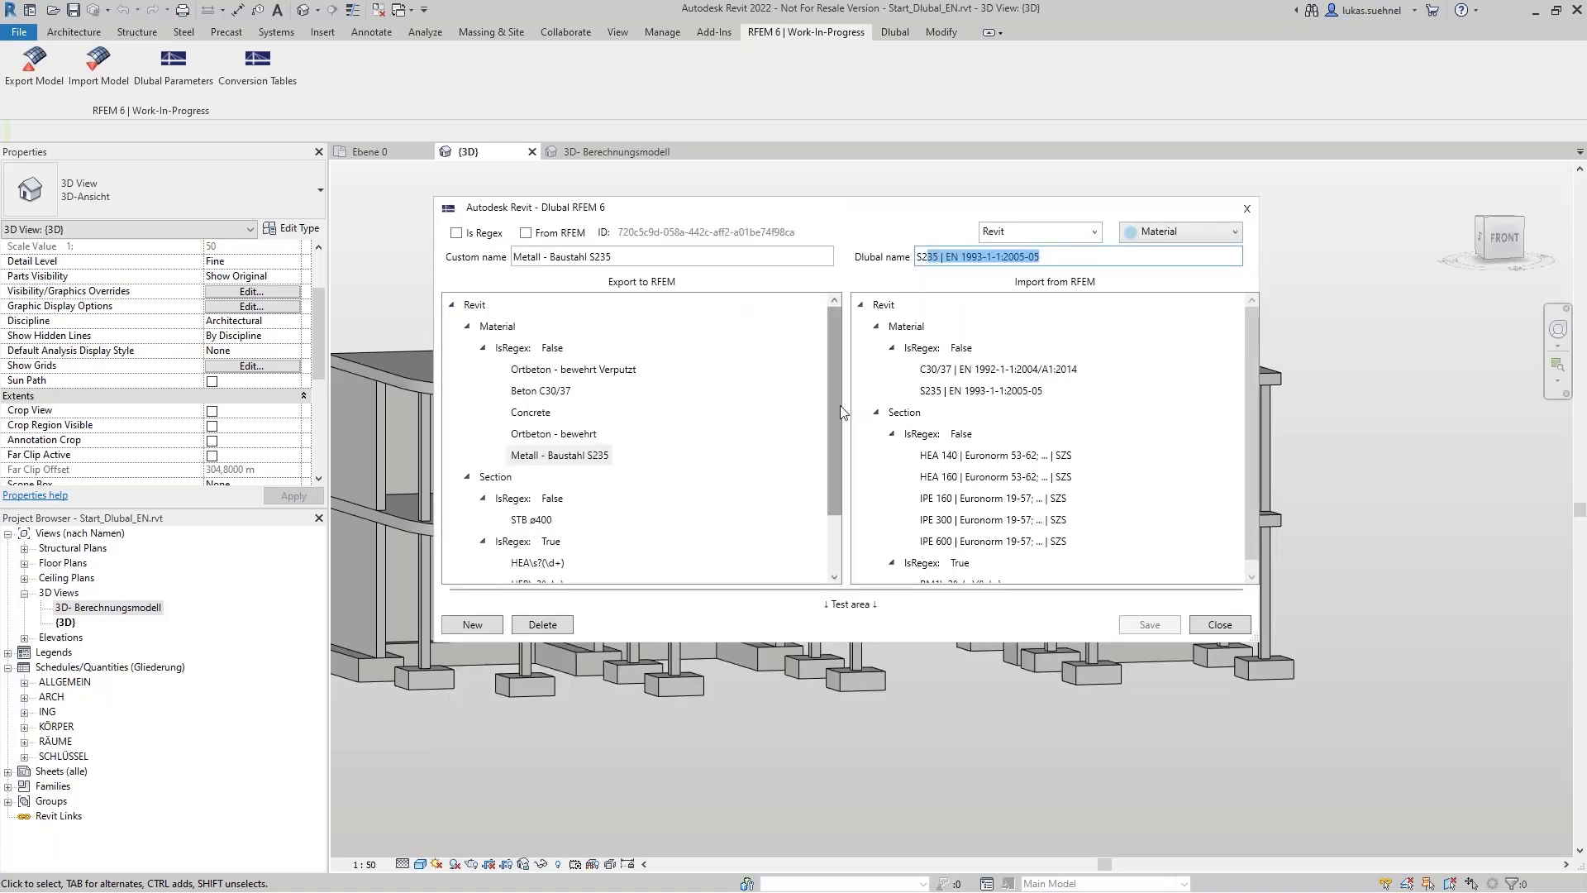
# Examine the regular-expression section mapping for HEA profiles in the export table, and close the conversion tables
pyautogui.moveTo(840, 405); pyautogui.dragTo(825, 494)
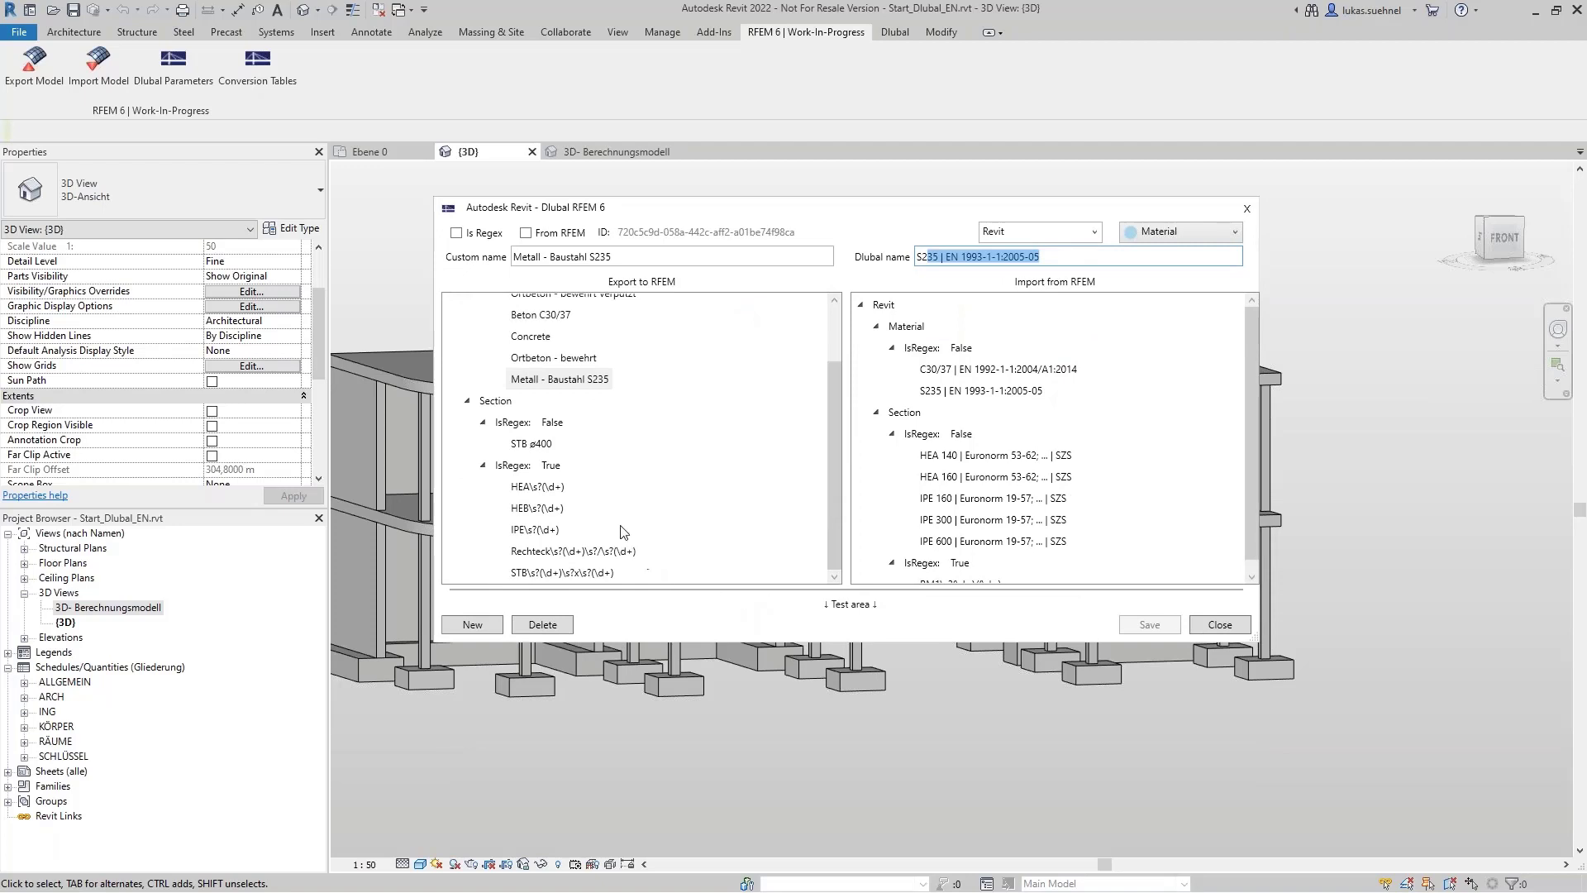
pyautogui.click(537, 489)
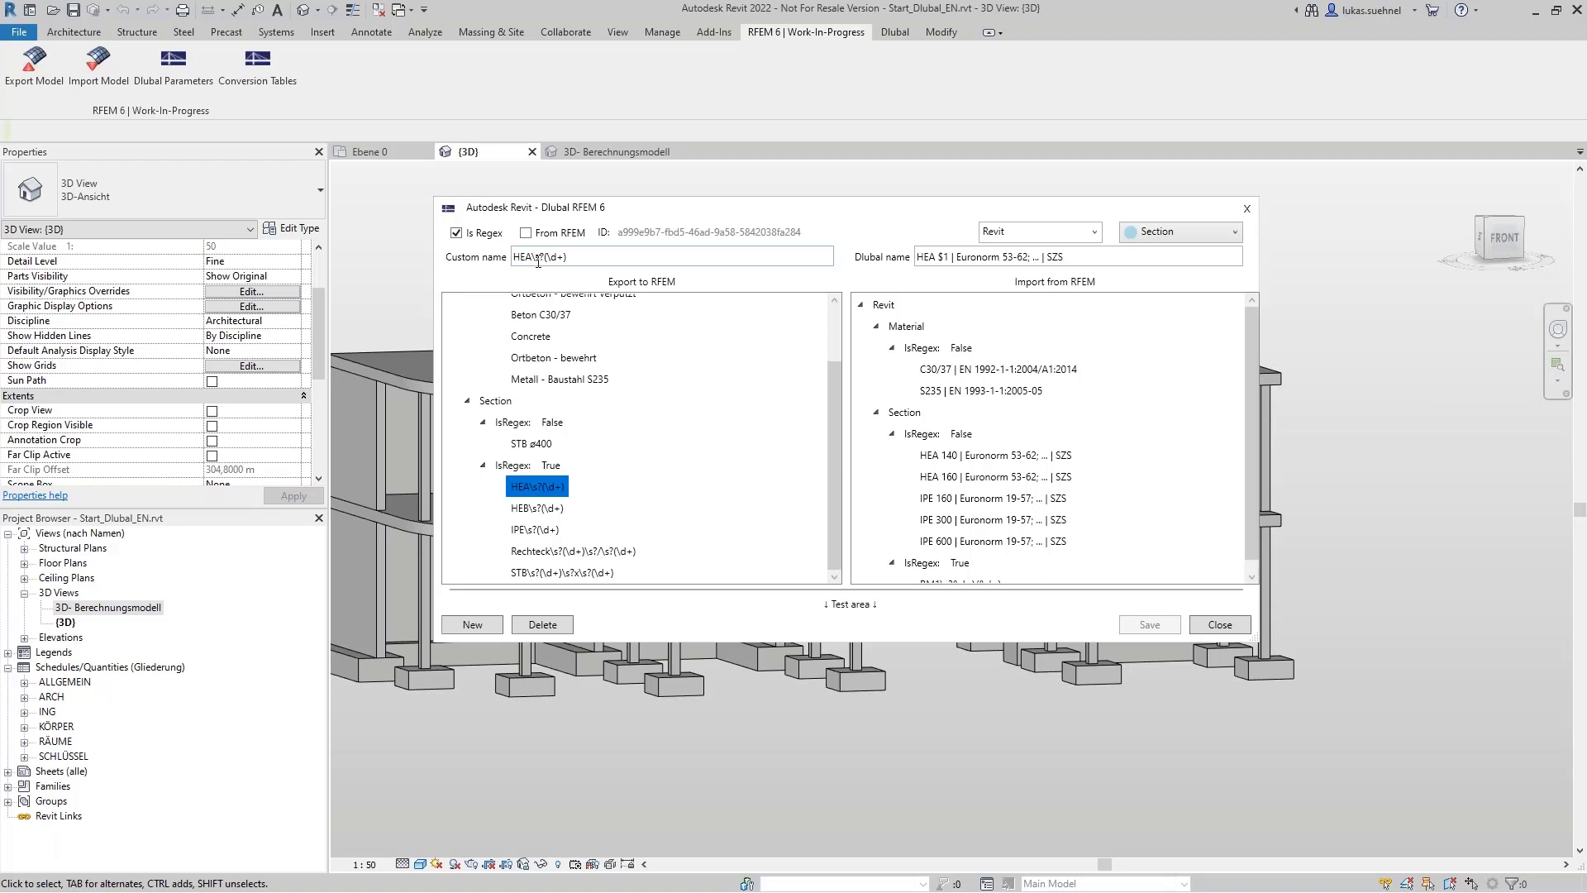
pyautogui.moveTo(533, 255); pyautogui.dragTo(572, 257)
pyautogui.click(591, 258)
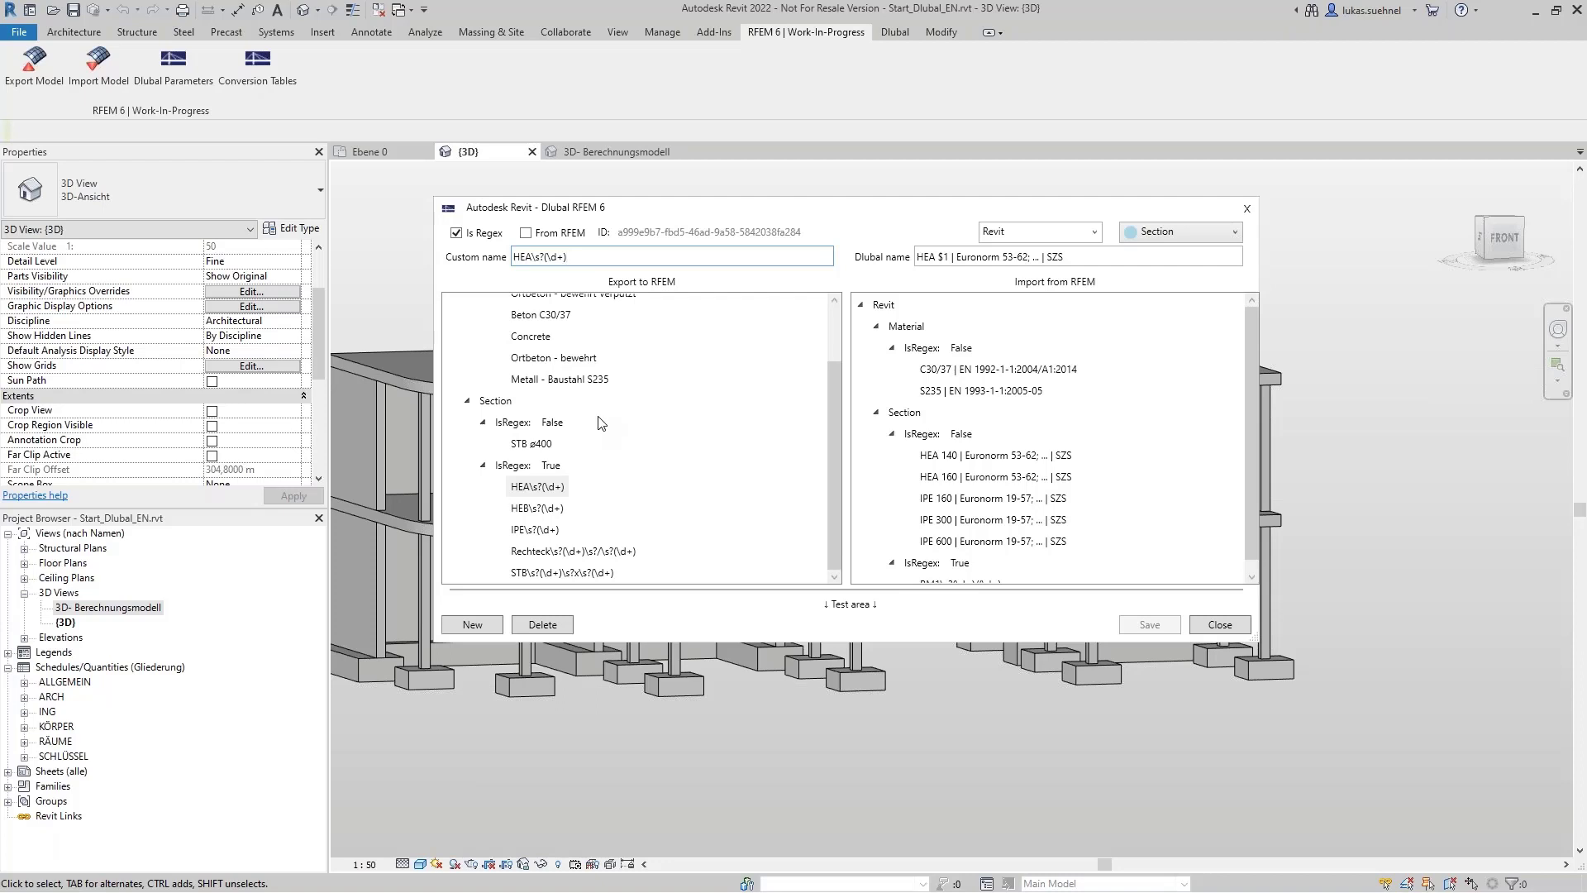
pyautogui.click(1222, 625)
# Configure the RFEM 6 model export to create a new structure and apply member eccentricities
pyautogui.scroll(-3, 934, 535)
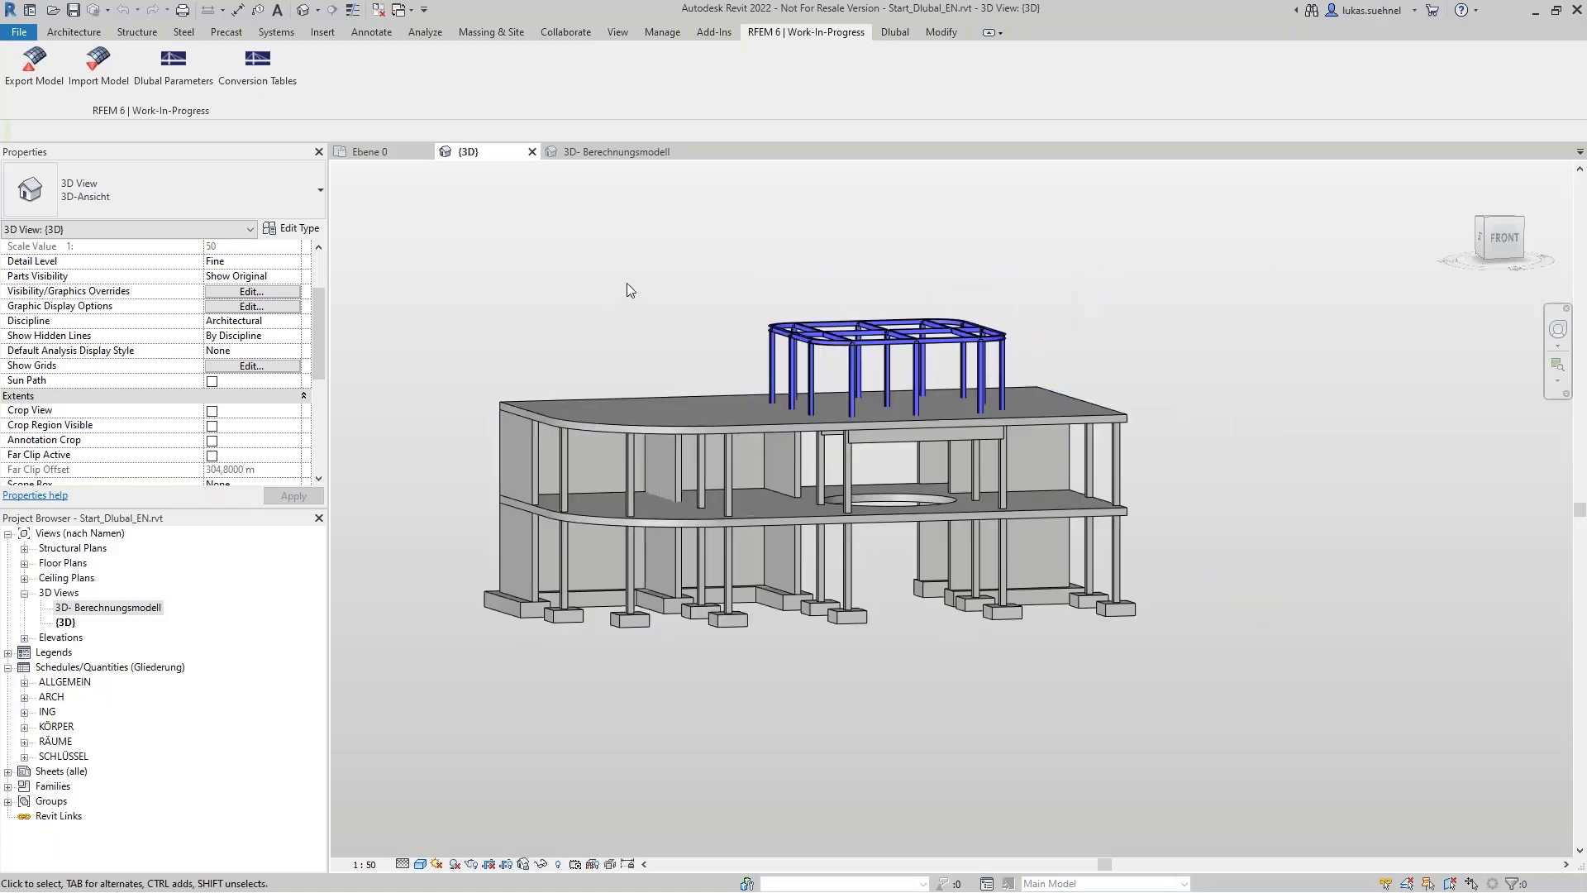
pyautogui.click(43, 77)
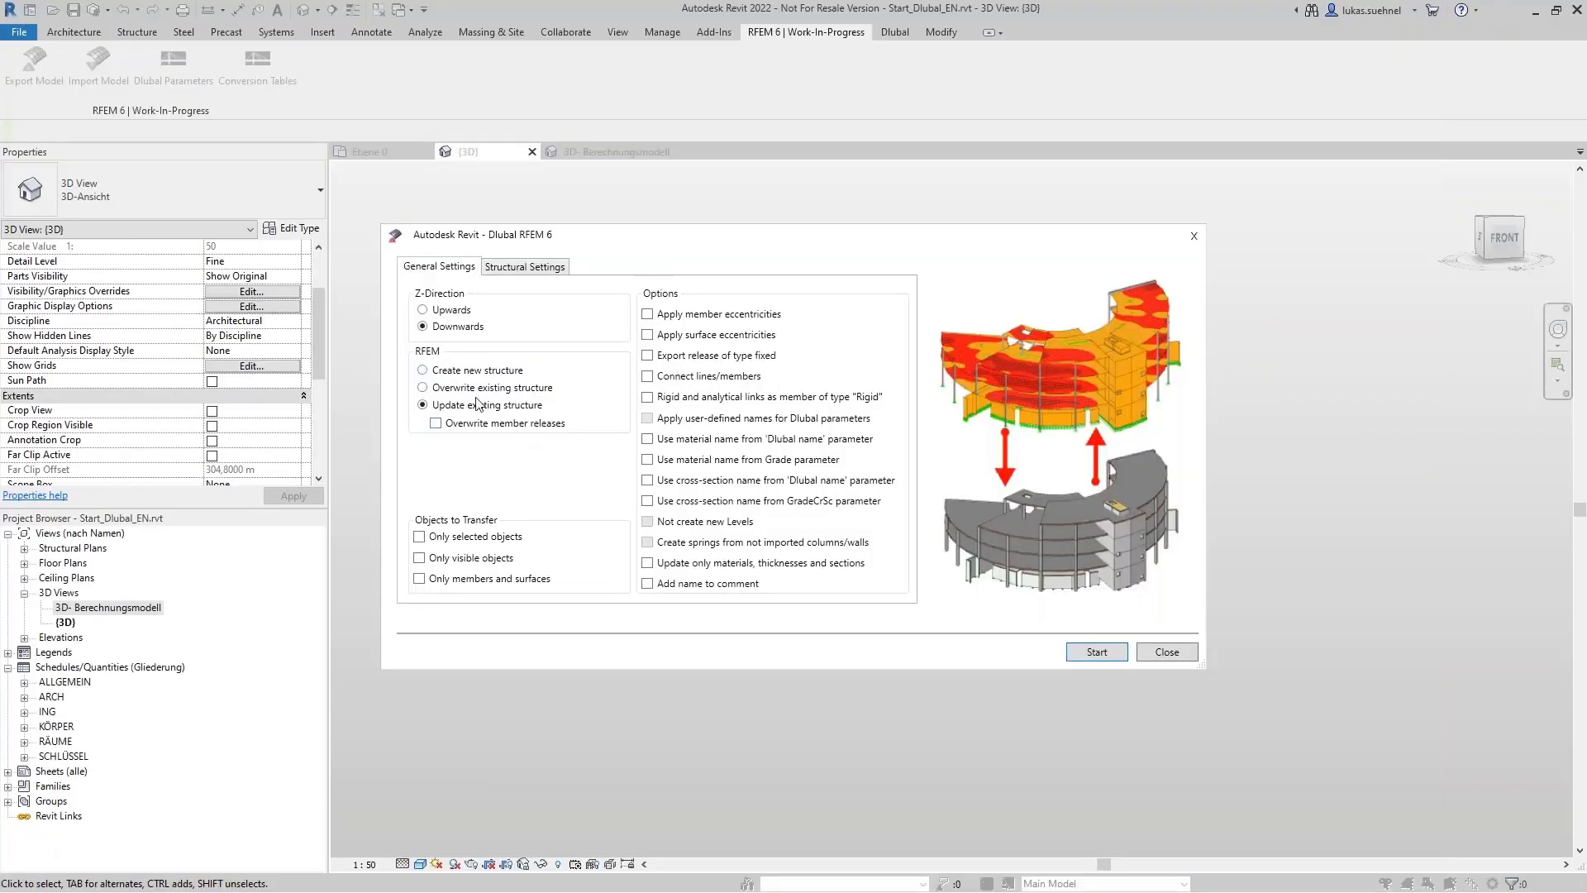
pyautogui.click(467, 371)
pyautogui.click(648, 314)
# Enable the conversion of isolated foundations and wall foundations, and run the model export to RFEM
pyautogui.click(536, 266)
pyautogui.click(481, 333)
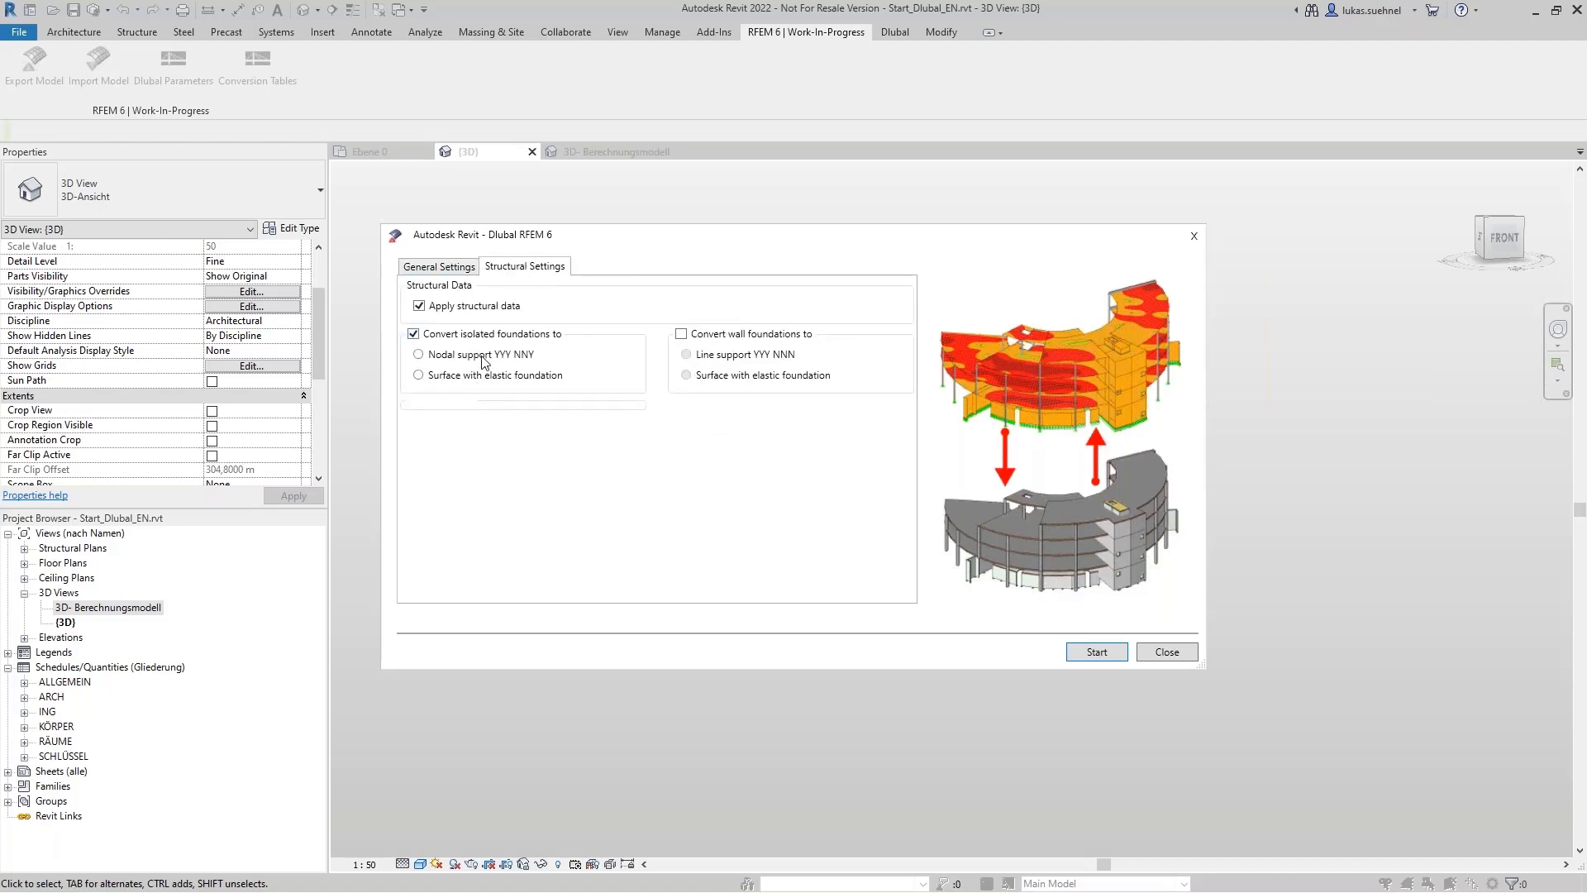
pyautogui.click(734, 334)
pyautogui.click(1096, 652)
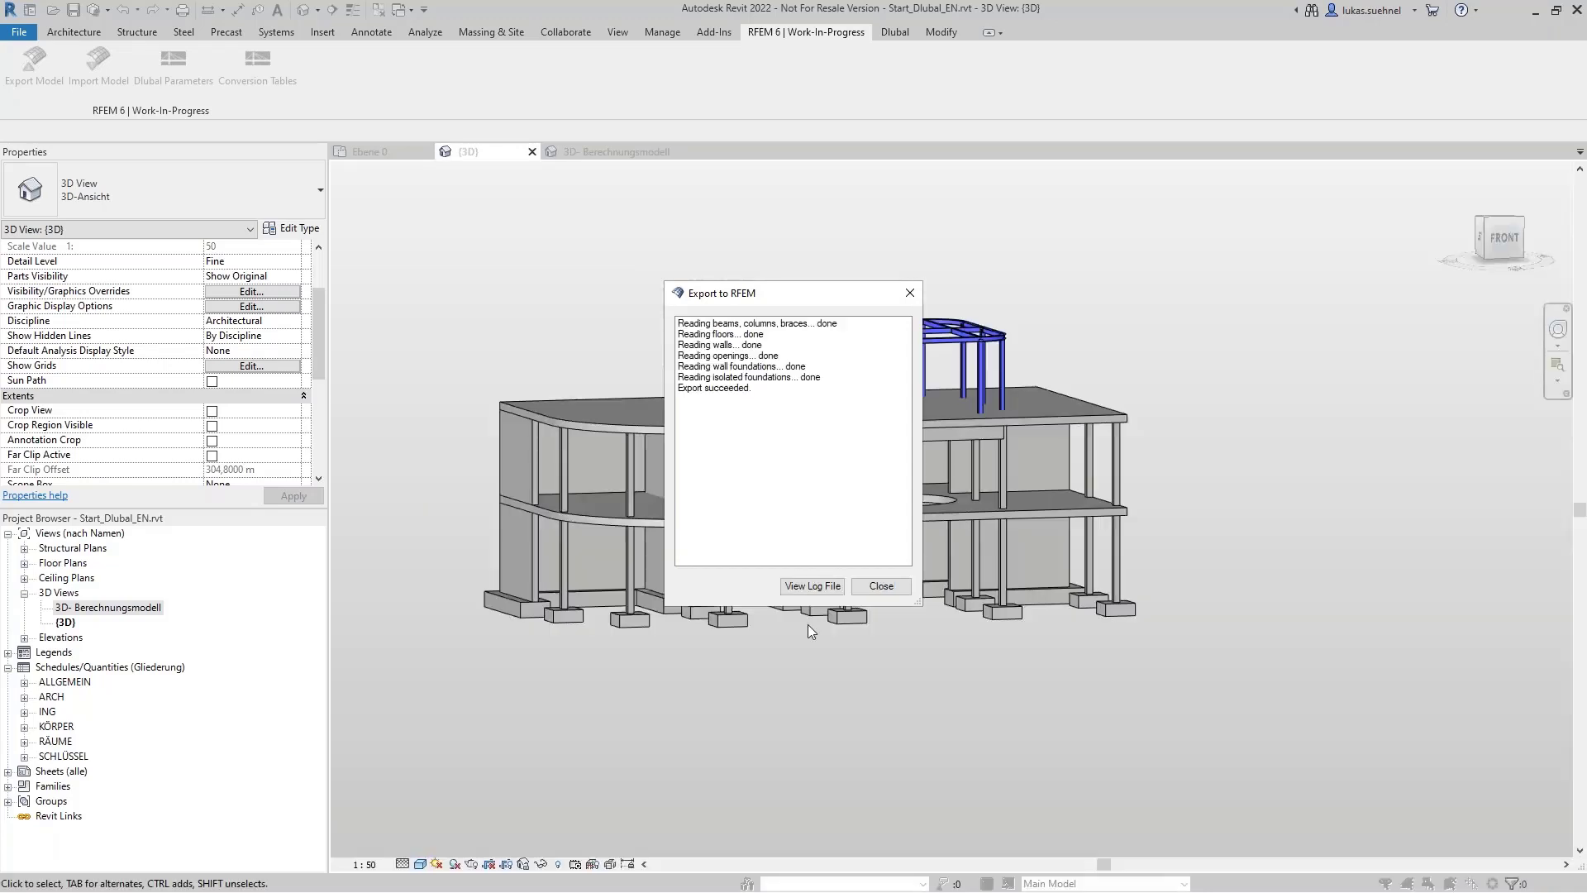
pyautogui.click(882, 588)
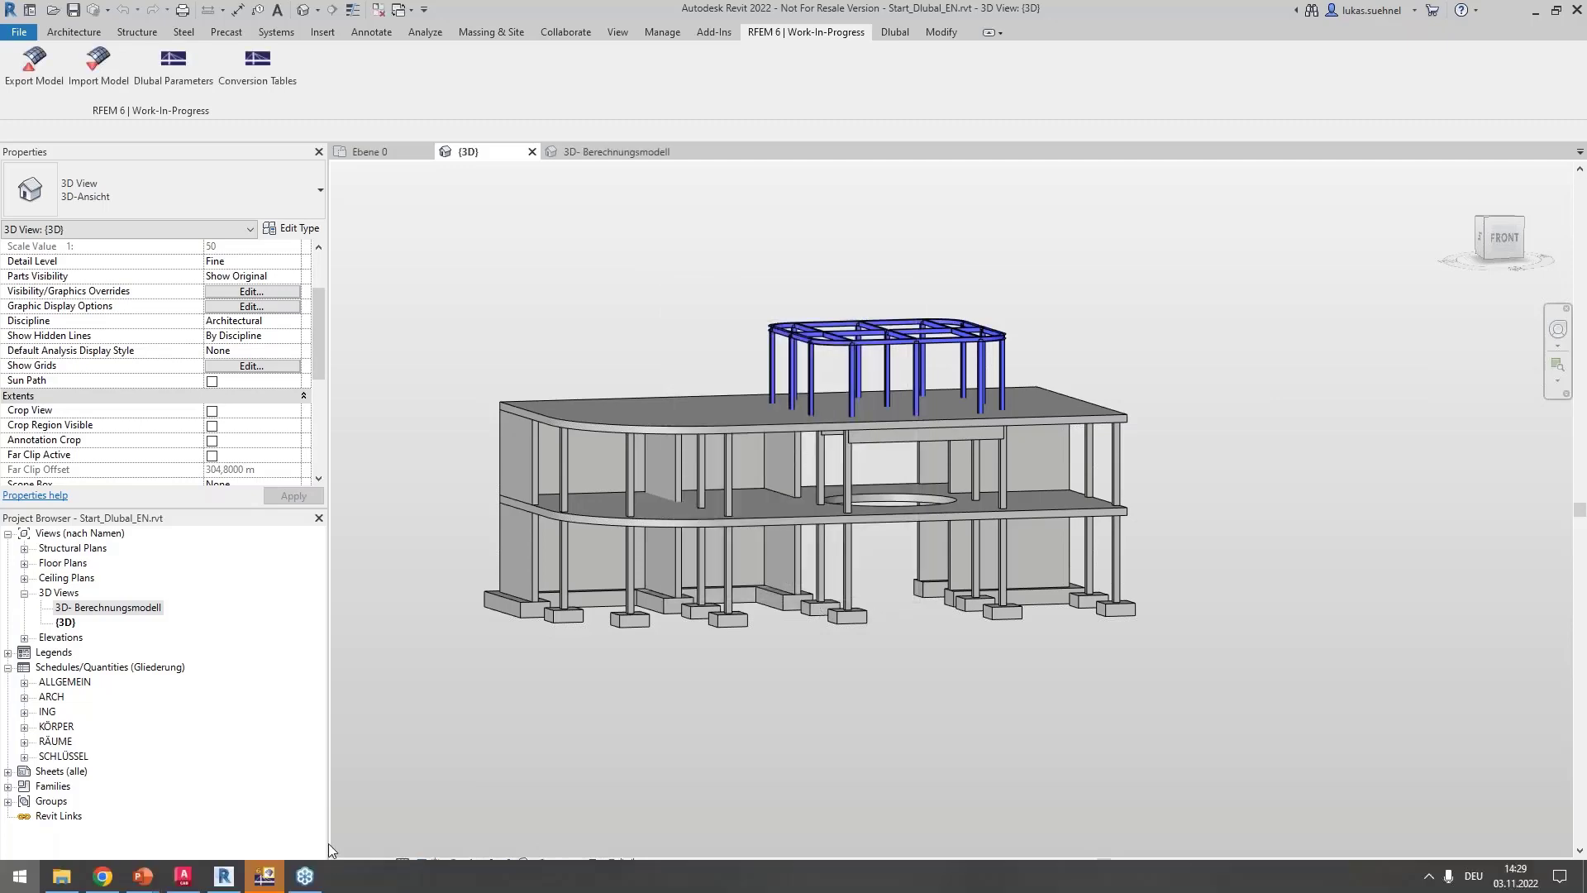
# Switch to Dlubal RFEM and examine the exported building model as a whole from an angled view
pyautogui.press('super')
pyautogui.press('super')
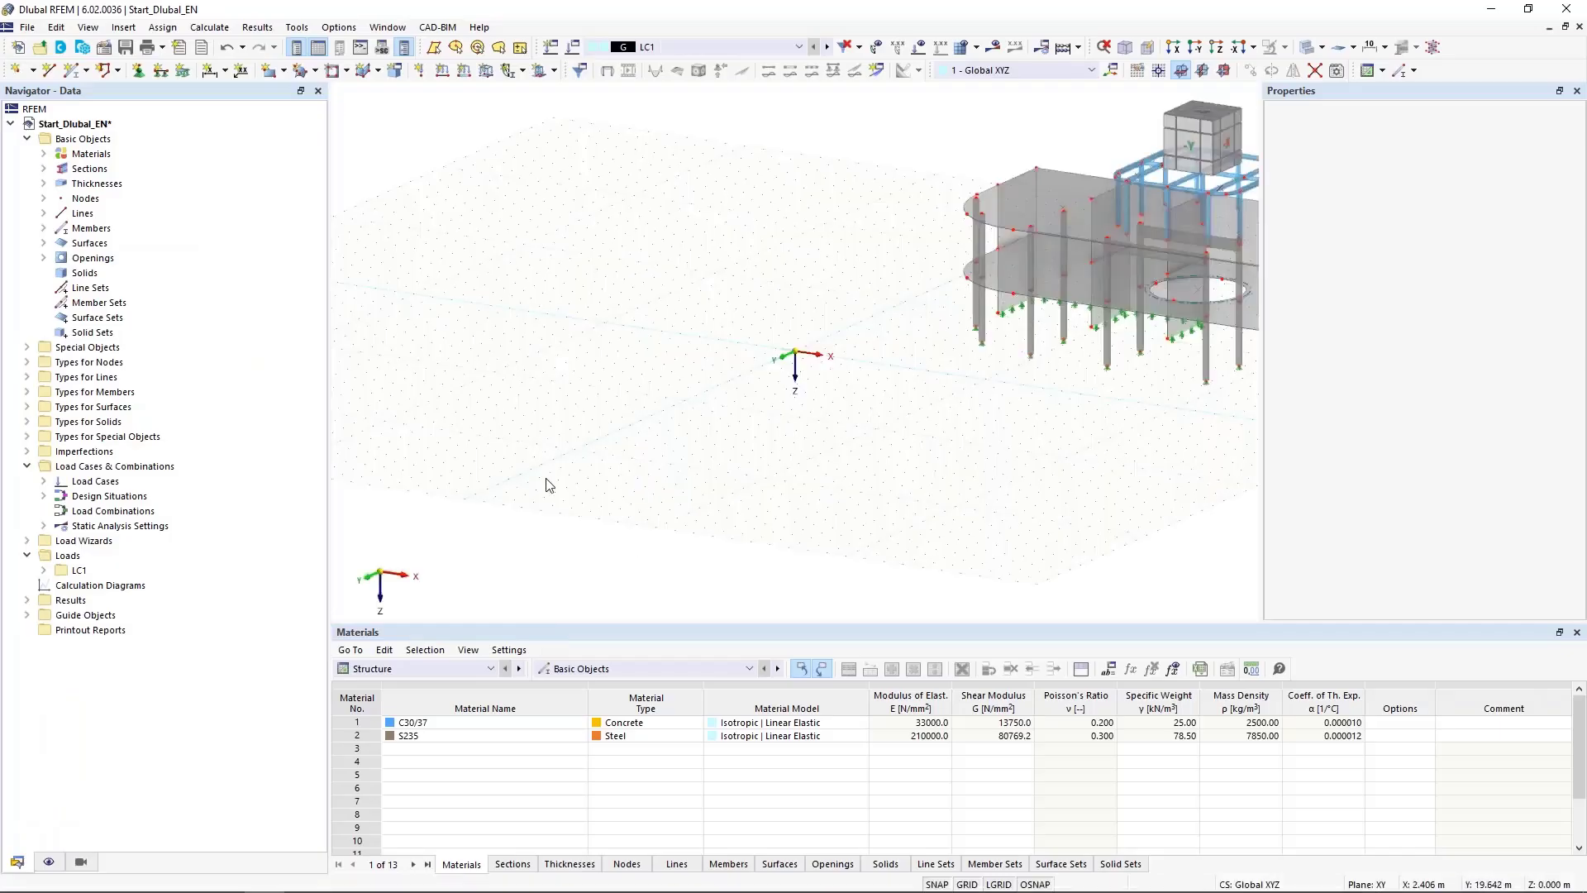
pyautogui.moveTo(549, 485); pyautogui.dragTo(765, 526, button='middle')
pyautogui.scroll(5, 739, 458)
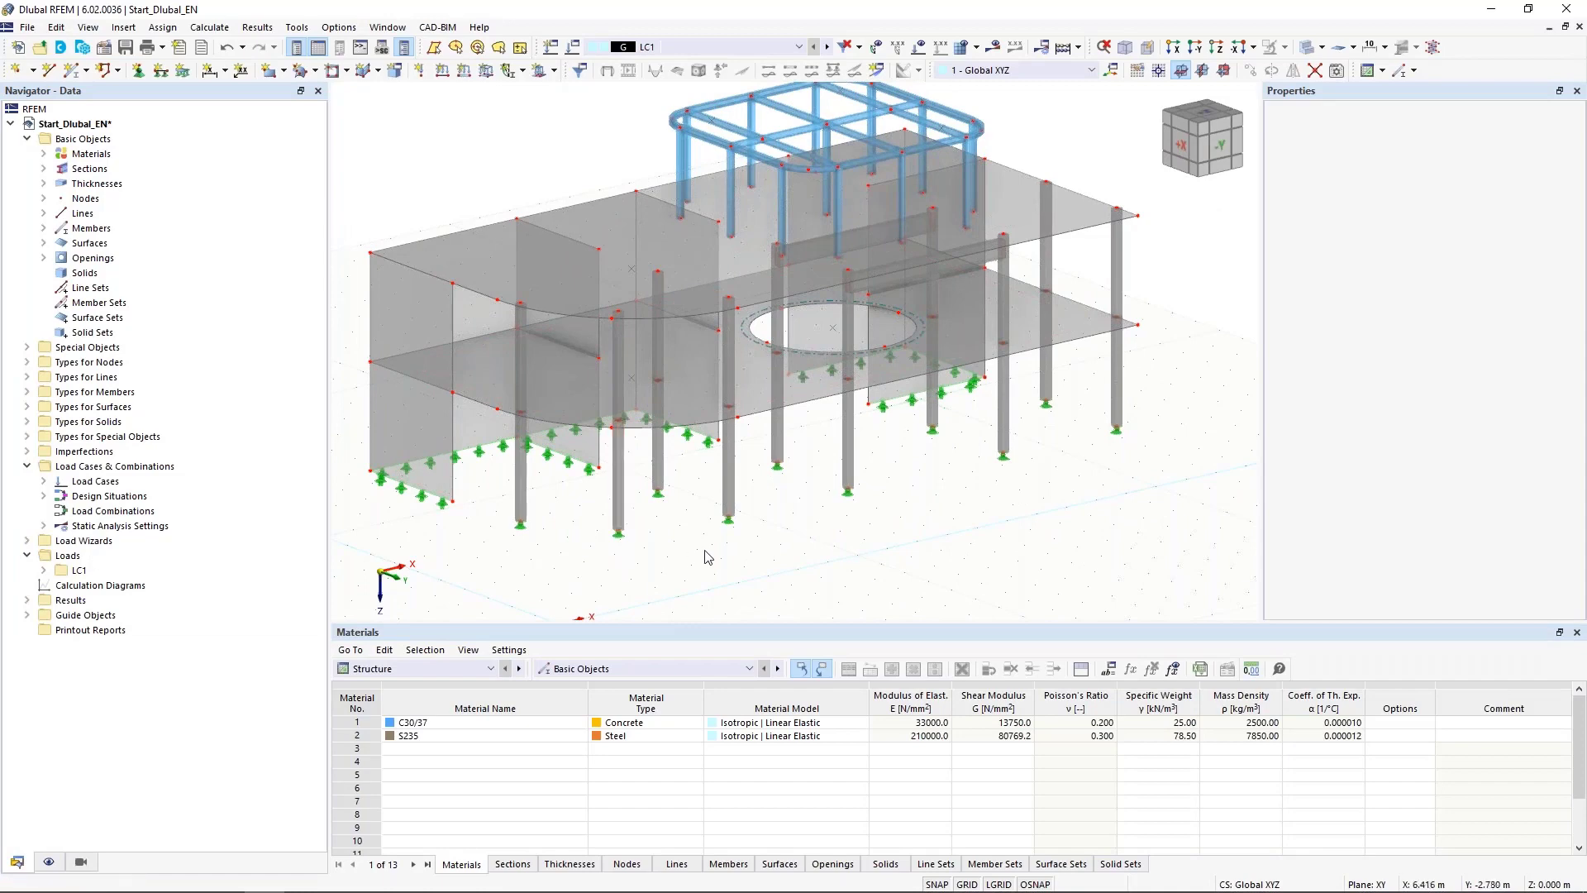
pyautogui.keyDown('ctrl'); pyautogui.moveTo(691, 573); pyautogui.dragTo(641, 565, button='middle'); pyautogui.keyUp('ctrl')
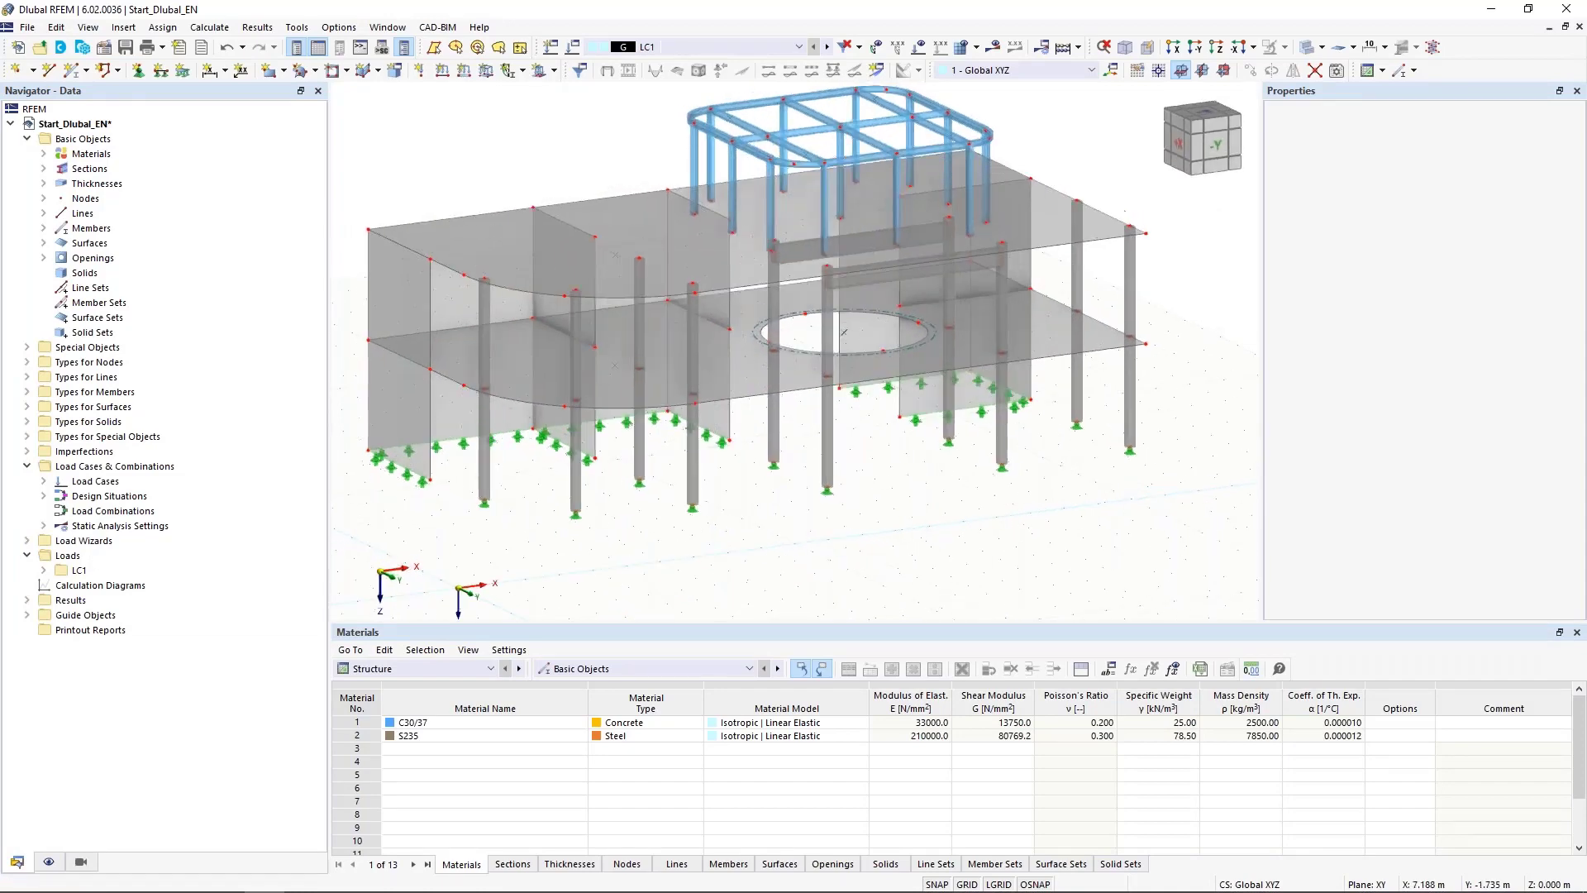
# Highlight the objects assigned to the C30/37 concrete and S235 steel materials to check the transferred material assignments
pyautogui.click(44, 154)
pyautogui.click(103, 168)
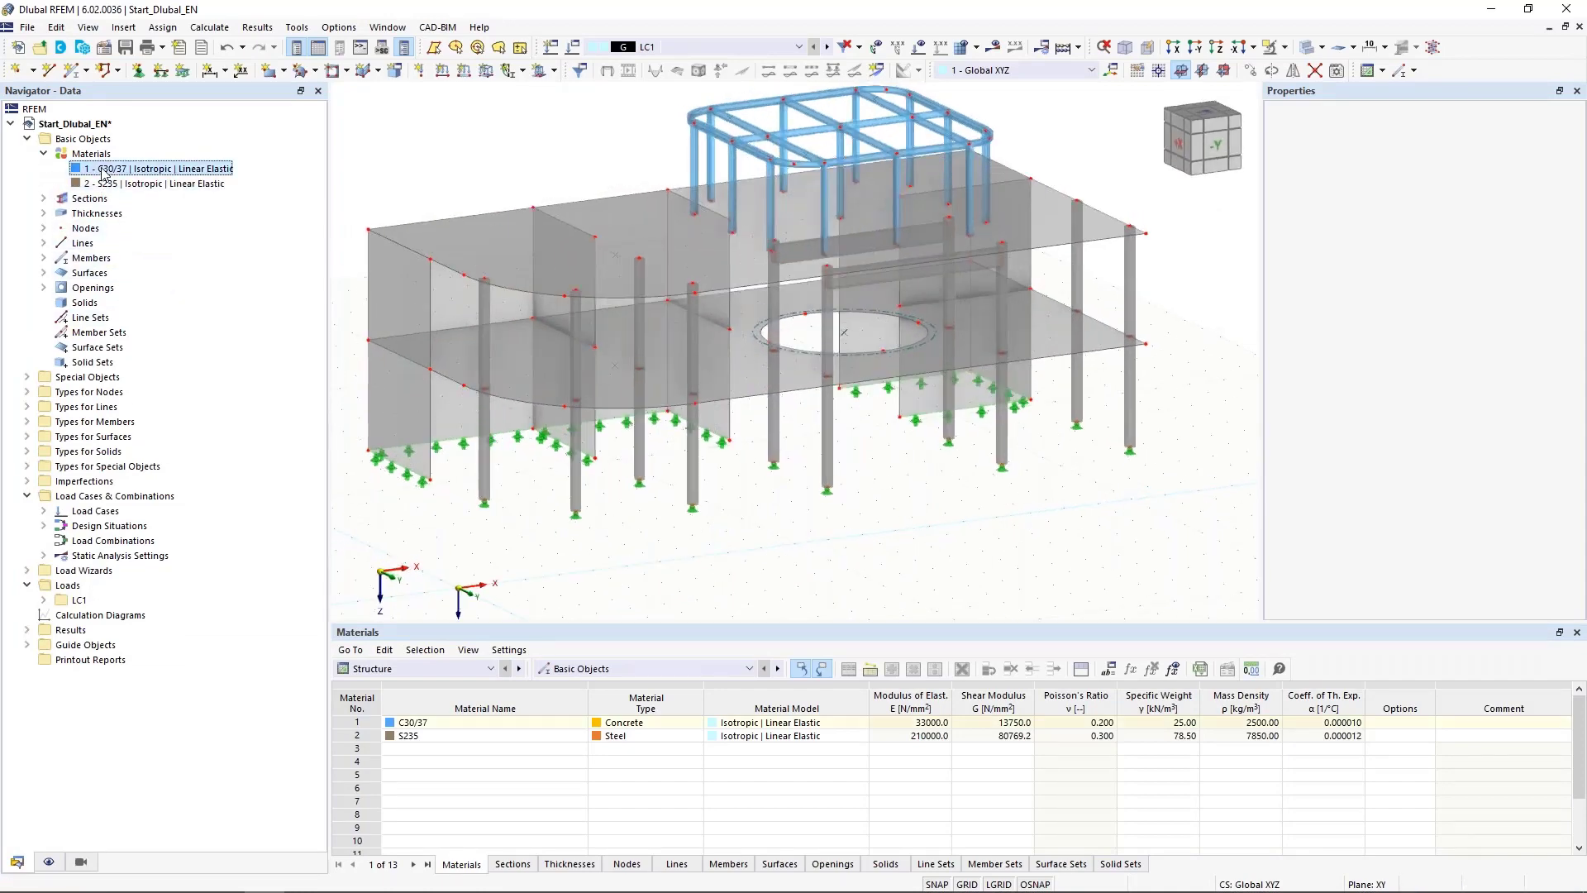
pyautogui.click(103, 183)
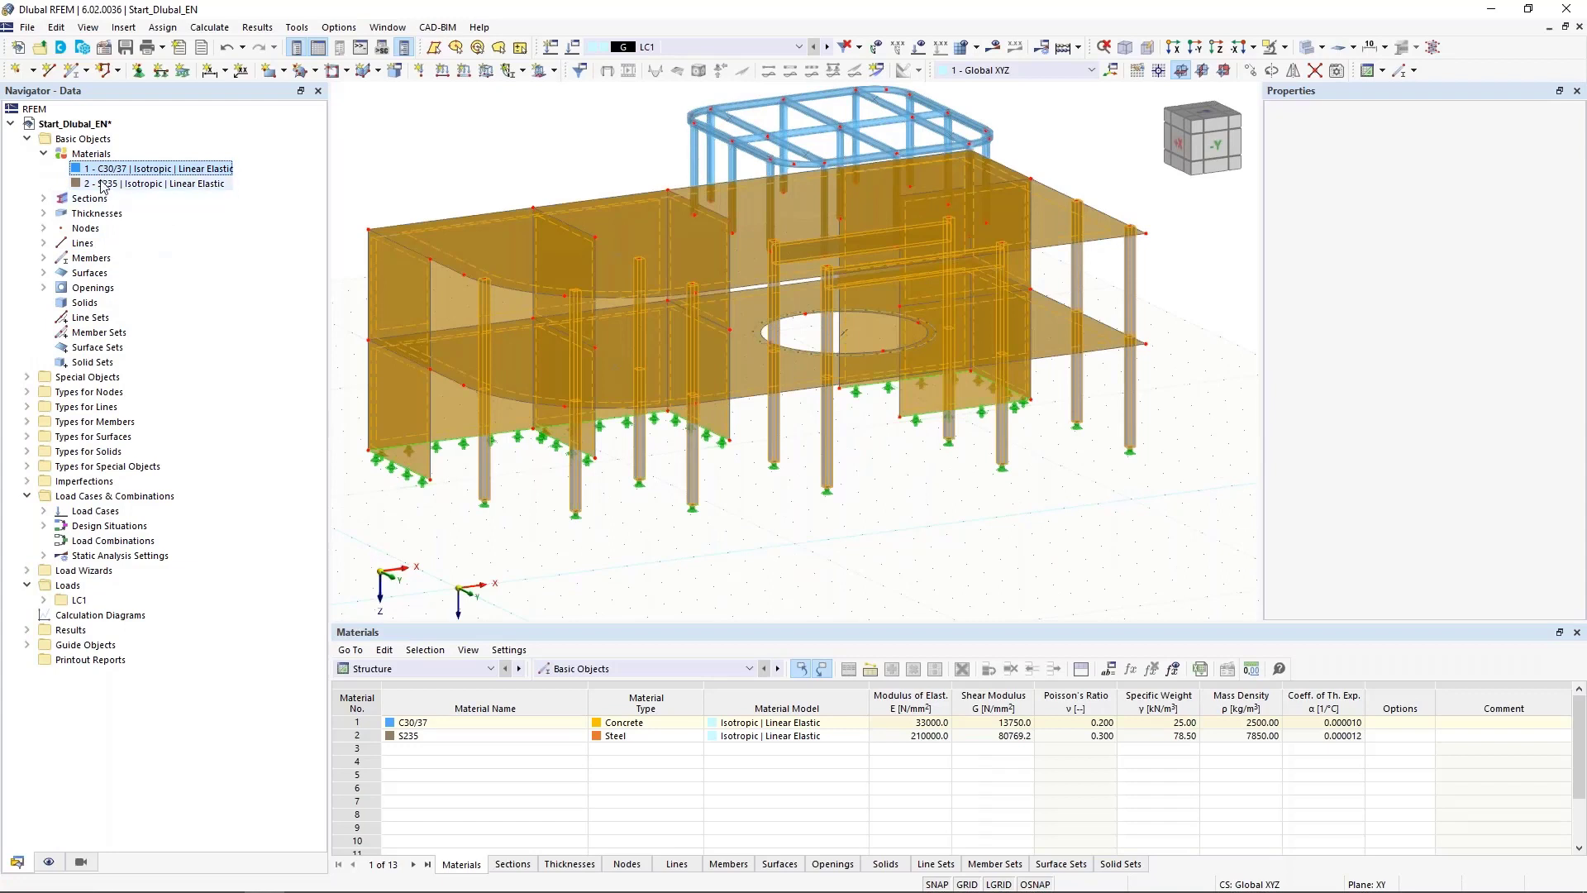
pyautogui.moveTo(445, 153); pyautogui.dragTo(459, 200, button='middle')
pyautogui.click(467, 174)
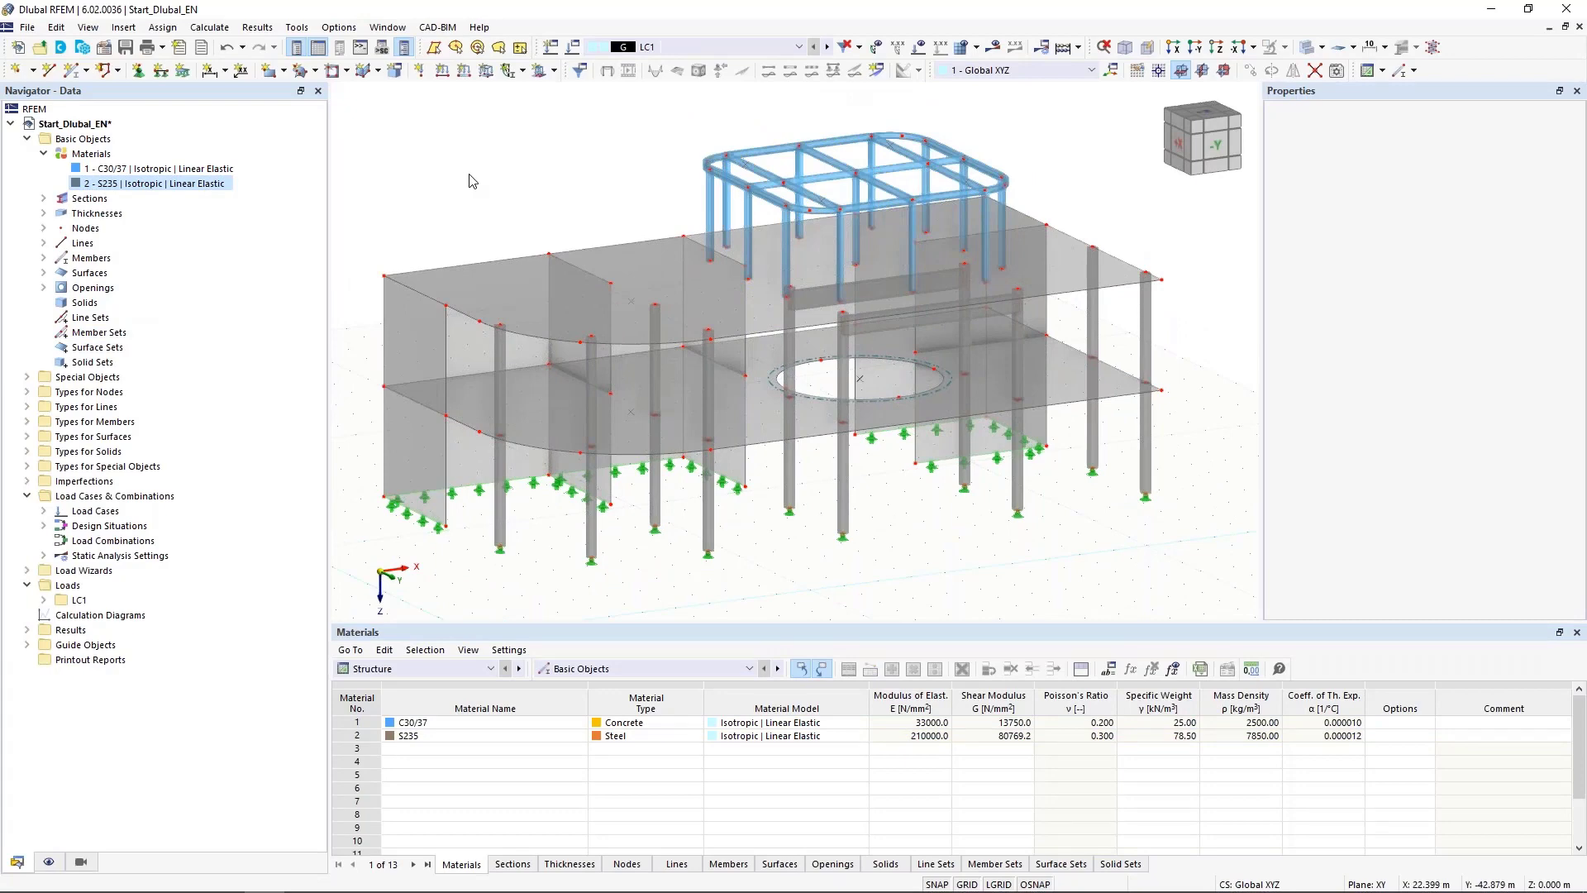
# Copy the steel roof frame's inner cross beam to create additional cross beams midway between the existing ones
pyautogui.moveTo(563, 169); pyautogui.dragTo(552, 203, button='middle')
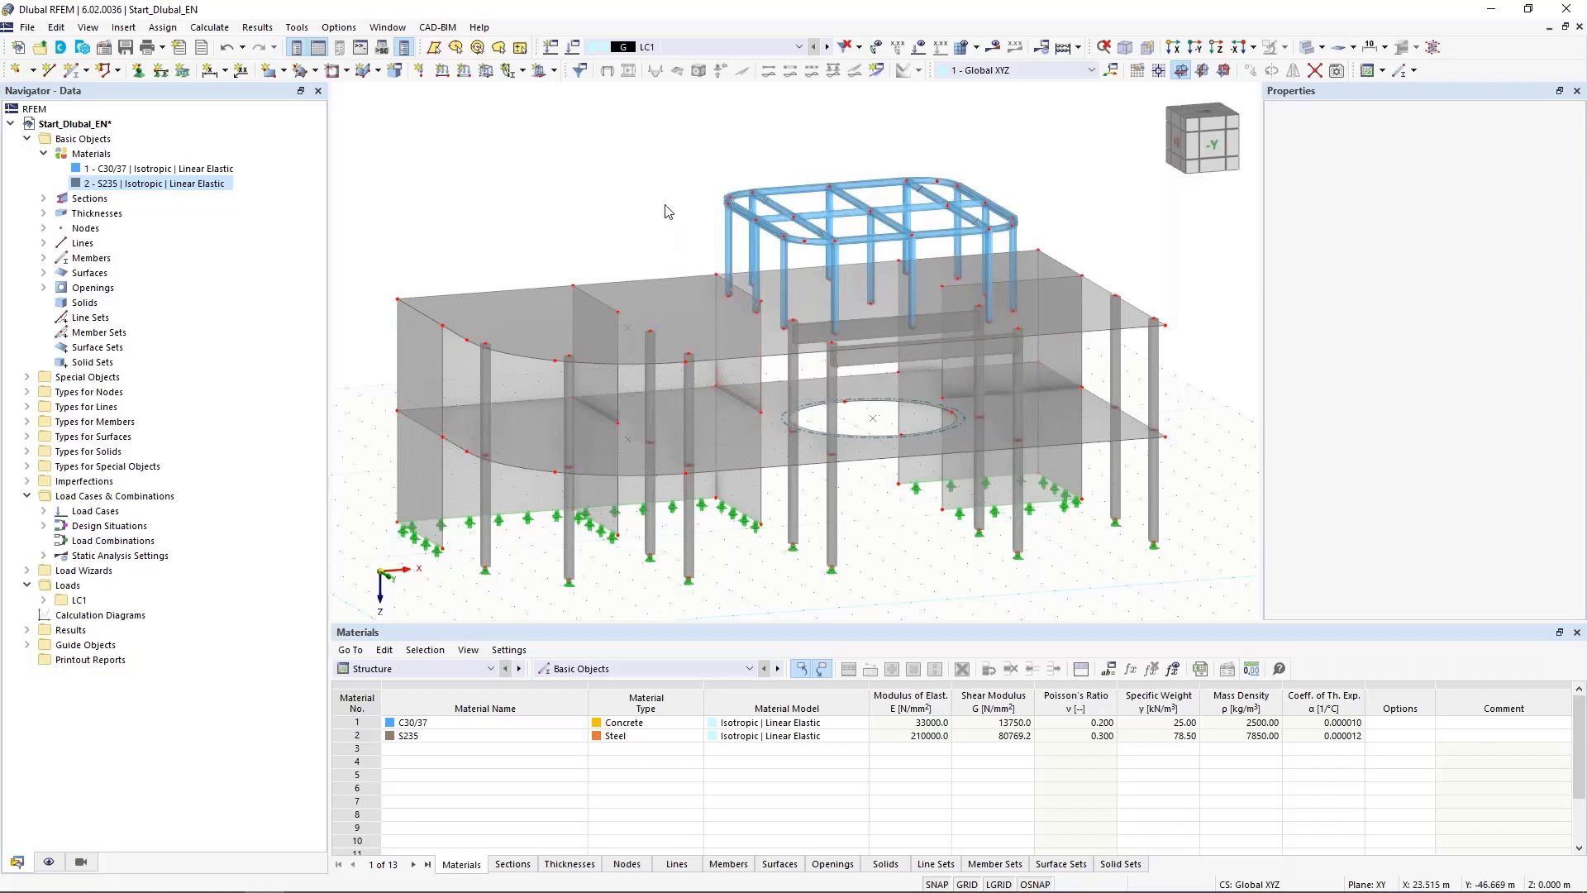
pyautogui.moveTo(655, 198)
pyautogui.keyDown('ctrl'); pyautogui.mouseDown(button='middle')
pyautogui.moveTo(630, 203)
pyautogui.moveTo(685, 198)
pyautogui.mouseUp(button='middle'); pyautogui.keyUp('ctrl')
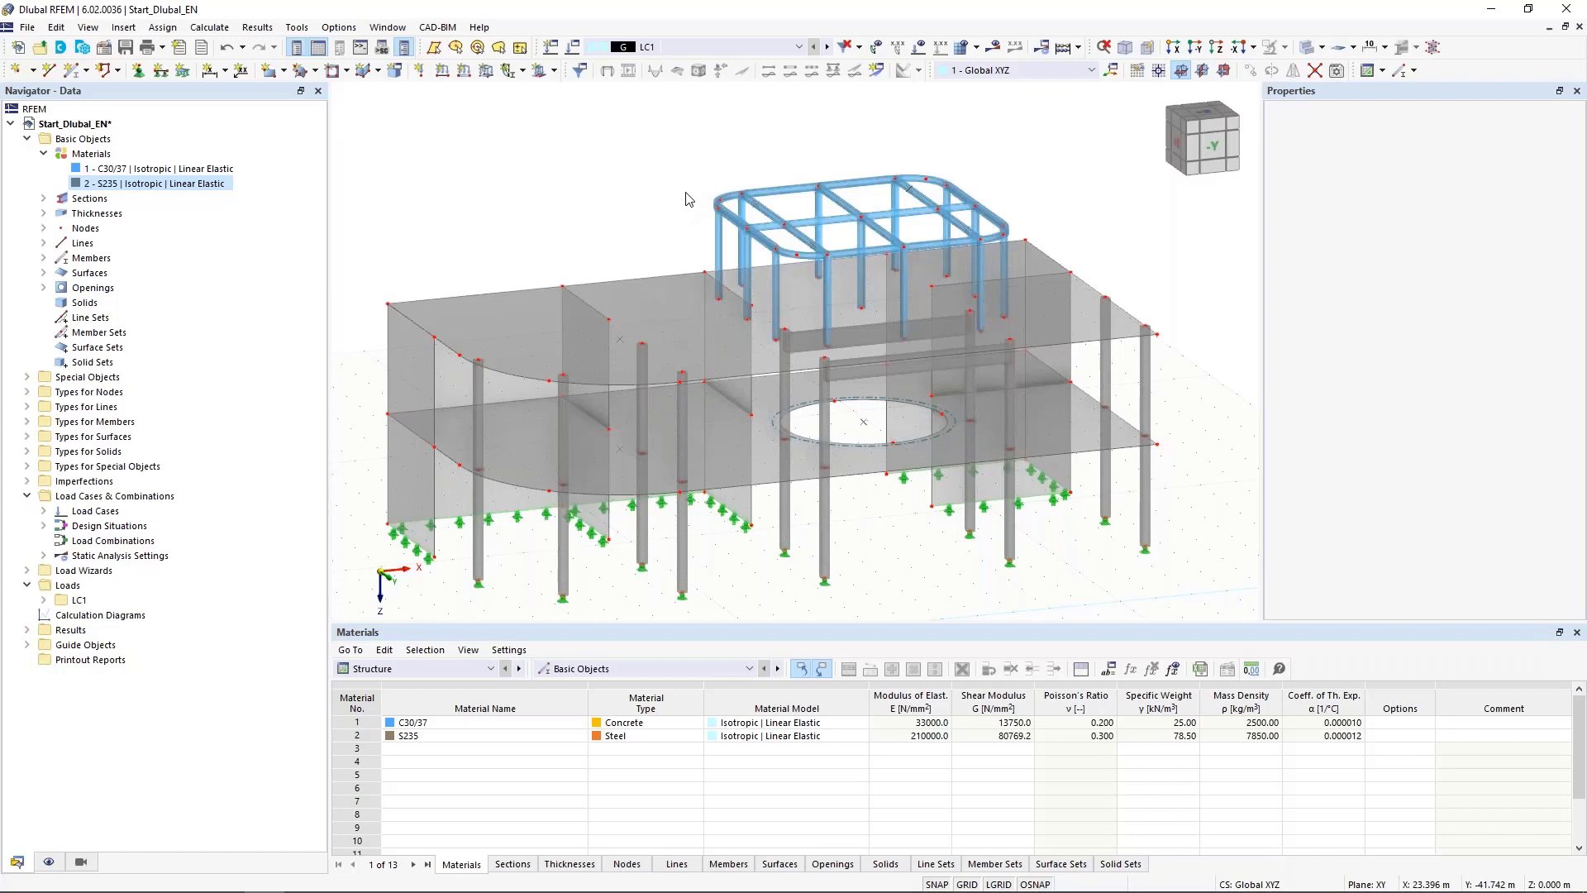
pyautogui.scroll(5, 822, 142)
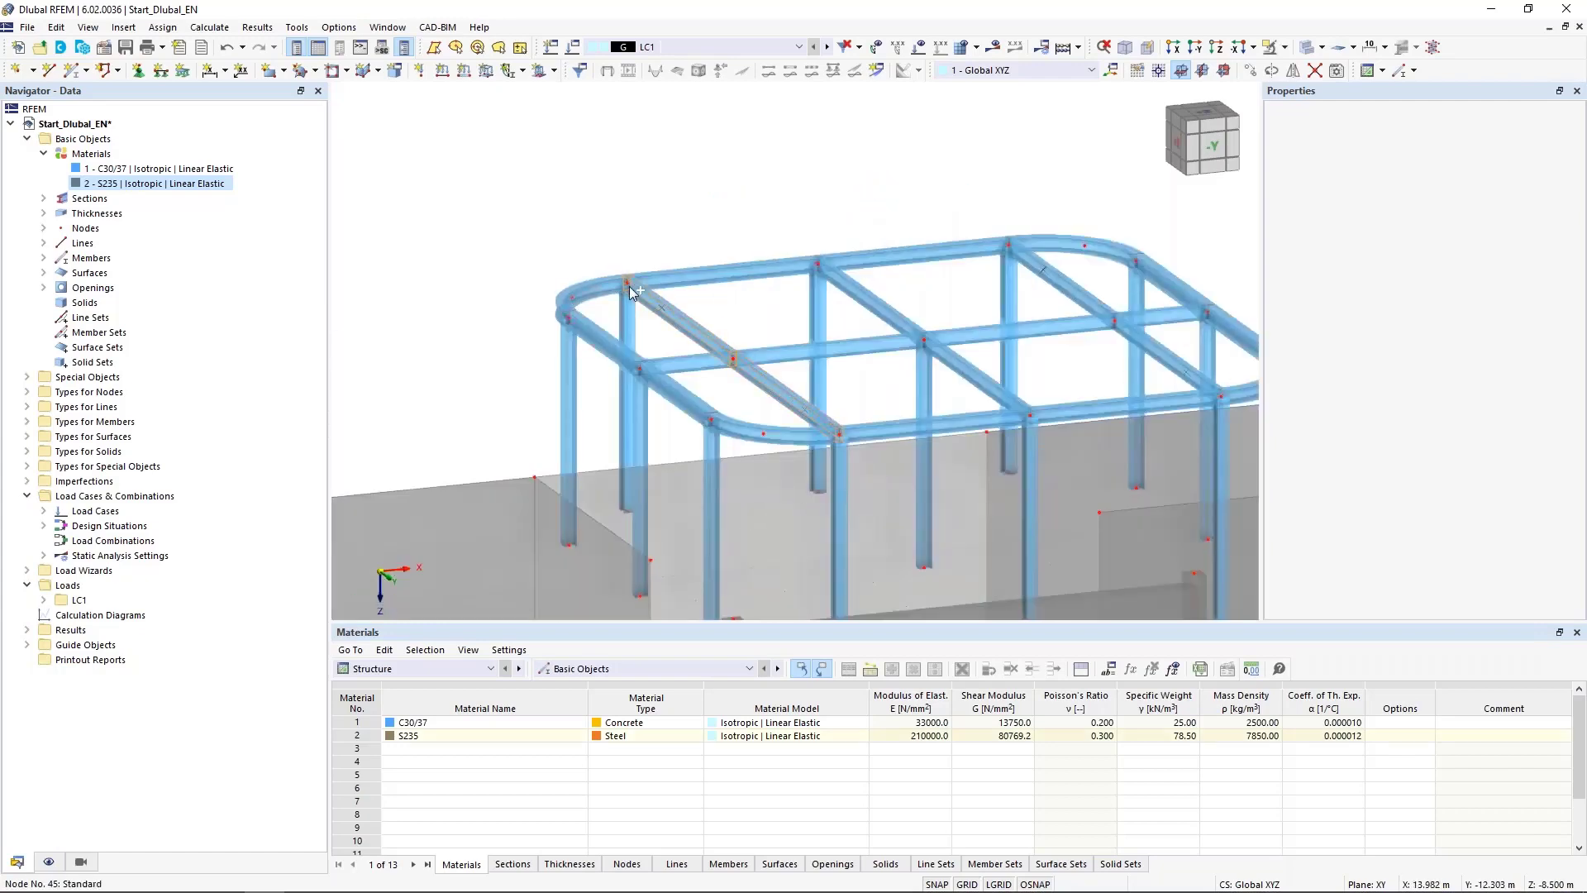
pyautogui.moveTo(630, 291); pyautogui.dragTo(917, 263)
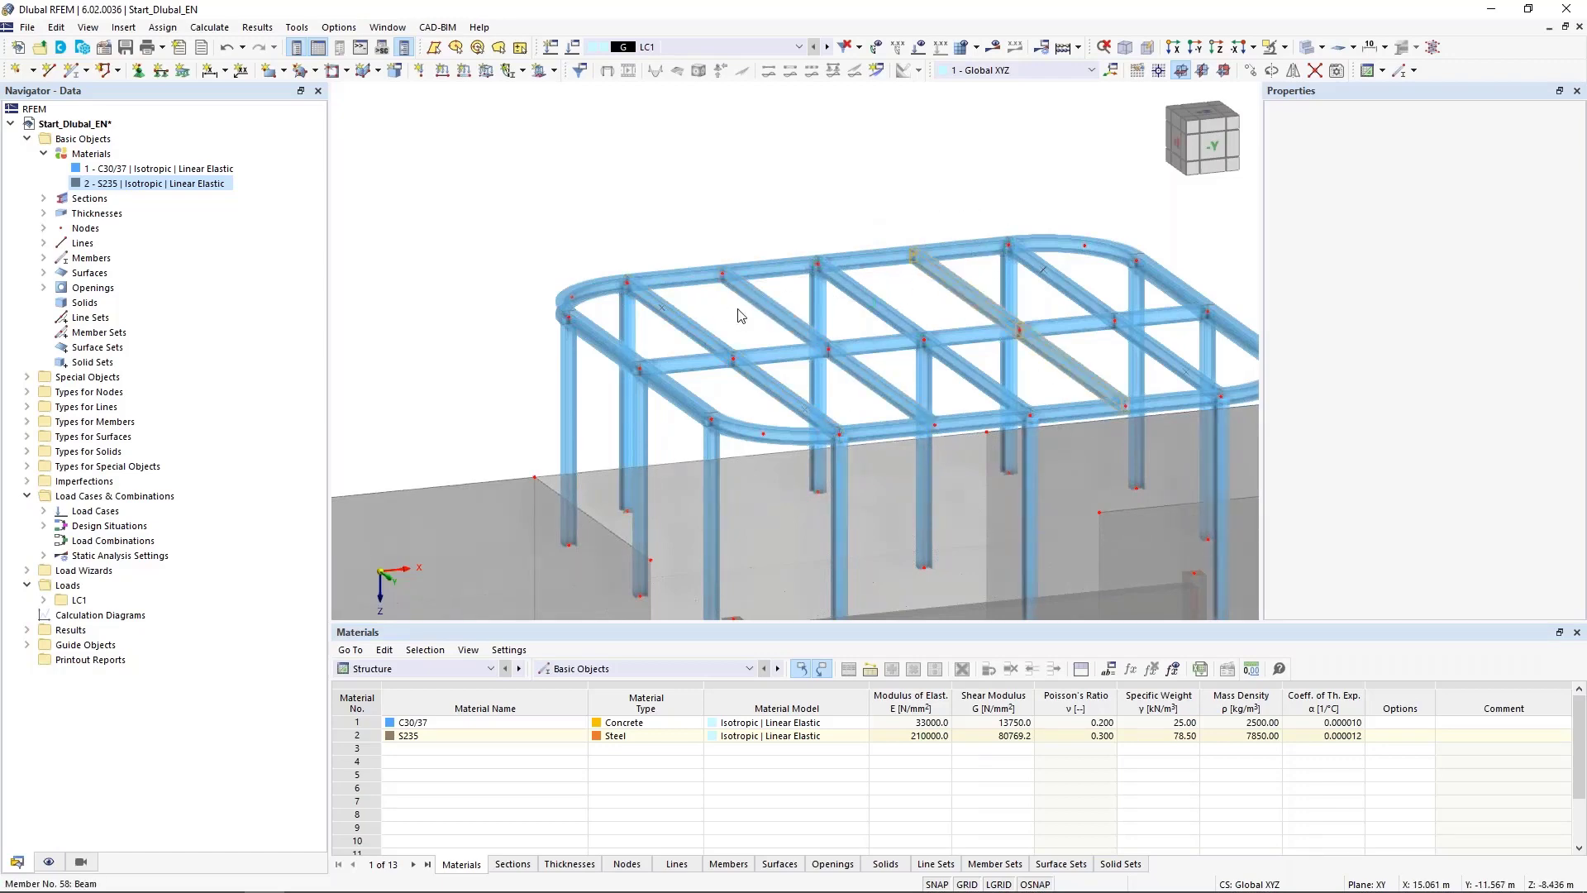
# Assign a new 250/250 mm rectangular C30/37 section, R_M1 250/250, to ground-floor column member 7
pyautogui.scroll(-5, 653, 347)
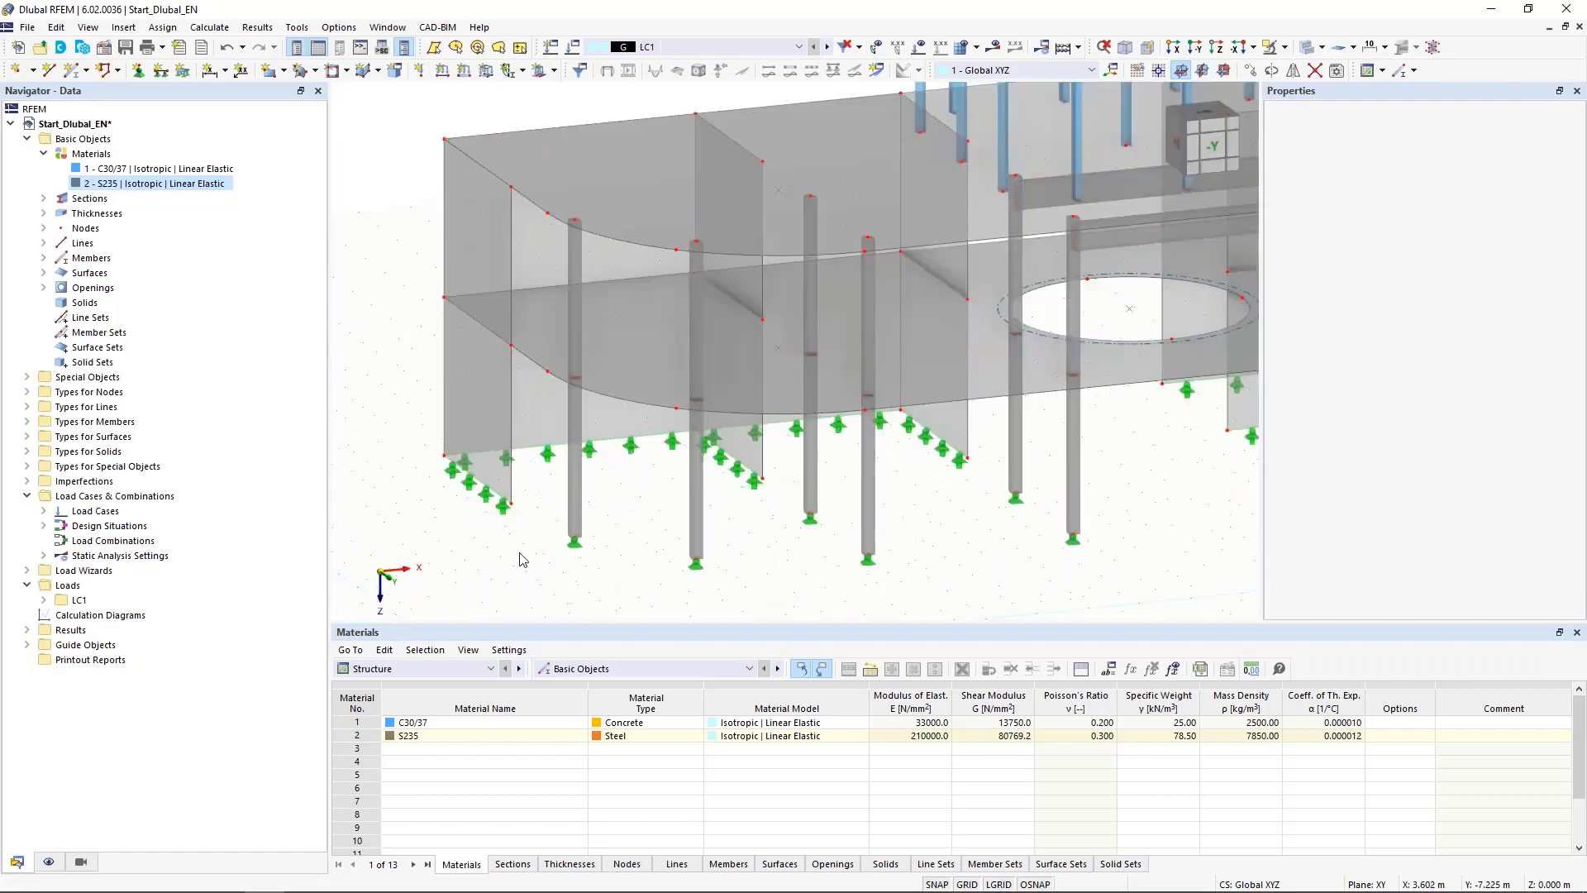
pyautogui.scroll(5, 523, 557)
pyautogui.doubleClick(585, 512)
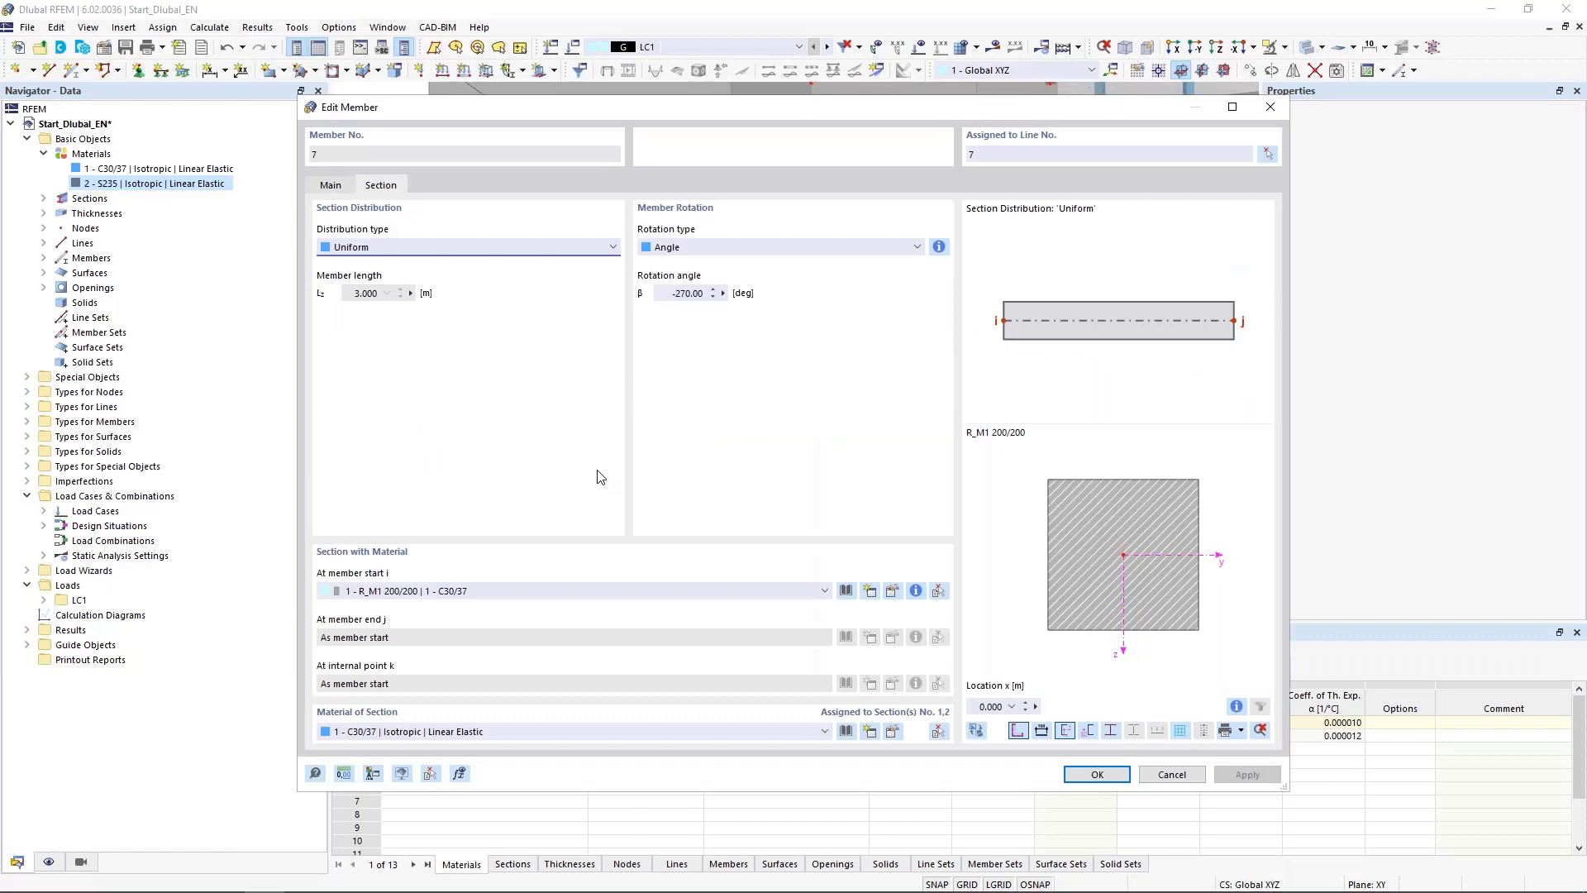
pyautogui.click(867, 593)
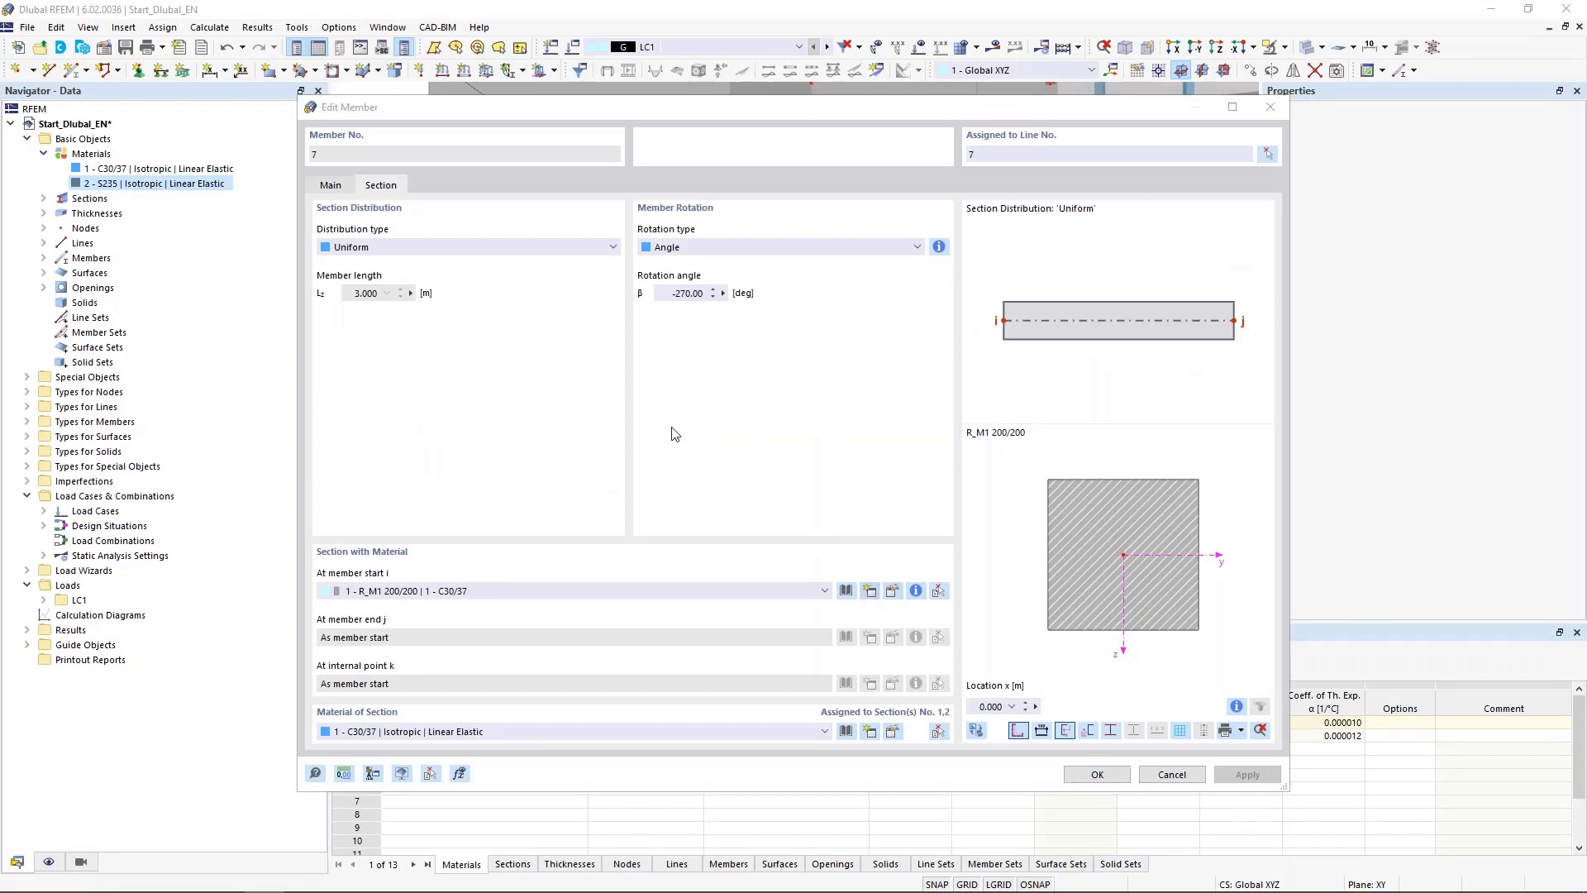
pyautogui.doubleClick(527, 153)
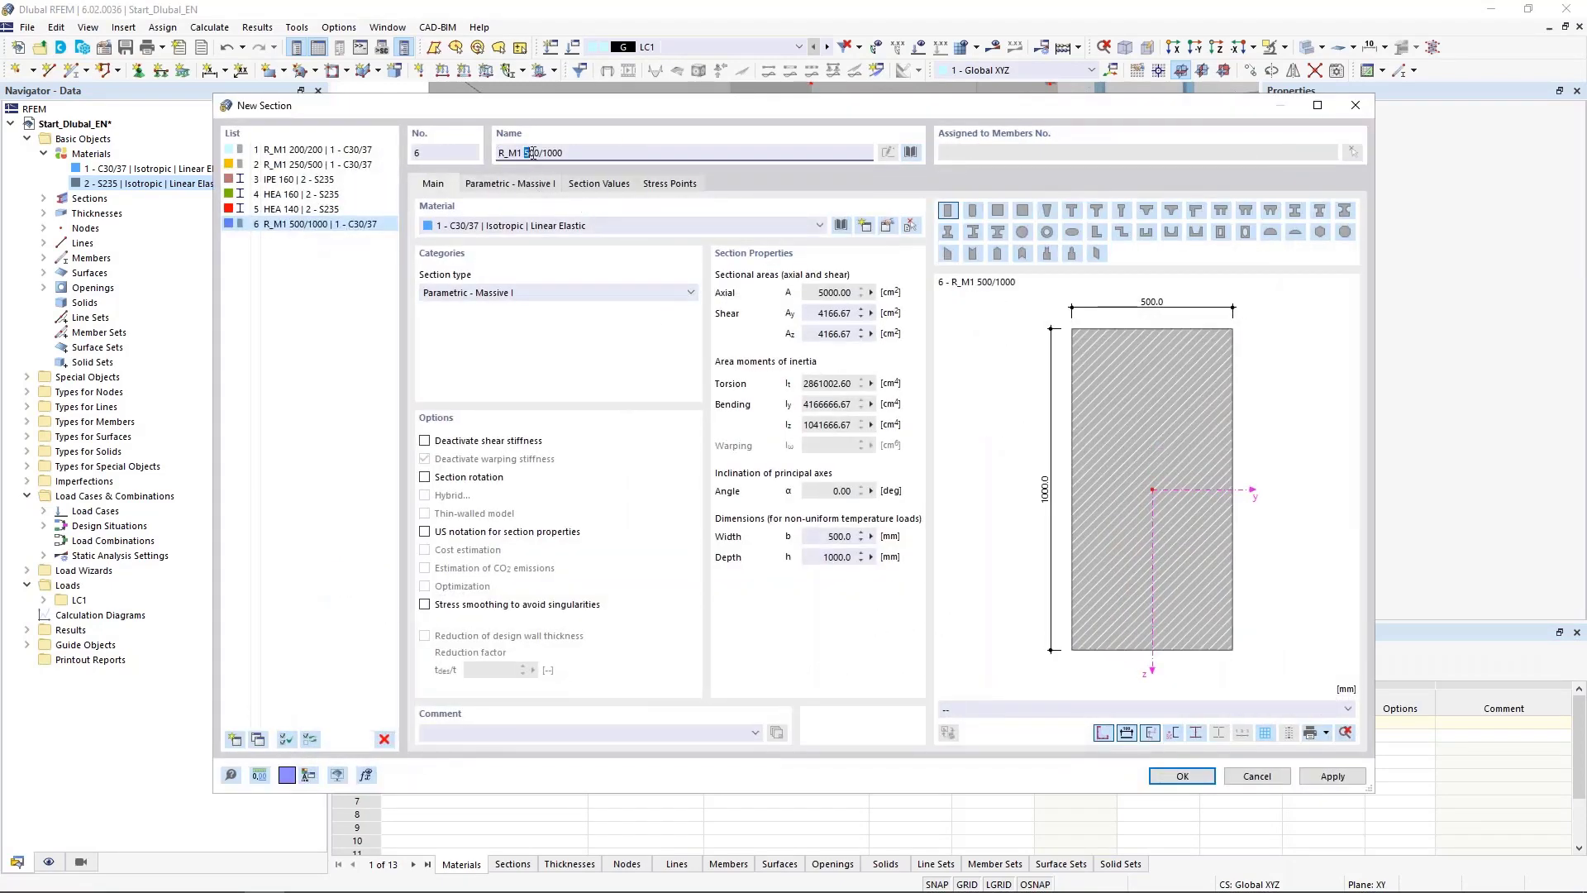
pyautogui.write('25')
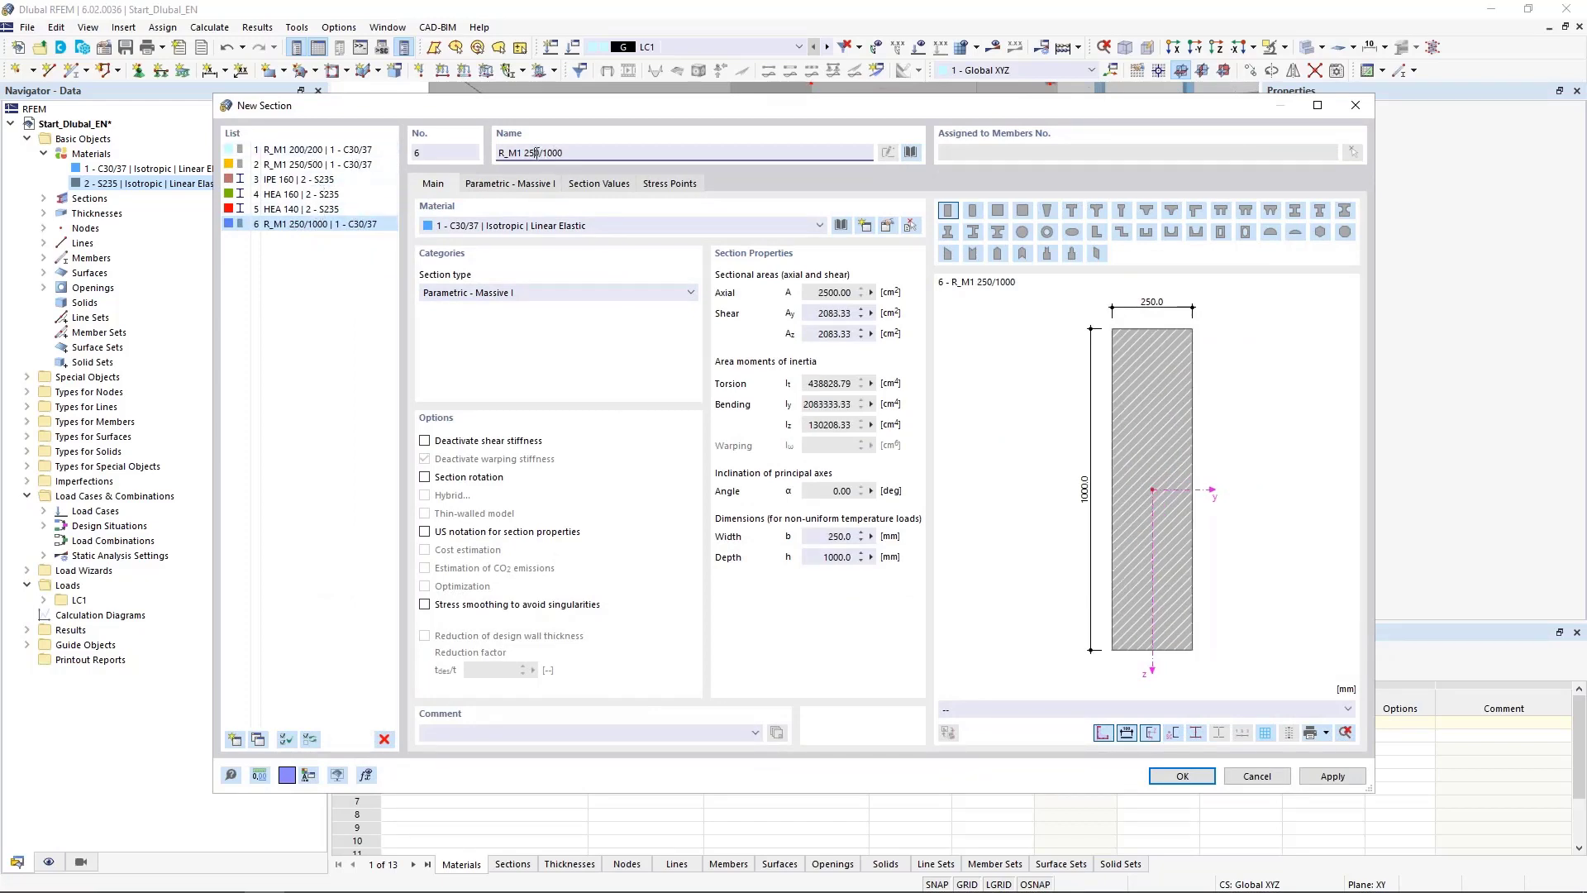
pyautogui.moveTo(543, 153); pyautogui.dragTo(554, 152)
pyautogui.write('250')
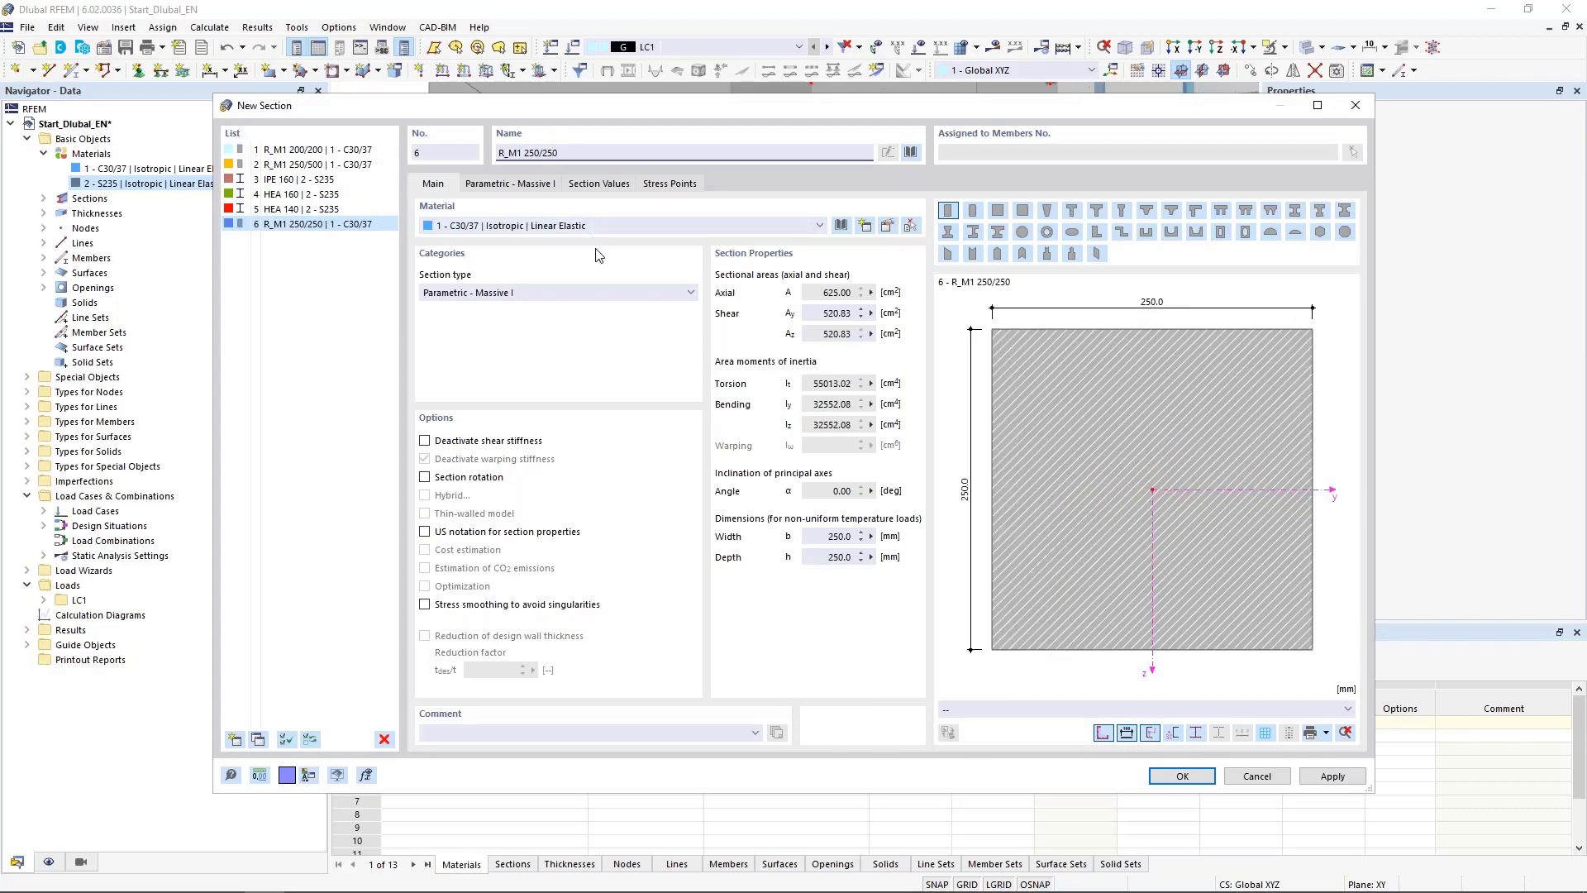
pyautogui.click(1176, 781)
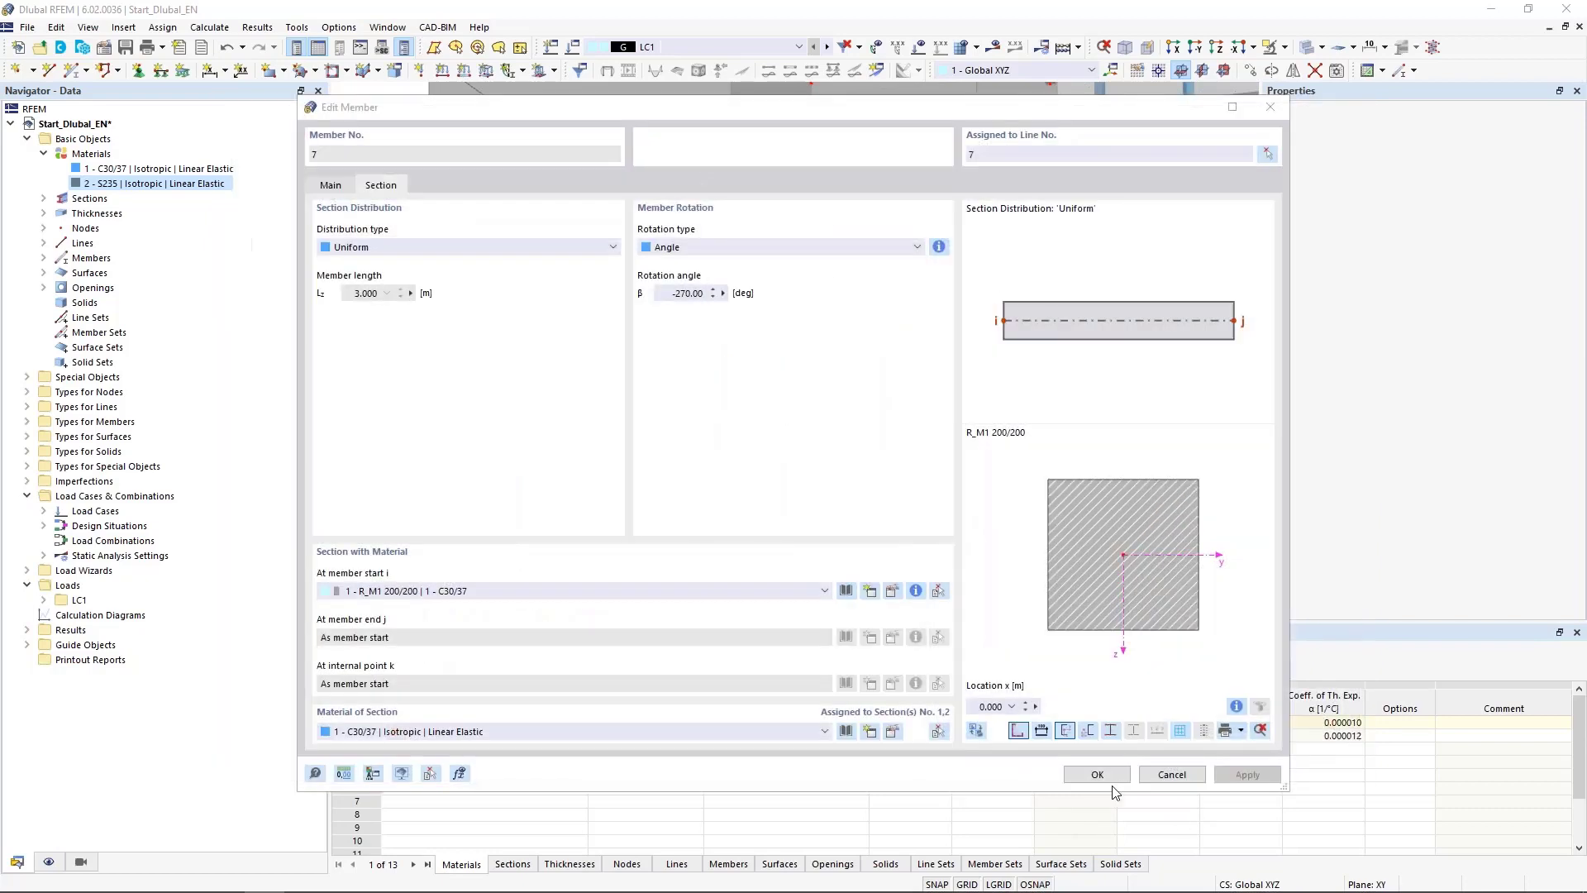
pyautogui.click(1091, 777)
# Switch to Revit and set the 3D view's visual style to Hidden Line
pyautogui.scroll(-5, 505, 552)
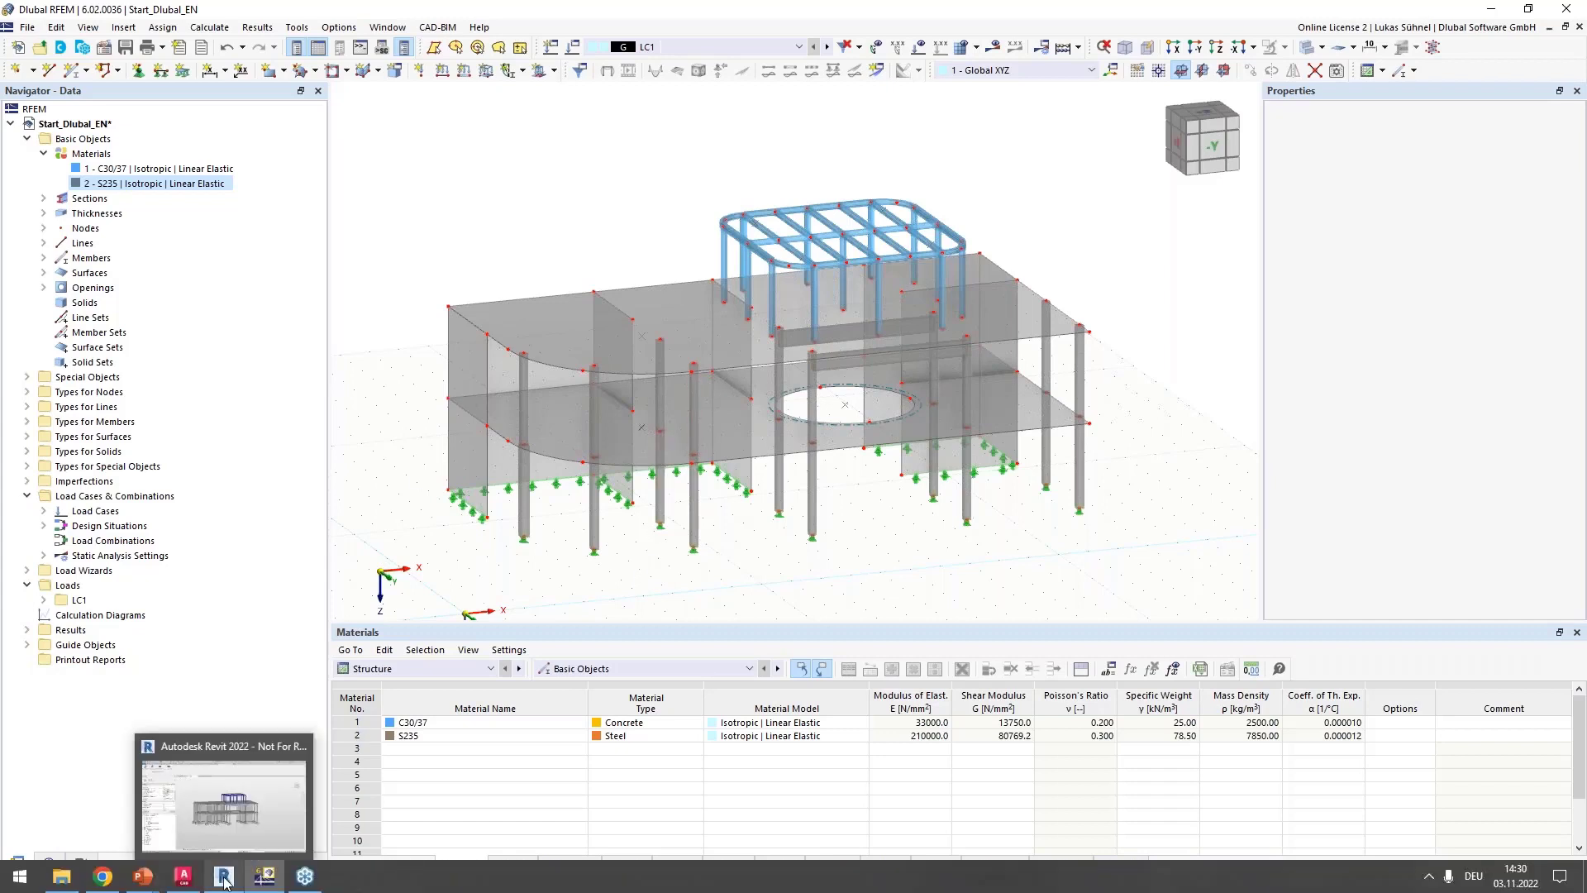
pyautogui.click(224, 878)
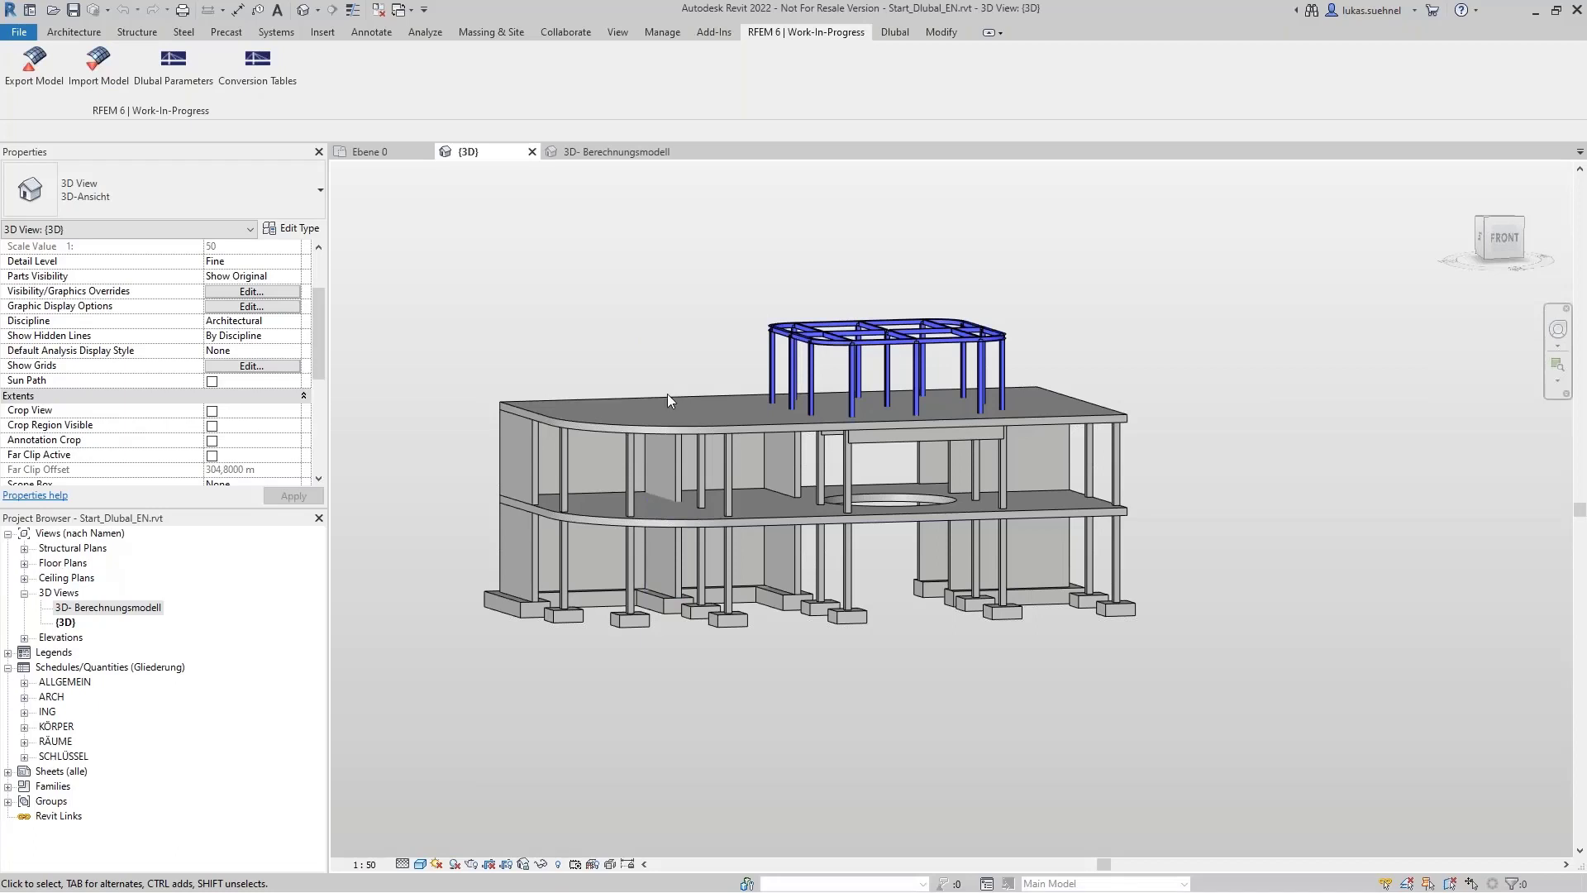
pyautogui.click(421, 864)
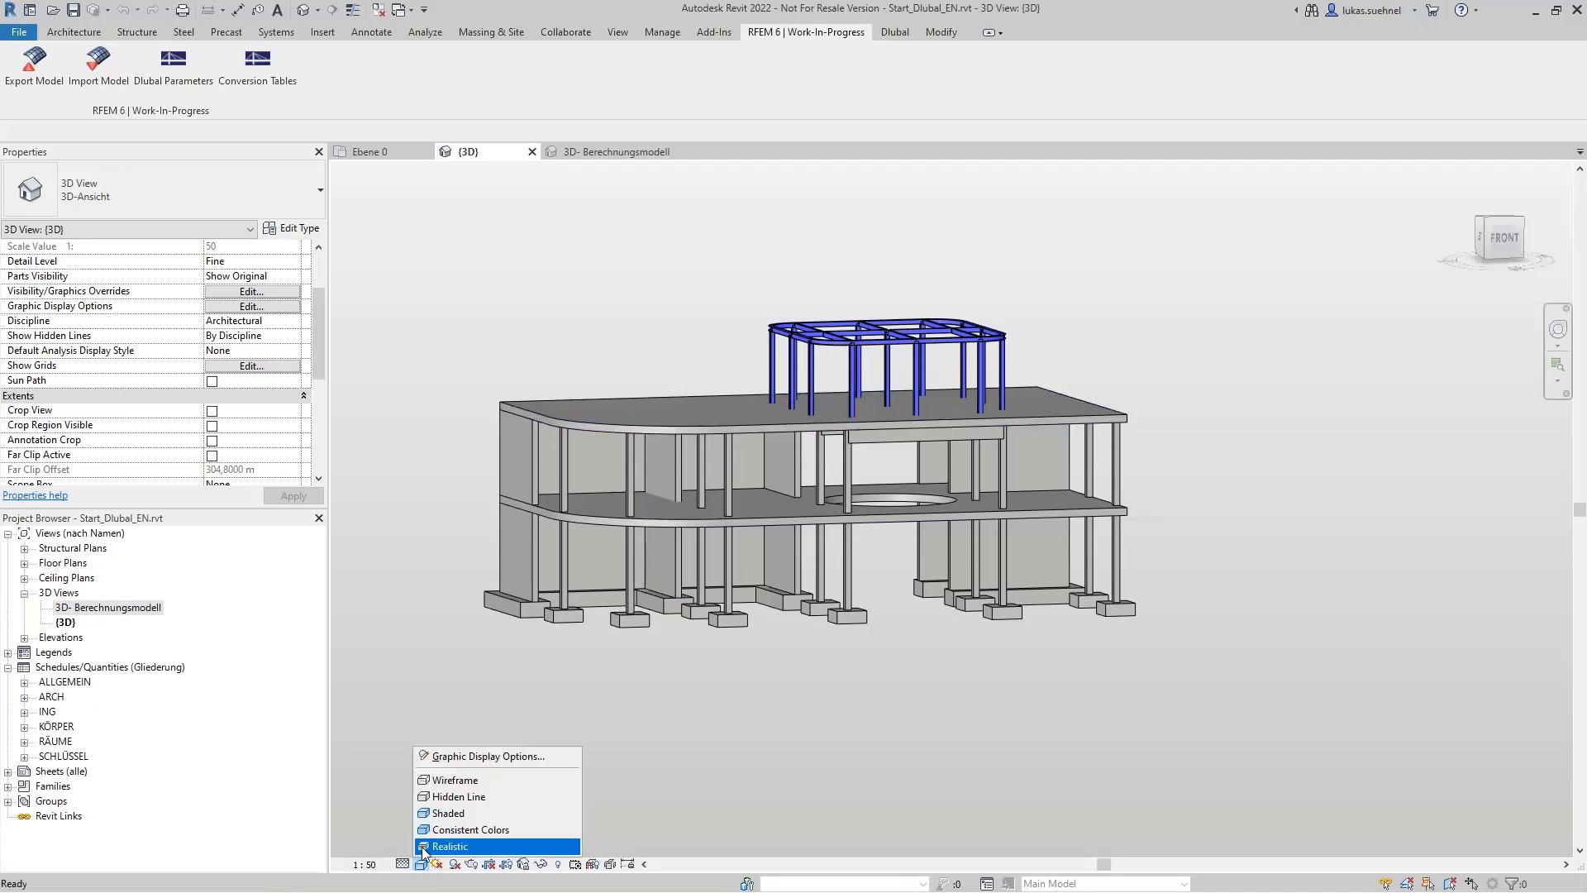
pyautogui.click(456, 802)
pyautogui.click(419, 864)
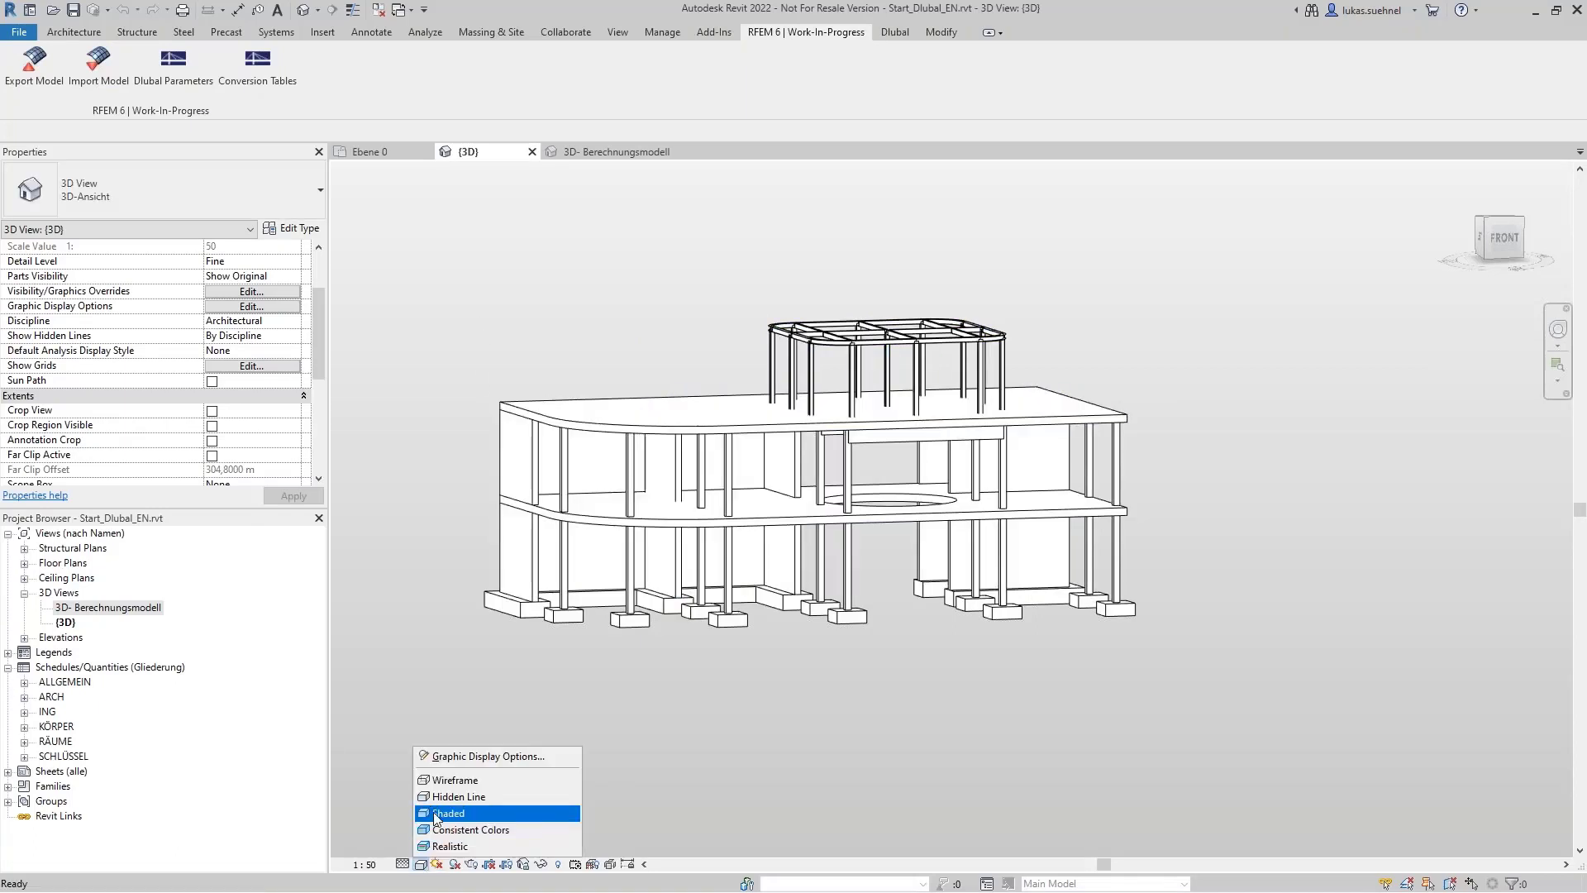
pyautogui.click(400, 626)
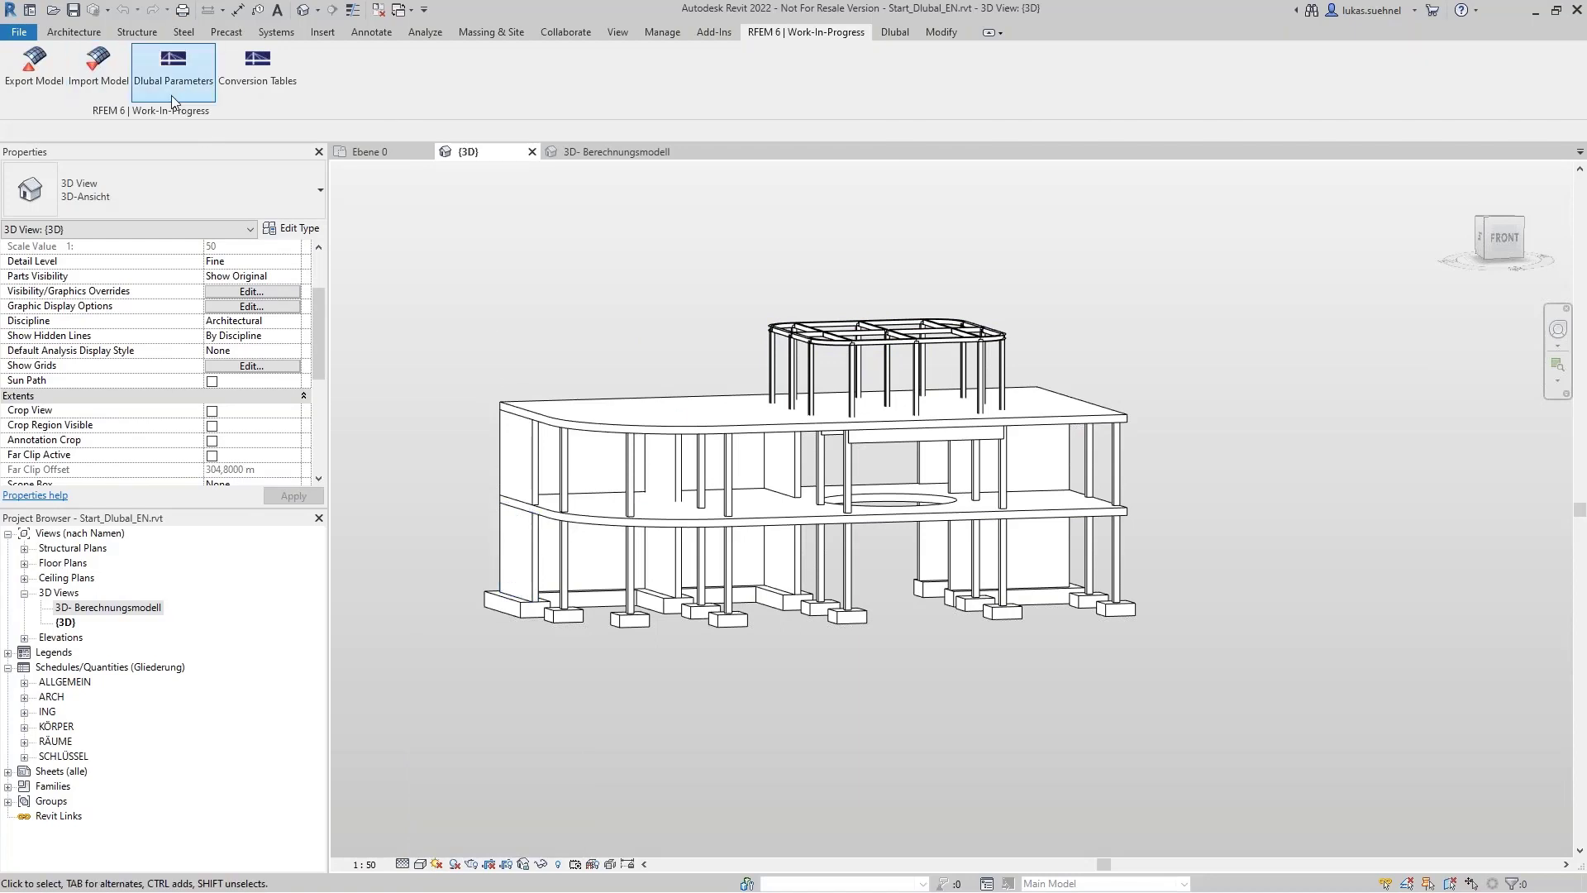
# Start the model import from RFEM 6 with Update existing structure and without applying member eccentricities
pyautogui.click(102, 73)
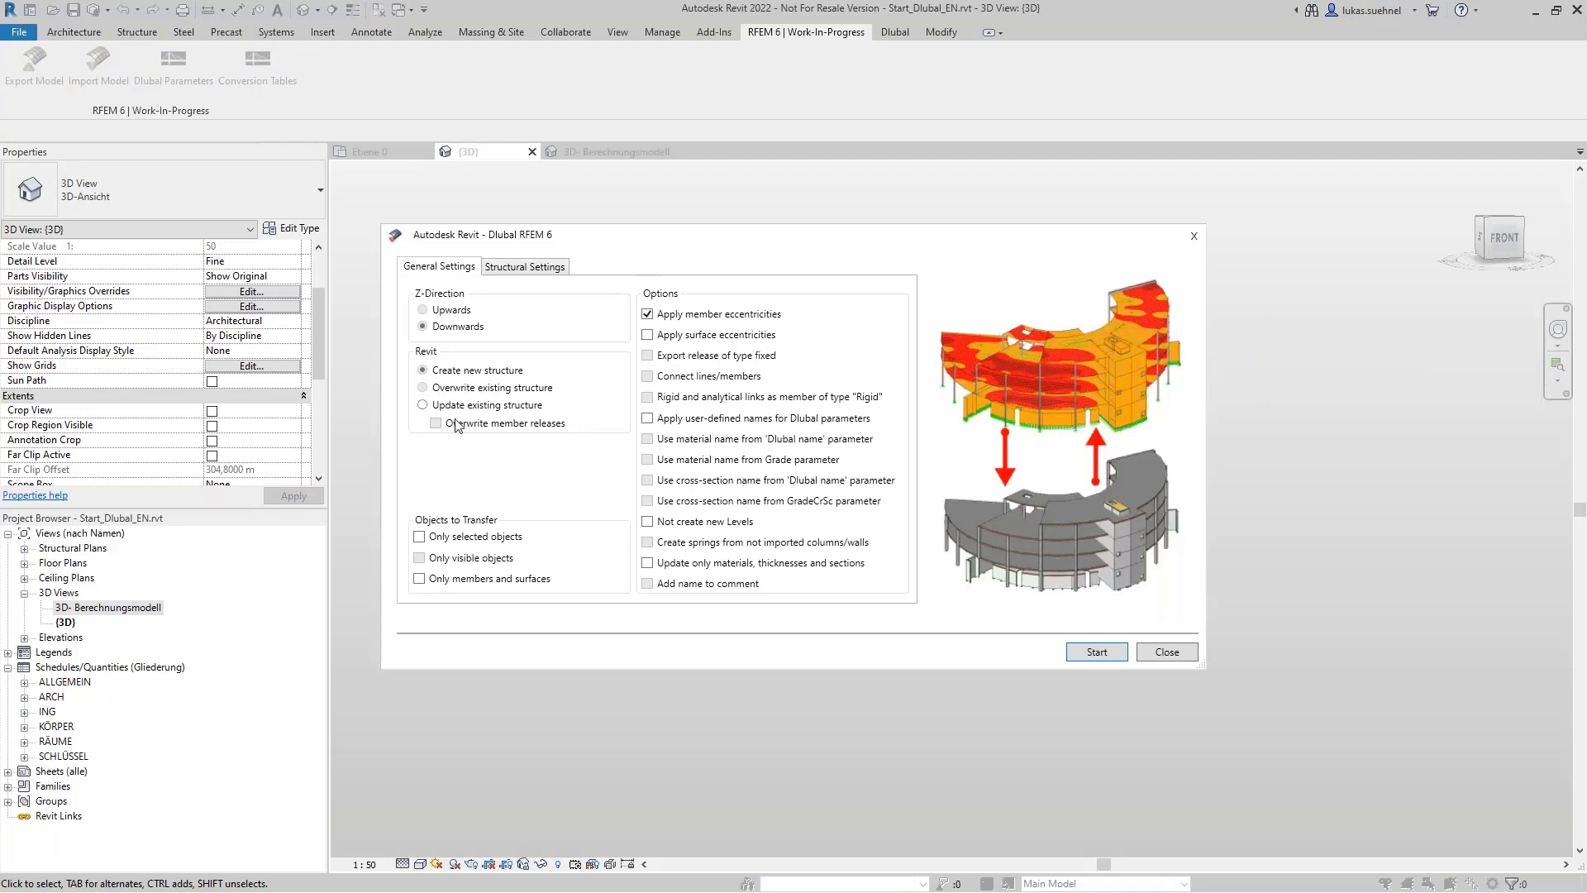
pyautogui.click(669, 314)
pyautogui.click(438, 405)
pyautogui.click(1096, 653)
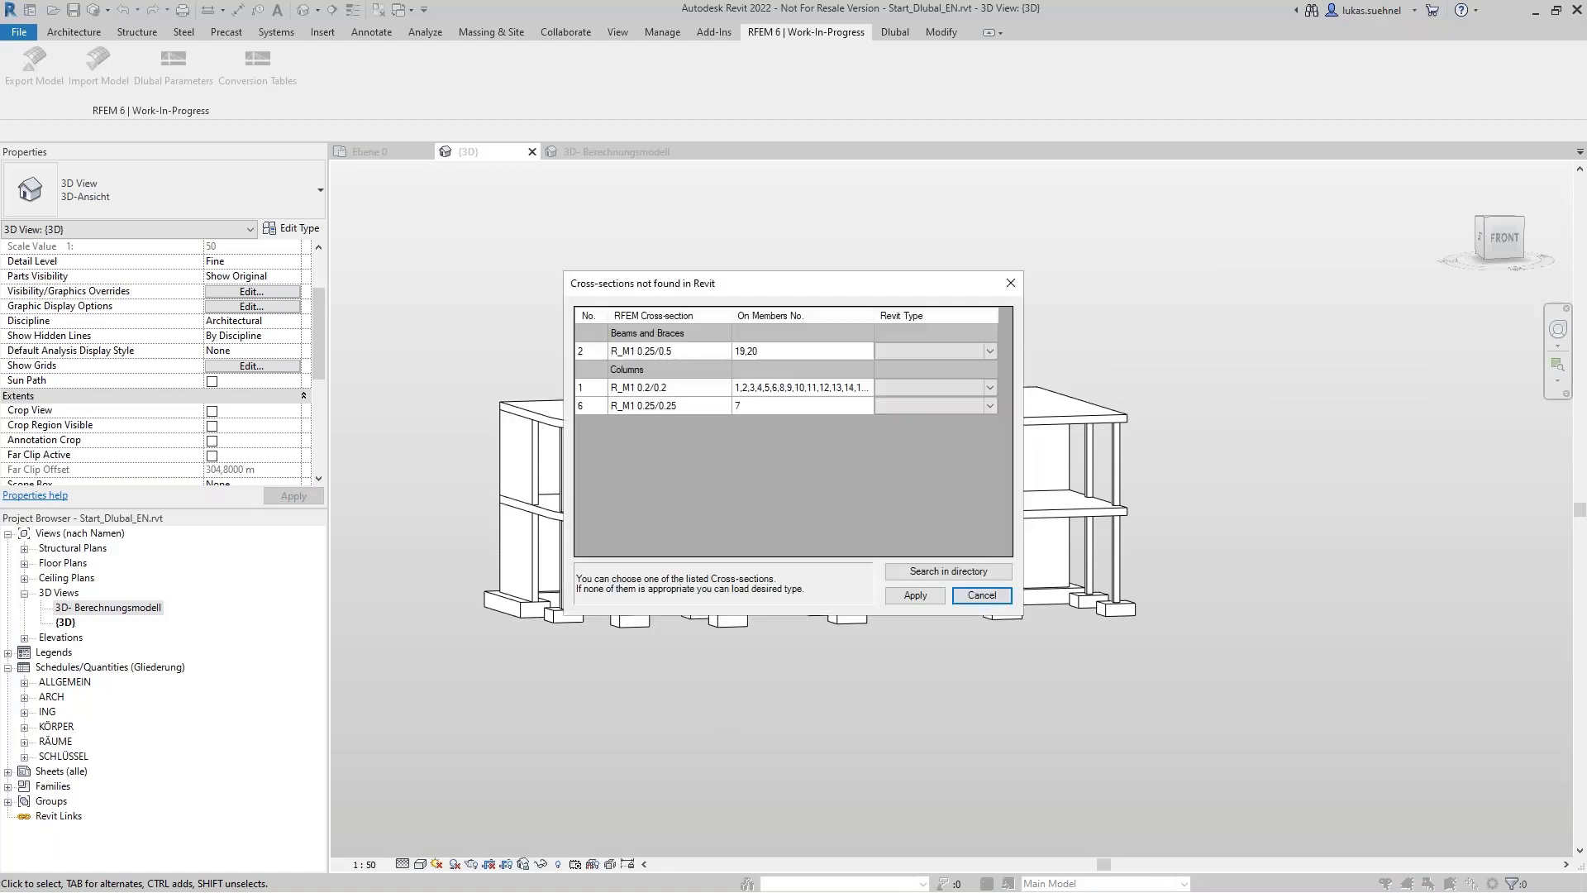
# Assign the Revit type STB 250 x 500 to the missing beam cross-section R_M1 0.25/0.5
pyautogui.click(991, 347)
pyautogui.click(993, 351)
pyautogui.scroll(-4, 942, 475)
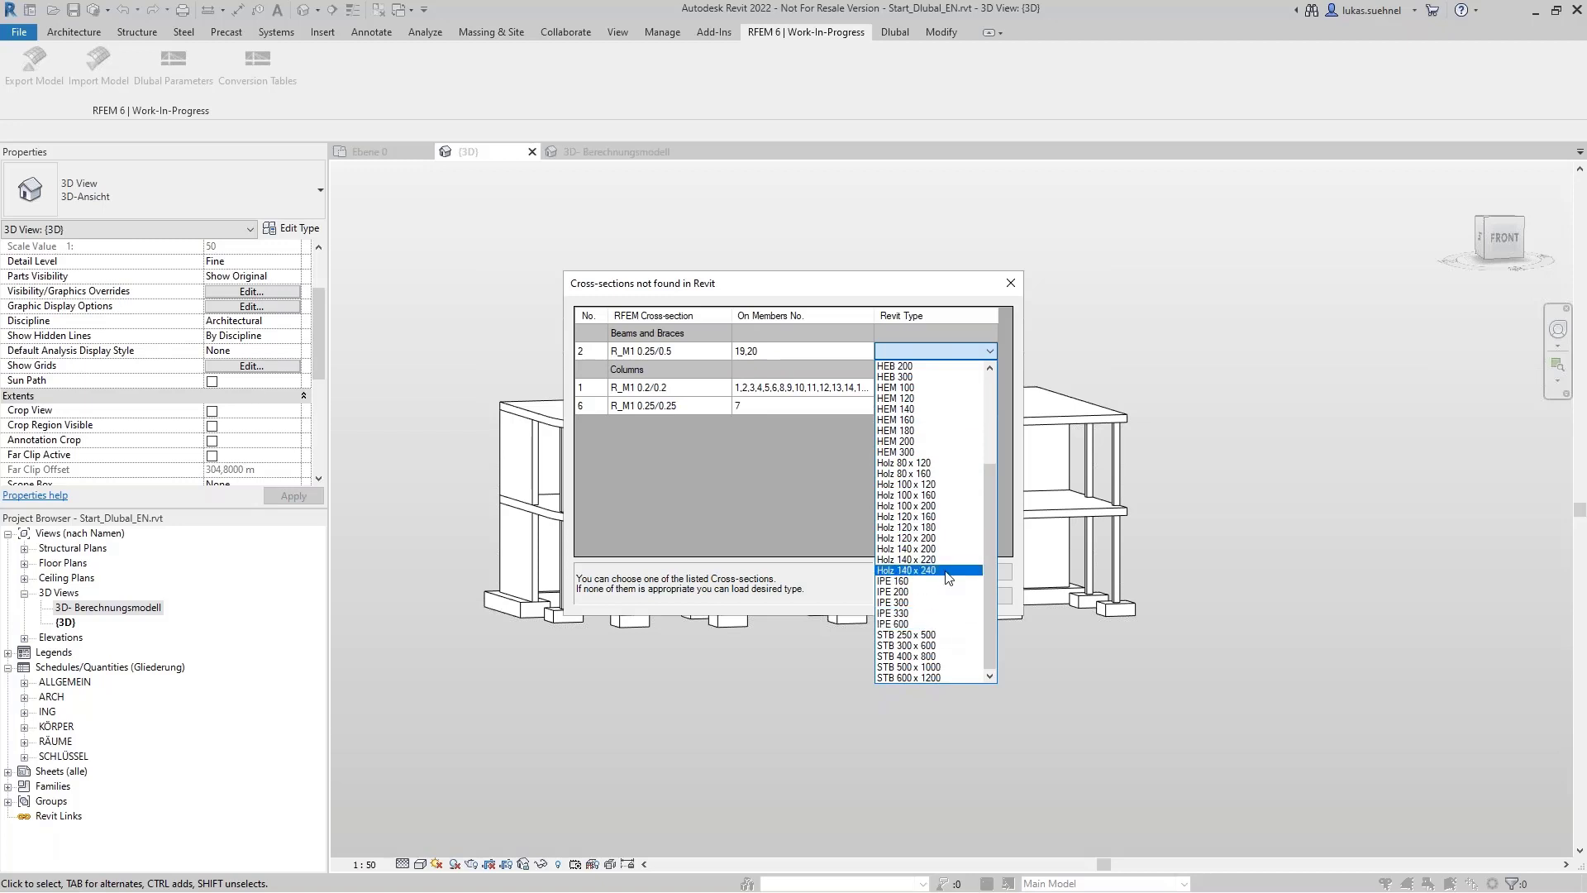
pyautogui.click(943, 635)
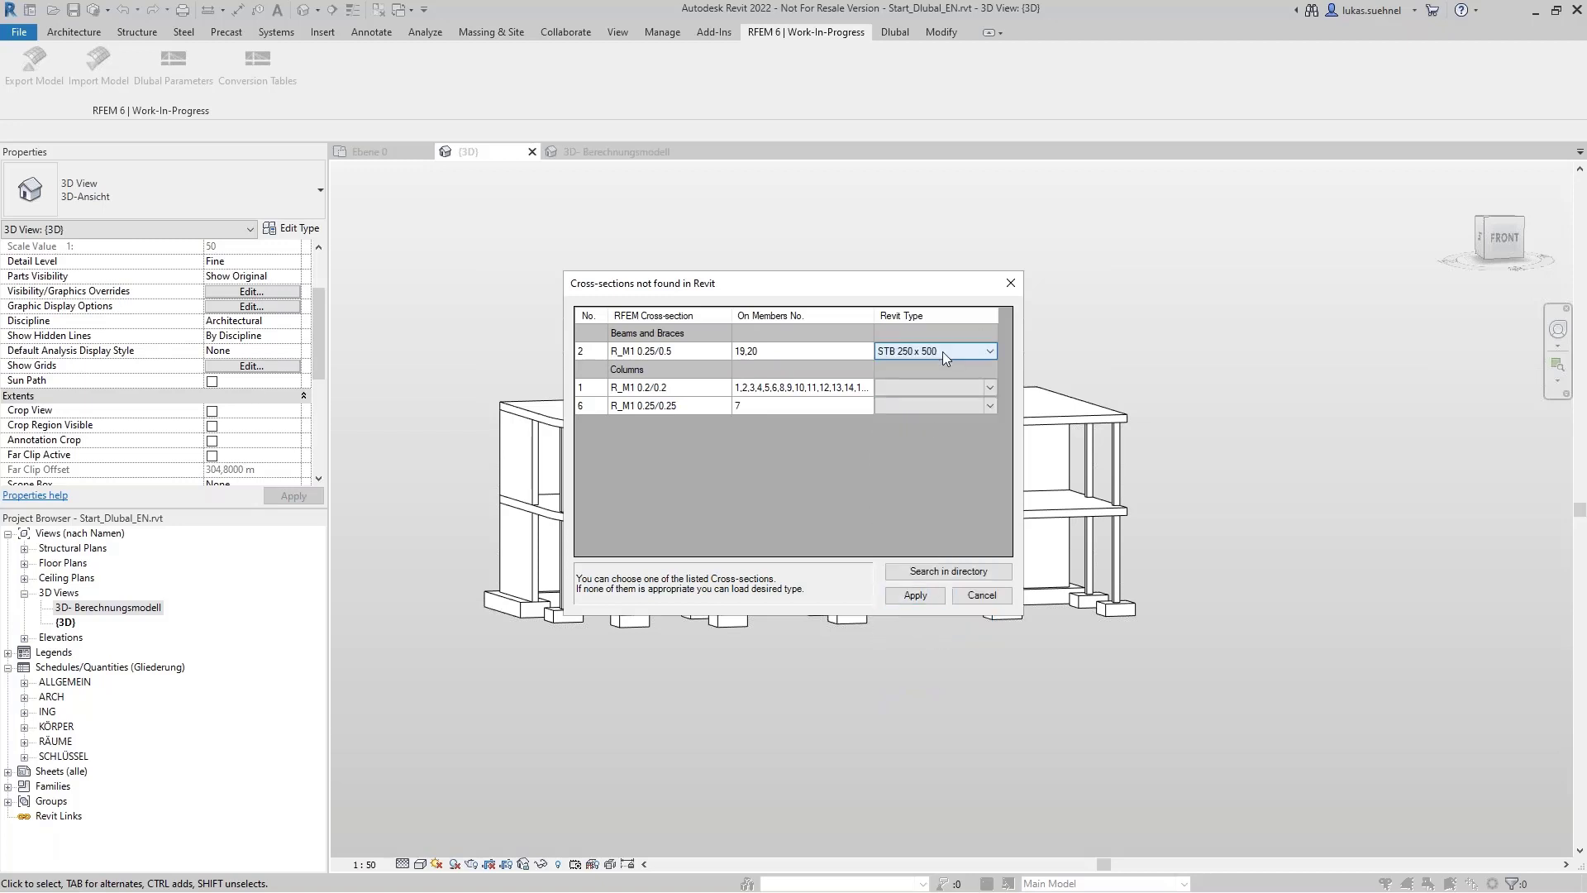
# Map column sections R_M1 0.2/0.2 and R_M1 0.25/0.25 to STB 200 x 200 and STB 250 x 250, and complete the import
pyautogui.click(950, 386)
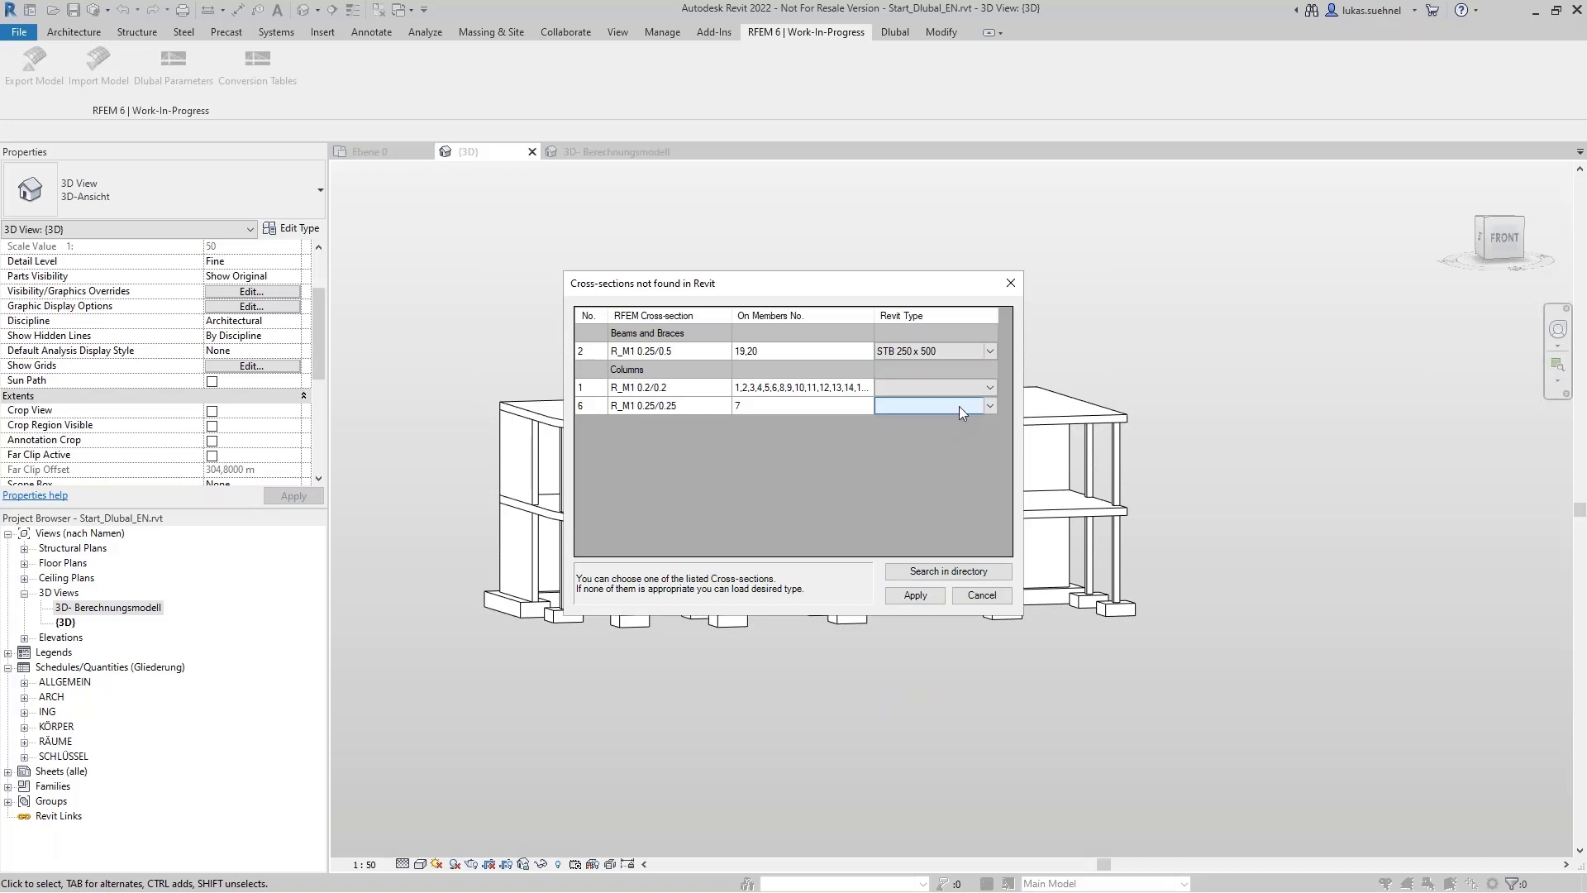
pyautogui.click(990, 387)
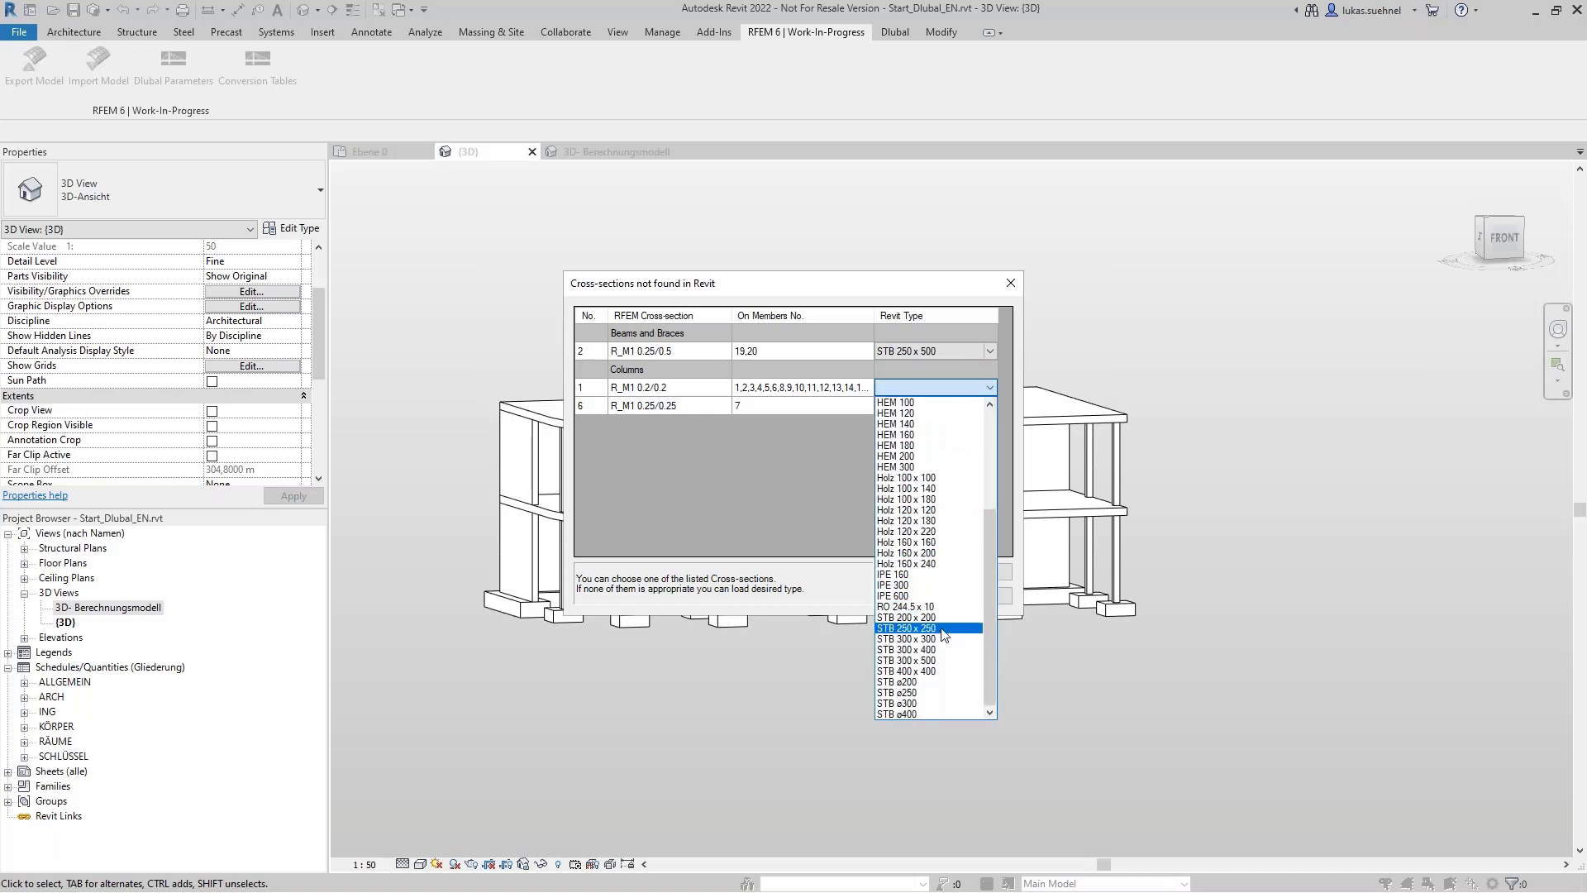
pyautogui.click(942, 618)
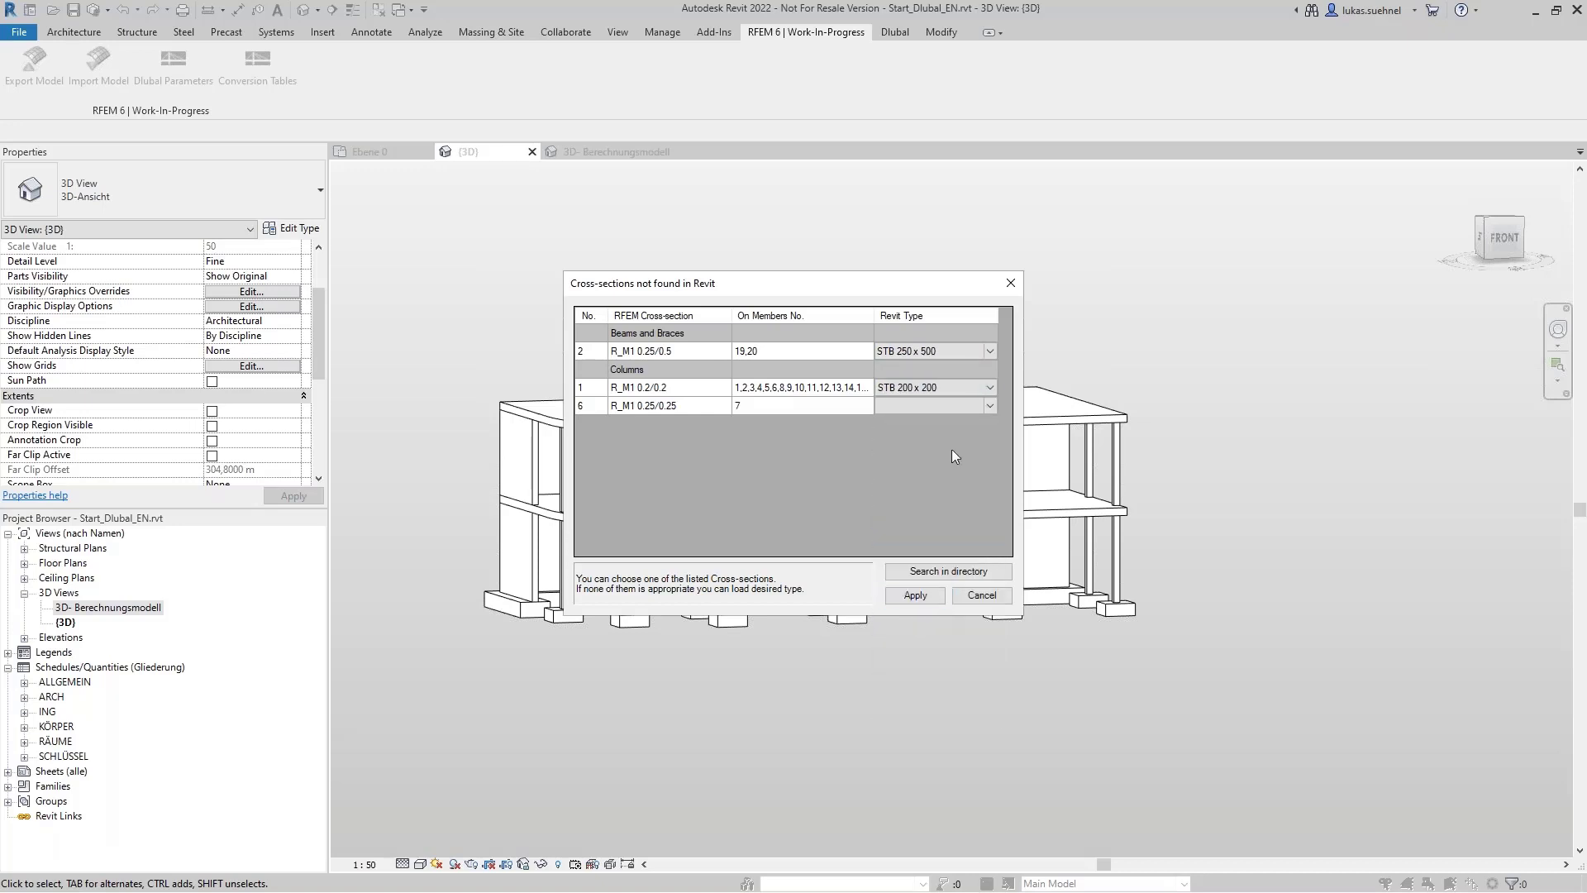
pyautogui.click(990, 405)
pyautogui.scroll(-5, 963, 591)
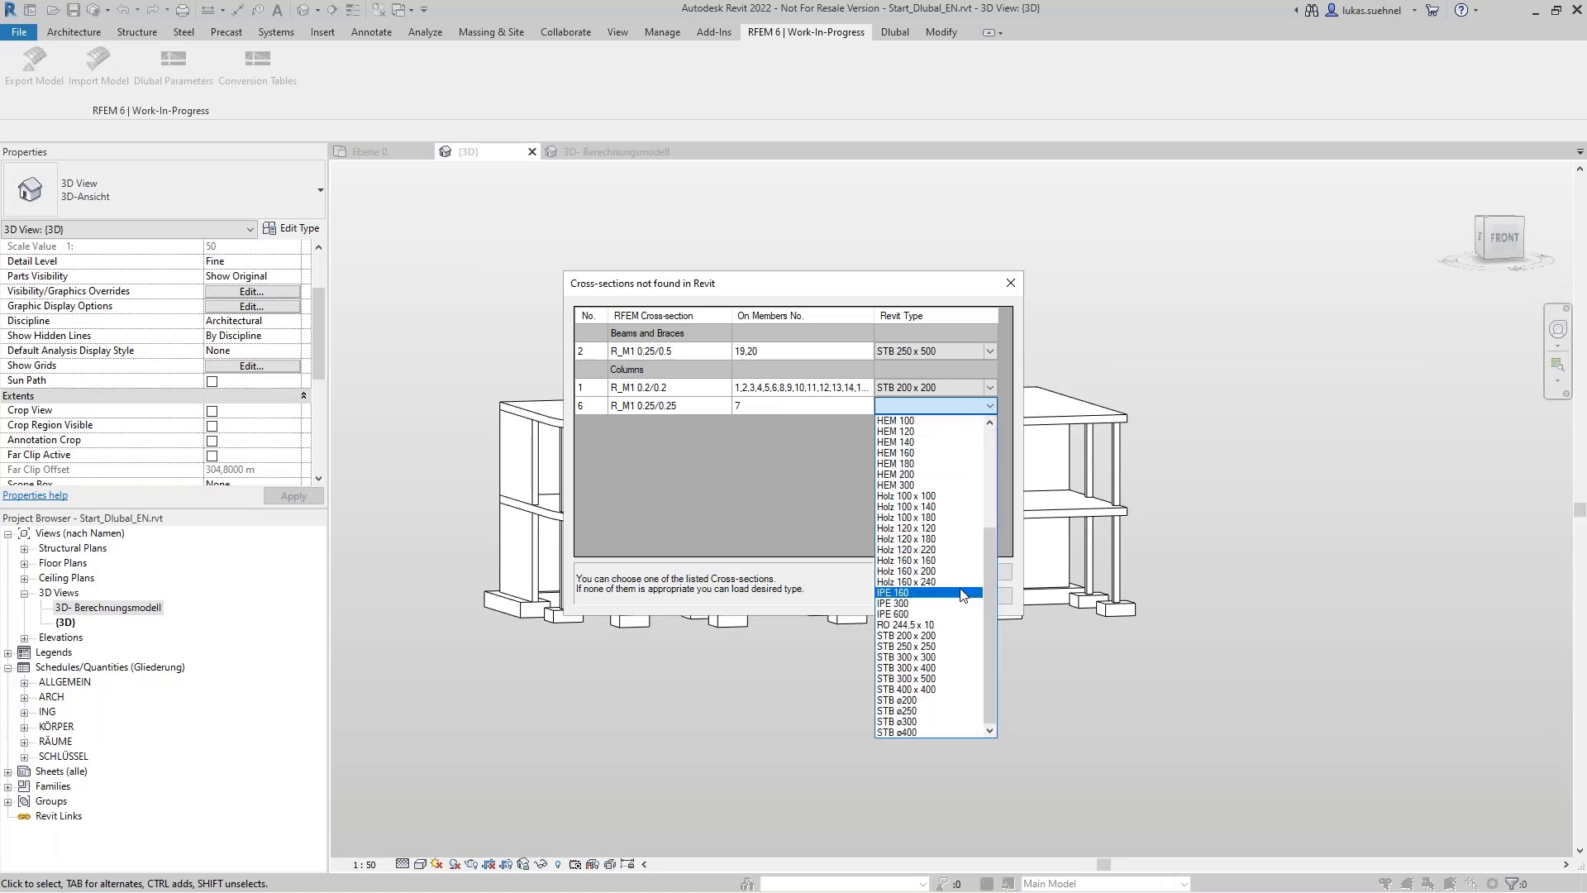
pyautogui.click(931, 645)
pyautogui.click(914, 595)
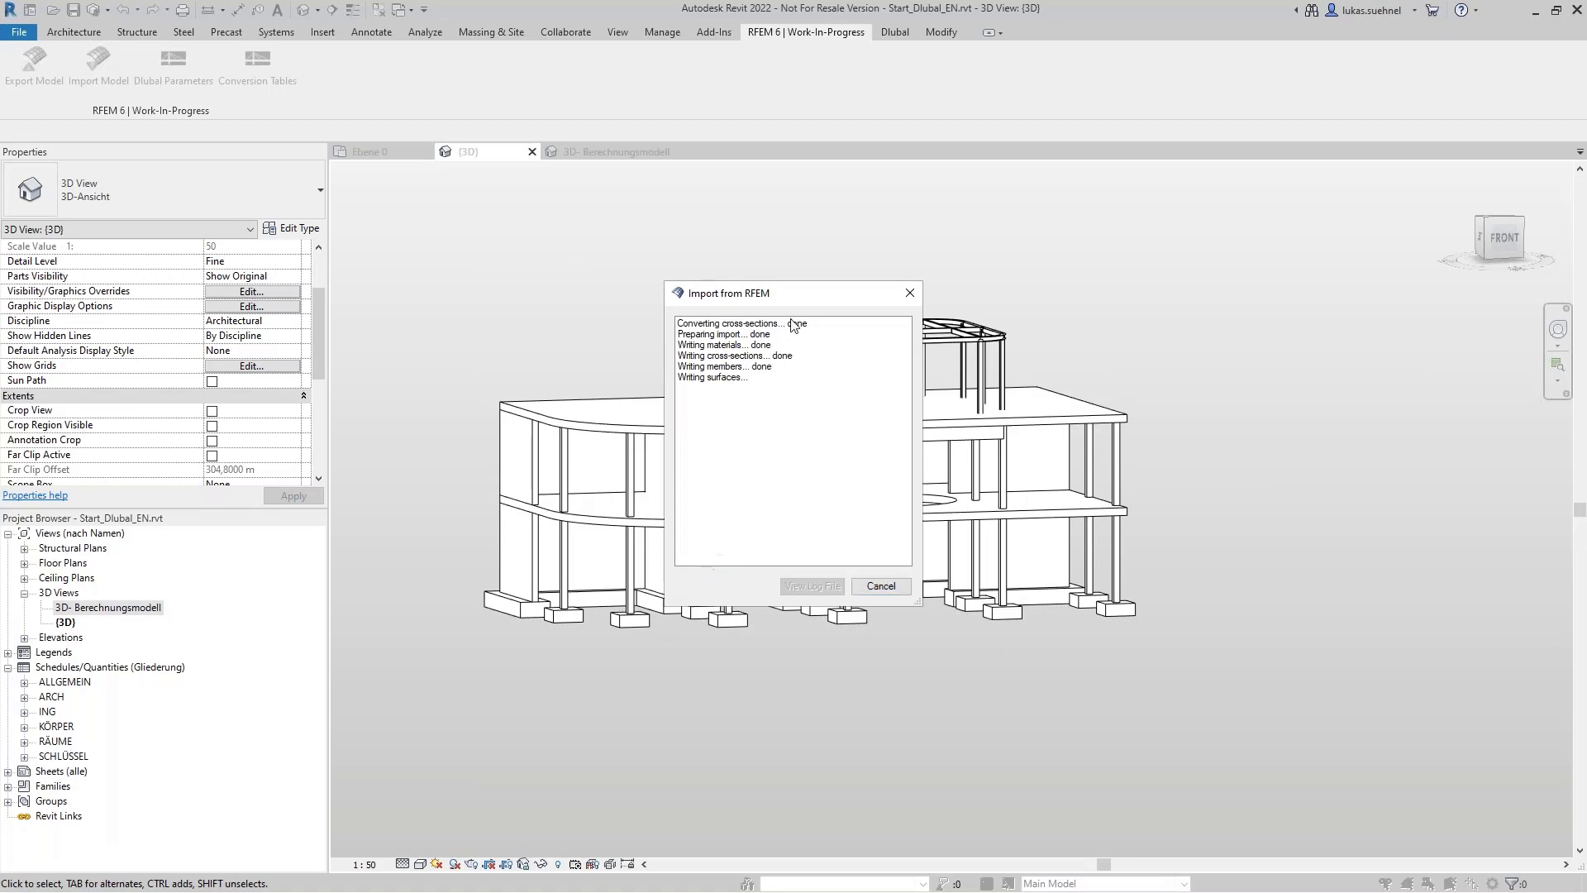
pyautogui.moveTo(799, 299); pyautogui.dragTo(1087, 343)
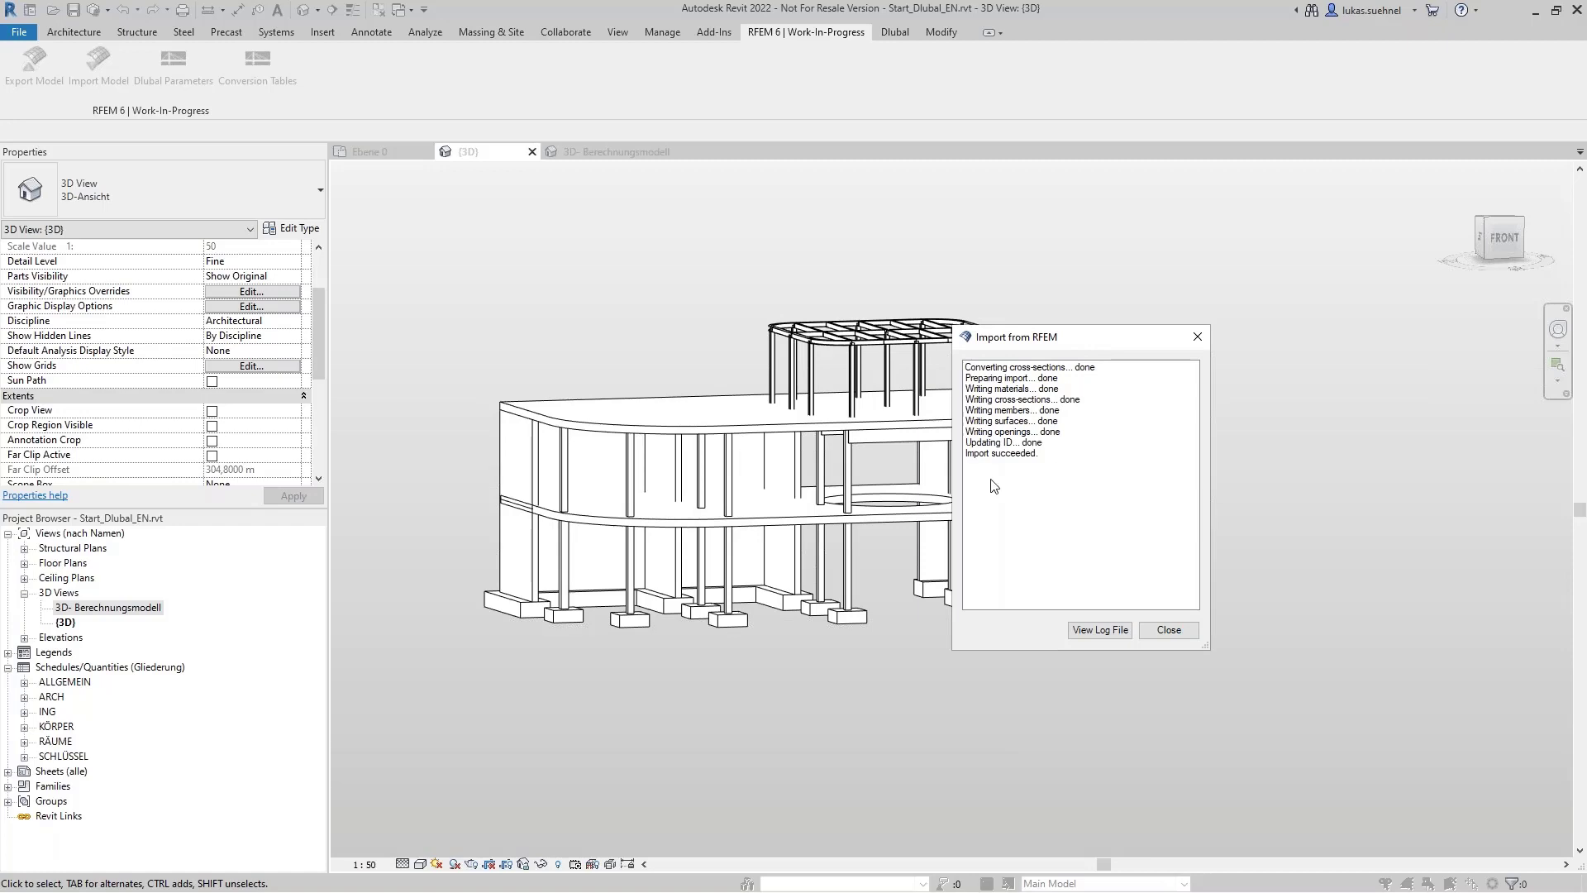
pyautogui.click(1169, 630)
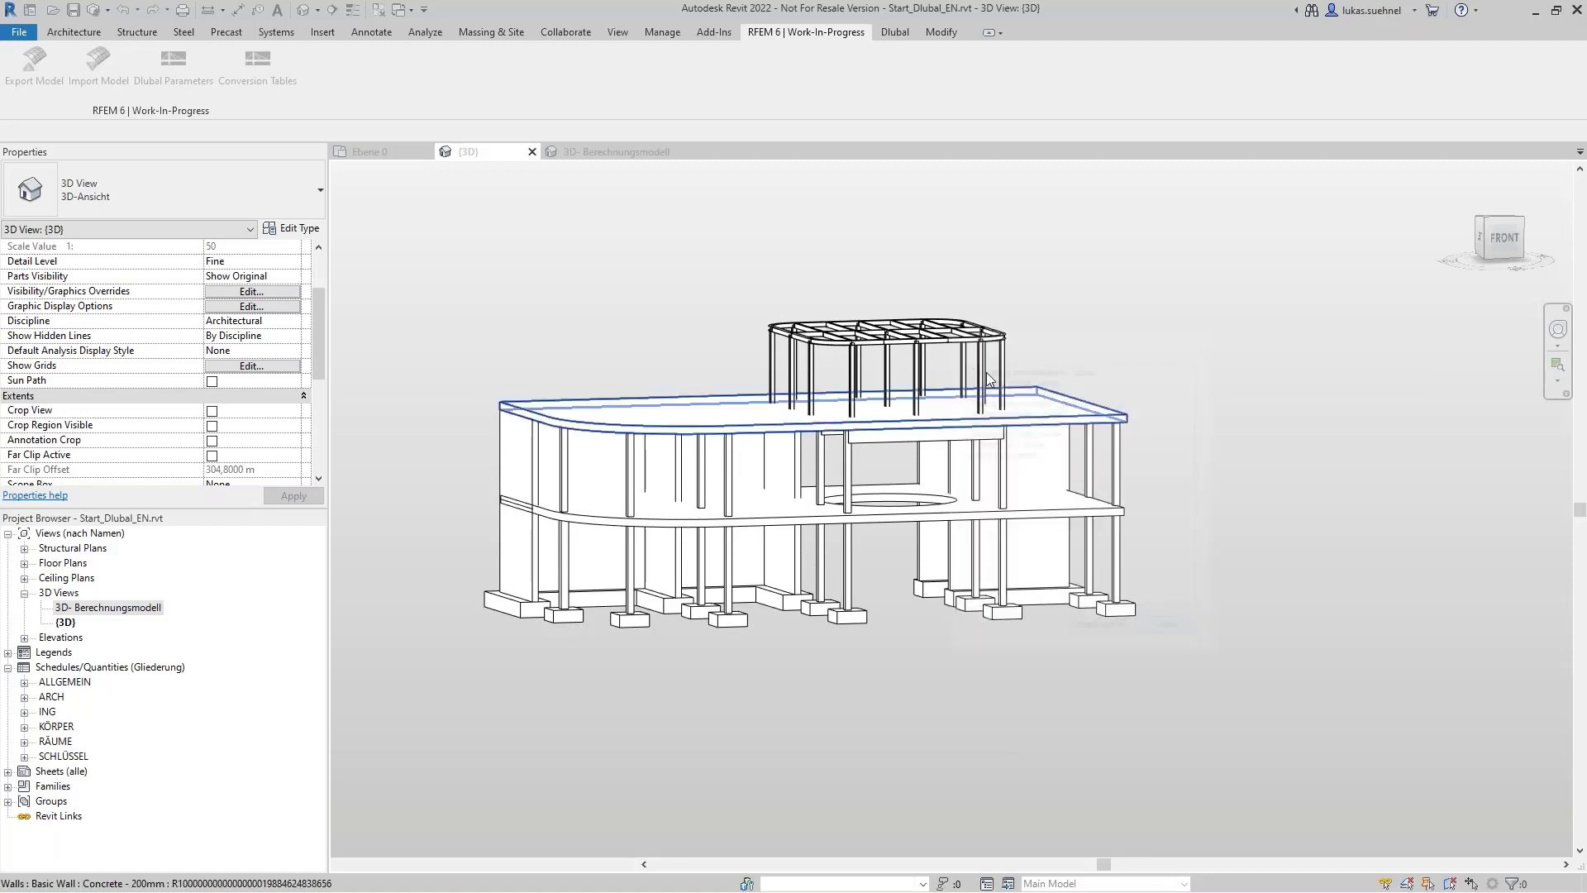
# Inspect the updated roof framing from above and check the type of the modified ground-floor column
pyautogui.scroll(3, 884, 299)
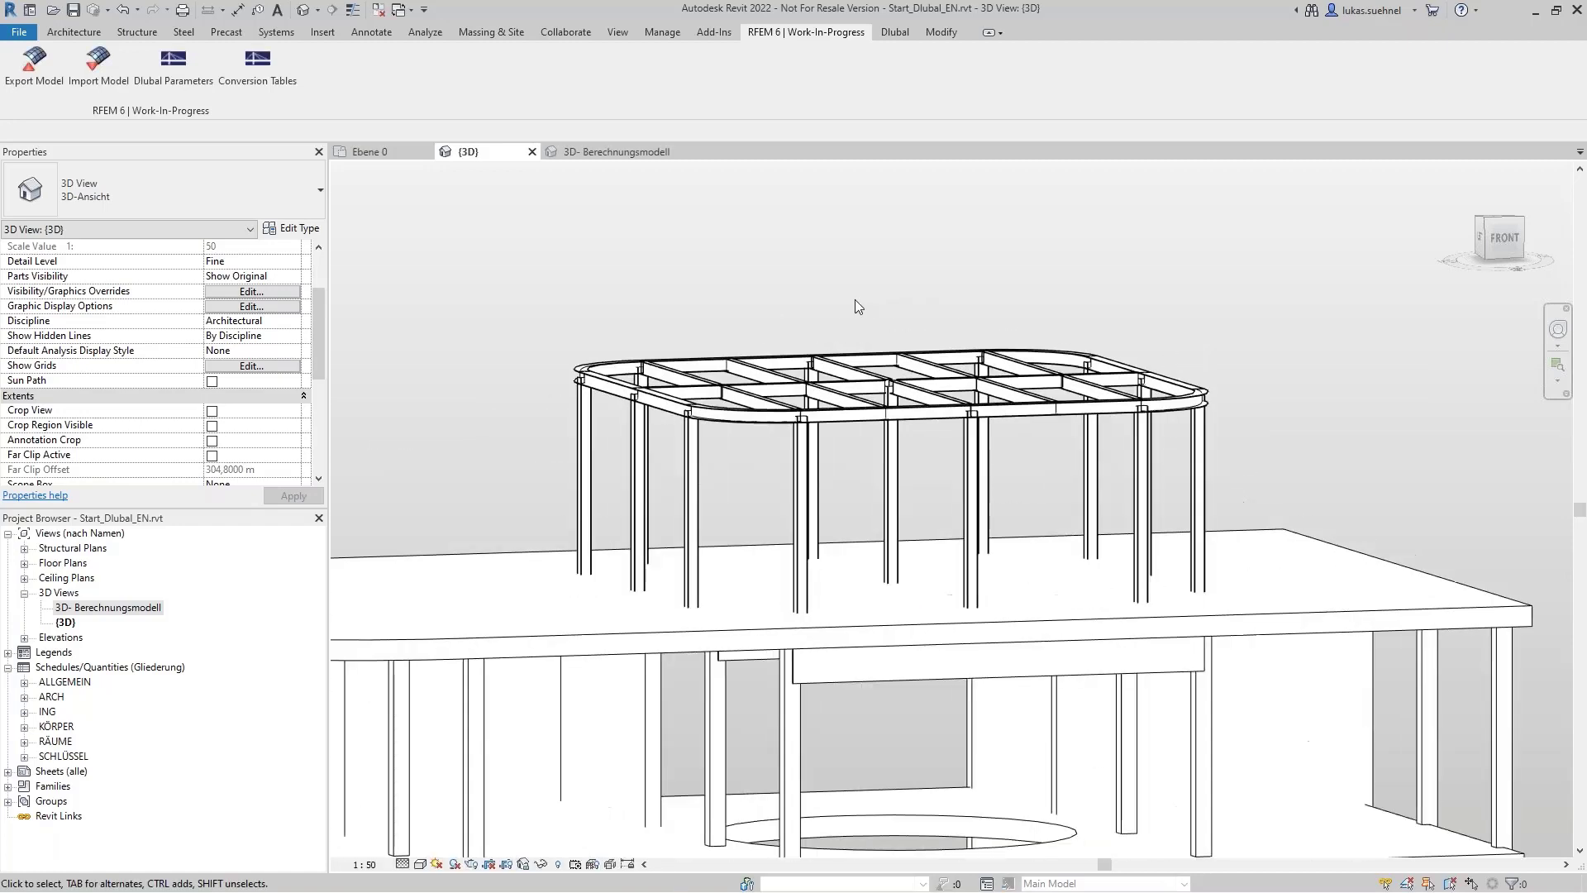
pyautogui.keyDown('shift'); pyautogui.moveTo(827, 306); pyautogui.dragTo(818, 376, button='middle'); pyautogui.keyUp('shift')
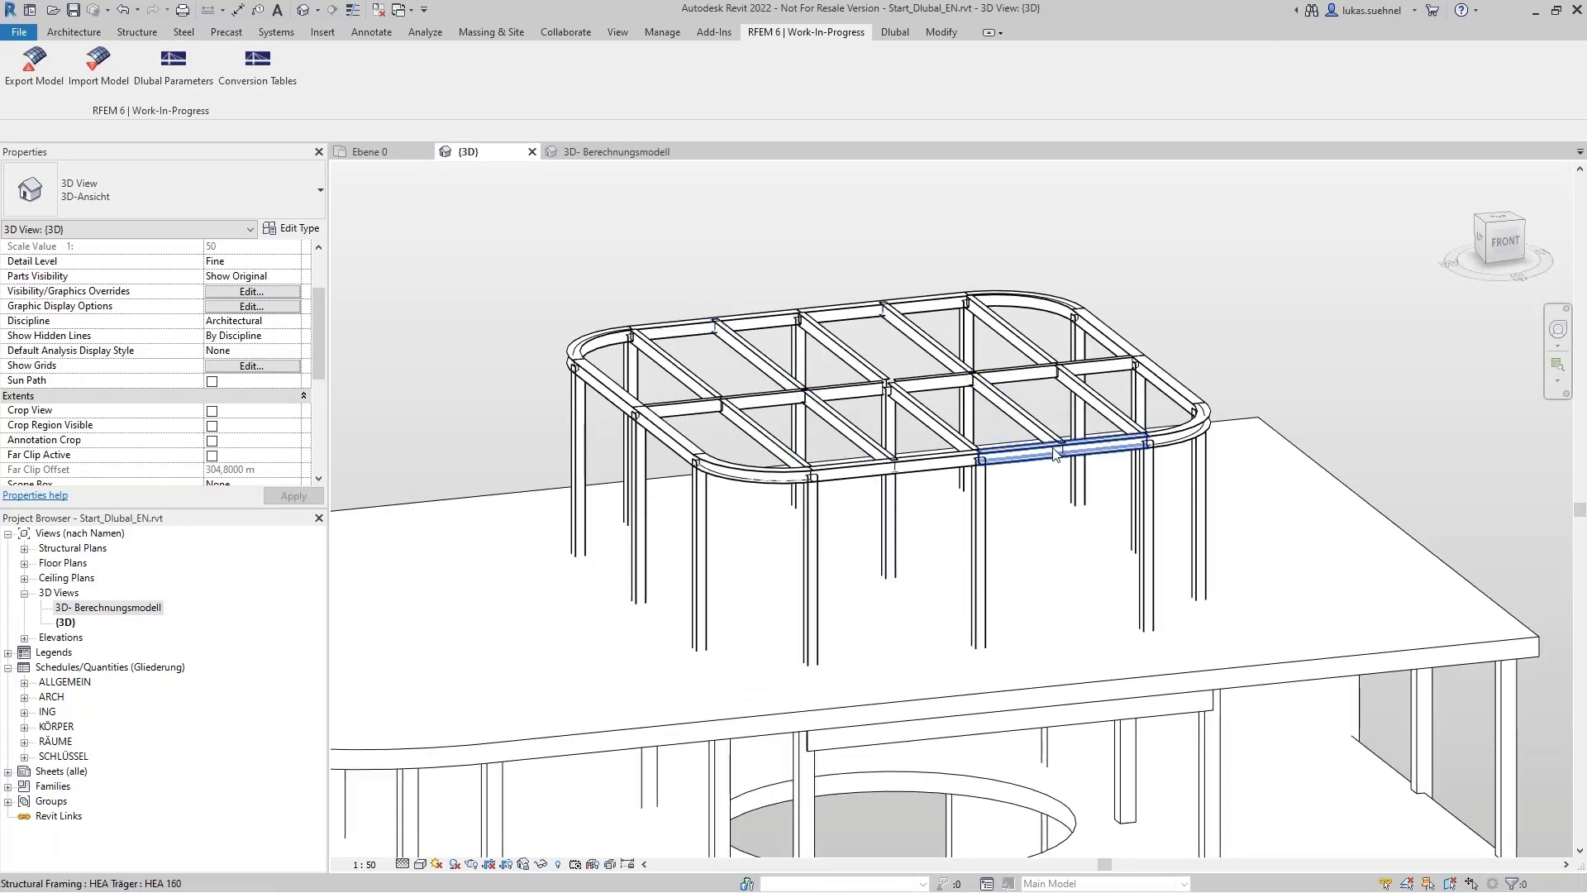
pyautogui.scroll(-3, 1136, 268)
pyautogui.scroll(-2, 1137, 268)
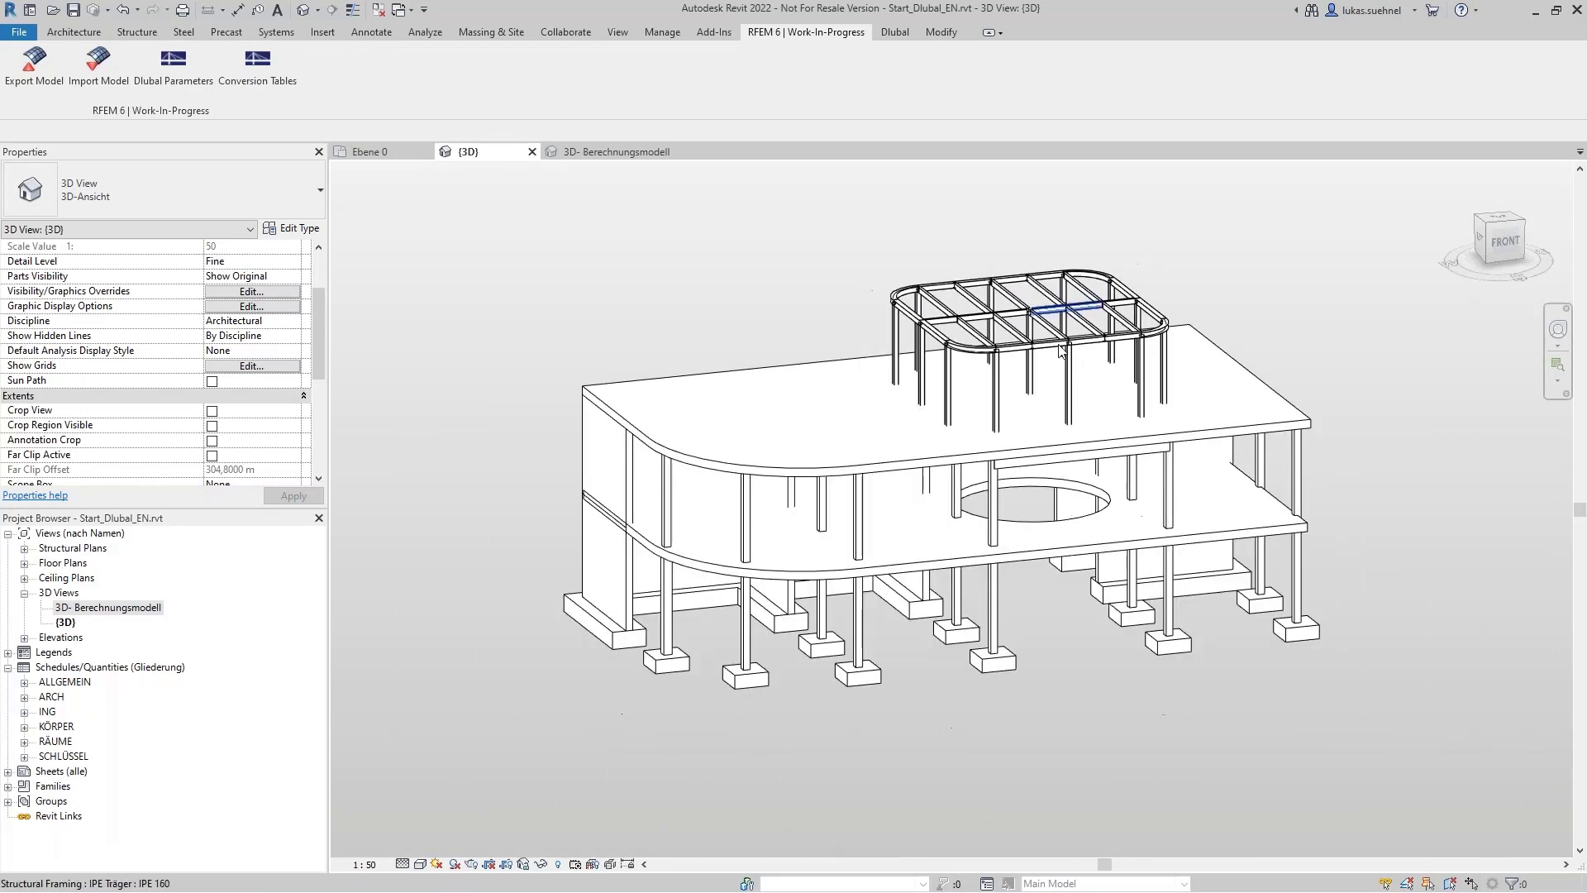
pyautogui.keyDown('shift'); pyautogui.moveTo(760, 752); pyautogui.dragTo(687, 626, button='middle'); pyautogui.keyUp('shift')
pyautogui.click(687, 625)
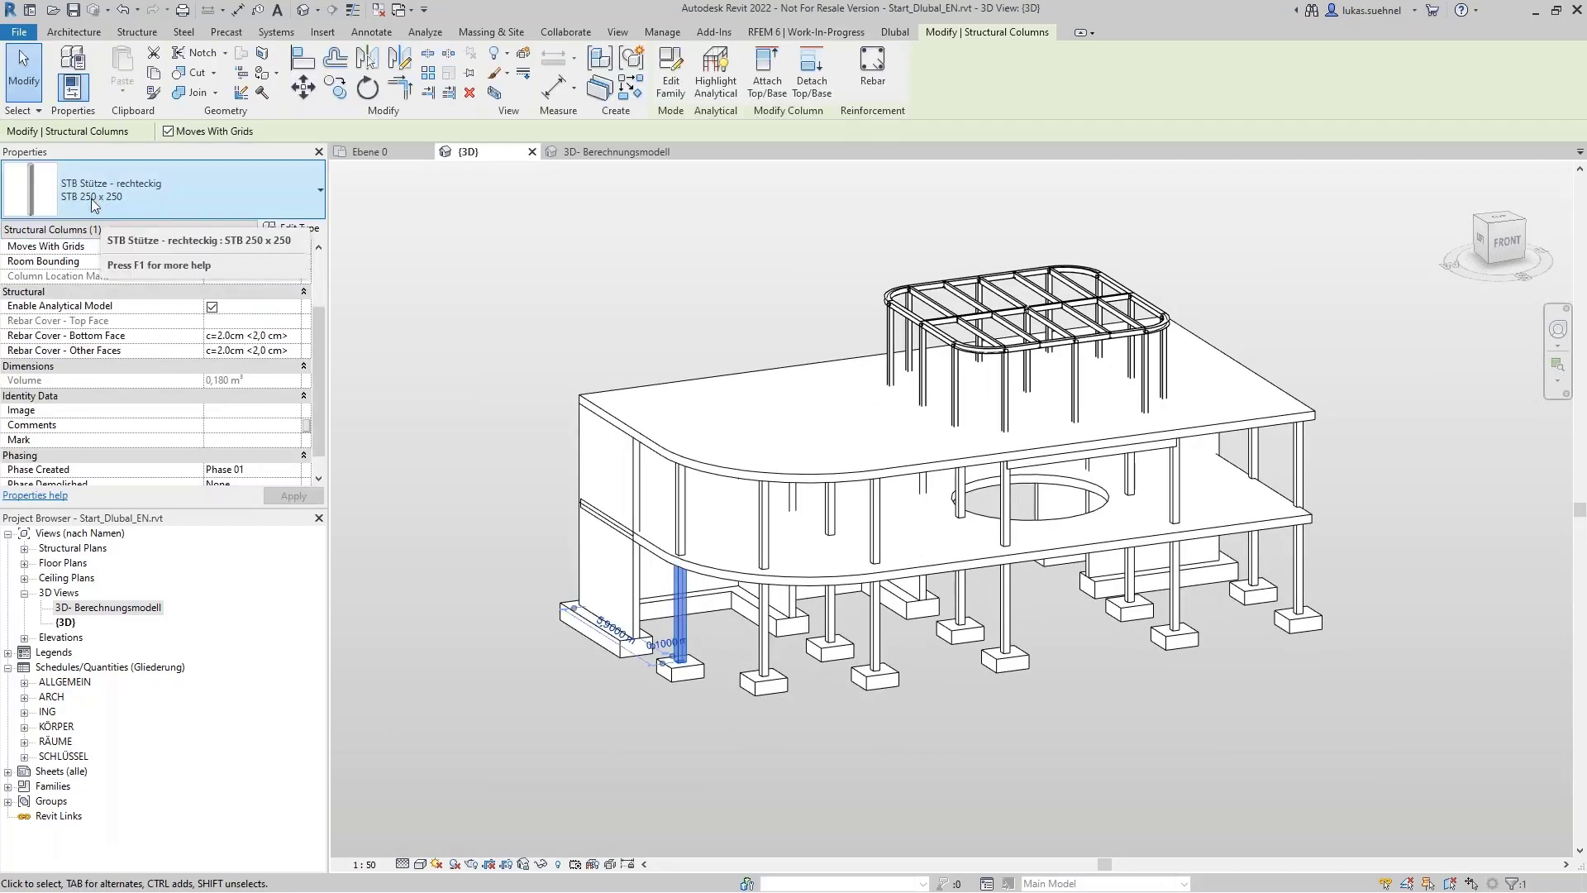
pyautogui.click(493, 440)
# Delete all elements of the building model, including slabs, columns, walls, foundations and roof framing, from the 3D view
pyautogui.keyDown('shift'); pyautogui.moveTo(529, 451); pyautogui.dragTo(454, 460, button='middle'); pyautogui.keyUp('shift')
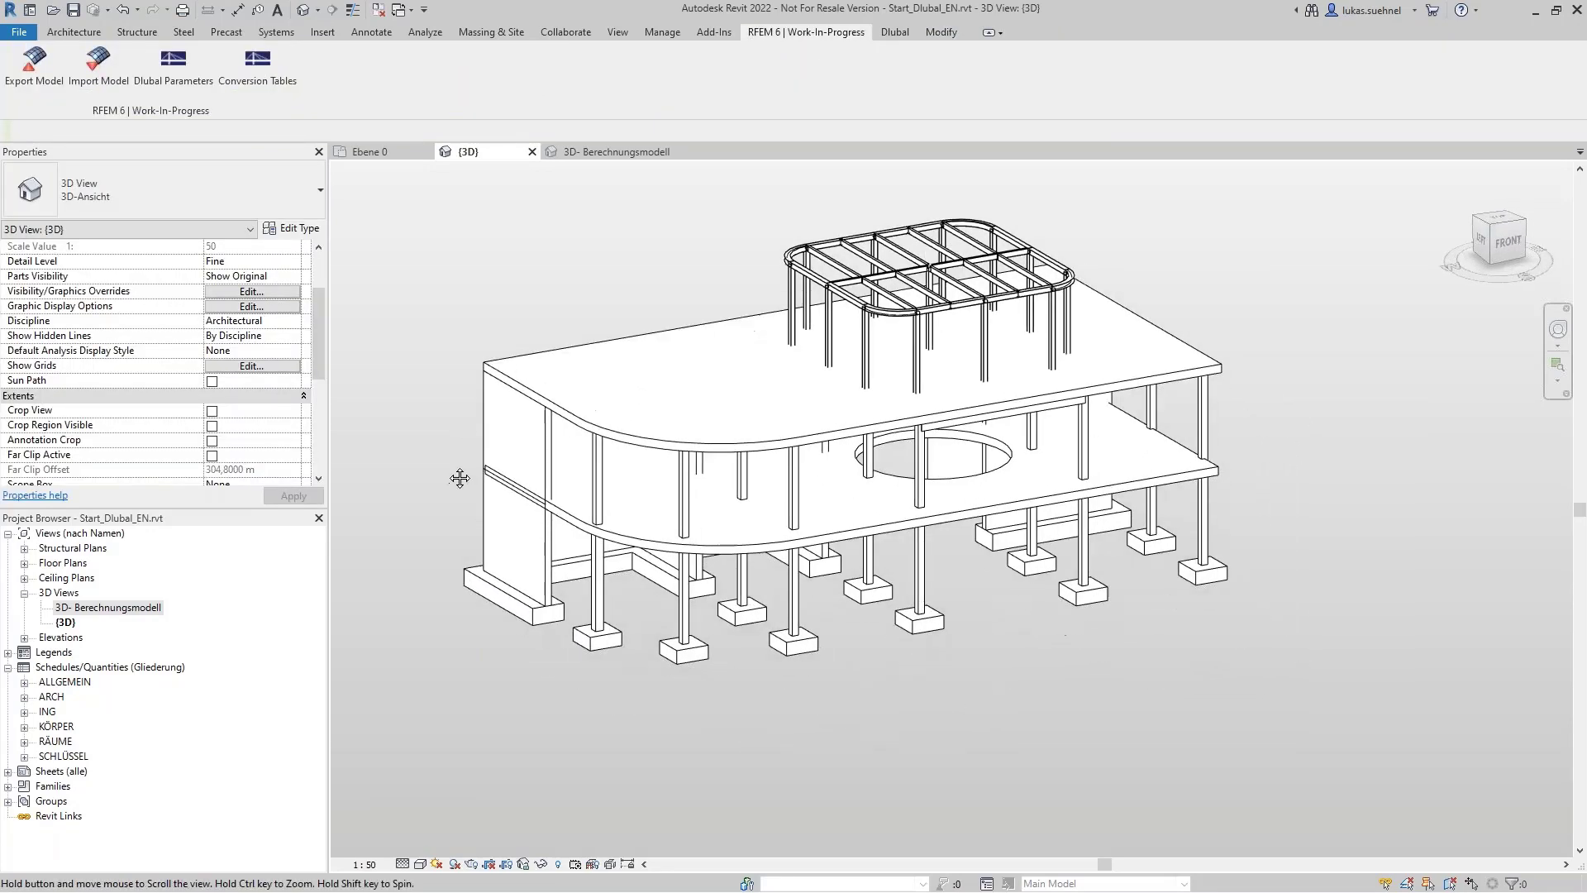
pyautogui.moveTo(449, 333); pyautogui.dragTo(462, 424, button='middle')
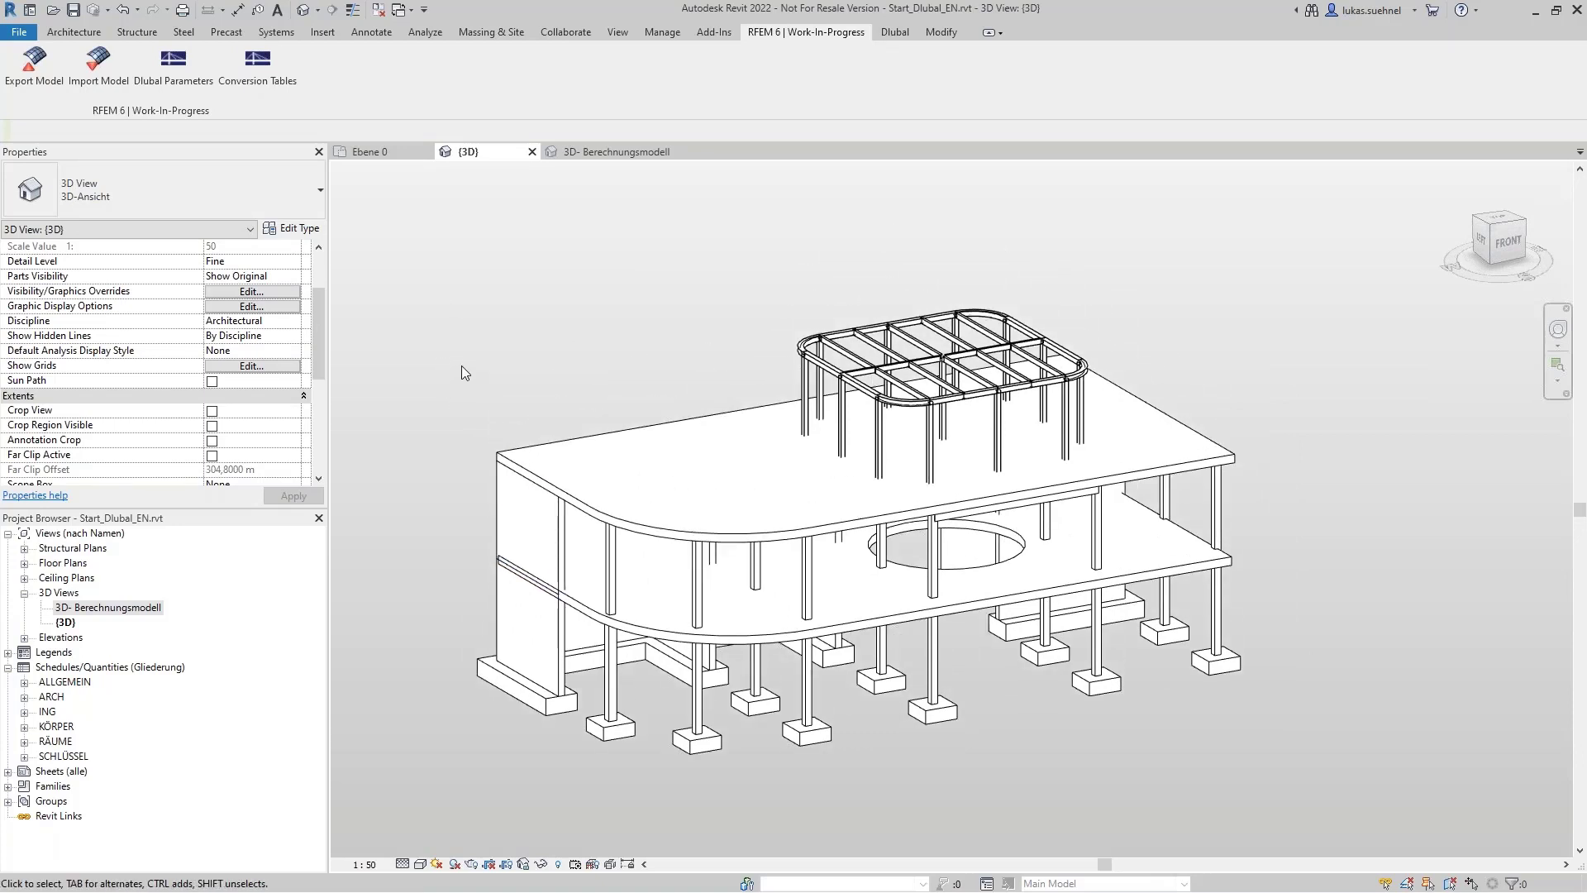
pyautogui.scroll(-3, 461, 366)
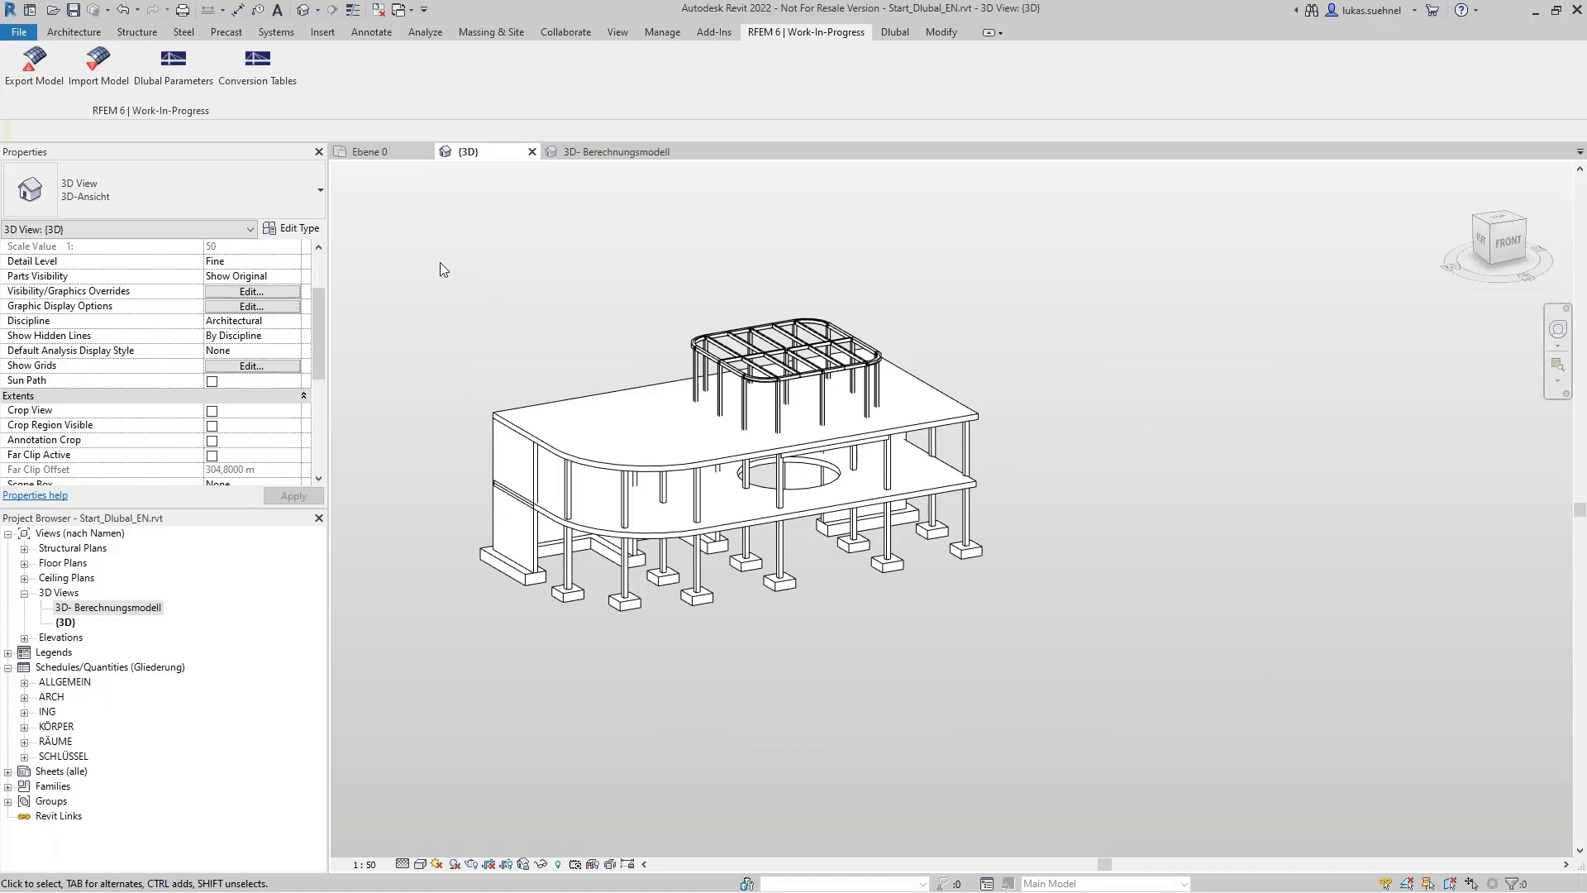
pyautogui.moveTo(439, 269); pyautogui.dragTo(1016, 620)
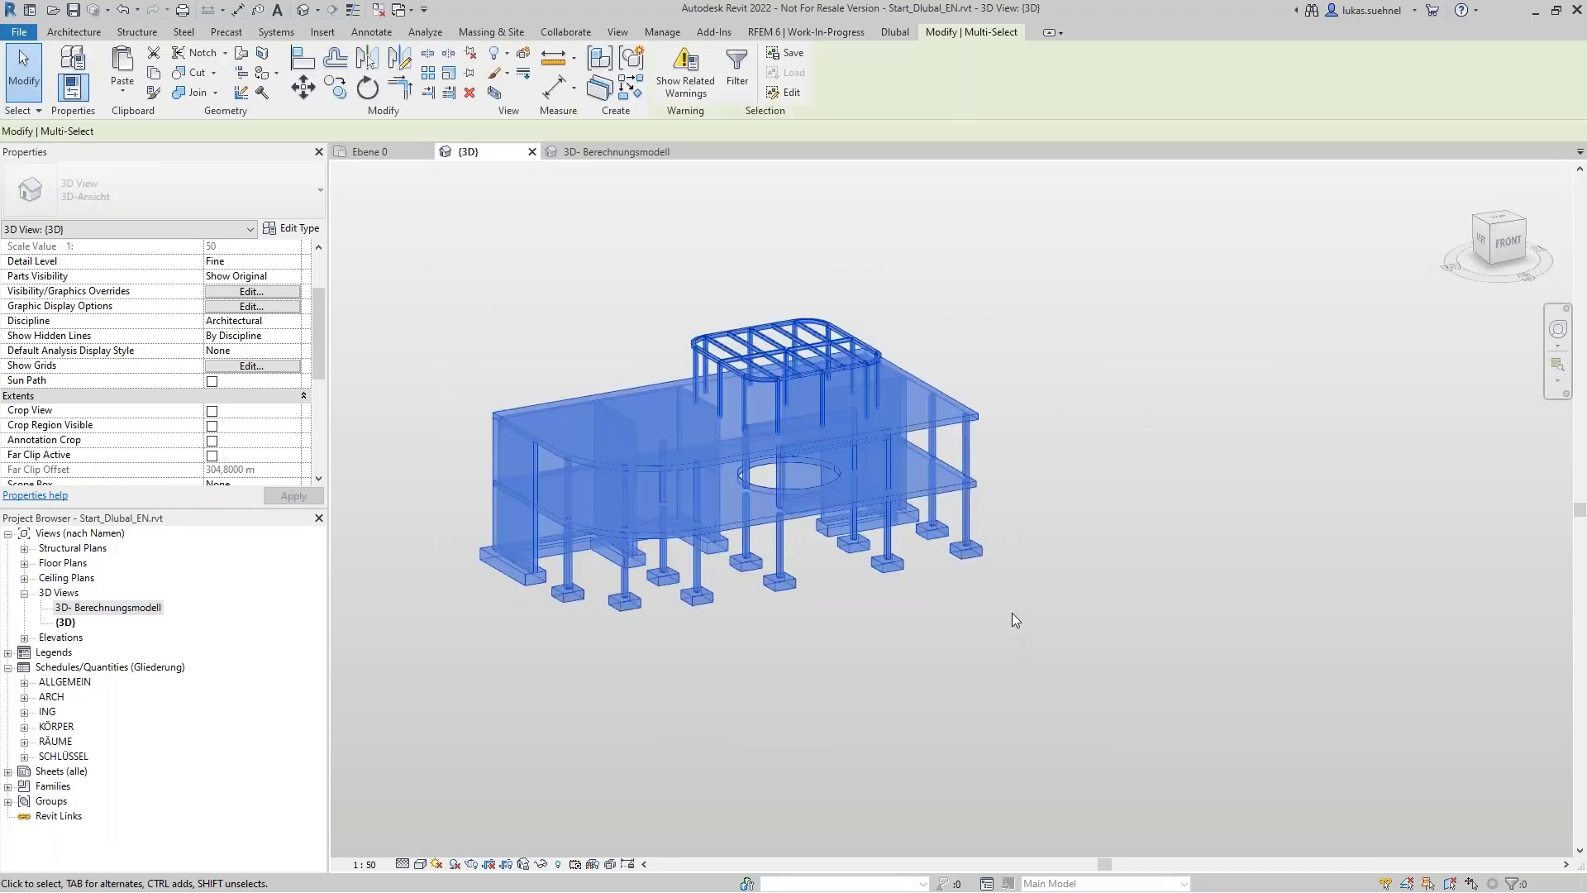
pyautogui.press('Delete')
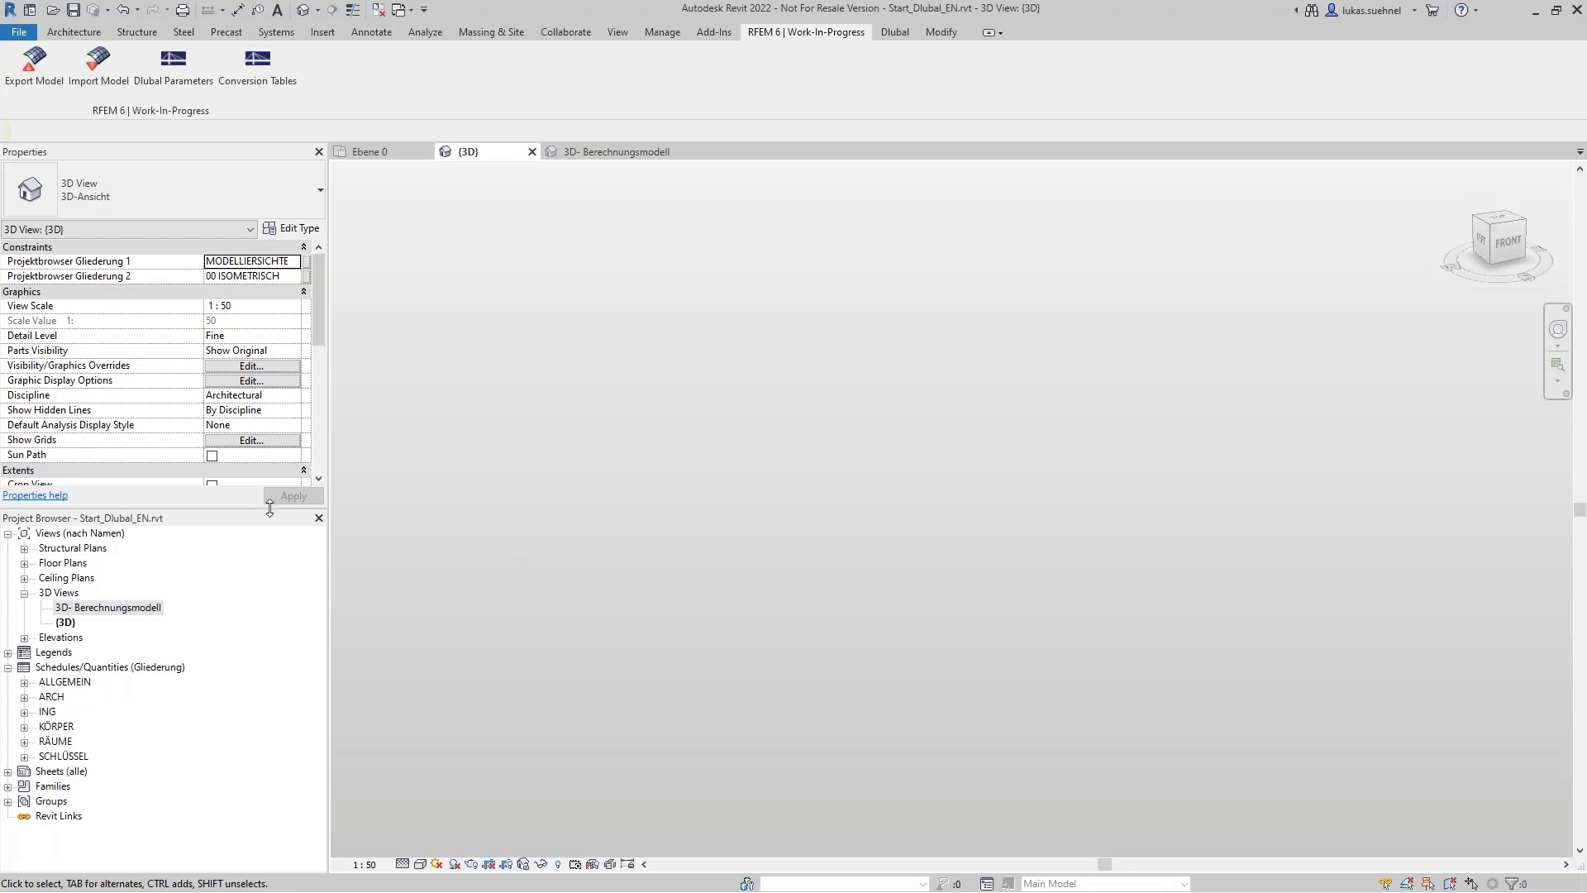
# Start the model import from RFEM 6 with Update existing structure and assign STB 250 x 500 to beam cross-section R_M1 0.25/0.5
pyautogui.click(97, 66)
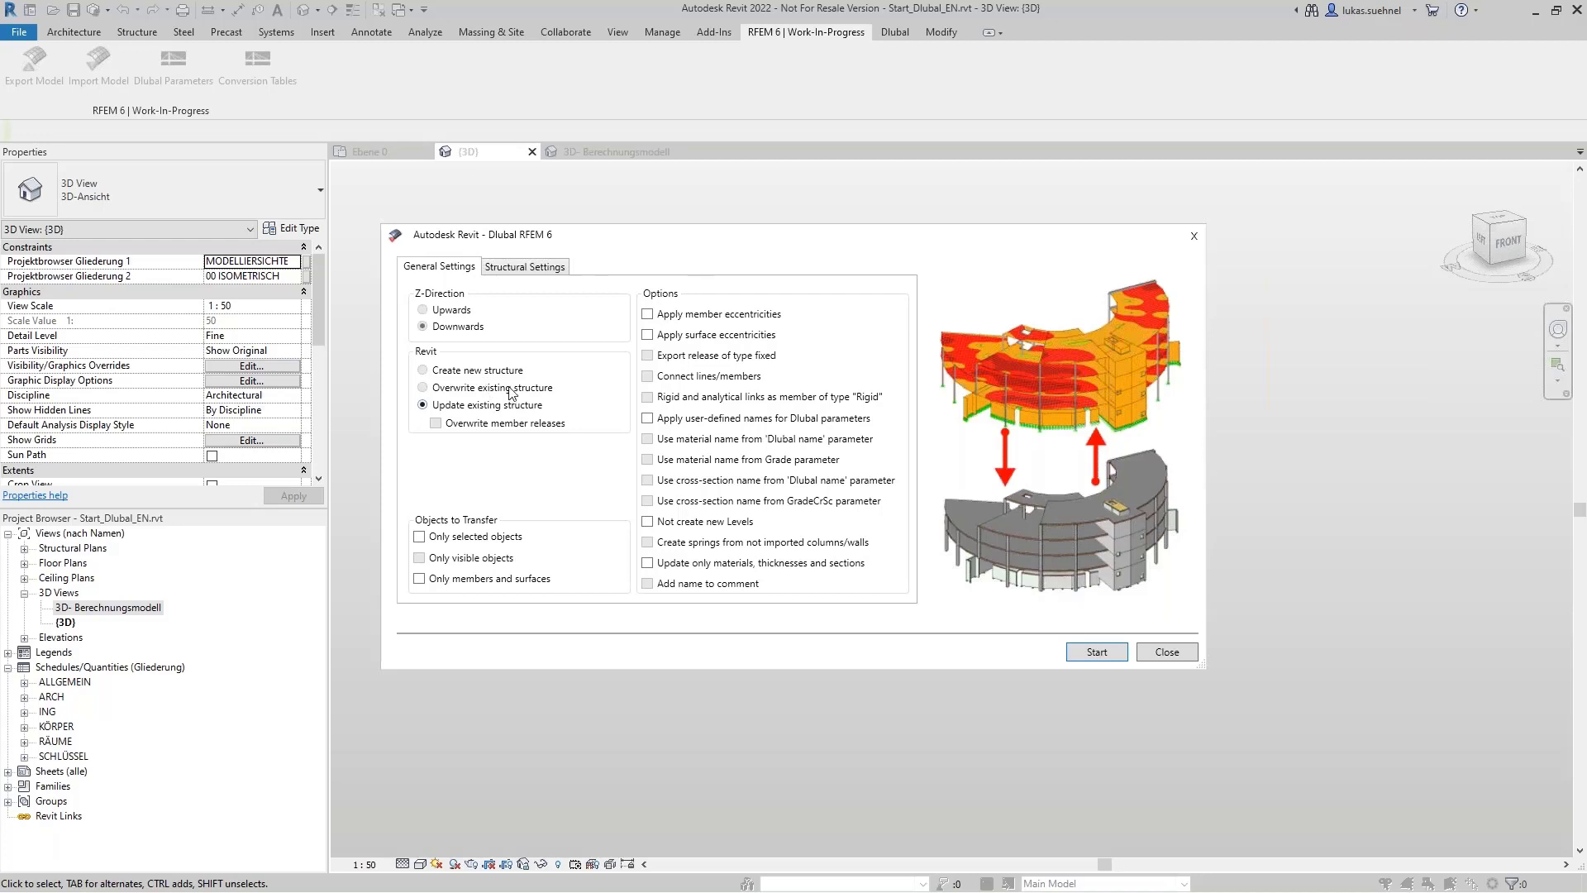
pyautogui.click(1096, 653)
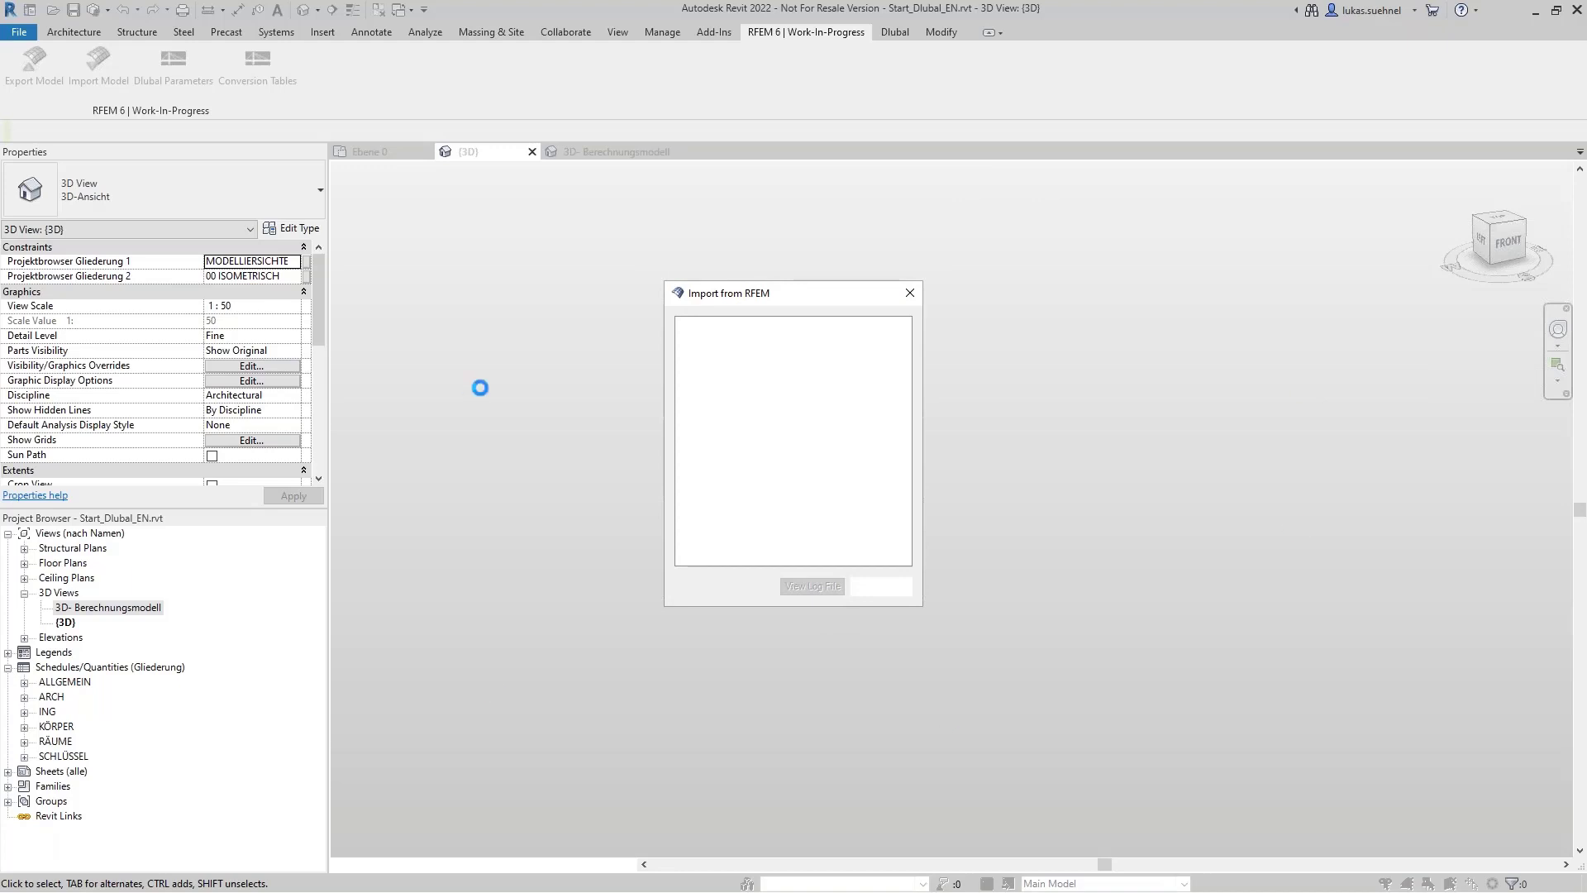
pyautogui.click(990, 350)
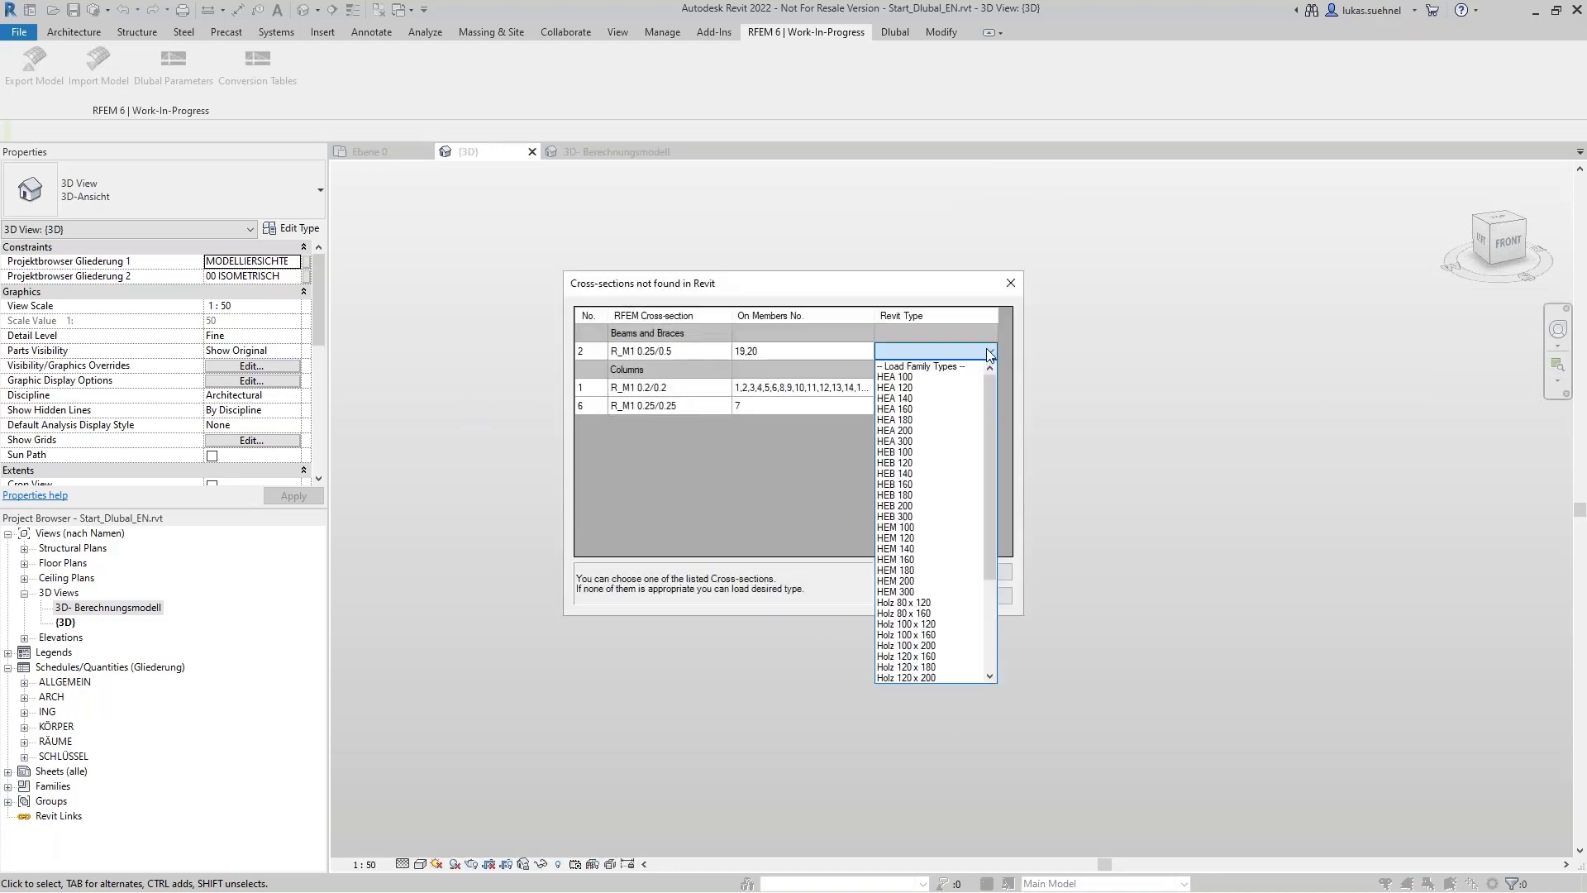
pyautogui.scroll(-4, 934, 637)
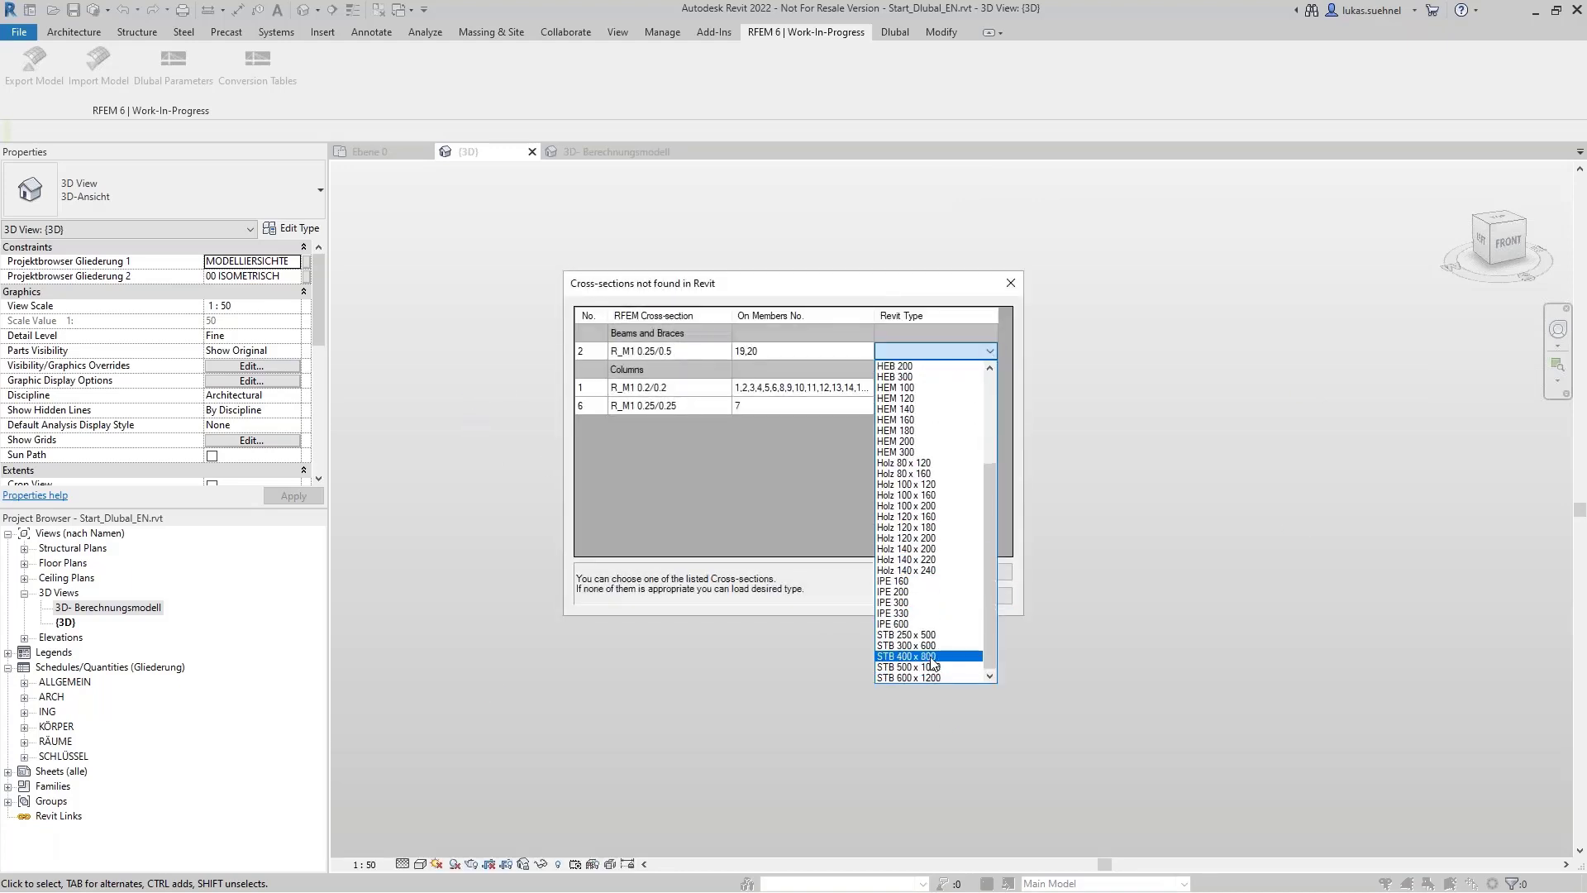
pyautogui.click(933, 635)
# Map column section R_M1 0.2/0.2 to STB 200 x 200 and R_M1 0.25/0.25 to its matching STB type, and complete the import
pyautogui.click(939, 388)
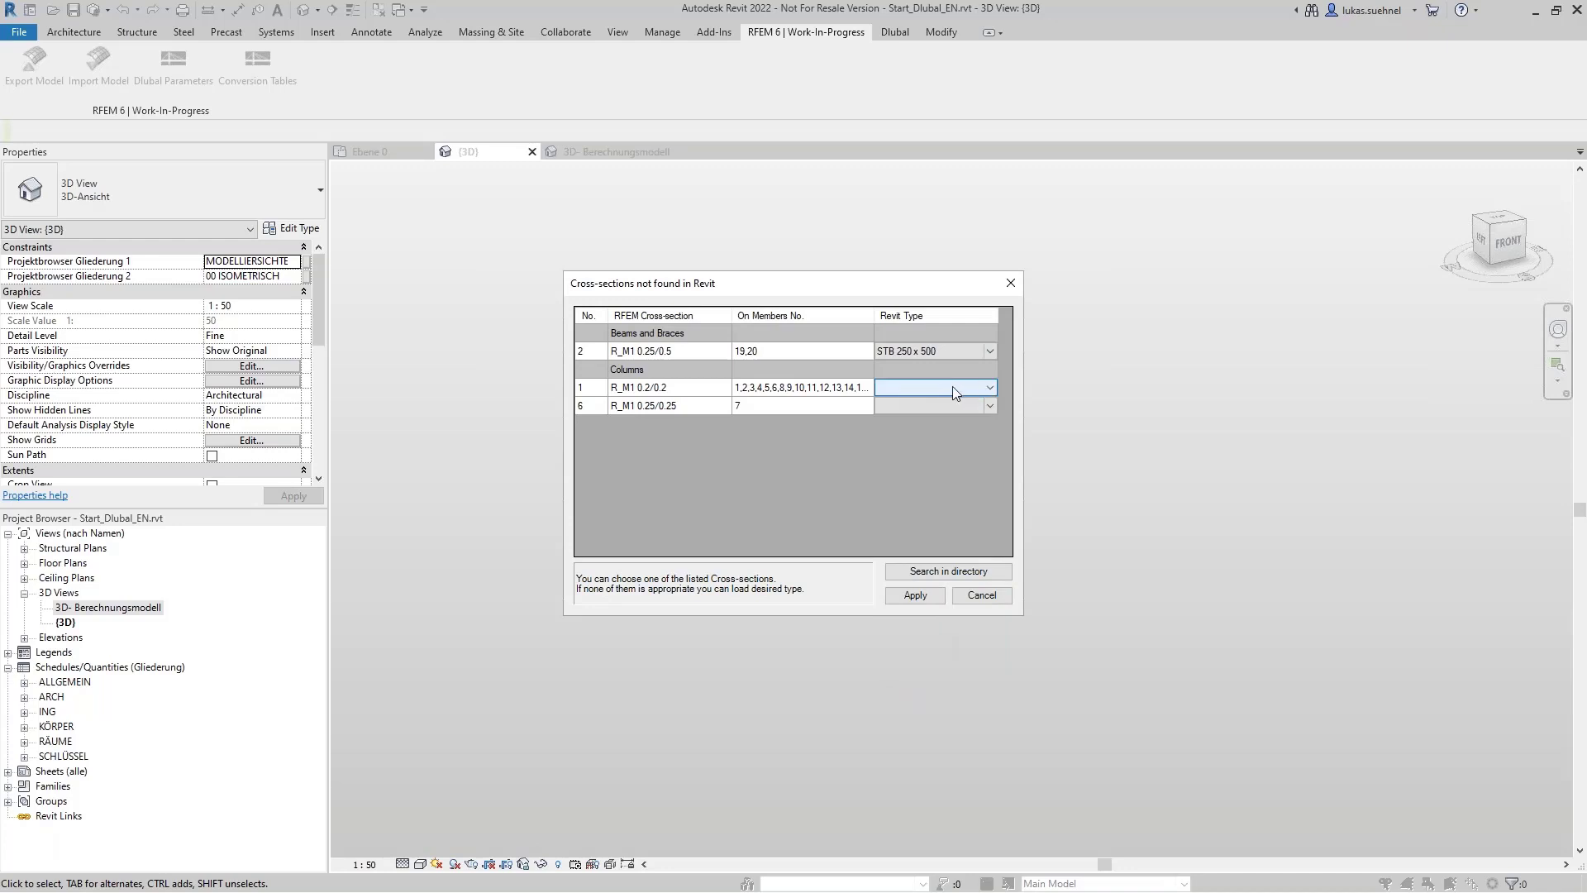
pyautogui.click(989, 388)
pyautogui.scroll(-5, 934, 562)
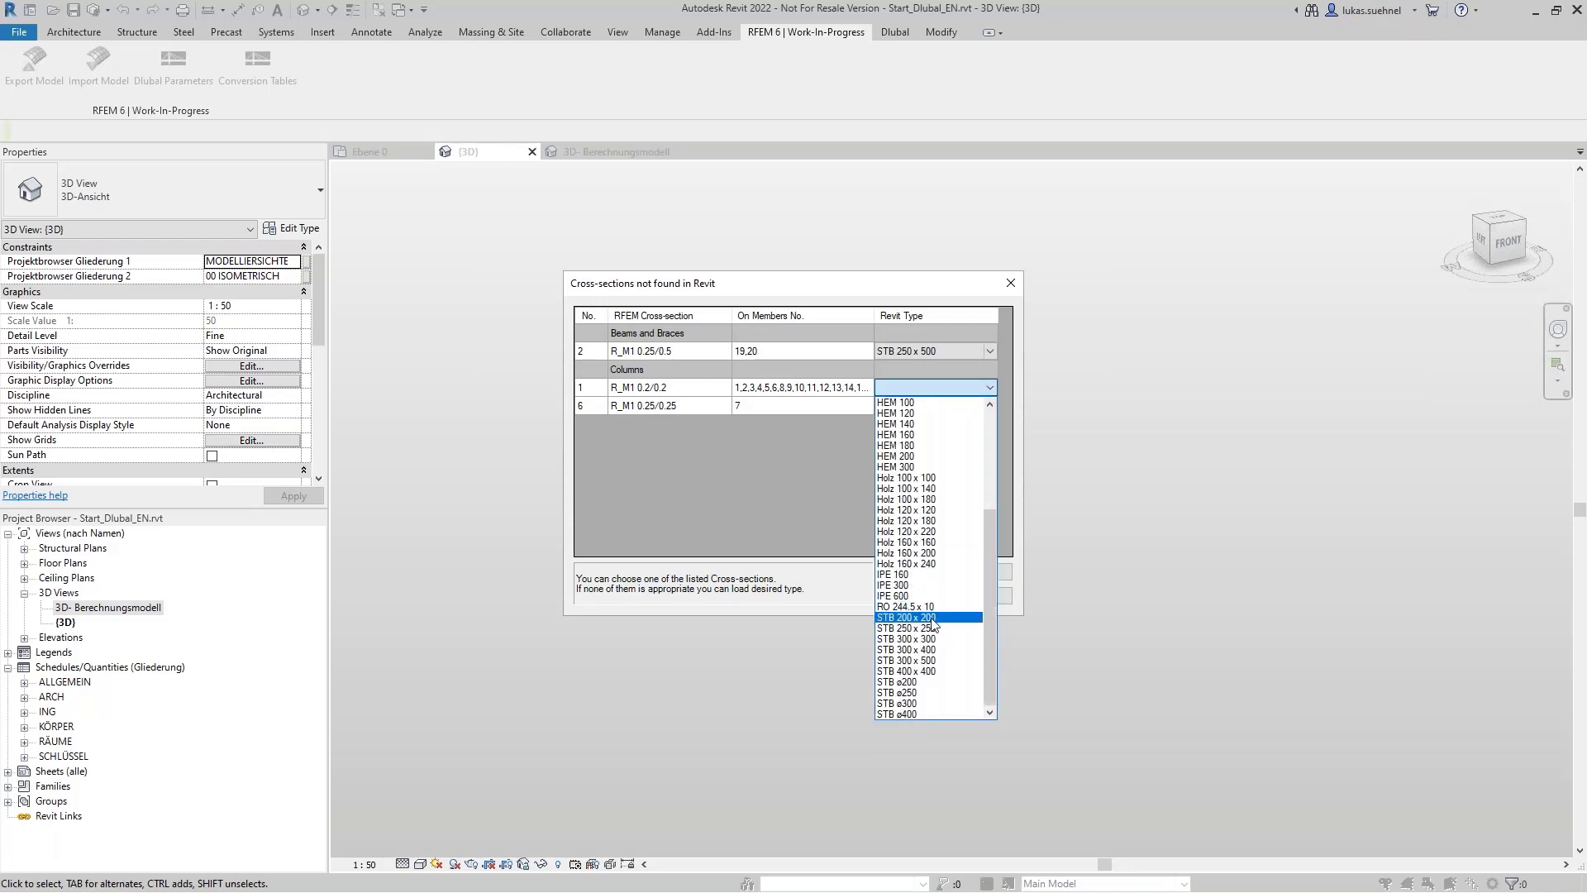
pyautogui.click(932, 617)
pyautogui.click(985, 407)
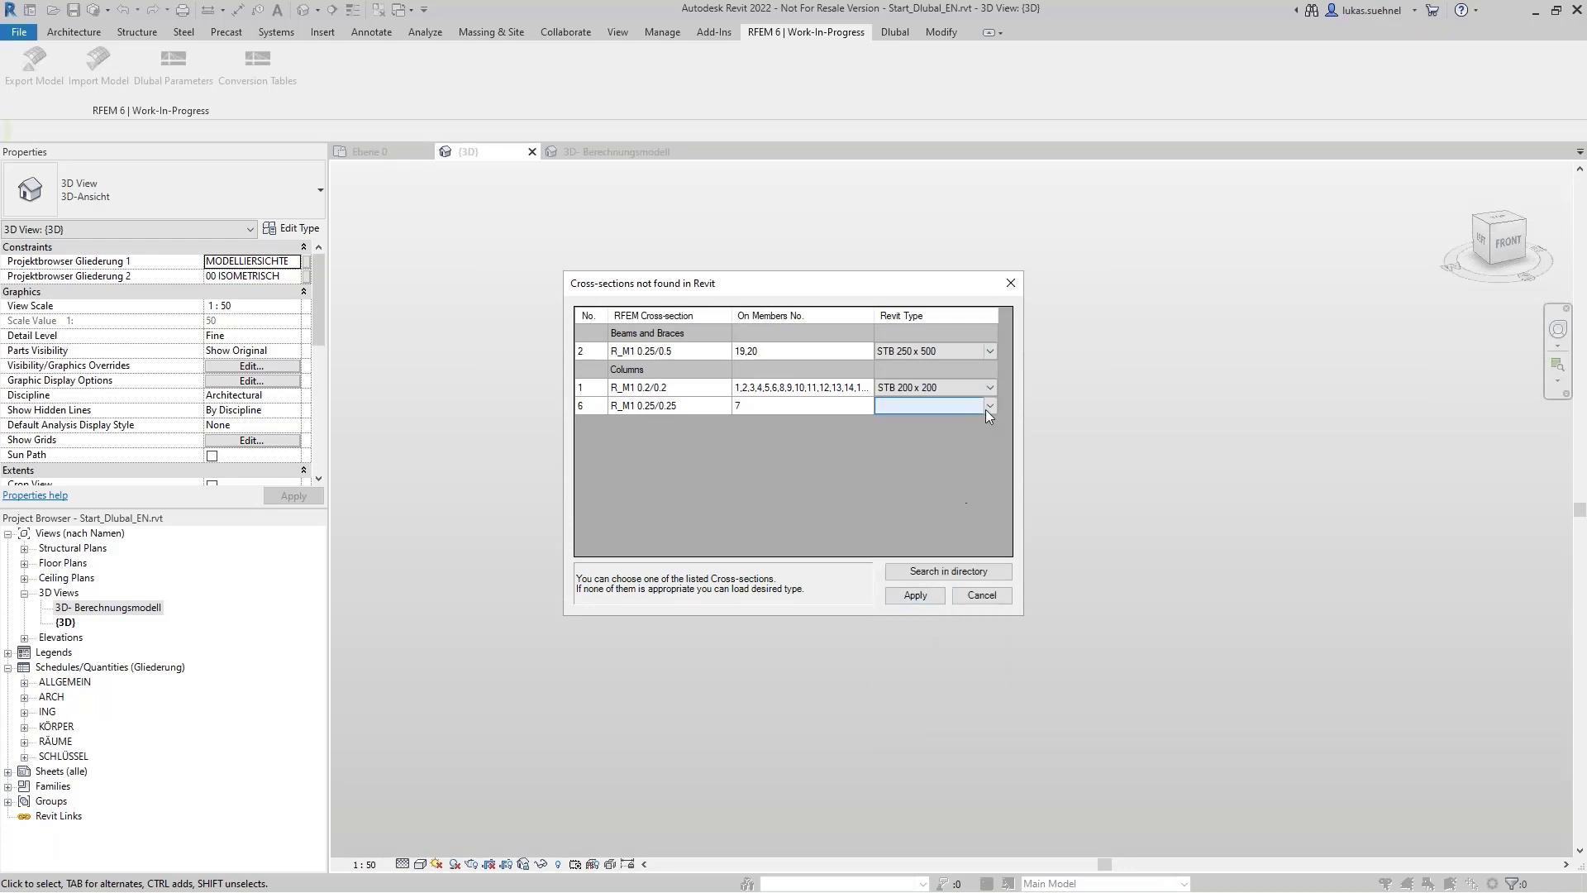
pyautogui.click(989, 406)
pyautogui.scroll(-3, 946, 508)
pyautogui.click(934, 639)
pyautogui.click(914, 595)
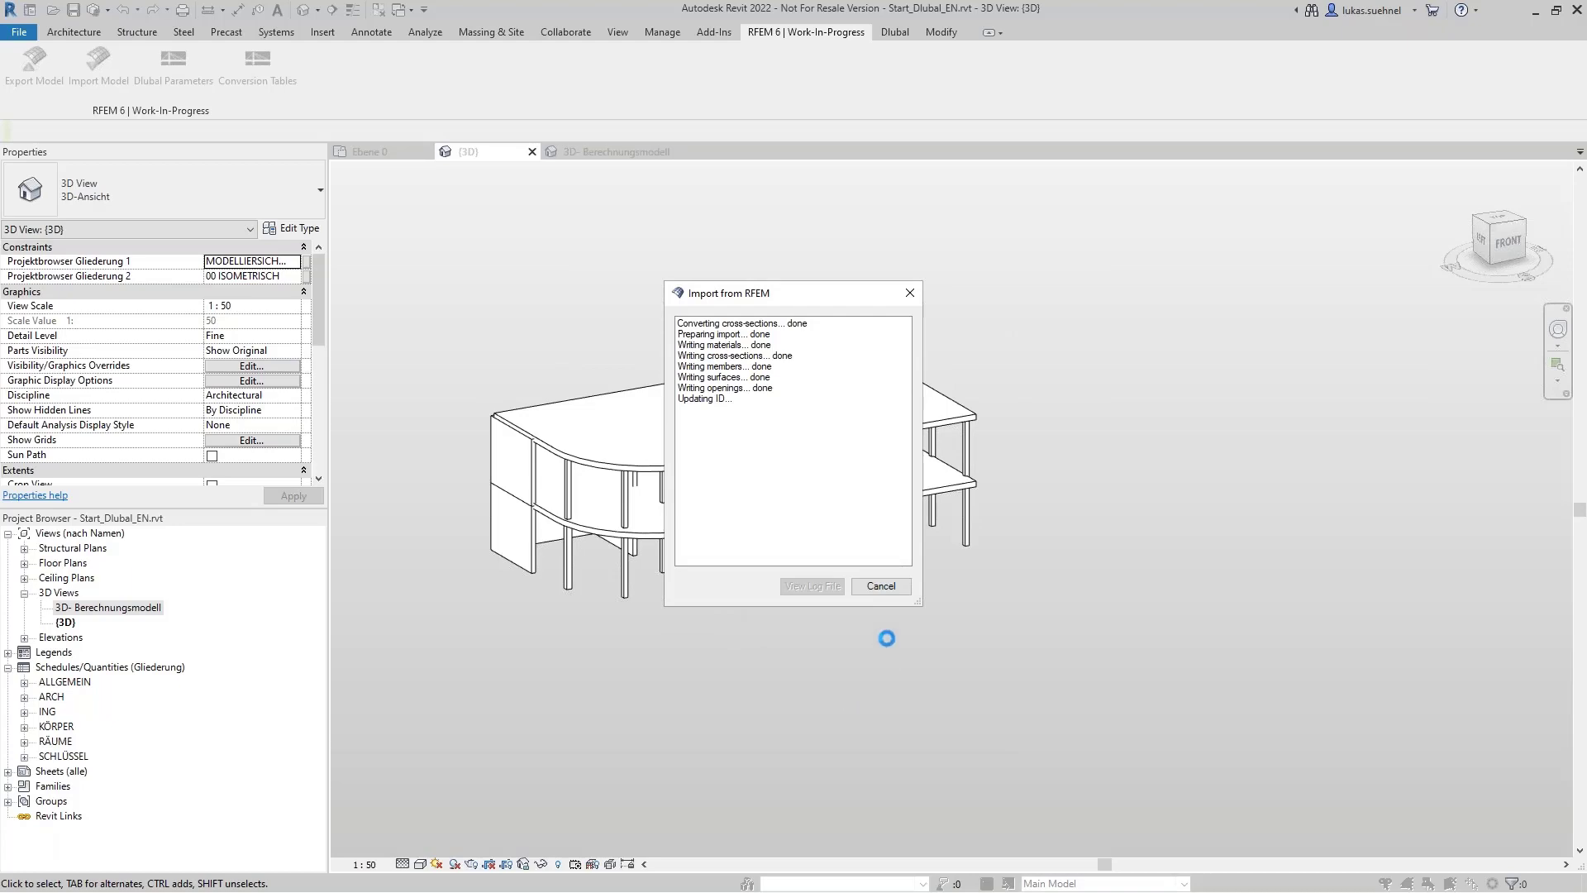
pyautogui.click(885, 587)
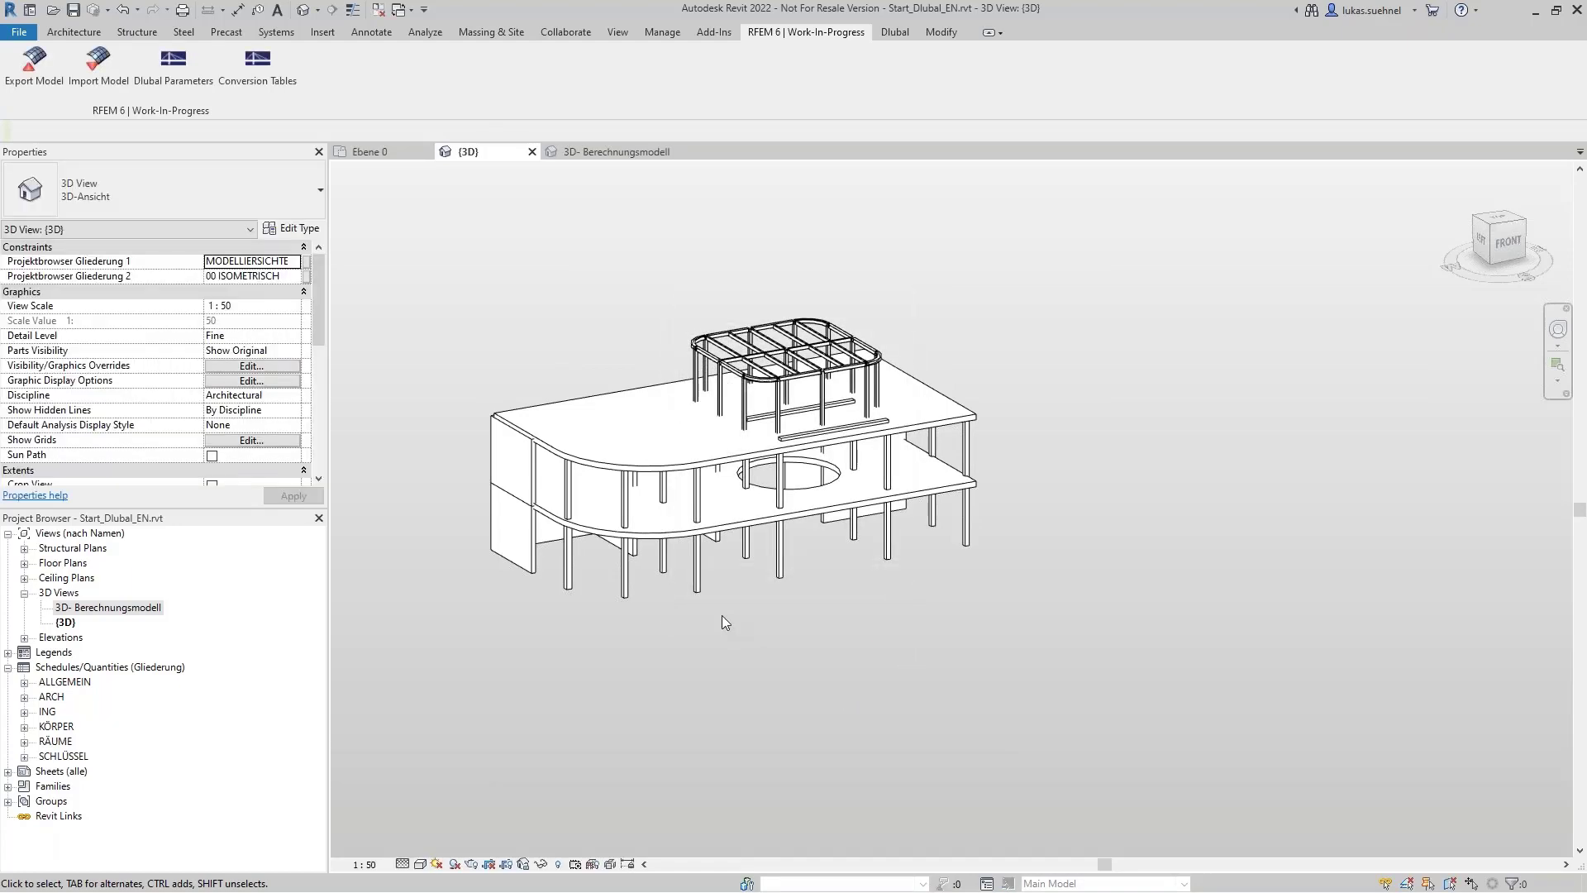
# Inspect the re-imported columns, walls, slabs and roof framing of the building in the 3D view
pyautogui.moveTo(648, 673); pyautogui.dragTo(661, 693, button='middle')
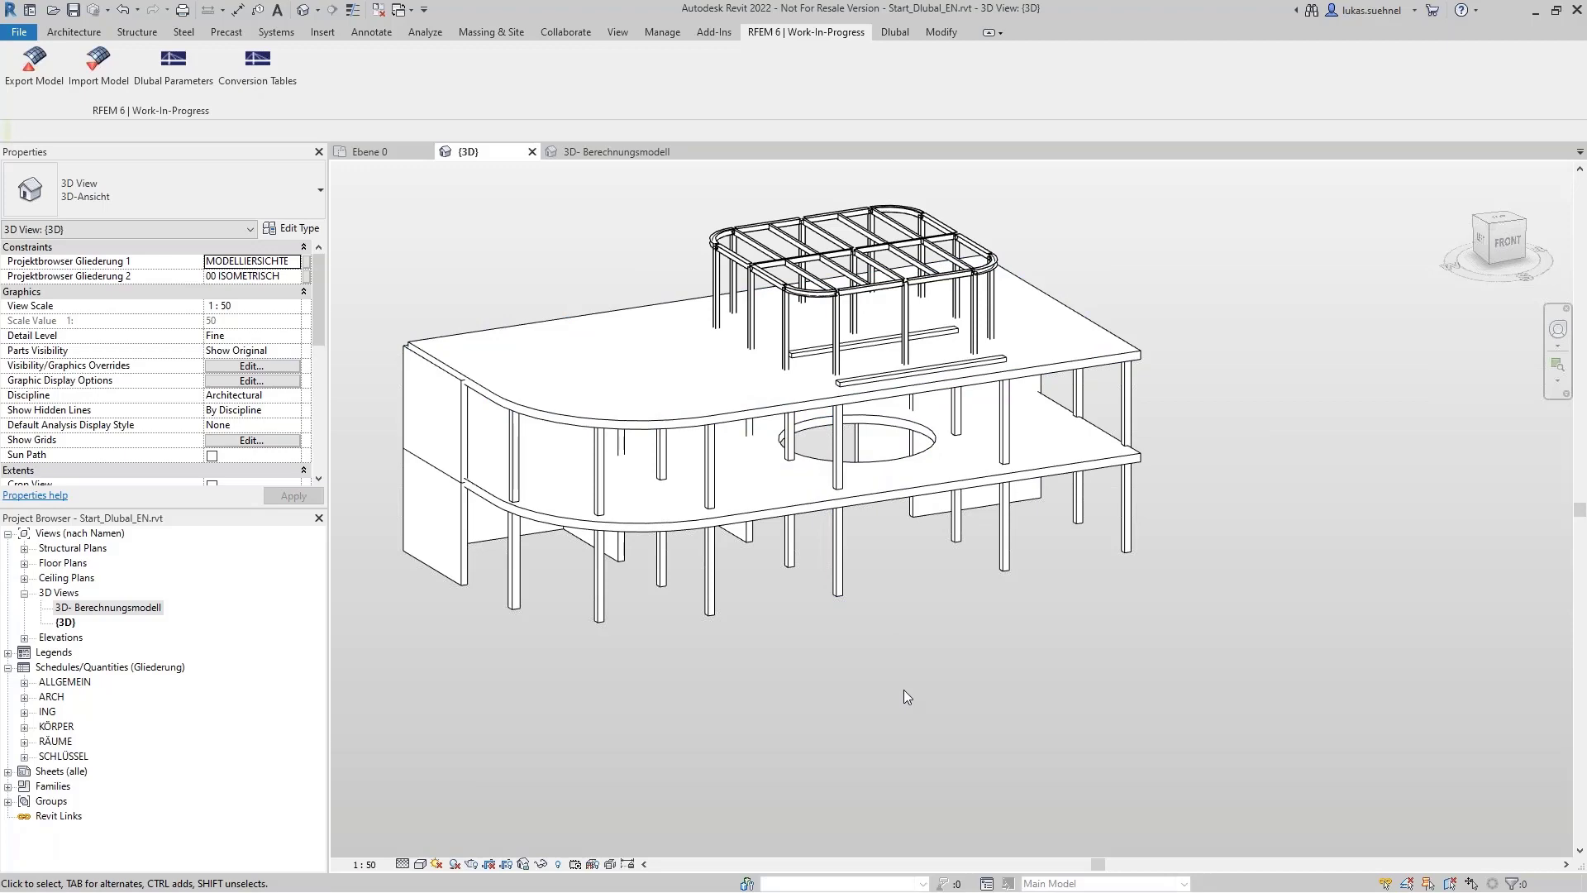
pyautogui.keyDown('shift'); pyautogui.moveTo(903, 689); pyautogui.dragTo(916, 635, button='middle'); pyautogui.keyUp('shift')
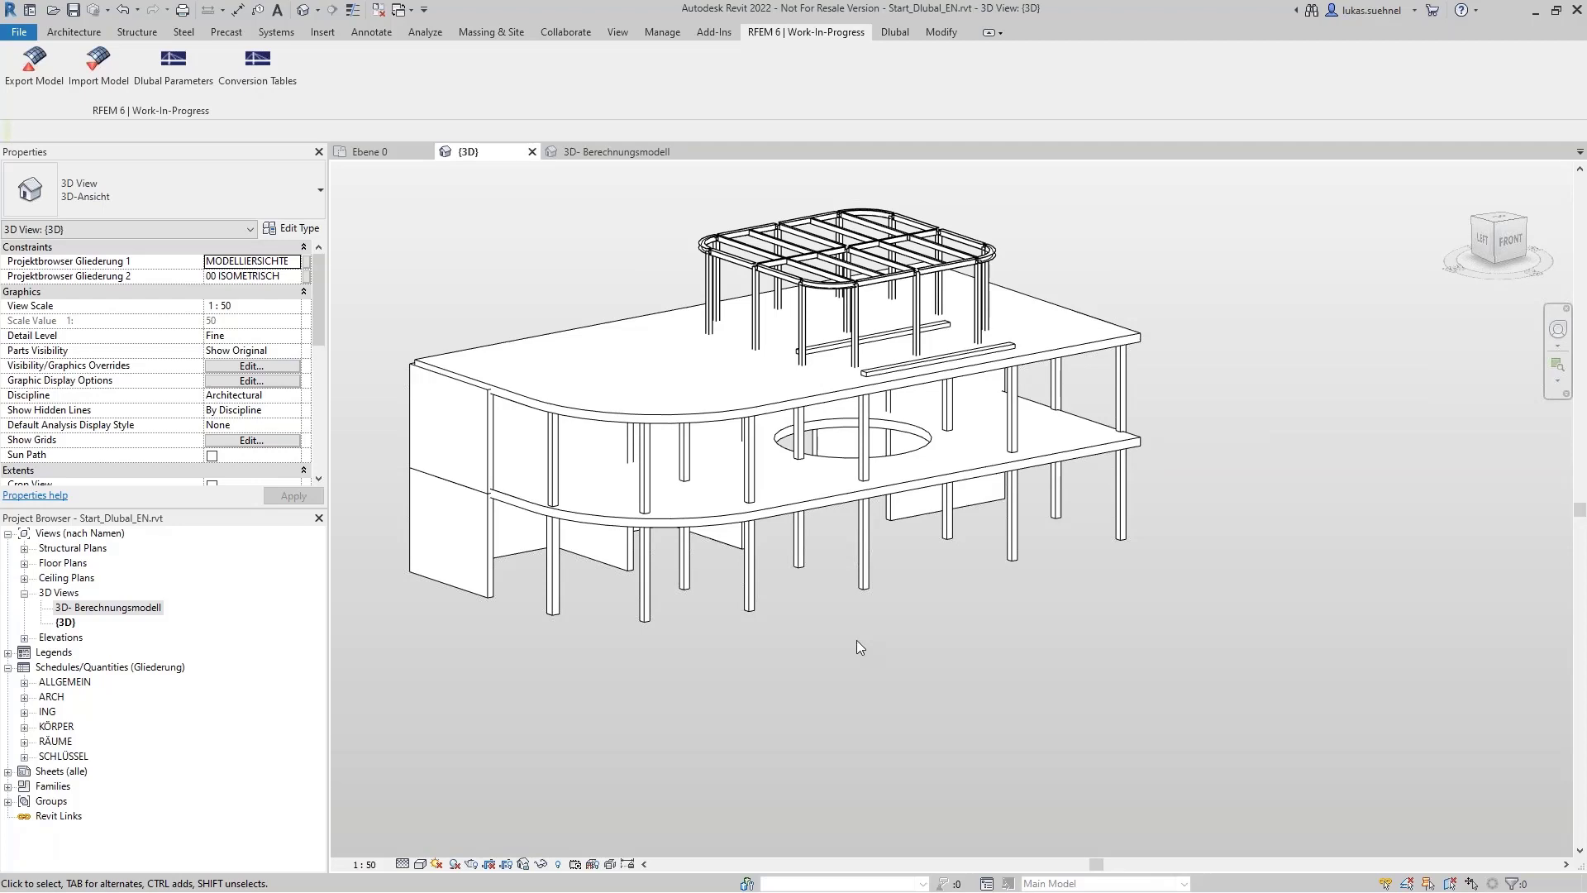
pyautogui.moveTo(529, 332); pyautogui.dragTo(546, 341, button='middle')
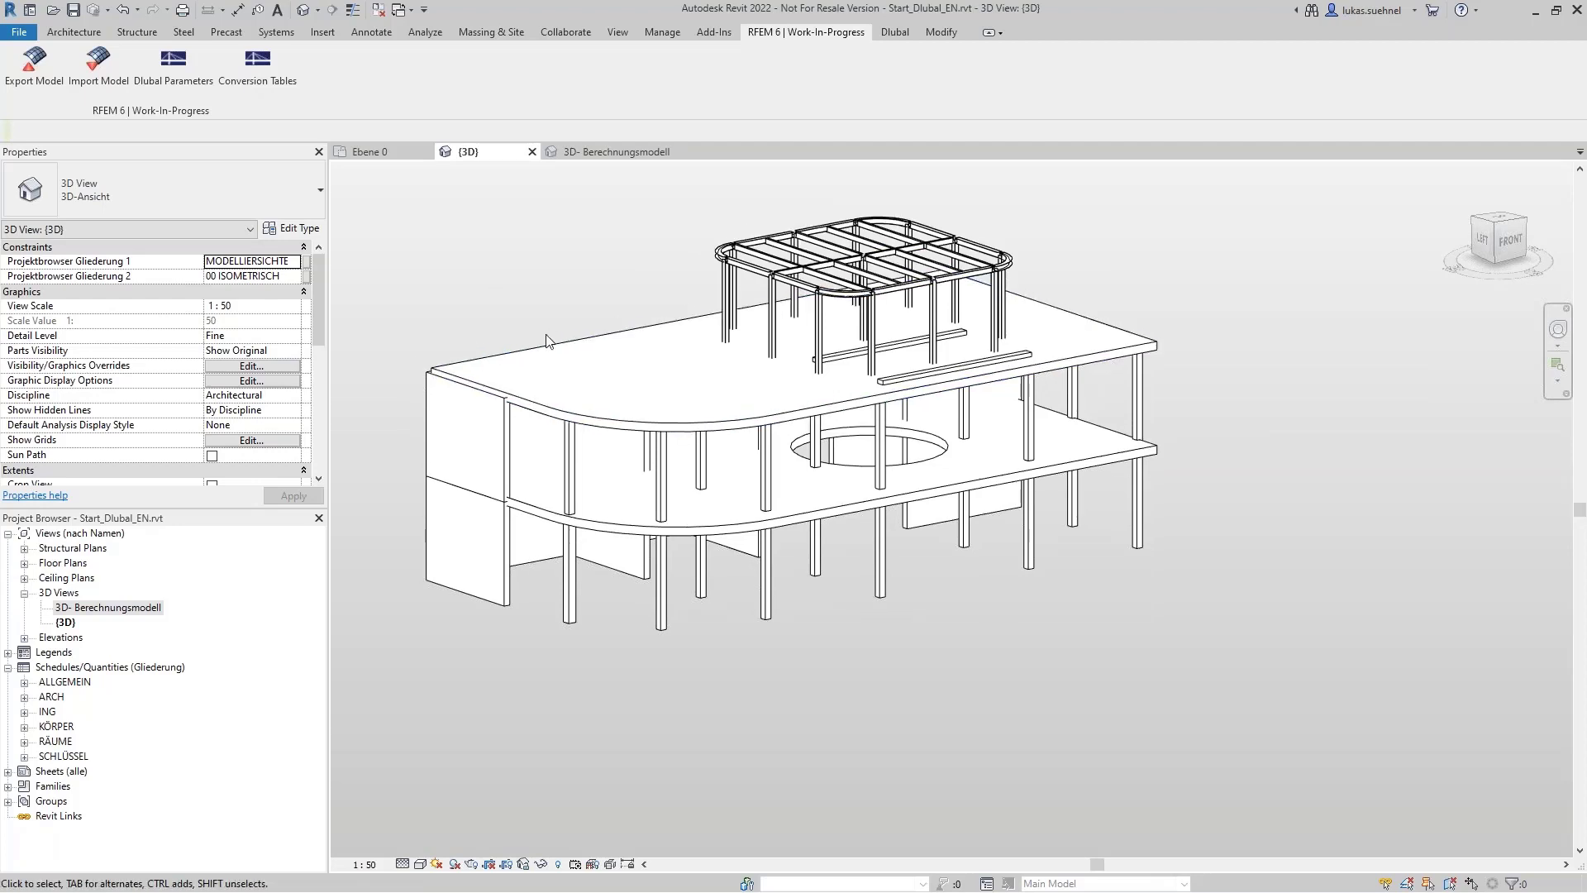
pyautogui.moveTo(546, 340); pyautogui.dragTo(599, 334, button='middle')
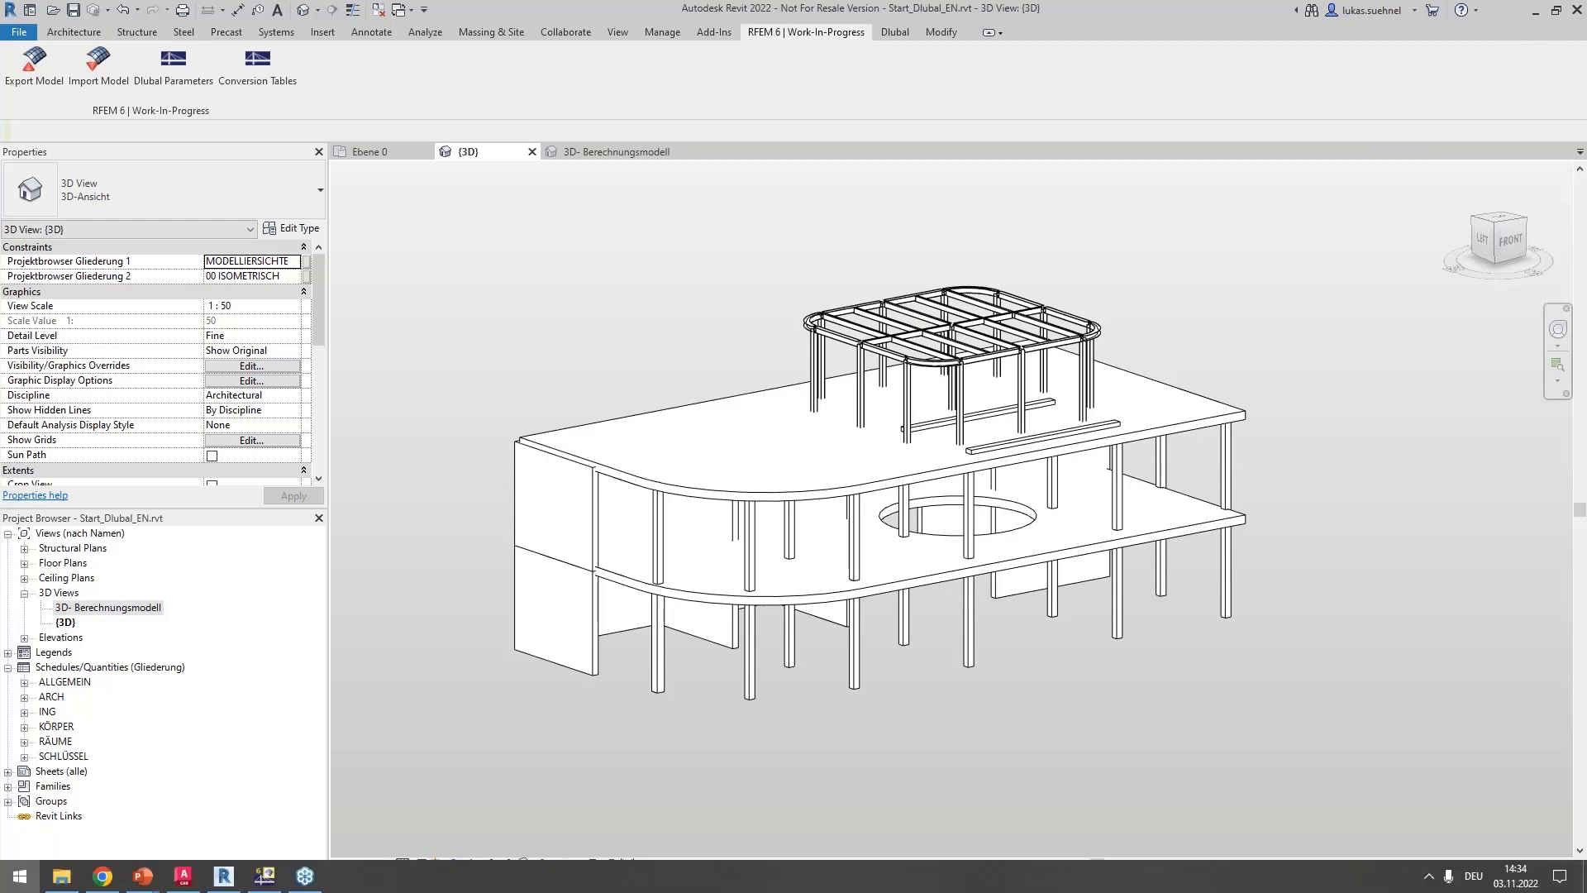
# Switch to the PowerPoint presentation and advance from the import settings slide to the IFC general information slide
pyautogui.click(19, 876)
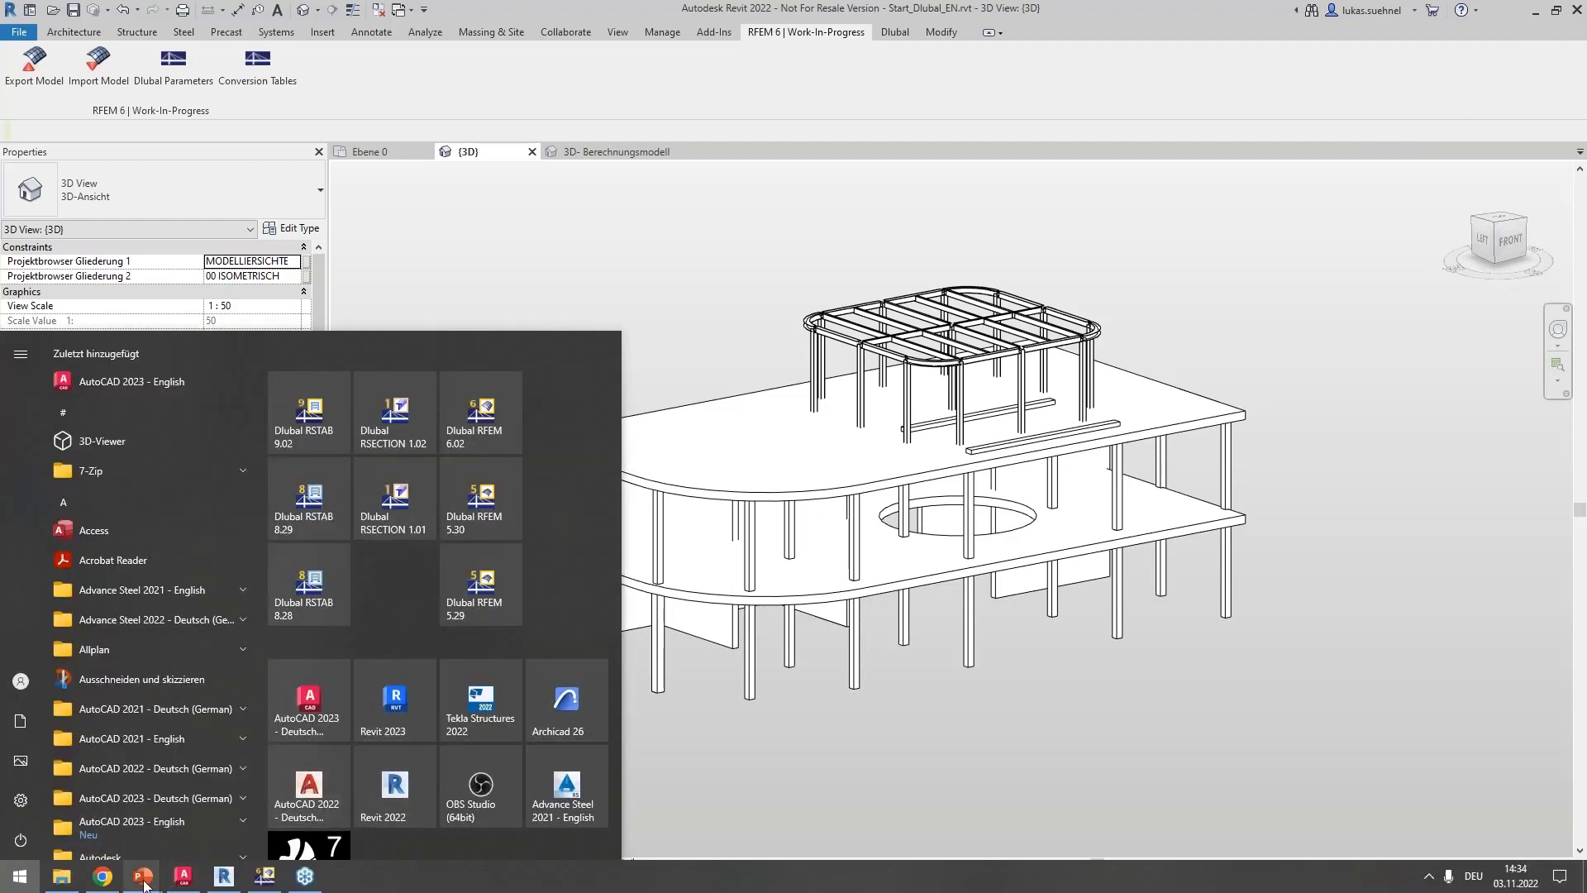
pyautogui.moveTo(145, 877)
pyautogui.click(299, 815)
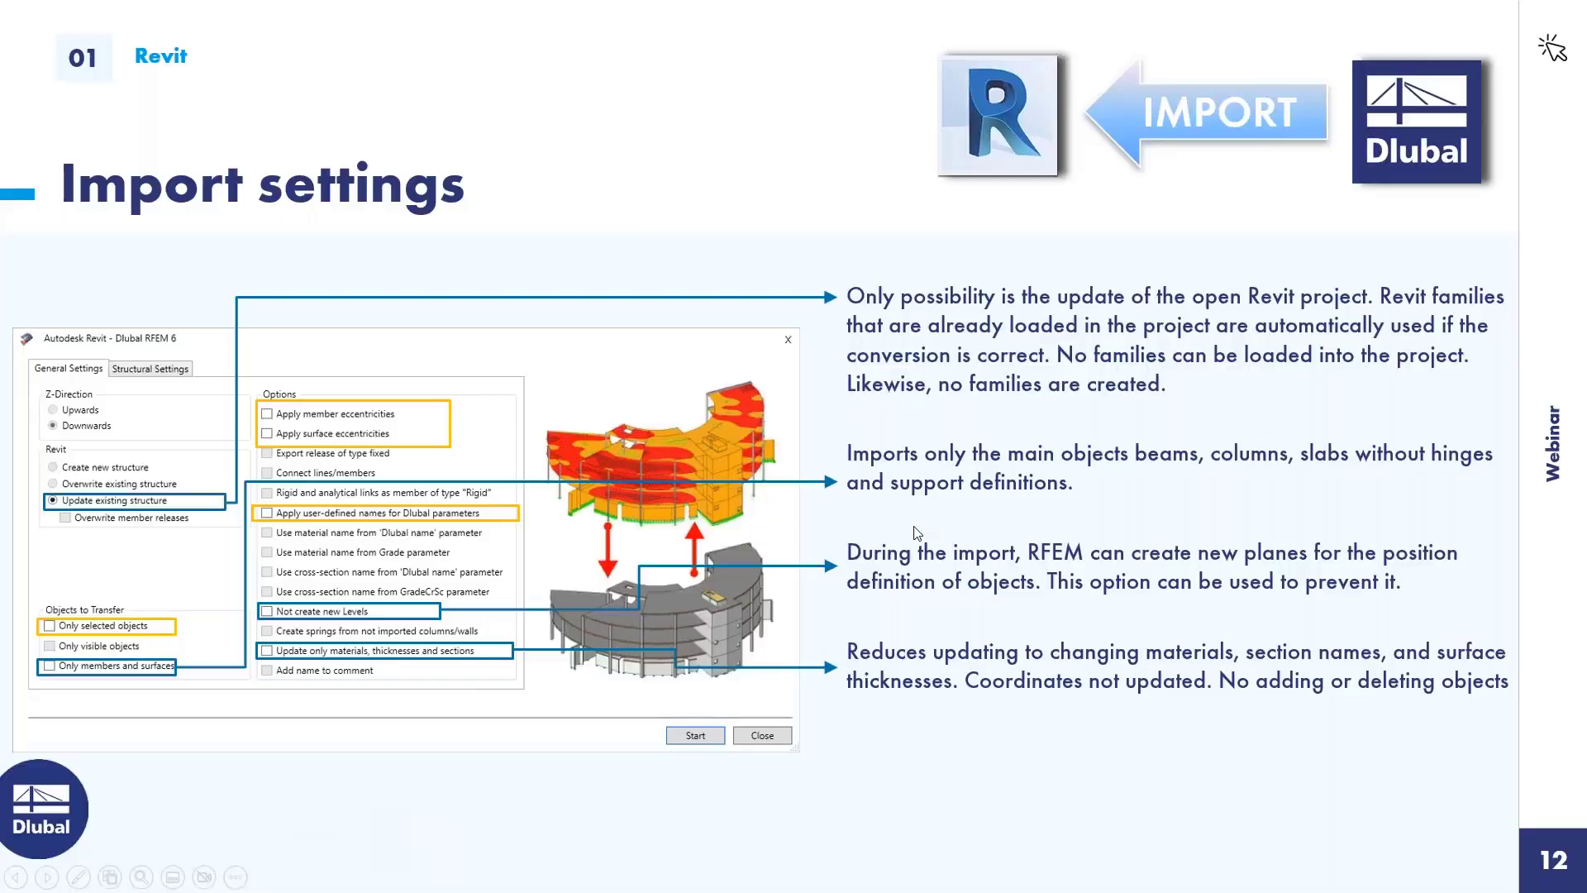
pyautogui.click(917, 526)
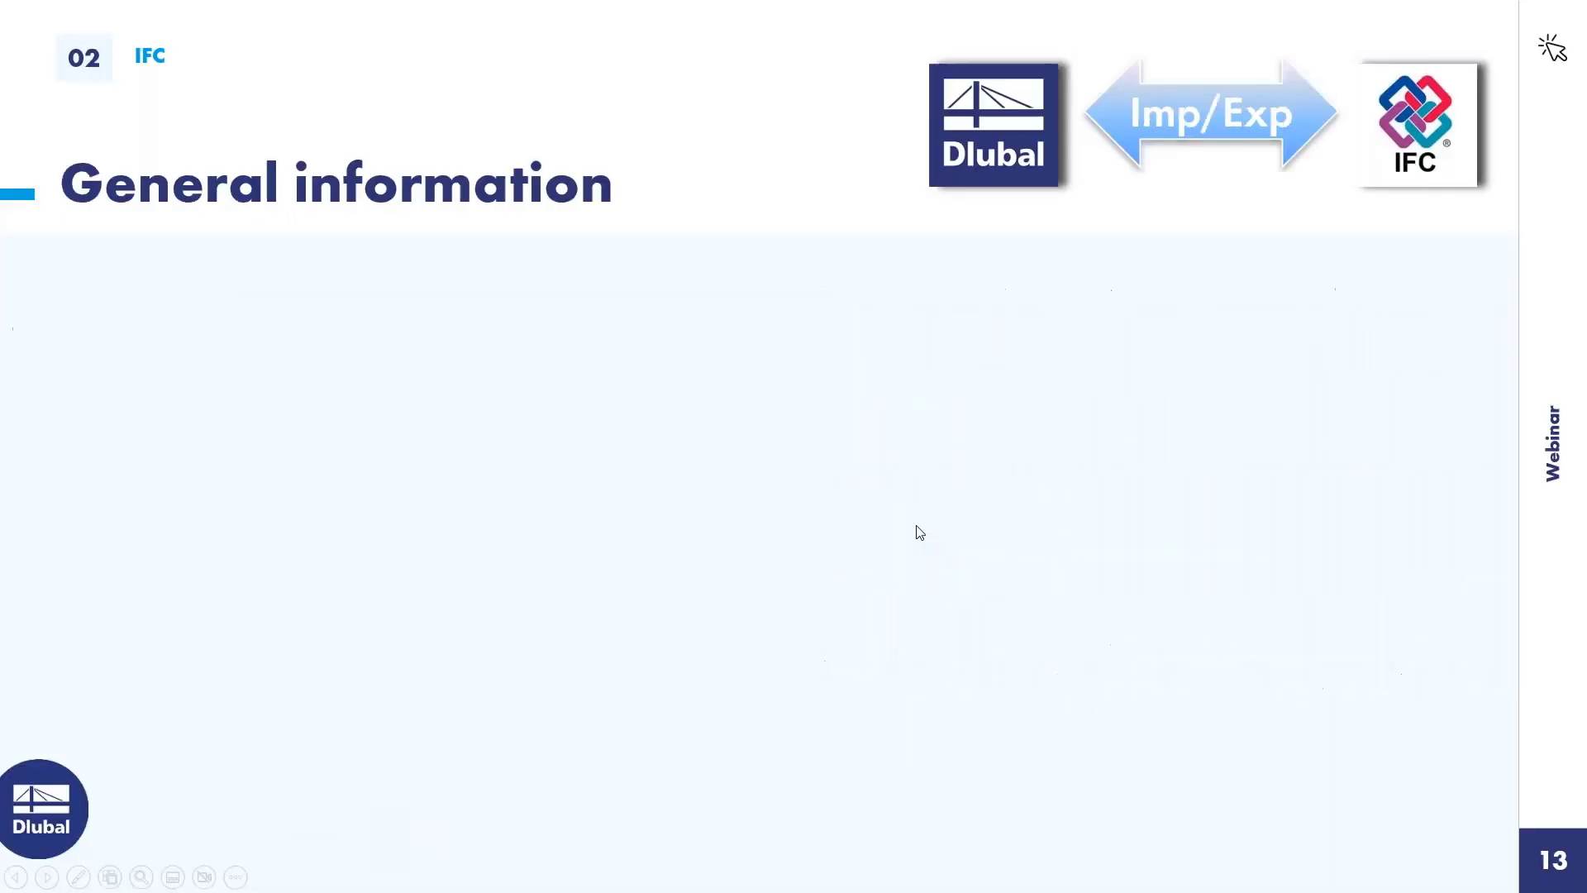
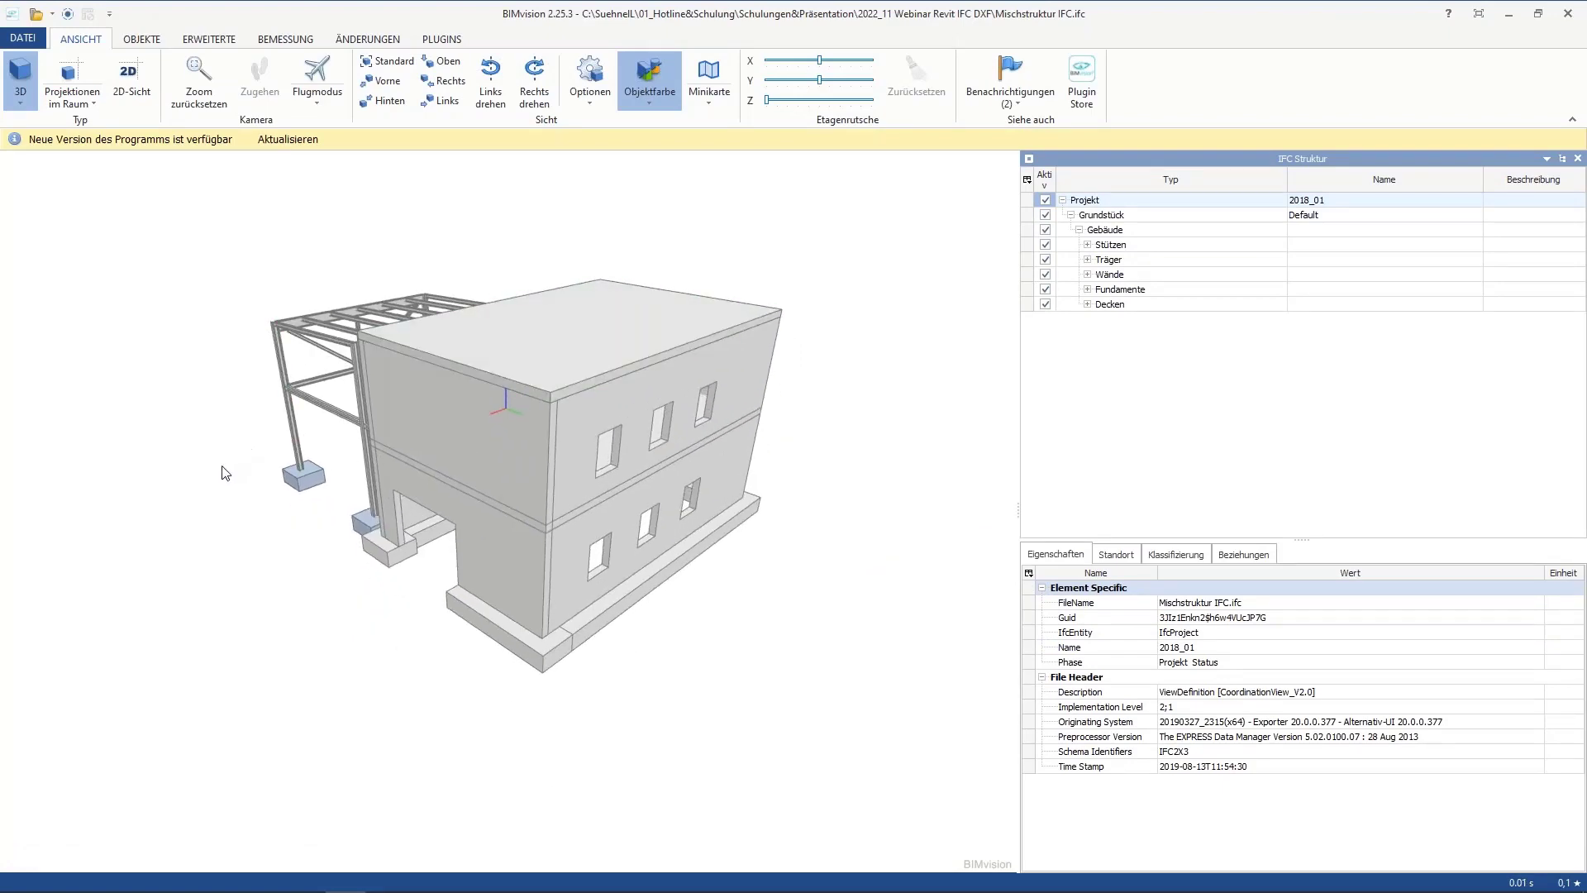
# In BIMvision, examine the Mischstruktur IFC model from several sides, including the steel canopy, its bracing and the concrete building
pyautogui.moveTo(221, 473); pyautogui.dragTo(261, 463)
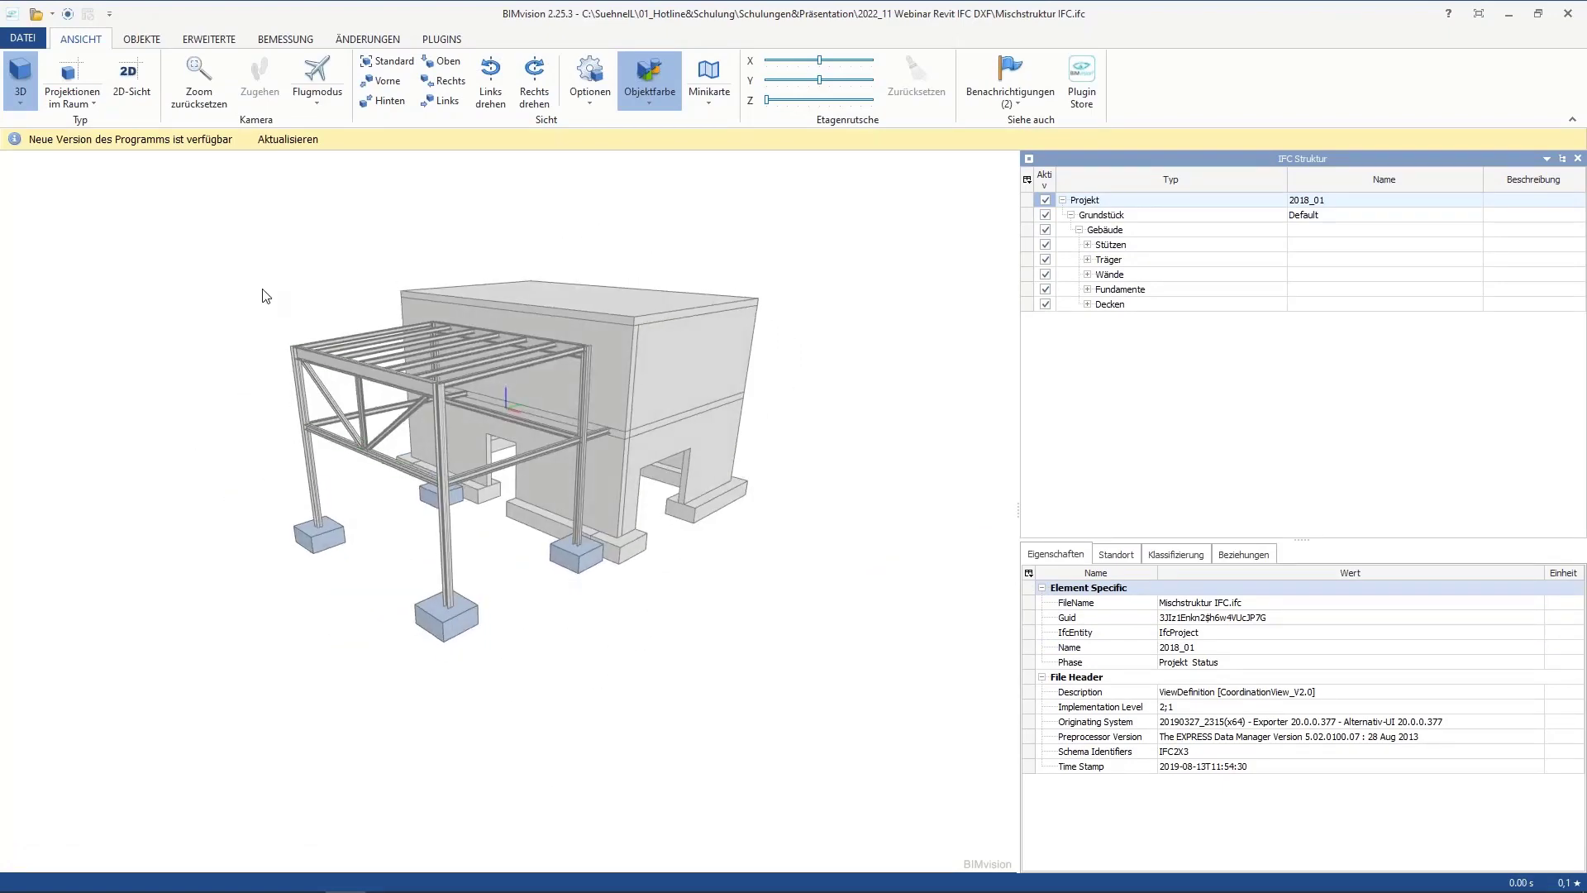
pyautogui.scroll(2, 344, 304)
pyautogui.scroll(2, 852, 481)
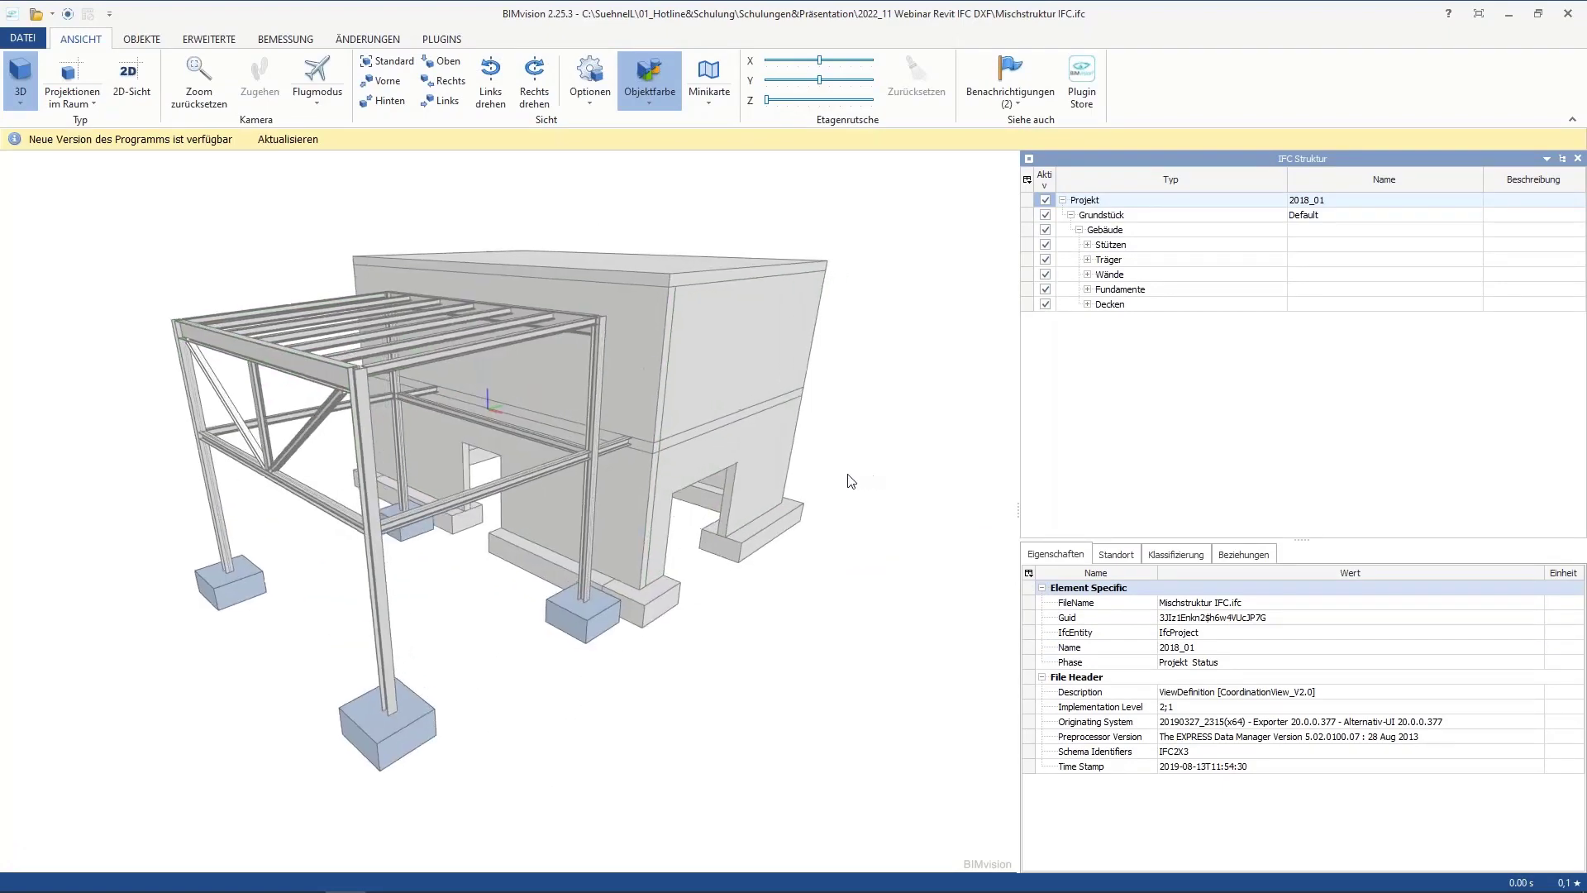
pyautogui.moveTo(851, 481); pyautogui.dragTo(915, 484, button='middle')
pyautogui.moveTo(918, 474); pyautogui.dragTo(584, 147)
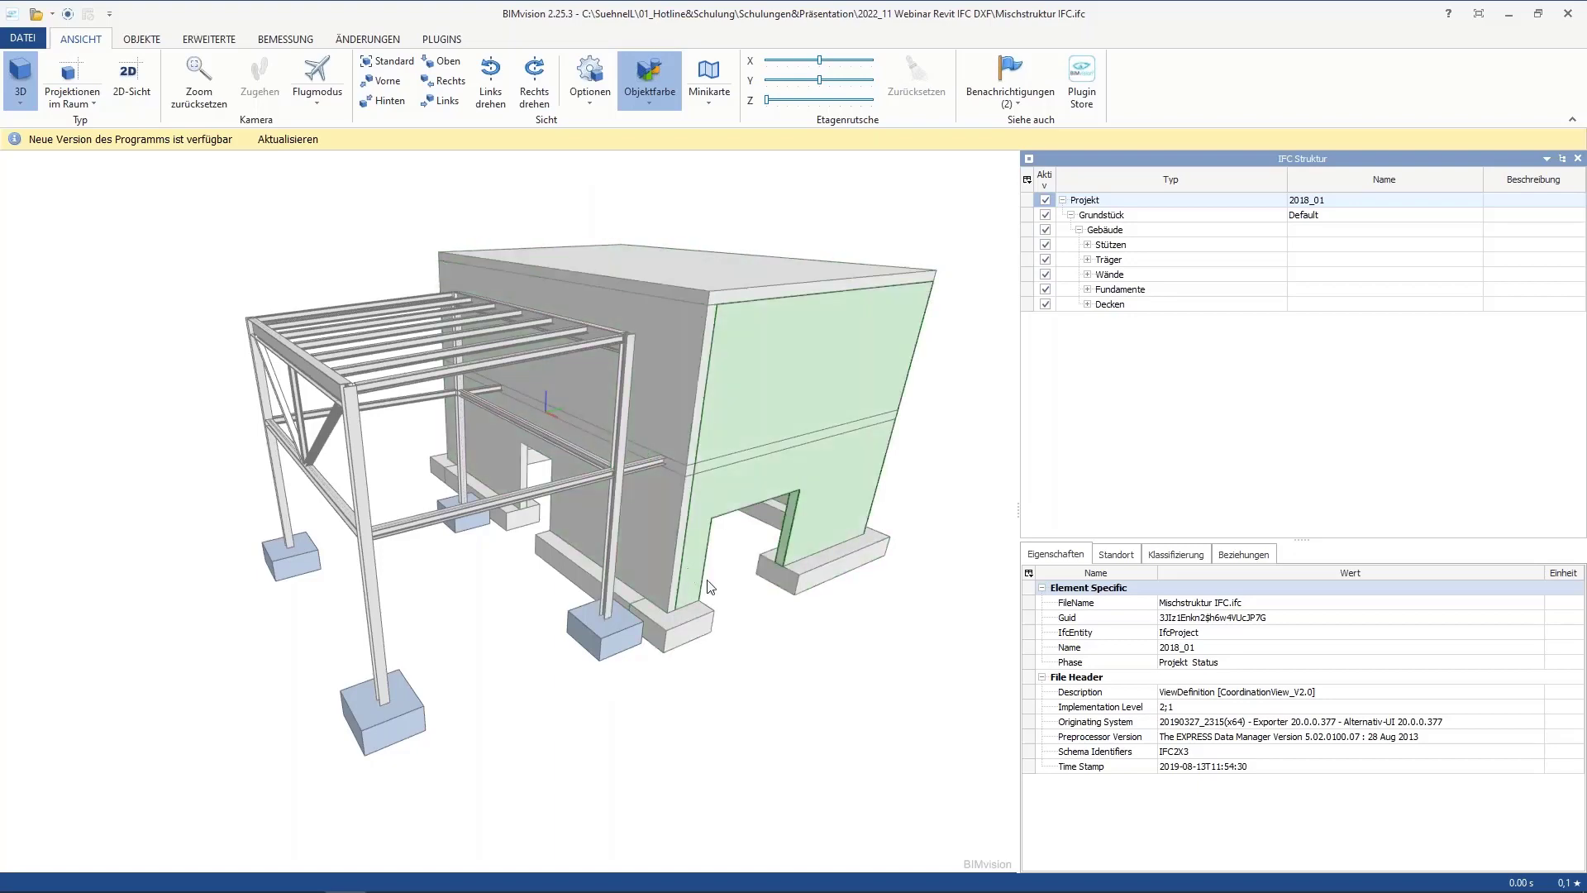
pyautogui.moveTo(864, 630); pyautogui.dragTo(646, 621)
pyautogui.moveTo(303, 504); pyautogui.dragTo(519, 480)
pyautogui.moveTo(518, 484); pyautogui.dragTo(632, 556, button='middle')
pyautogui.scroll(5, 374, 447)
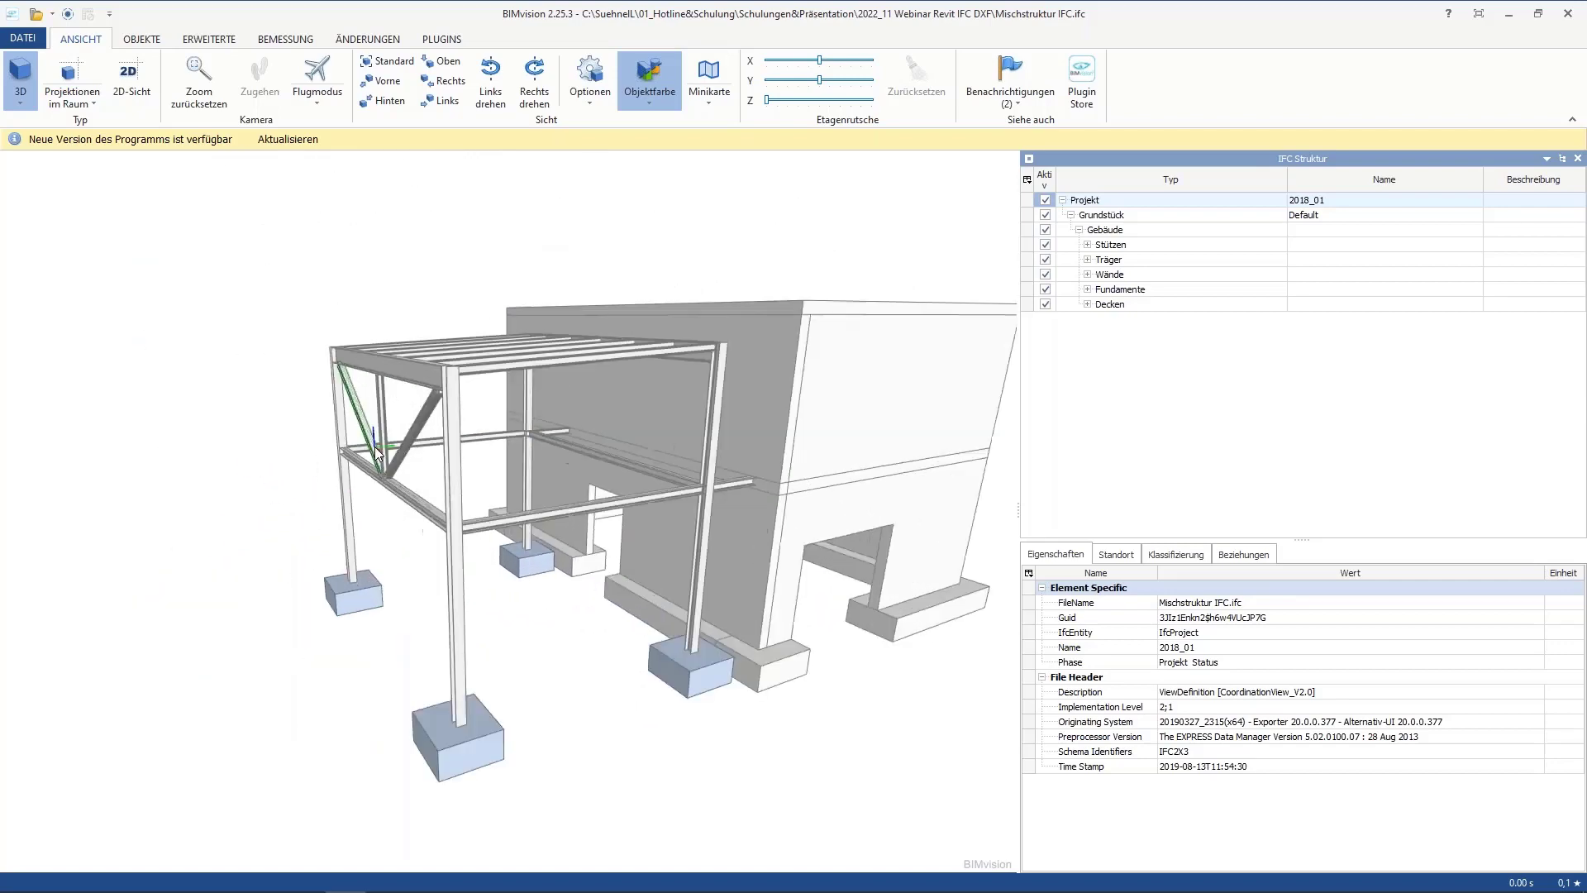
pyautogui.moveTo(492, 464)
pyautogui.mouseDown()
pyautogui.moveTo(489, 488)
pyautogui.moveTo(769, 464)
pyautogui.moveTo(477, 481)
pyautogui.mouseUp()
pyautogui.scroll(-6, 478, 481)
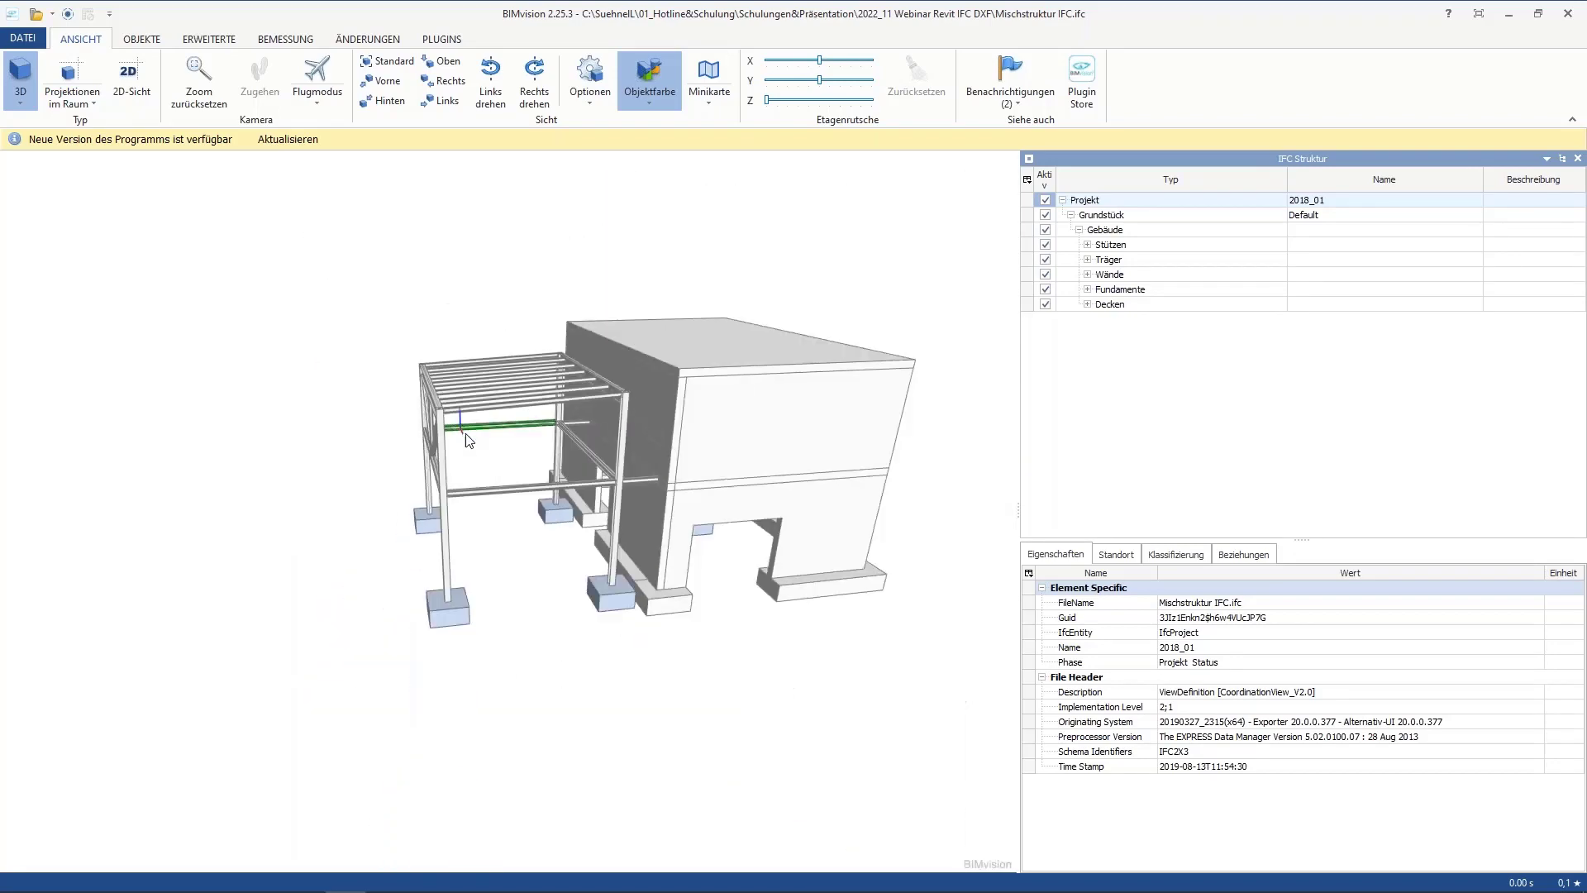
pyautogui.moveTo(468, 491); pyautogui.dragTo(513, 489, button='middle')
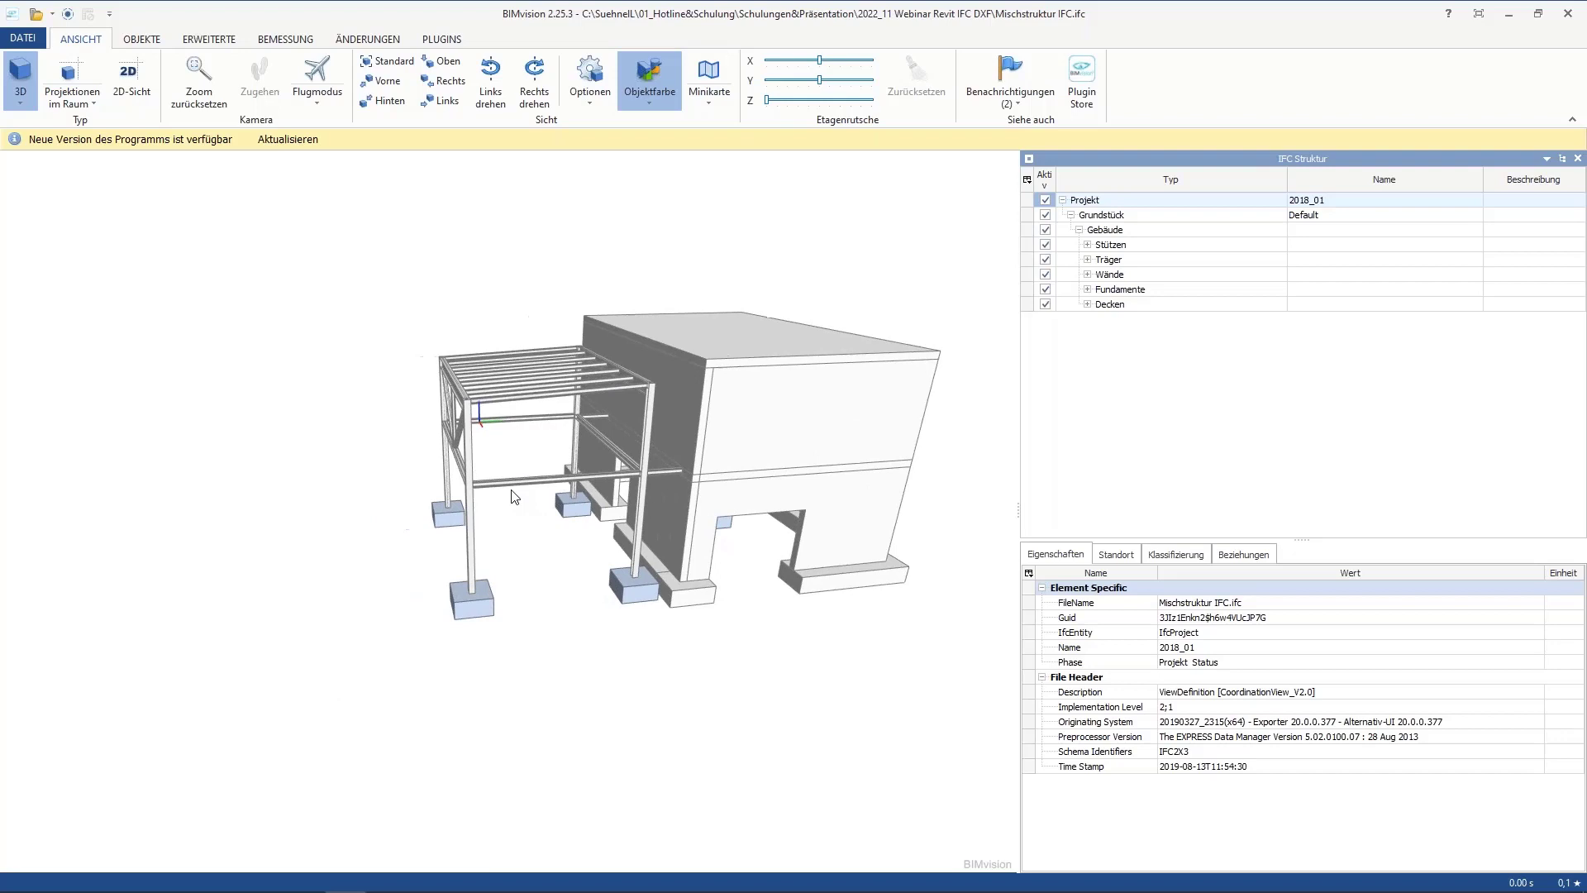
# Select the IPE 300 edge beam of the canopy roof and check its material layer and beam type in the IFC structure
pyautogui.click(464, 394)
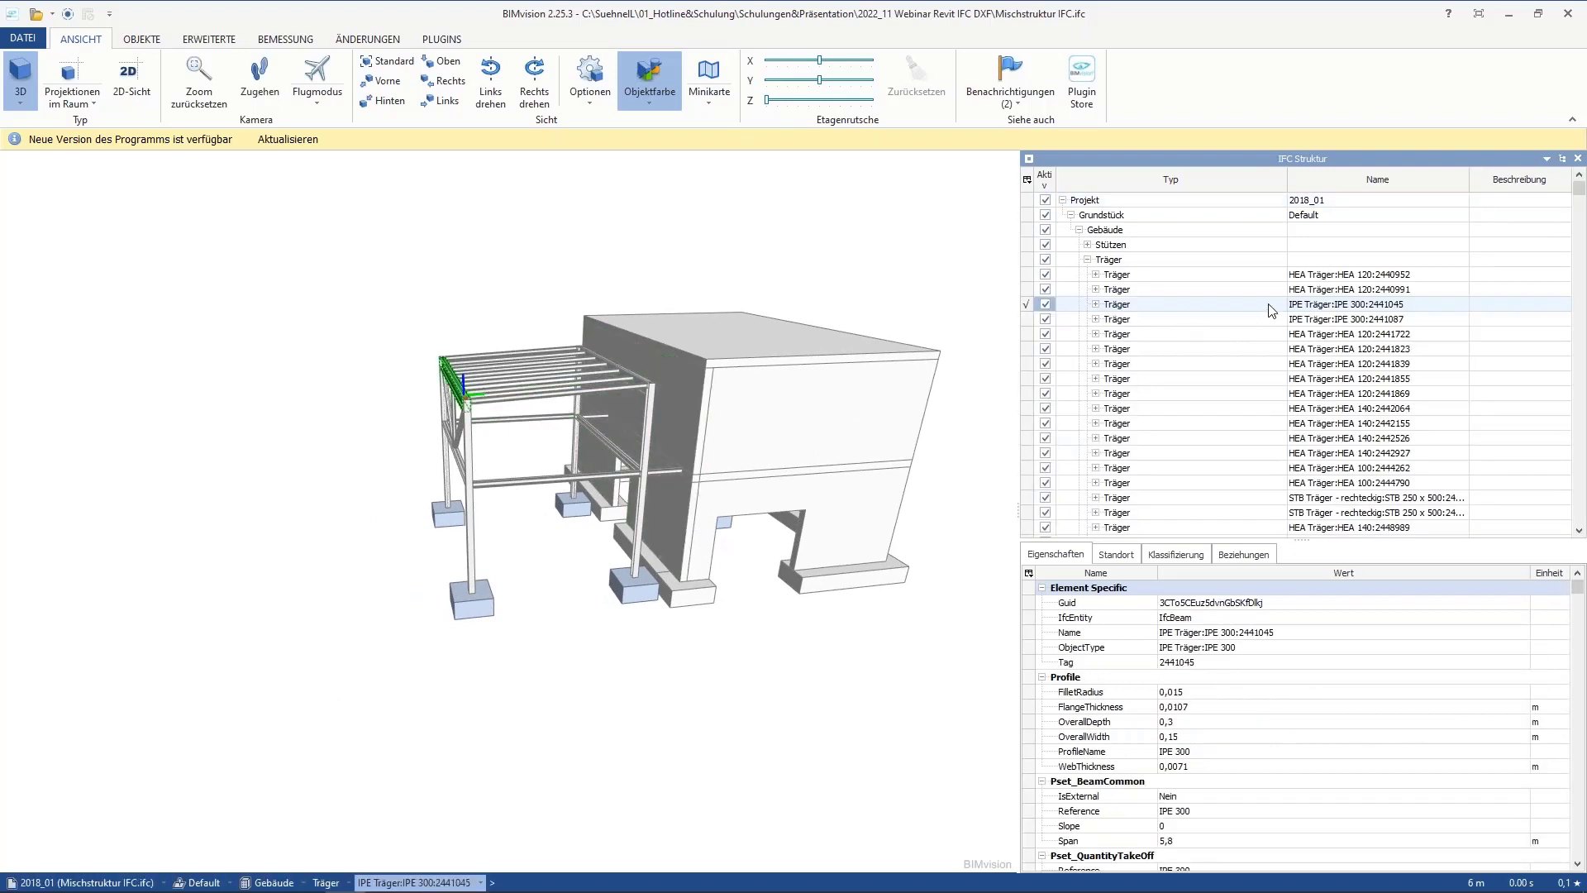
pyautogui.click(1096, 305)
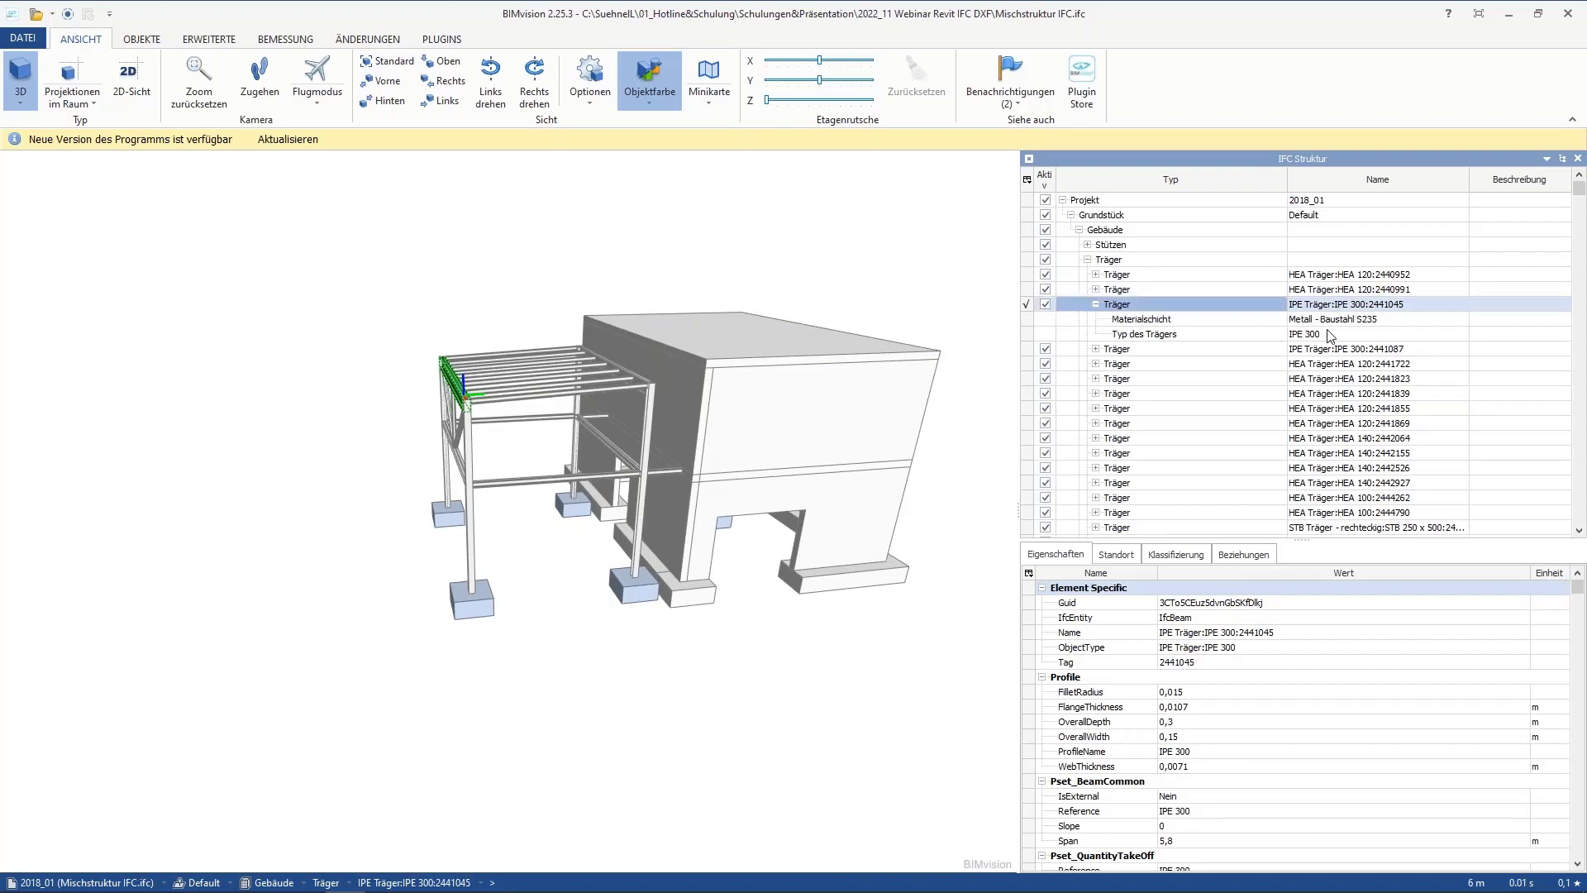
pyautogui.press('Down')
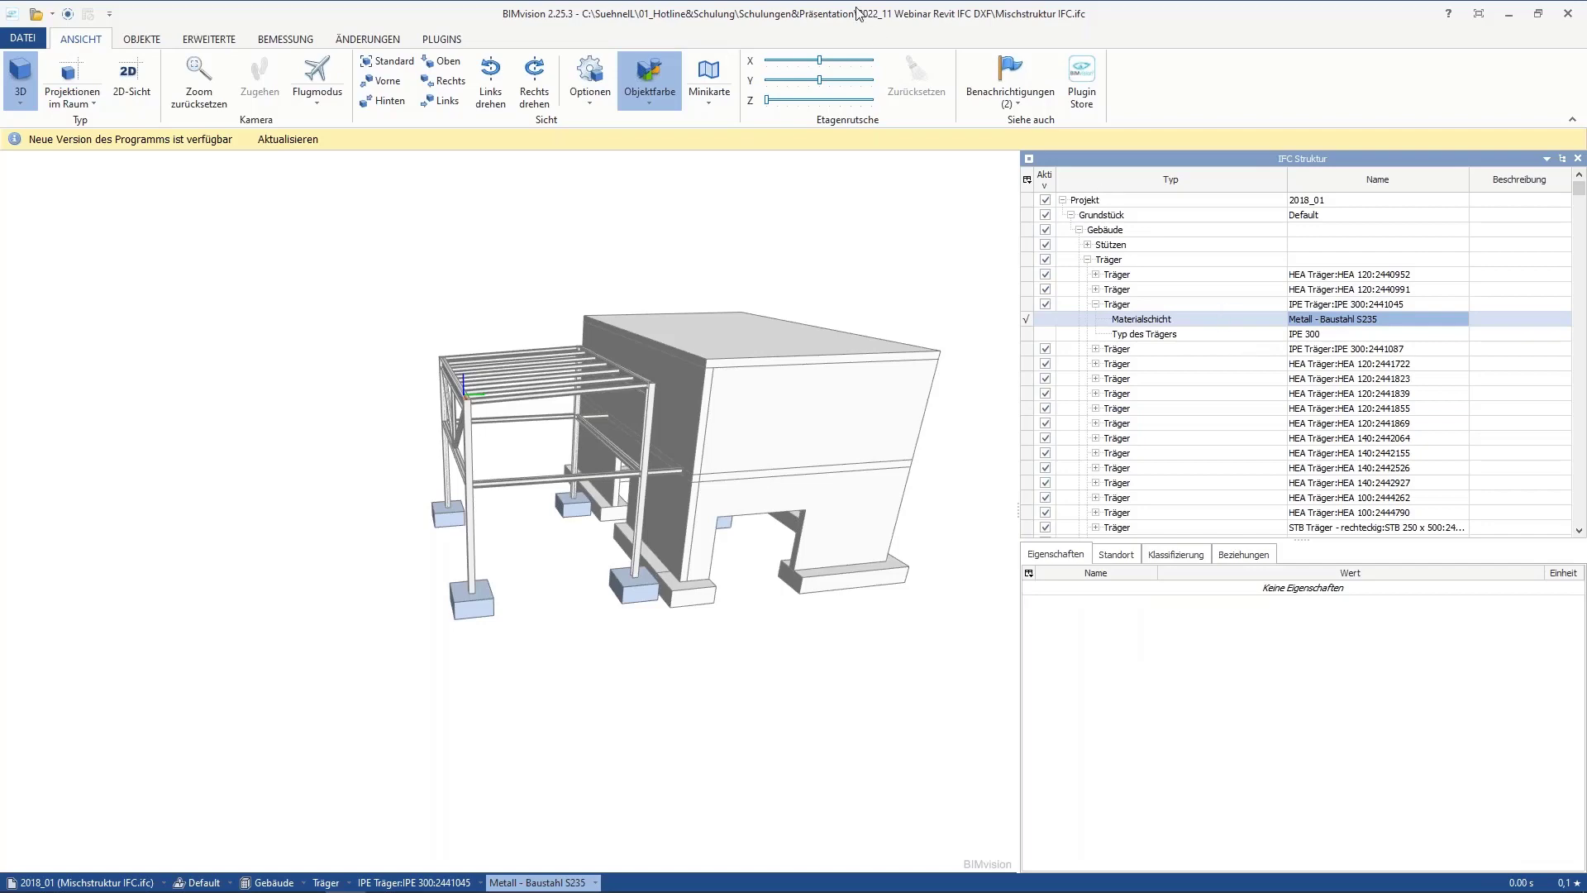
# Switch to RFEM and import the IFC file Mischstruktur IFC.ifc from the 2022_11 Webinar Revit IFC DXF folder
pyautogui.moveTo(856, 7); pyautogui.dragTo(1586, 166)
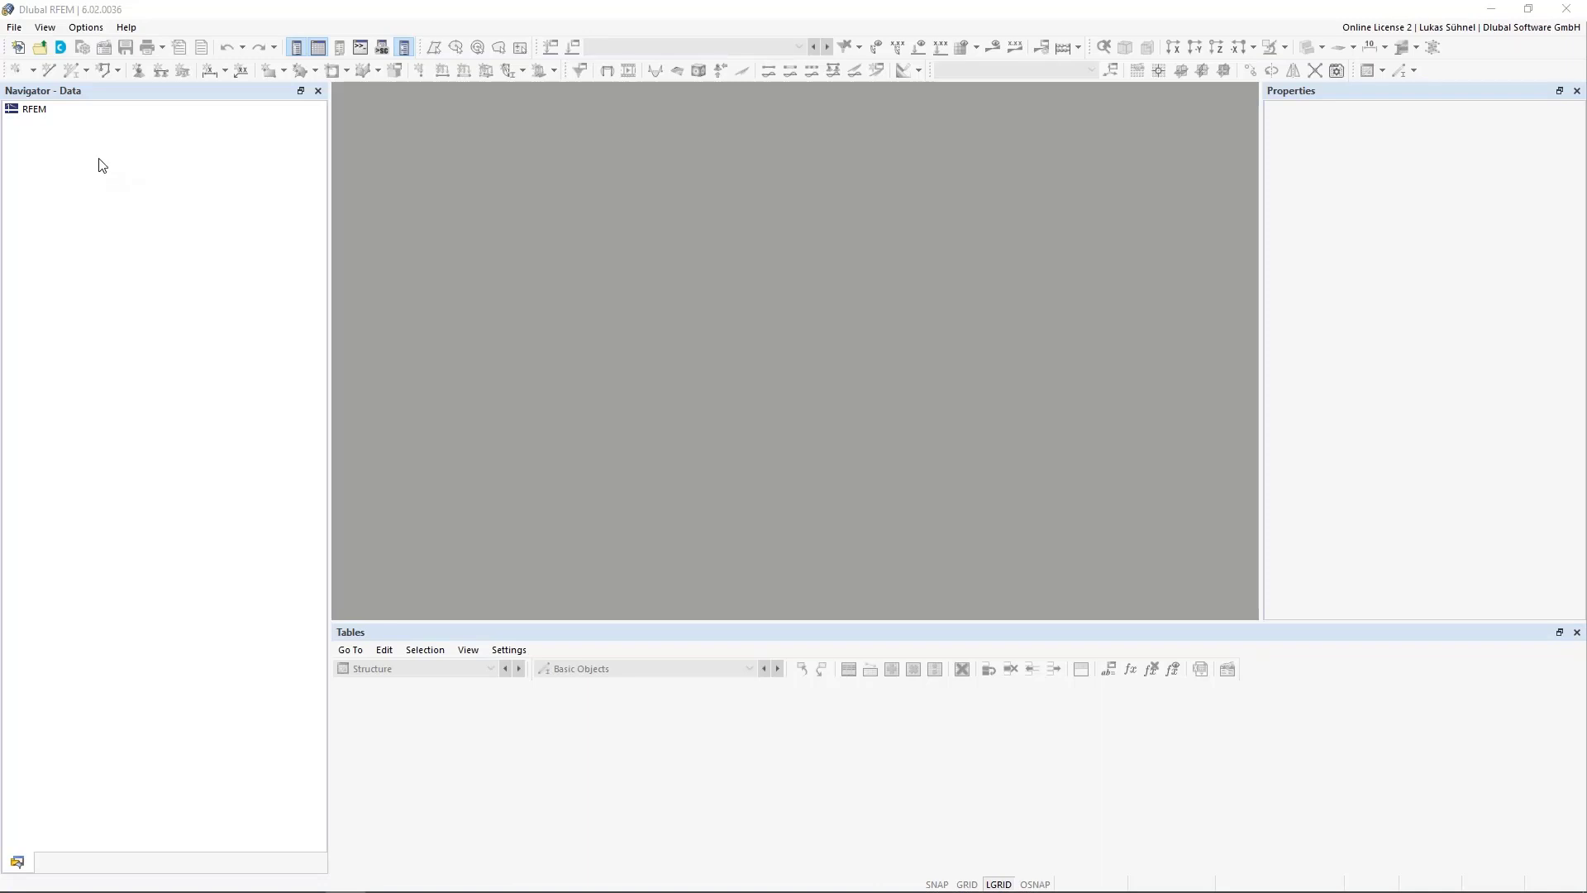
pyautogui.click(14, 27)
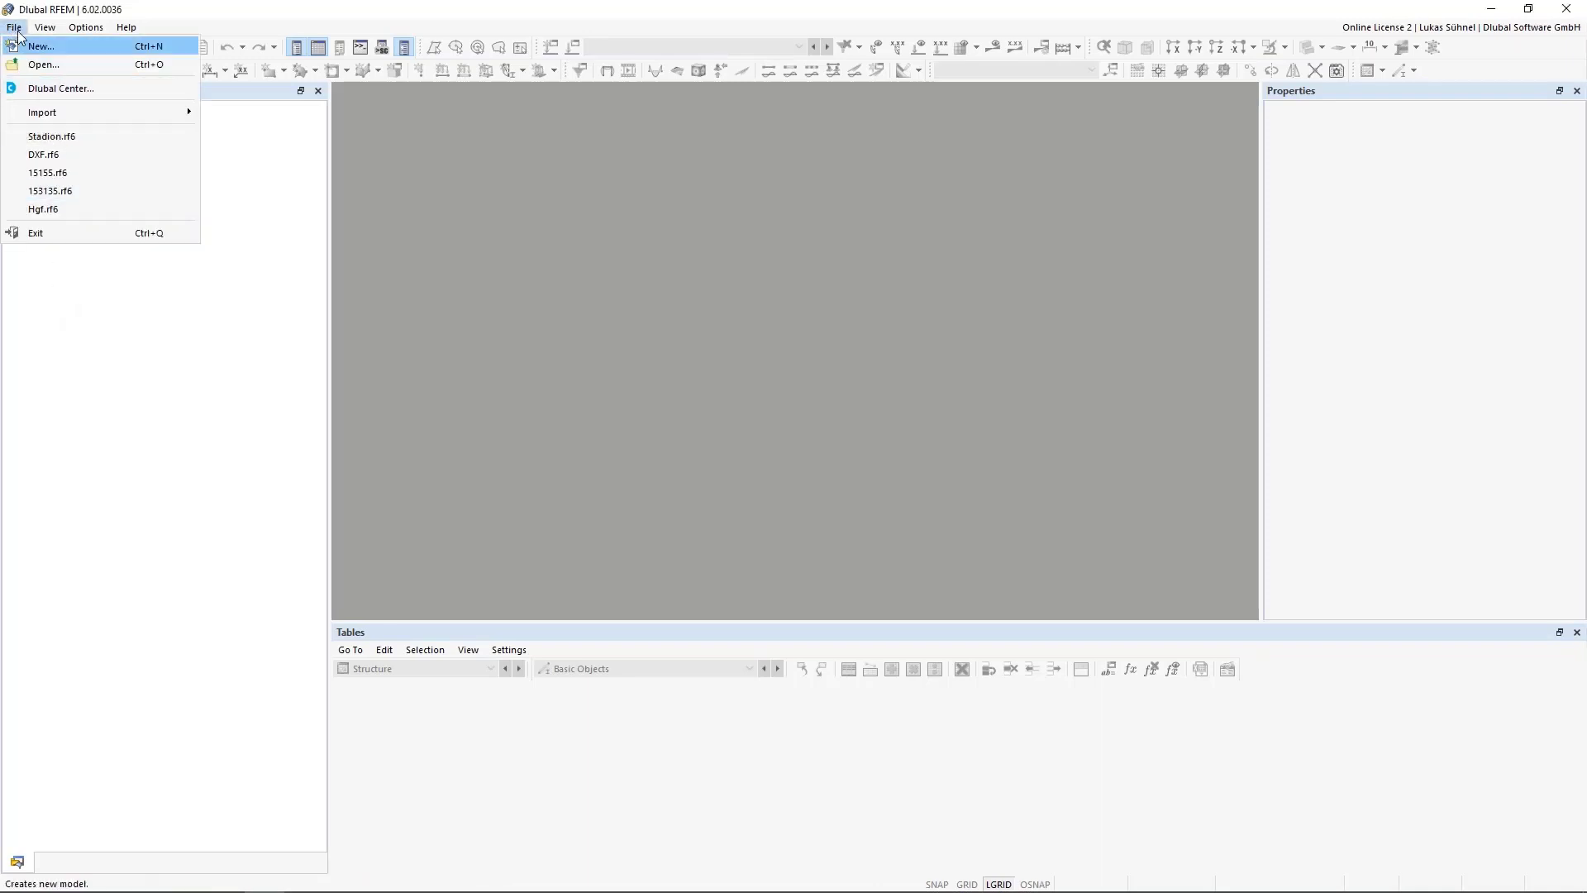
pyautogui.moveTo(181, 113)
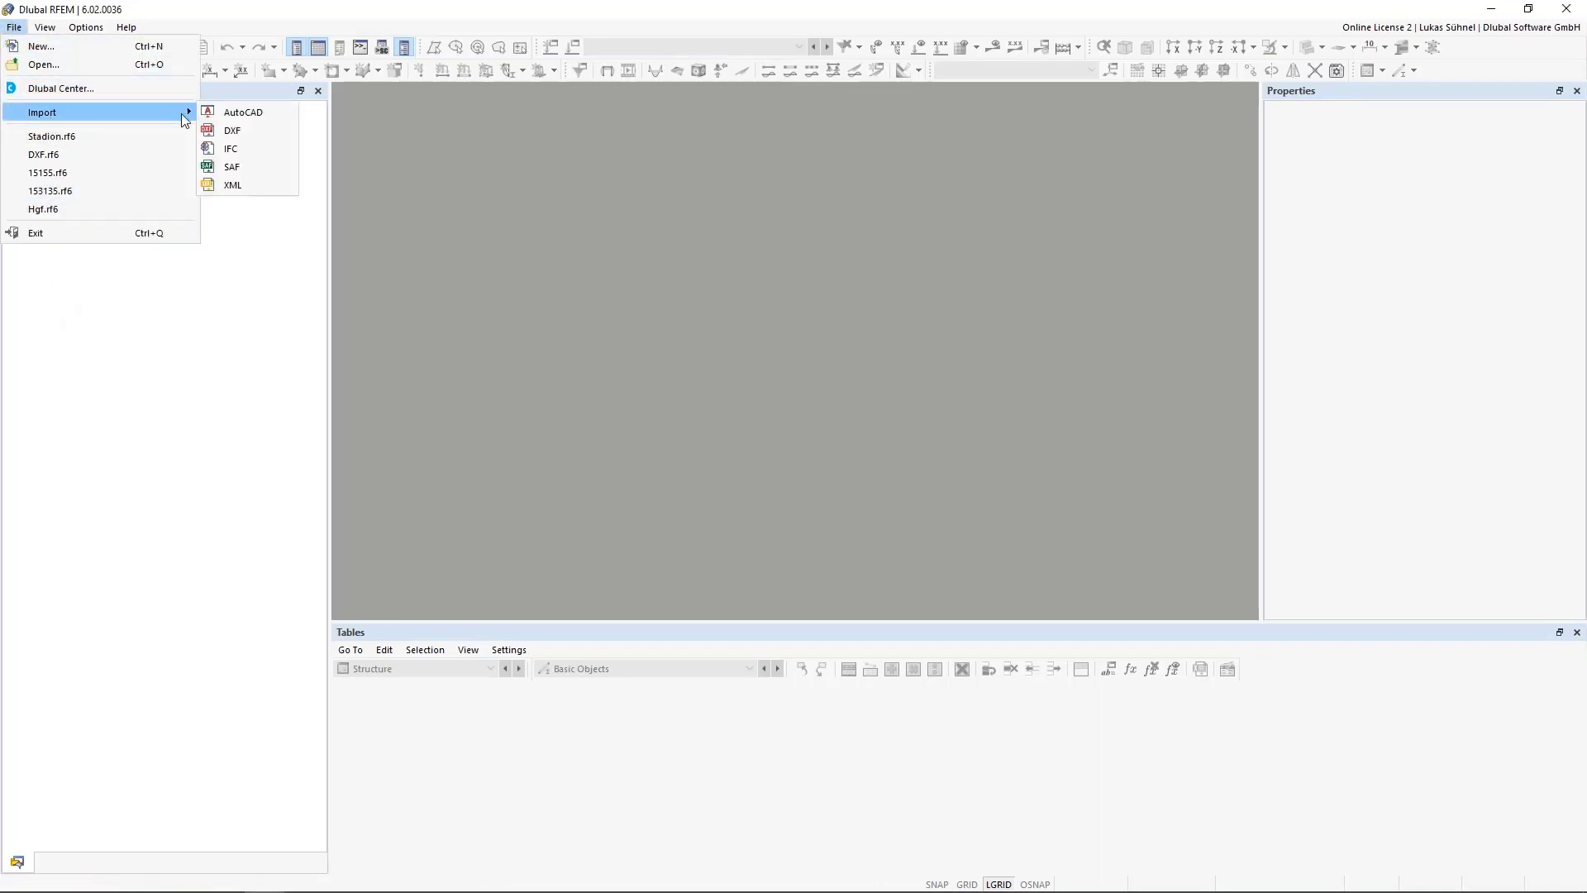
pyautogui.click(227, 148)
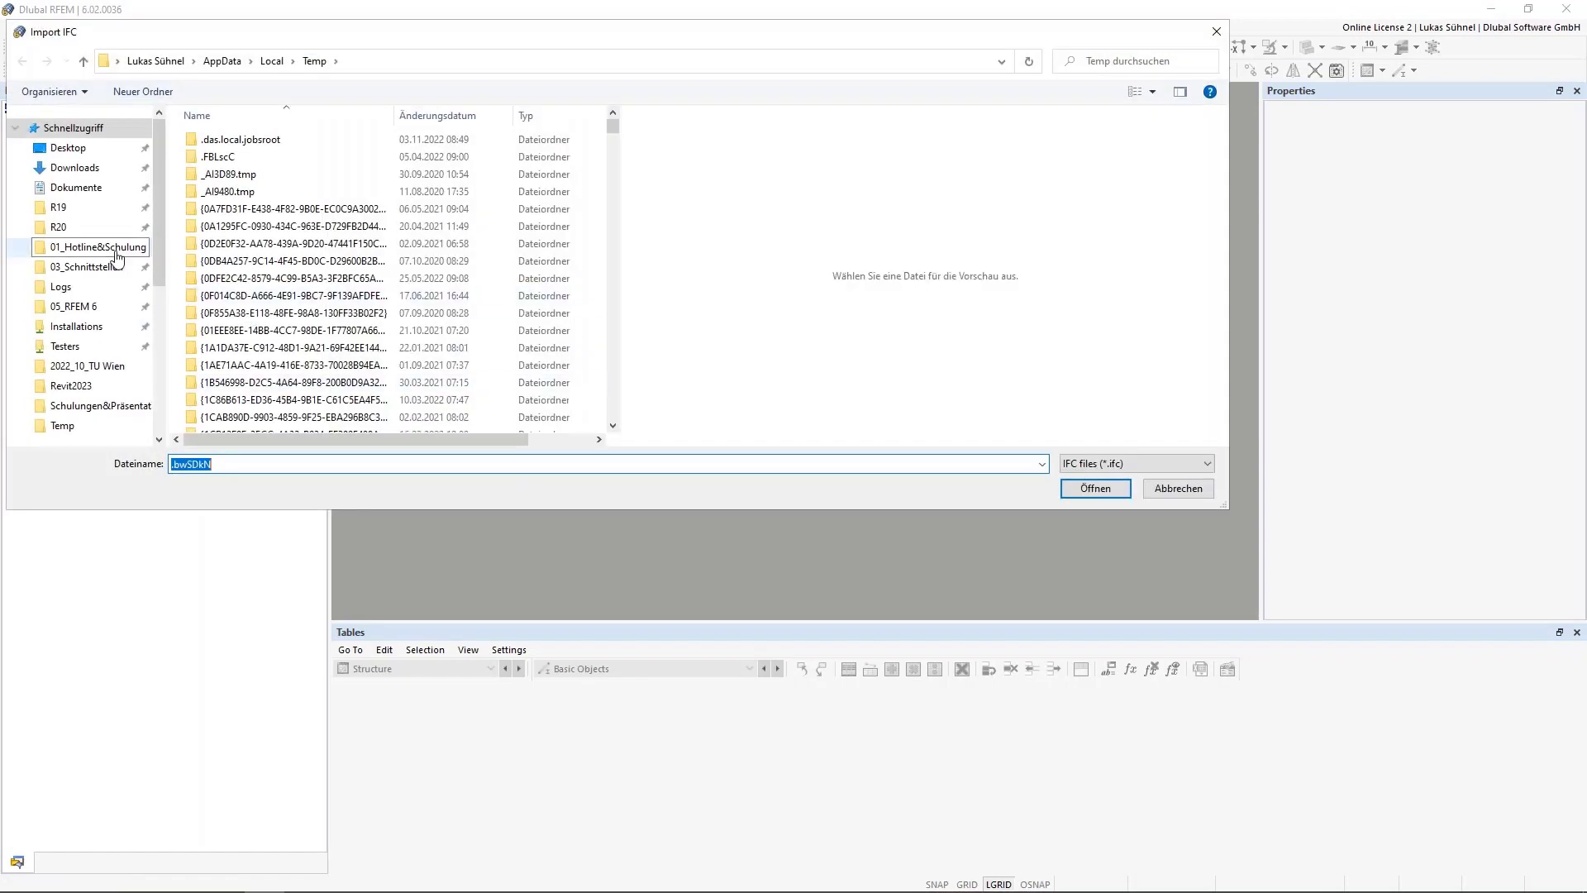
pyautogui.click(115, 250)
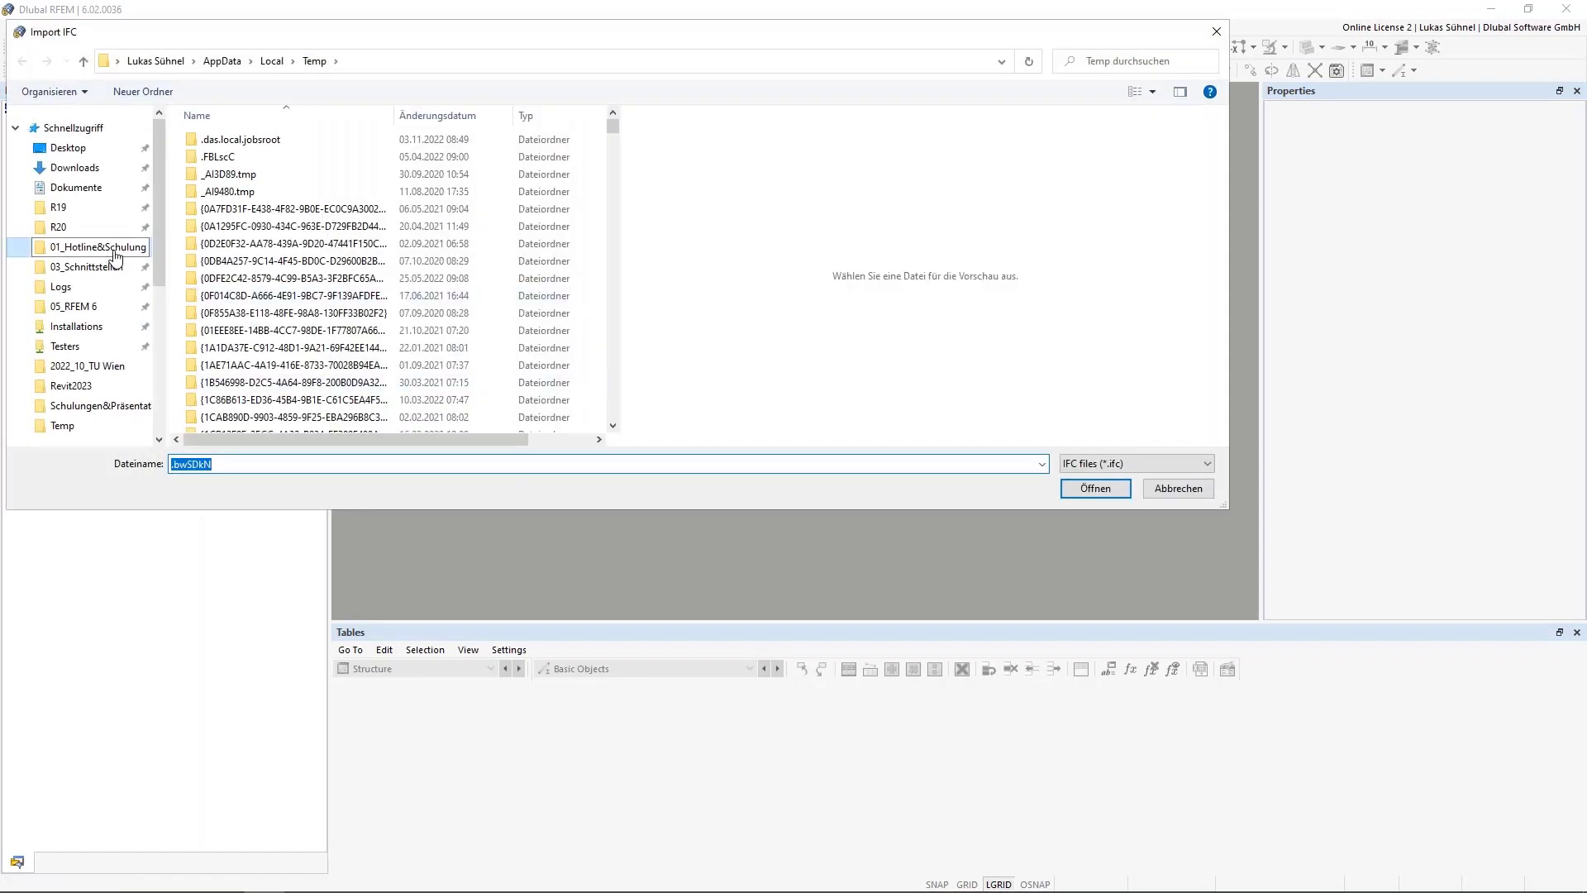
pyautogui.doubleClick(248, 295)
pyautogui.click(256, 247)
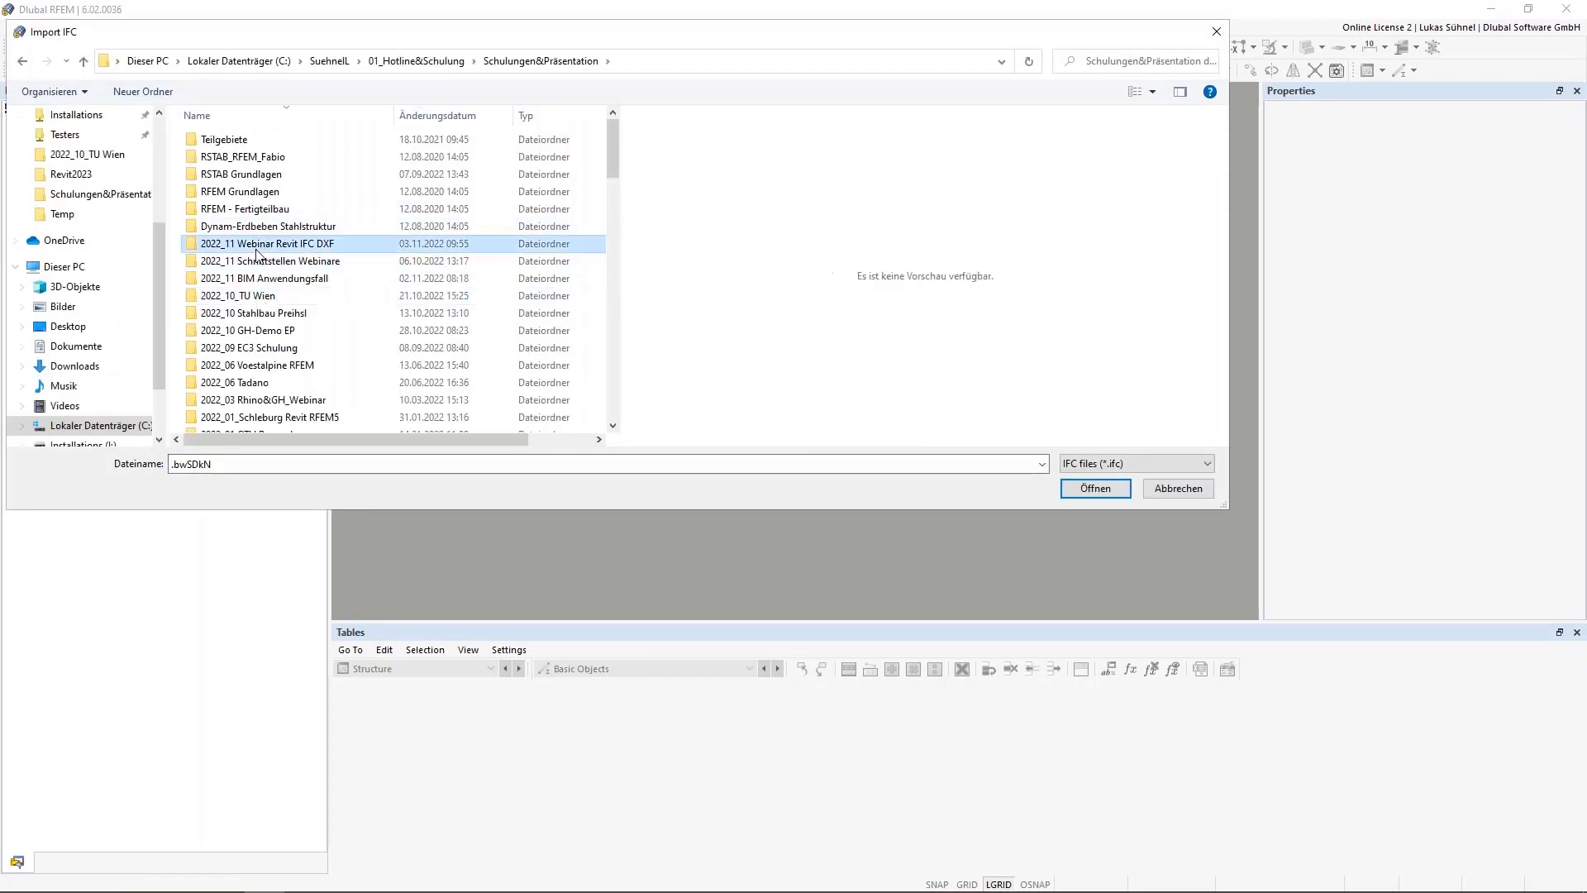
pyautogui.doubleClick(256, 248)
pyautogui.click(248, 210)
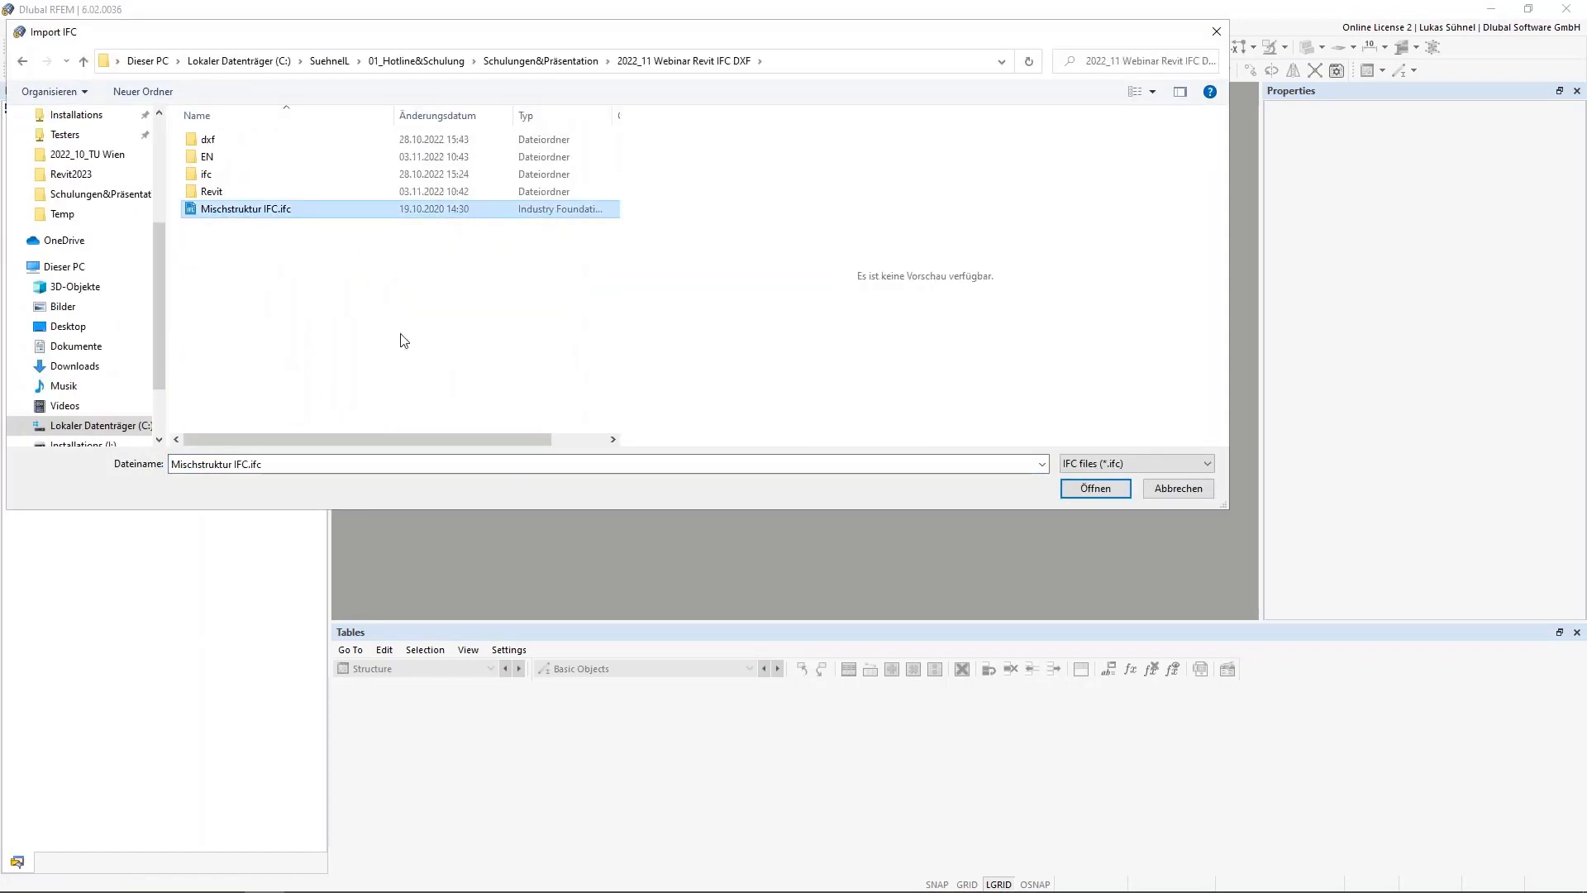
pyautogui.click(1095, 488)
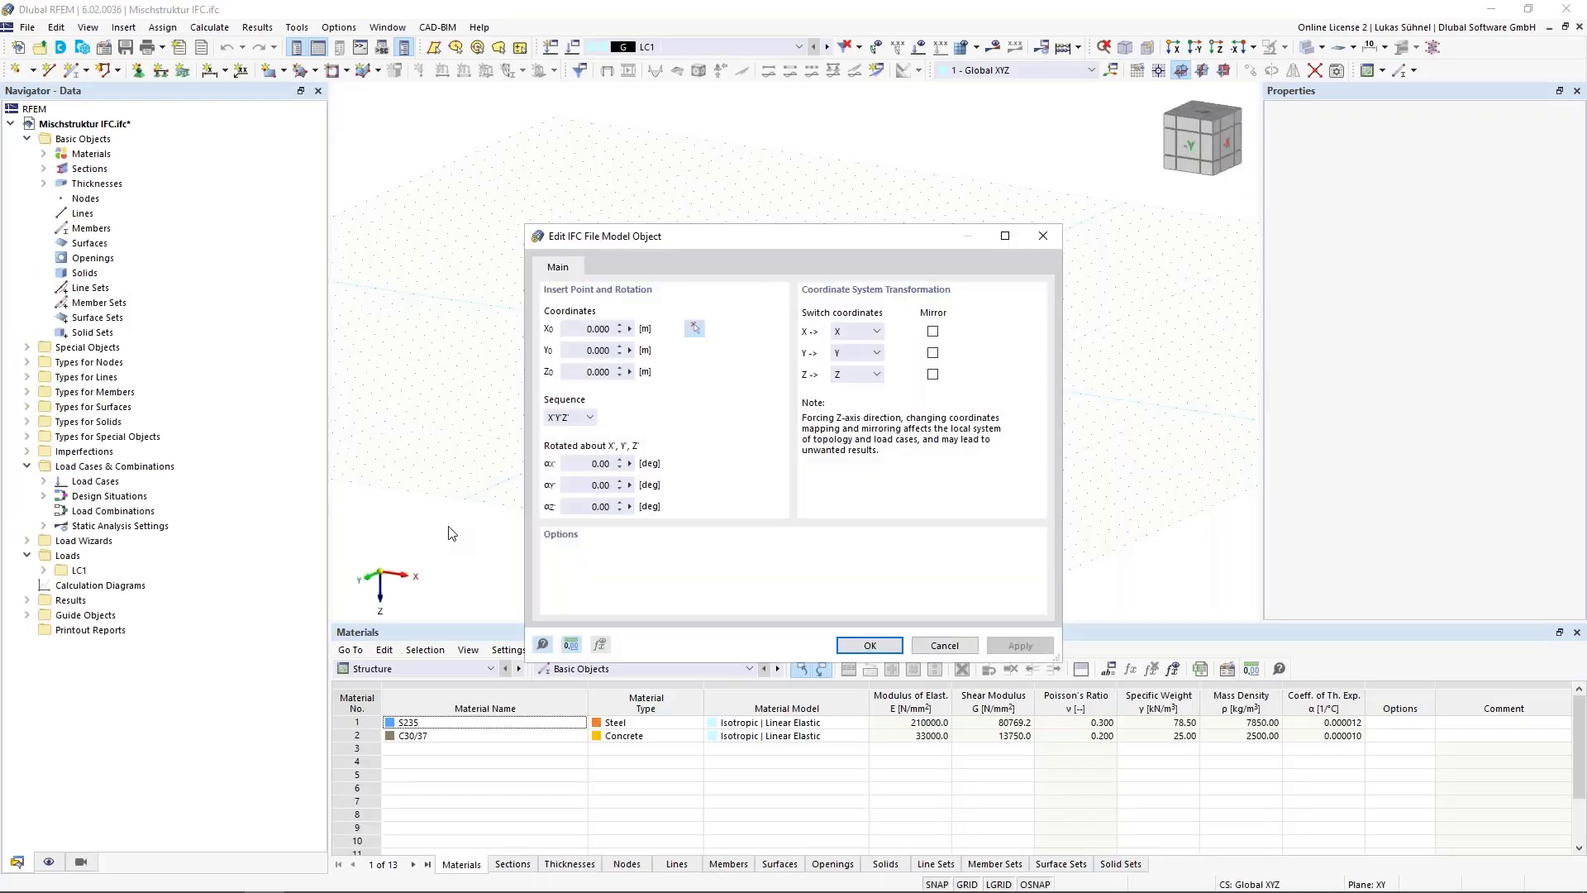
# Mirror the Y and Z coordinates of the IFC file model, complete the import and close the import log
pyautogui.click(932, 374)
pyautogui.click(932, 352)
pyautogui.moveTo(682, 239); pyautogui.dragTo(669, 190)
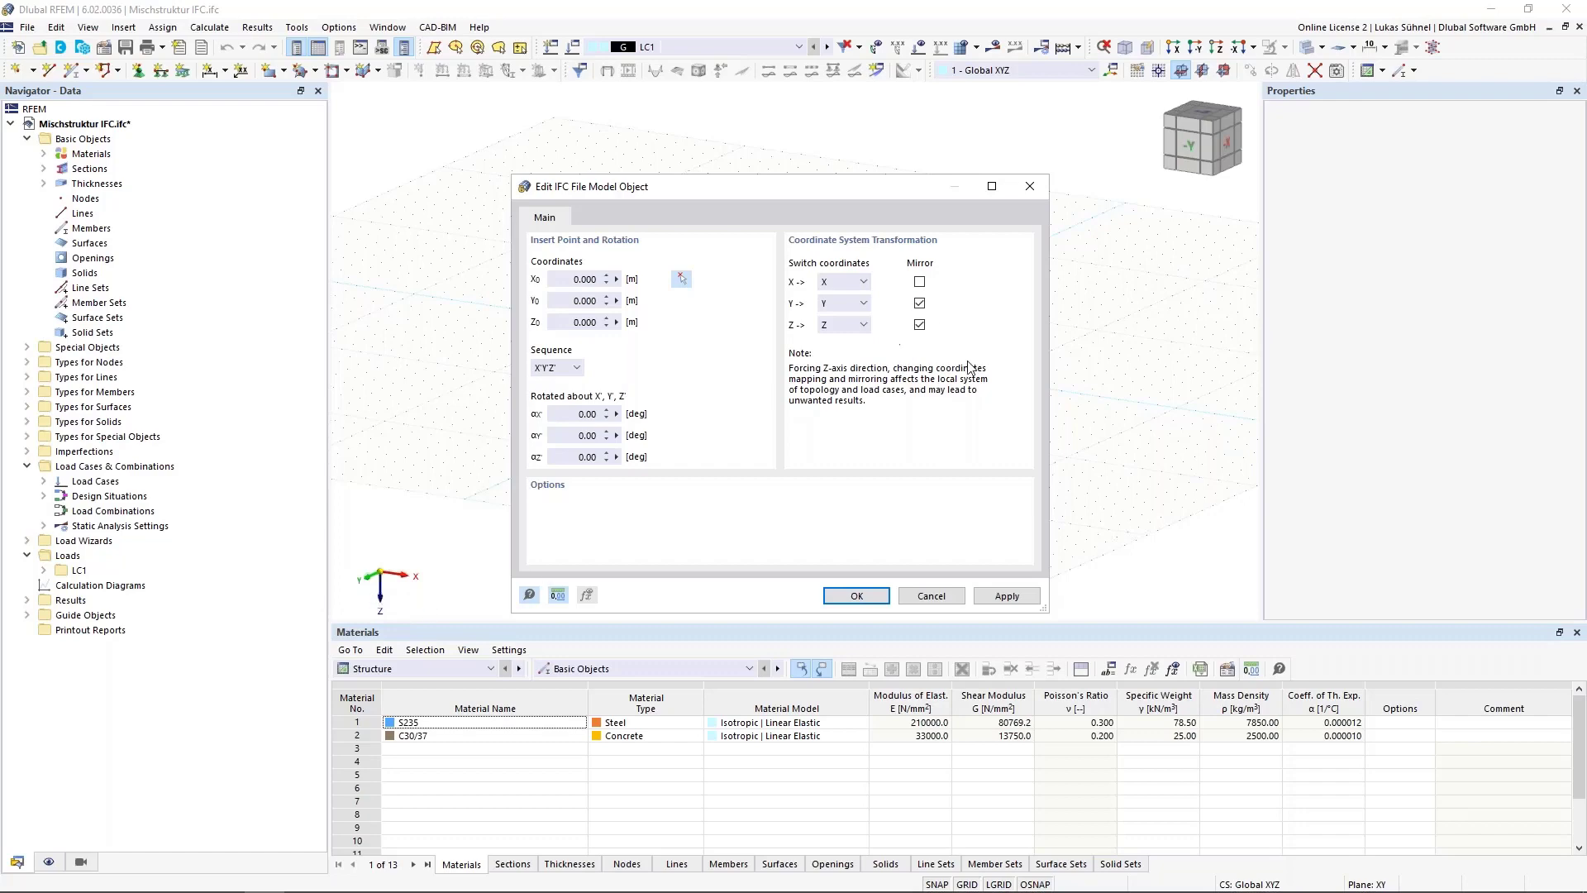
pyautogui.click(851, 603)
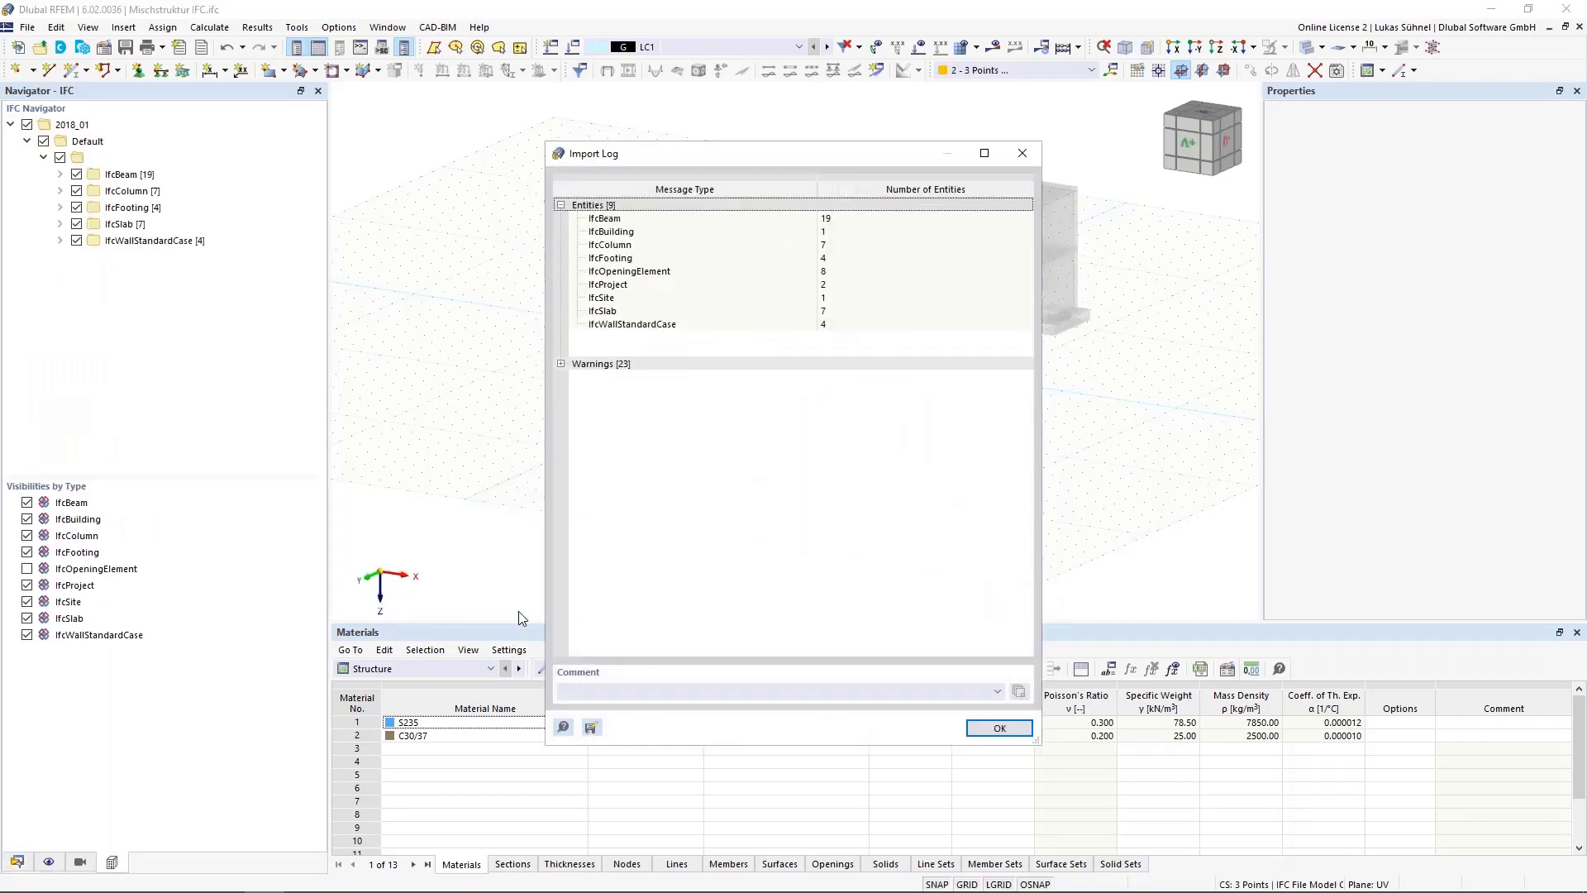
pyautogui.click(999, 728)
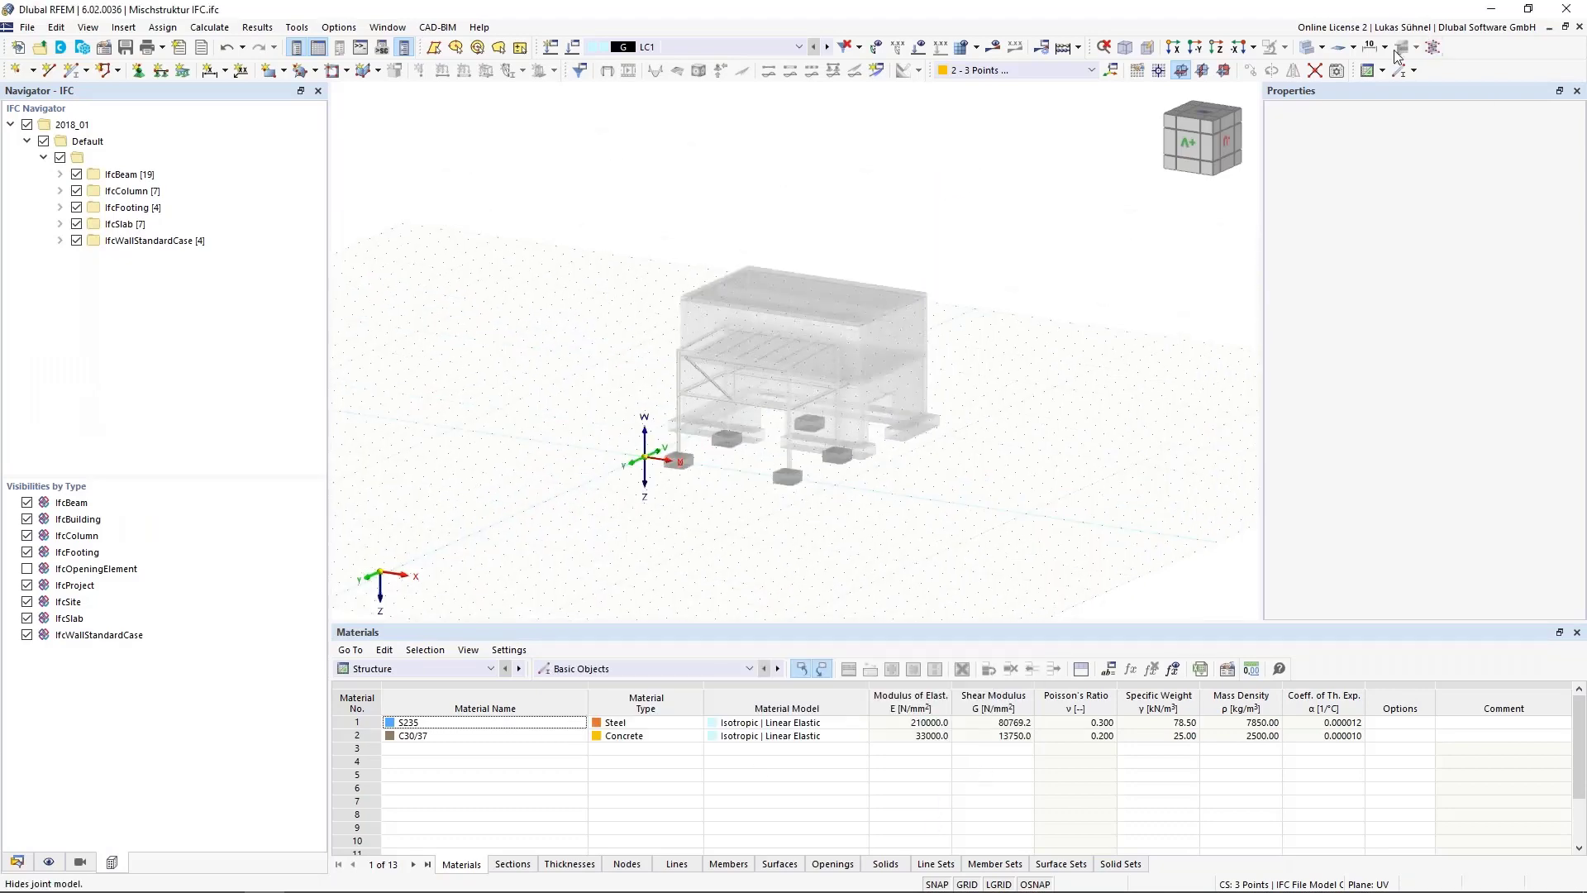
# Display the imported IFC model as opaque solids and view the steel canopy and concrete building obliquely from the side
pyautogui.click(1321, 47)
pyautogui.click(1339, 85)
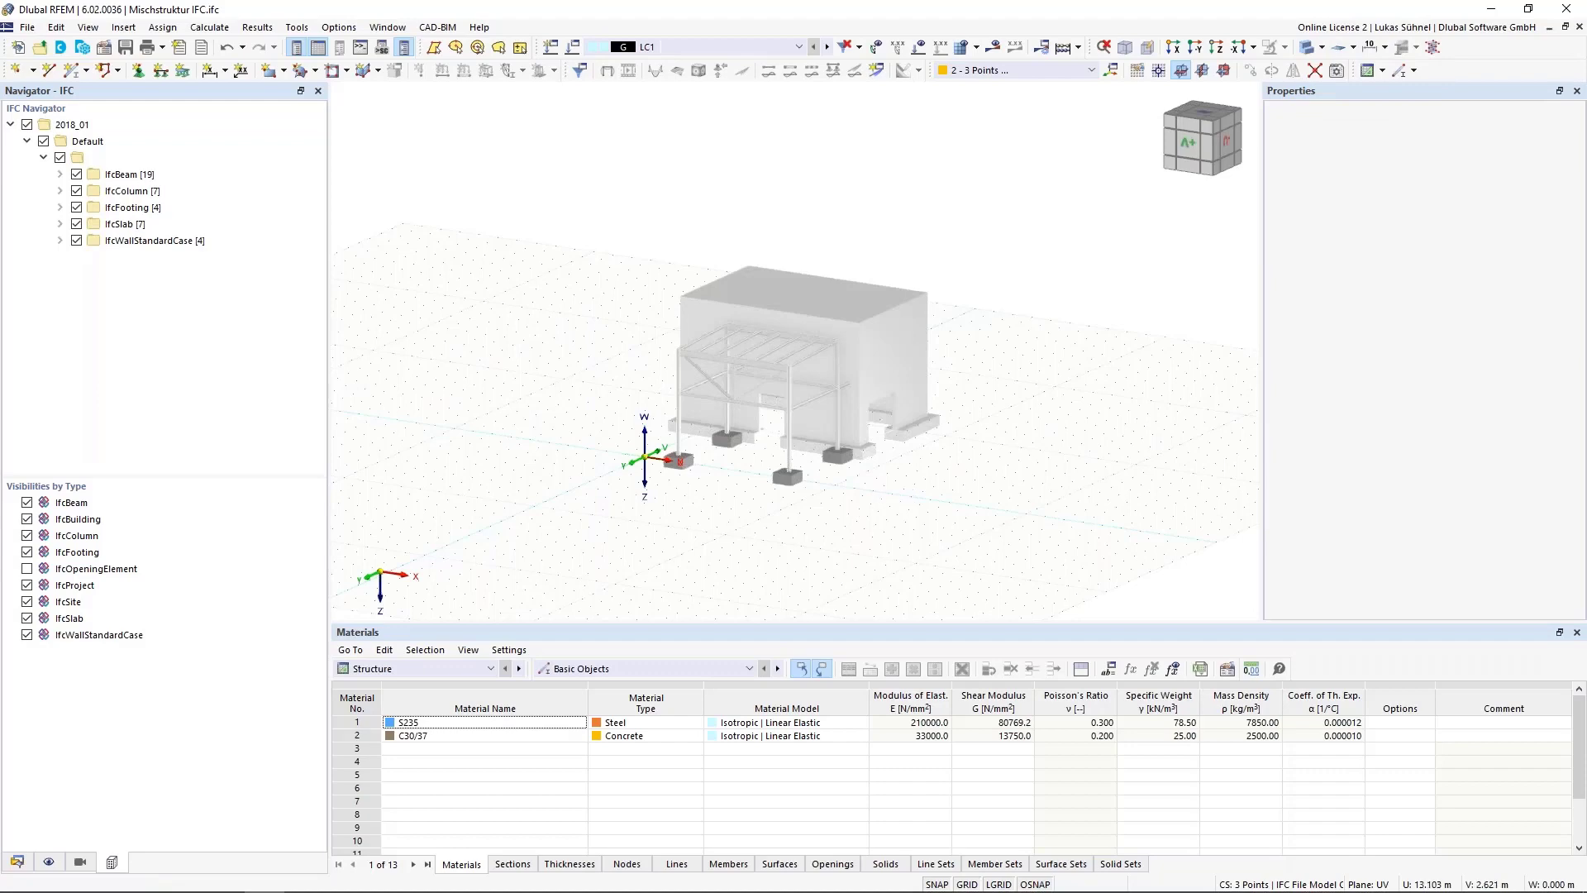
pyautogui.keyDown('ctrl'); pyautogui.moveTo(912, 489); pyautogui.dragTo(641, 420, button='middle'); pyautogui.keyUp('ctrl')
pyautogui.scroll(4, 711, 404)
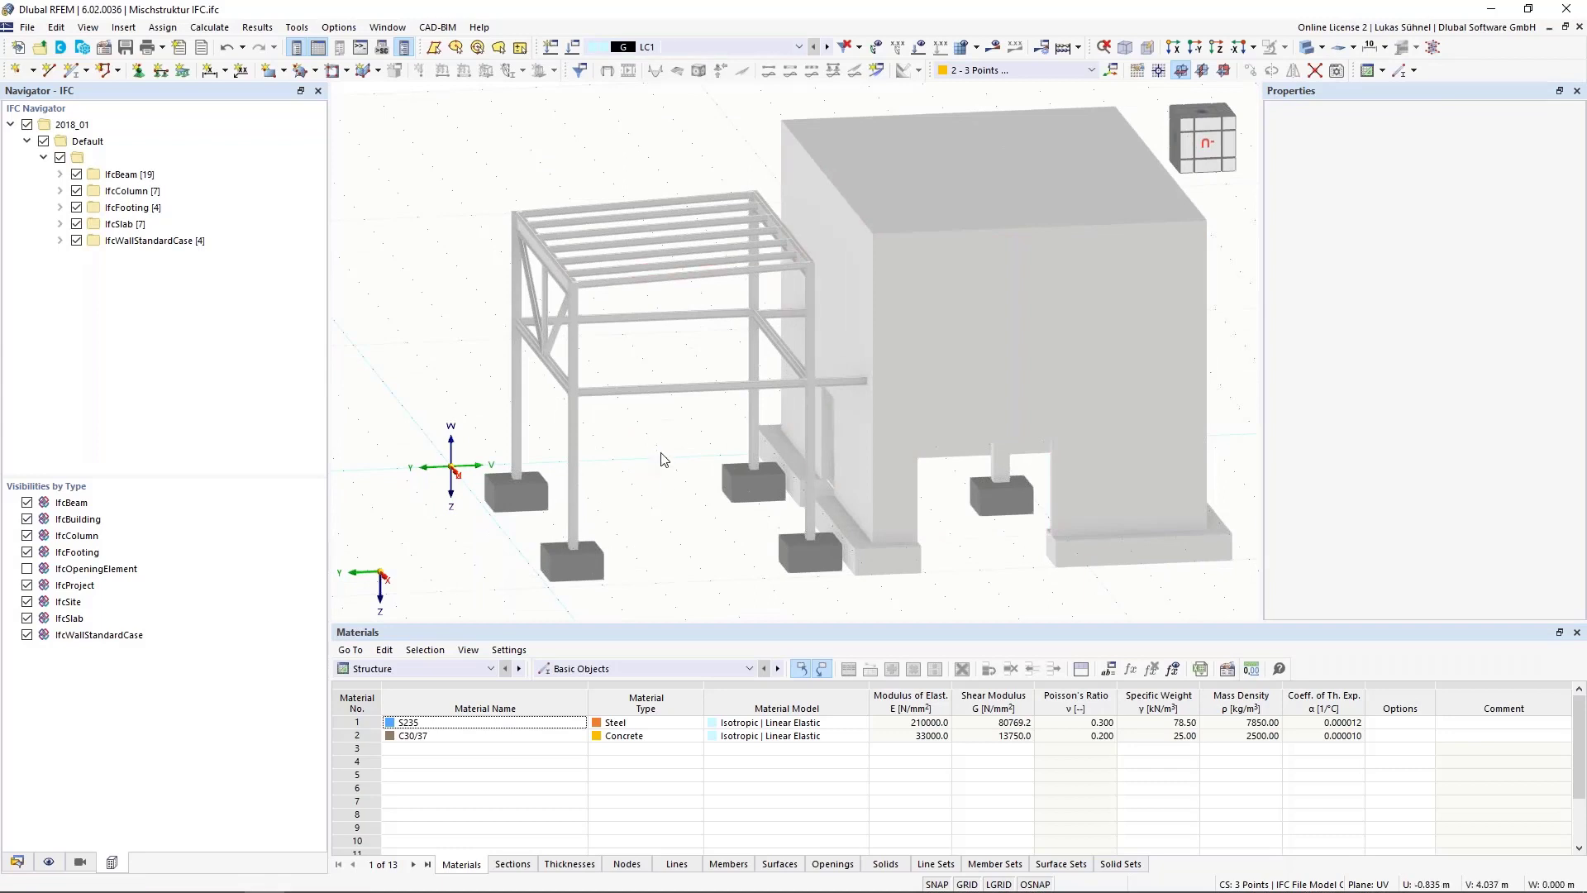
pyautogui.keyDown('ctrl'); pyautogui.moveTo(675, 502); pyautogui.dragTo(650, 553, button='middle'); pyautogui.keyUp('ctrl')
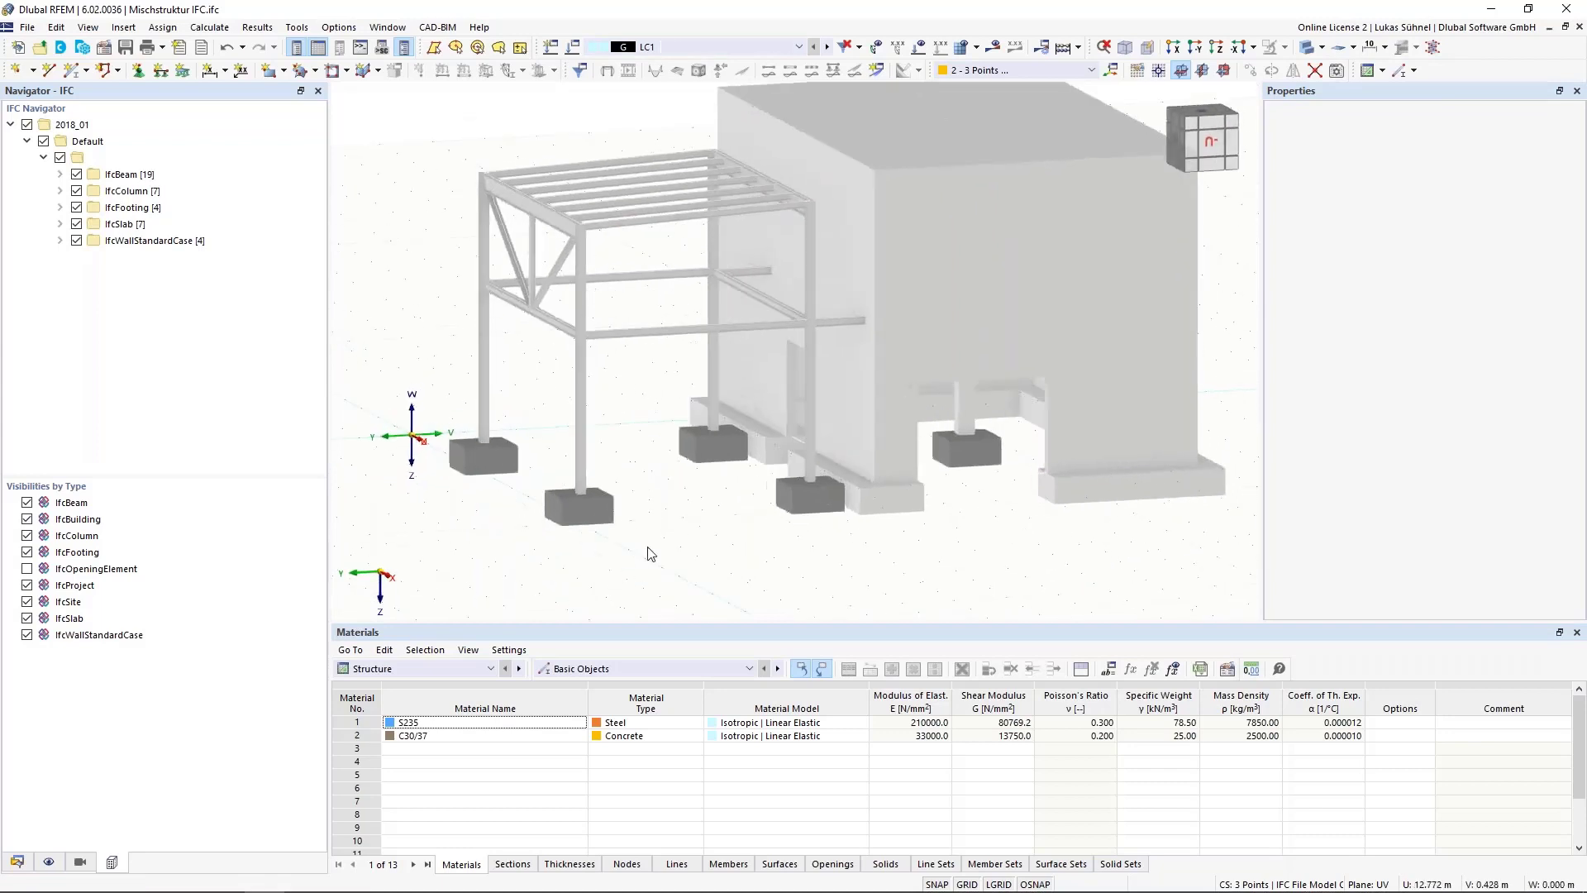
pyautogui.scroll(-2, 657, 520)
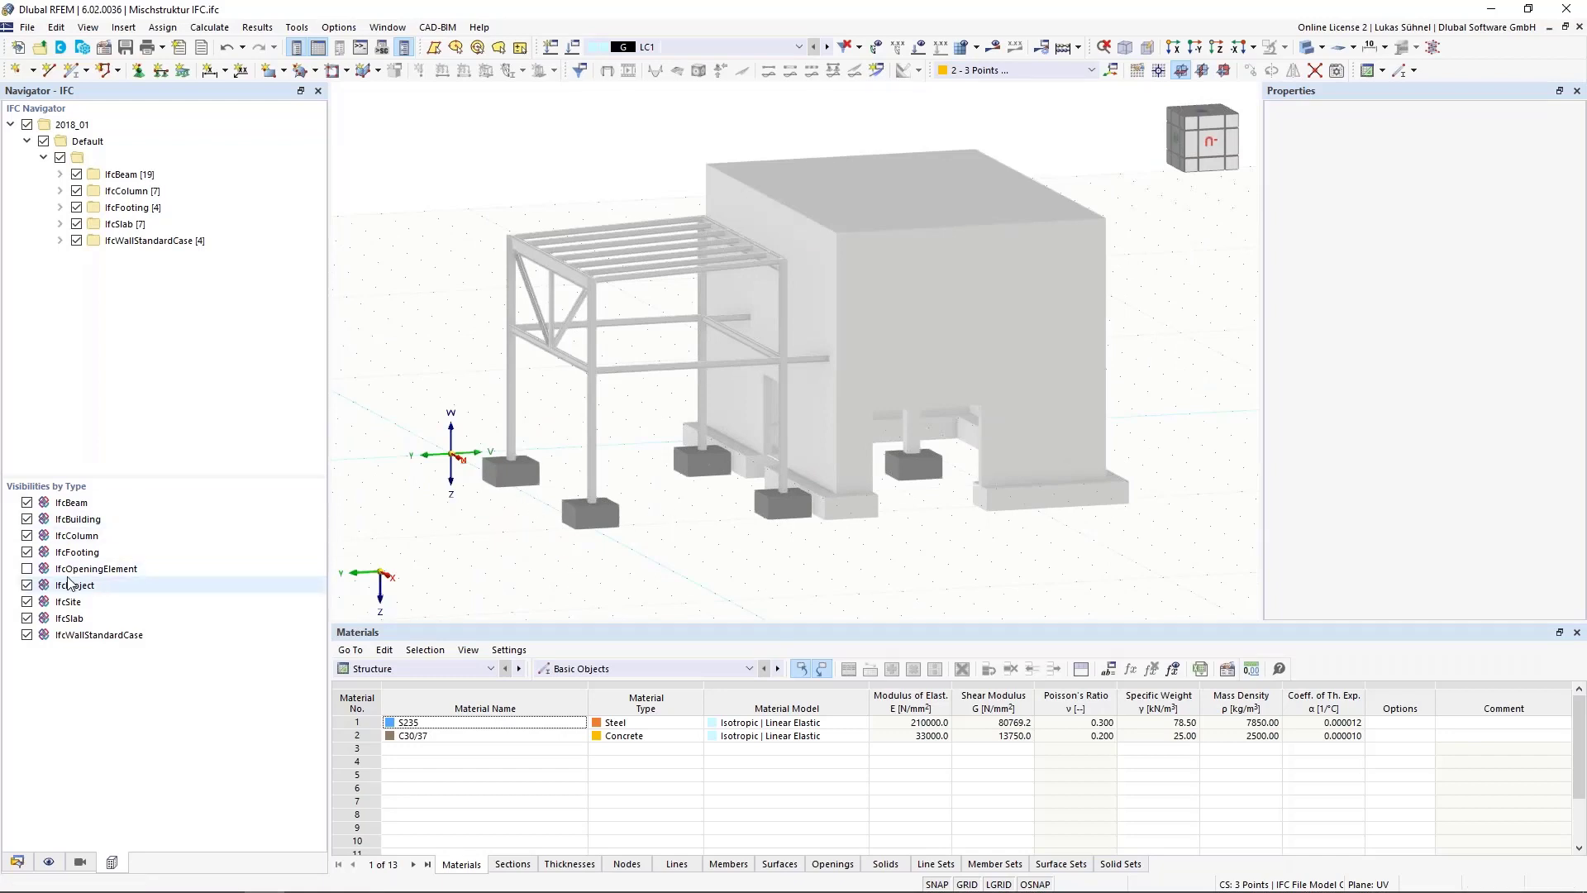
# Hide all IfcSlab objects to look into the building from above, and show them again
pyautogui.click(26, 618)
pyautogui.keyDown('ctrl'); pyautogui.moveTo(524, 394); pyautogui.dragTo(570, 487, button='middle'); pyautogui.keyUp('ctrl')
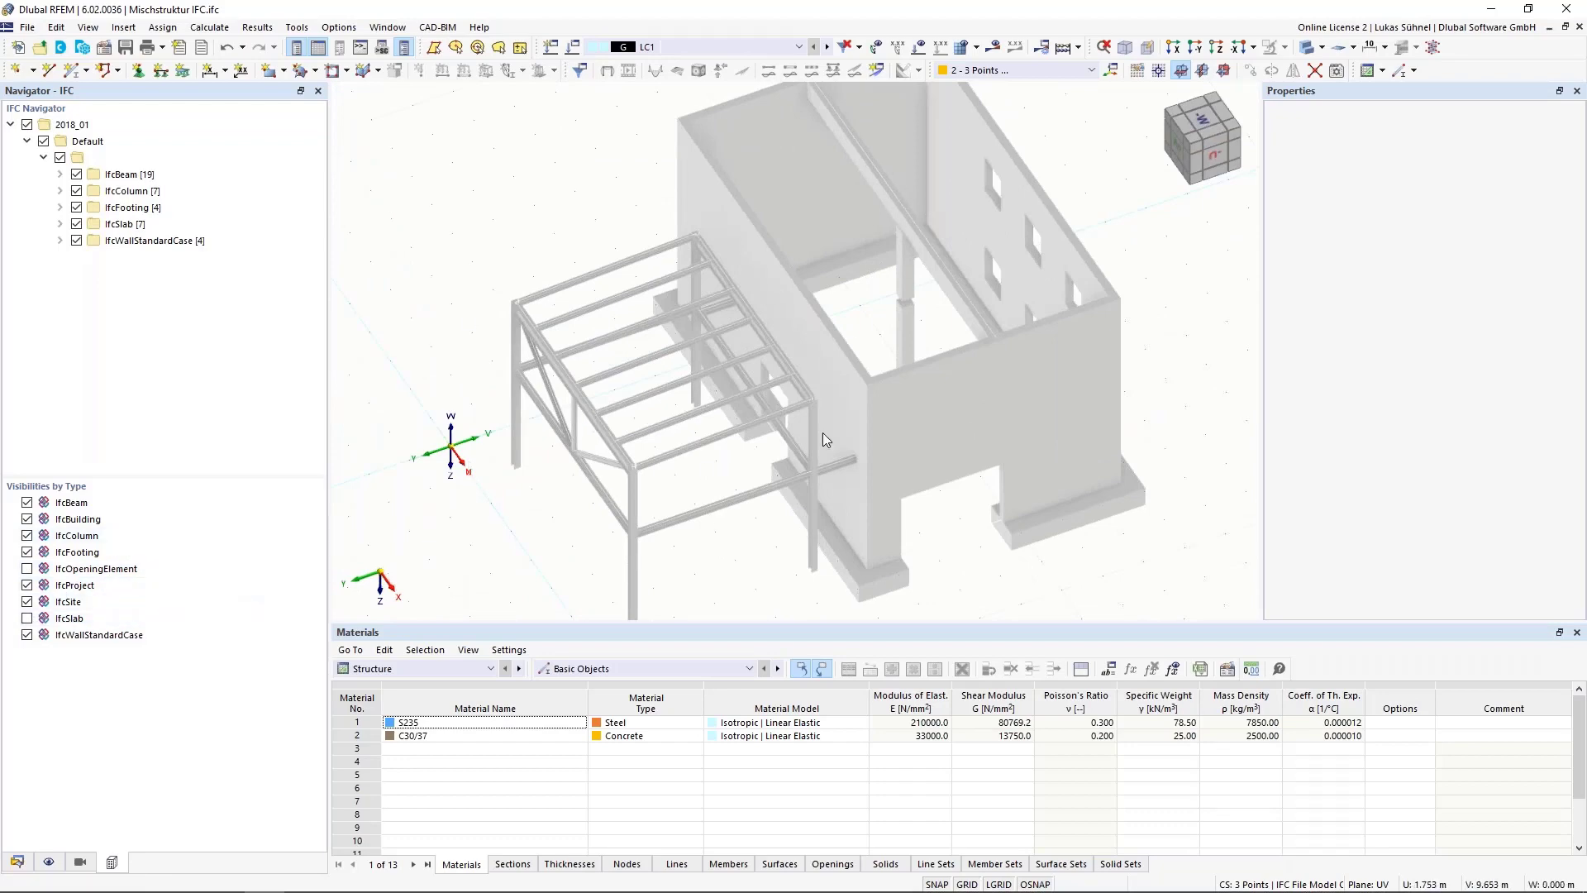
pyautogui.keyDown('ctrl'); pyautogui.moveTo(837, 531); pyautogui.dragTo(760, 507, button='middle'); pyautogui.keyUp('ctrl')
pyautogui.click(27, 618)
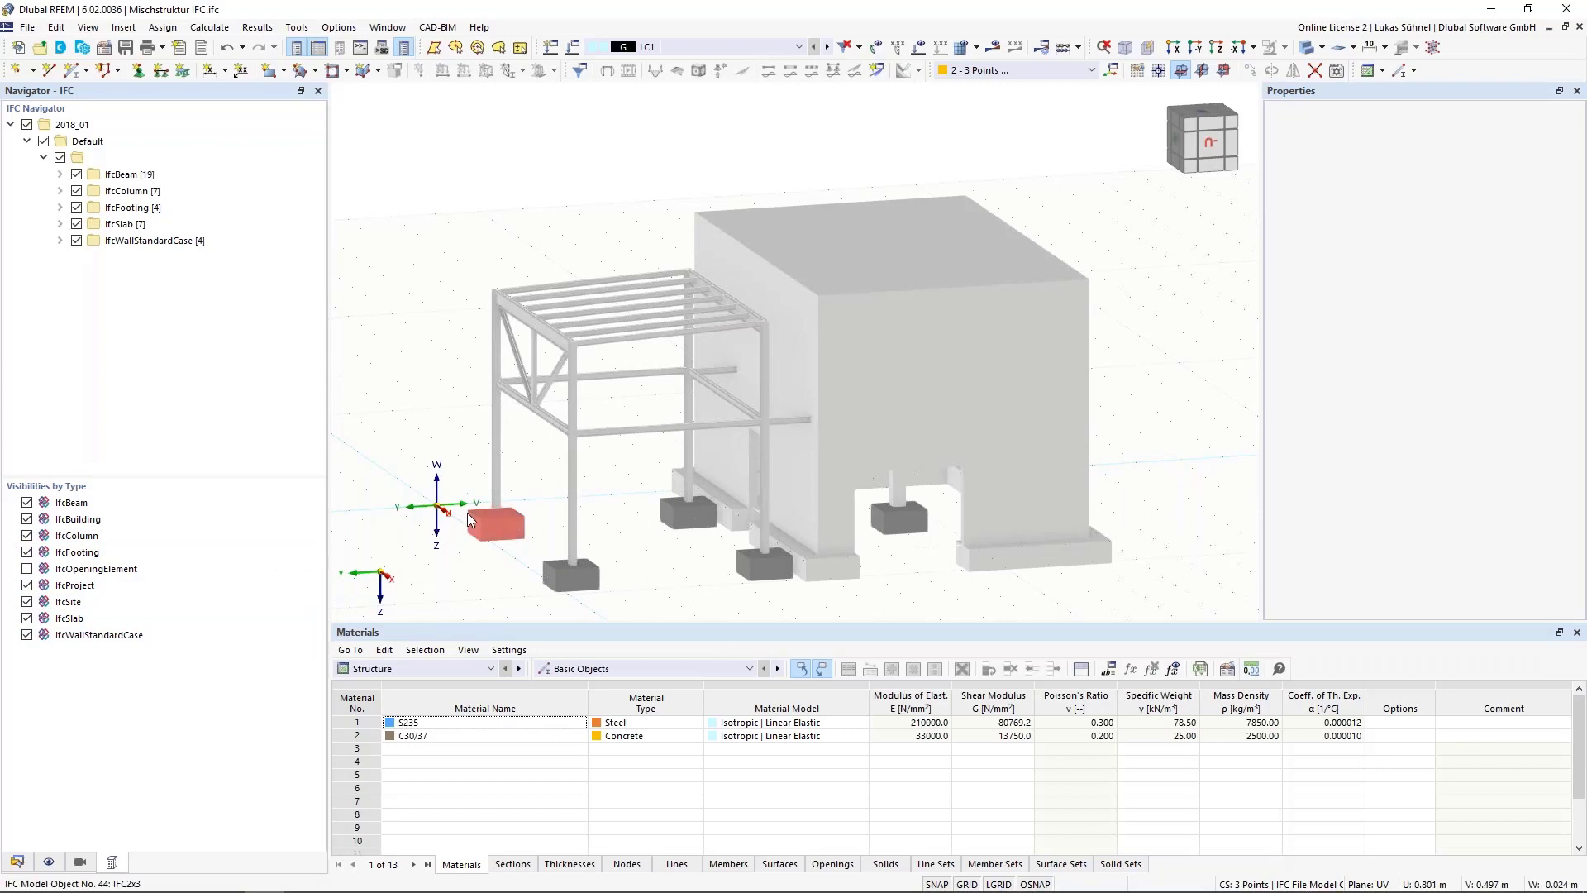
# List the individual IfcColumn objects and briefly hide the first two HEA 160 columns to identify them in the model
pyautogui.click(61, 191)
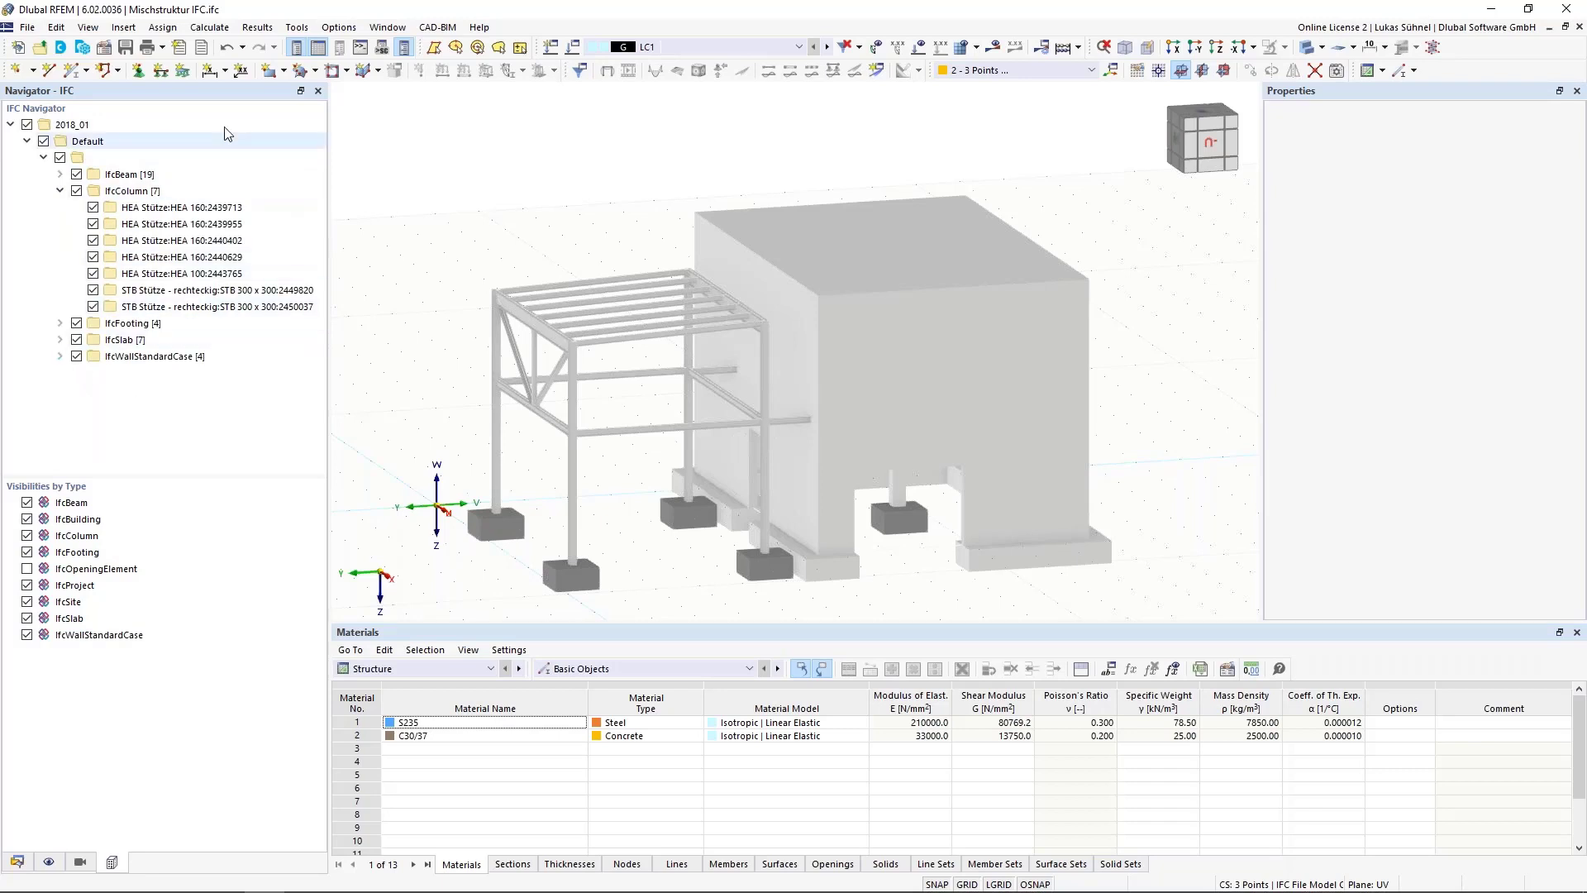
pyautogui.click(94, 208)
pyautogui.click(94, 223)
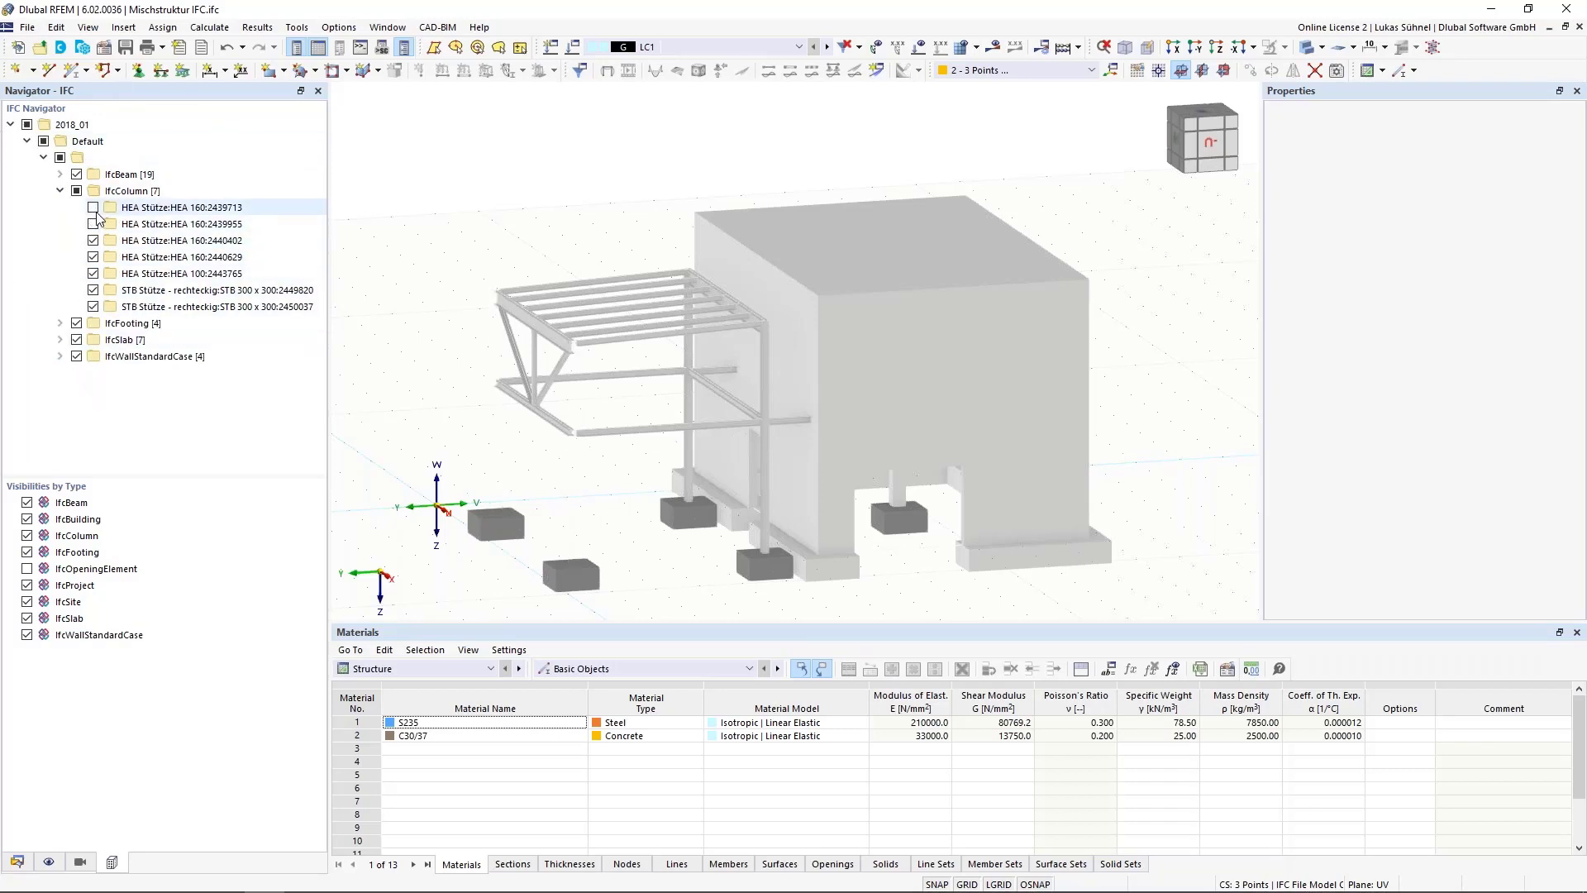
pyautogui.click(94, 207)
pyautogui.click(94, 223)
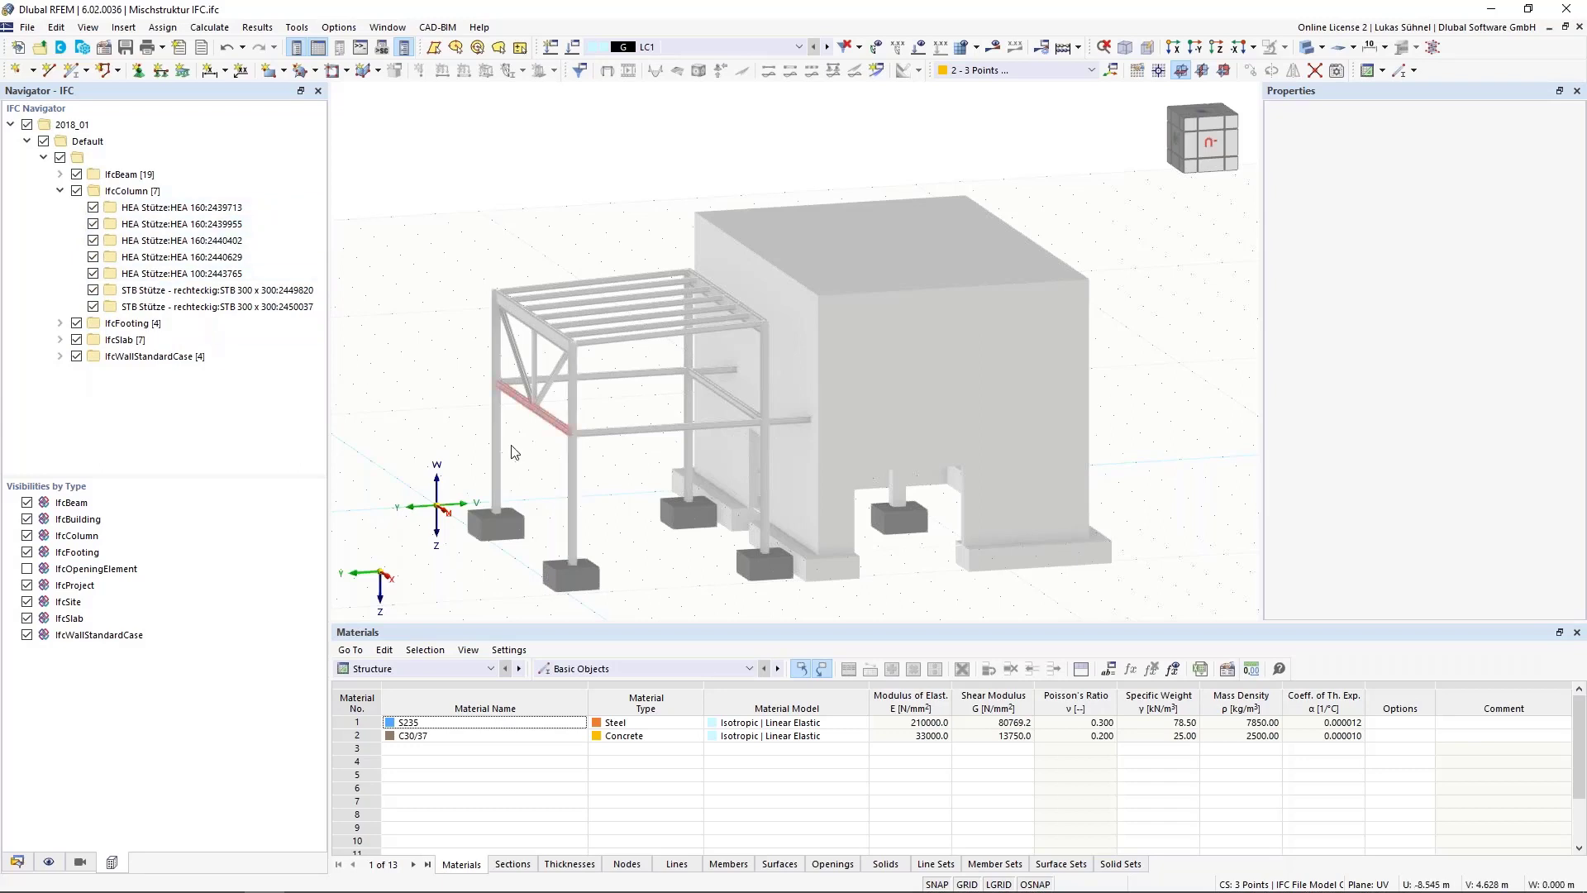
# Check the basic IFC properties of the front HEA 160 canopy column and IPE 300 edge beam, plus the beam's IfcMaterial name
pyautogui.scroll(3, 583, 450)
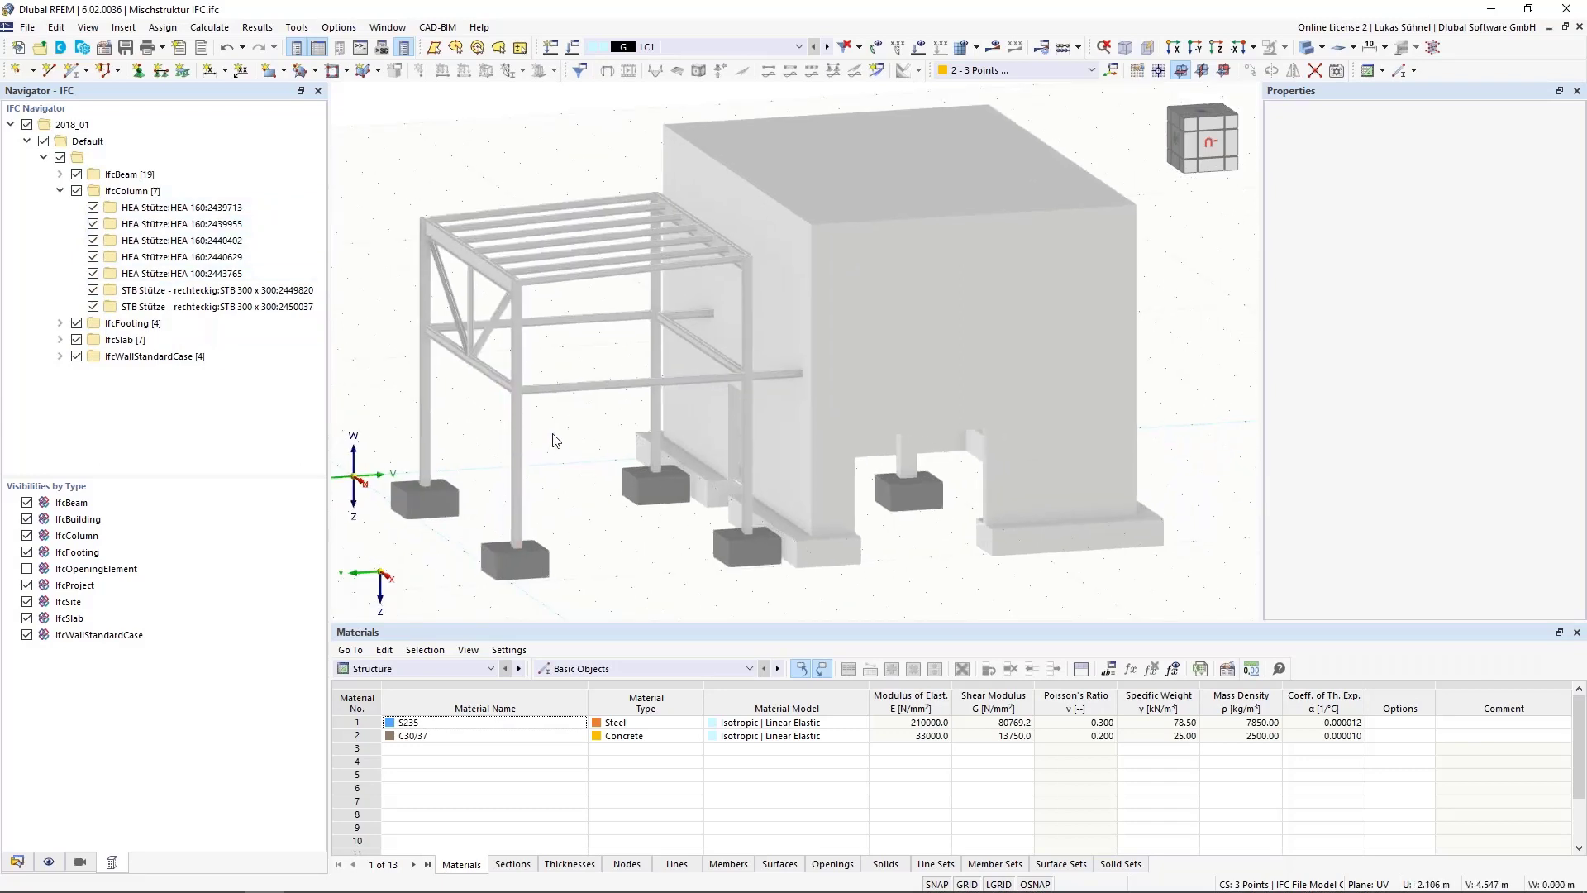
pyautogui.click(519, 415)
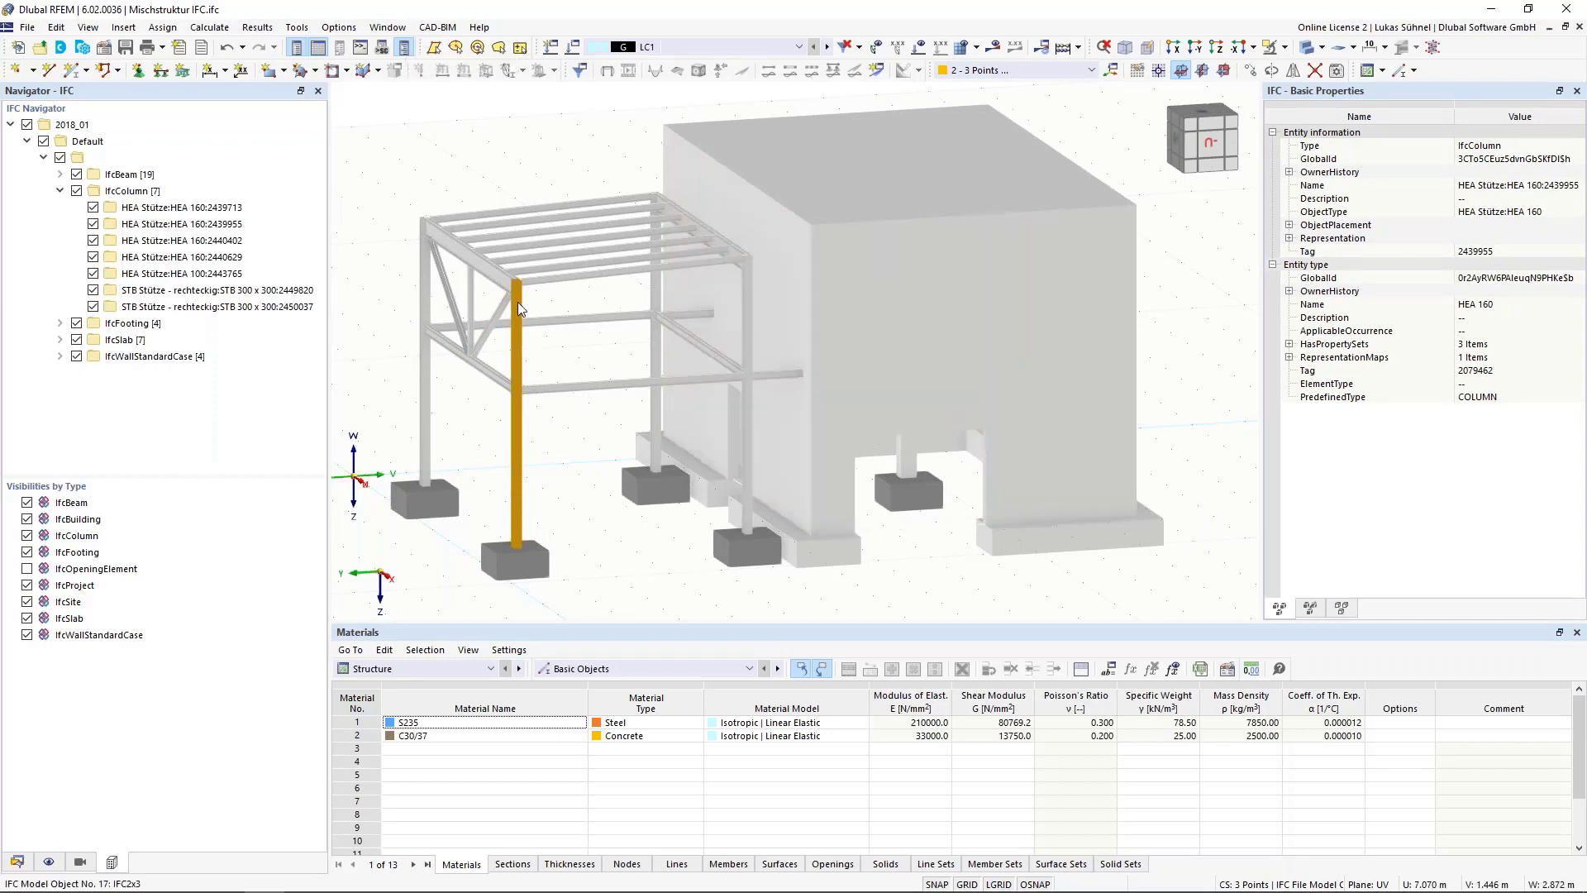
pyautogui.click(494, 283)
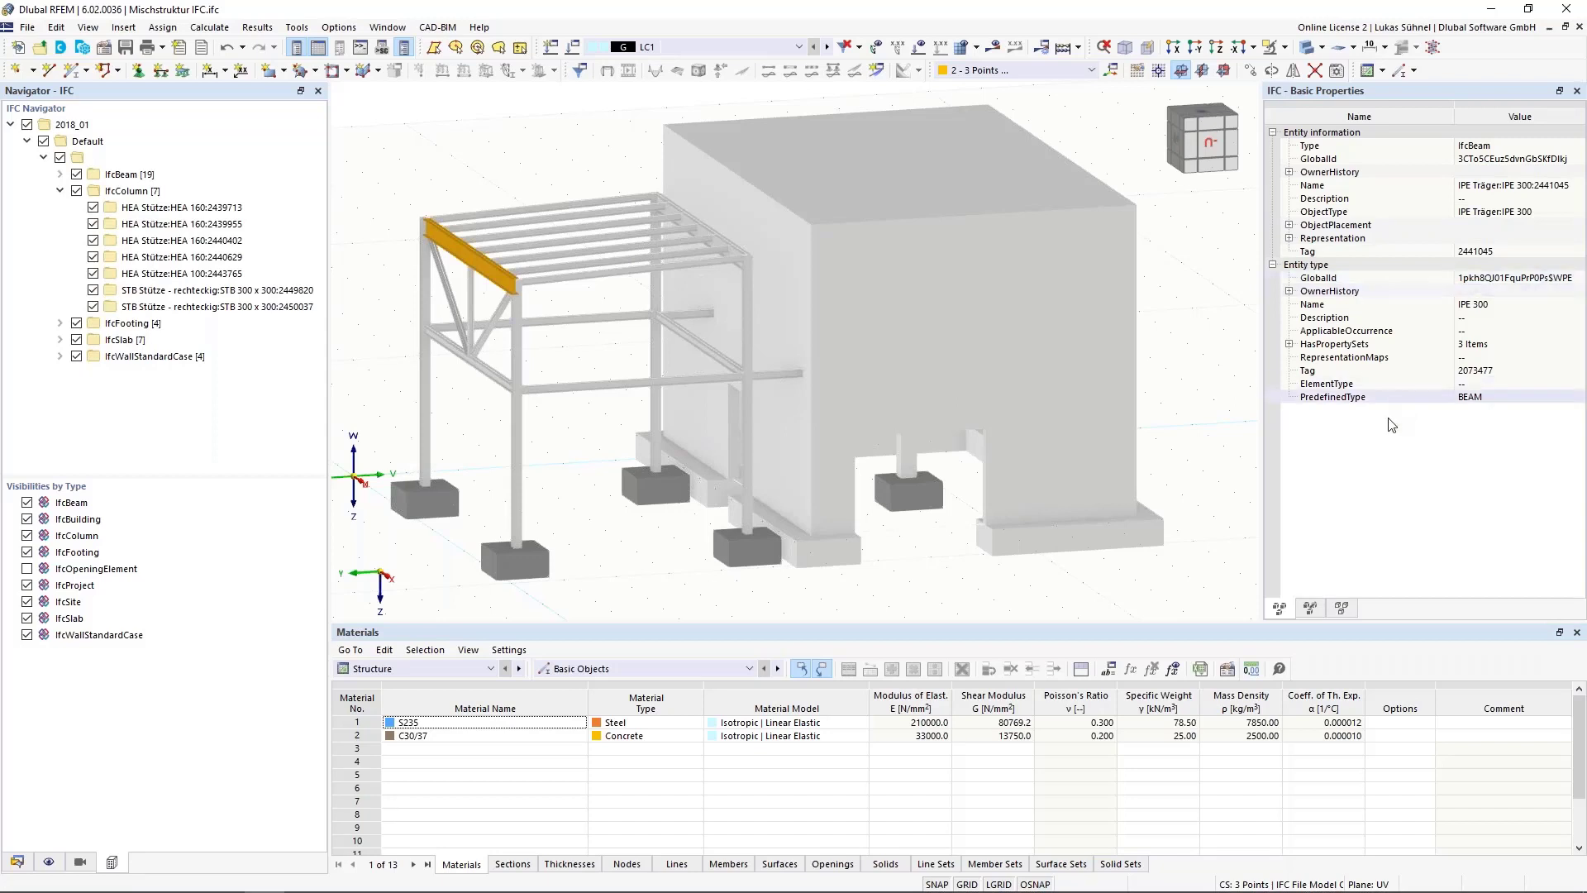
pyautogui.click(1342, 609)
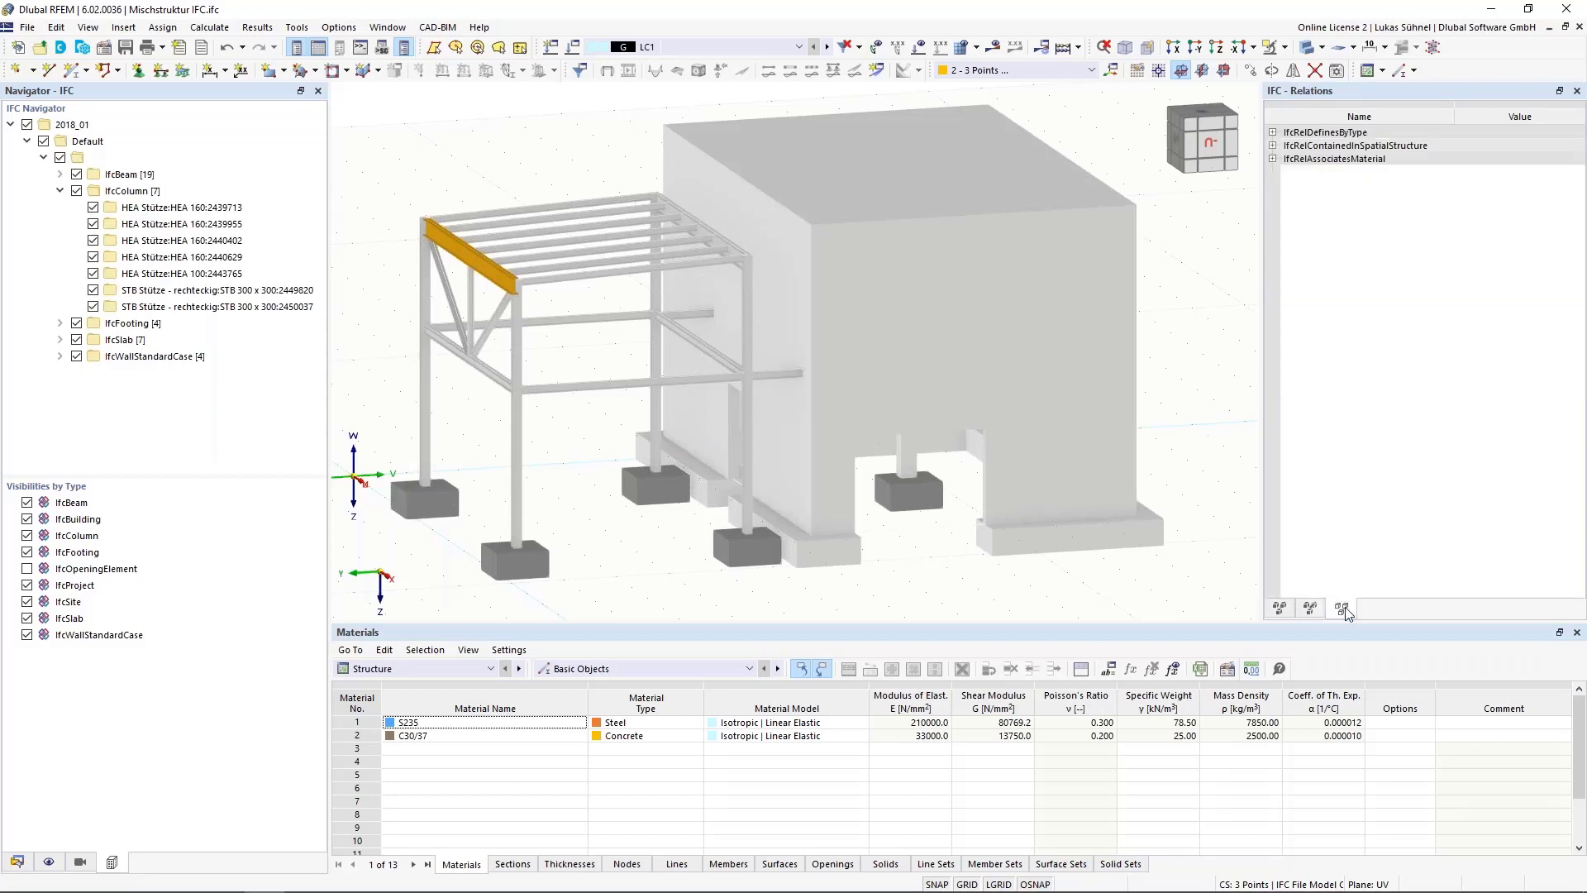
pyautogui.click(1273, 159)
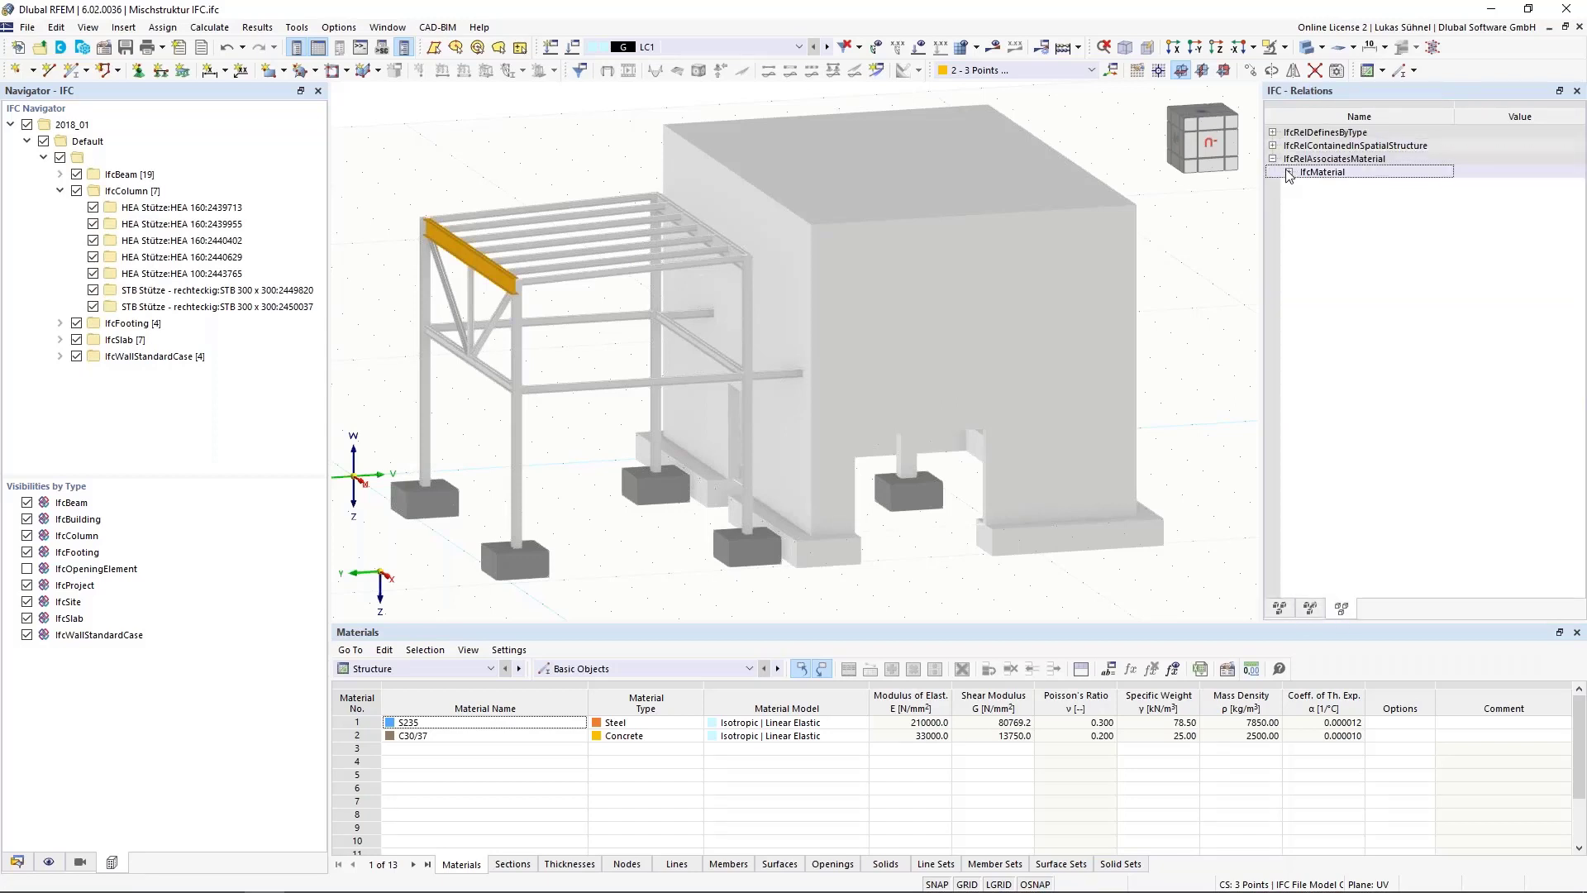
pyautogui.click(1289, 172)
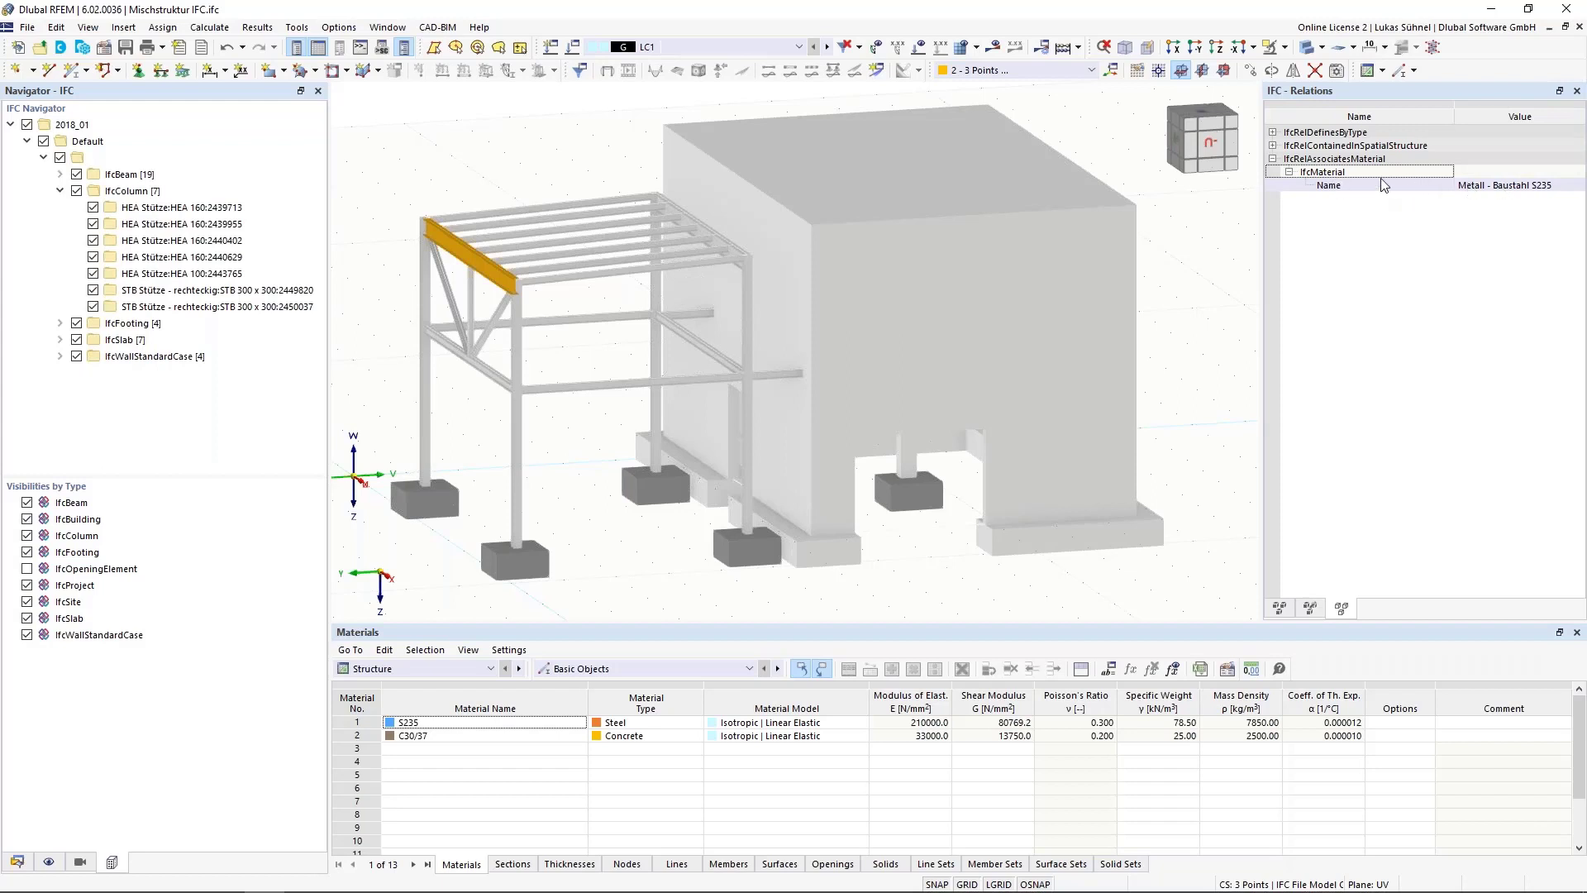
pyautogui.click(1473, 186)
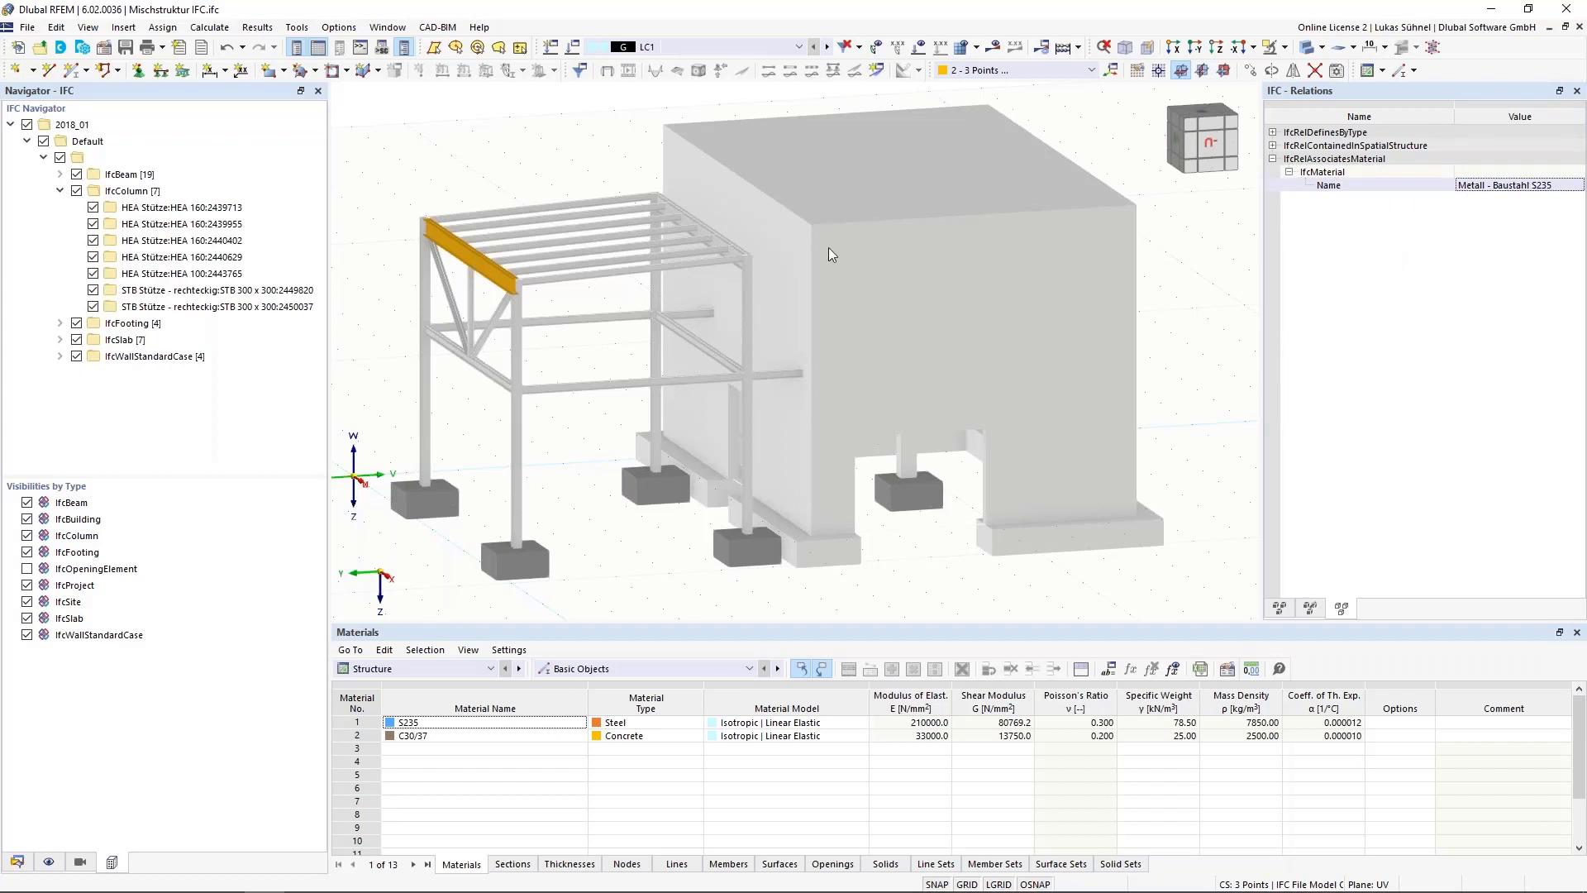
pyautogui.click(400, 156)
# Hide the IfcSlab objects and examine the steel profile geometry at the foot of the canopy's corner column up close
pyautogui.keyDown('ctrl'); pyautogui.moveTo(400, 153); pyautogui.dragTo(467, 184, button='middle'); pyautogui.keyUp('ctrl')
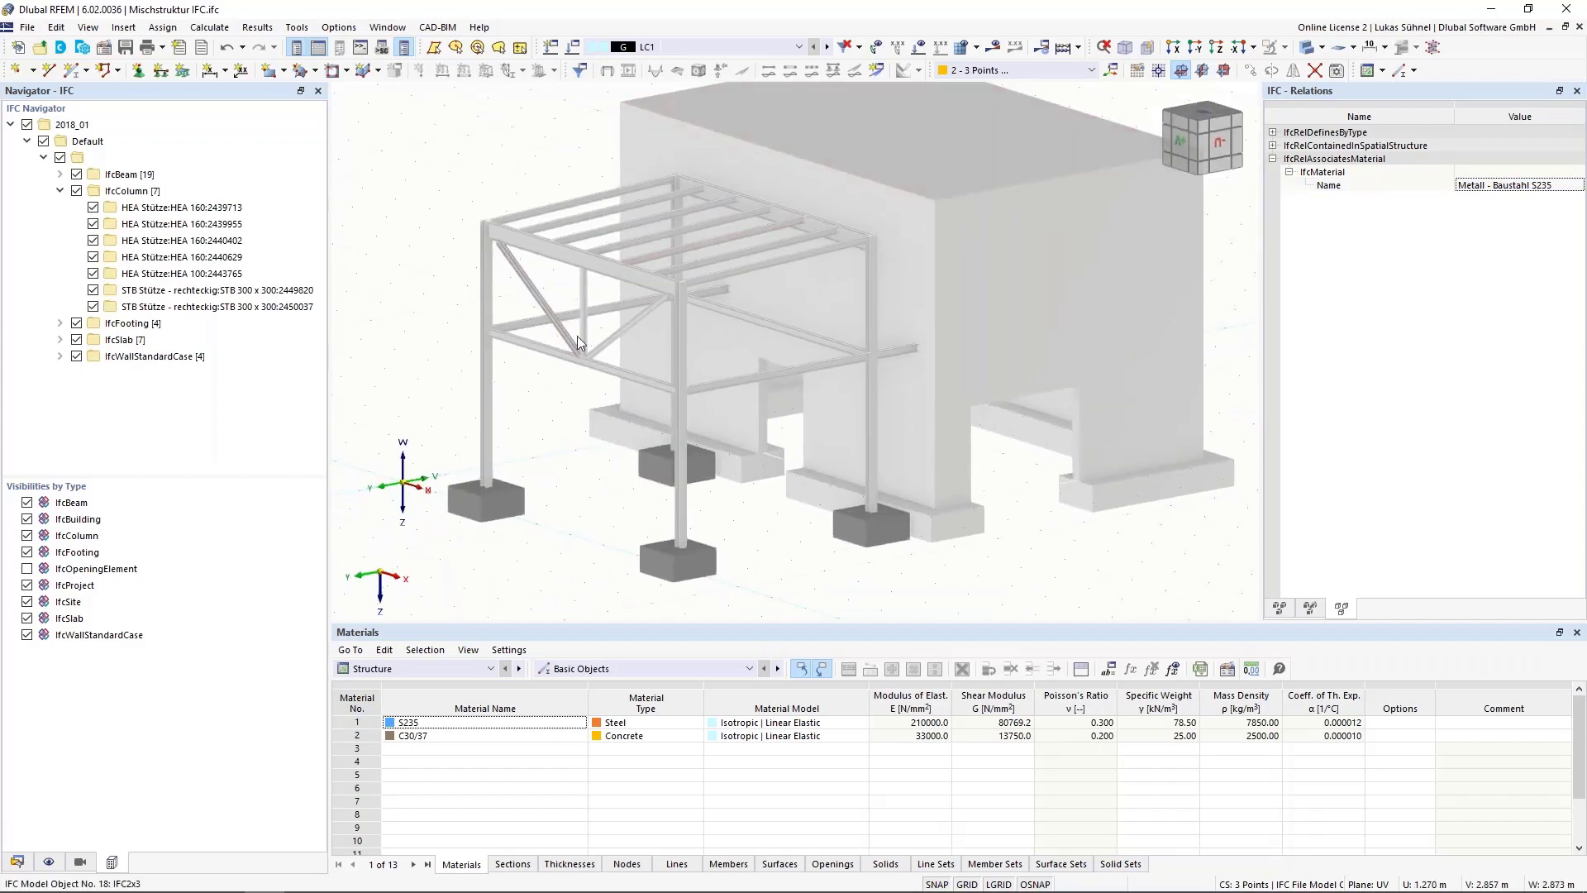
pyautogui.click(26, 620)
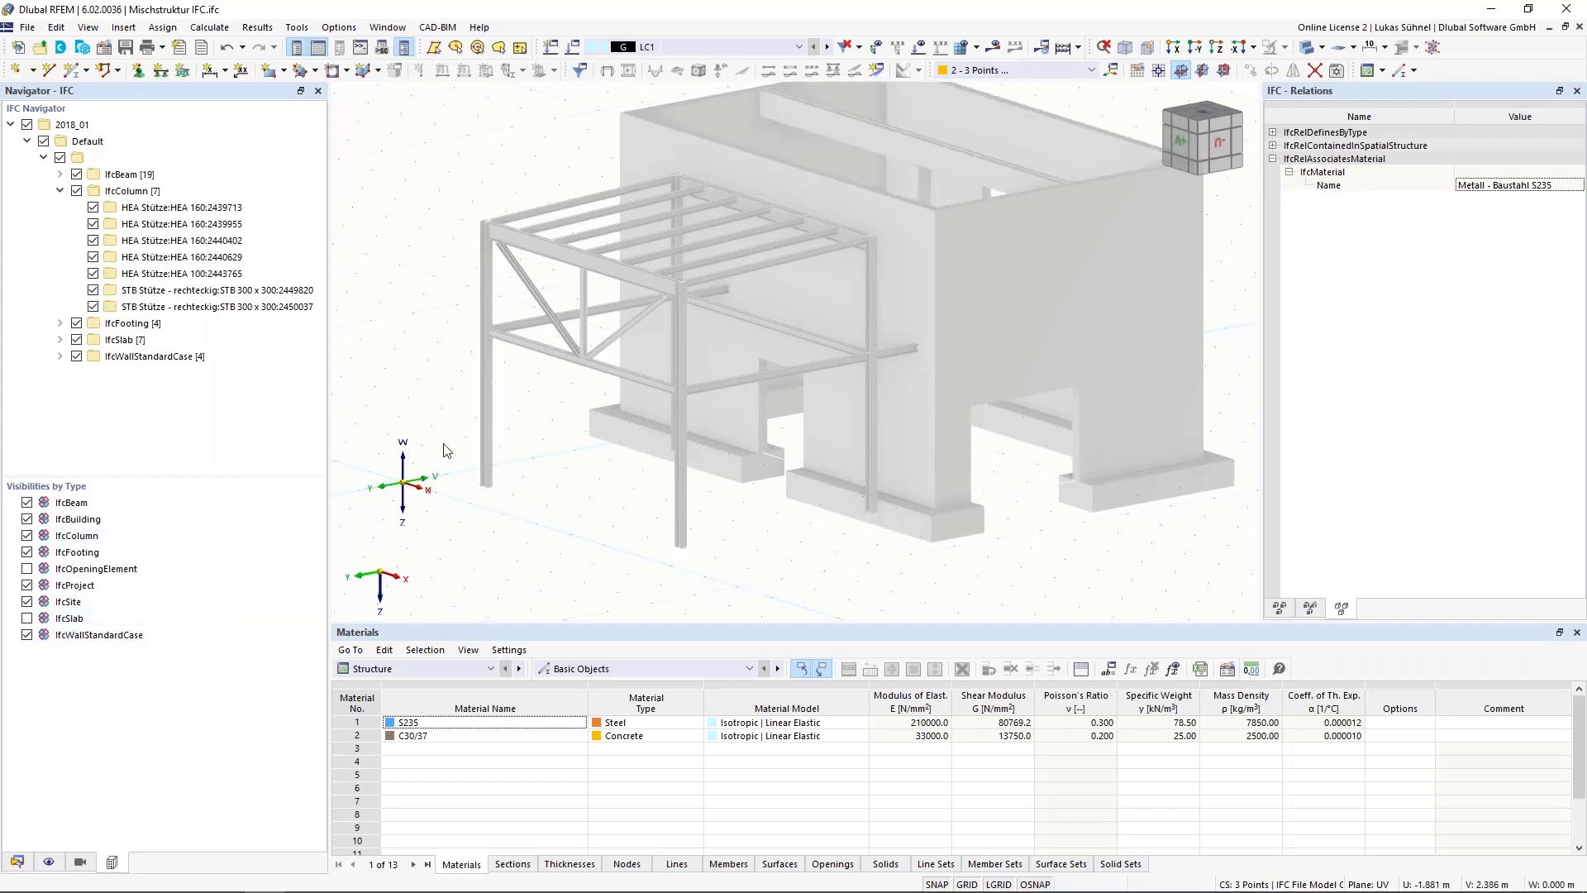
pyautogui.moveTo(446, 450); pyautogui.dragTo(496, 475, button='middle')
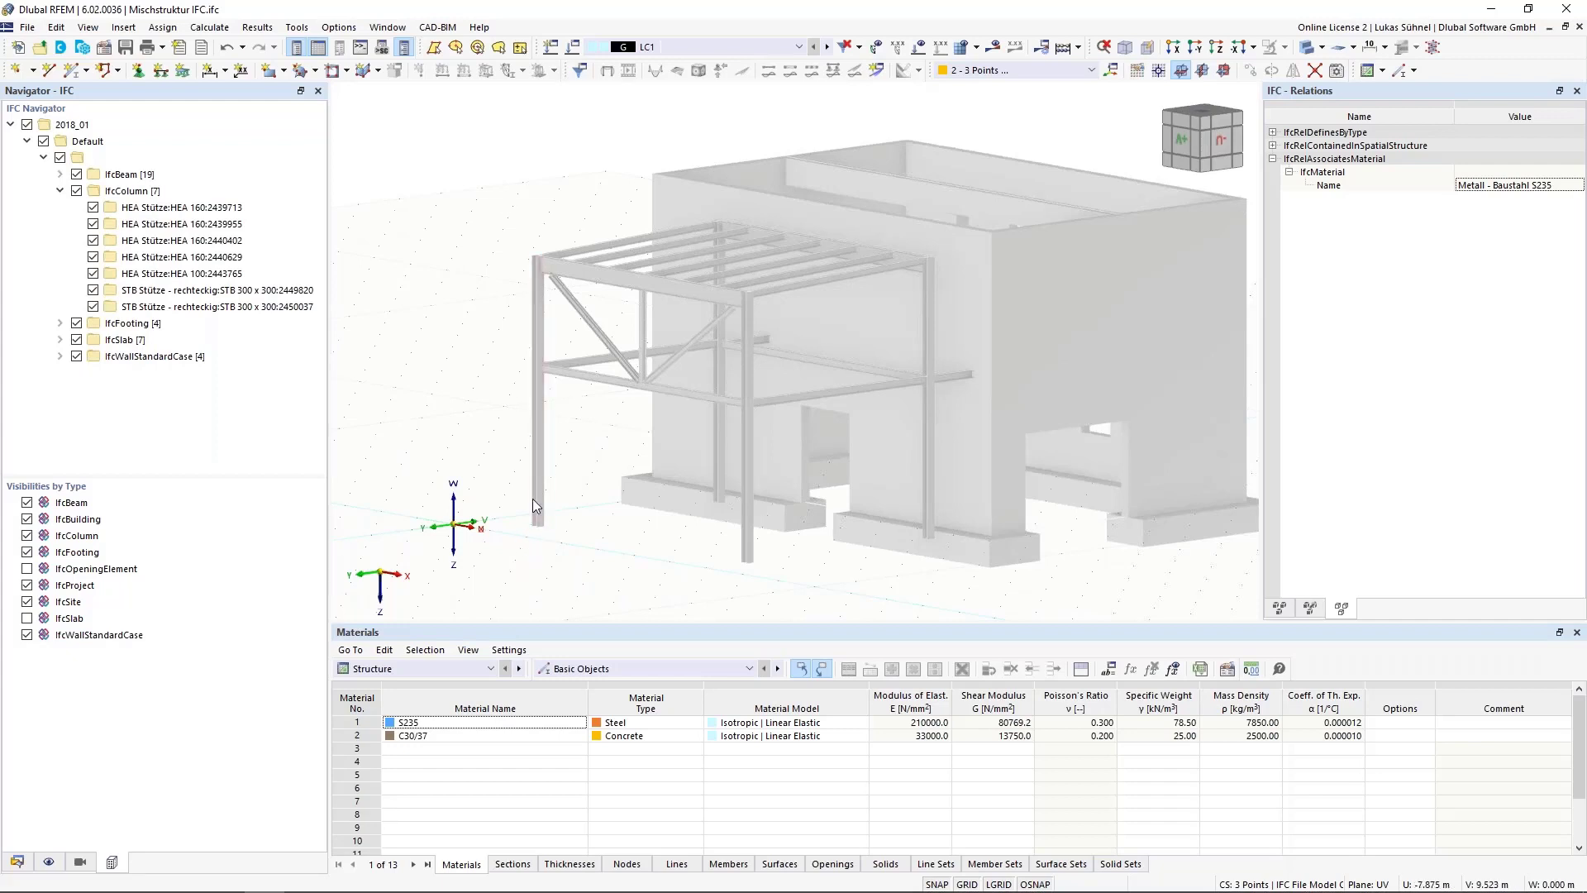
pyautogui.scroll(3, 535, 539)
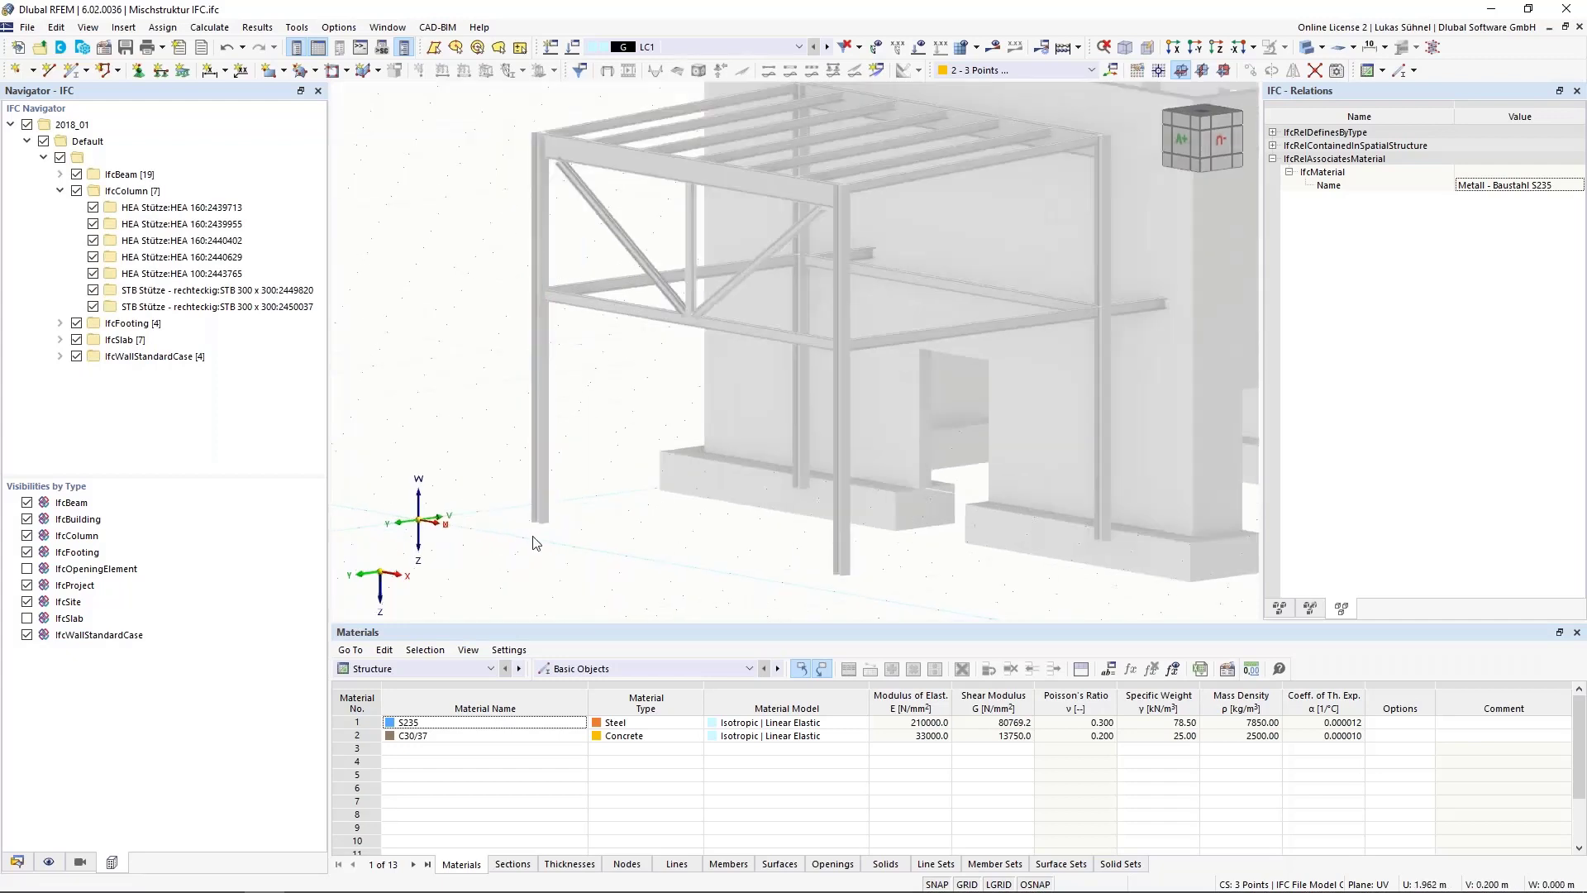
pyautogui.scroll(3, 534, 543)
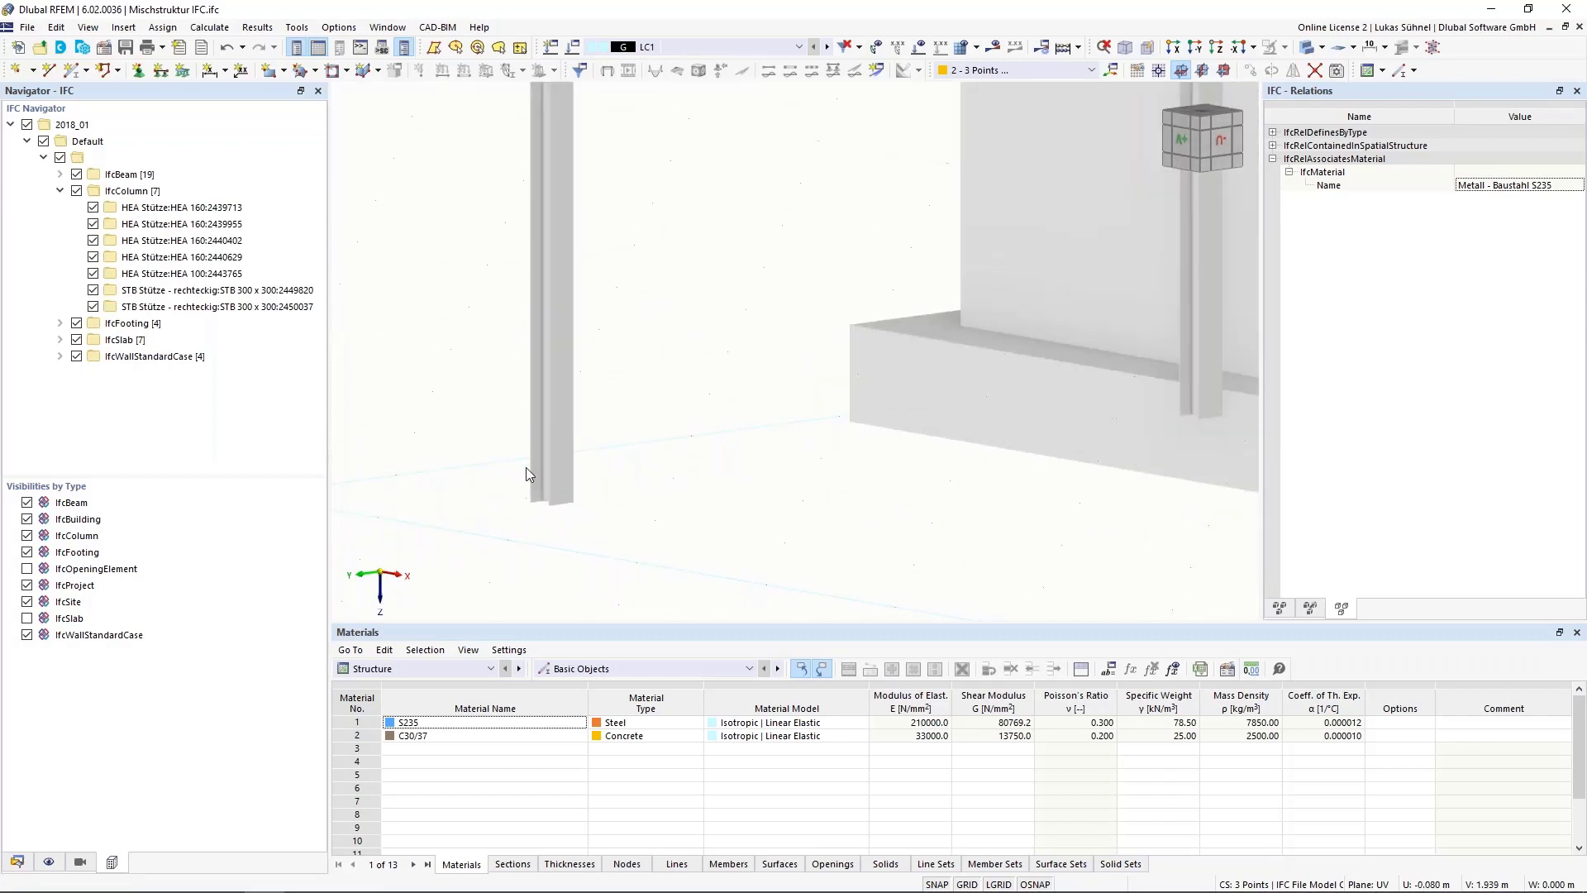
pyautogui.scroll(3, 535, 543)
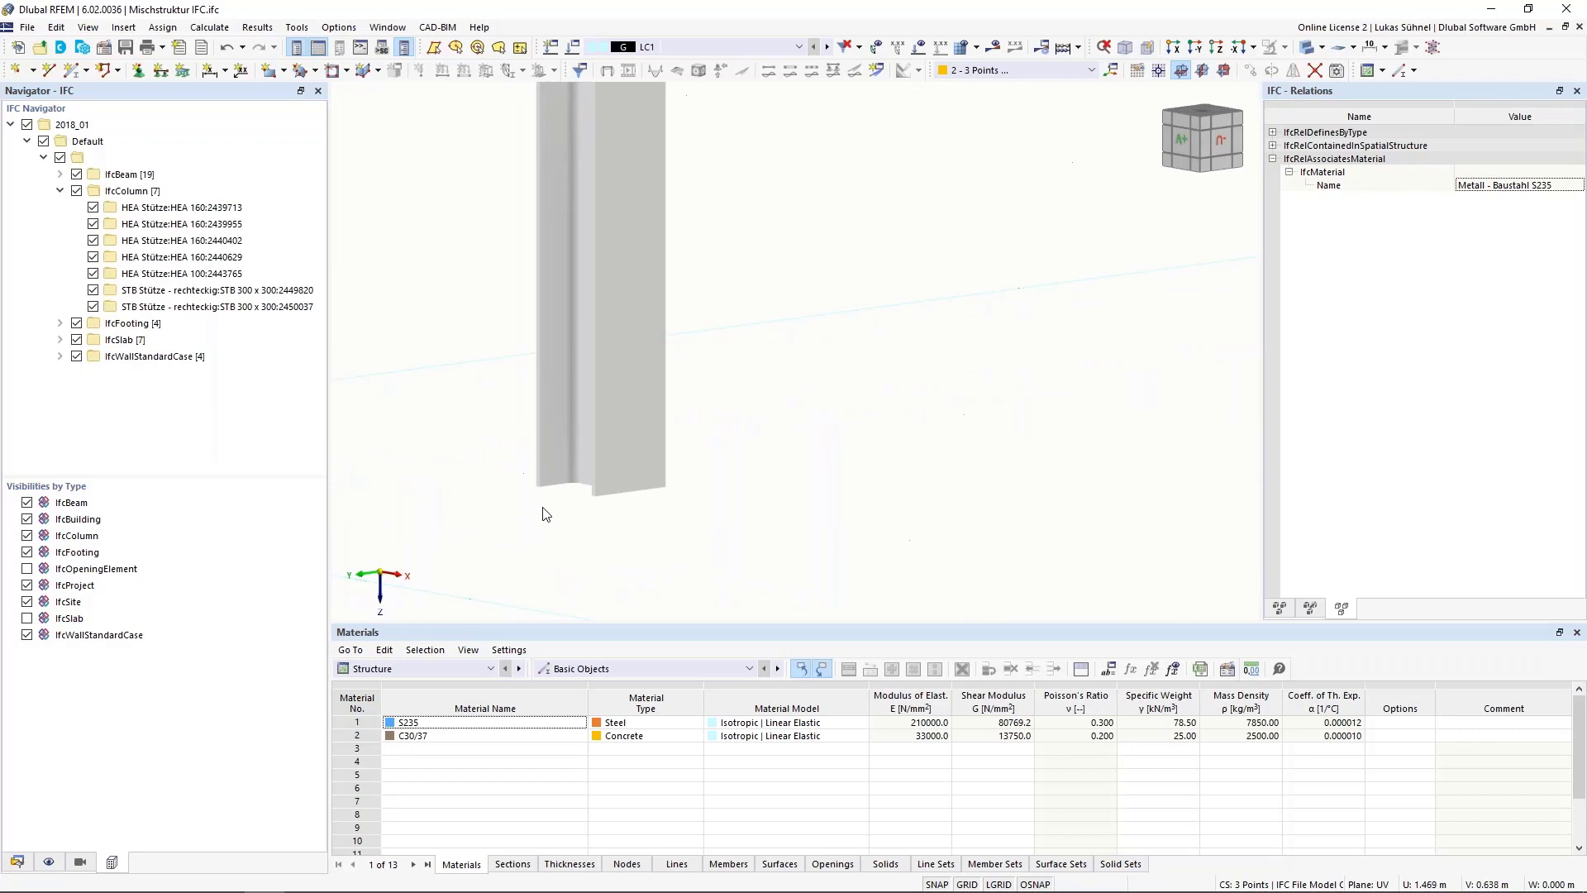
pyautogui.moveTo(566, 550)
pyautogui.mouseDown(button='middle')
pyautogui.moveTo(546, 535)
pyautogui.moveTo(552, 165)
pyautogui.moveTo(581, 562)
pyautogui.mouseUp(button='middle')
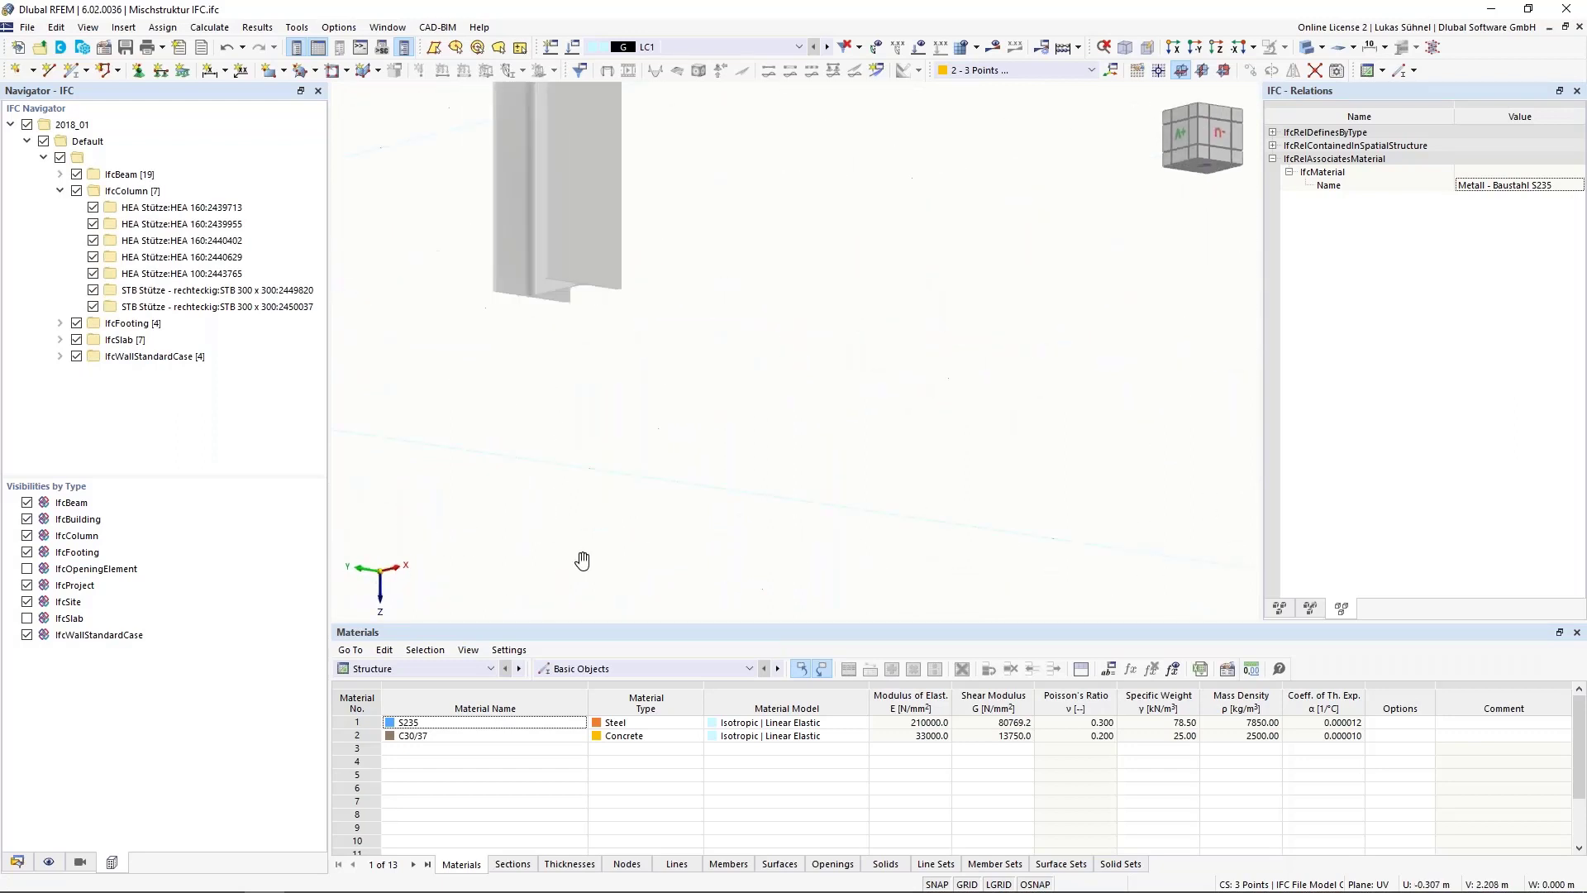
pyautogui.scroll(2, 517, 396)
pyautogui.scroll(2, 520, 471)
pyautogui.scroll(1, 520, 471)
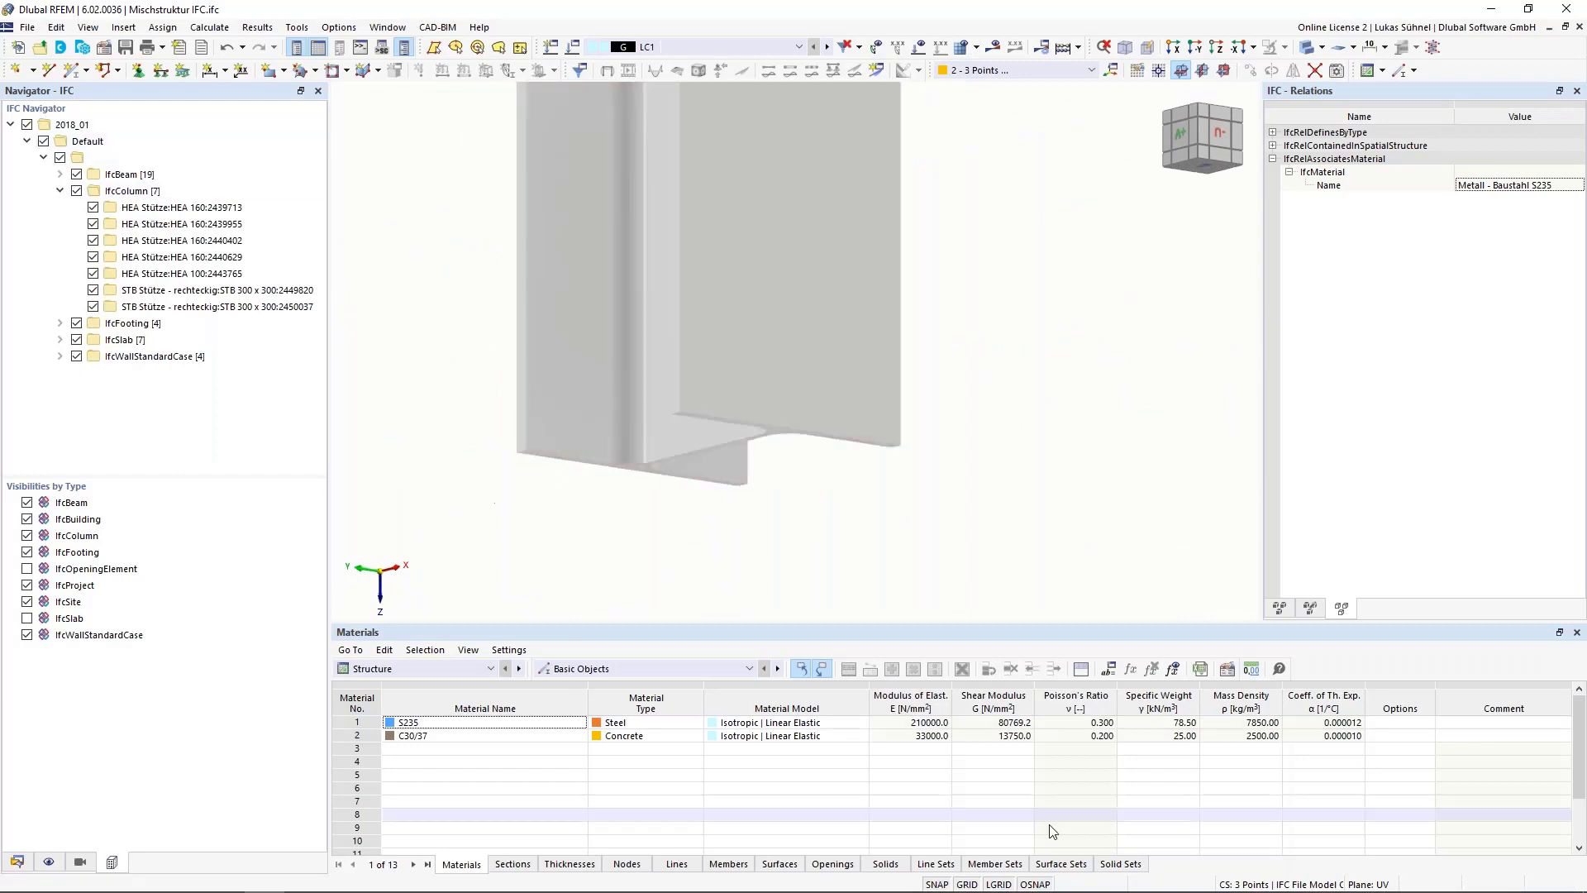
# Create a node midway between two opposite flange corners at the foot of the canopy's corner column
pyautogui.rightClick(1042, 884)
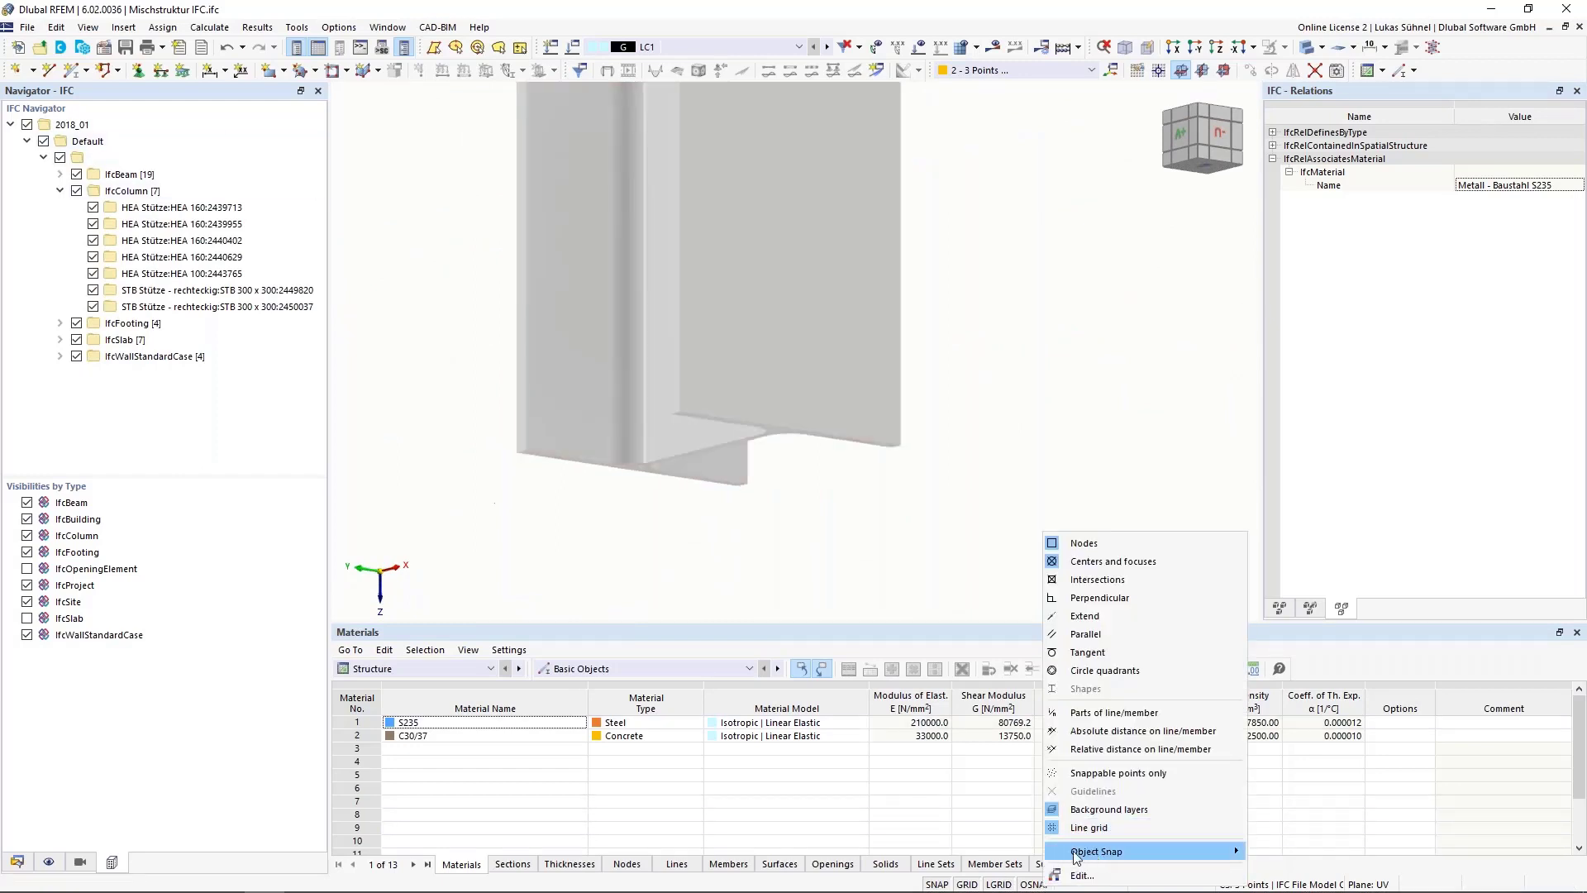
pyautogui.click(629, 555)
pyautogui.click(33, 71)
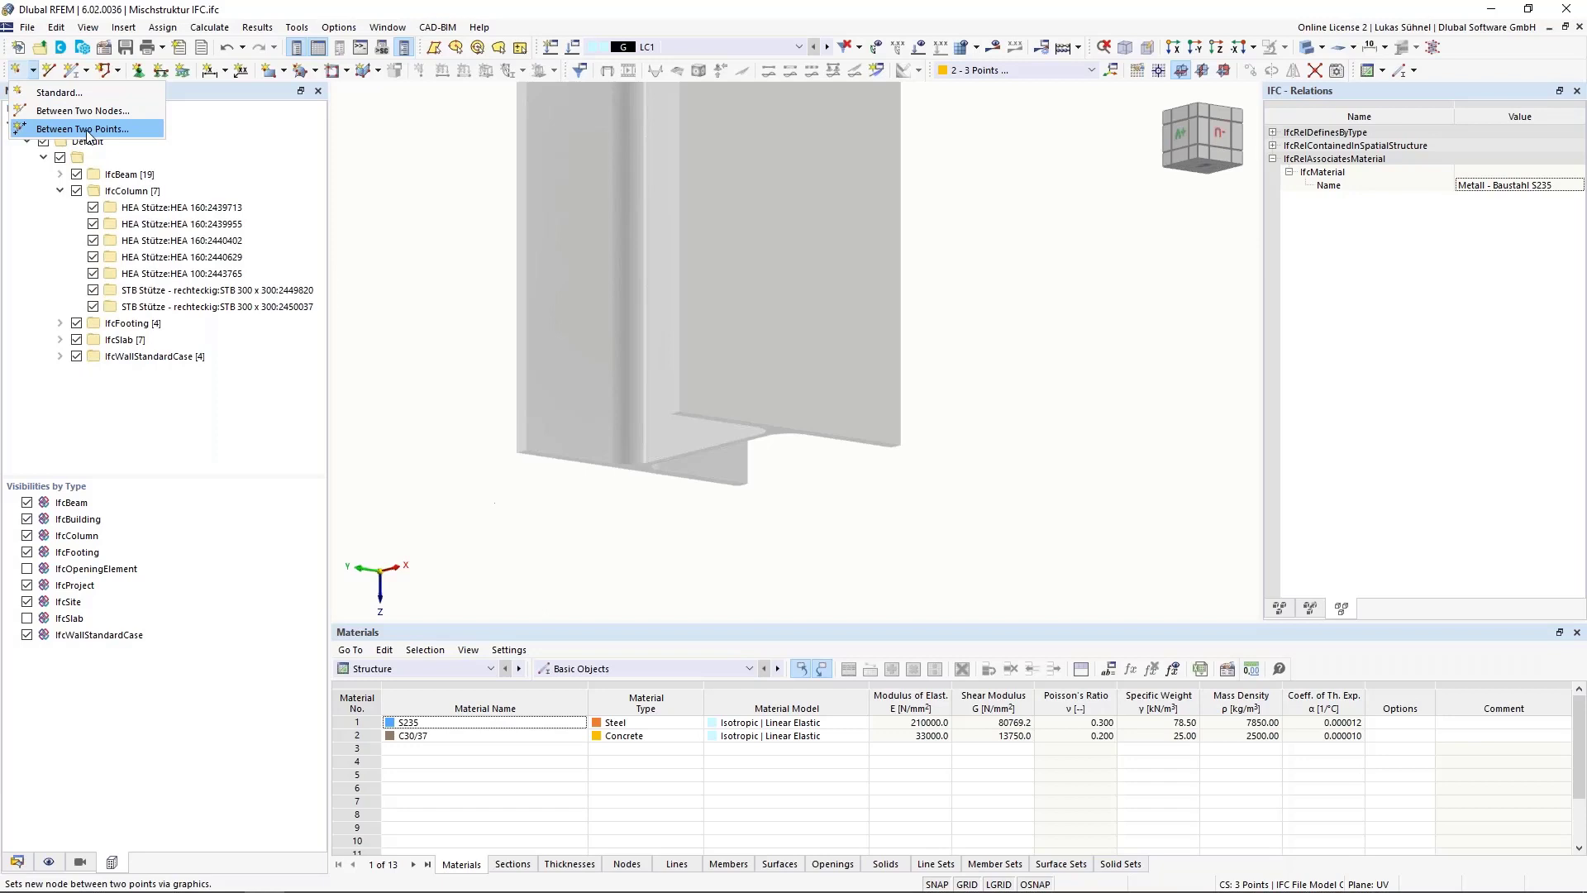
pyautogui.click(90, 130)
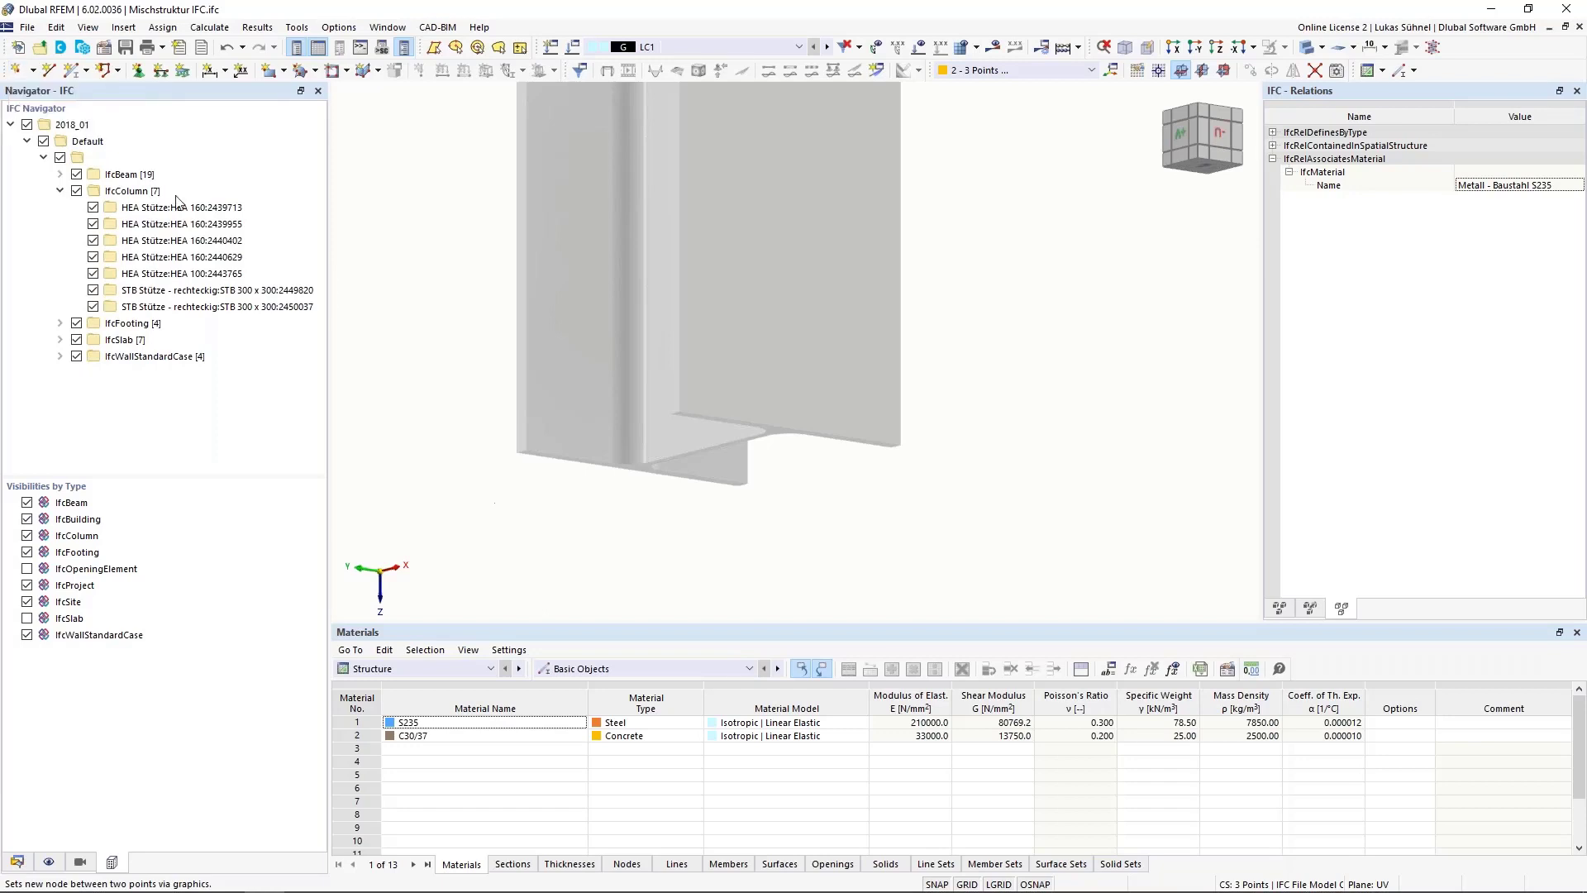
pyautogui.scroll(2, 736, 490)
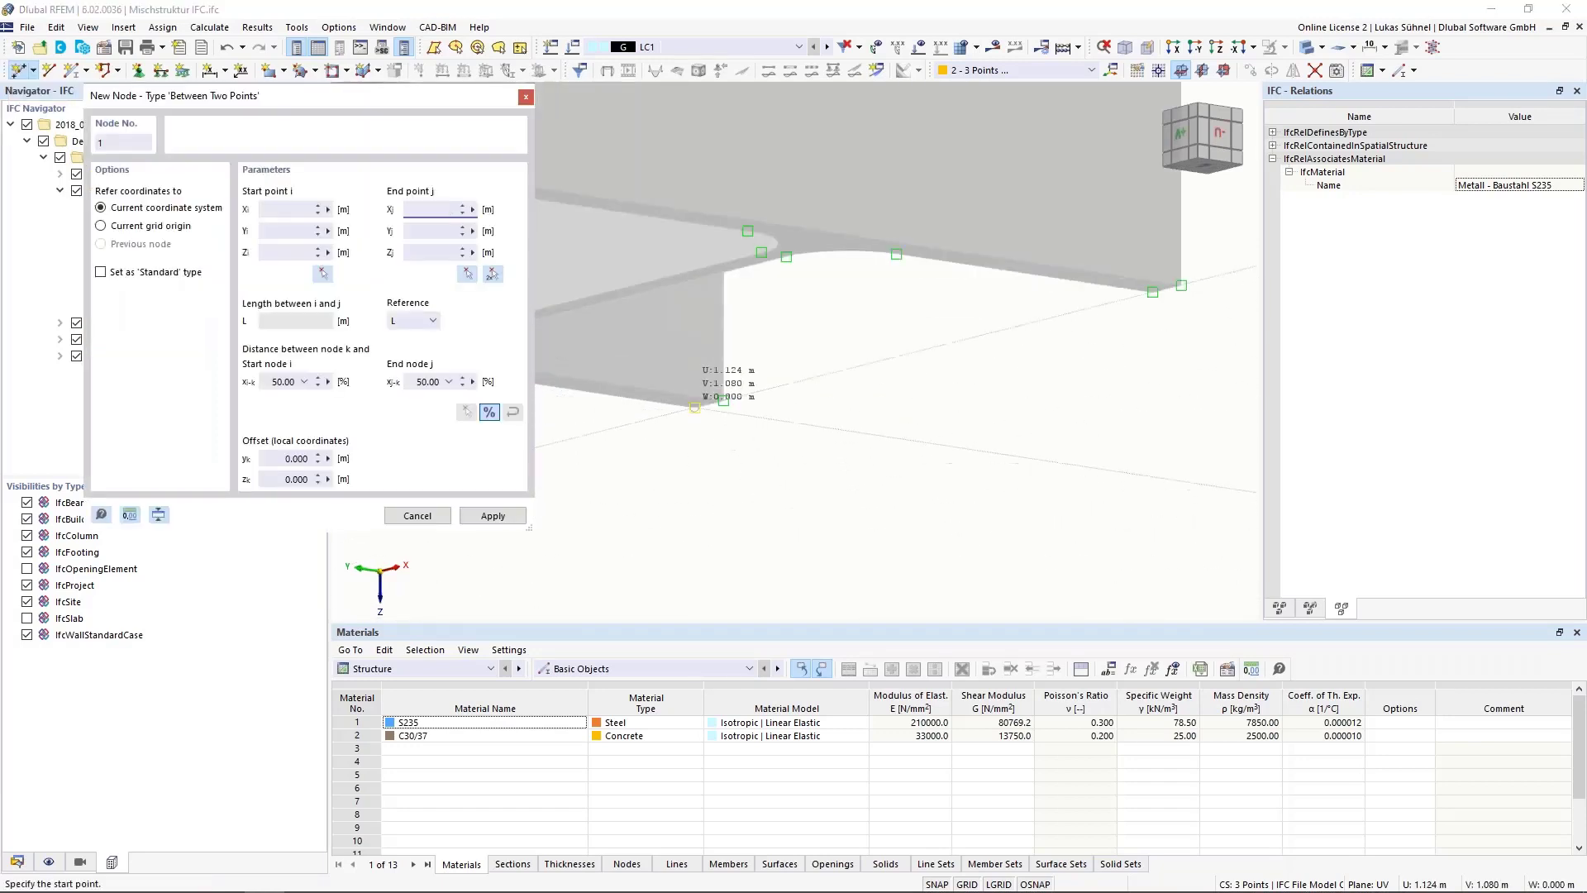
pyautogui.click(695, 405)
pyautogui.scroll(-3, 786, 473)
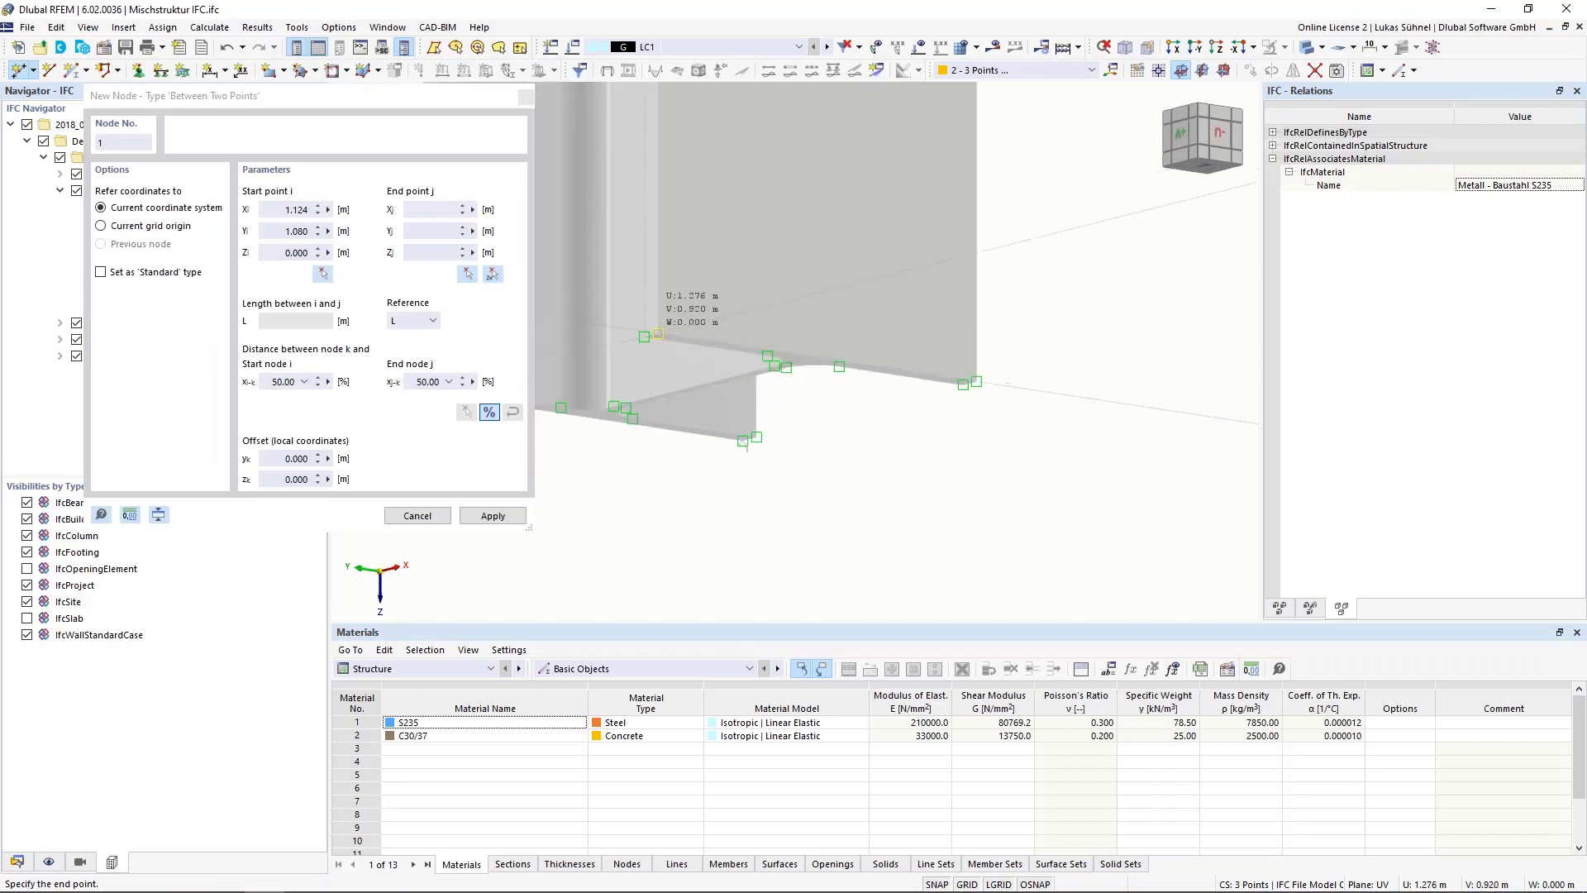
pyautogui.click(658, 333)
pyautogui.scroll(-2, 932, 509)
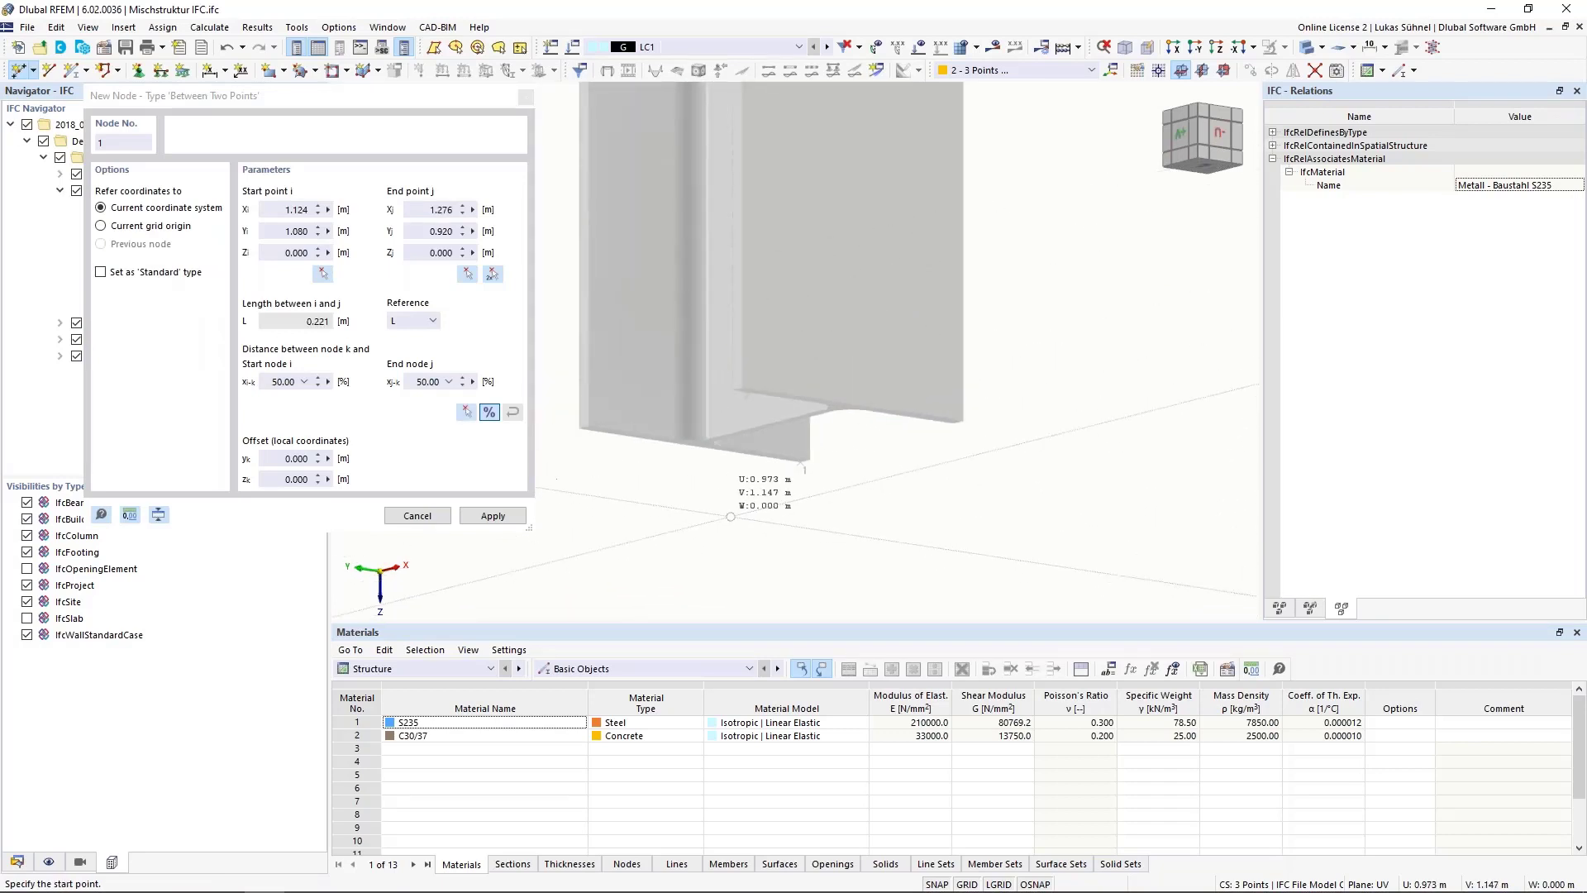
pyautogui.scroll(-5, 730, 516)
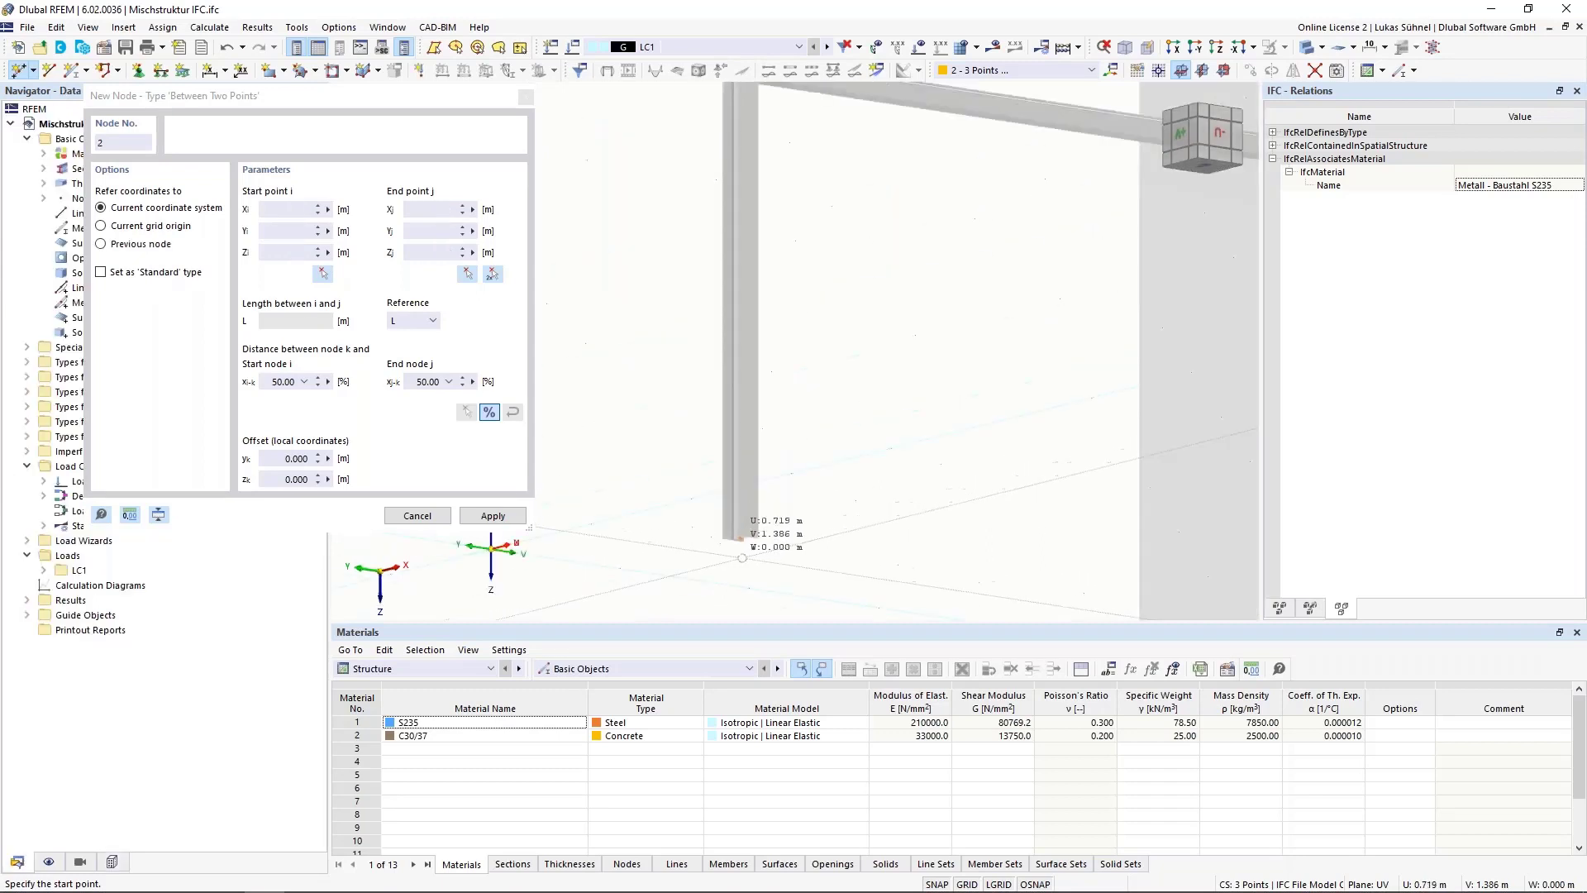
# Create a second node midway between two opposite flange corners at the top of the same corner column
pyautogui.moveTo(780, 99); pyautogui.dragTo(795, 346, button='middle')
pyautogui.scroll(4, 764, 332)
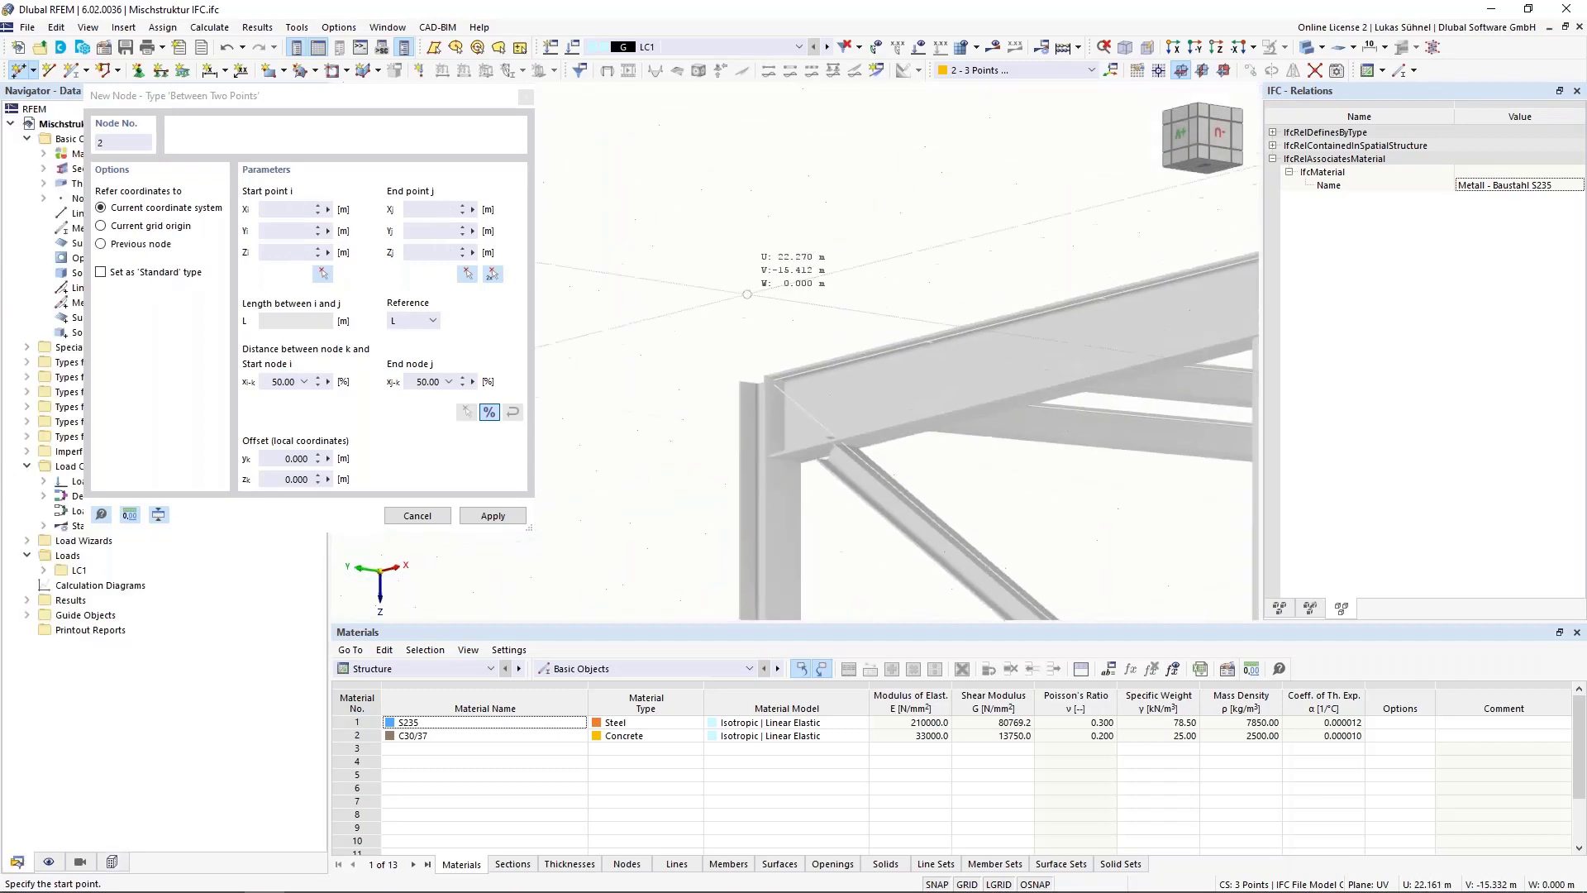
pyautogui.moveTo(749, 266); pyautogui.dragTo(783, 429, button='middle')
pyautogui.scroll(-3, 729, 240)
pyautogui.scroll(6, 792, 449)
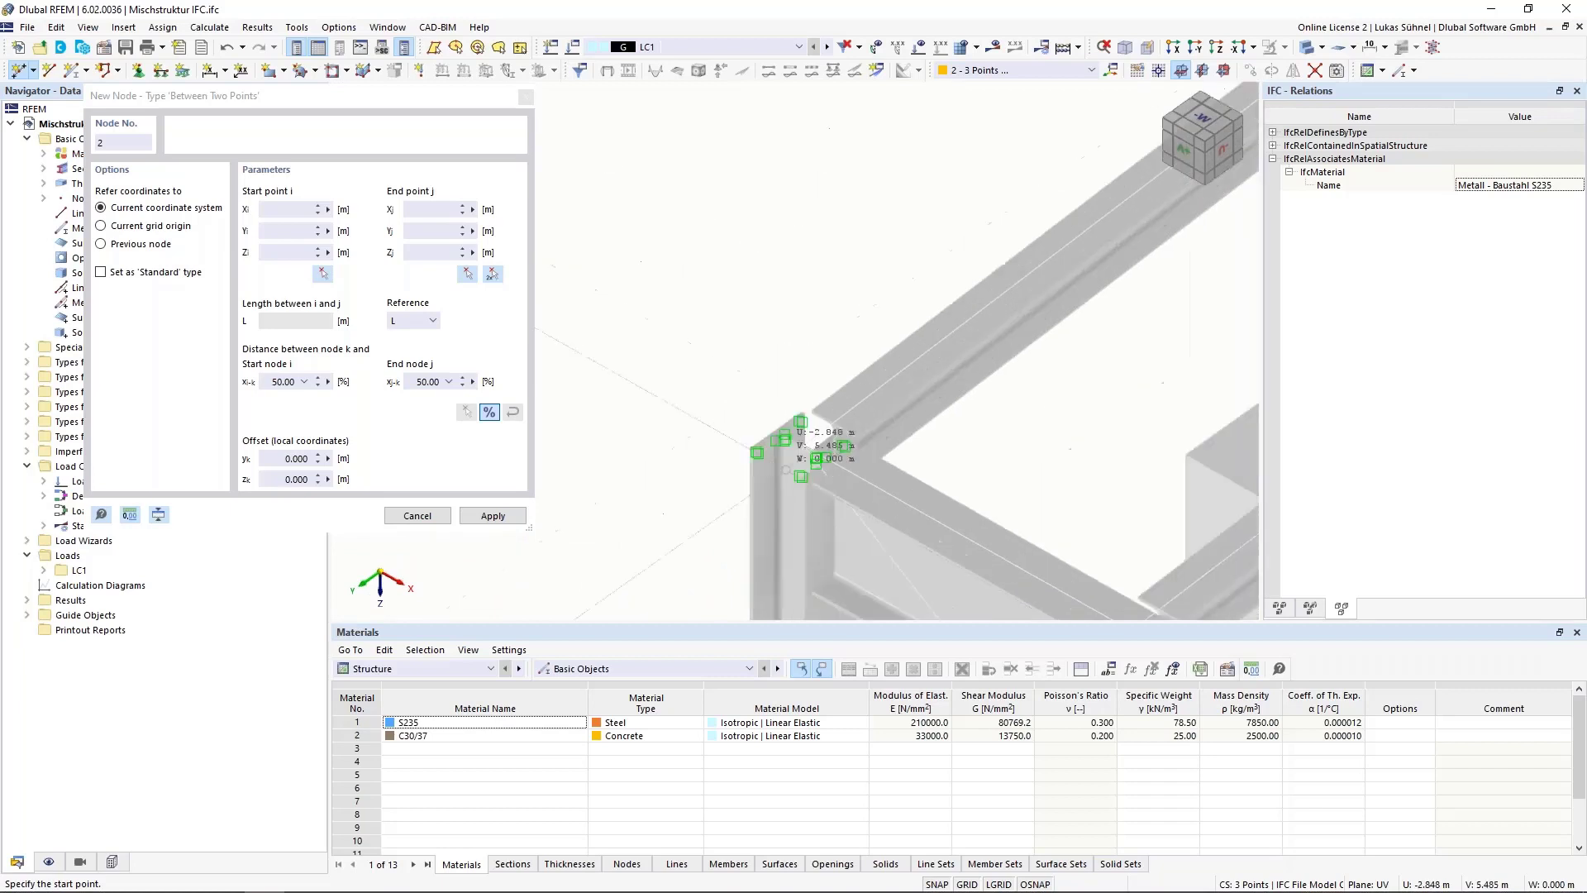
pyautogui.click(823, 358)
pyautogui.scroll(4, 830, 372)
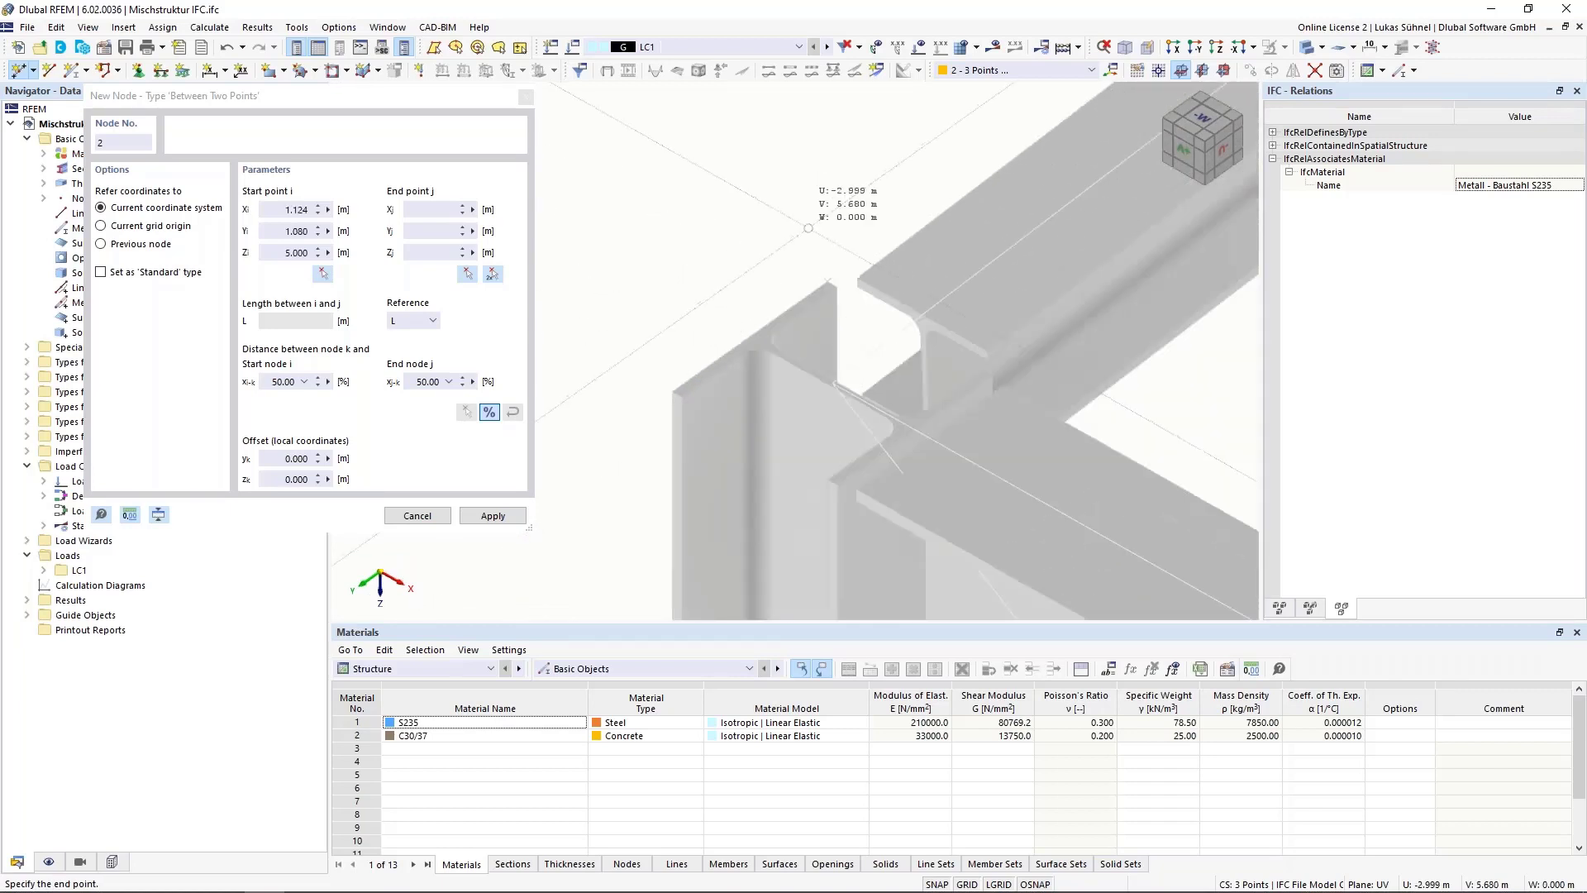
pyautogui.click(795, 425)
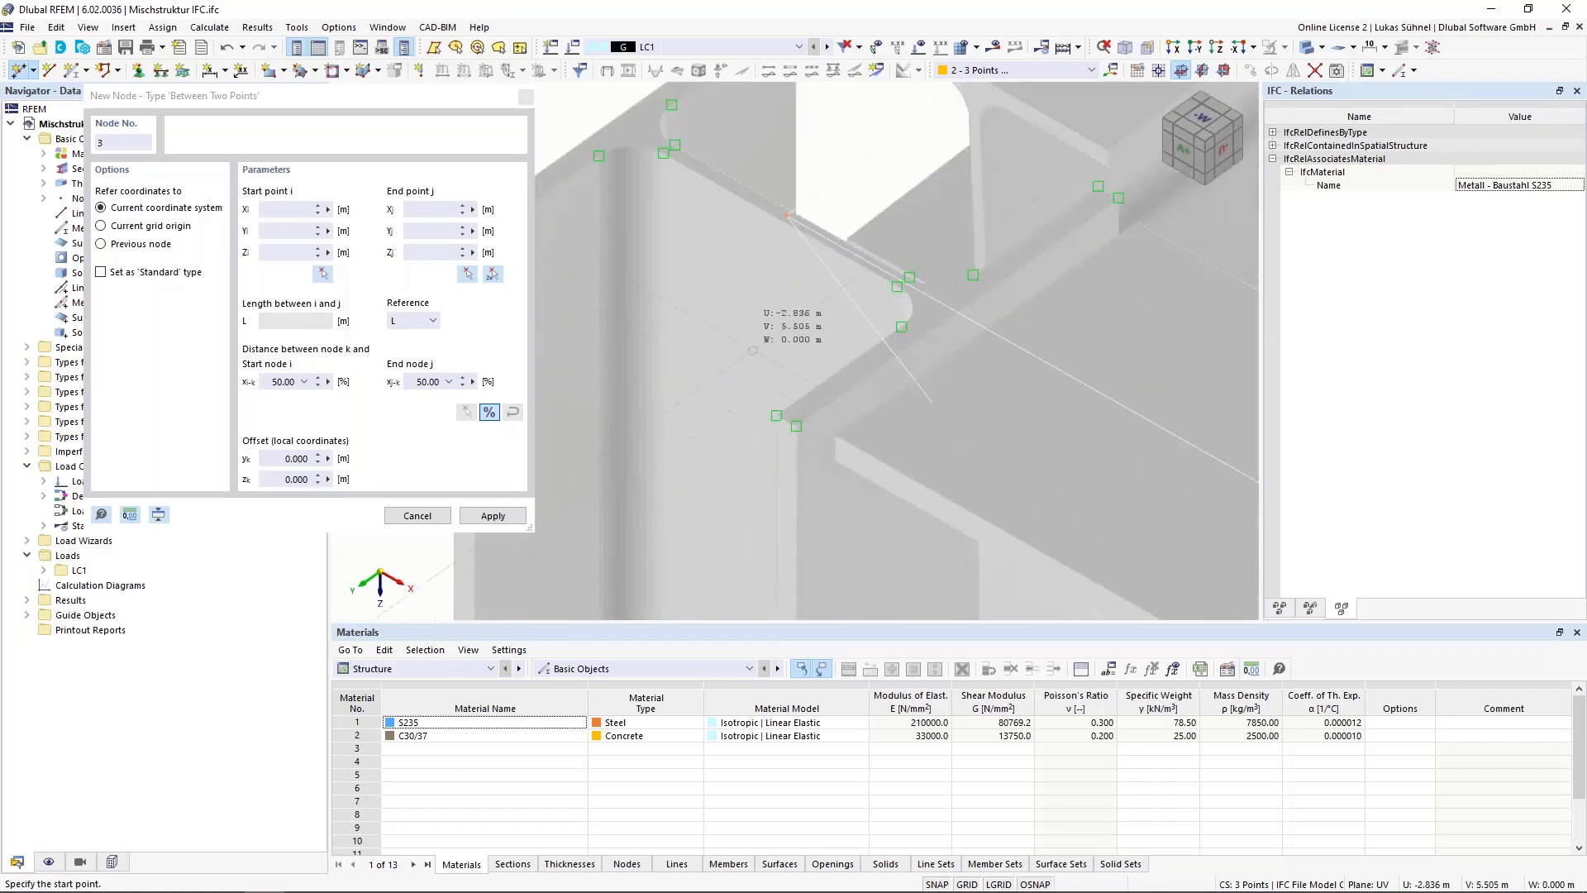
pyautogui.scroll(3, 738, 312)
pyautogui.press('Escape')
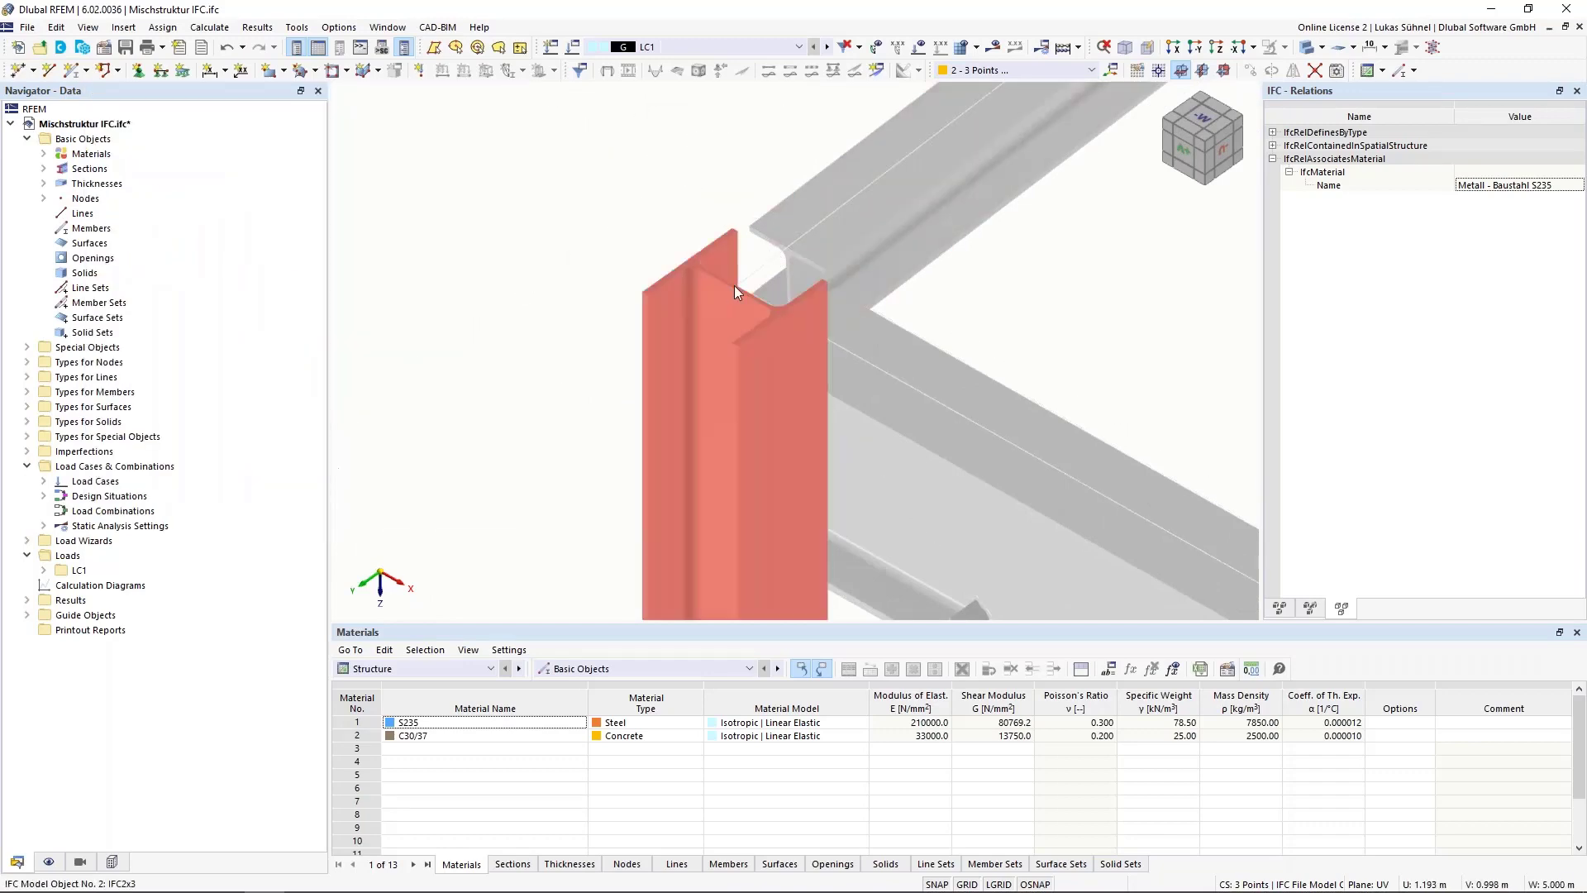
# Check the IFC basic properties of the canopy's corner column for its section name
pyautogui.scroll(-3, 552, 196)
pyautogui.moveTo(439, 310); pyautogui.dragTo(411, 227, button='middle')
pyautogui.scroll(-3, 414, 234)
pyautogui.moveTo(488, 328); pyautogui.dragTo(498, 276, button='middle')
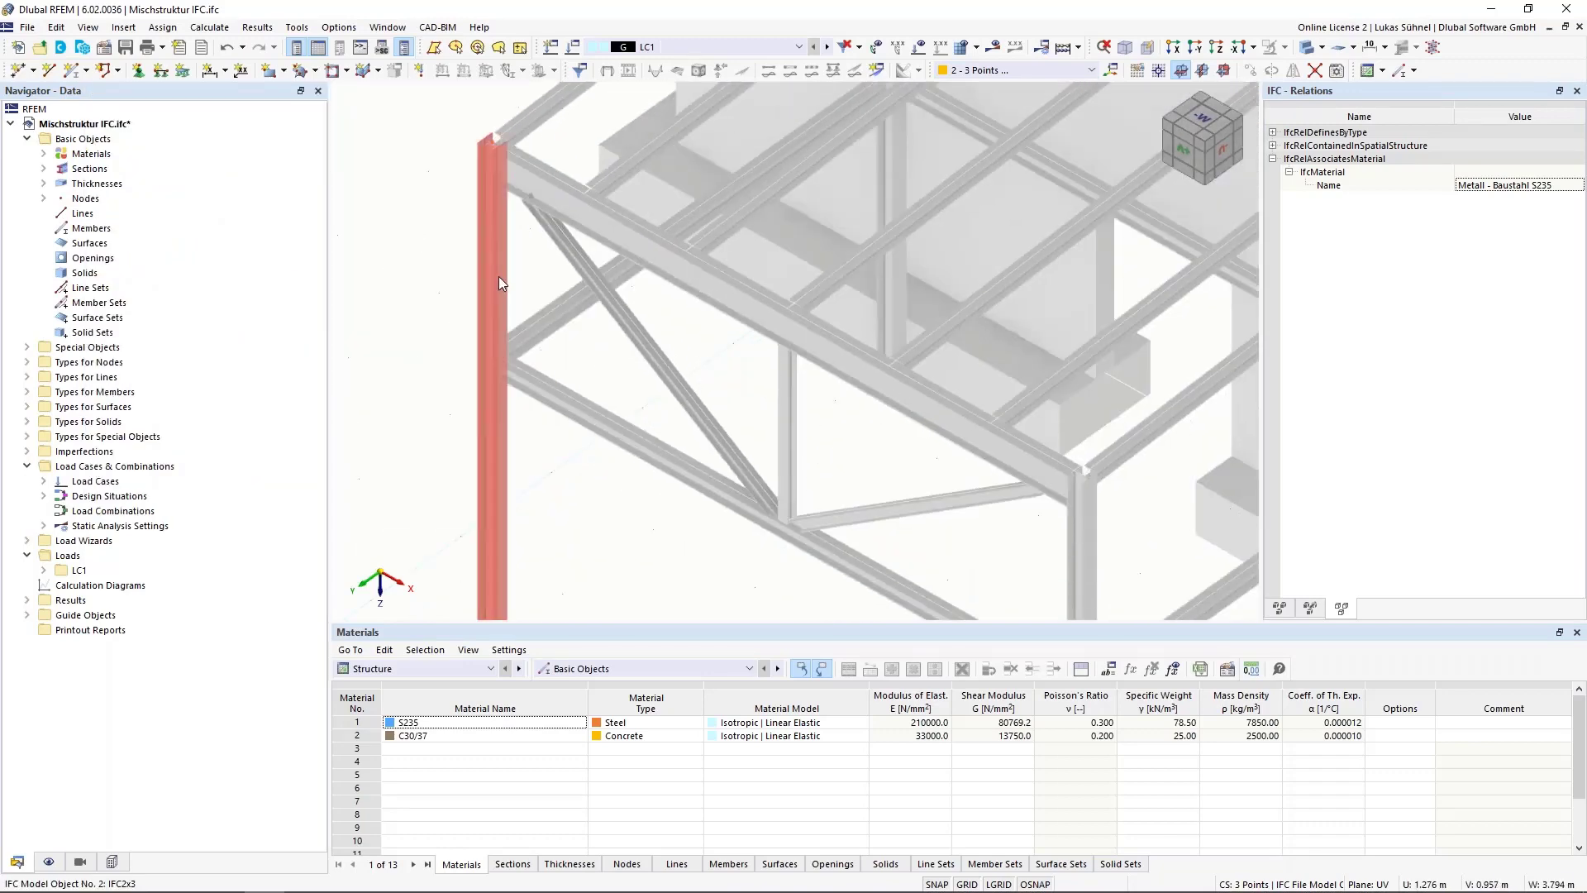
pyautogui.click(499, 276)
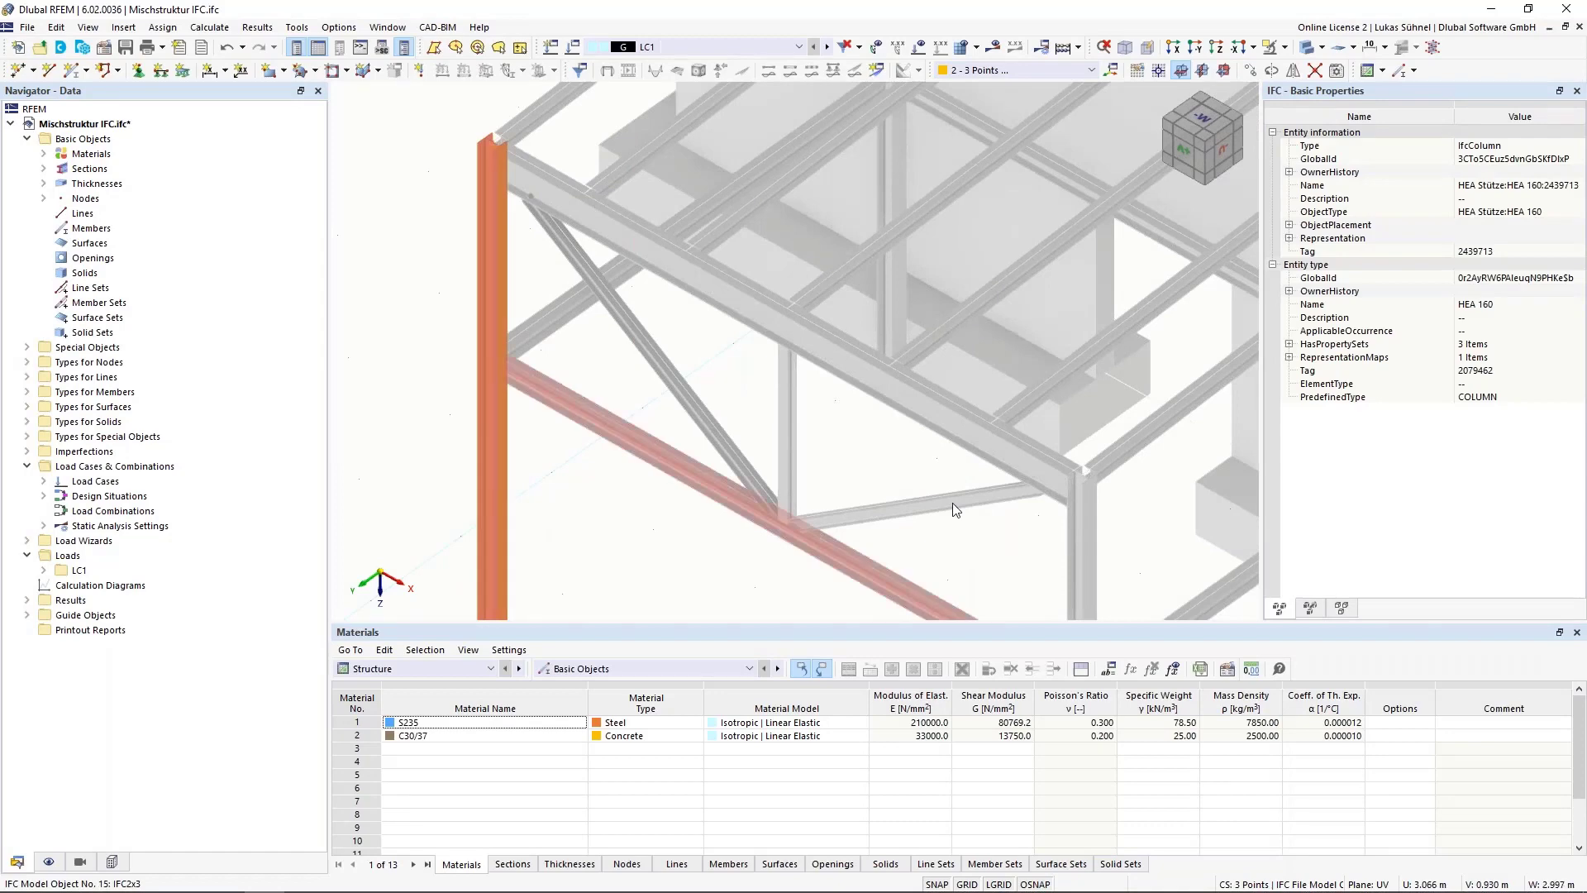
pyautogui.click(416, 301)
# Set up a new beam-type member with the HEA 160 section from the Euronorm 53-62 library in S235
pyautogui.click(72, 69)
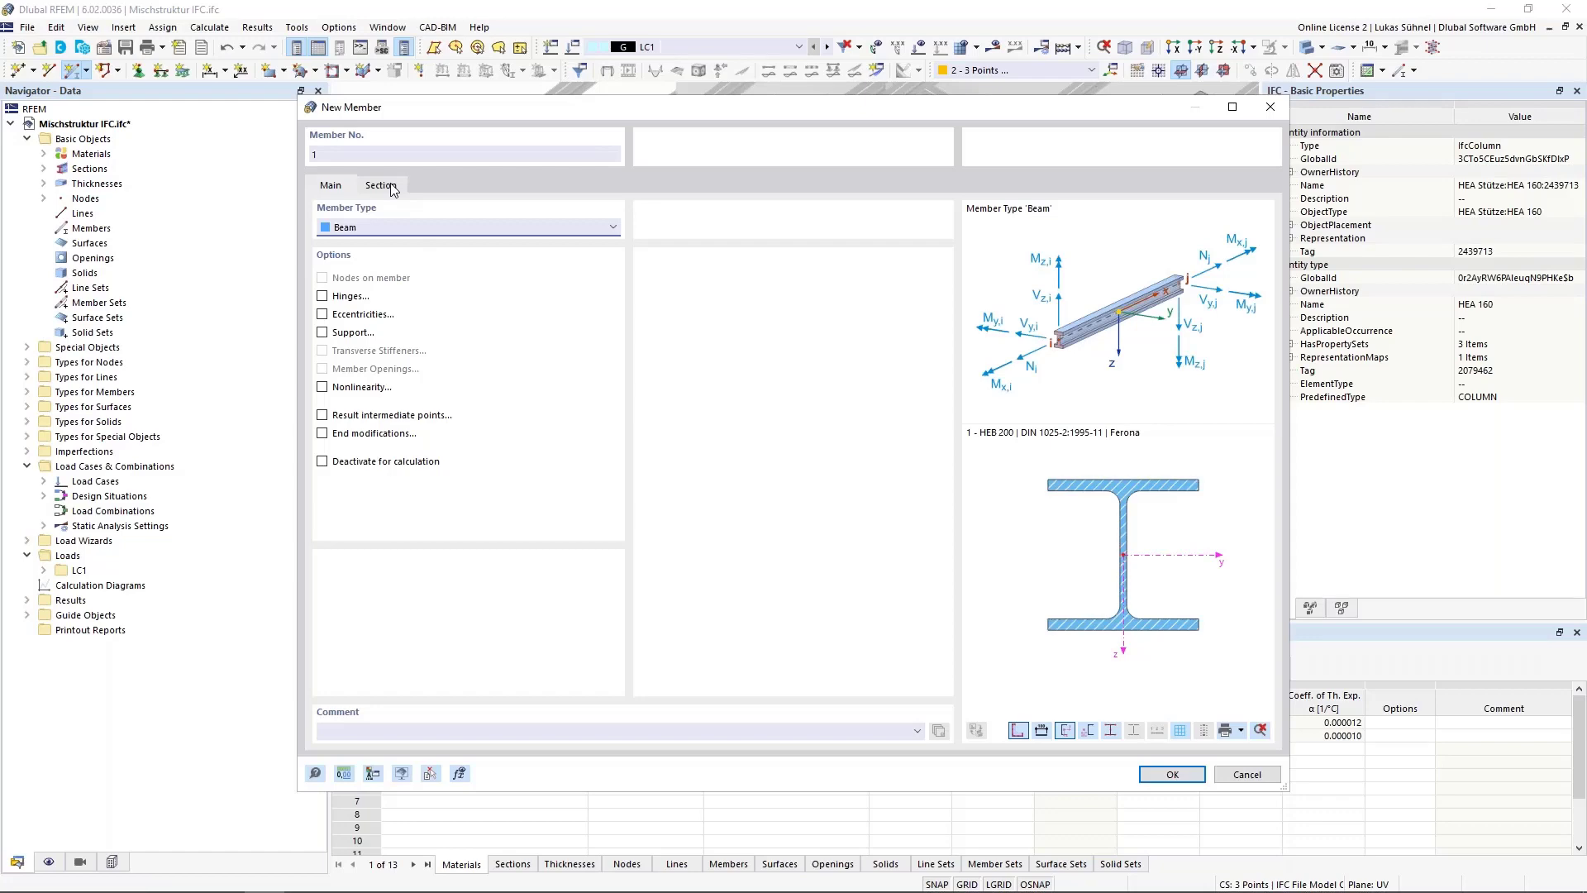
pyautogui.click(381, 185)
pyautogui.click(848, 591)
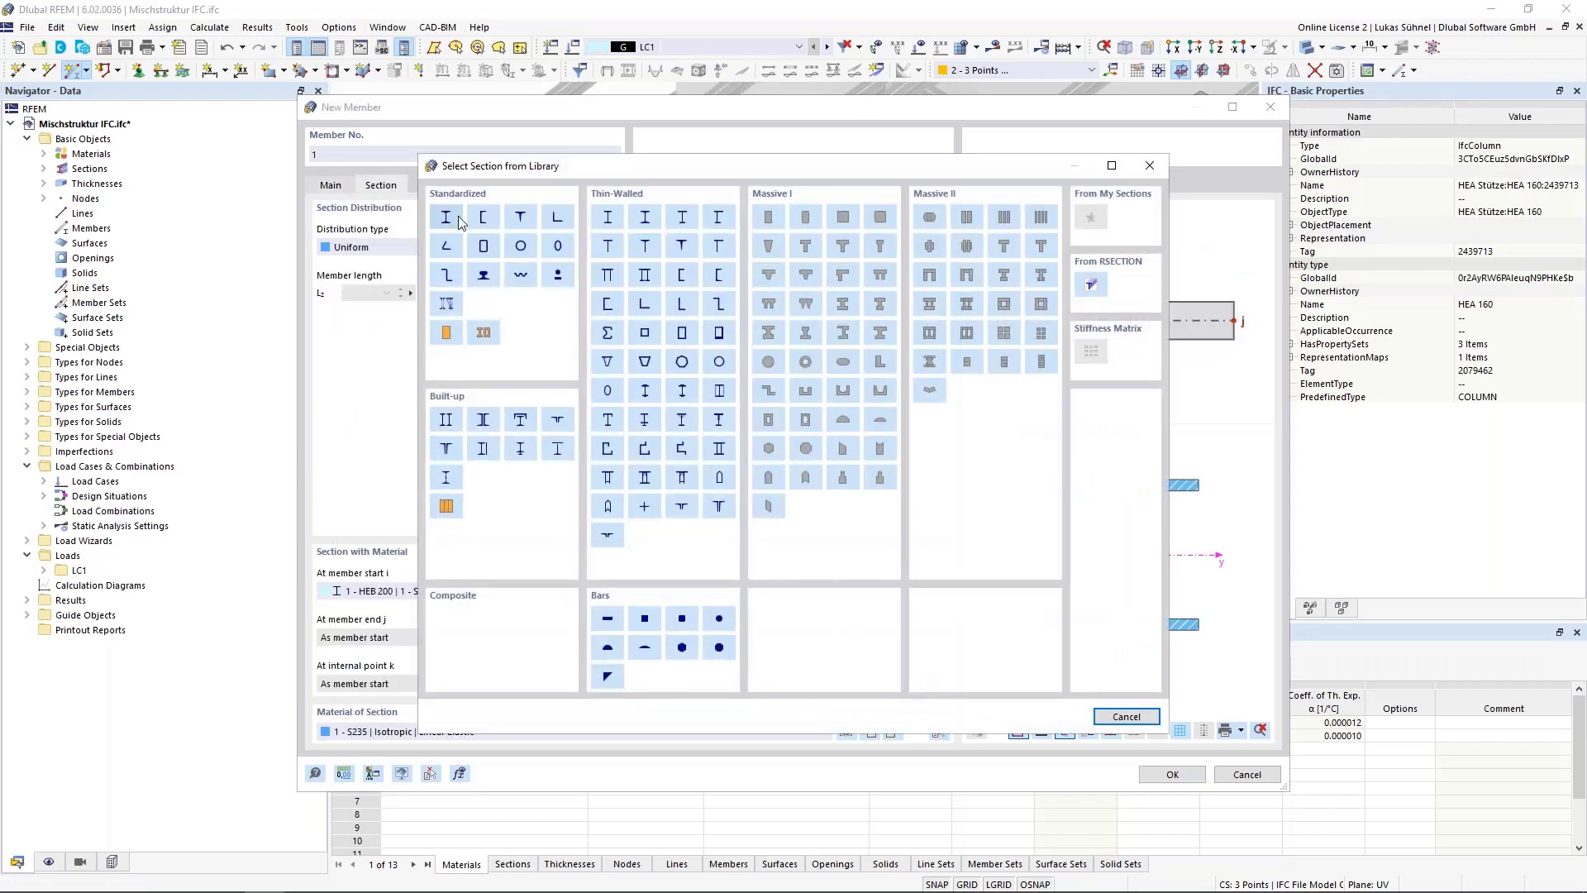
pyautogui.click(655, 423)
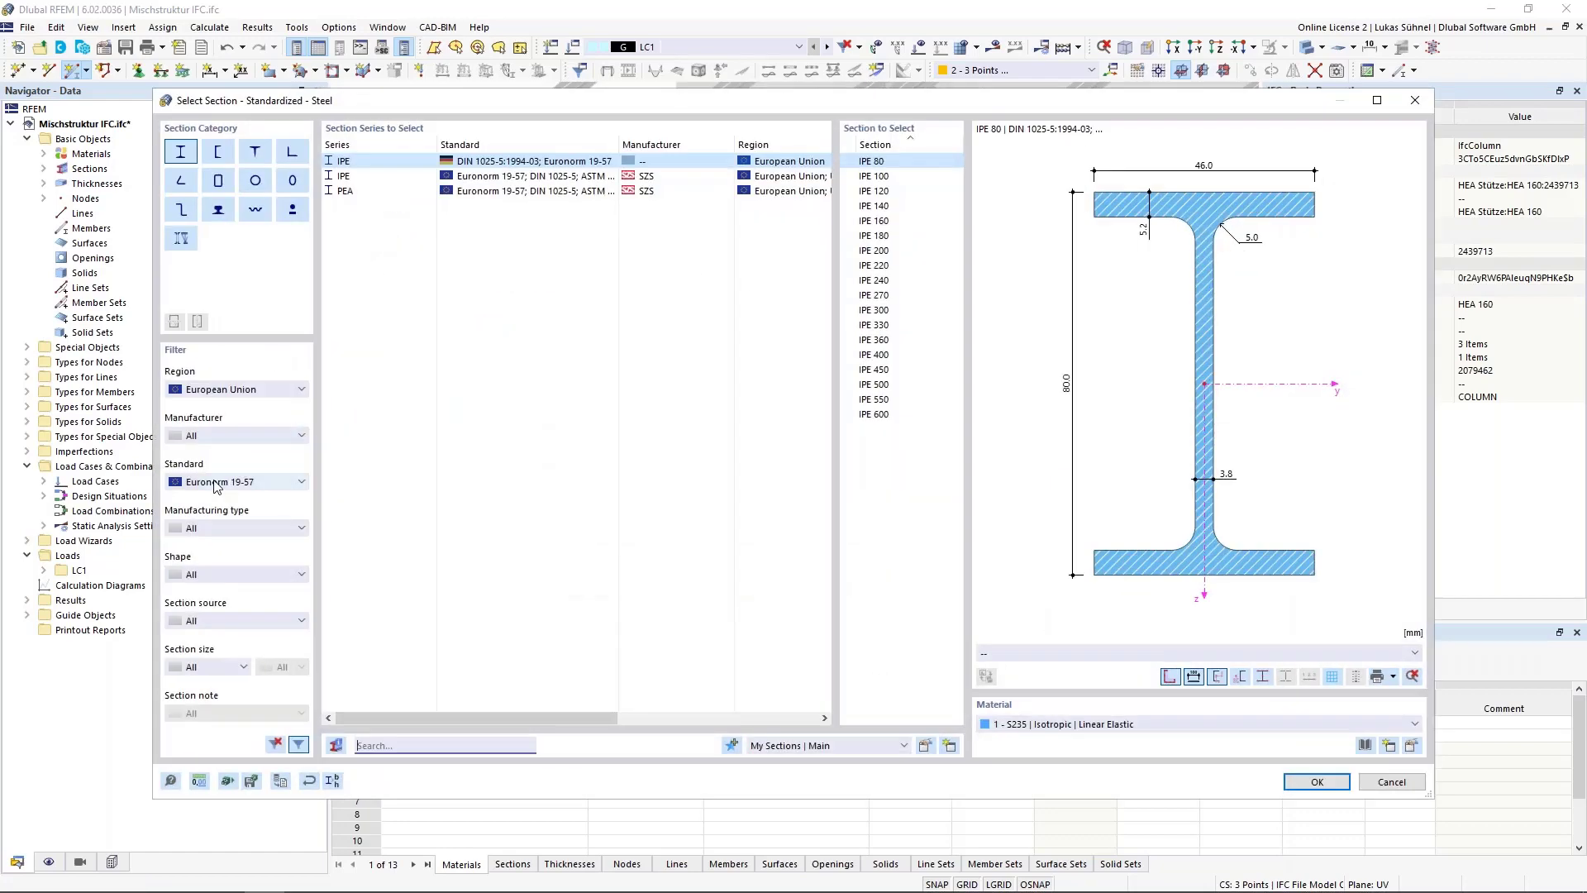
pyautogui.scroll(-1, 217, 482)
pyautogui.click(446, 176)
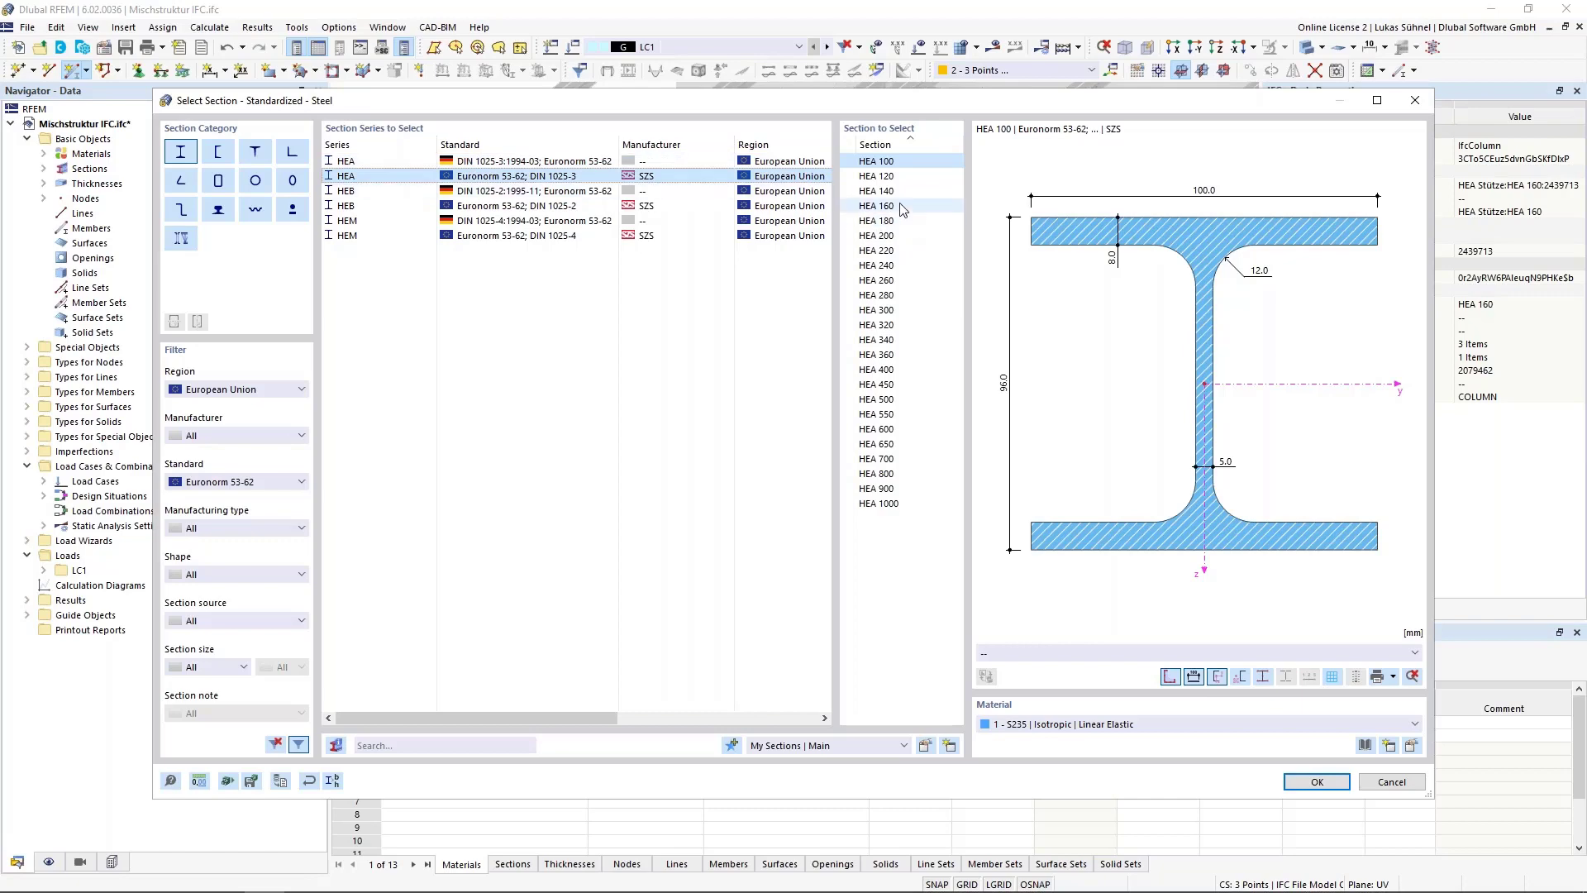
pyautogui.click(878, 206)
pyautogui.click(1316, 781)
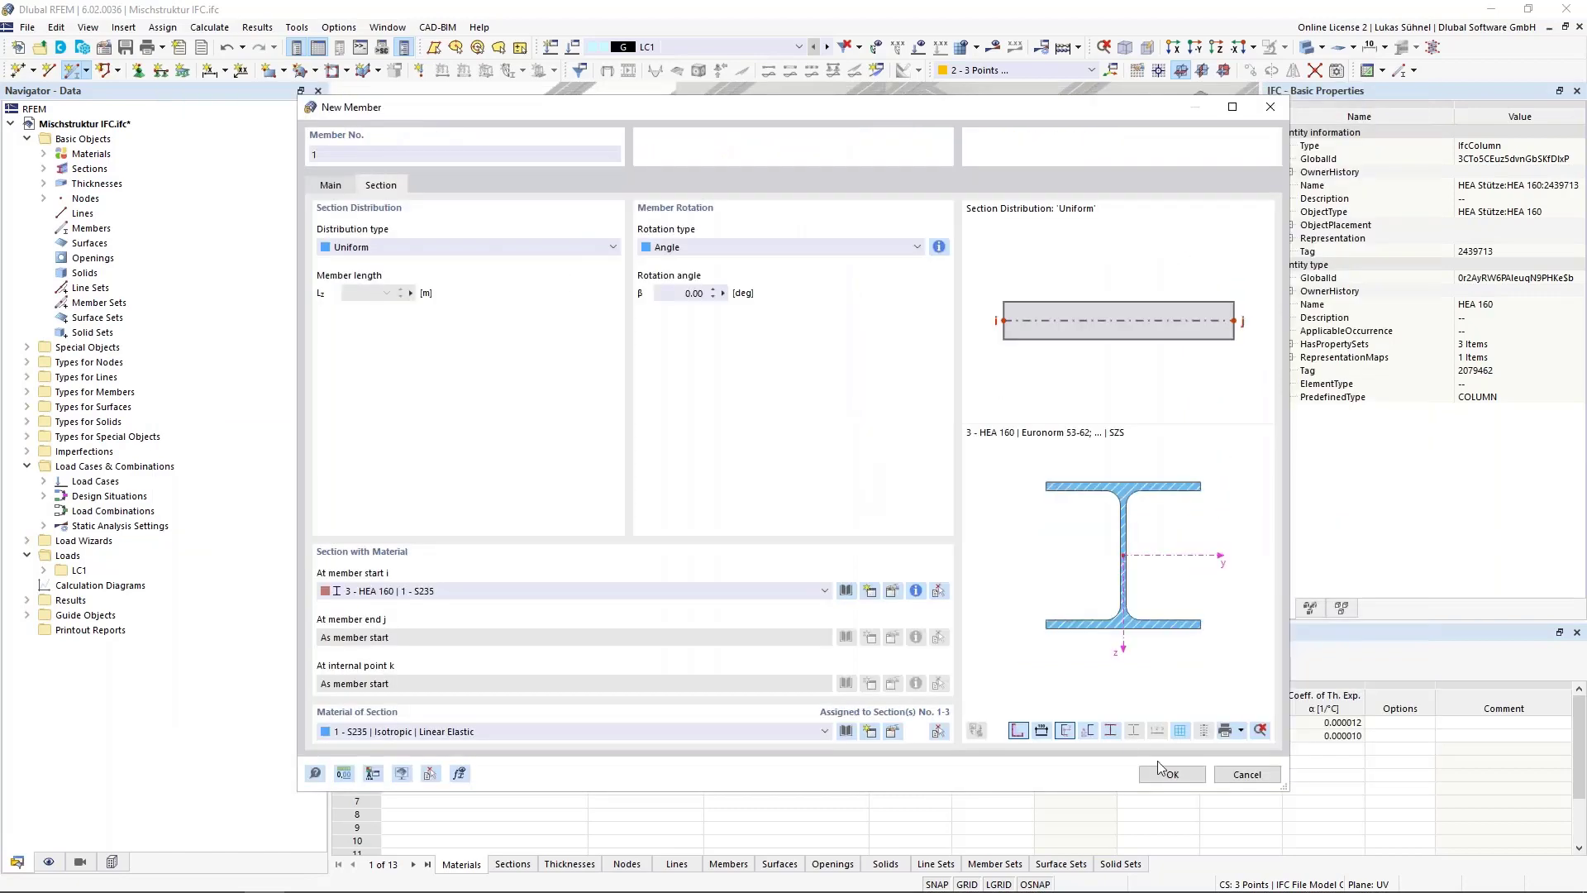
pyautogui.click(1165, 773)
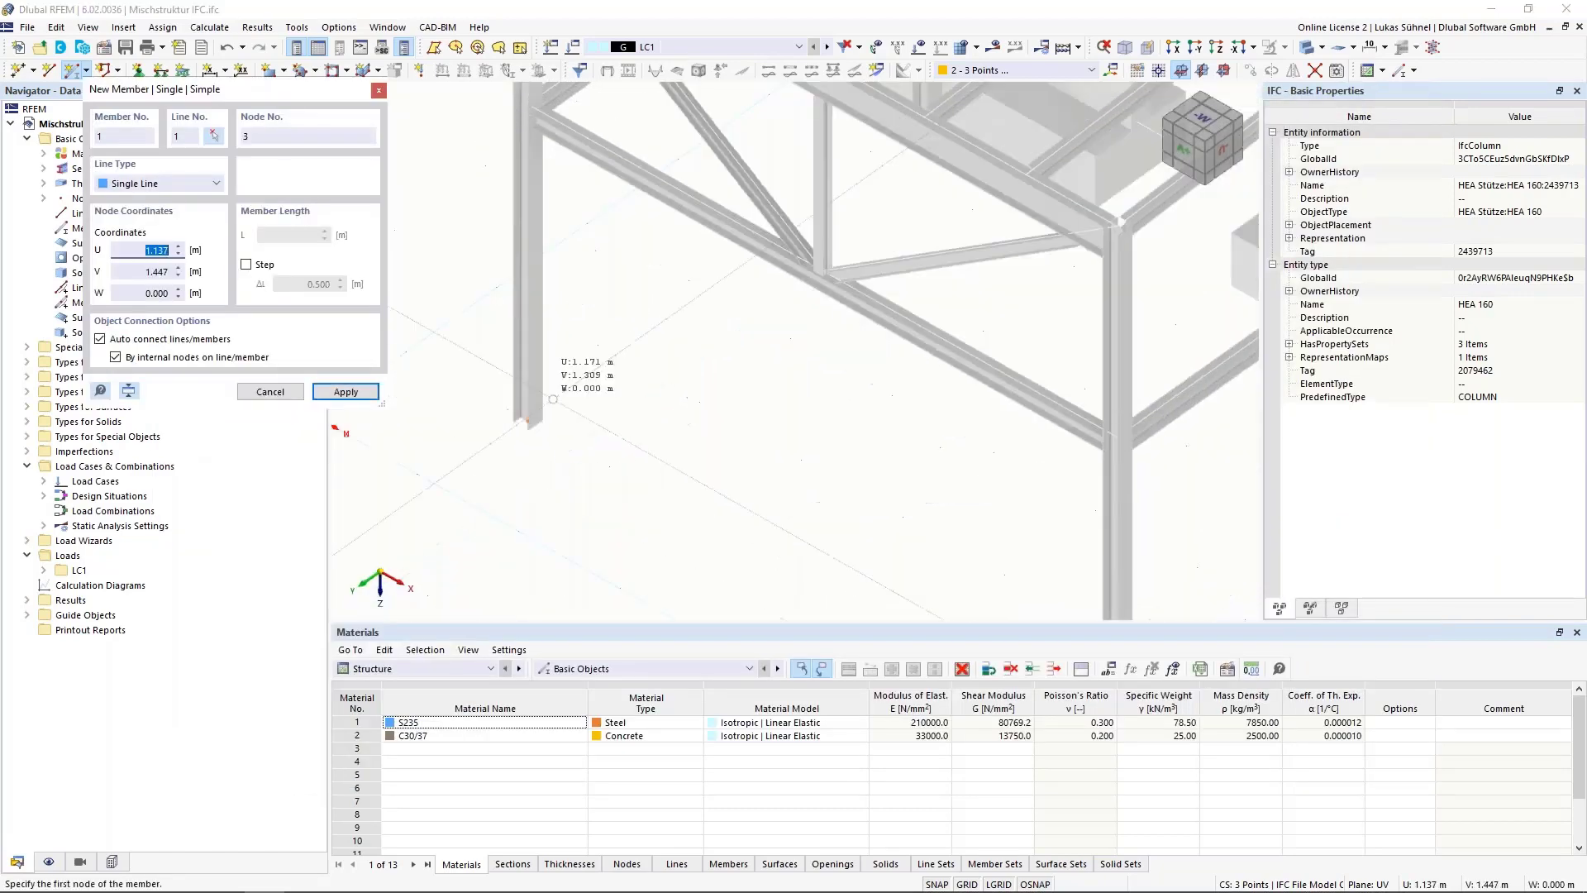
# Place the HEA 160 member along the corner column from its foot node to its top node
pyautogui.scroll(5, 537, 414)
pyautogui.click(505, 435)
pyautogui.scroll(-1, 564, 536)
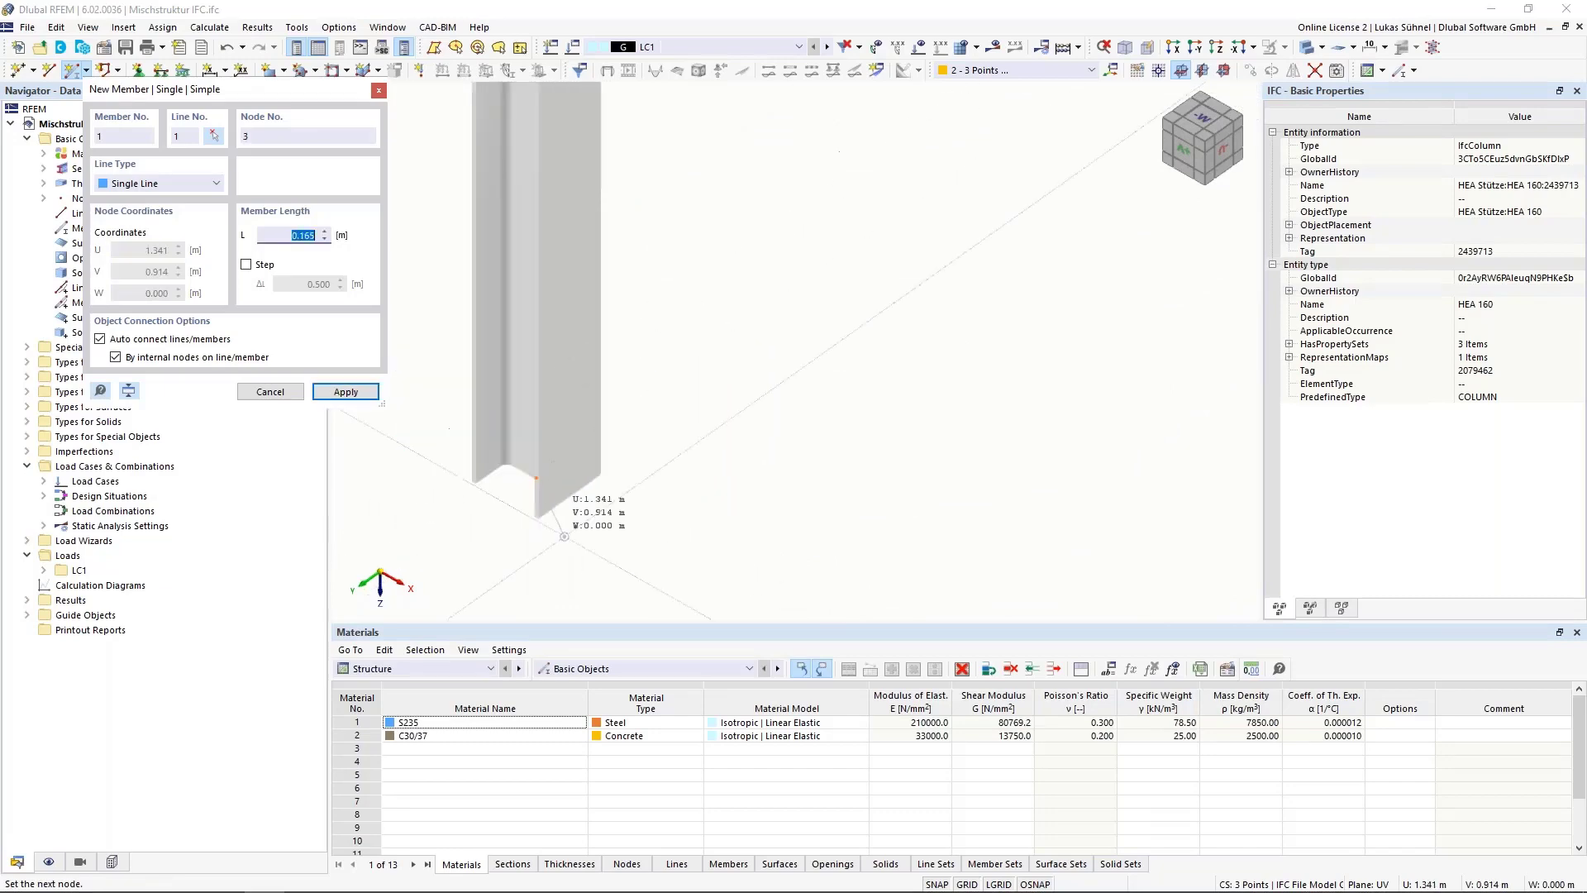
pyautogui.scroll(-4, 565, 537)
pyautogui.scroll(5, 524, 305)
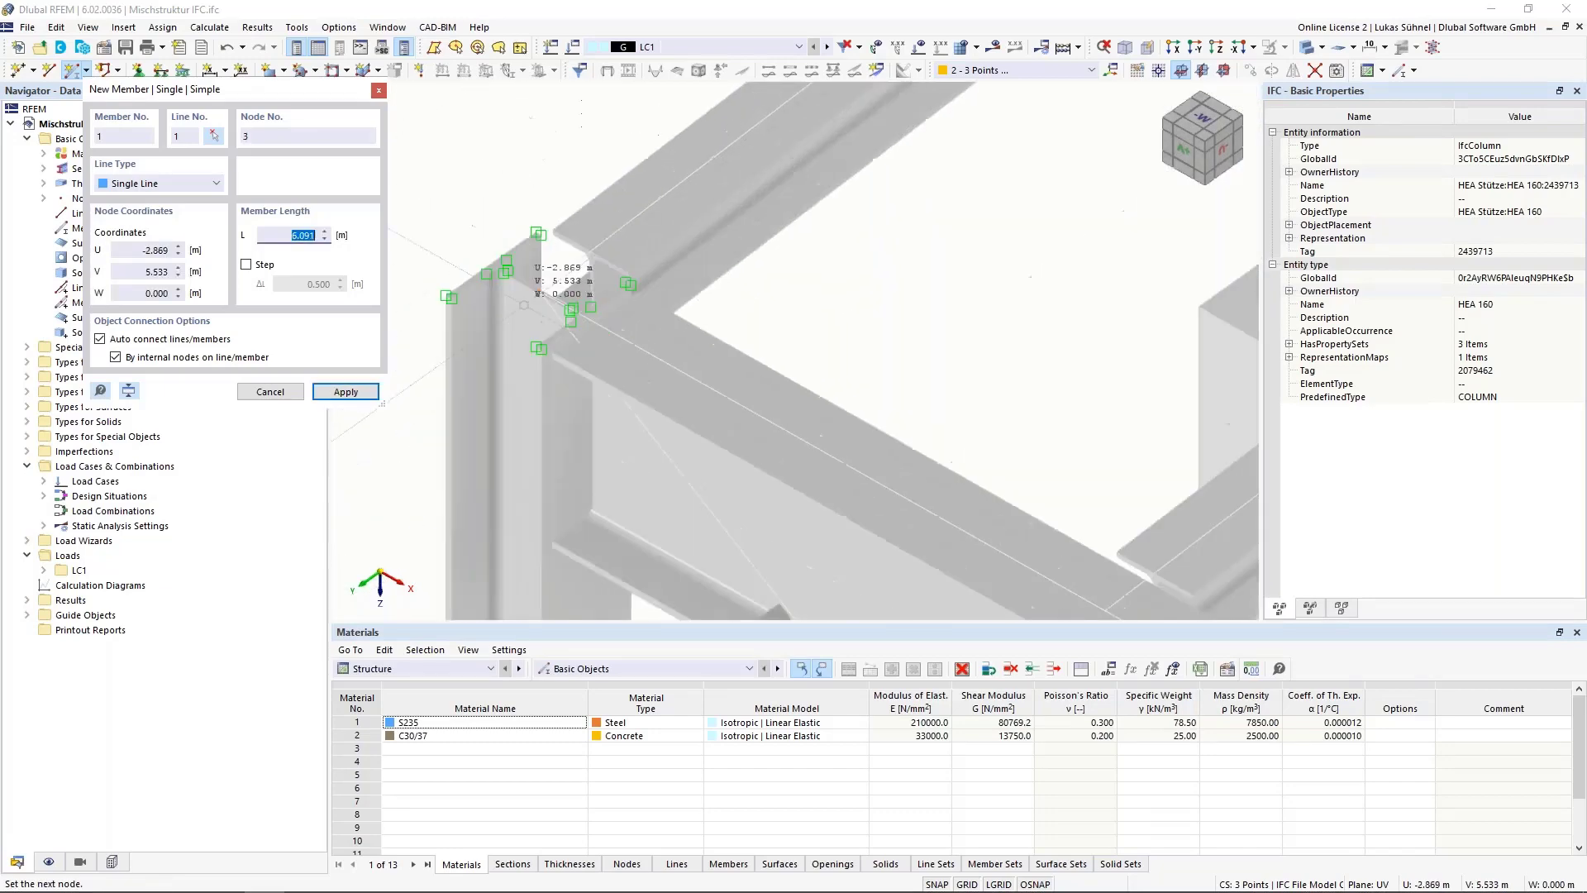
pyautogui.click(524, 305)
pyautogui.scroll(3, 586, 239)
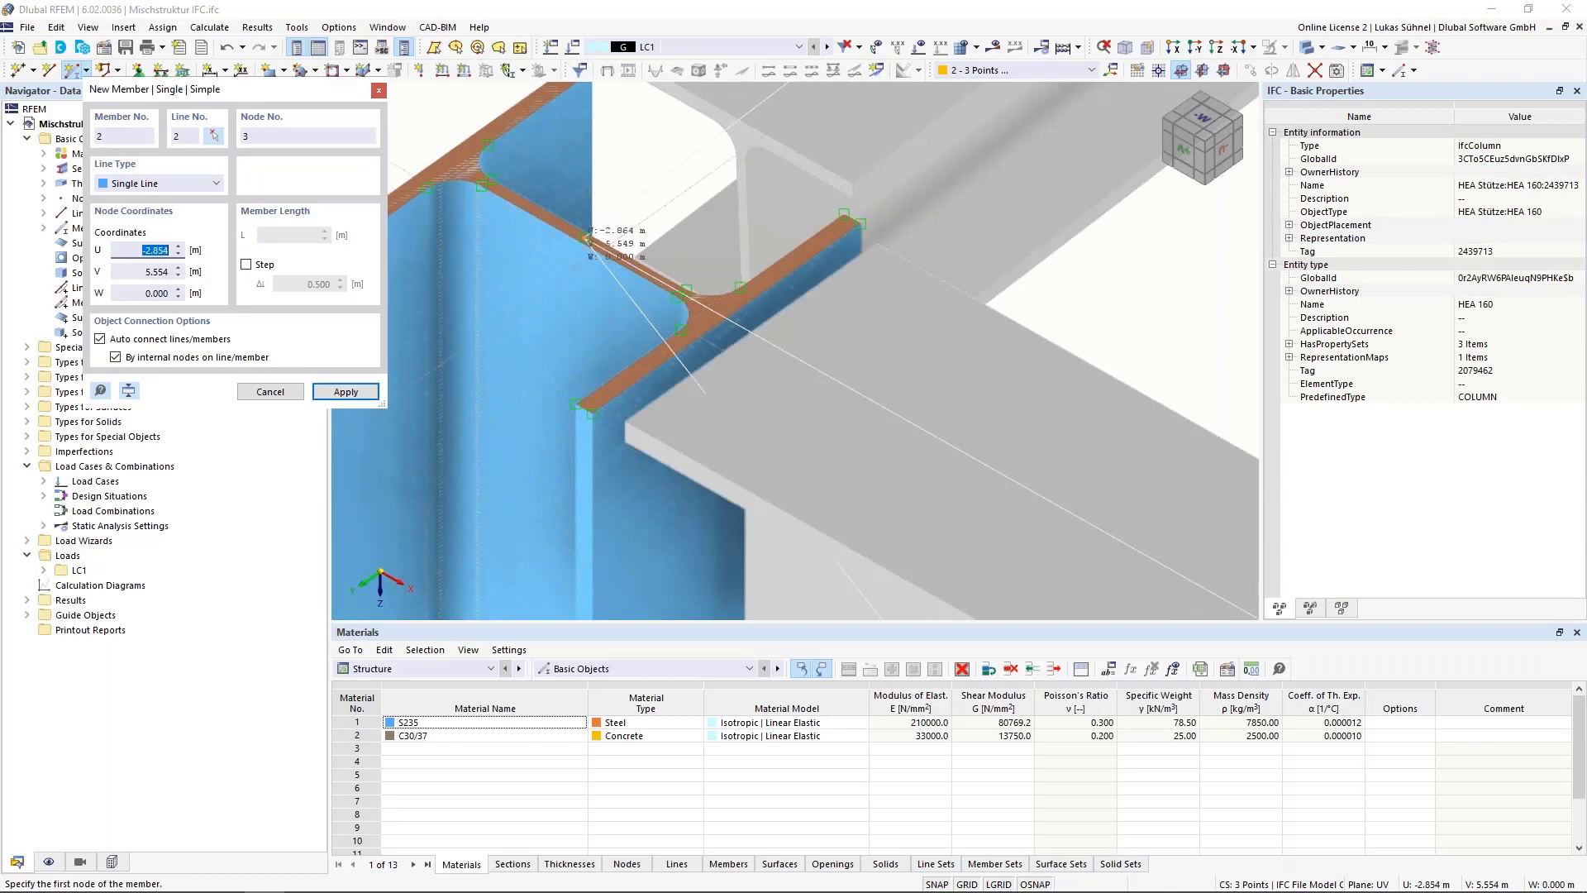
pyautogui.press('Escape')
# Delete the corner column's HEA 160 member together with its two end nodes
pyautogui.scroll(-3, 529, 430)
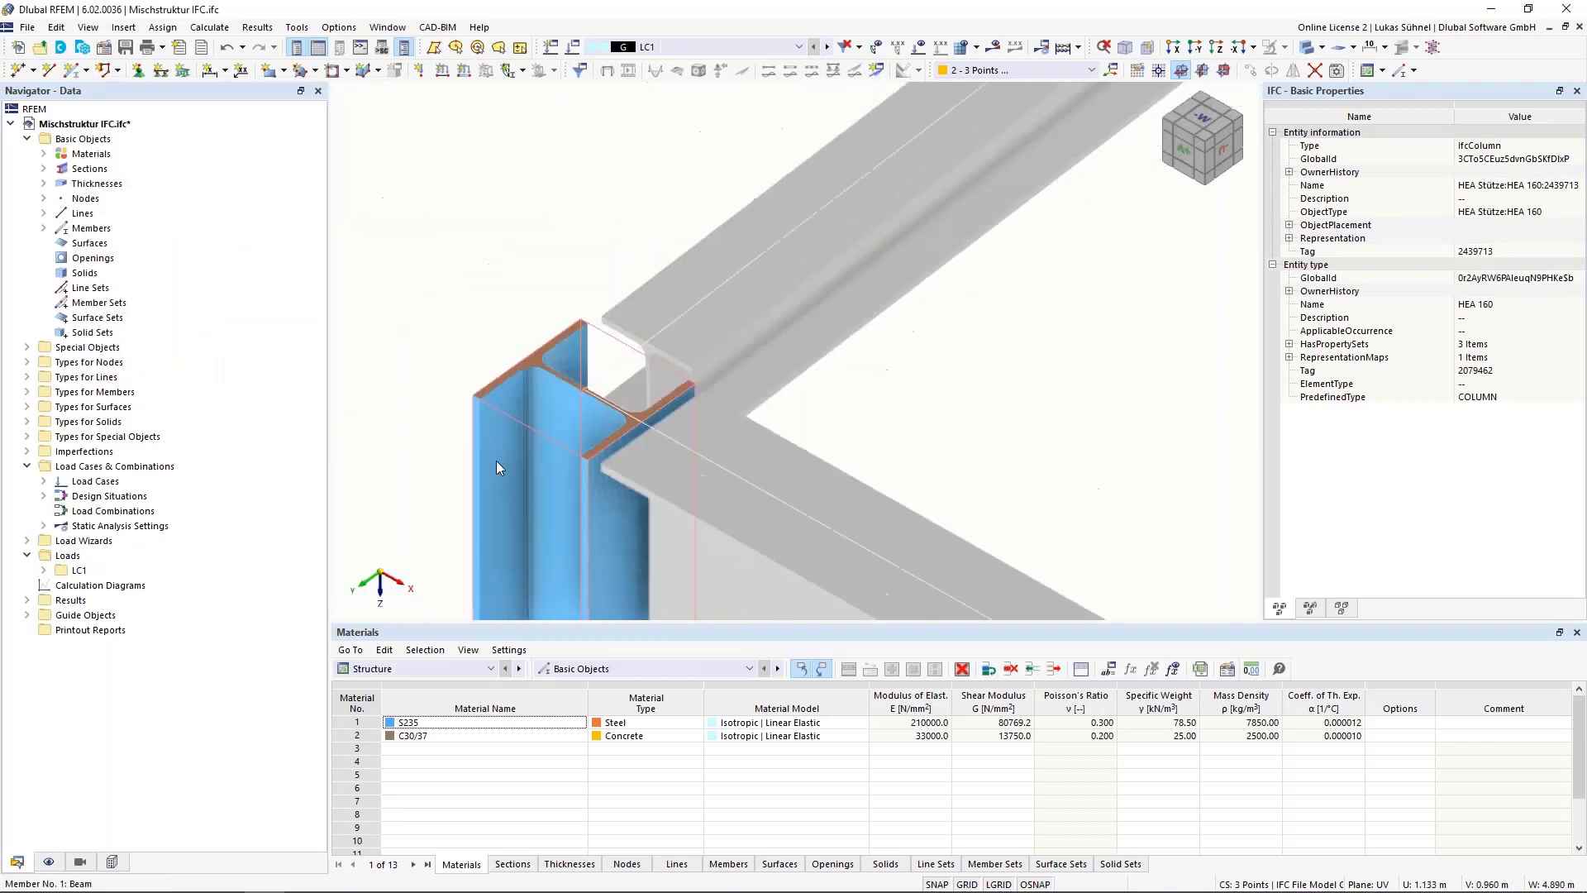
pyautogui.scroll(-5, 496, 467)
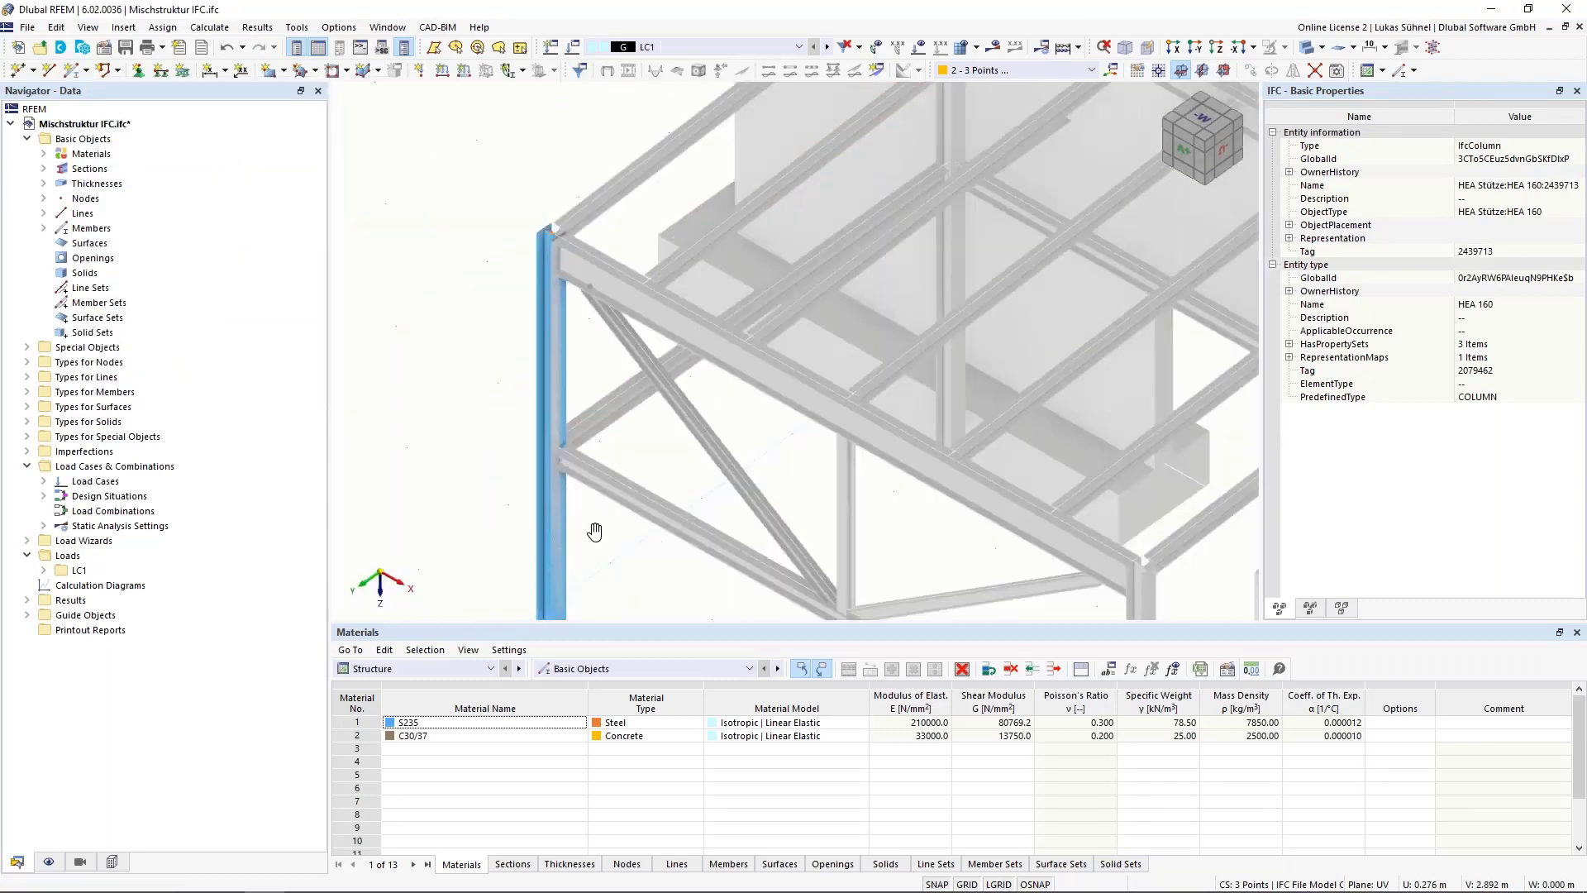
pyautogui.scroll(3, 595, 532)
pyautogui.scroll(-4, 625, 508)
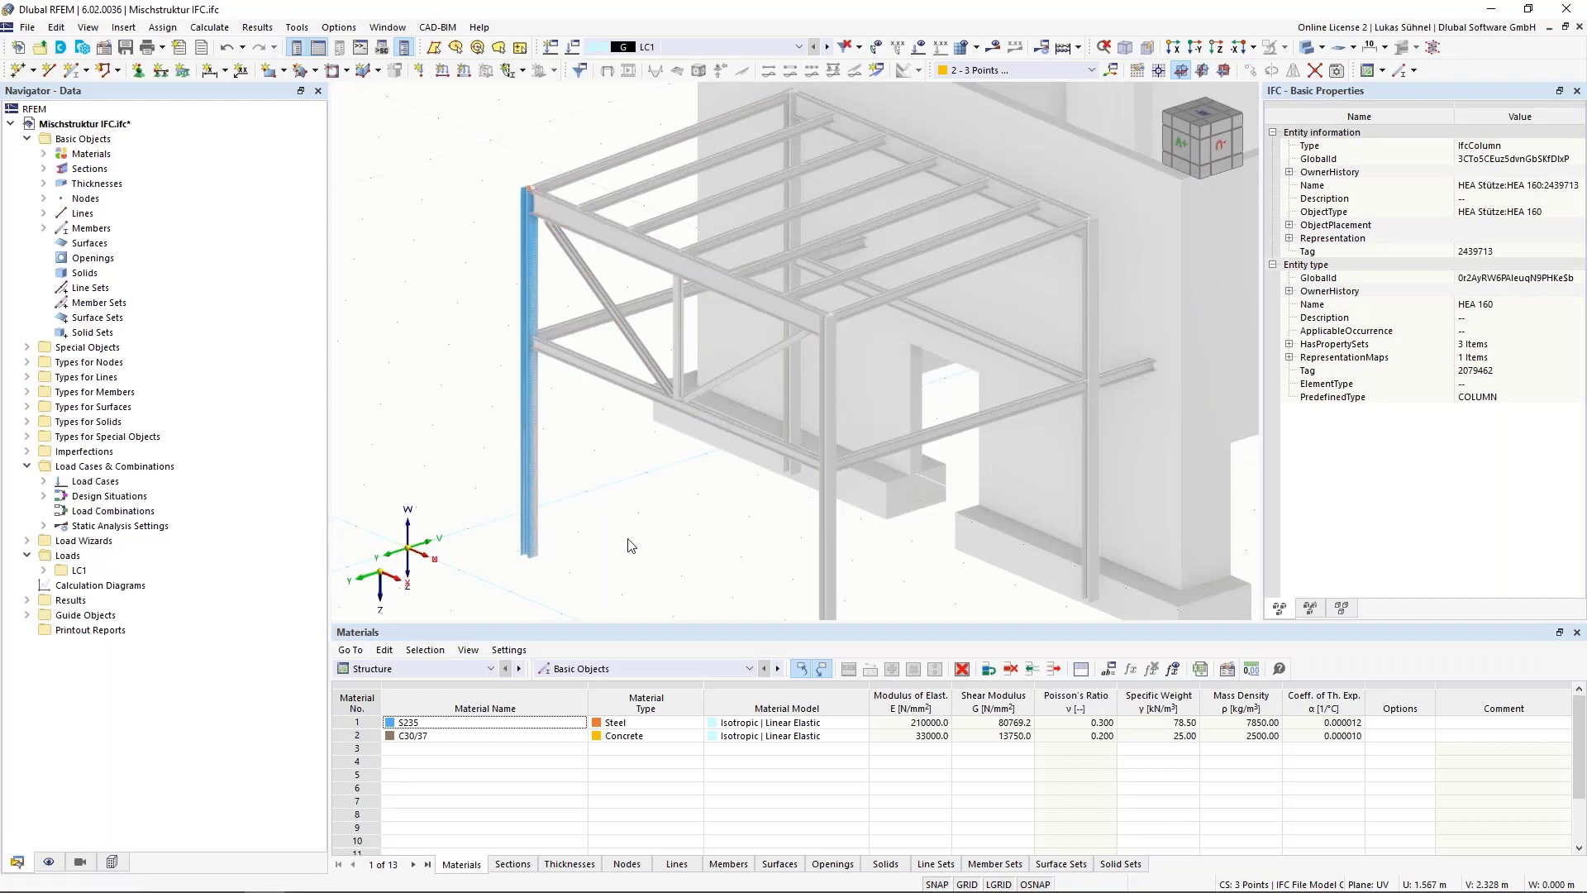
pyautogui.scroll(-5, 630, 545)
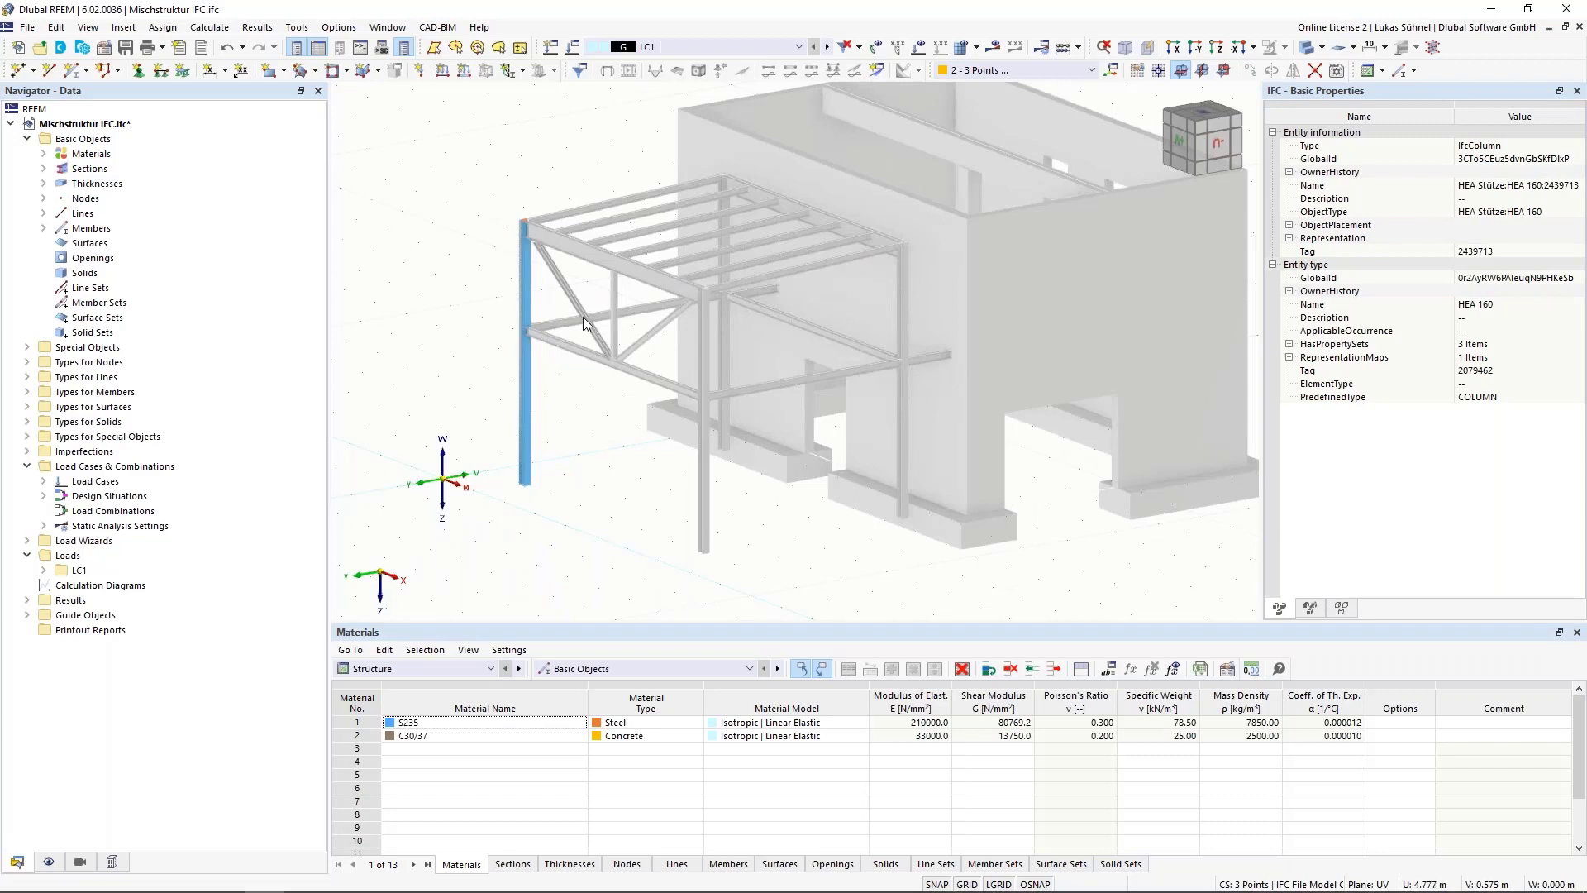
pyautogui.moveTo(452, 164); pyautogui.dragTo(560, 531)
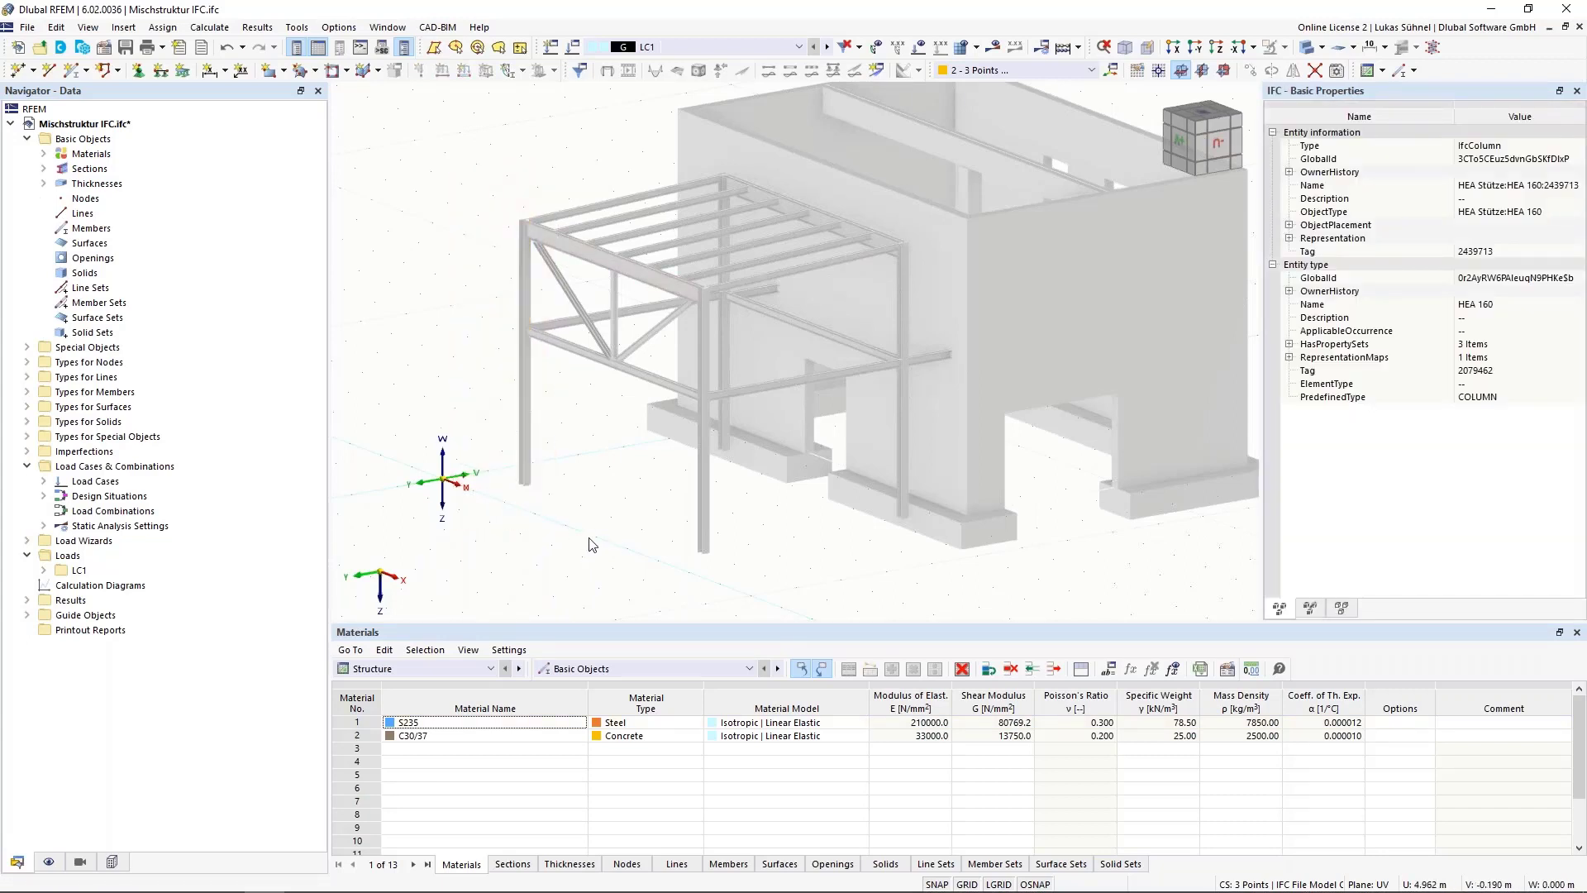
# Look up which conversions into structural objects are offered for the canopy's front HEA 120 IFC roof beam
pyautogui.keyDown('ctrl'); pyautogui.moveTo(791, 530); pyautogui.dragTo(648, 294, button='middle'); pyautogui.keyUp('ctrl')
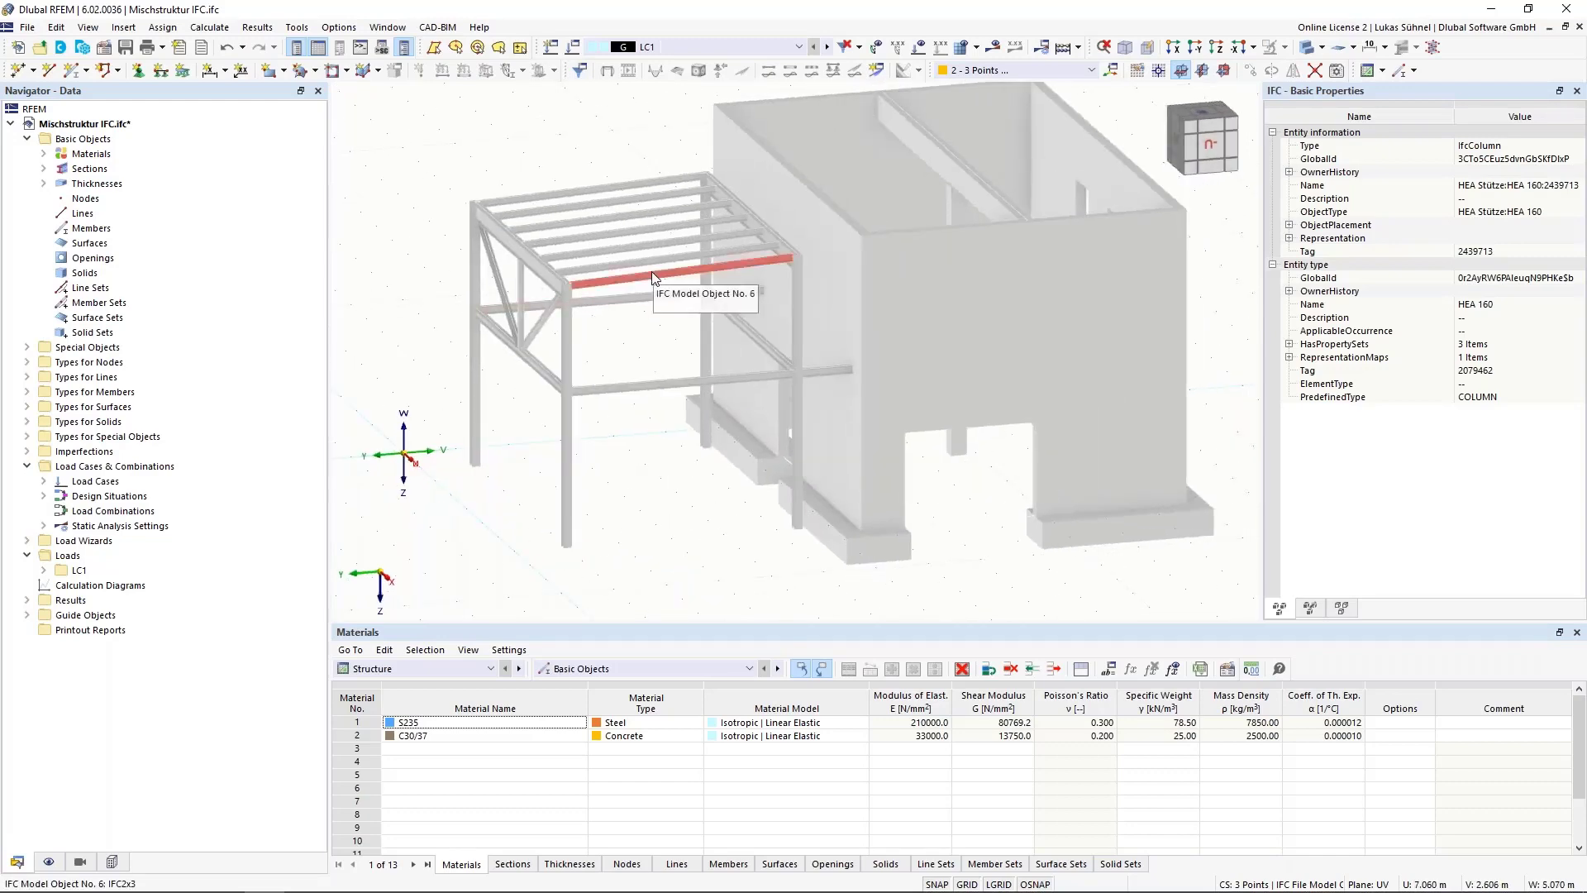
pyautogui.rightClick(653, 277)
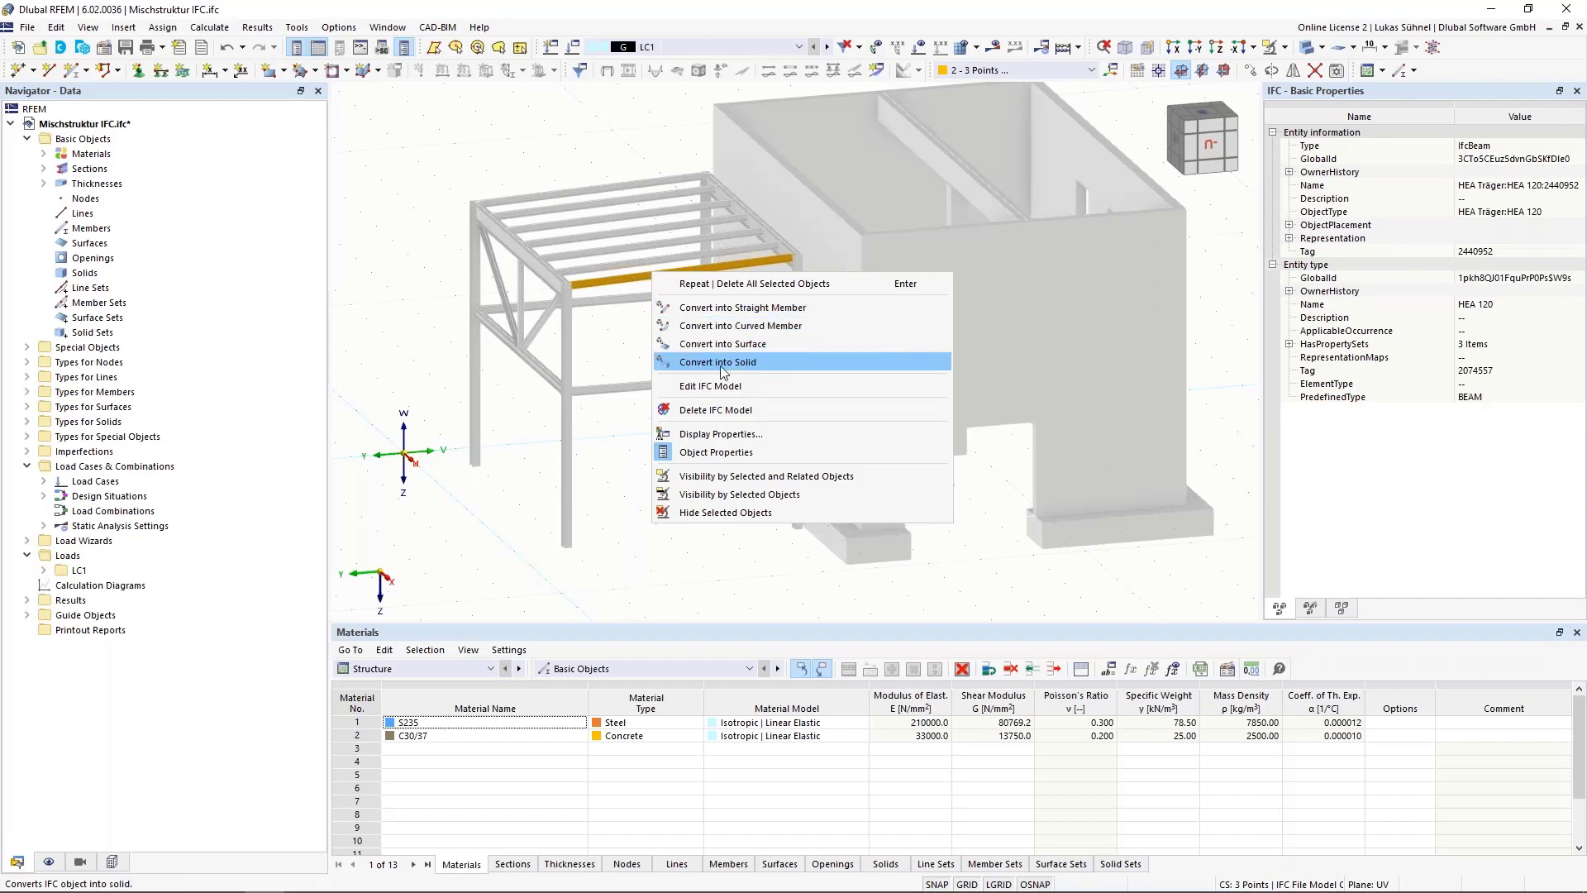
pyautogui.click(596, 345)
pyautogui.click(597, 345)
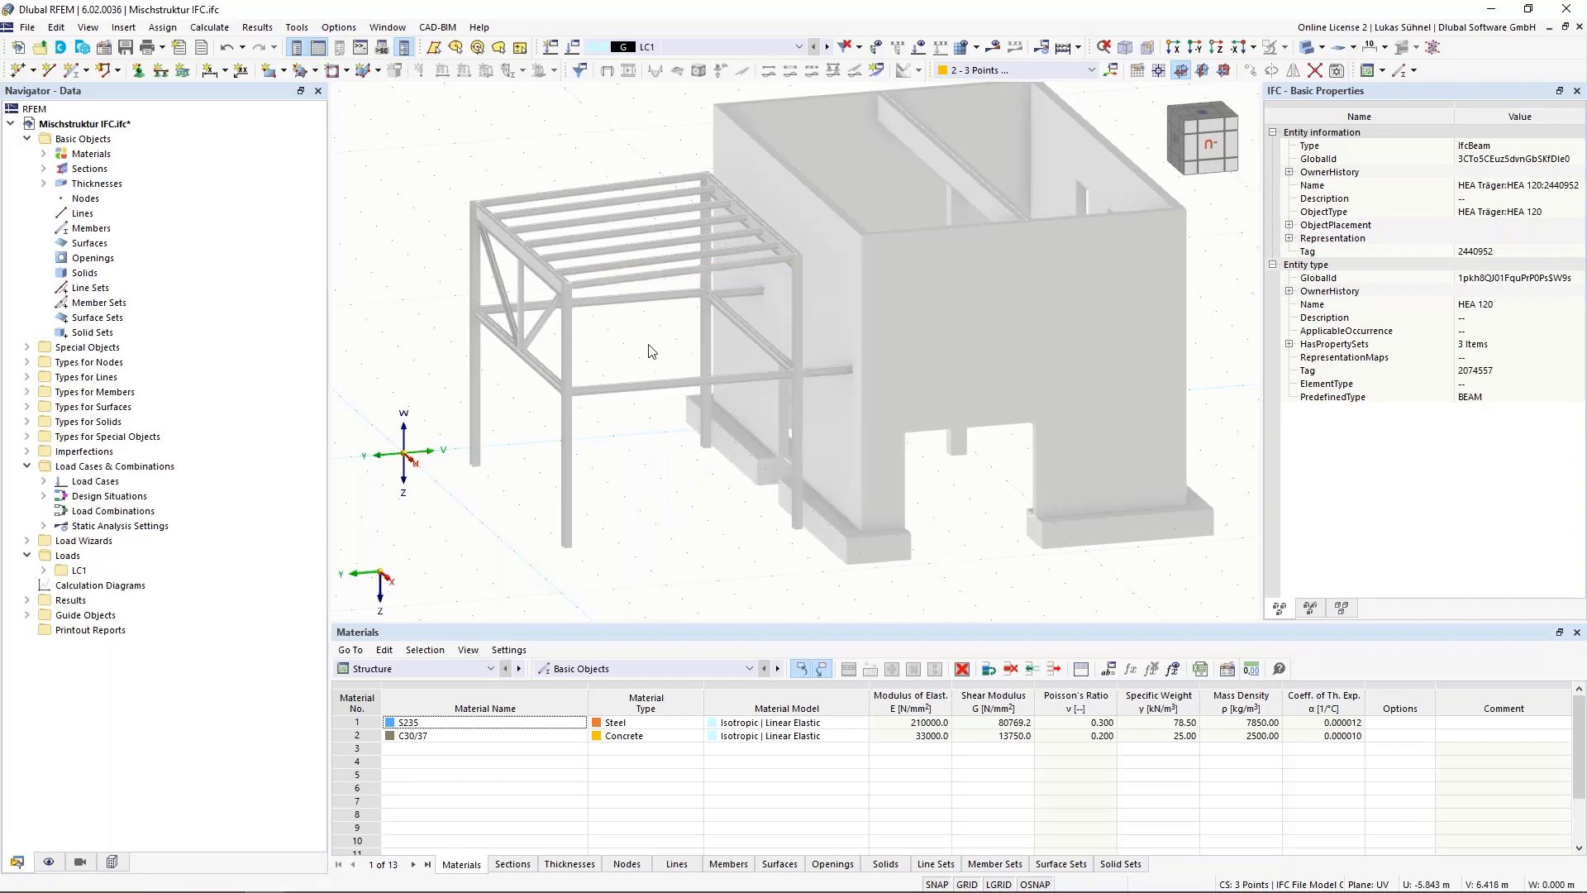
pyautogui.moveTo(647, 345); pyautogui.dragTo(595, 391, button='middle')
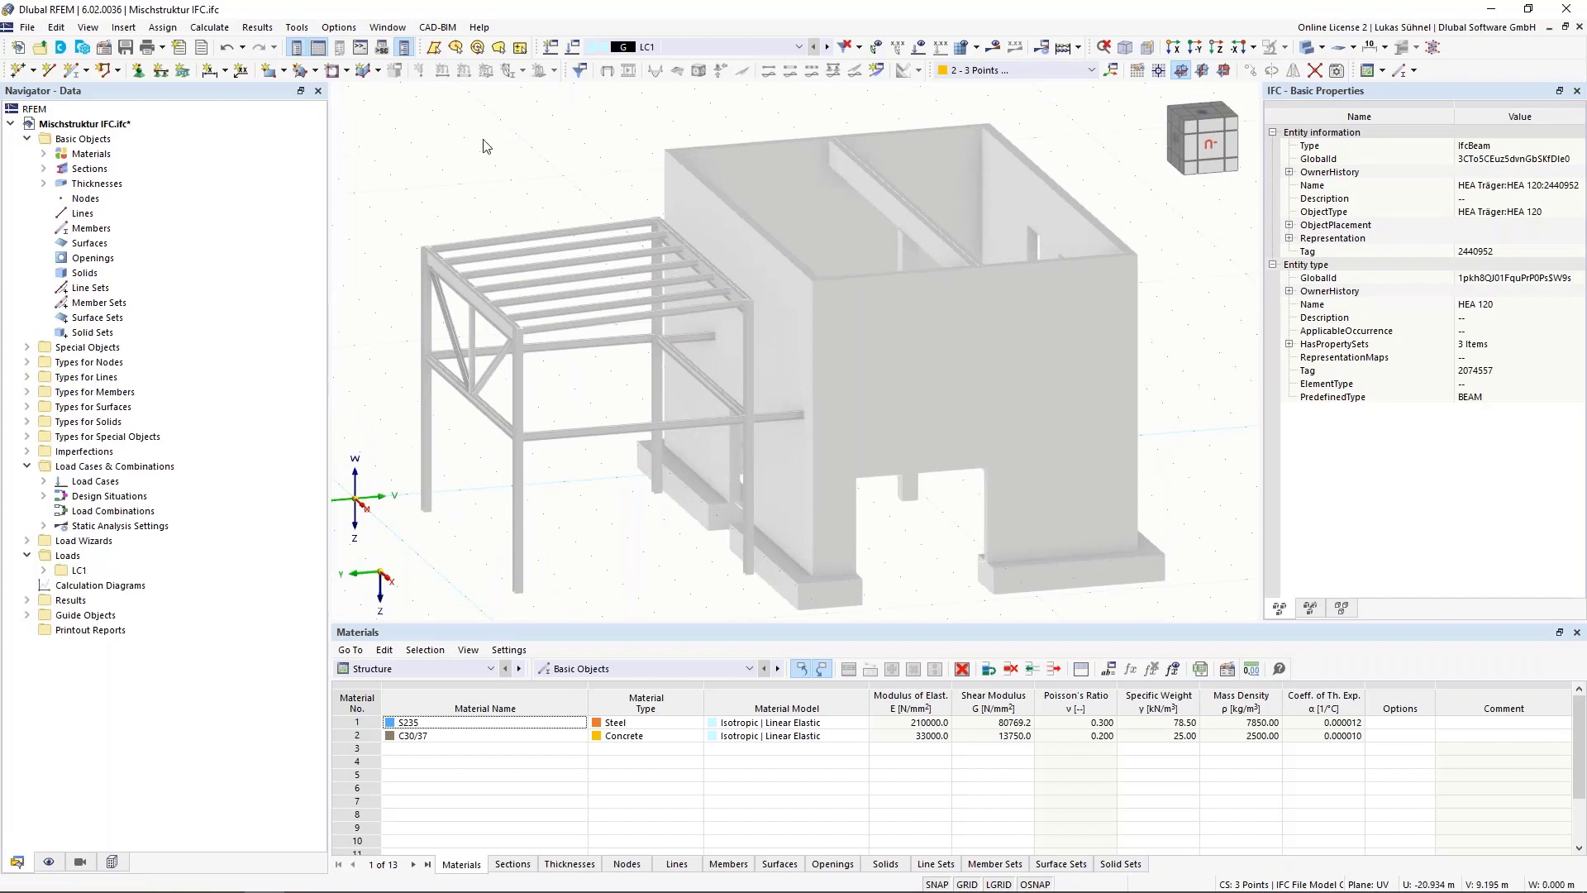
# Open the conversion tables and look through the external materials and external sections taken from the IFC model
pyautogui.click(439, 27)
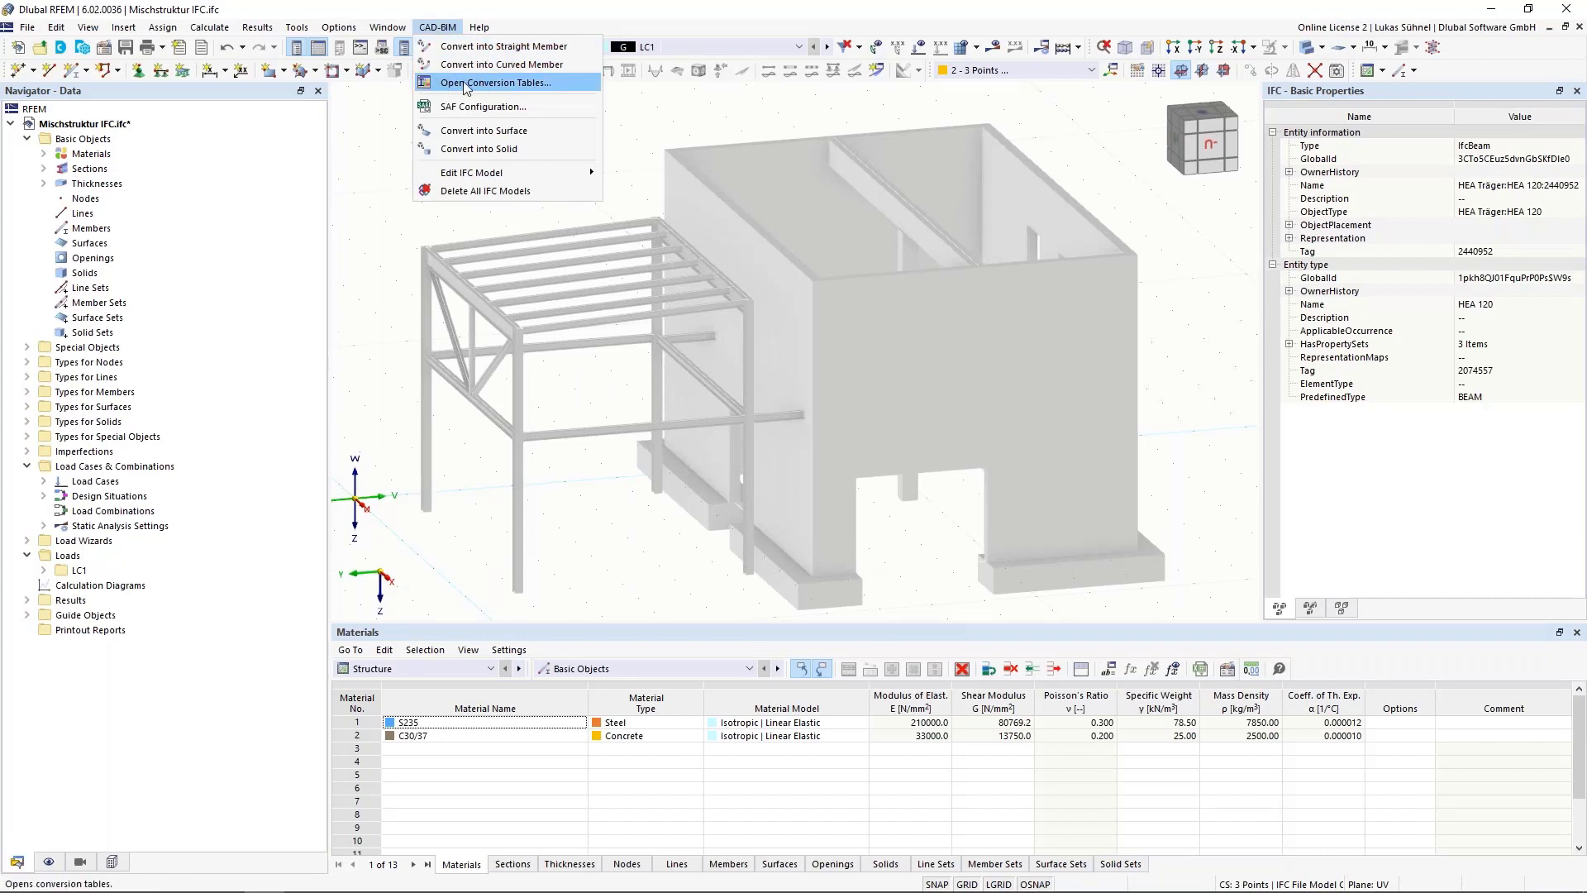
pyautogui.click(490, 83)
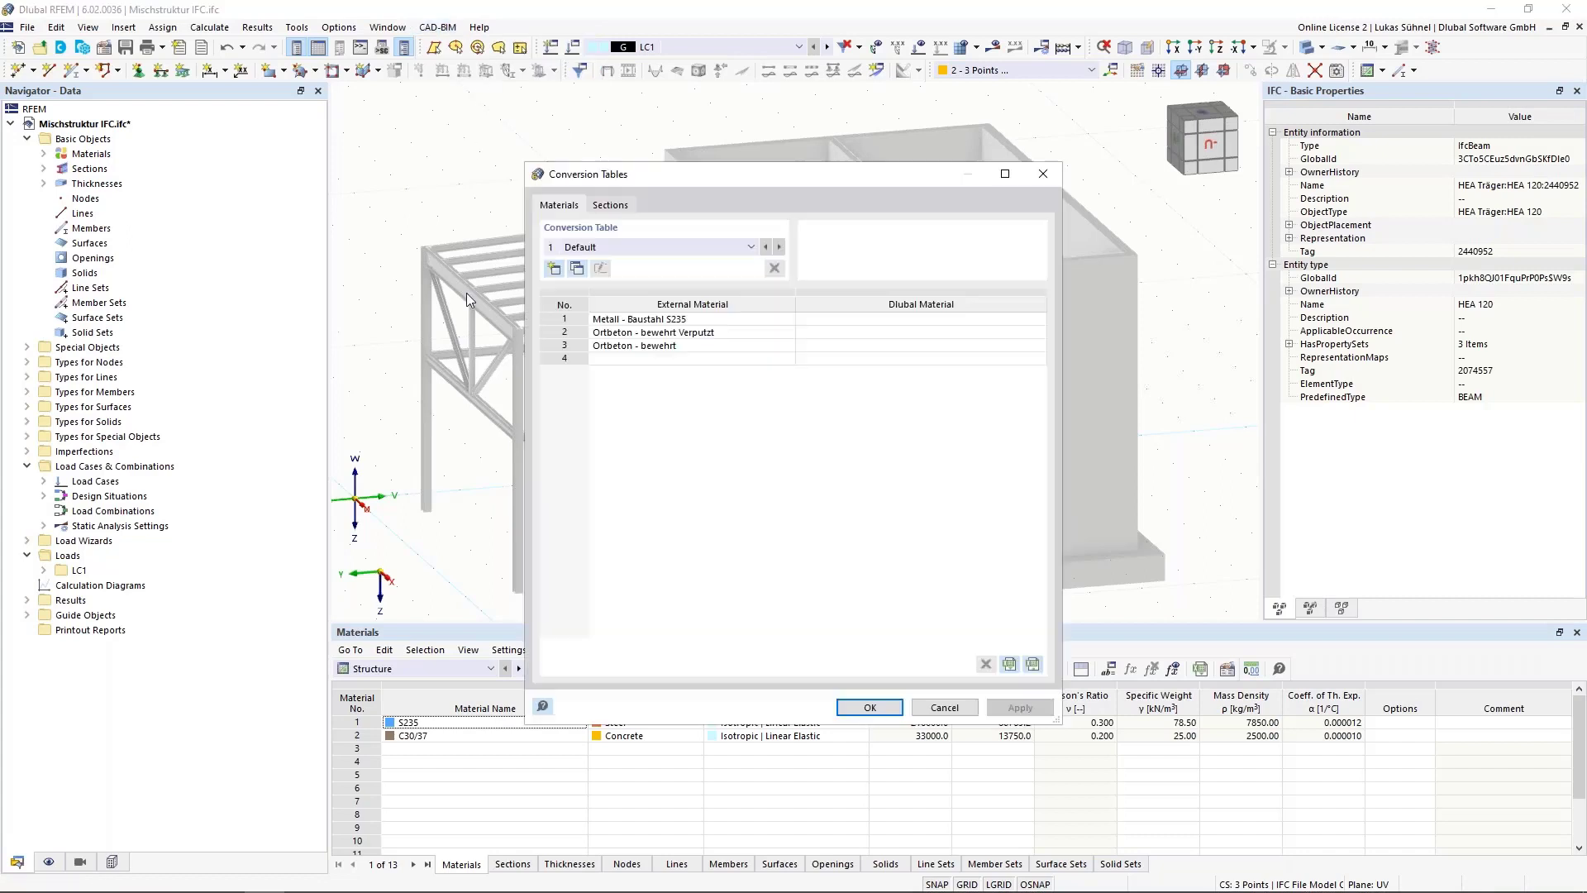
pyautogui.moveTo(731, 168); pyautogui.dragTo(926, 118)
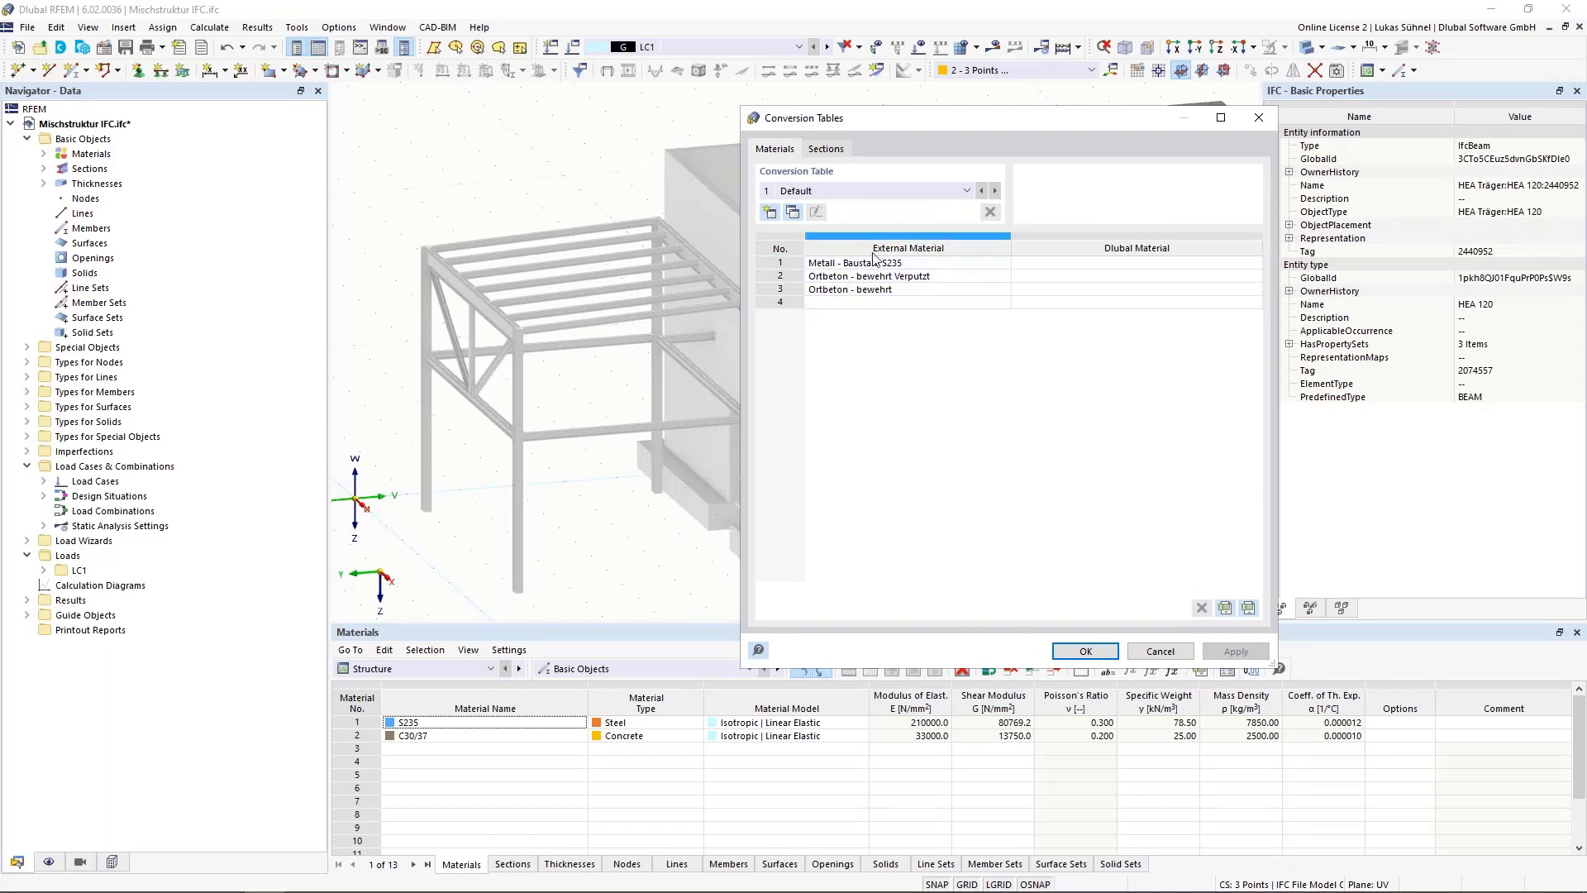
pyautogui.click(809, 151)
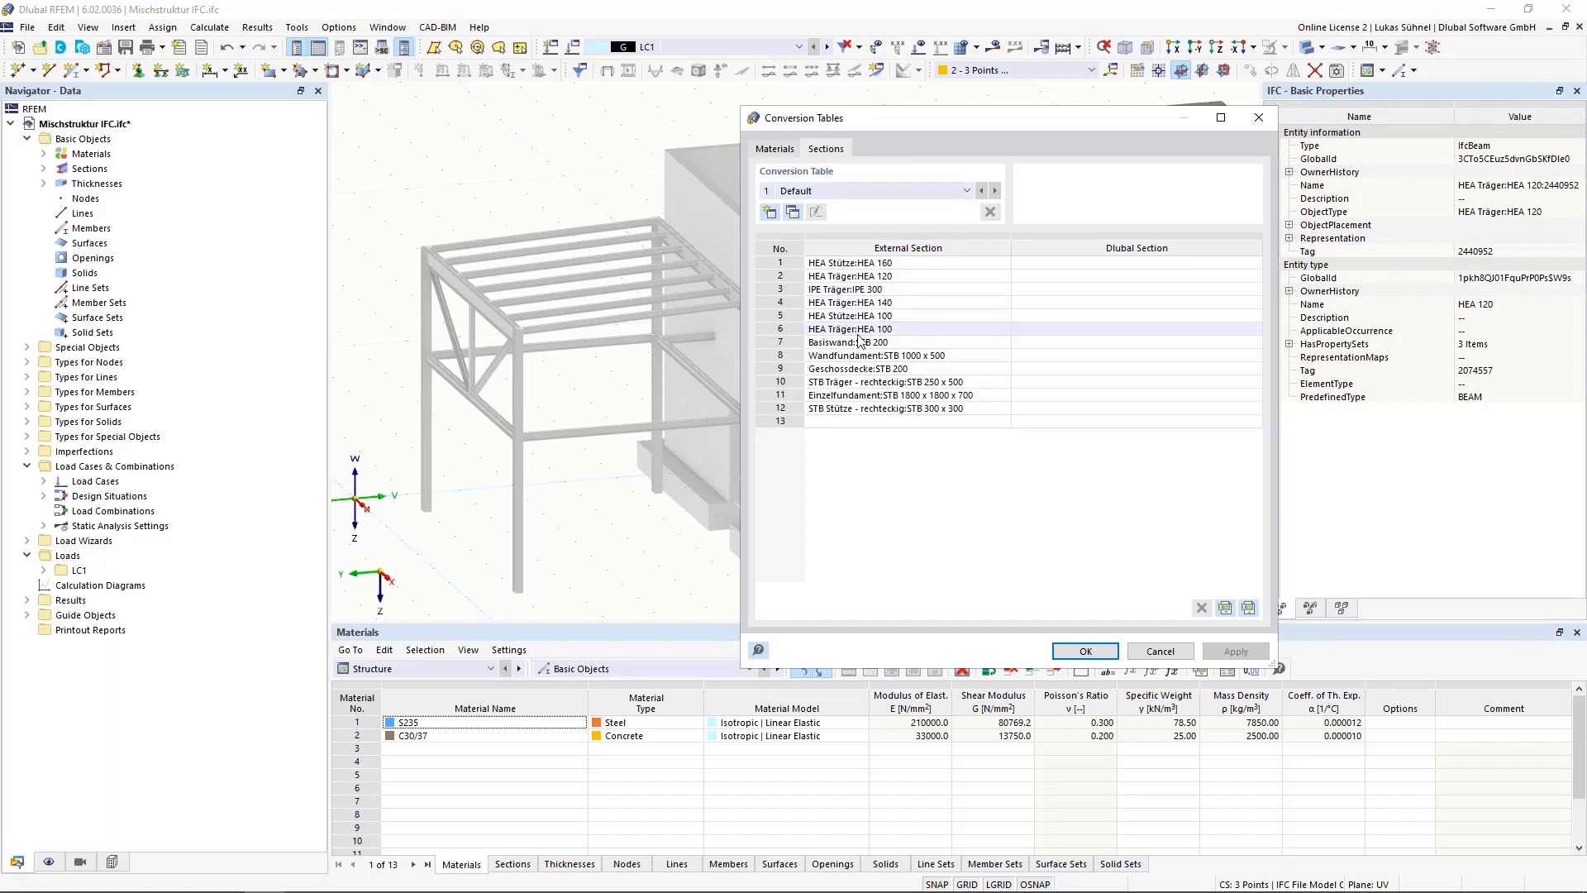
pyautogui.click(794, 150)
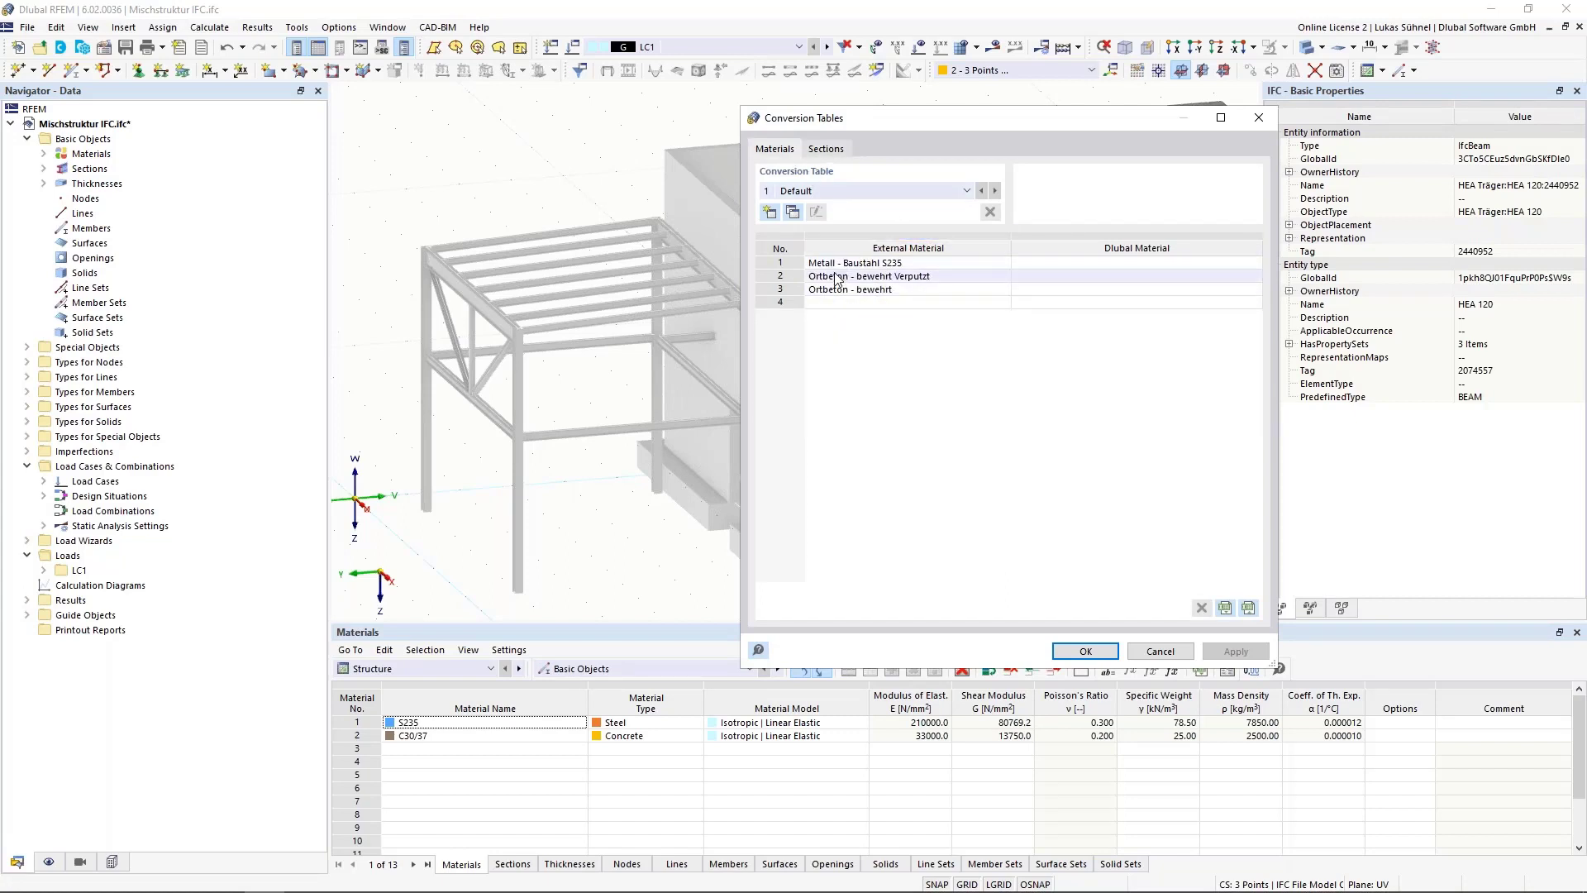
pyautogui.moveTo(864, 118); pyautogui.dragTo(774, 130)
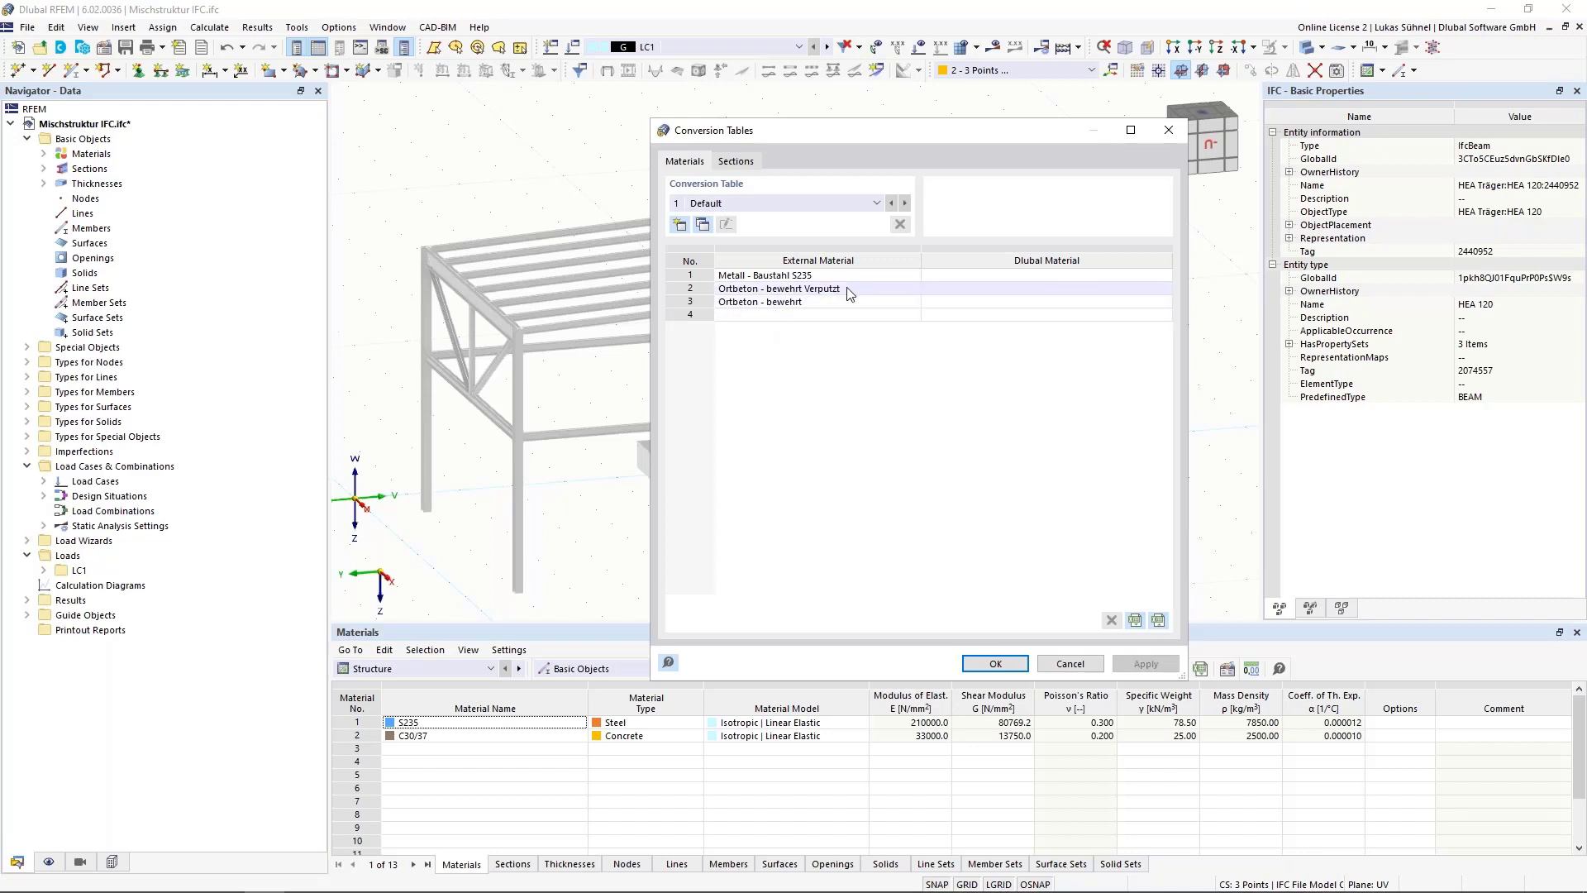
pyautogui.moveTo(857, 140); pyautogui.dragTo(906, 121)
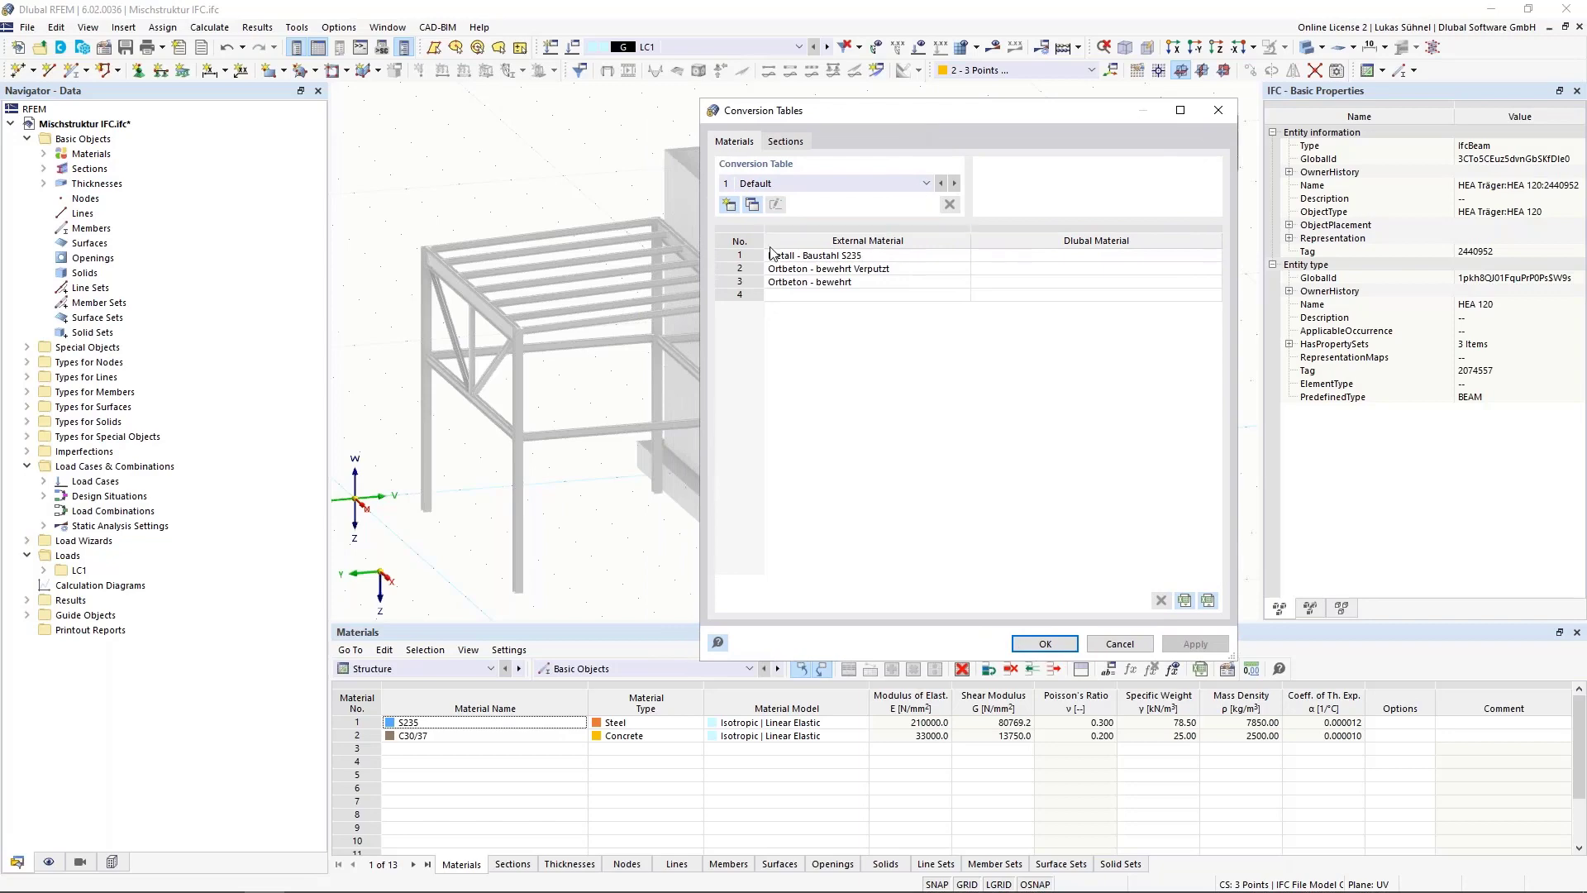
# Assign the library steel S235 (EN 1993-1-1:2005-05) to the external material Metall - Baustahl S235
pyautogui.click(1218, 257)
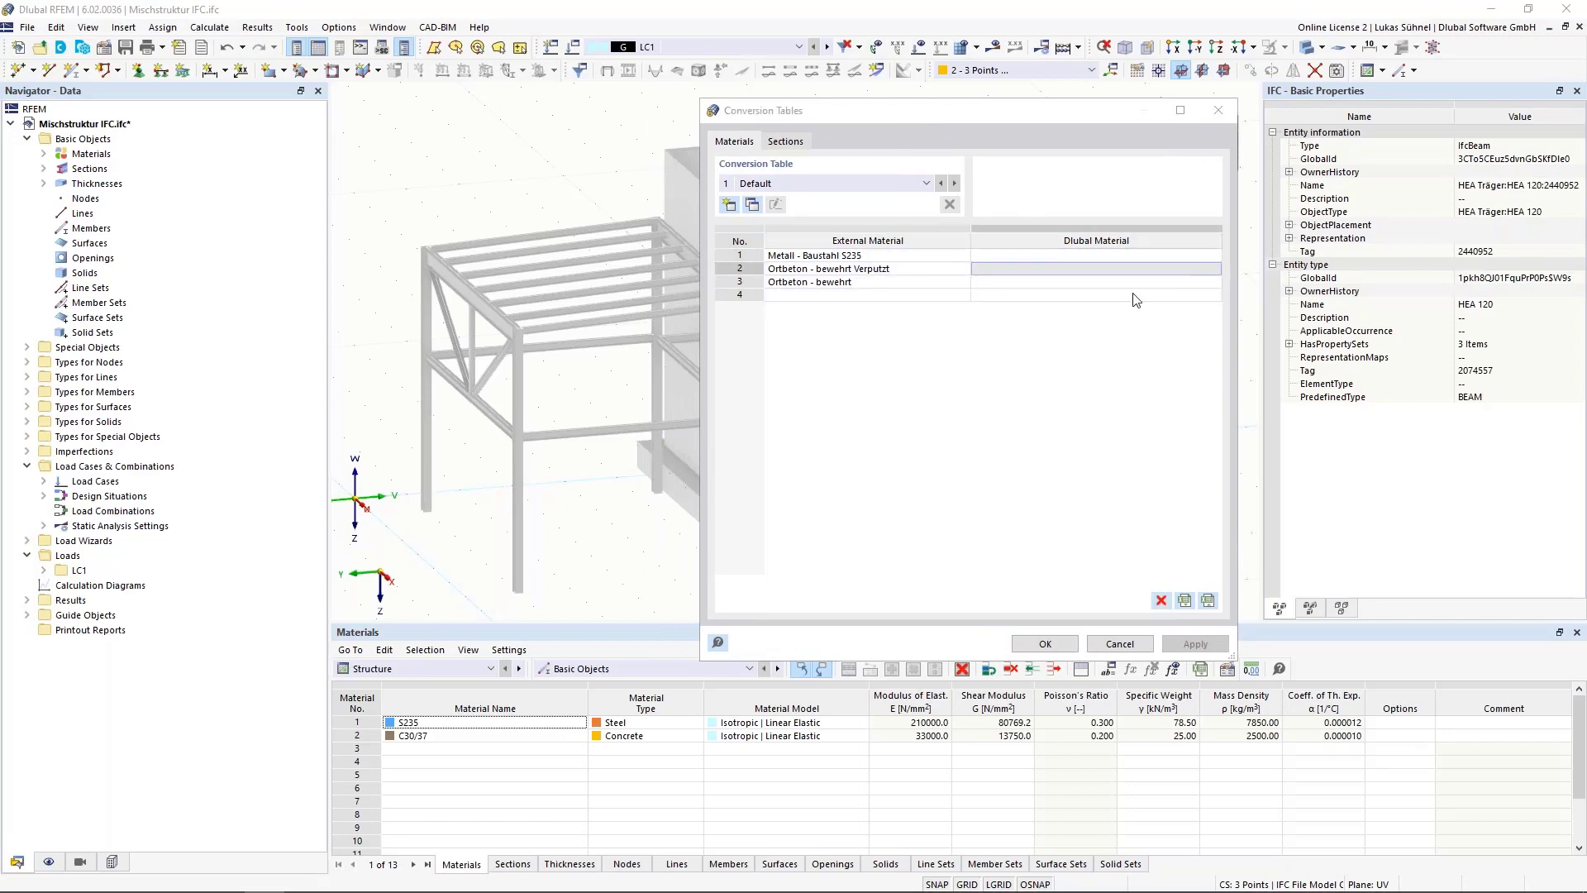
pyautogui.click(1214, 257)
pyautogui.click(1487, 718)
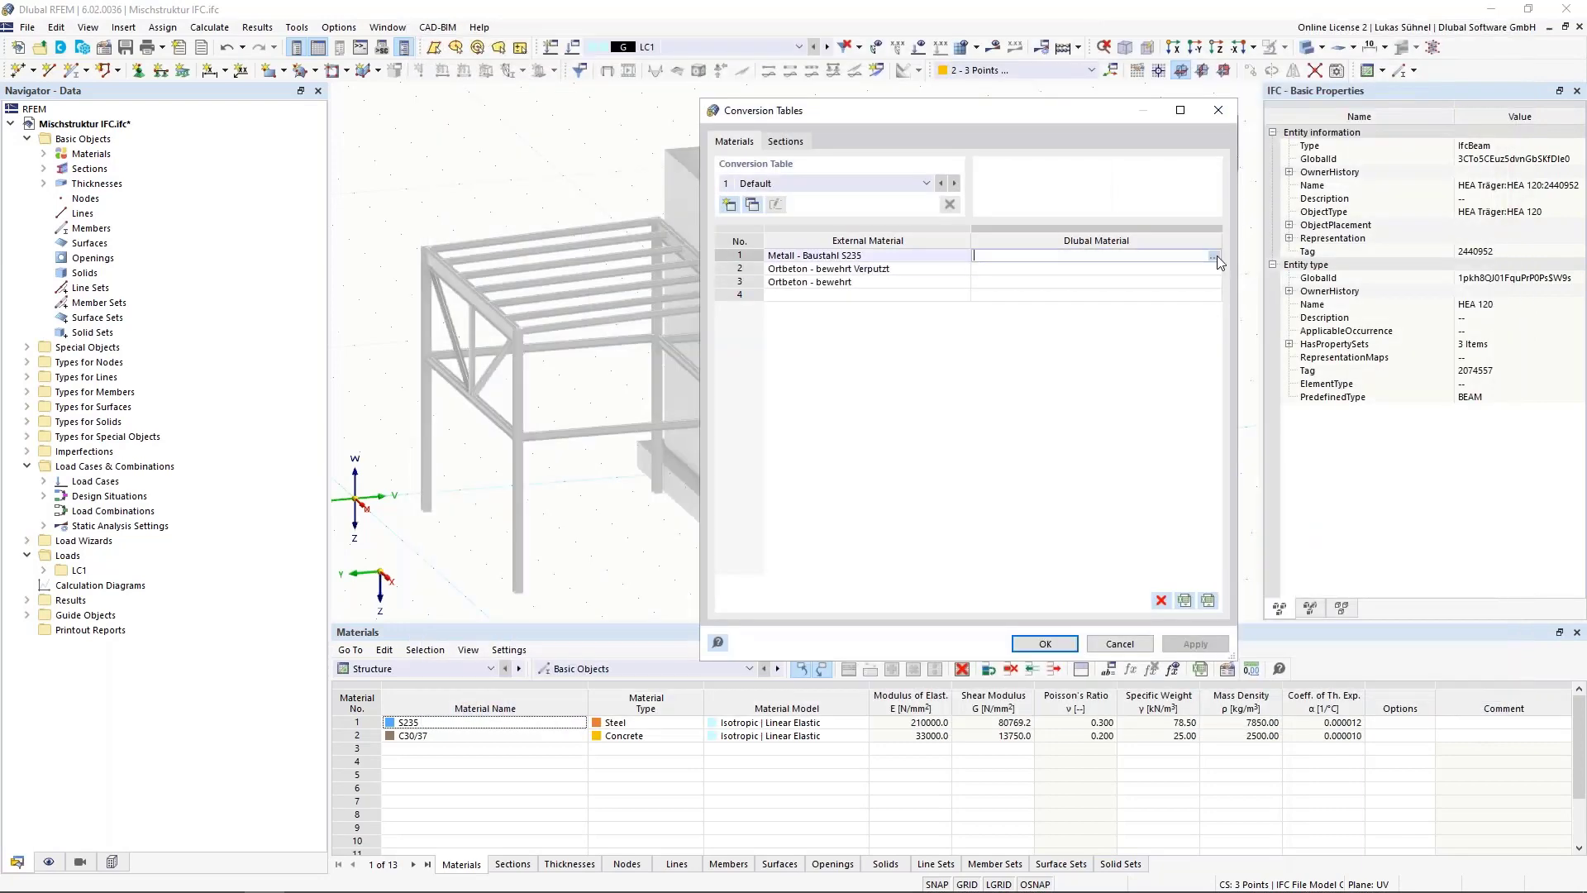
pyautogui.click(1215, 257)
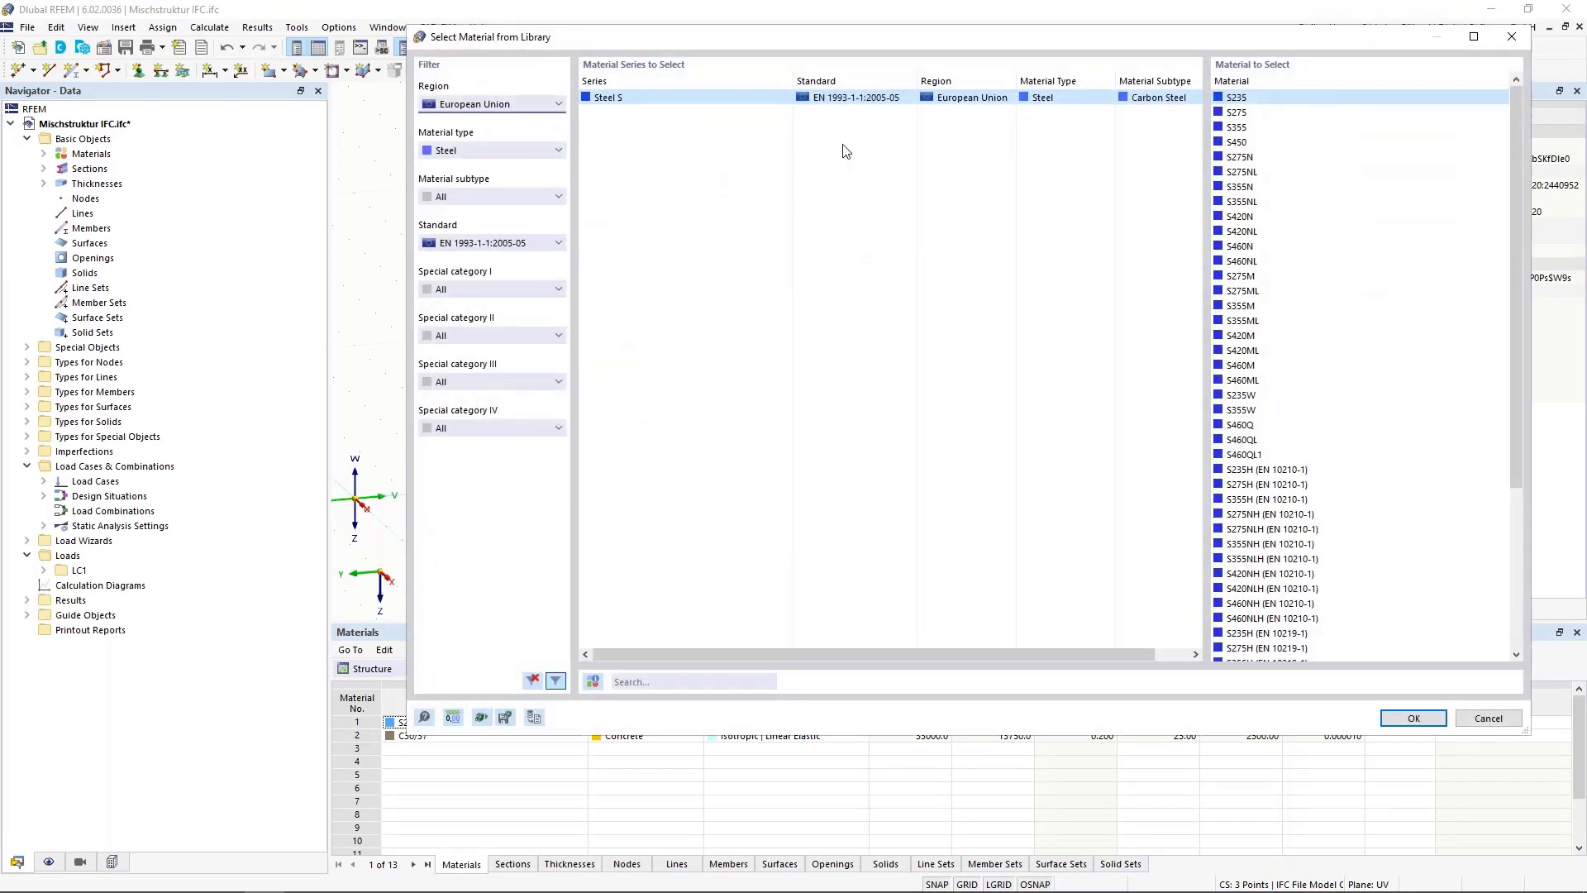
pyautogui.doubleClick(1229, 97)
# Assign the library concrete C25/30 (EN 1992-1-1:2004/A1:2014) to the external material Ortbeton - bewehrt Verputzt
pyautogui.click(1033, 270)
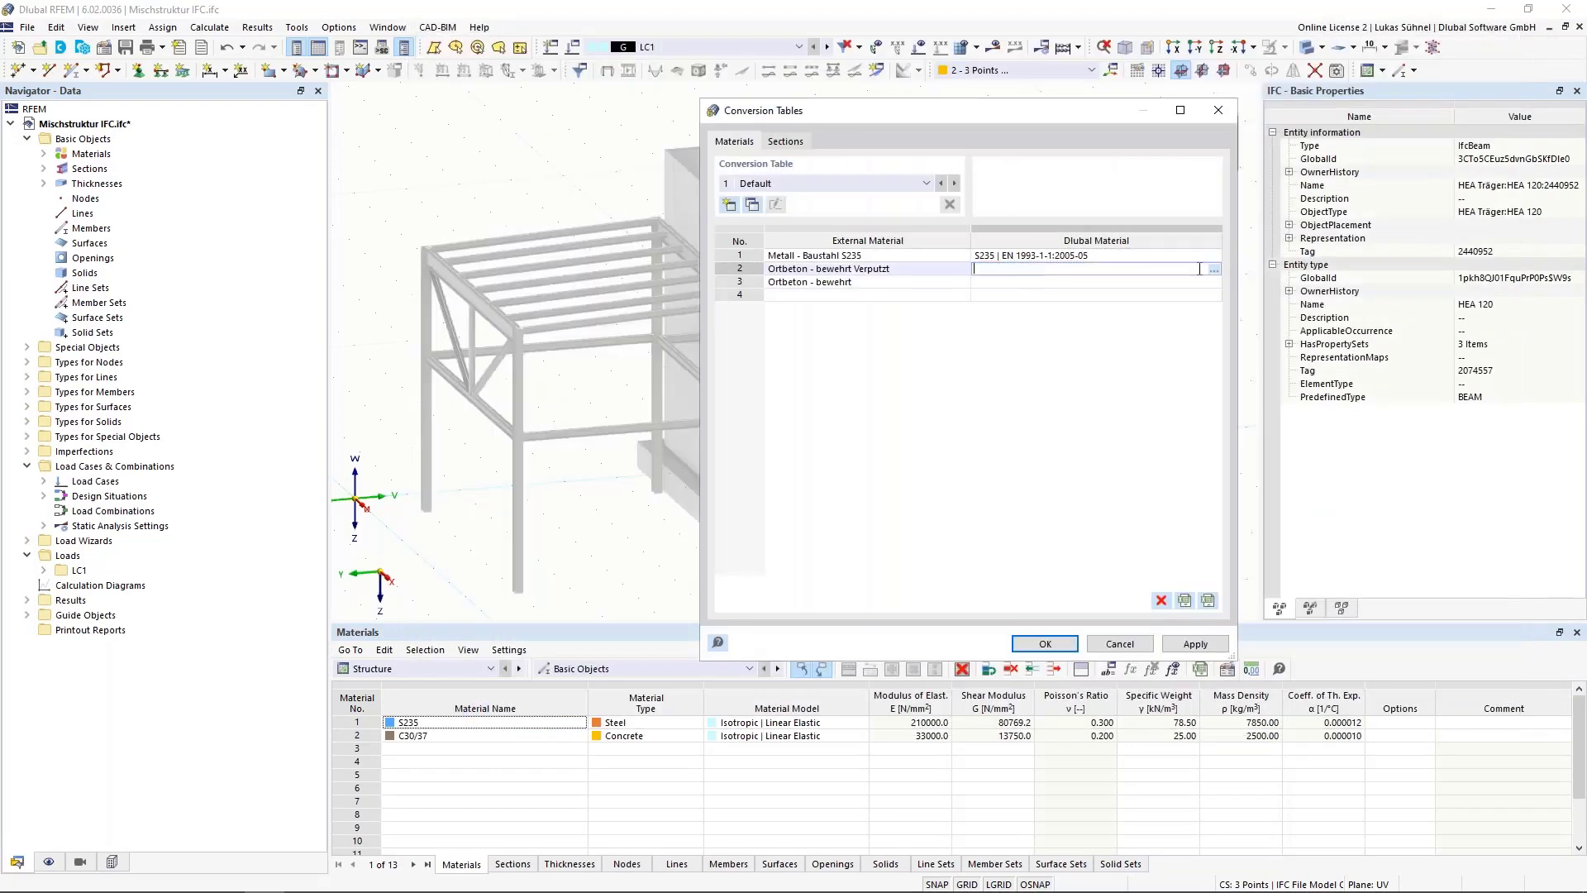
pyautogui.click(1213, 269)
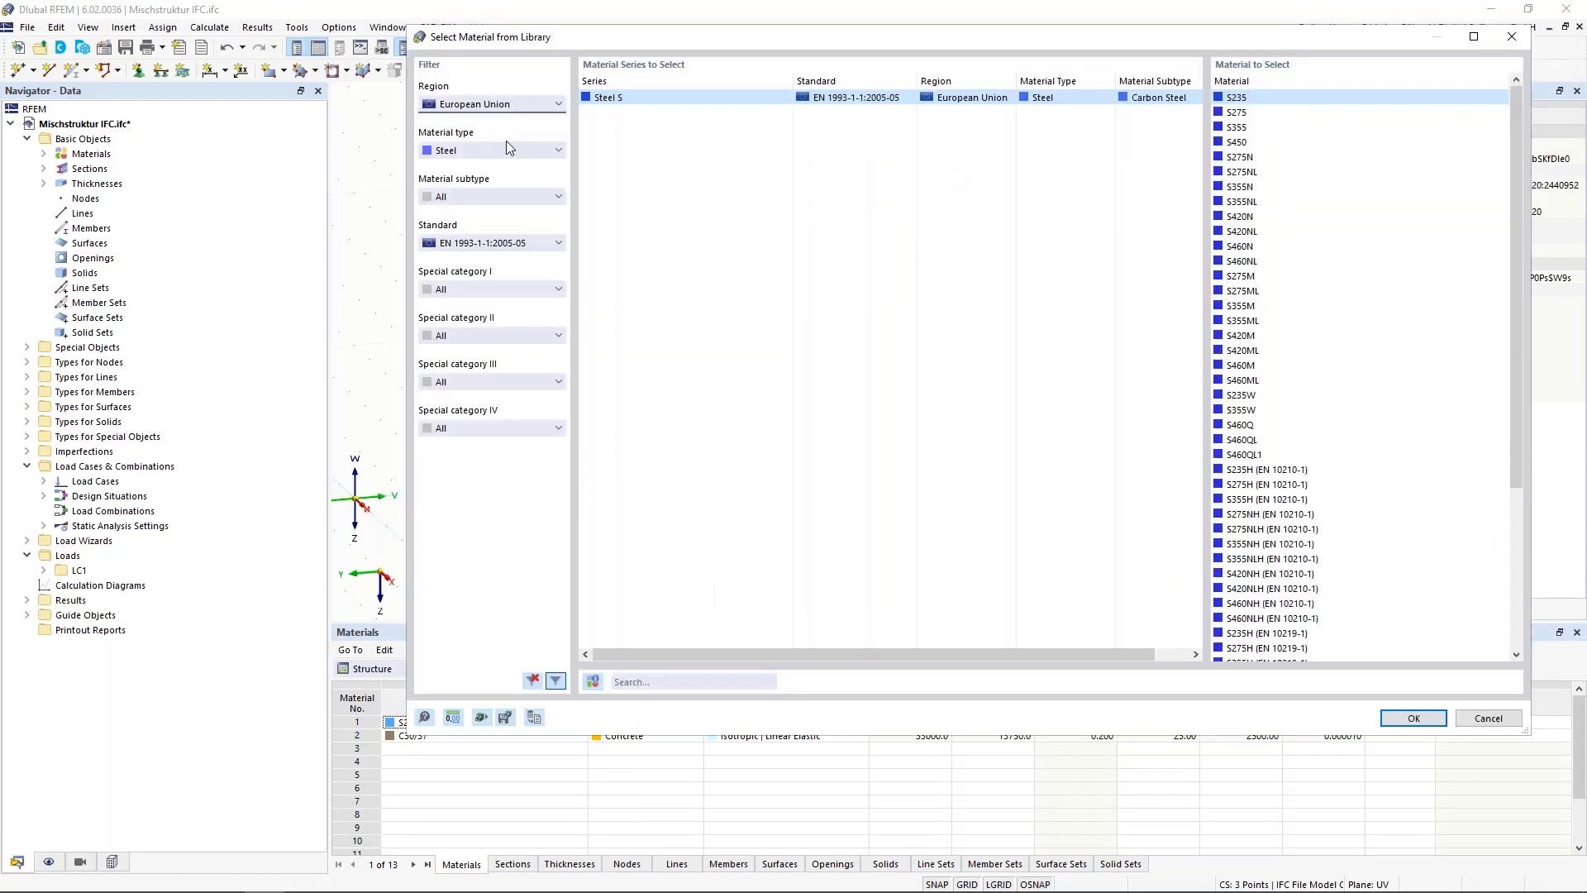
pyautogui.click(494, 151)
pyautogui.click(487, 181)
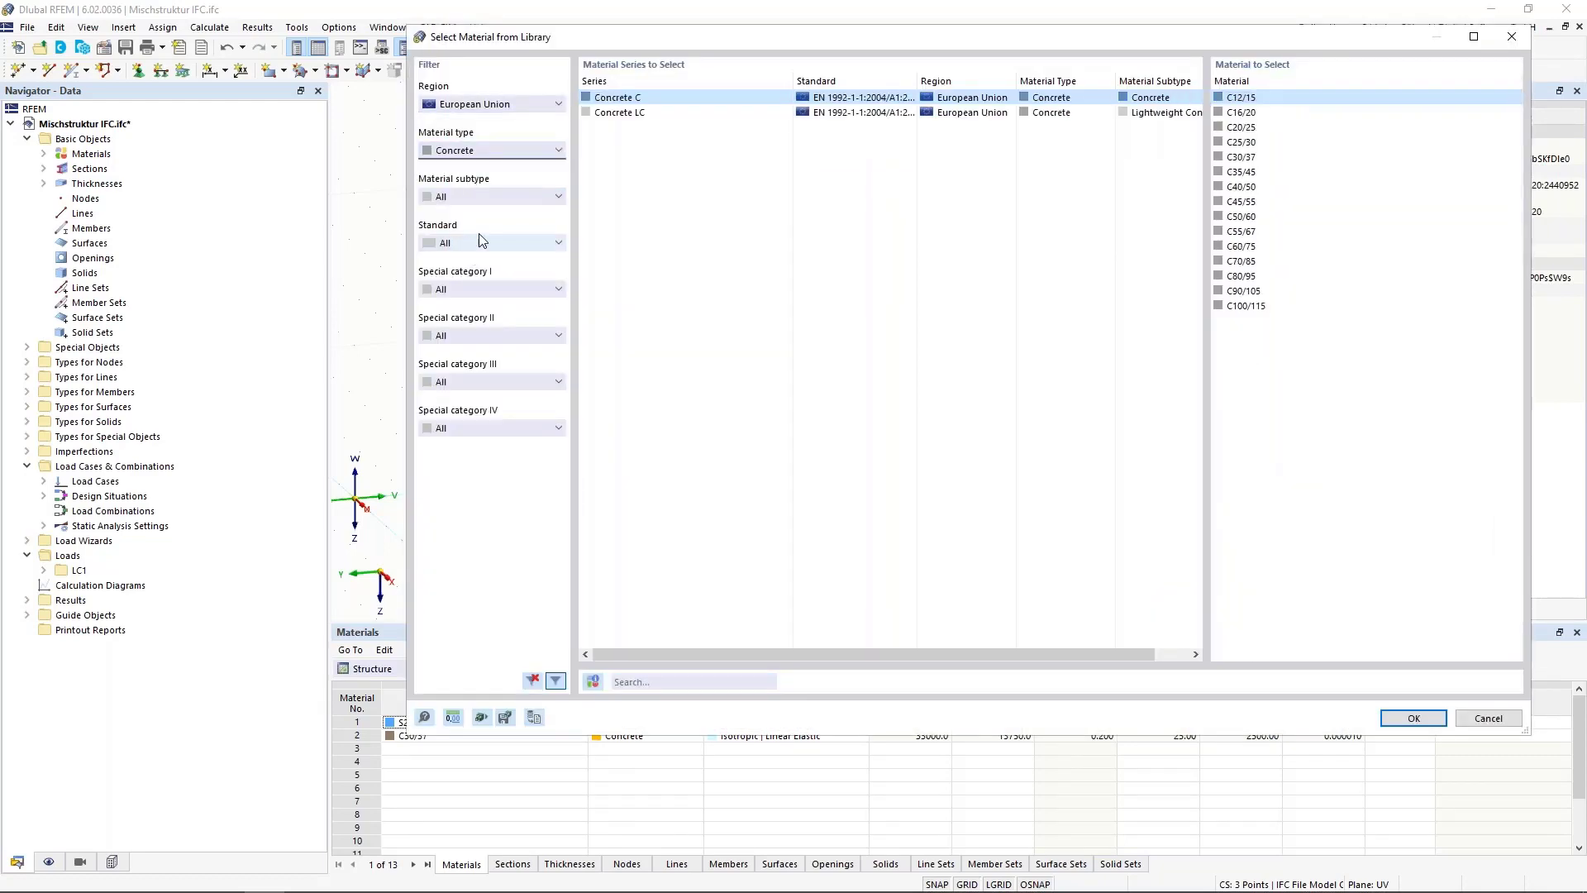
pyautogui.doubleClick(1272, 144)
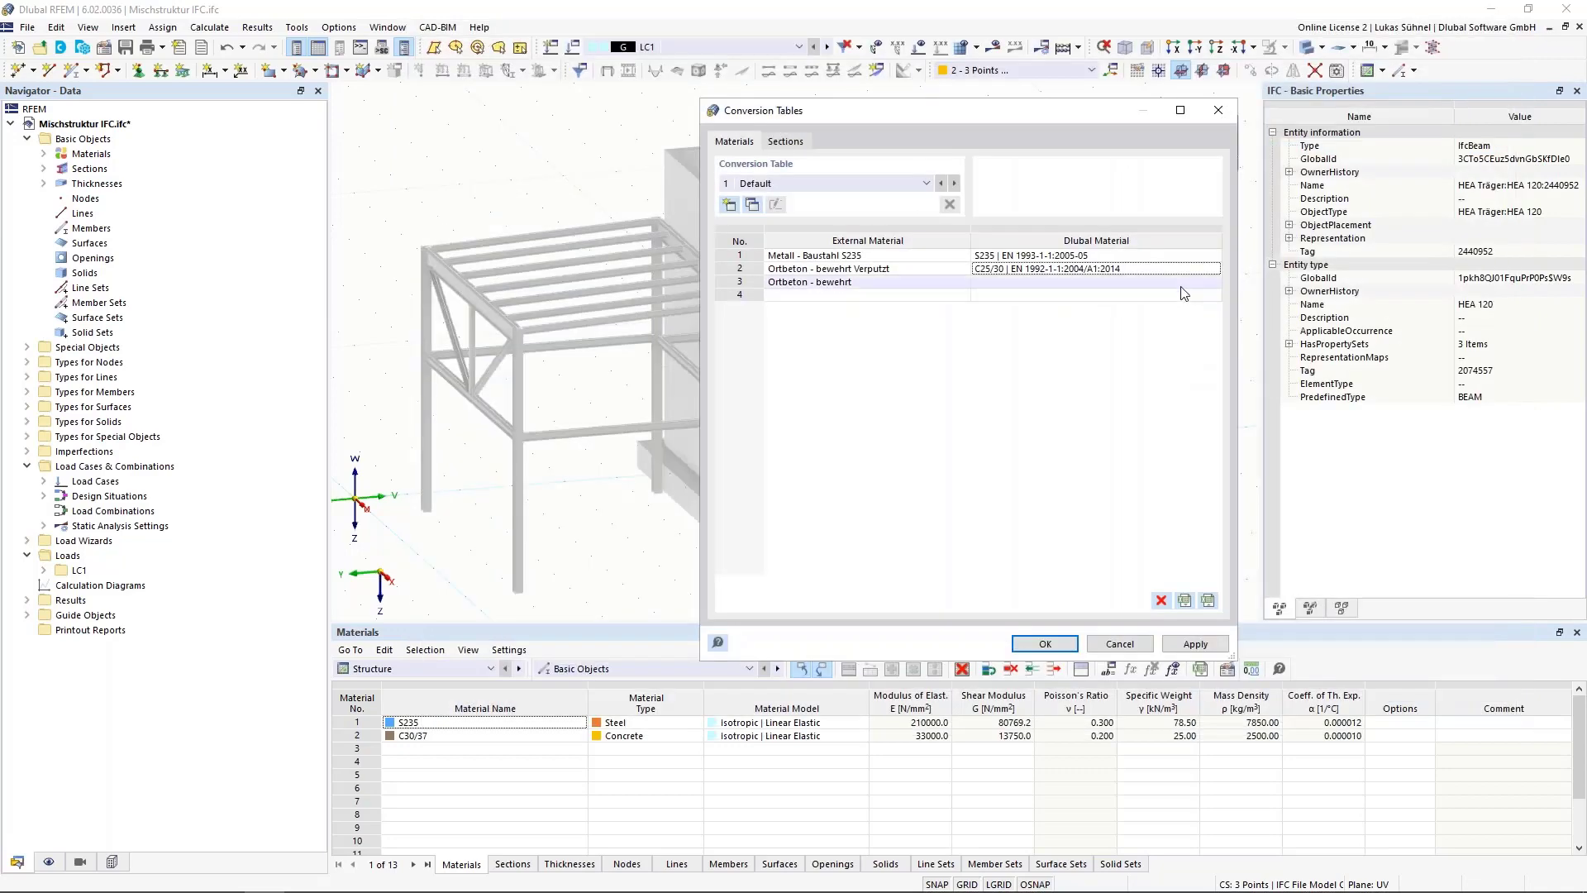
# Assign the library concrete C30/37 (EN 1992-1-1:2004/A1:2014) to the external material Ortbeton - bewehrt
pyautogui.click(1181, 282)
pyautogui.click(1213, 282)
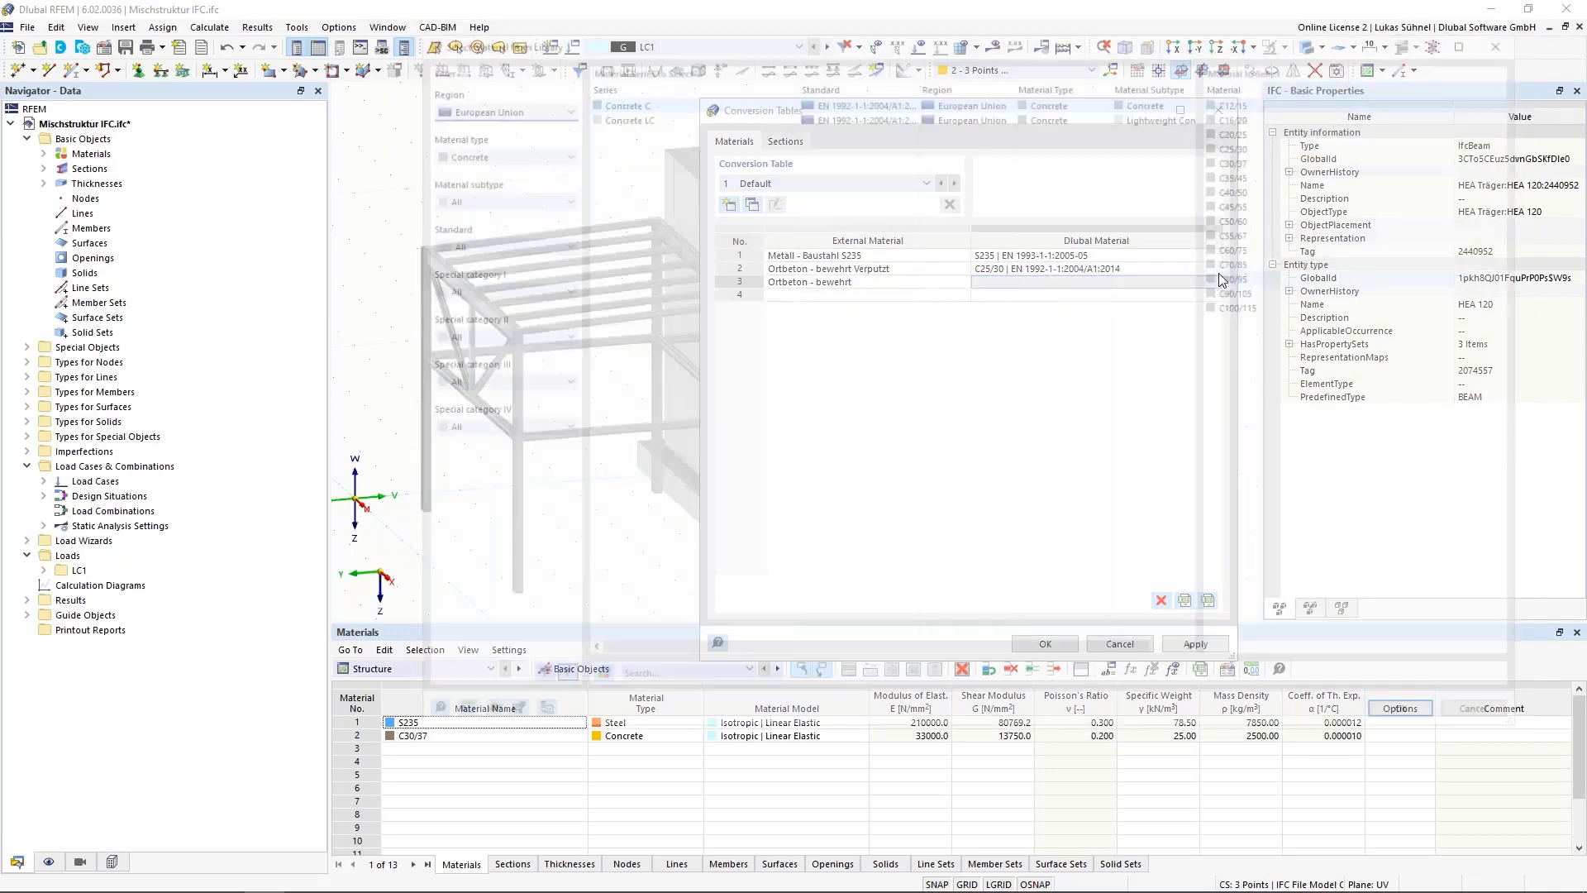
pyautogui.click(1253, 157)
pyautogui.doubleClick(1252, 158)
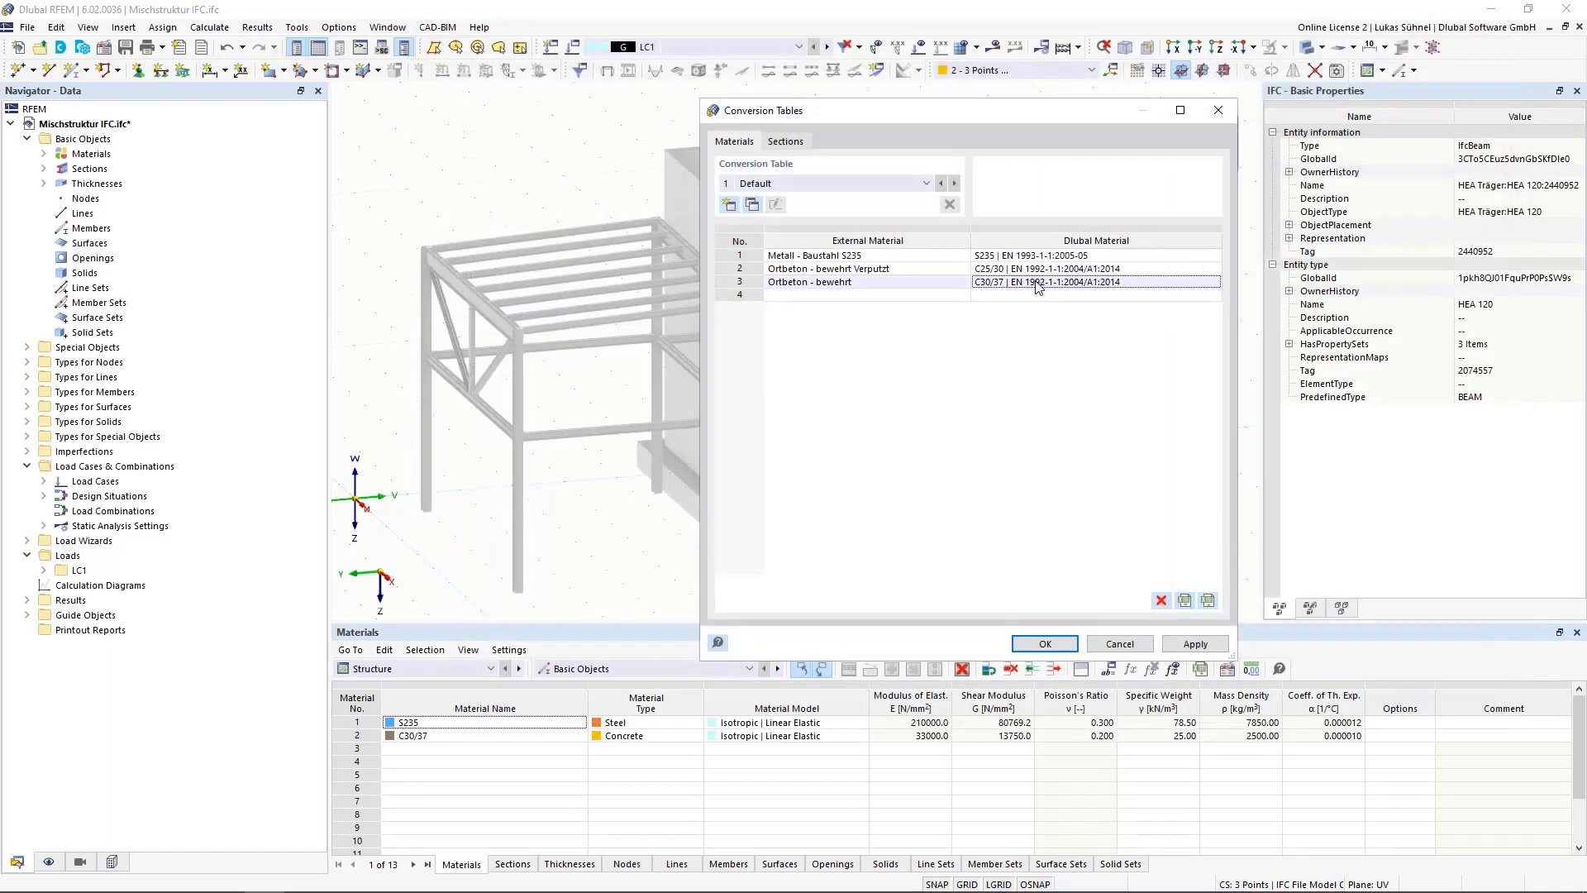
# In the section conversion table, assign the standardized HEA 160 section (Euronorm 53-62, SZS) to the external section HEA Stütze:HEA 160
pyautogui.click(785, 142)
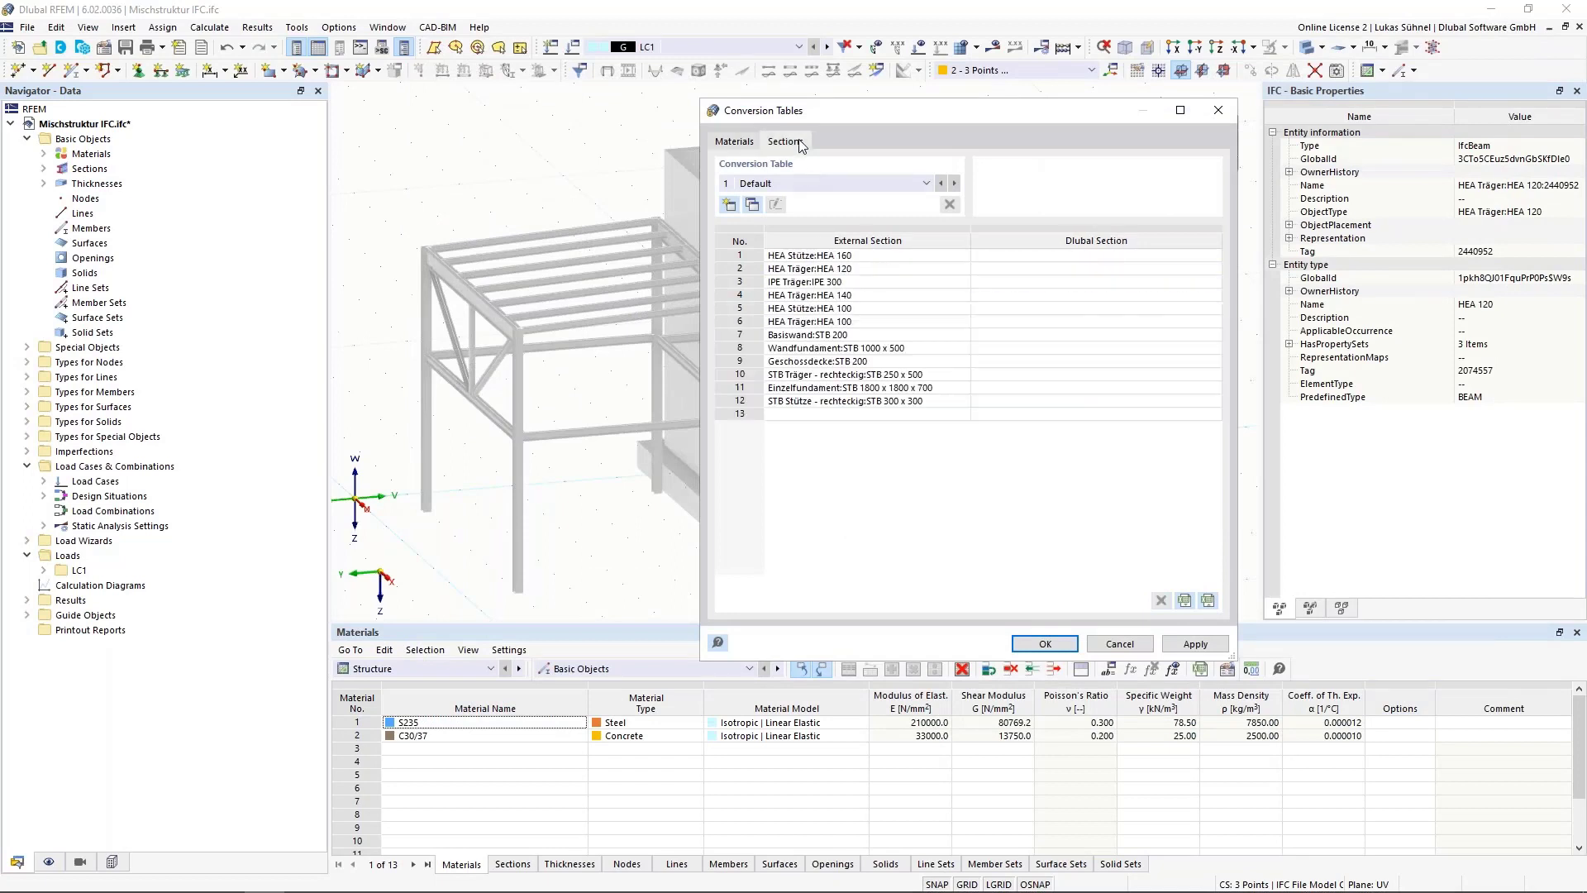
pyautogui.moveTo(717, 107); pyautogui.dragTo(577, 126)
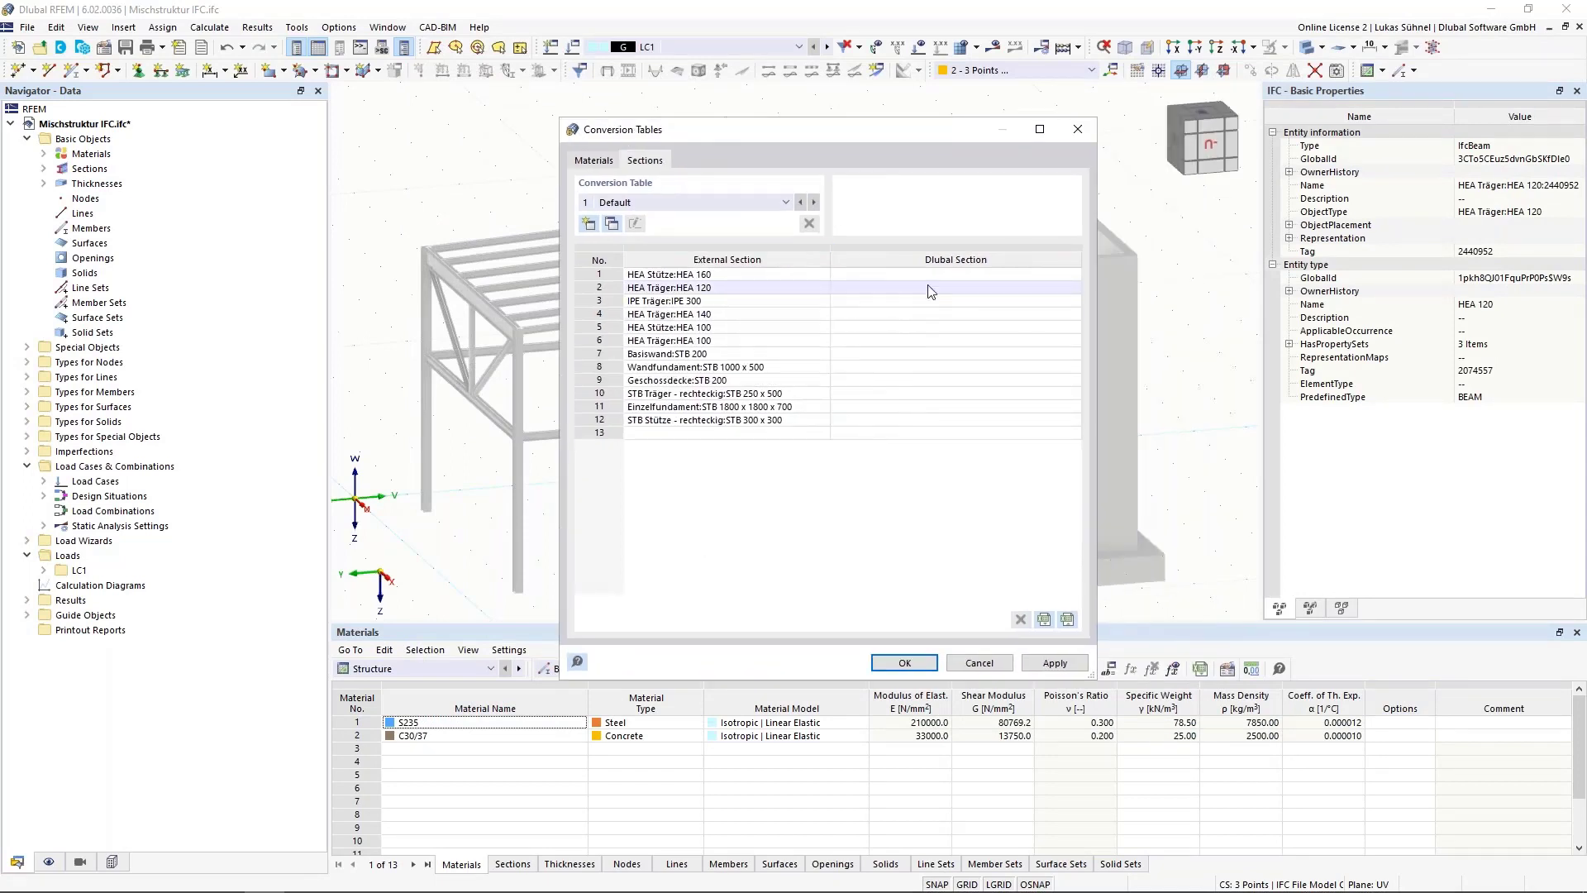
pyautogui.click(1016, 274)
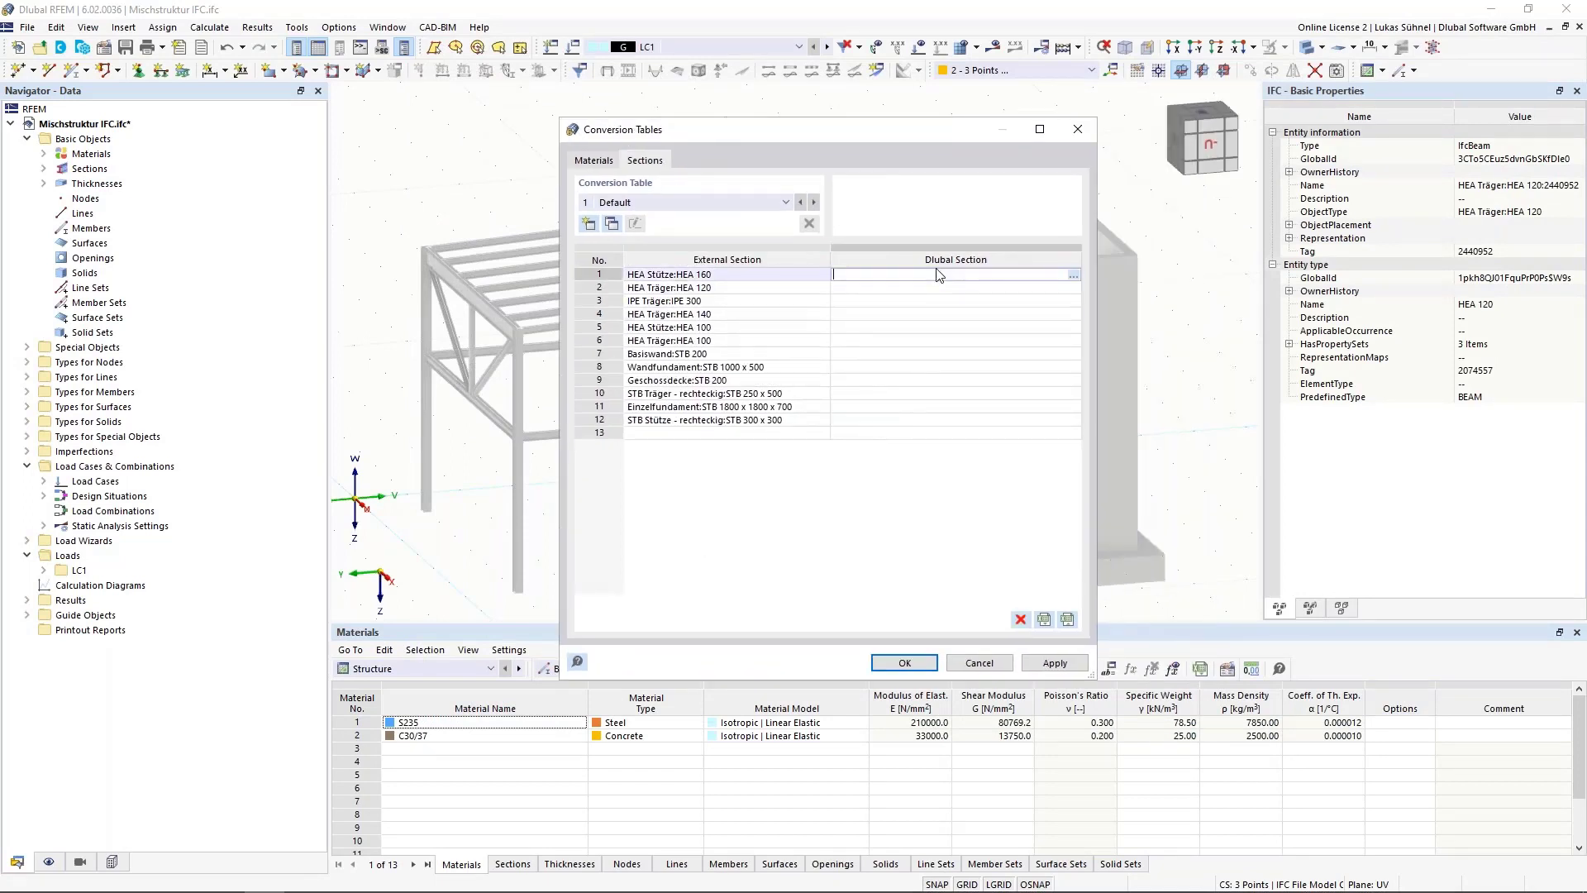
pyautogui.click(1075, 274)
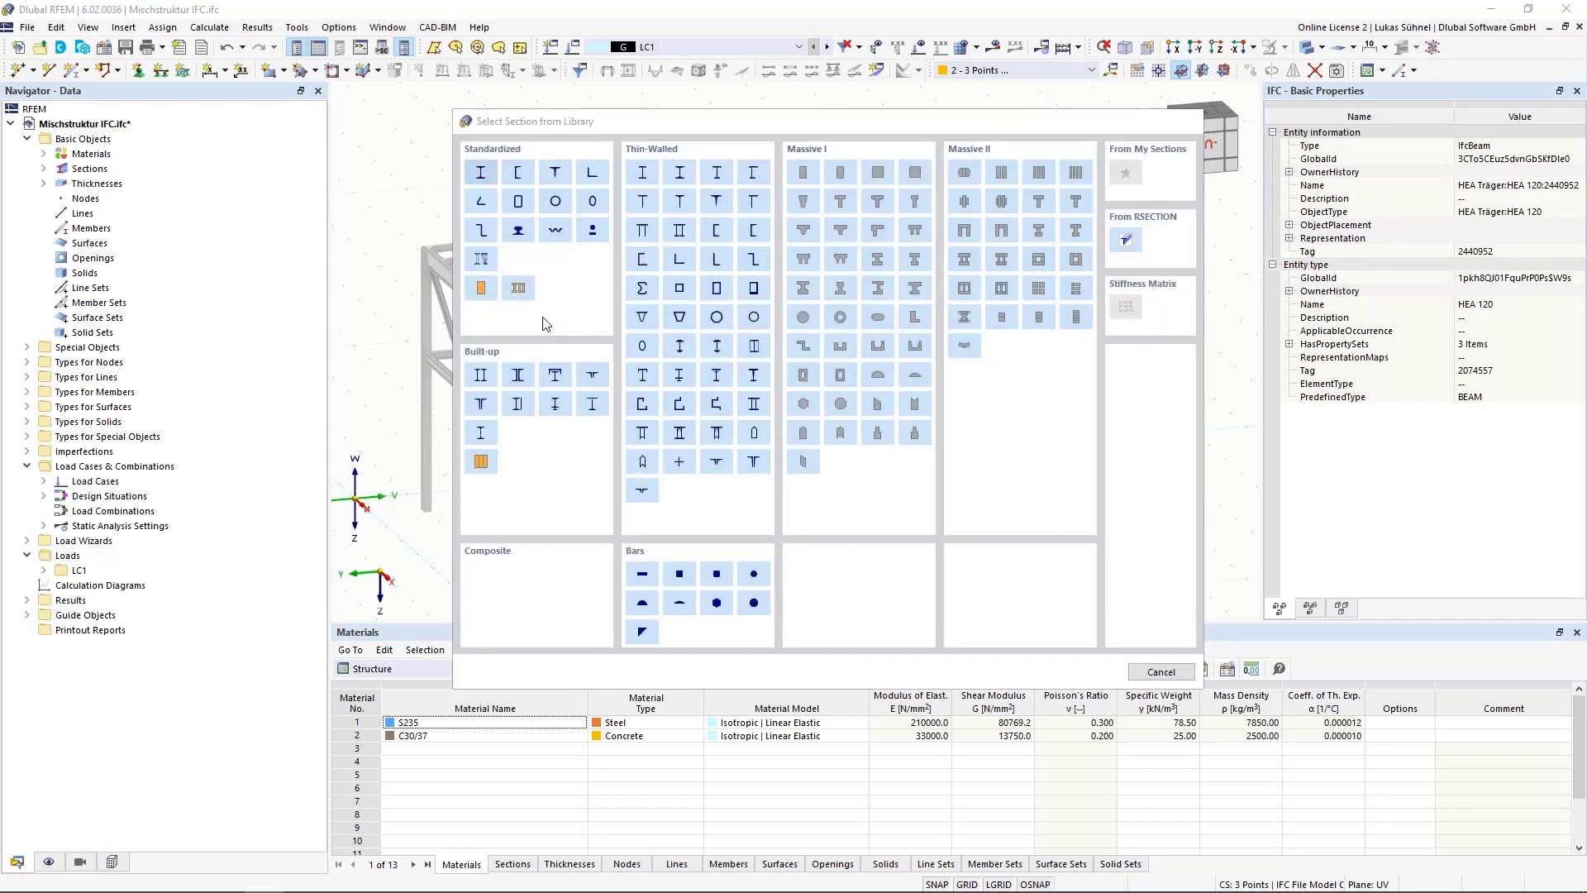
pyautogui.click(480, 172)
pyautogui.click(414, 130)
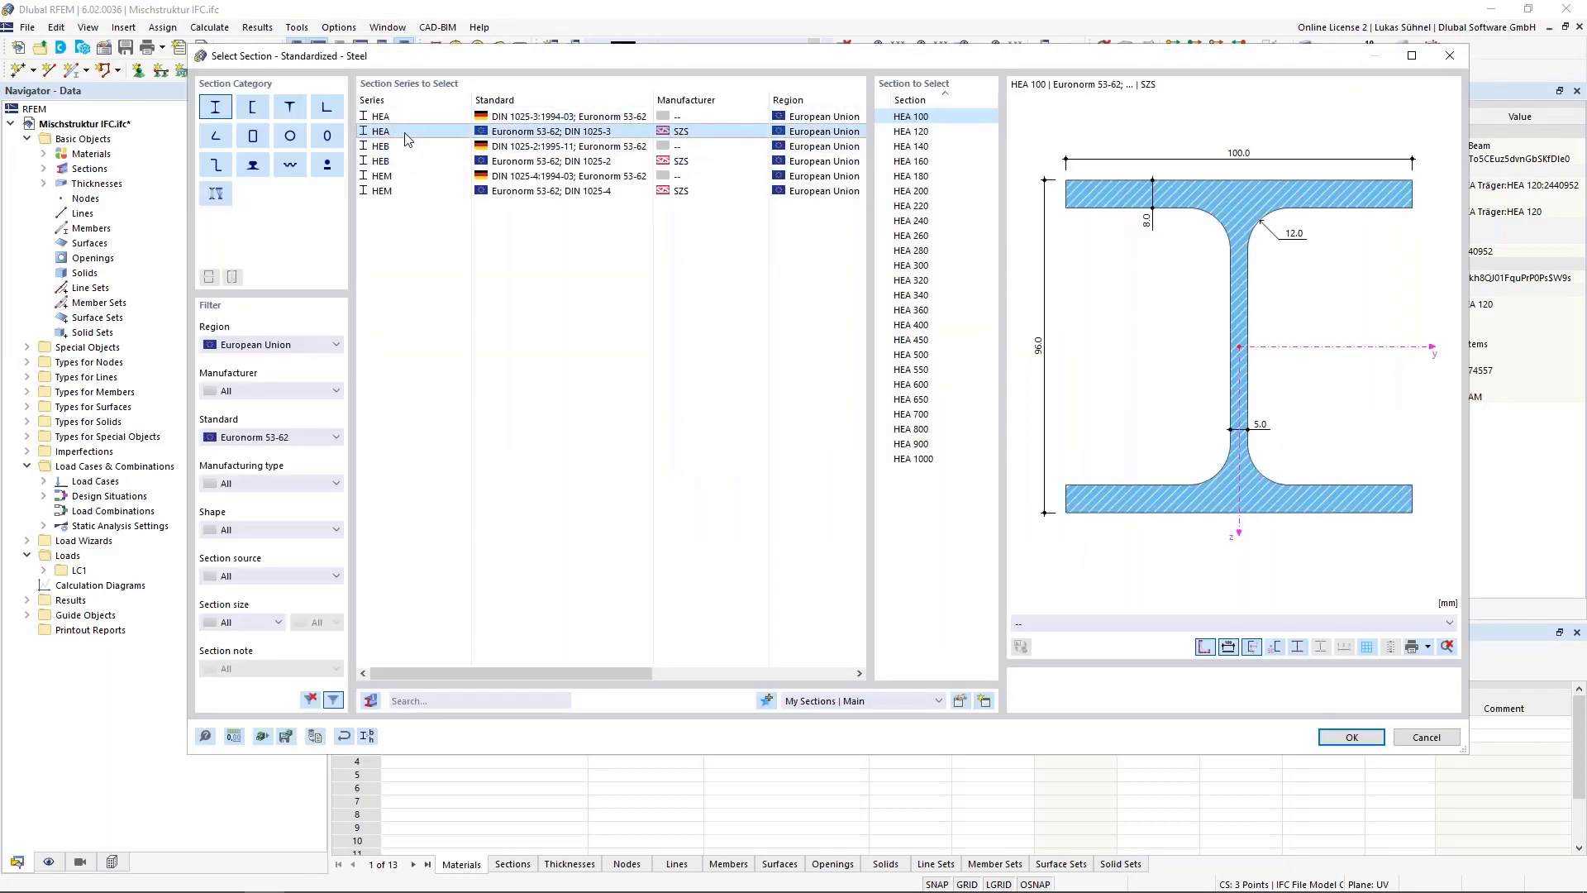
pyautogui.click(917, 161)
pyautogui.click(1340, 734)
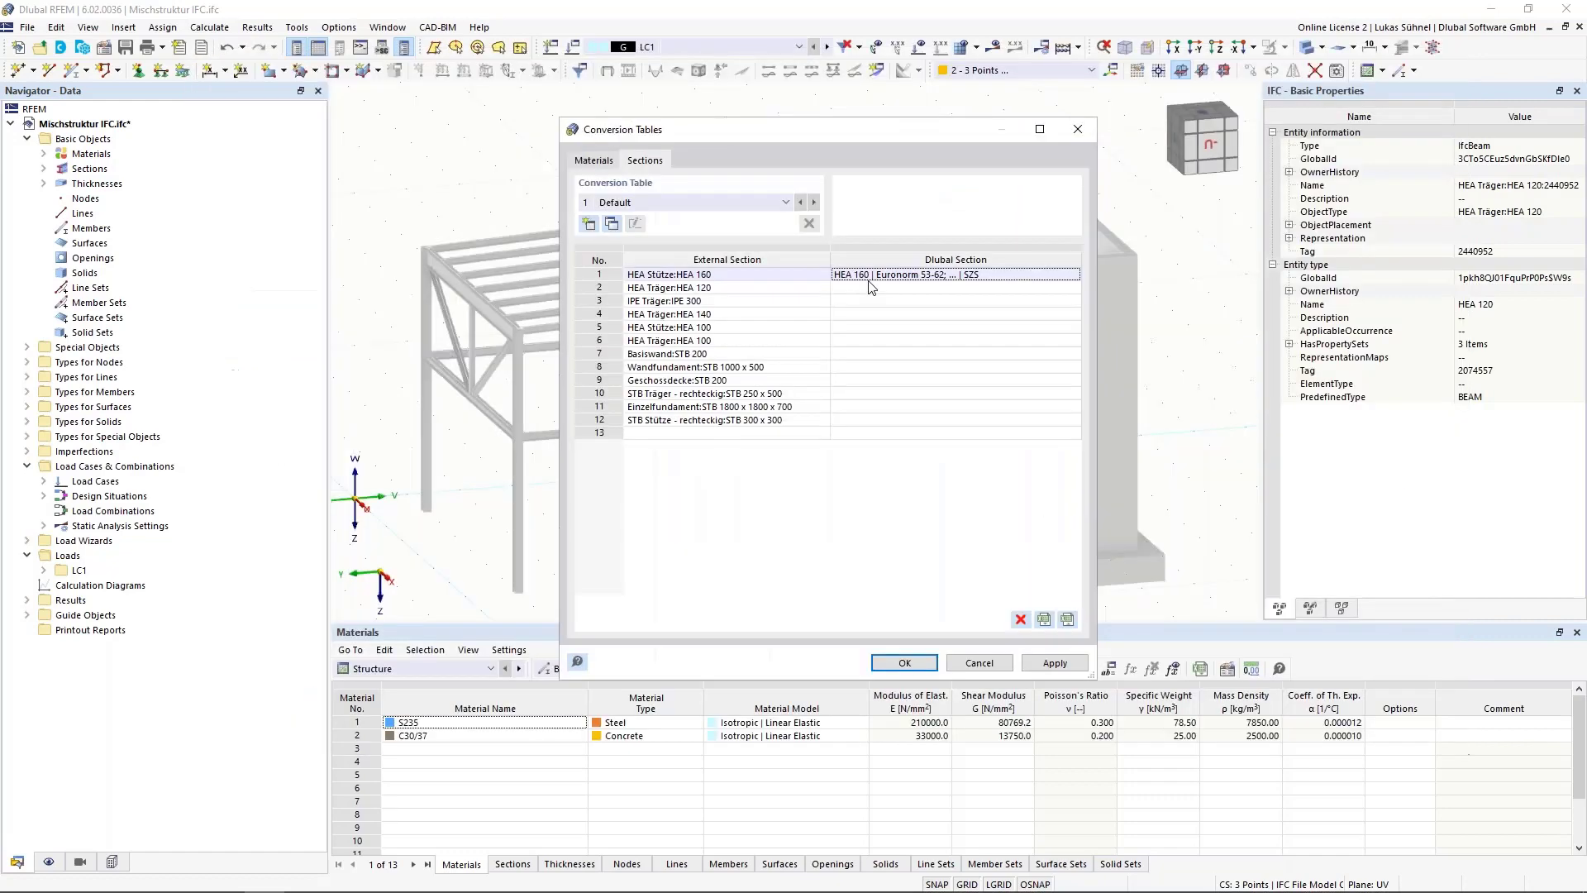
# Enter "HEA 160 | Euronorm 53-62; ... | SZS" as the Dlubal section for the external section HEA Träger:HEA 120
pyautogui.click(865, 289)
pyautogui.write('HEA 160 | Euronorm 53-62; ... | SZS')
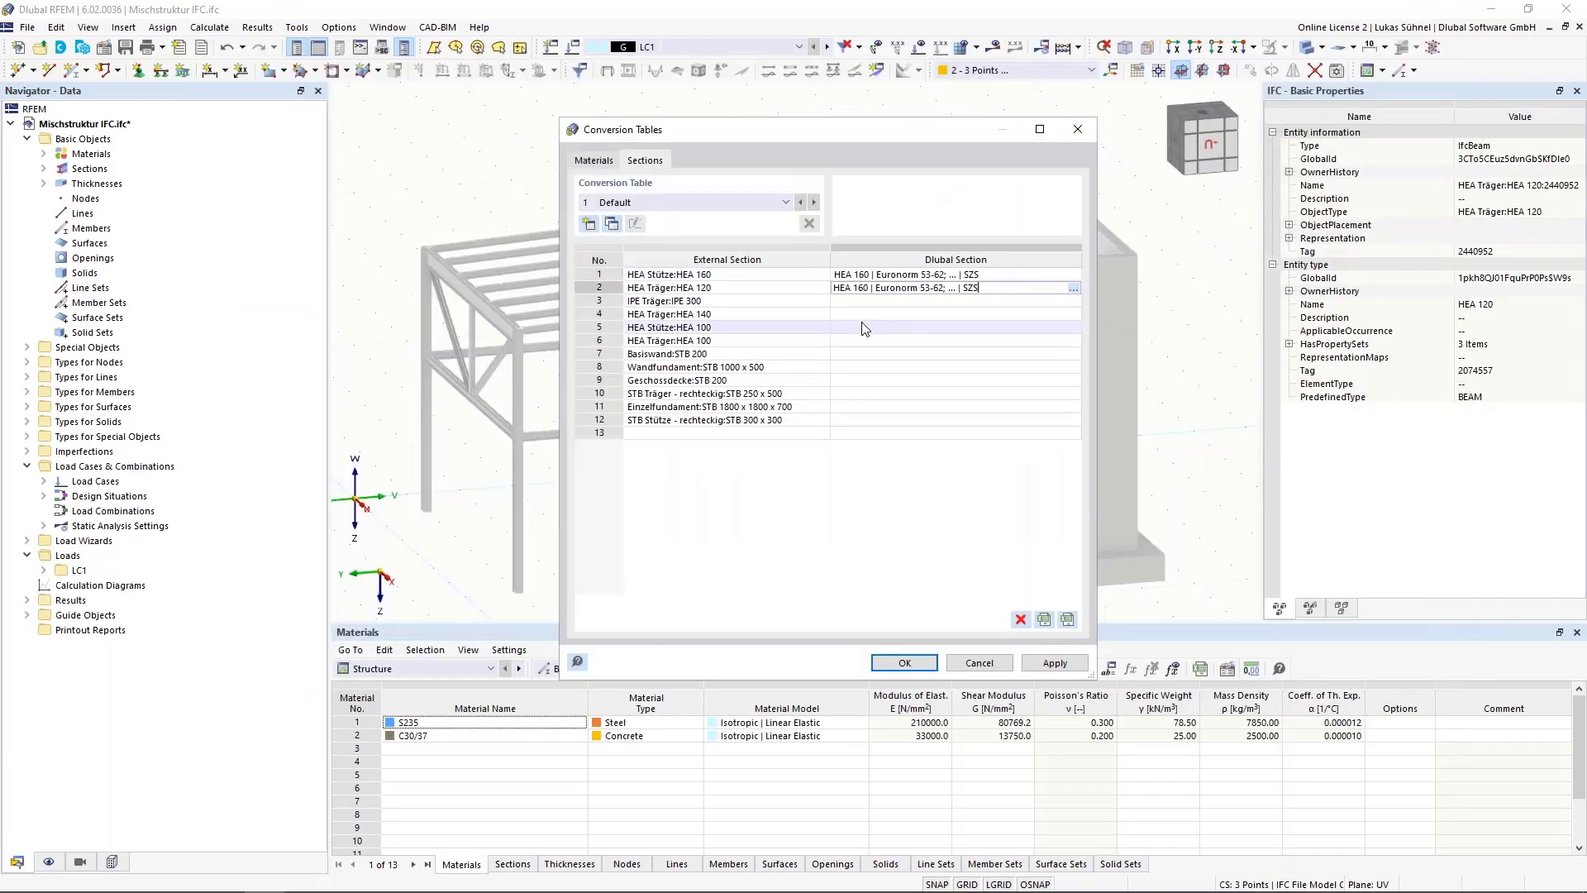
# Enter the Dlubal section "HEA 160 | Euronorm 53-62; ... | SZS" for HEA Träger:HEA 140, HEA Stütze:HEA 100 and HEA Träger:HEA 100
pyautogui.click(865, 314)
pyautogui.write('HEA 160 | Euronorm 53-62; ... | SZS')
pyautogui.click(864, 327)
pyautogui.write('HEA 160 | Euronorm 53-62; ... | SZS')
pyautogui.click(852, 342)
pyautogui.write('HEA 160 | Euronorm 53-62; ... | SZS')
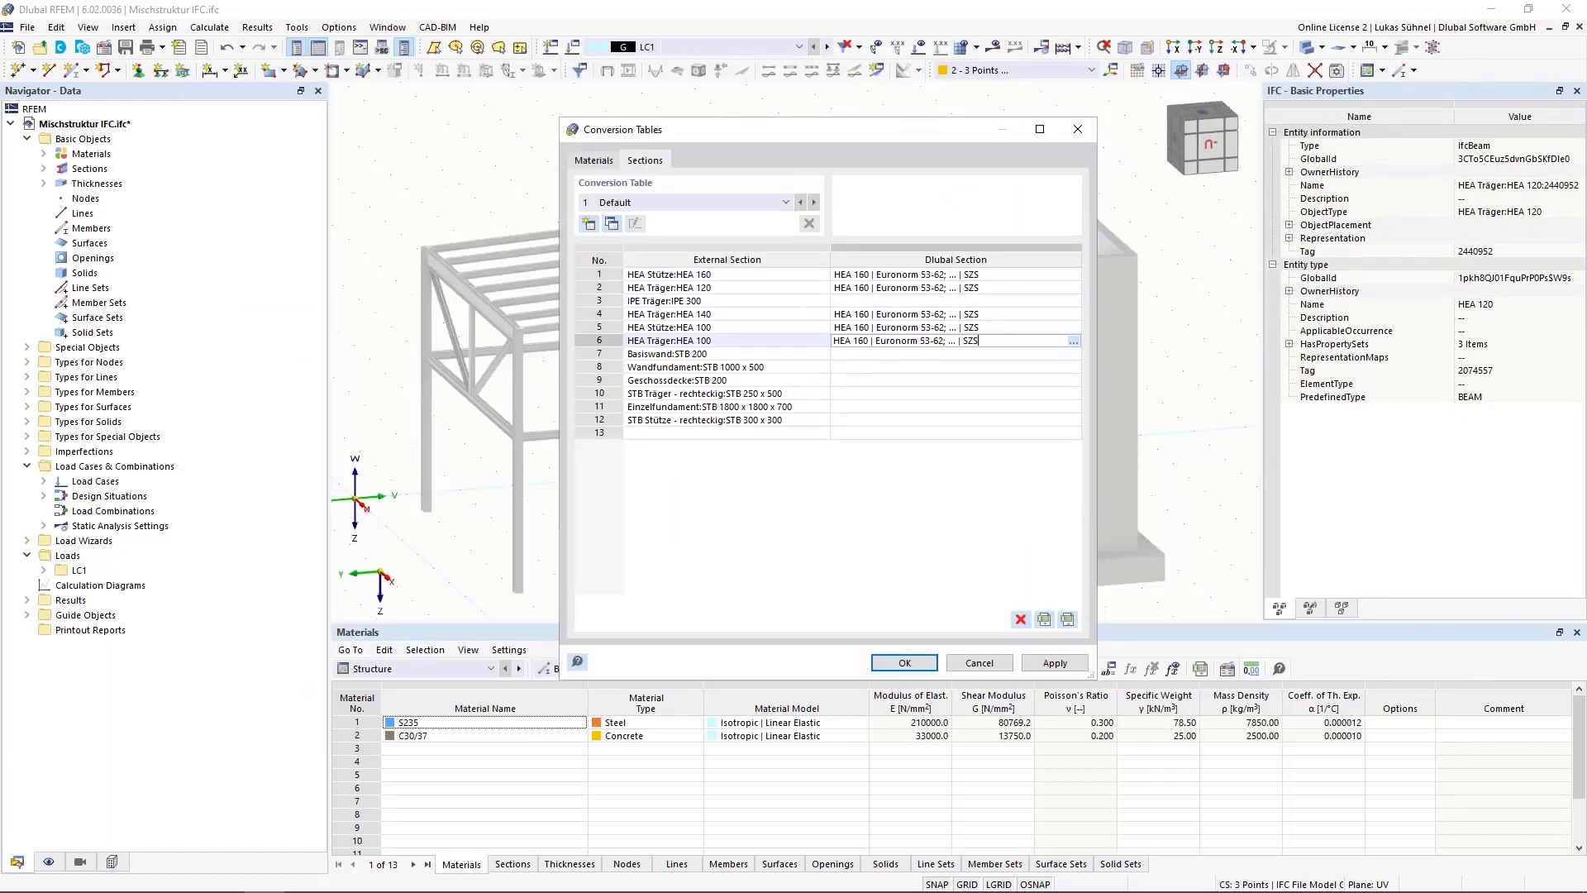
# Change the copied Dlubal section sizes in rows 2, 4, 5 and 6 to HEA 120, HEA 140, HEA 100 and HEA 100
pyautogui.click(862, 289)
pyautogui.moveTo(858, 288); pyautogui.dragTo(864, 327)
pyautogui.write('2')
pyautogui.click(862, 314)
pyautogui.write('4')
pyautogui.click(862, 327)
pyautogui.write('0')
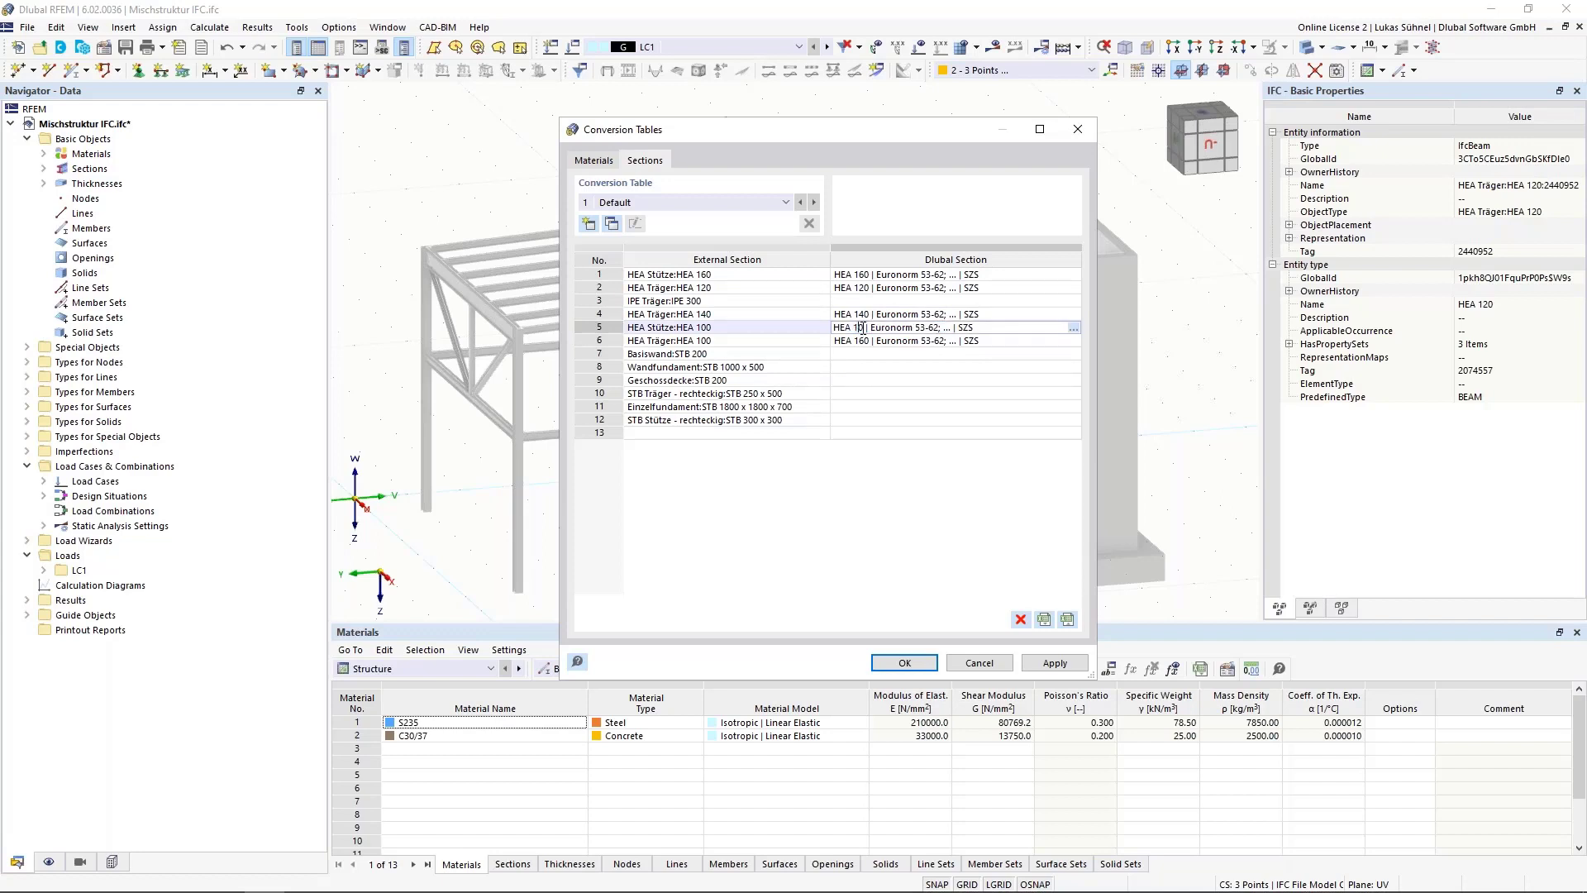
pyautogui.click(860, 340)
pyautogui.moveTo(853, 341); pyautogui.dragTo(859, 341)
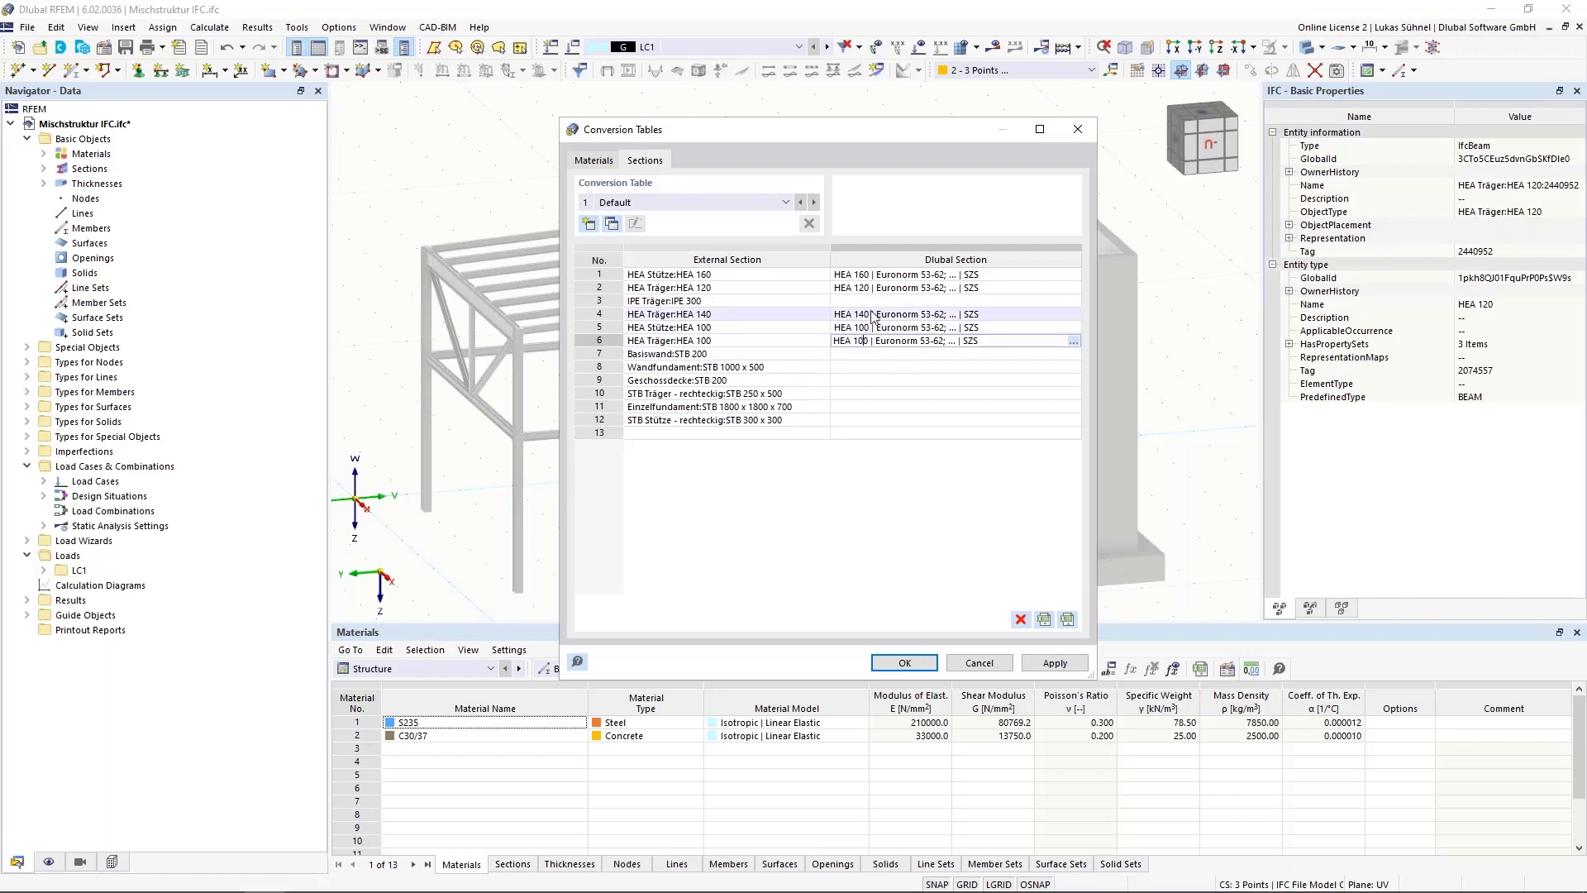
# Assign the library section IPE 300 (Euronorm 19-57, SZS) to IPE Träger:IPE 300 and confirm the conversion tables
pyautogui.click(909, 300)
pyautogui.click(1073, 301)
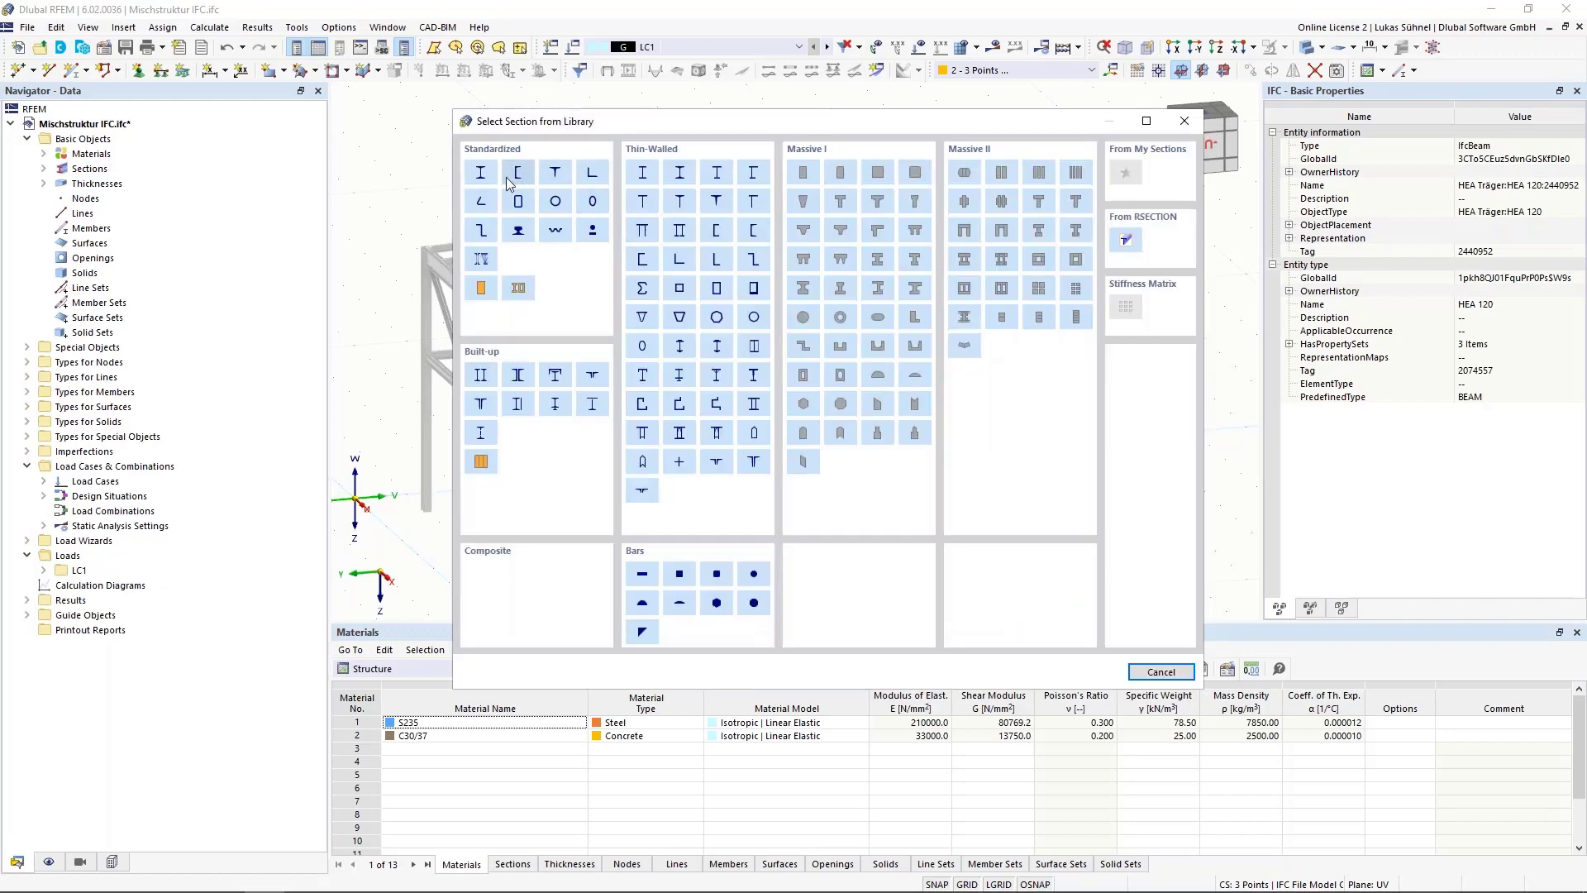
pyautogui.press('Return')
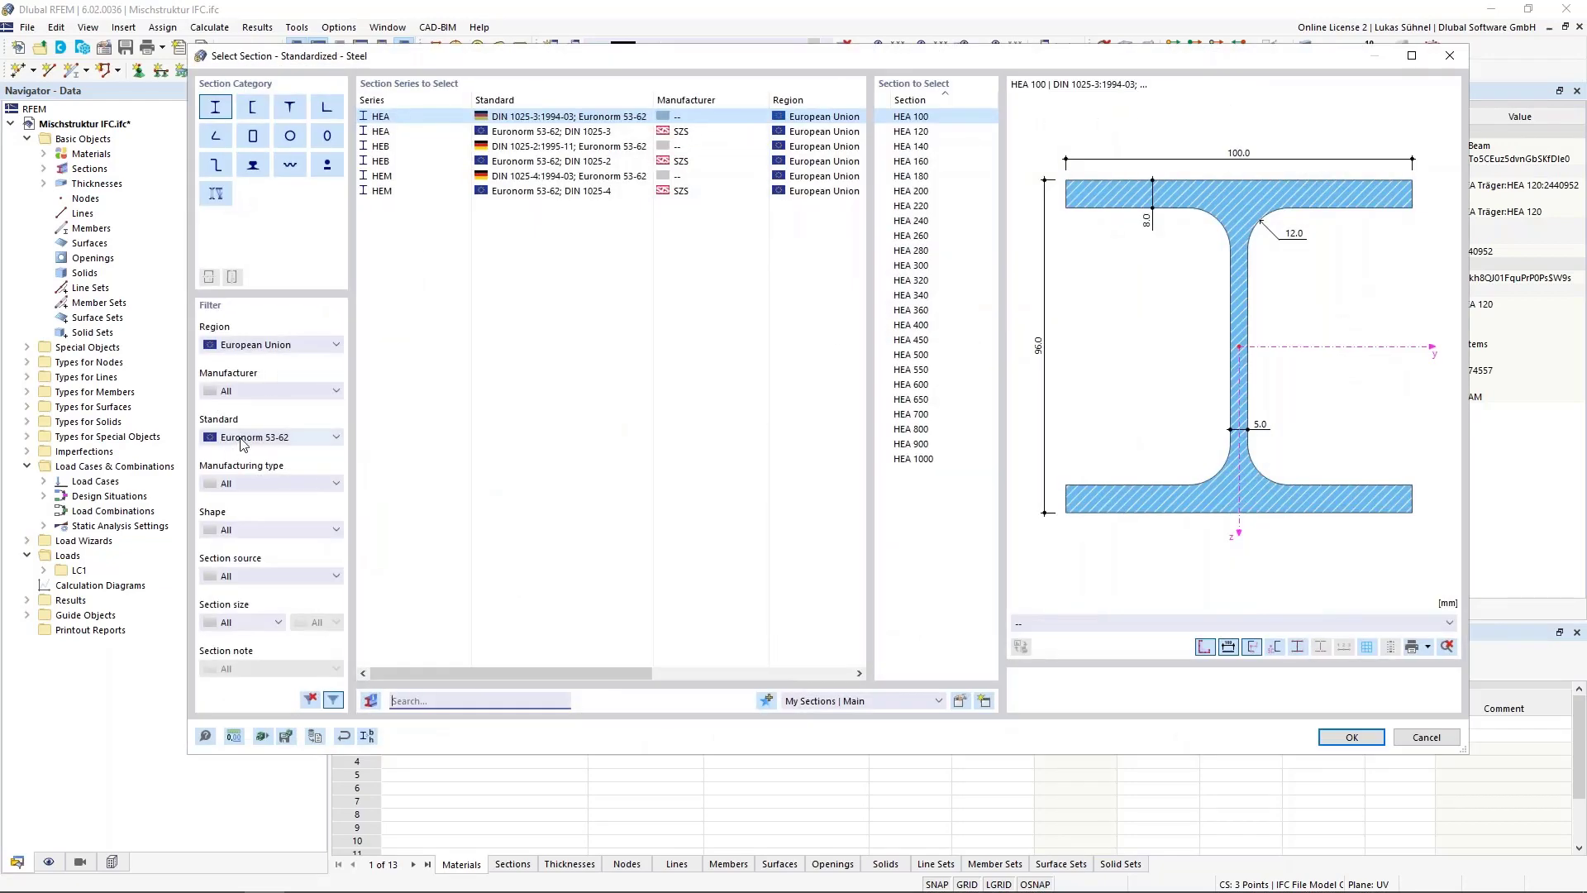
pyautogui.scroll(1, 244, 444)
pyautogui.click(818, 131)
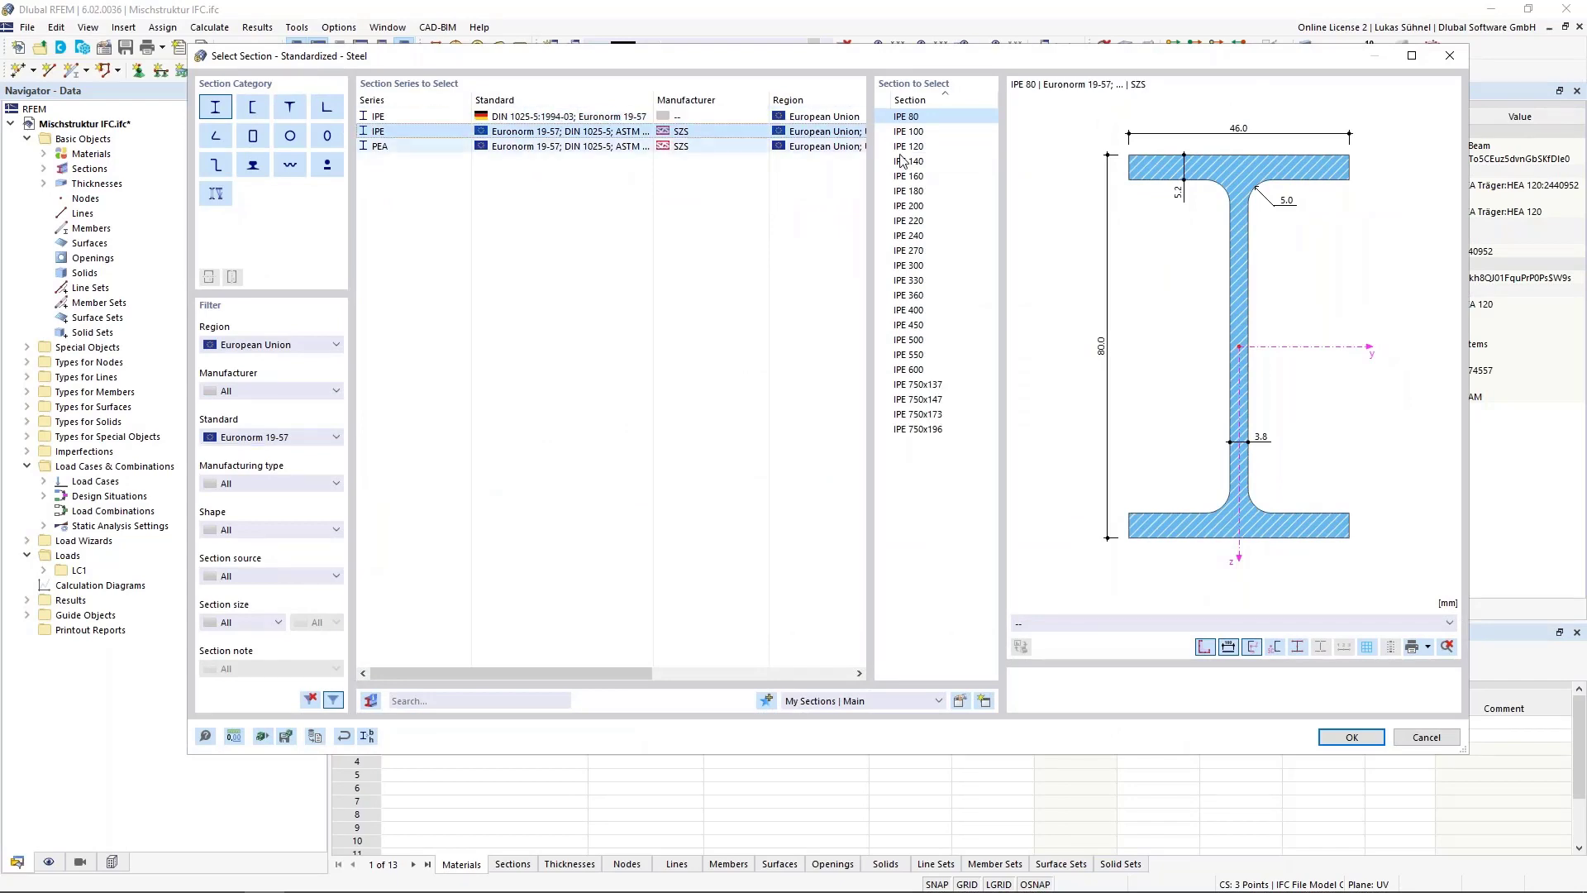
pyautogui.click(909, 266)
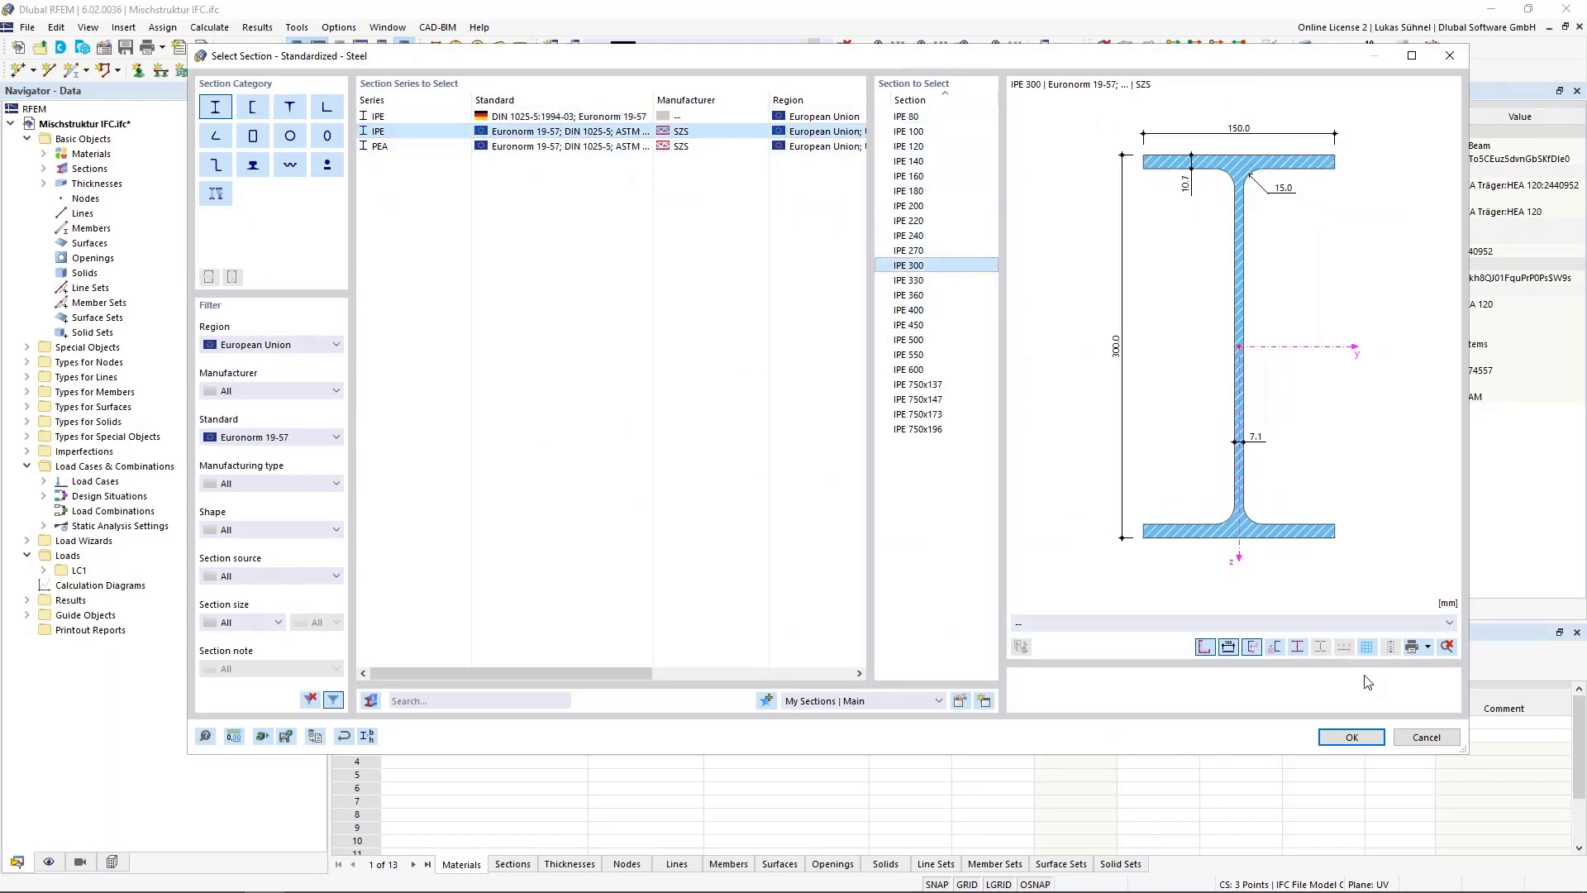
pyautogui.click(1352, 737)
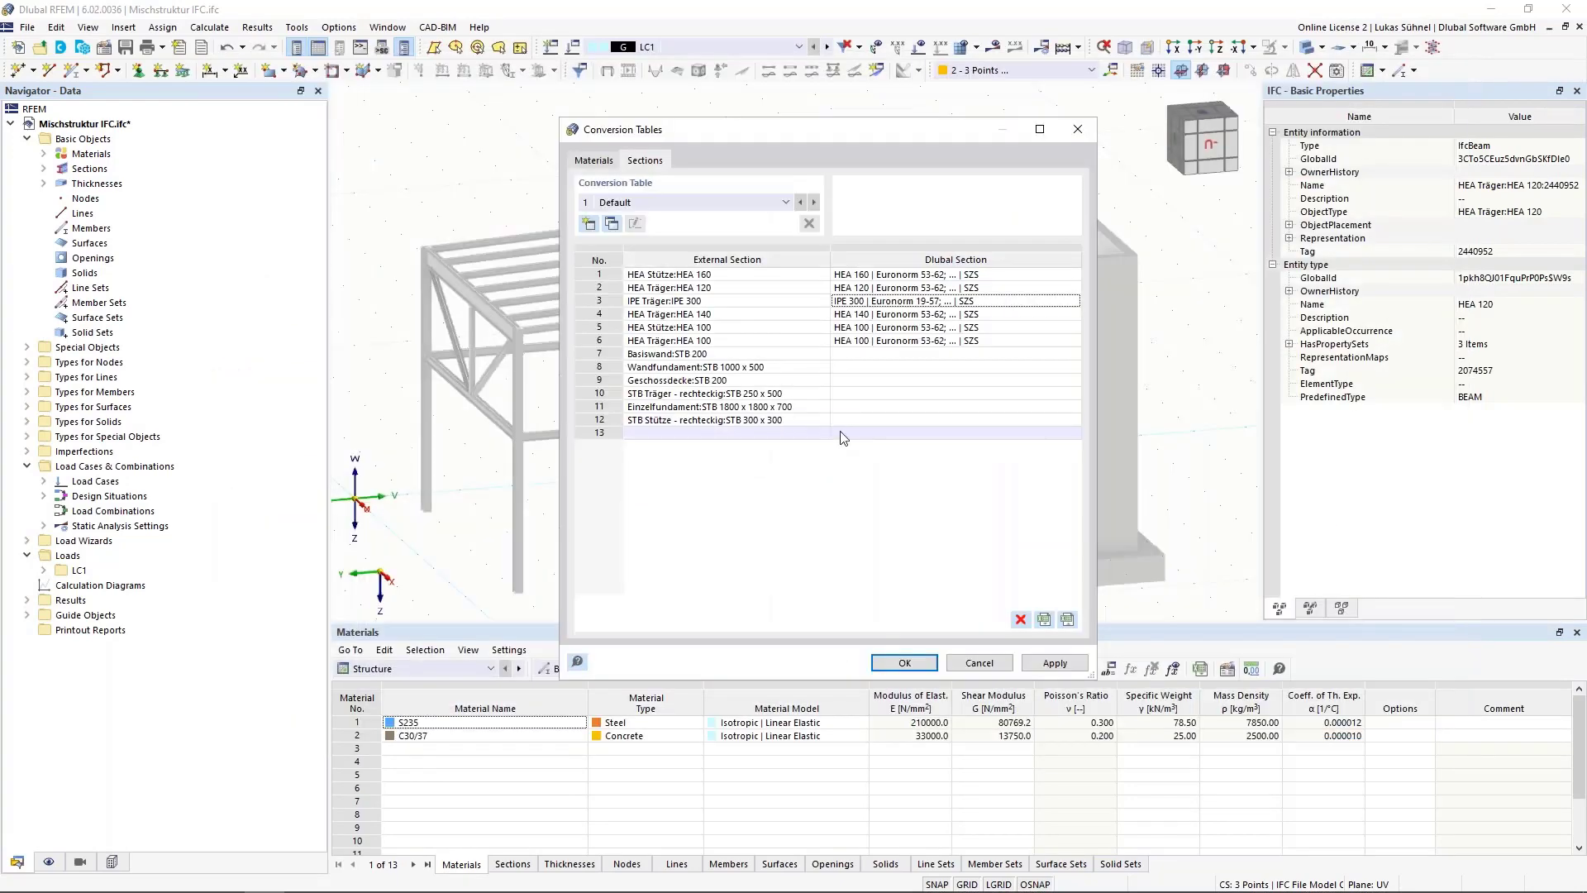
pyautogui.click(713, 393)
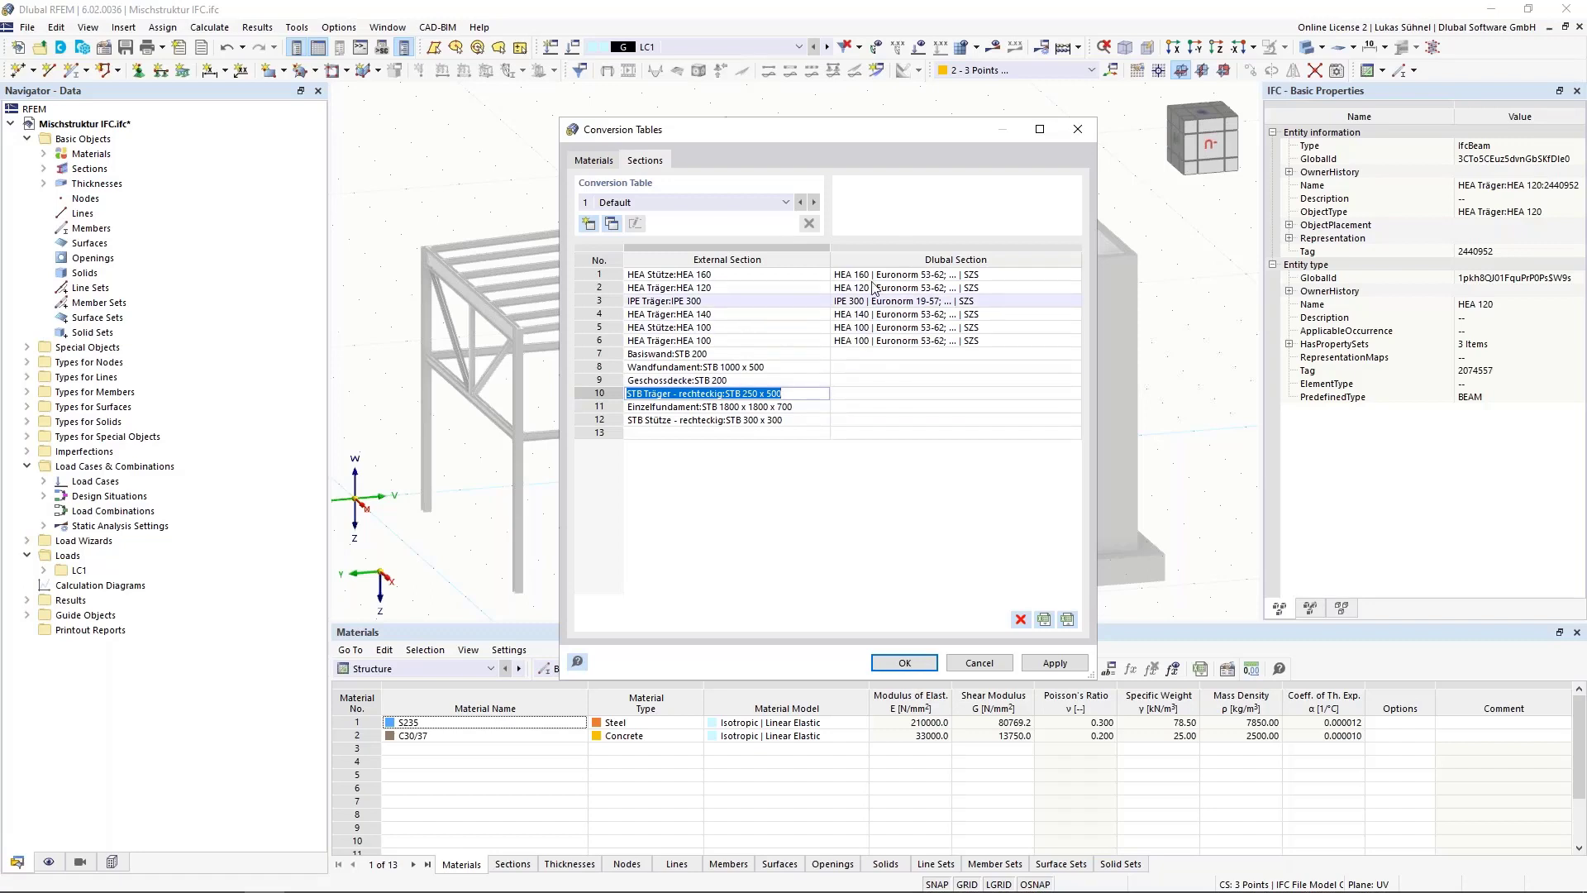
pyautogui.click(905, 663)
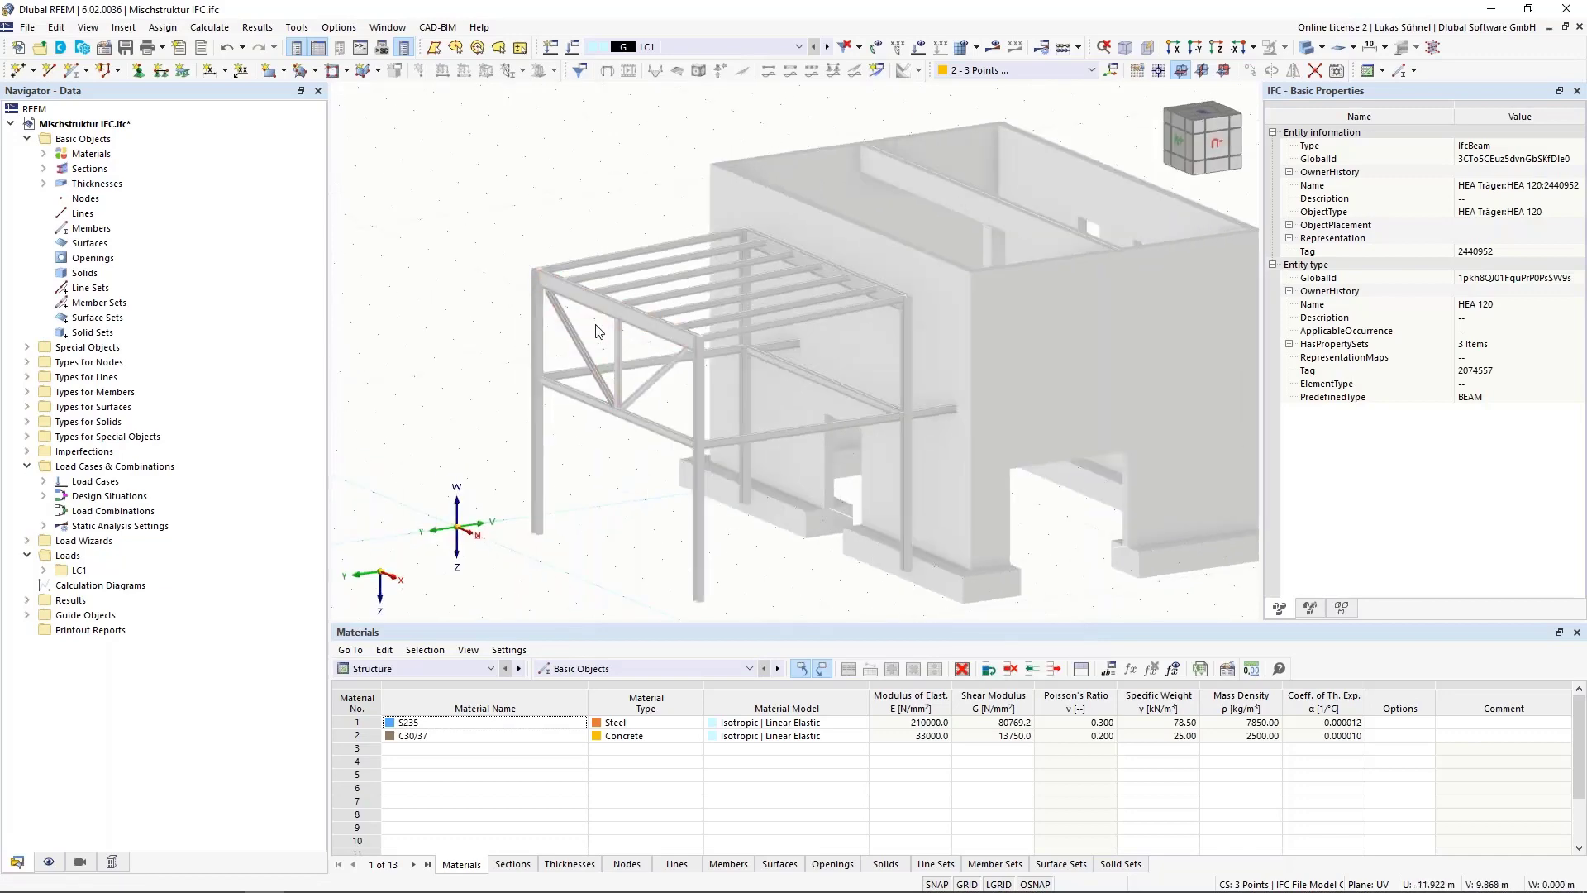
# Convert the front IPE 300 IFC beam at the top of the steel frame into a straight member
pyautogui.scroll(3, 586, 275)
pyautogui.rightClick(587, 275)
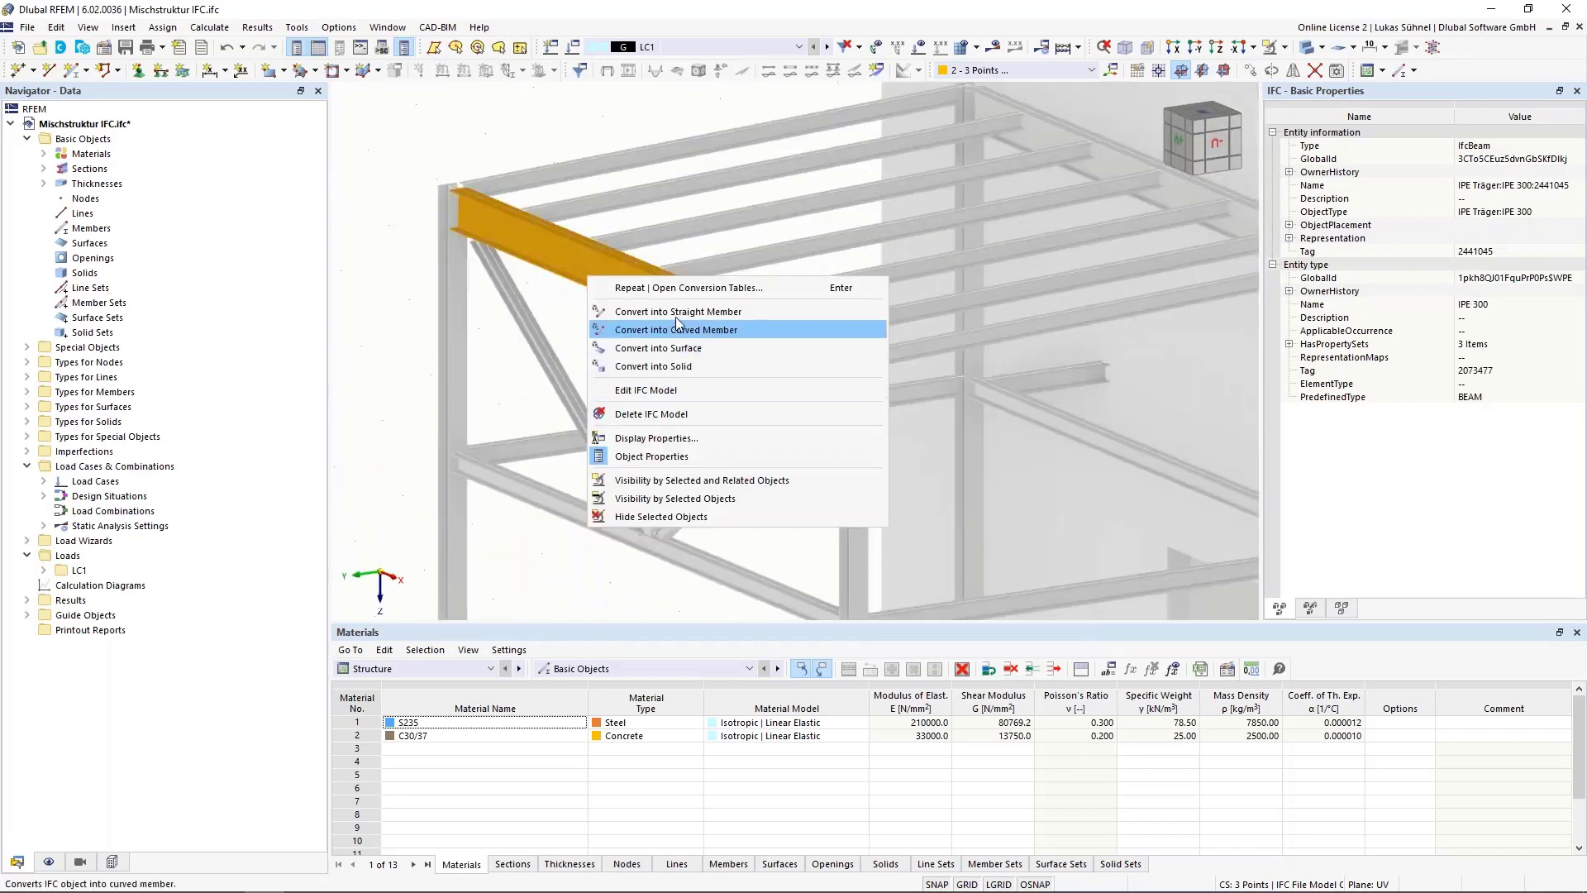
pyautogui.click(628, 312)
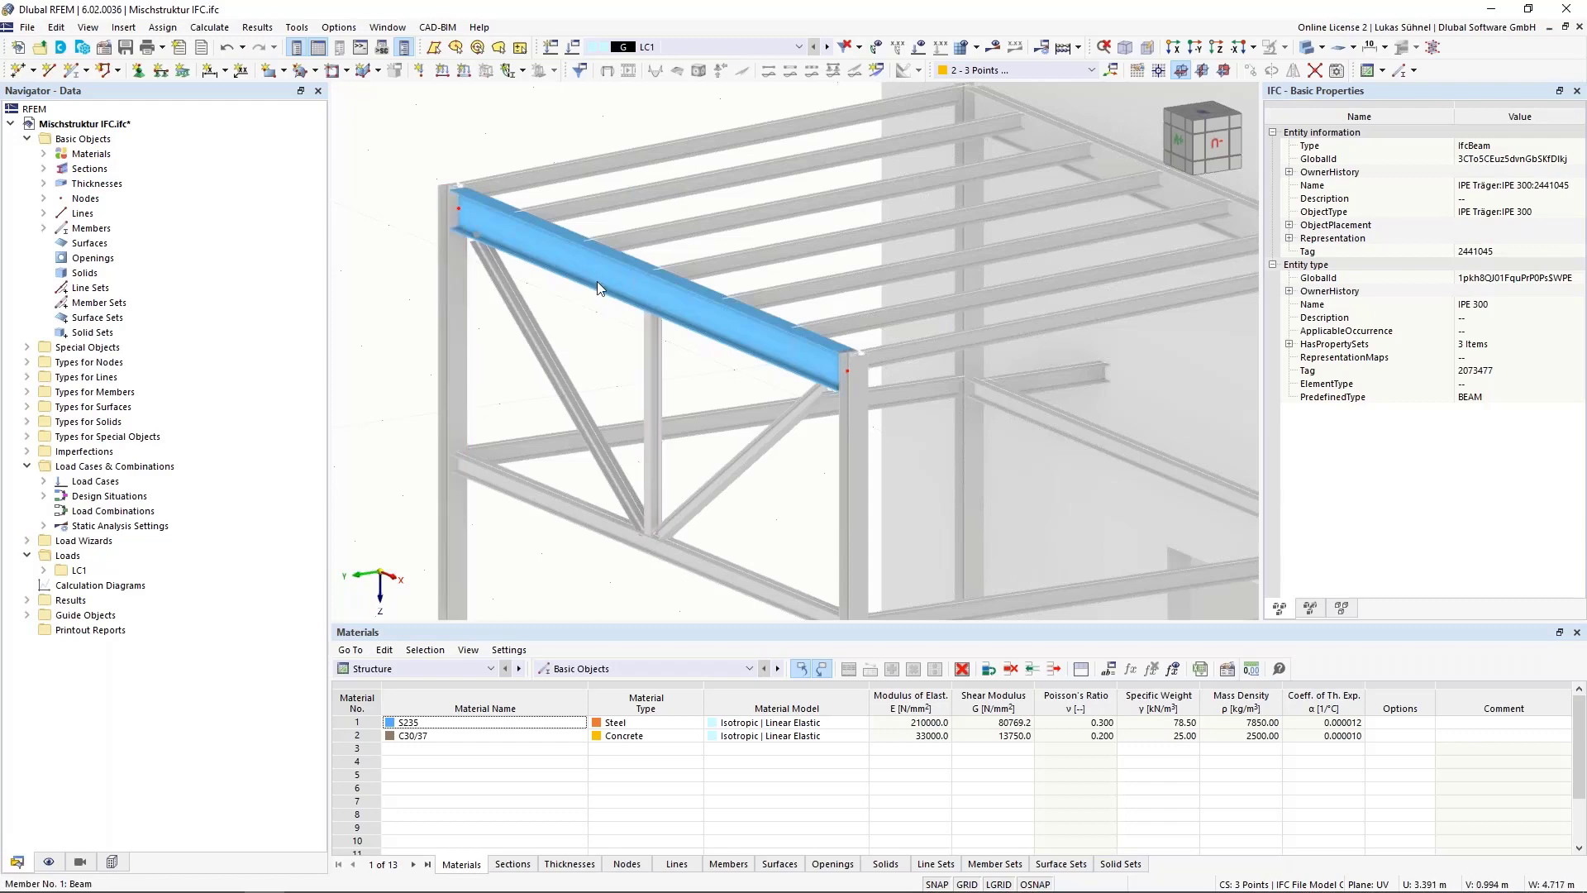
pyautogui.click(598, 351)
pyautogui.scroll(-5, 599, 355)
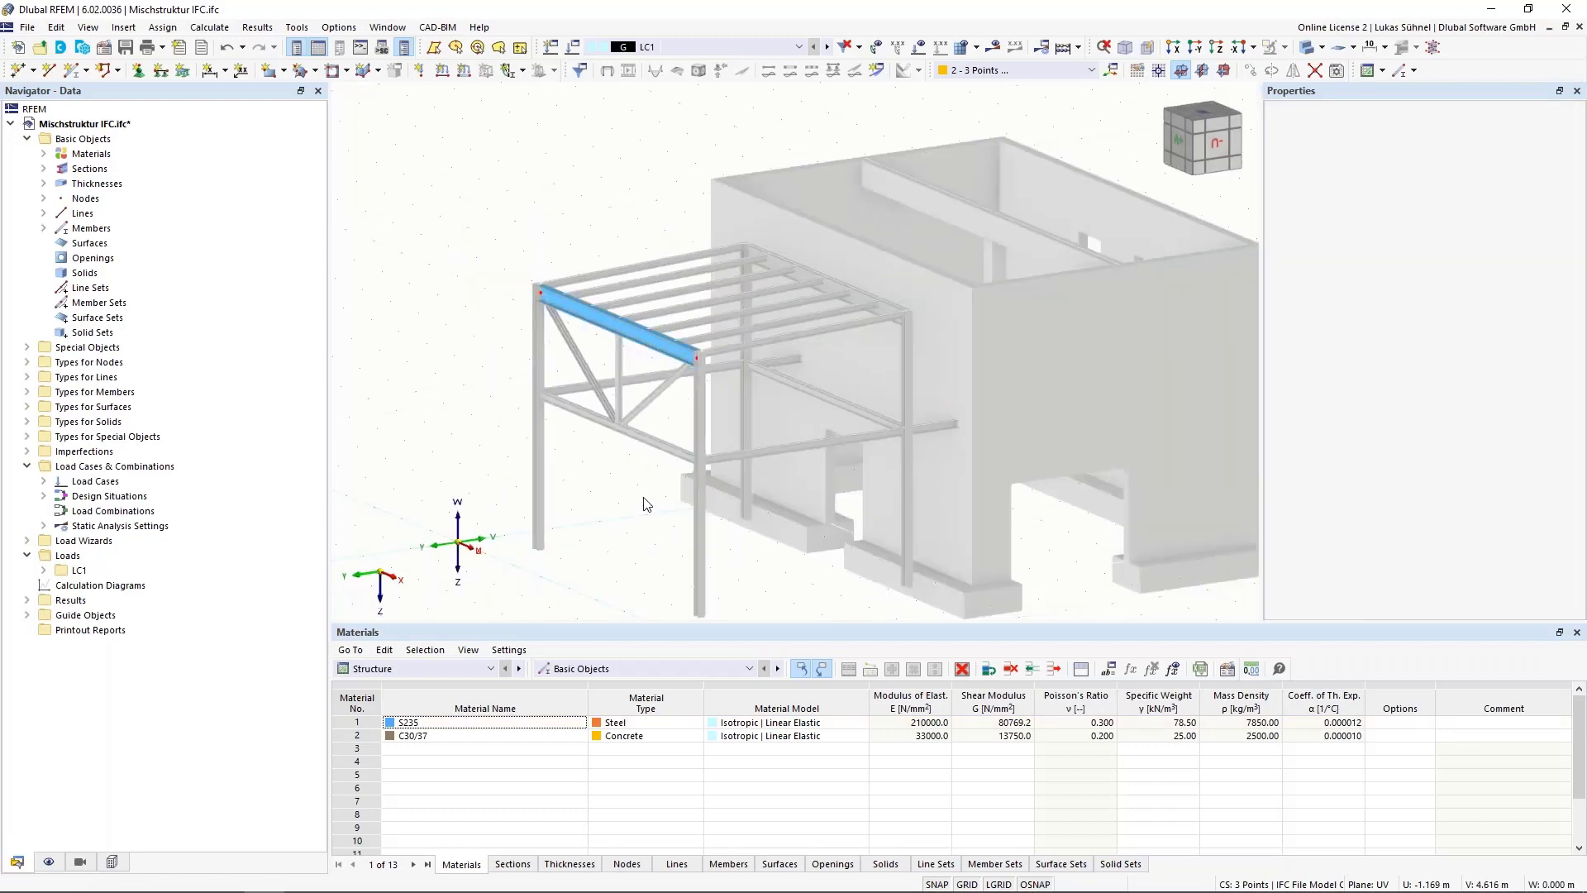
# Select all of the steel frame's IFC objects in side view and convert them into straight members
pyautogui.keyDown('ctrl'); pyautogui.moveTo(647, 503); pyautogui.dragTo(518, 450, button='middle'); pyautogui.keyUp('ctrl')
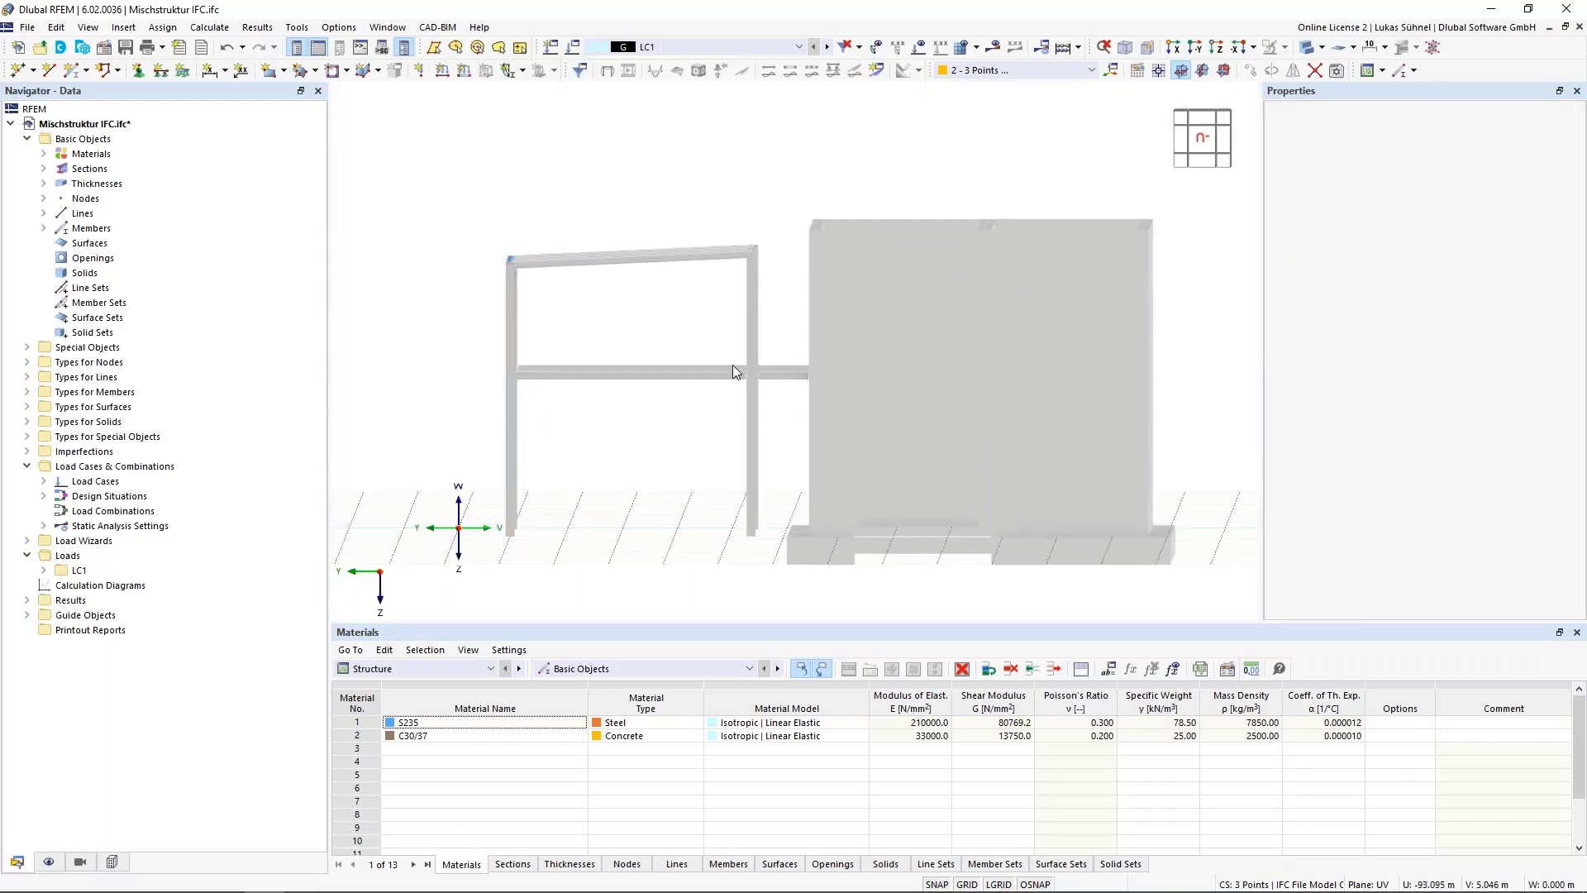
pyautogui.moveTo(695, 425); pyautogui.dragTo(490, 218)
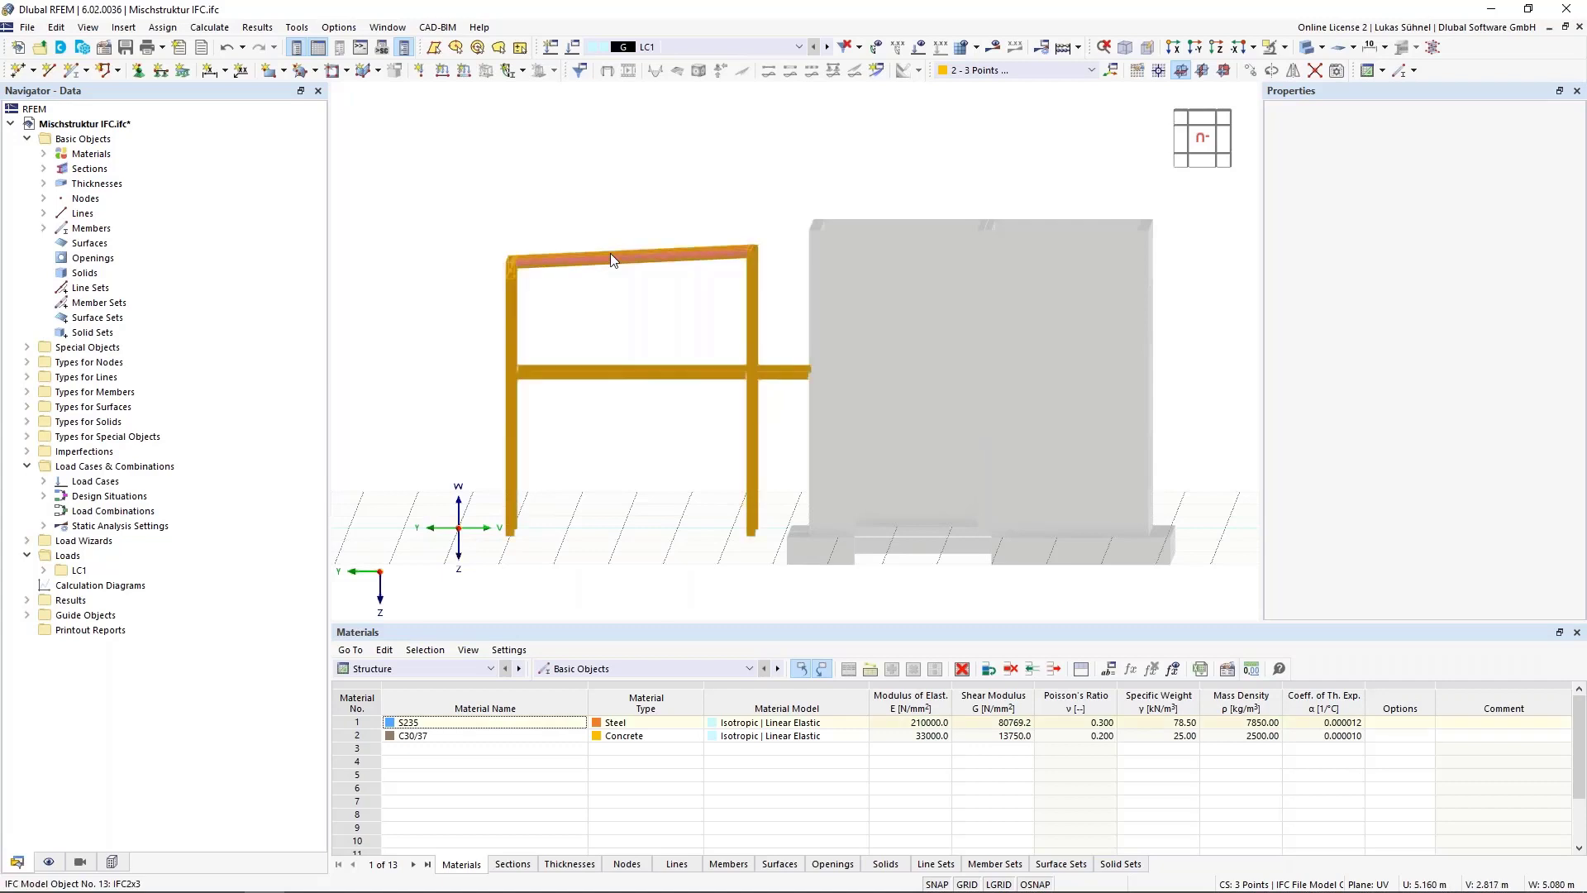
pyautogui.rightClick(611, 256)
pyautogui.moveTo(726, 350)
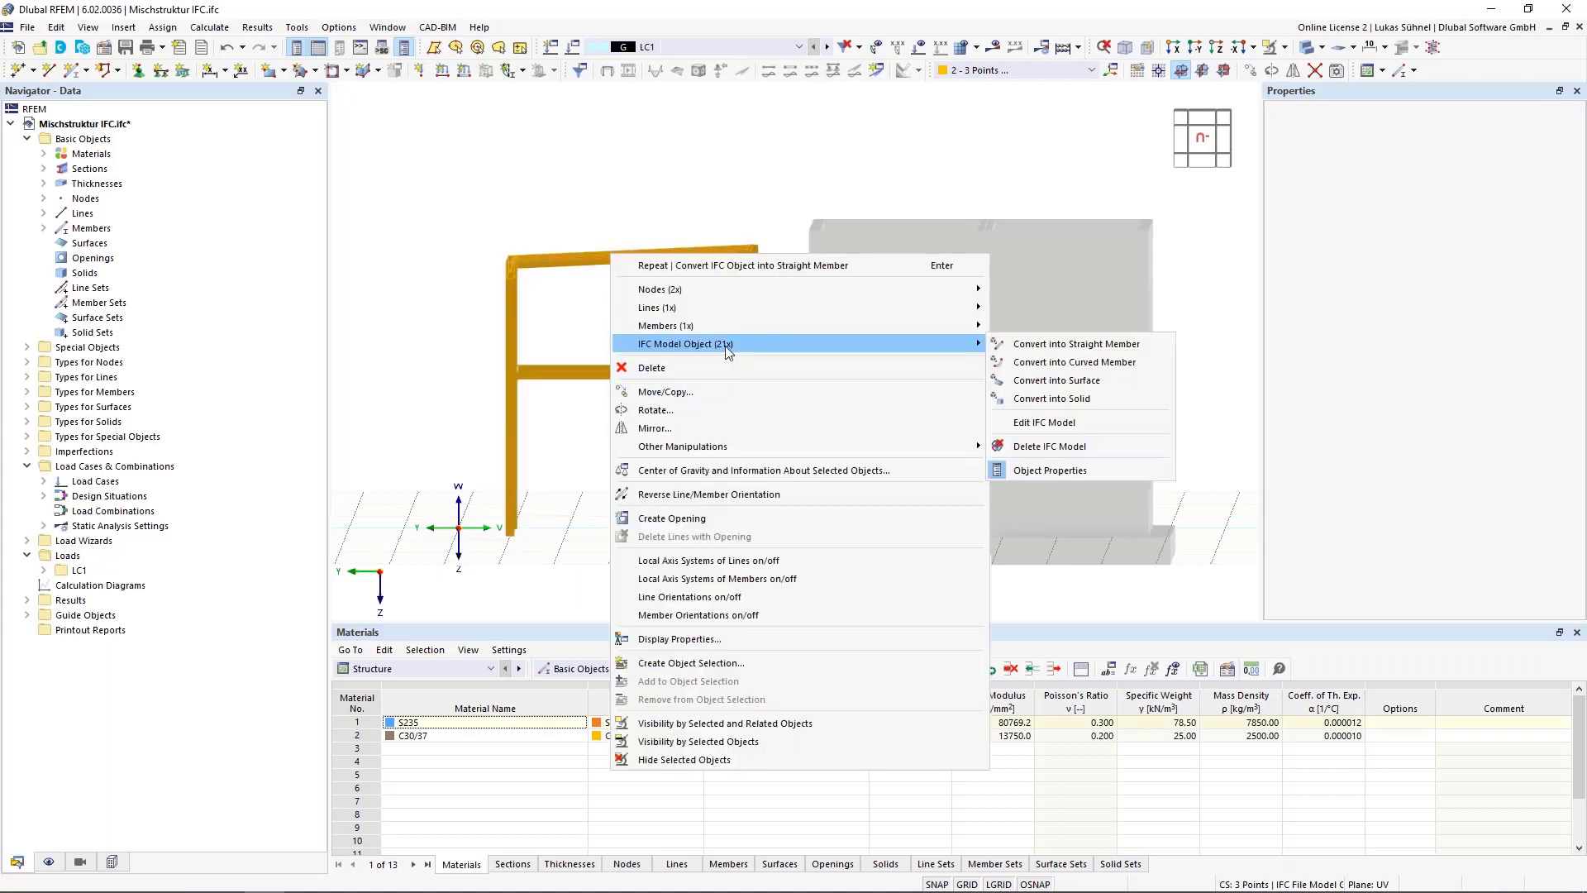
pyautogui.click(1074, 344)
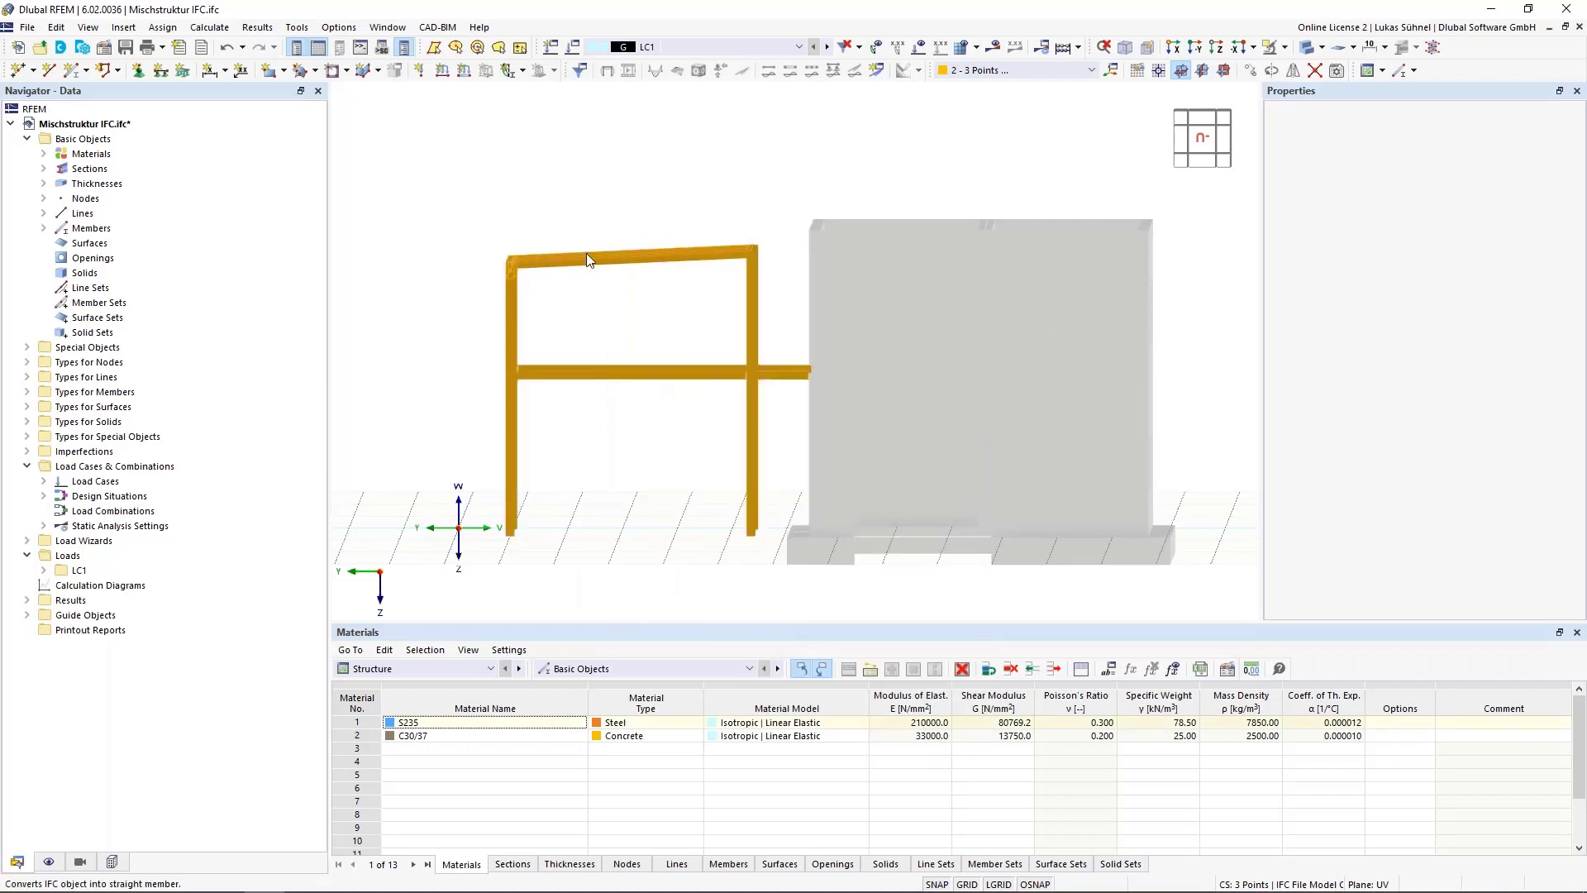
# Display the model as a wireframe and examine the member ends at the upper front corner of the steel frame
pyautogui.keyDown('ctrl'); pyautogui.moveTo(454, 195); pyautogui.dragTo(576, 389, button='middle'); pyautogui.keyUp('ctrl')
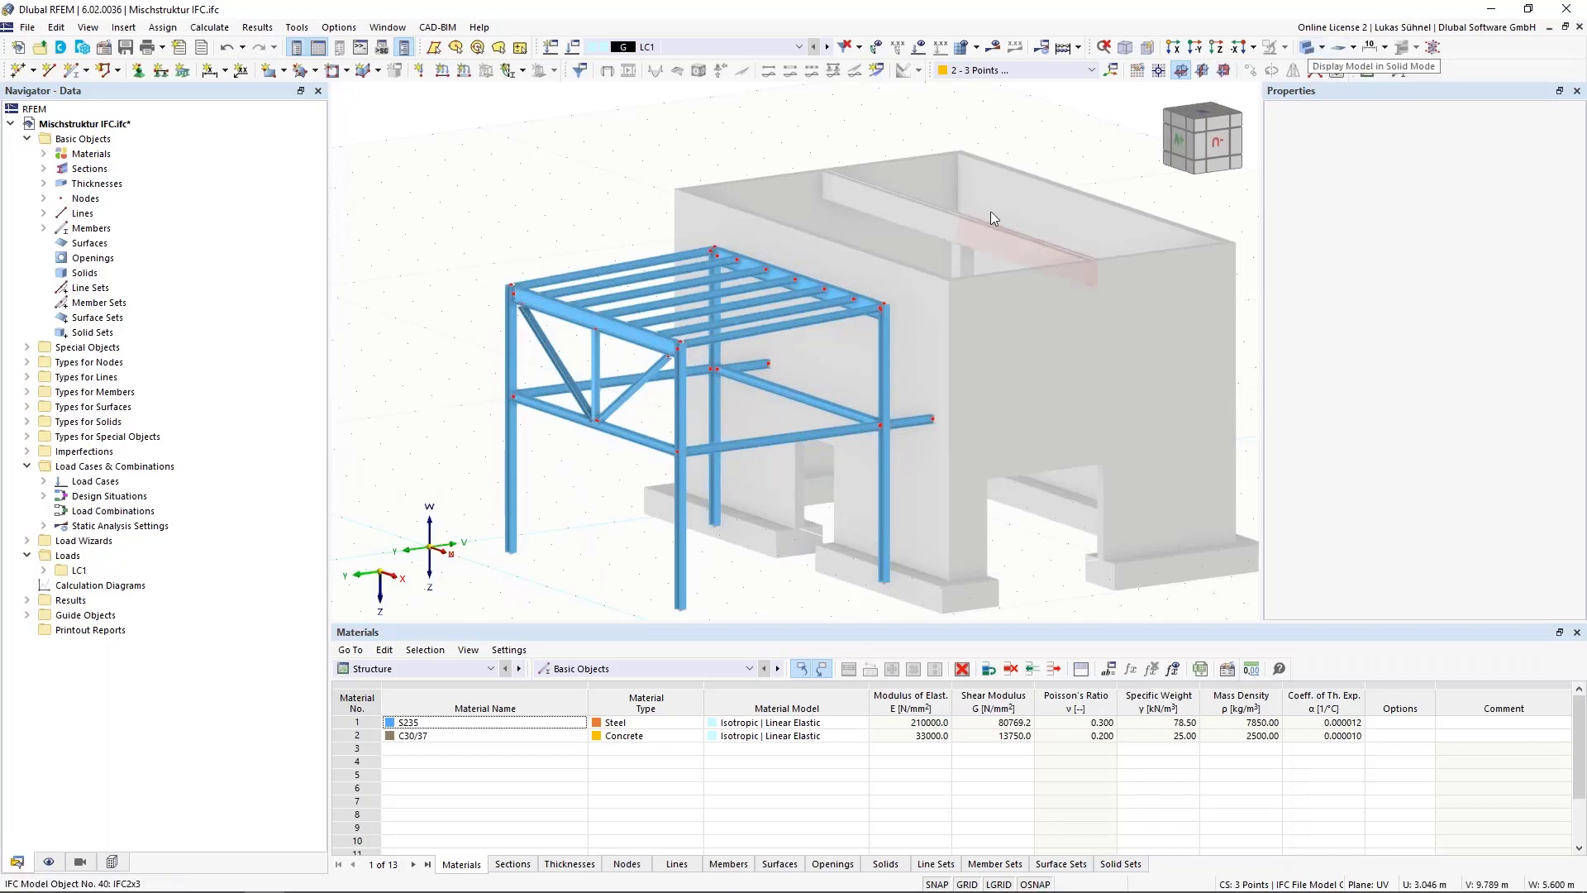
pyautogui.moveTo(1117, 148)
pyautogui.keyDown('ctrl'); pyautogui.mouseDown(button='middle')
pyautogui.moveTo(941, 157)
pyautogui.moveTo(1116, 151)
pyautogui.mouseUp(button='middle'); pyautogui.keyUp('ctrl')
pyautogui.keyDown('ctrl'); pyautogui.moveTo(833, 203); pyautogui.dragTo(727, 192, button='middle'); pyautogui.keyUp('ctrl')
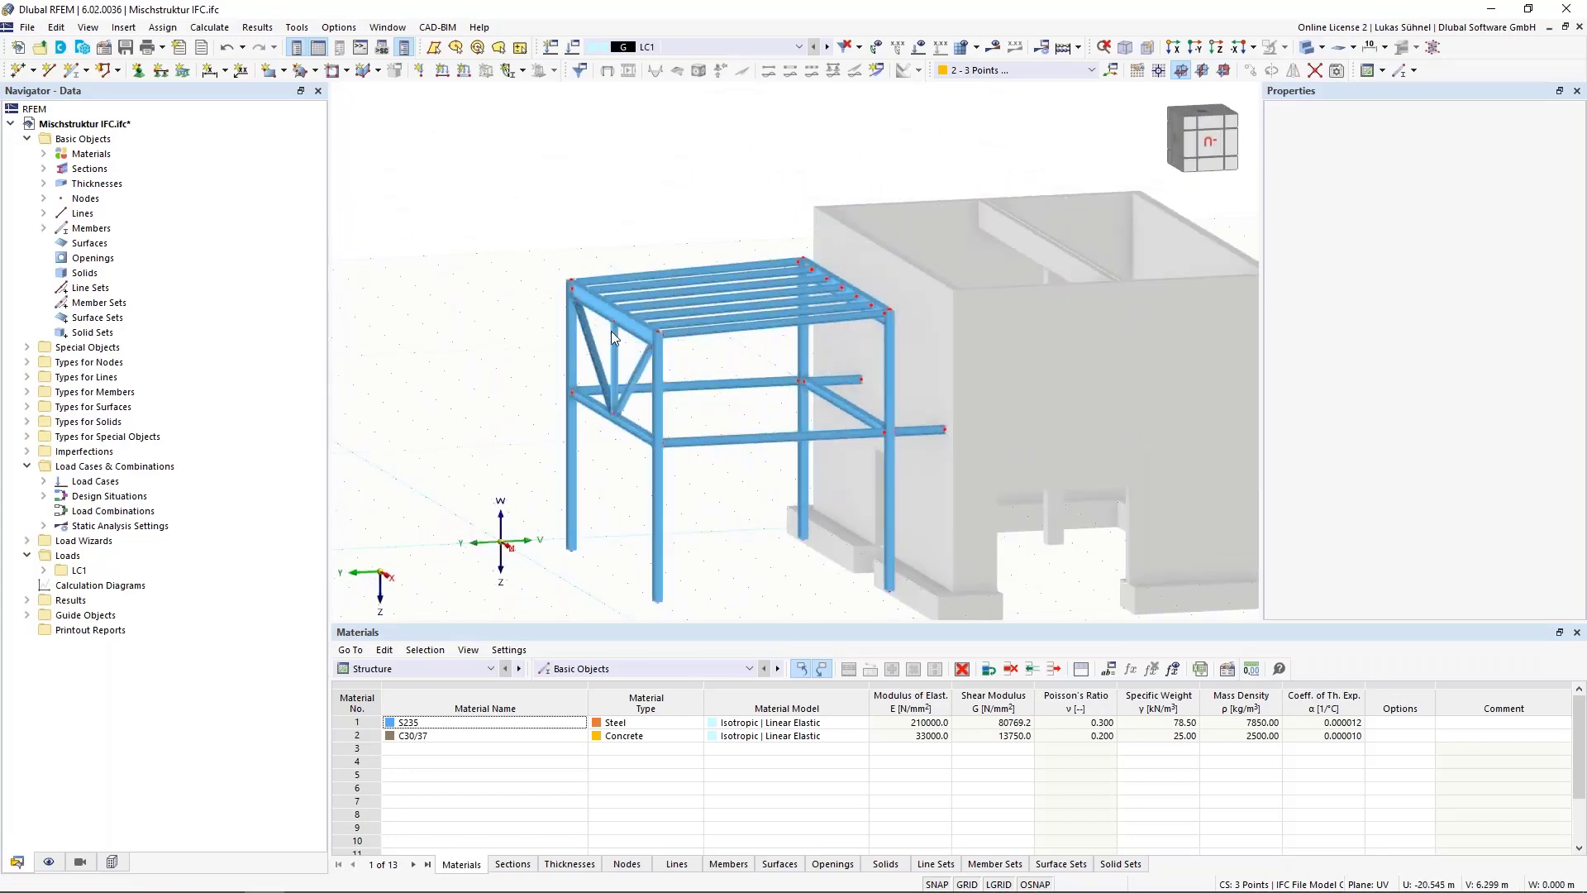
pyautogui.click(1305, 50)
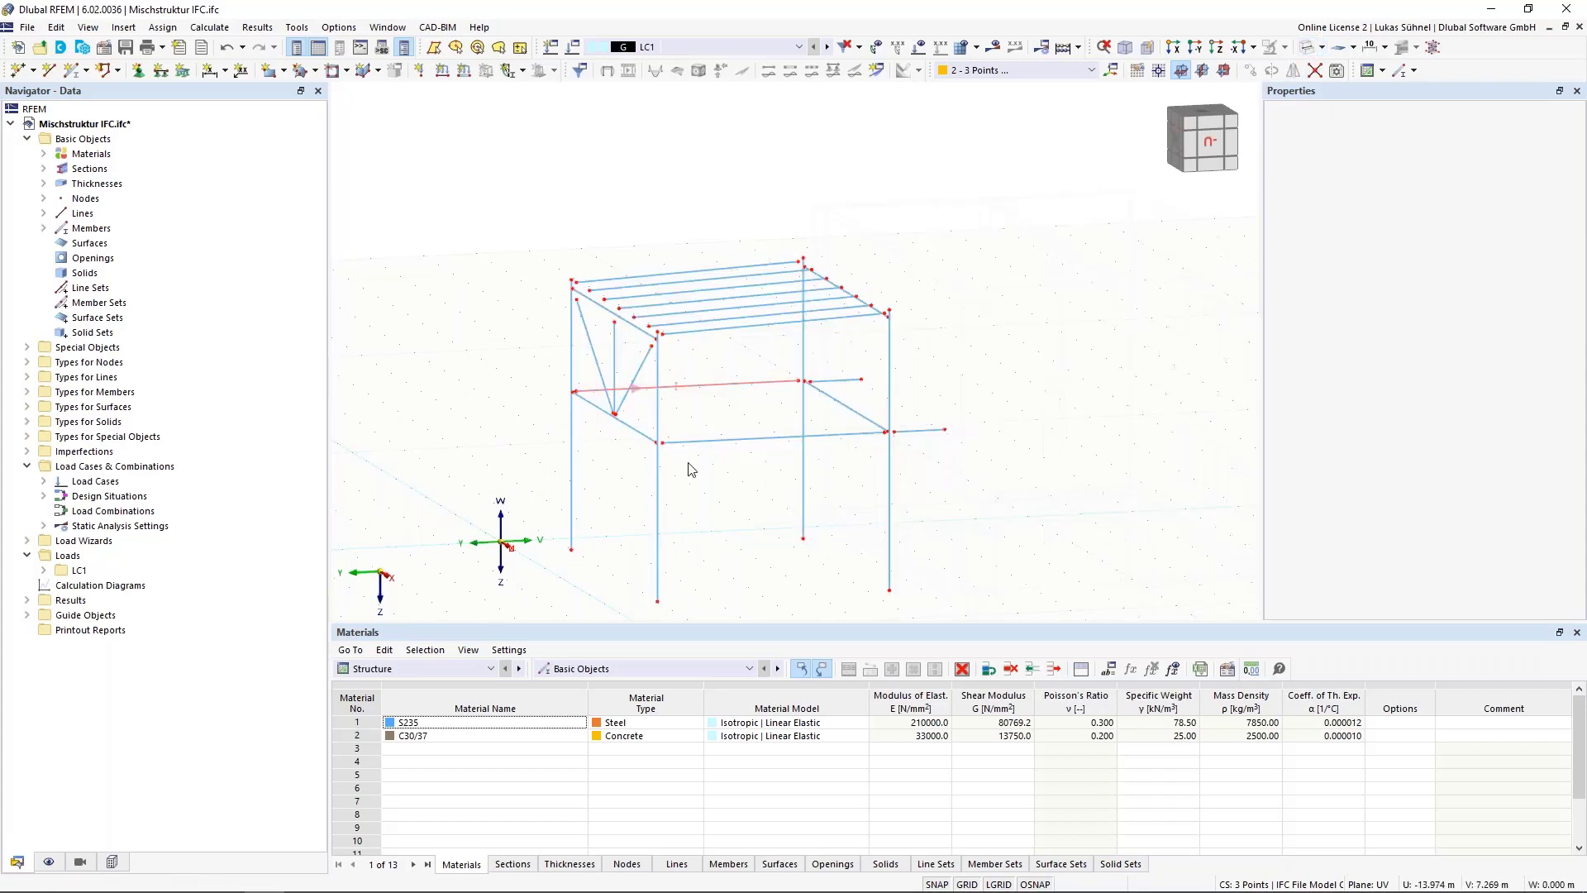
pyautogui.scroll(5, 591, 341)
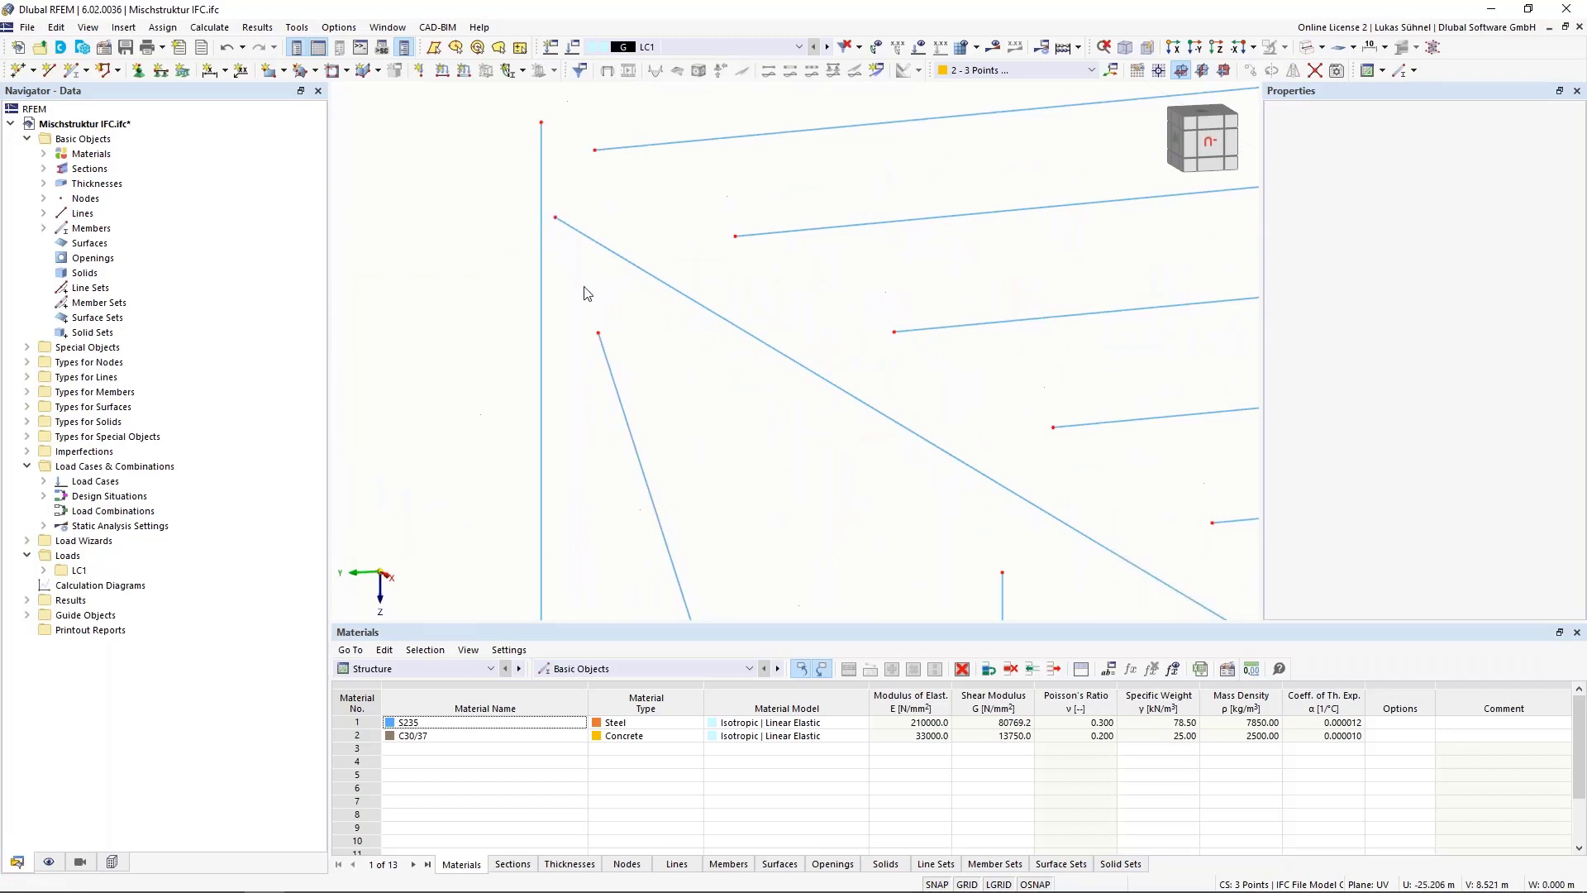
pyautogui.scroll(-5, 588, 293)
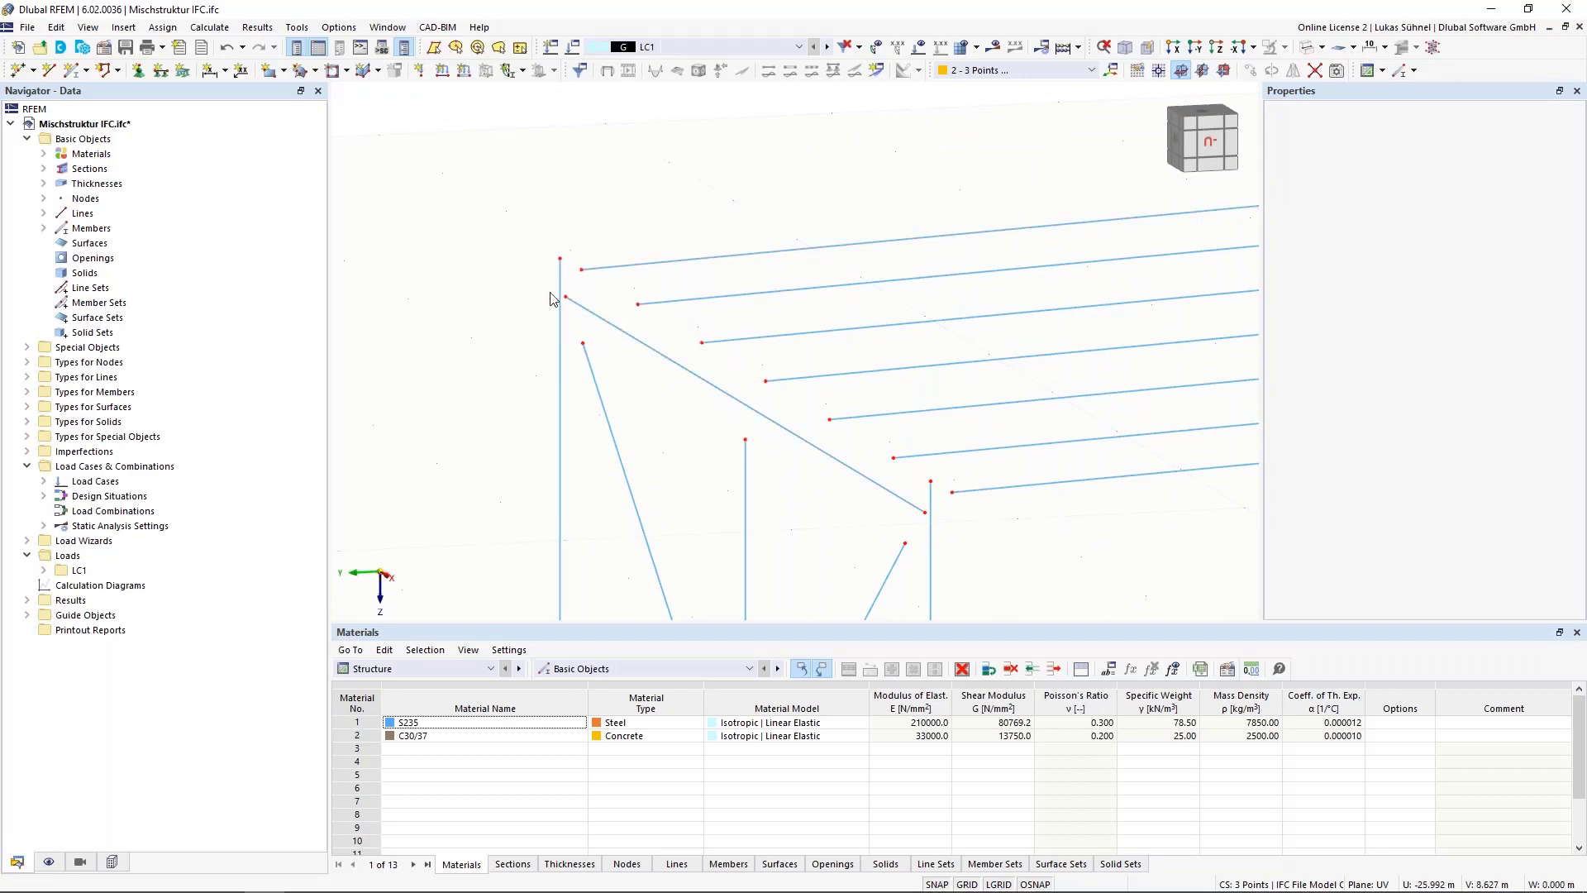
pyautogui.scroll(2, 552, 298)
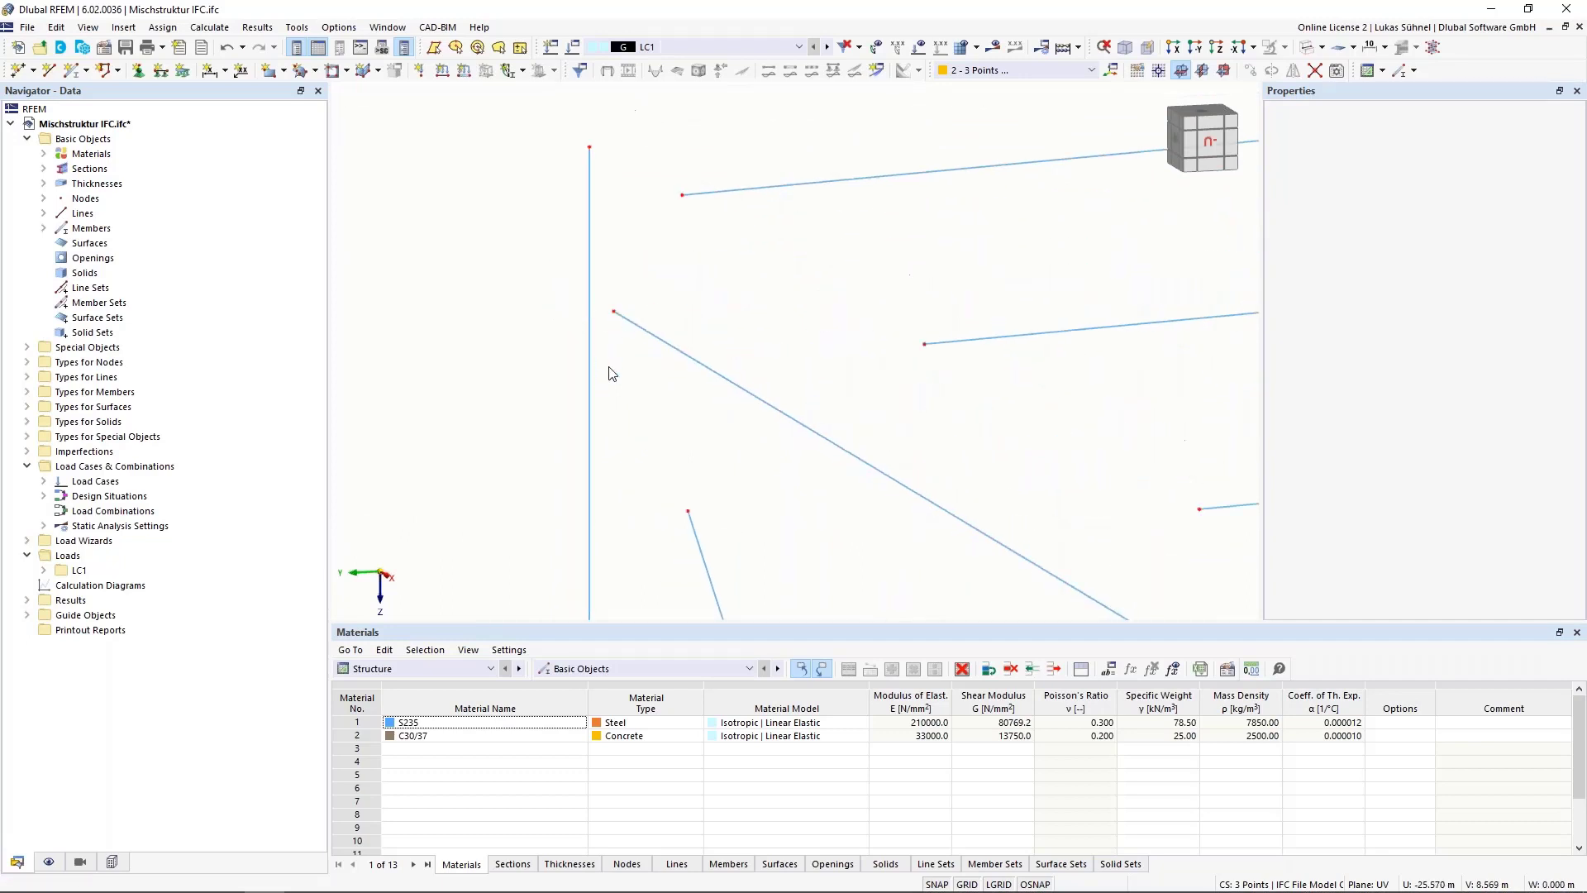
pyautogui.scroll(-4, 611, 374)
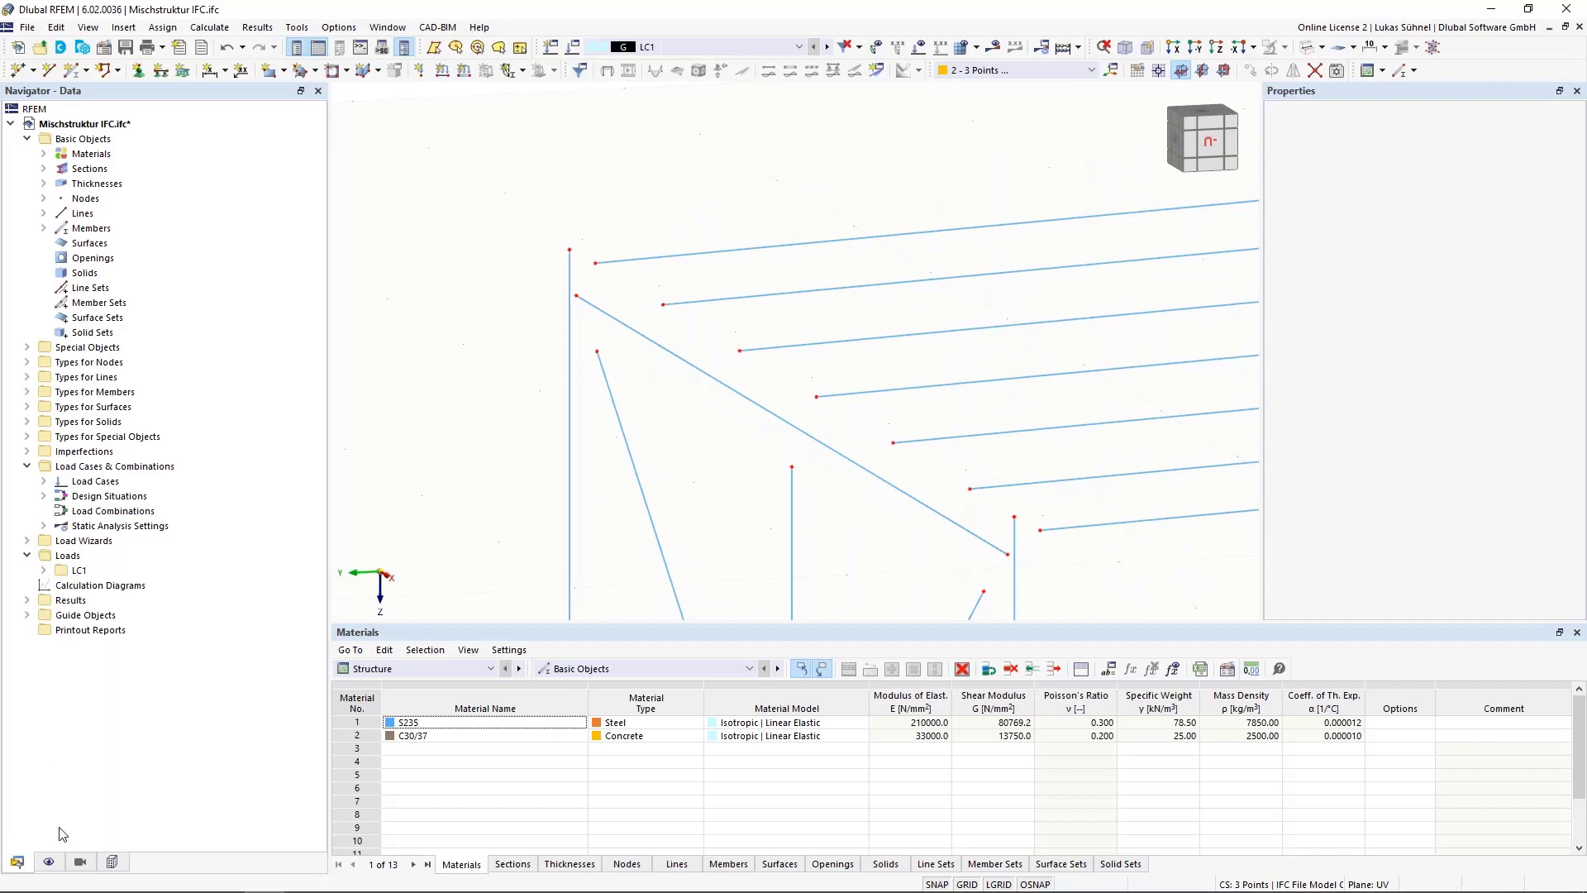
# Hide the members, show all IFC objects of 2018_01, and display the model in solid mode
pyautogui.click(51, 861)
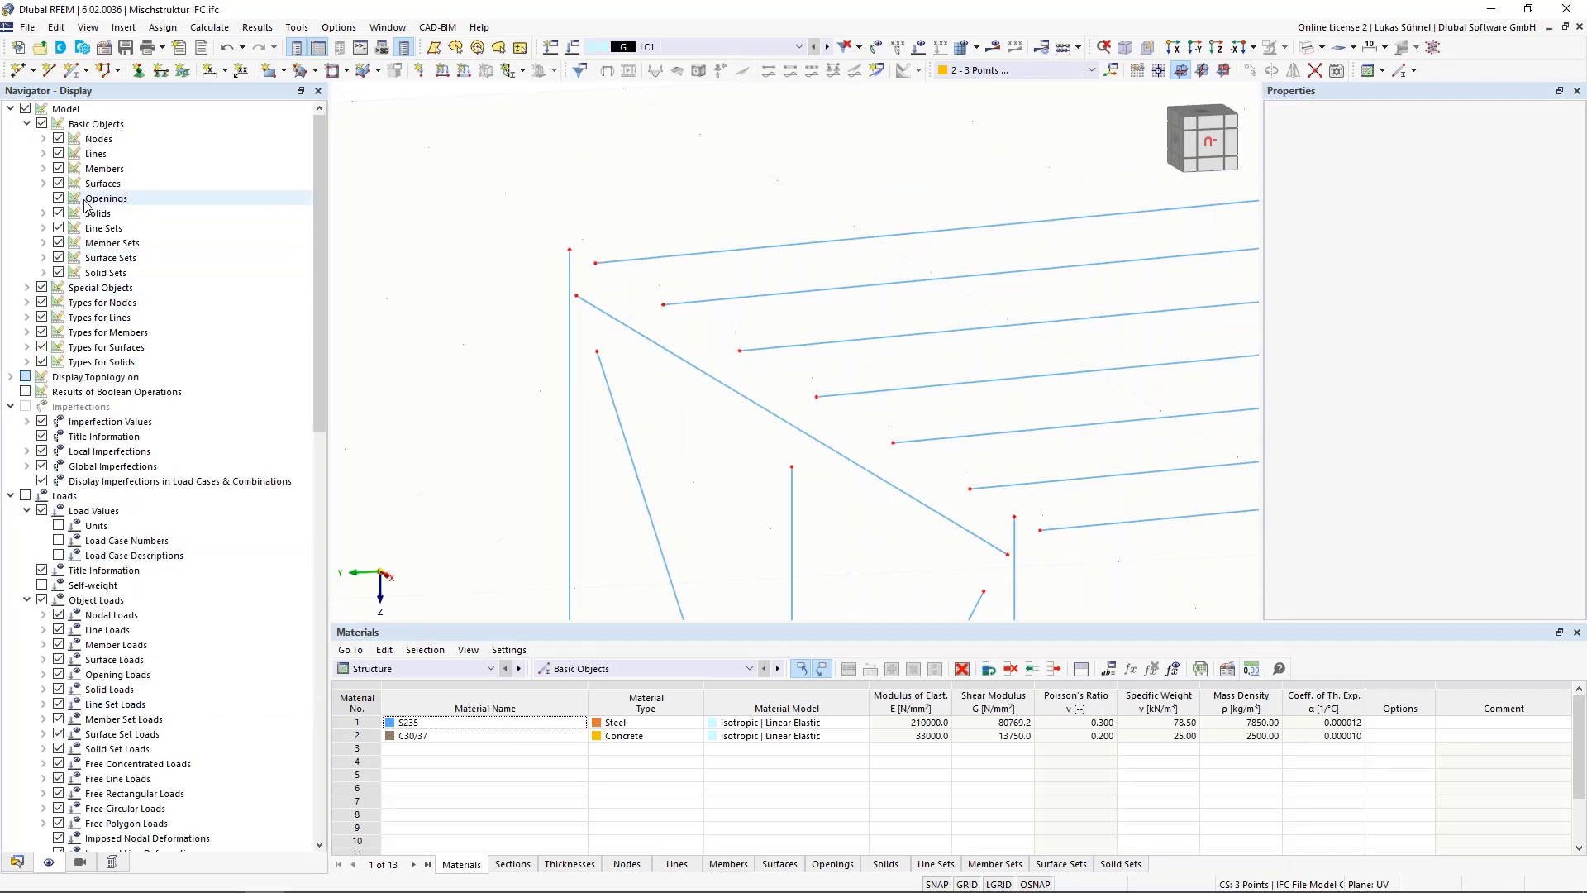
pyautogui.click(59, 170)
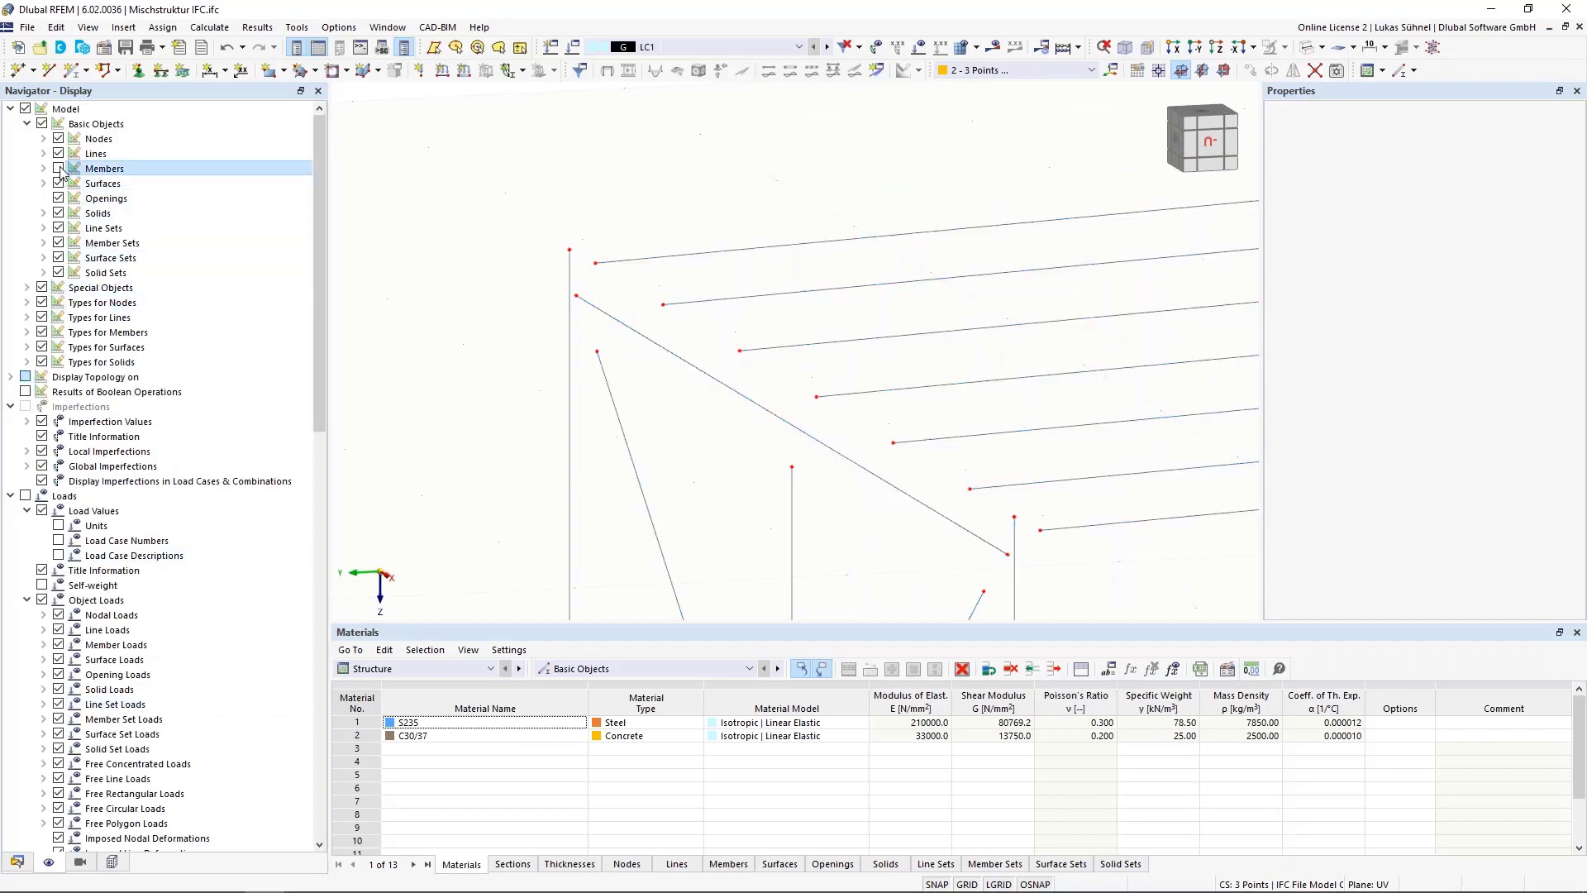
pyautogui.click(112, 862)
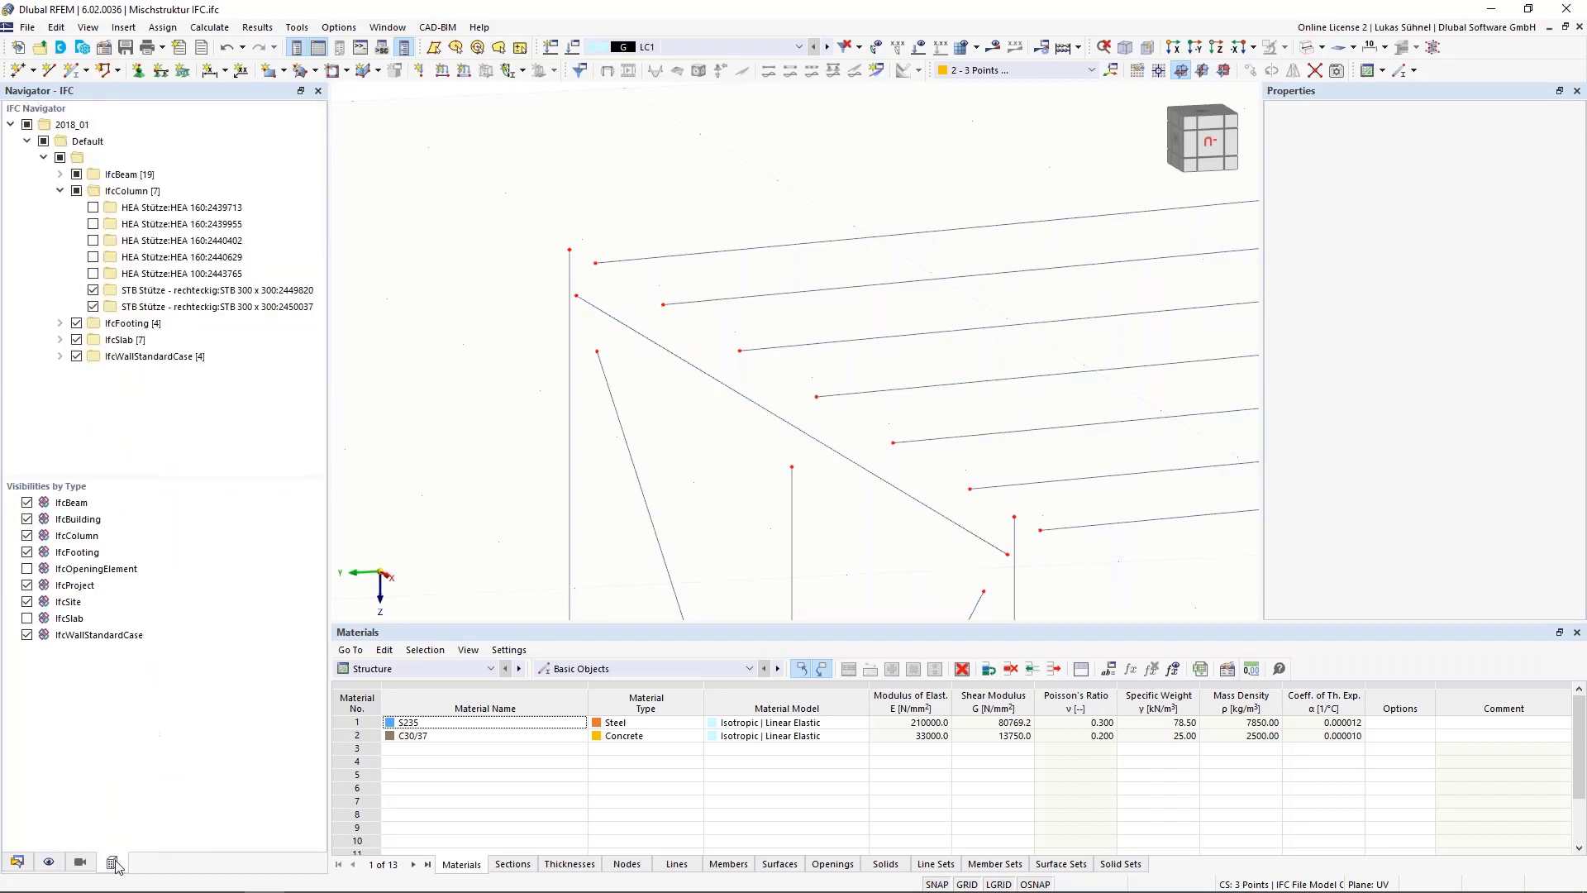
pyautogui.click(27, 124)
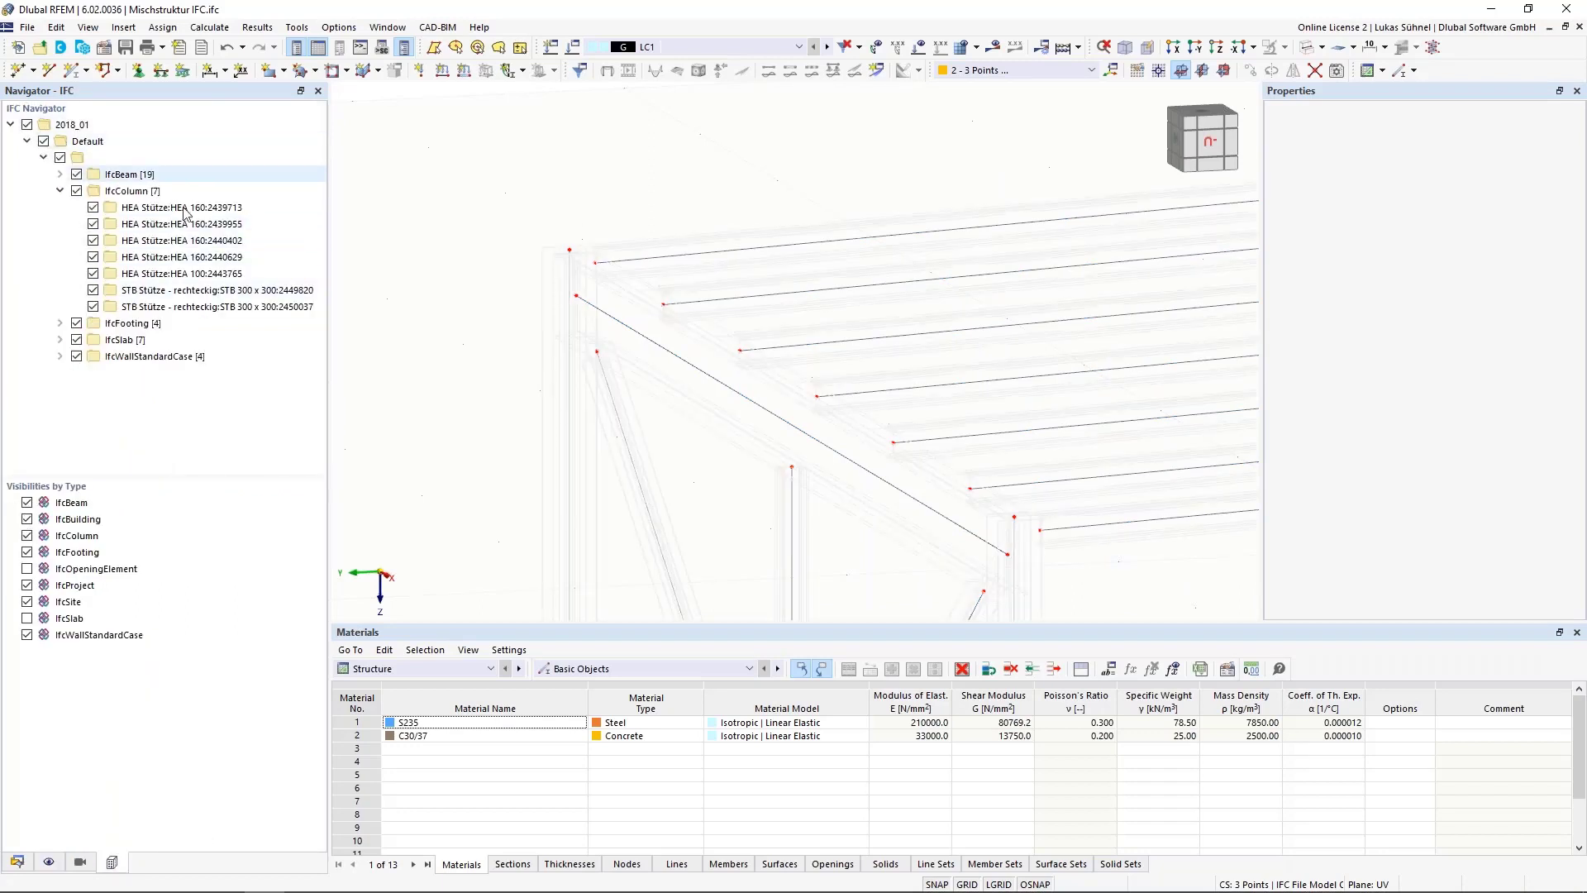
pyautogui.click(1310, 47)
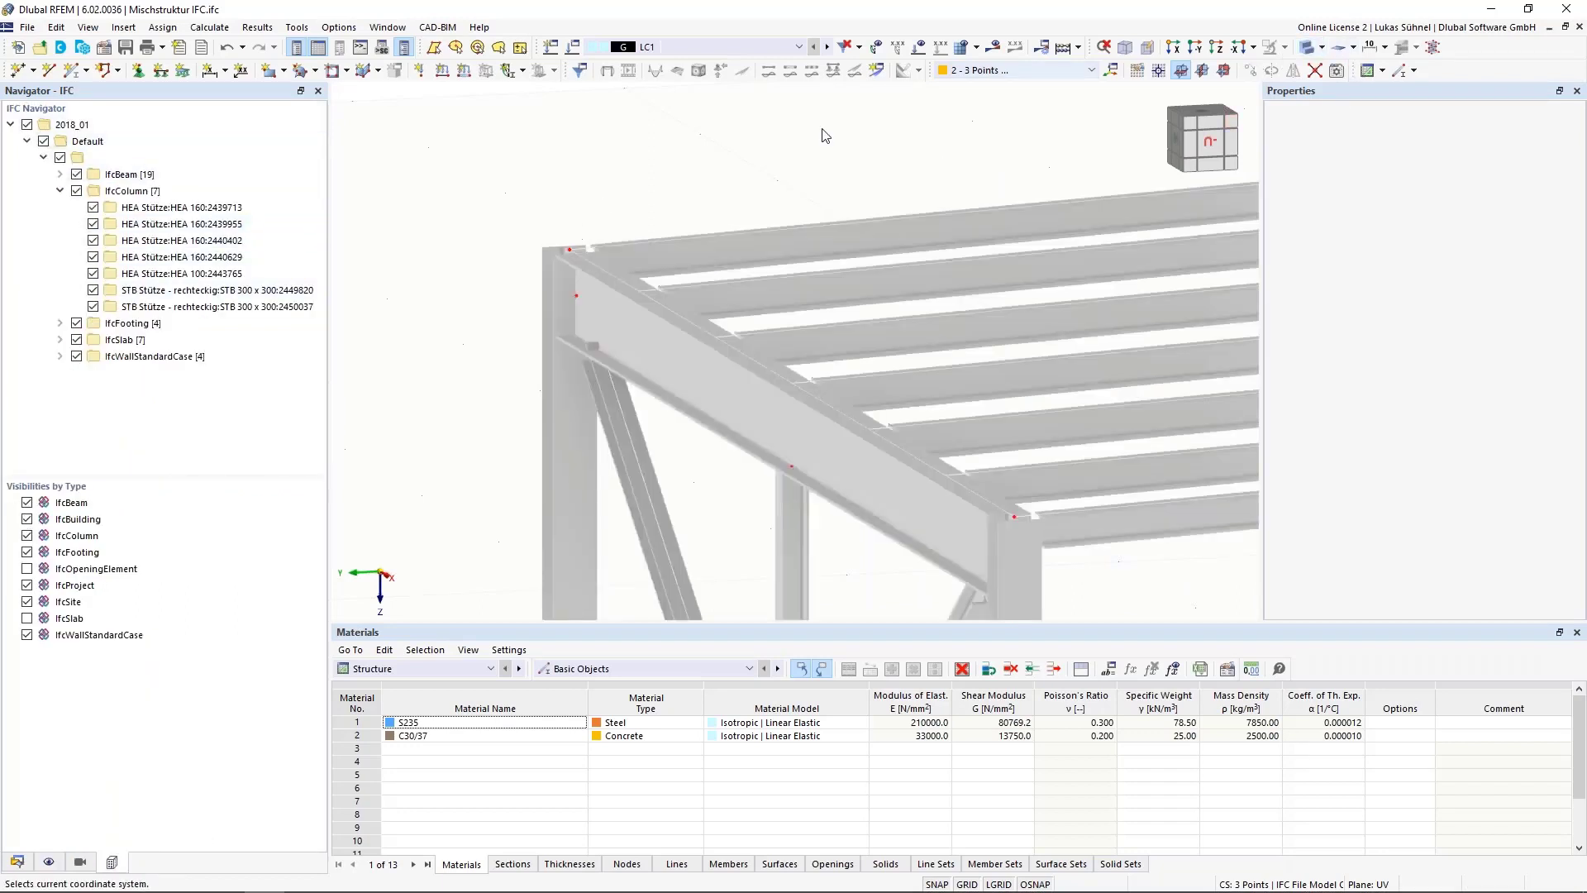
# Examine where the IFC beam meets the column and how their end nodes relate at the frame corner
pyautogui.scroll(2, 736, 213)
pyautogui.keyDown('ctrl'); pyautogui.moveTo(737, 213); pyautogui.dragTo(687, 262, button='middle'); pyautogui.keyUp('ctrl')
pyautogui.scroll(-3, 1079, 161)
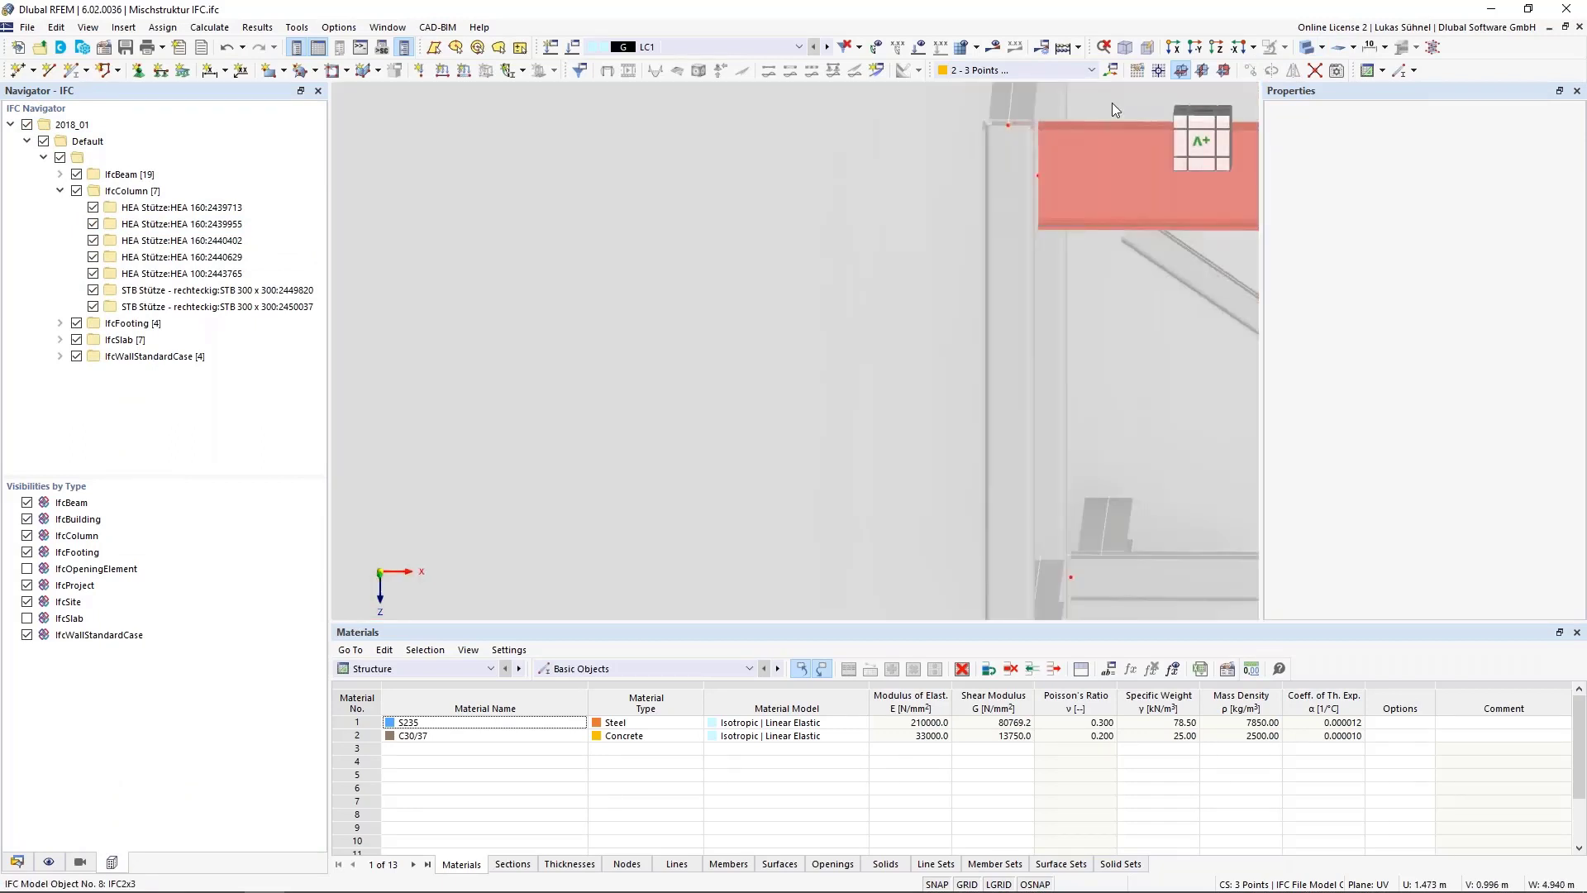
pyautogui.scroll(2, 979, 190)
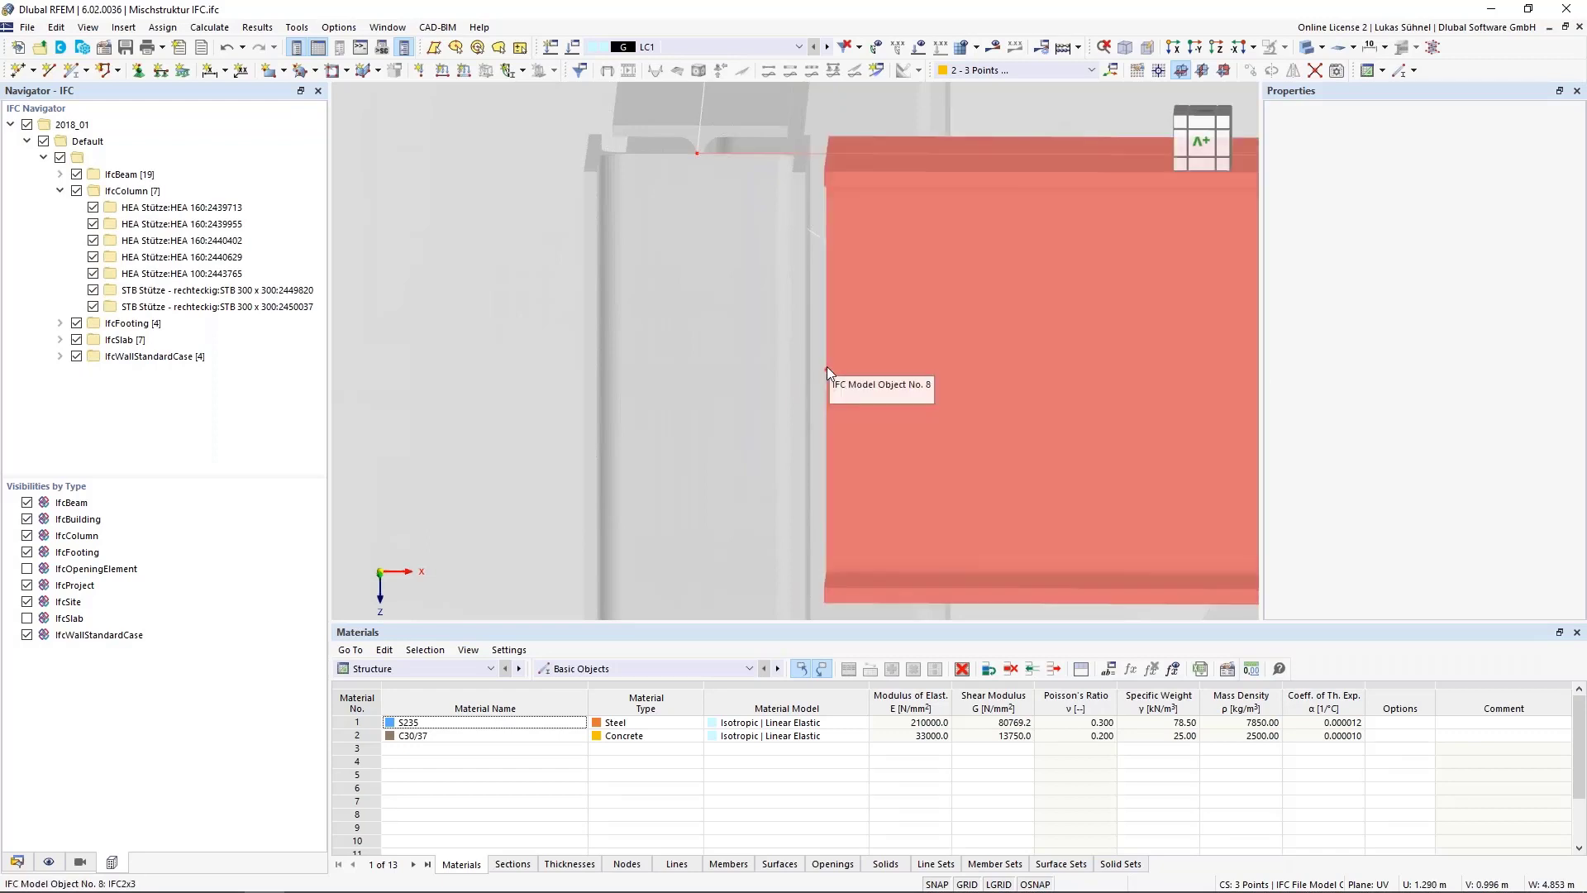
pyautogui.scroll(-3, 828, 364)
pyautogui.scroll(-5, 829, 361)
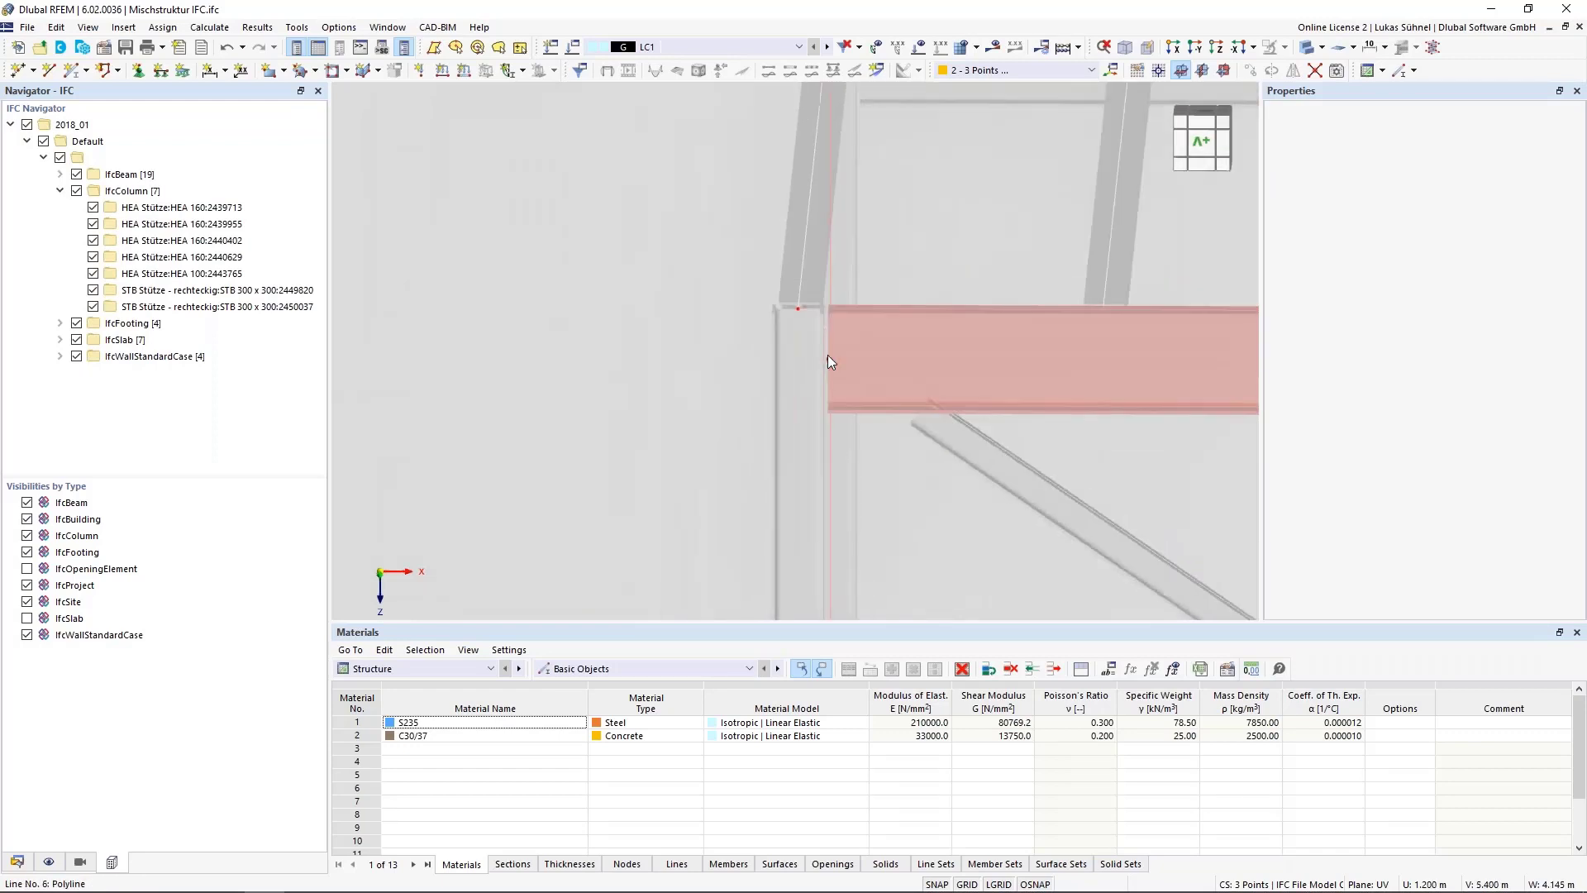
pyautogui.keyDown('ctrl'); pyautogui.moveTo(1067, 205); pyautogui.dragTo(609, 345, button='middle'); pyautogui.keyUp('ctrl')
pyautogui.scroll(4, 570, 521)
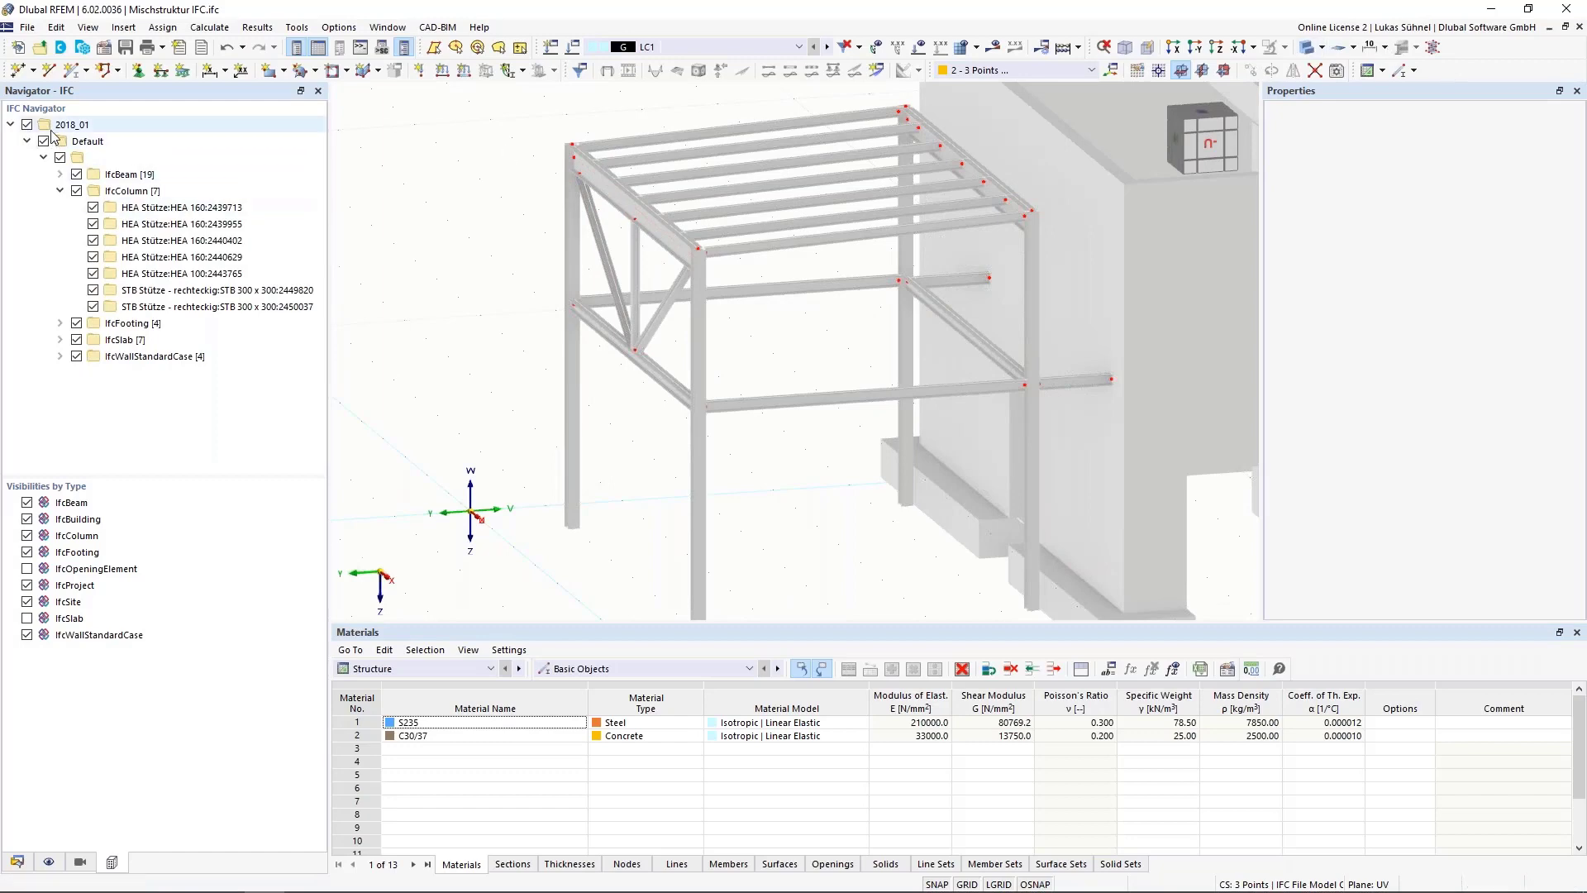
# Hide all IFC objects of 2018_01, show the structural members again, and display them as a wireframe
pyautogui.click(26, 125)
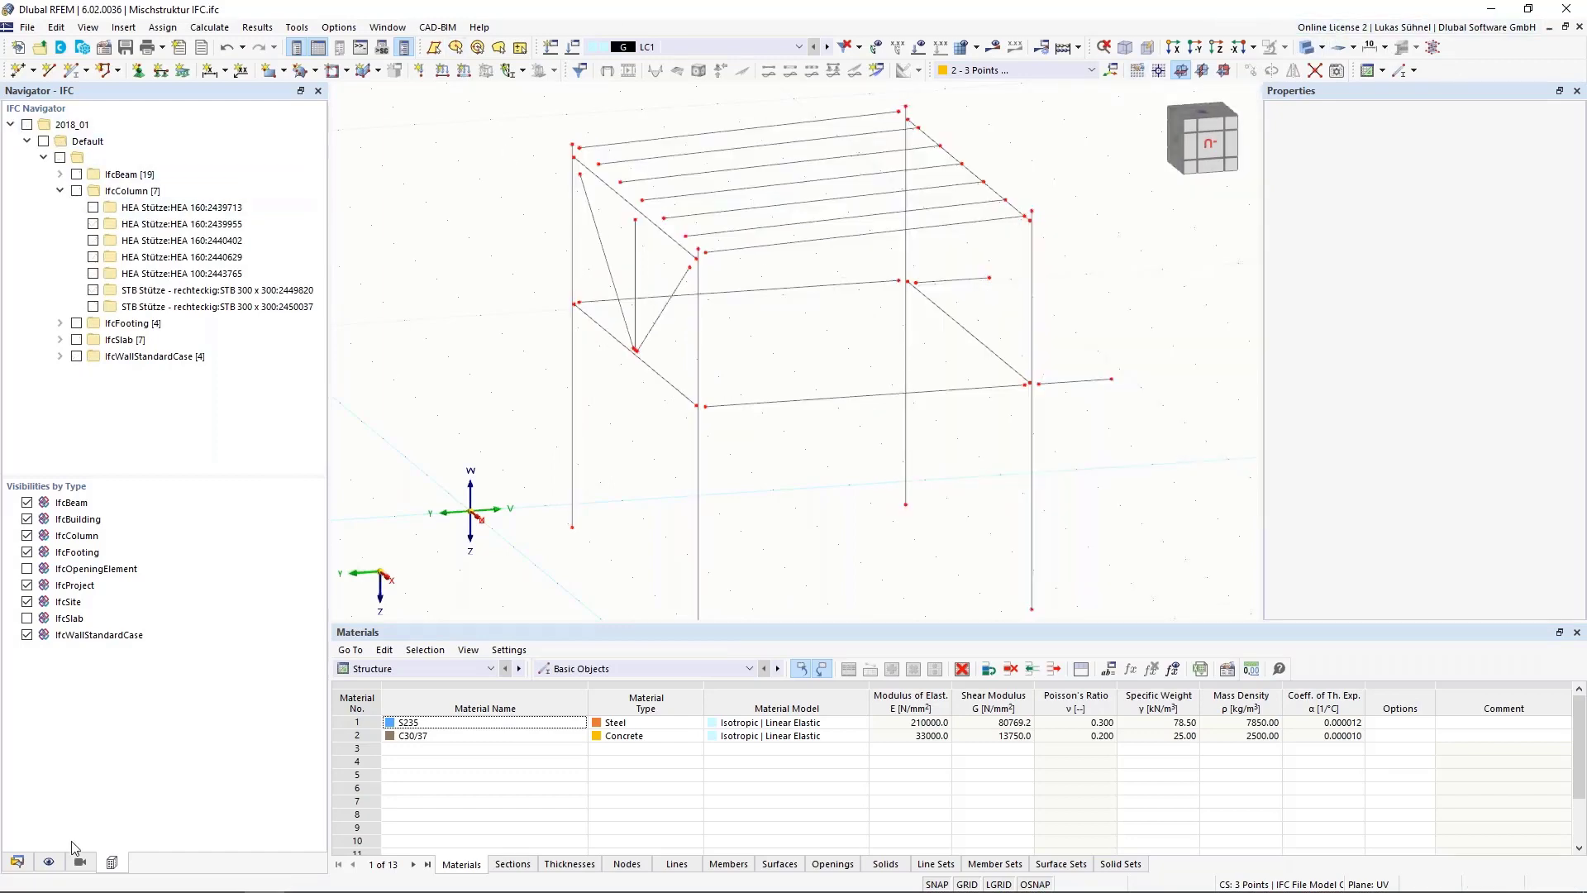
pyautogui.click(49, 862)
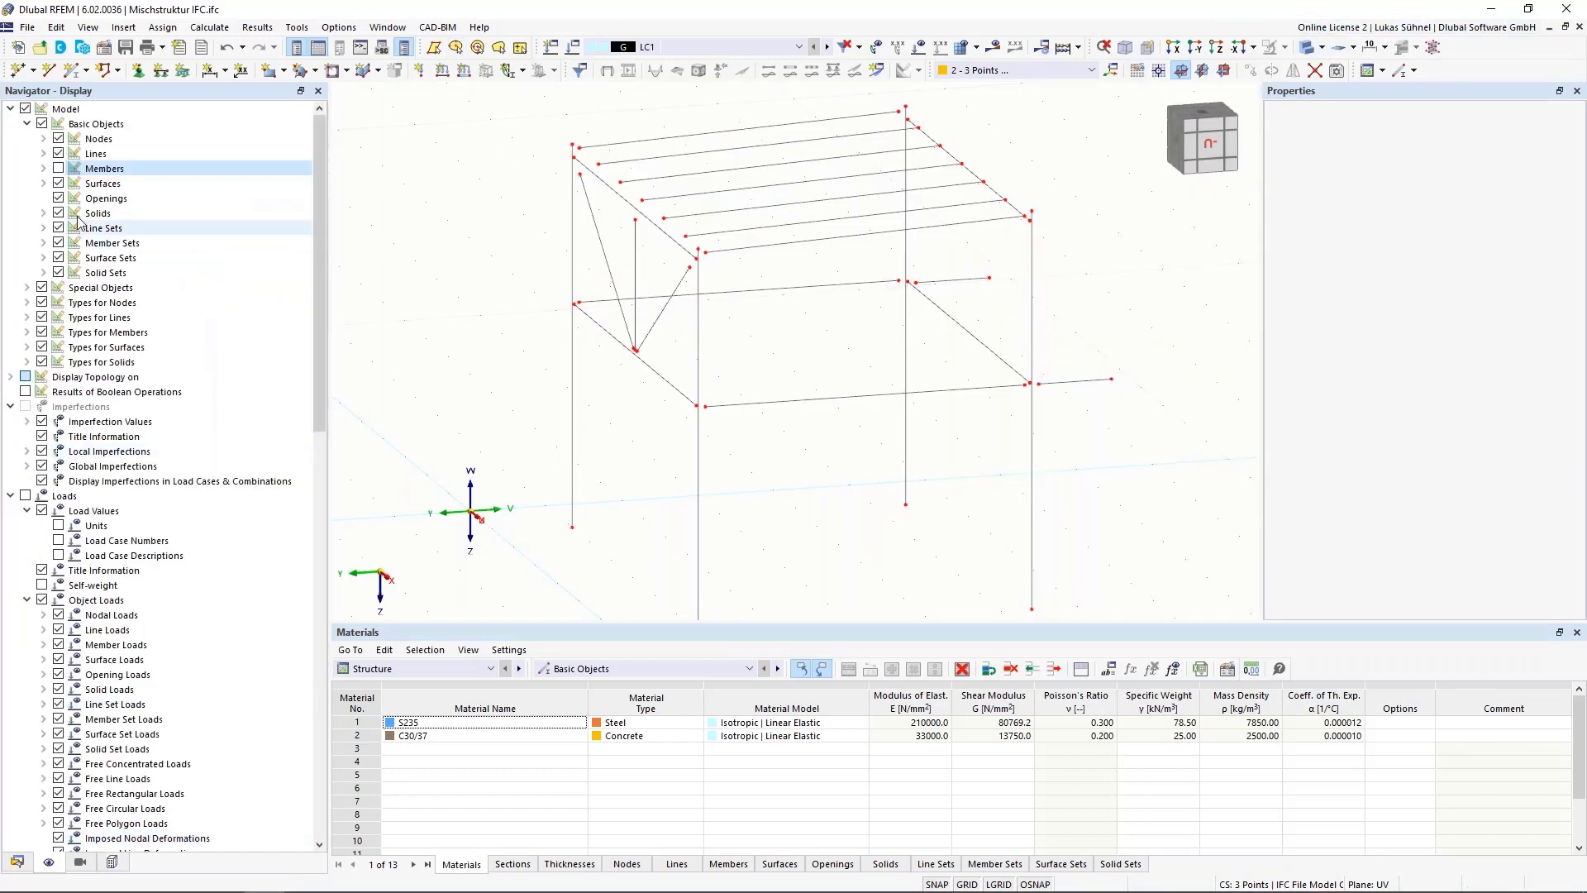
pyautogui.click(57, 168)
pyautogui.scroll(5, 485, 329)
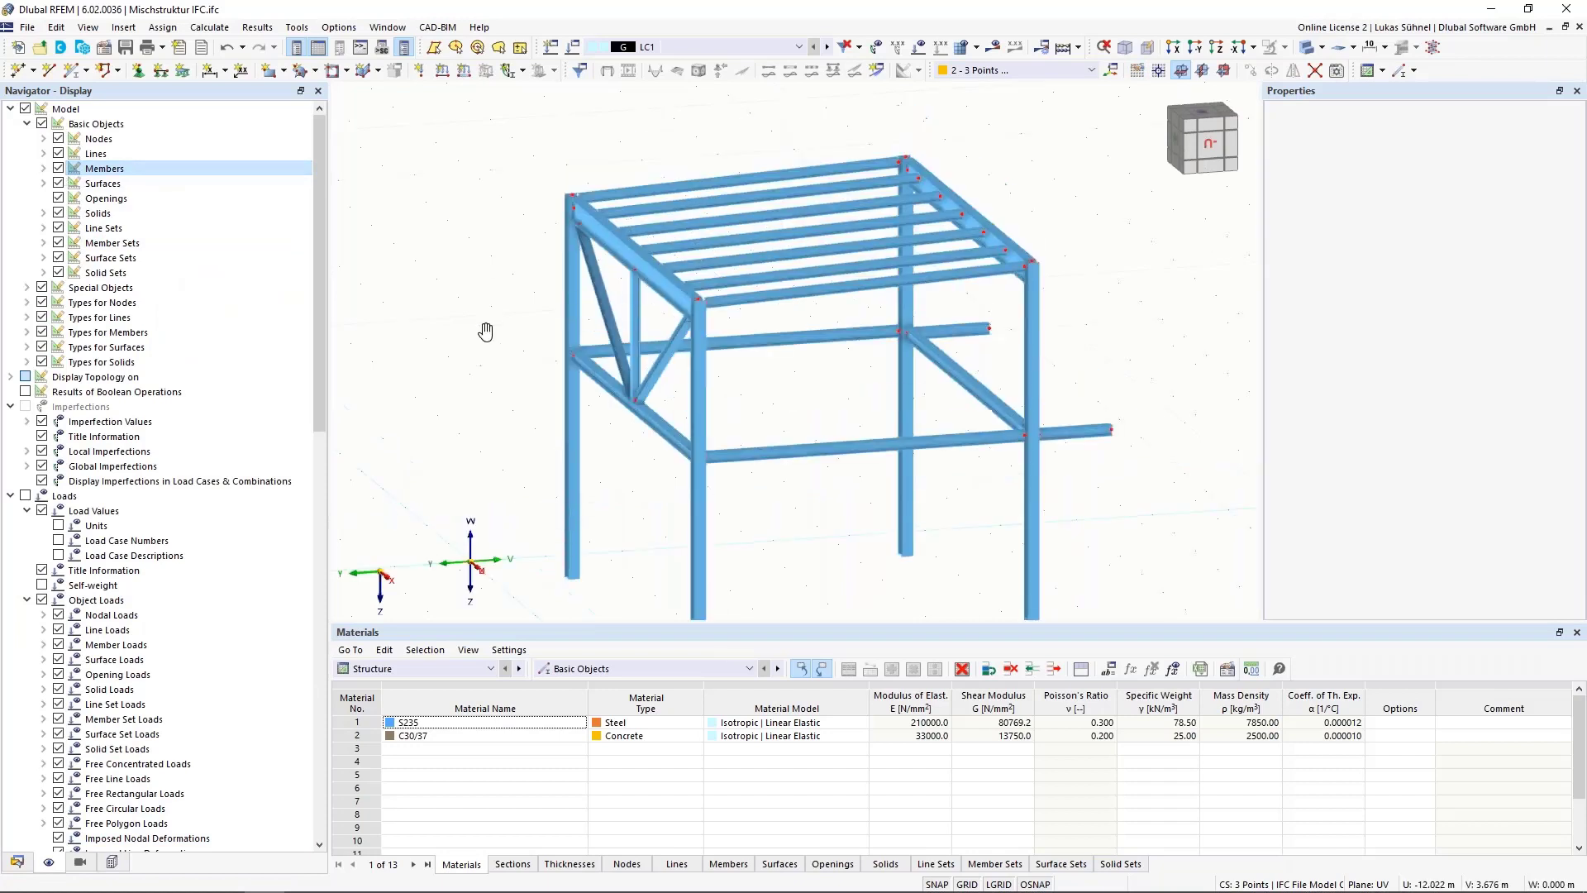
pyautogui.click(1308, 47)
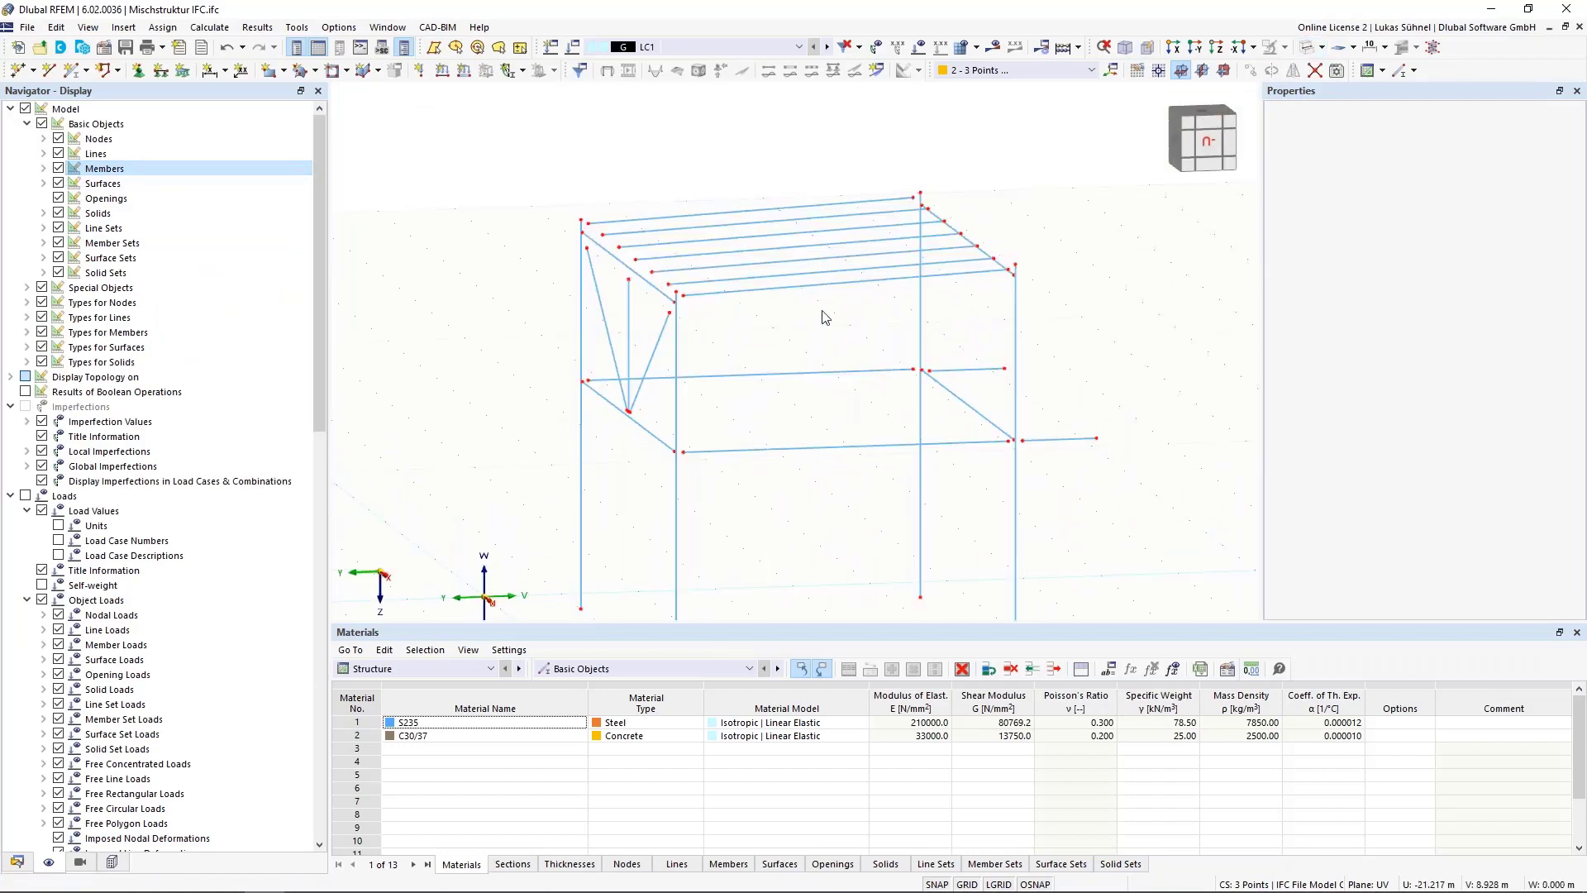
# Extend the vertical post, the four mid-level perimeter beams and the two upper edge girders to the next member or line on both sides
pyautogui.keyDown('ctrl'); pyautogui.moveTo(514, 349); pyautogui.dragTo(587, 298, button='middle'); pyautogui.keyUp('ctrl')
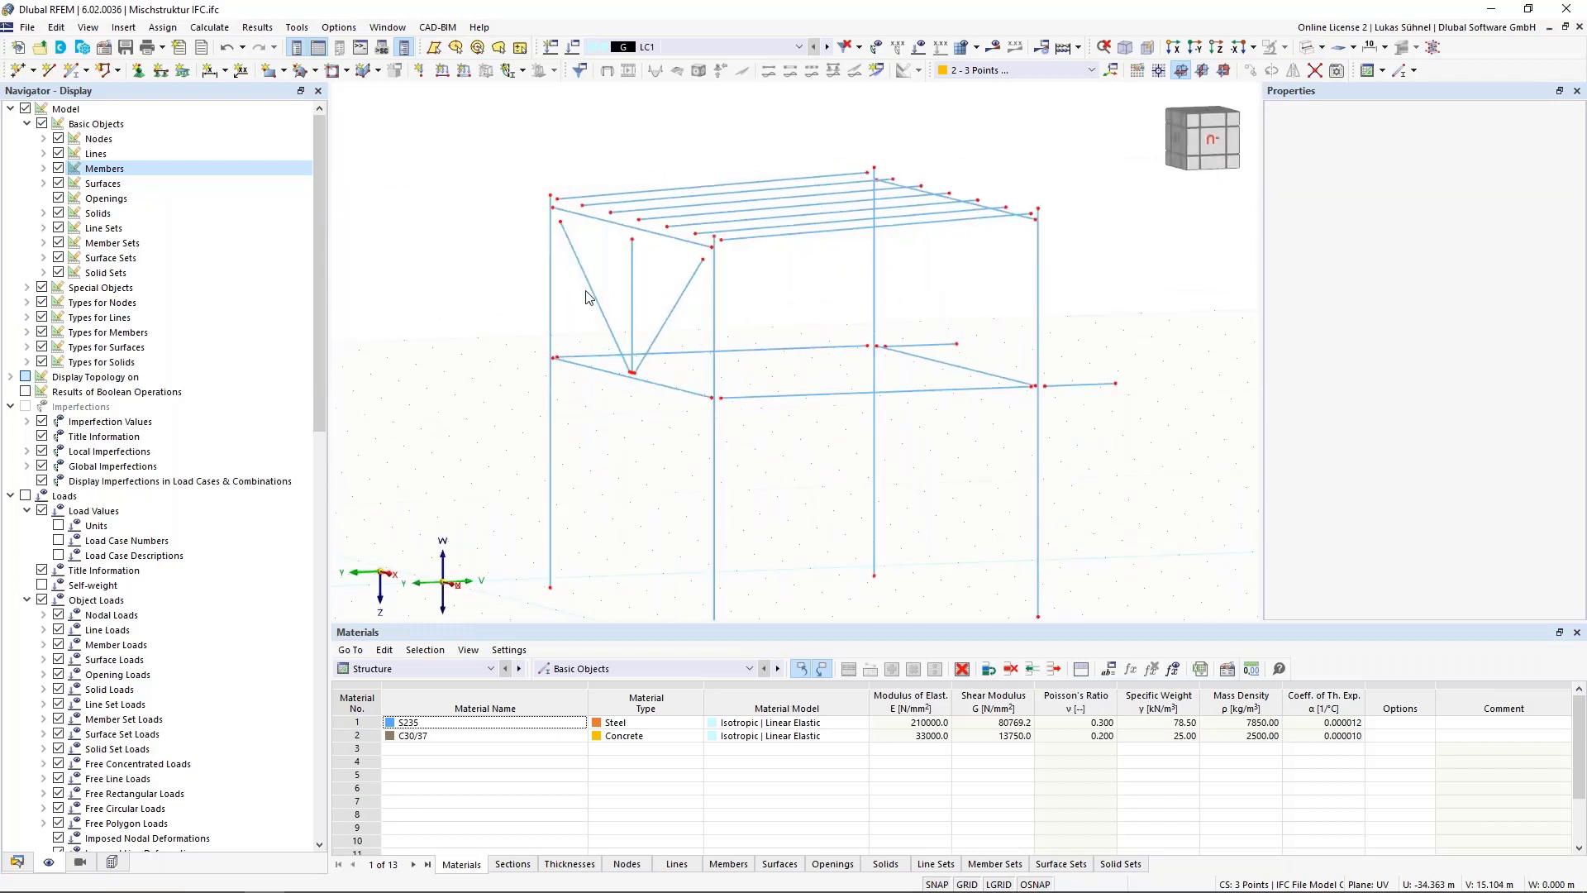
pyautogui.scroll(2, 584, 301)
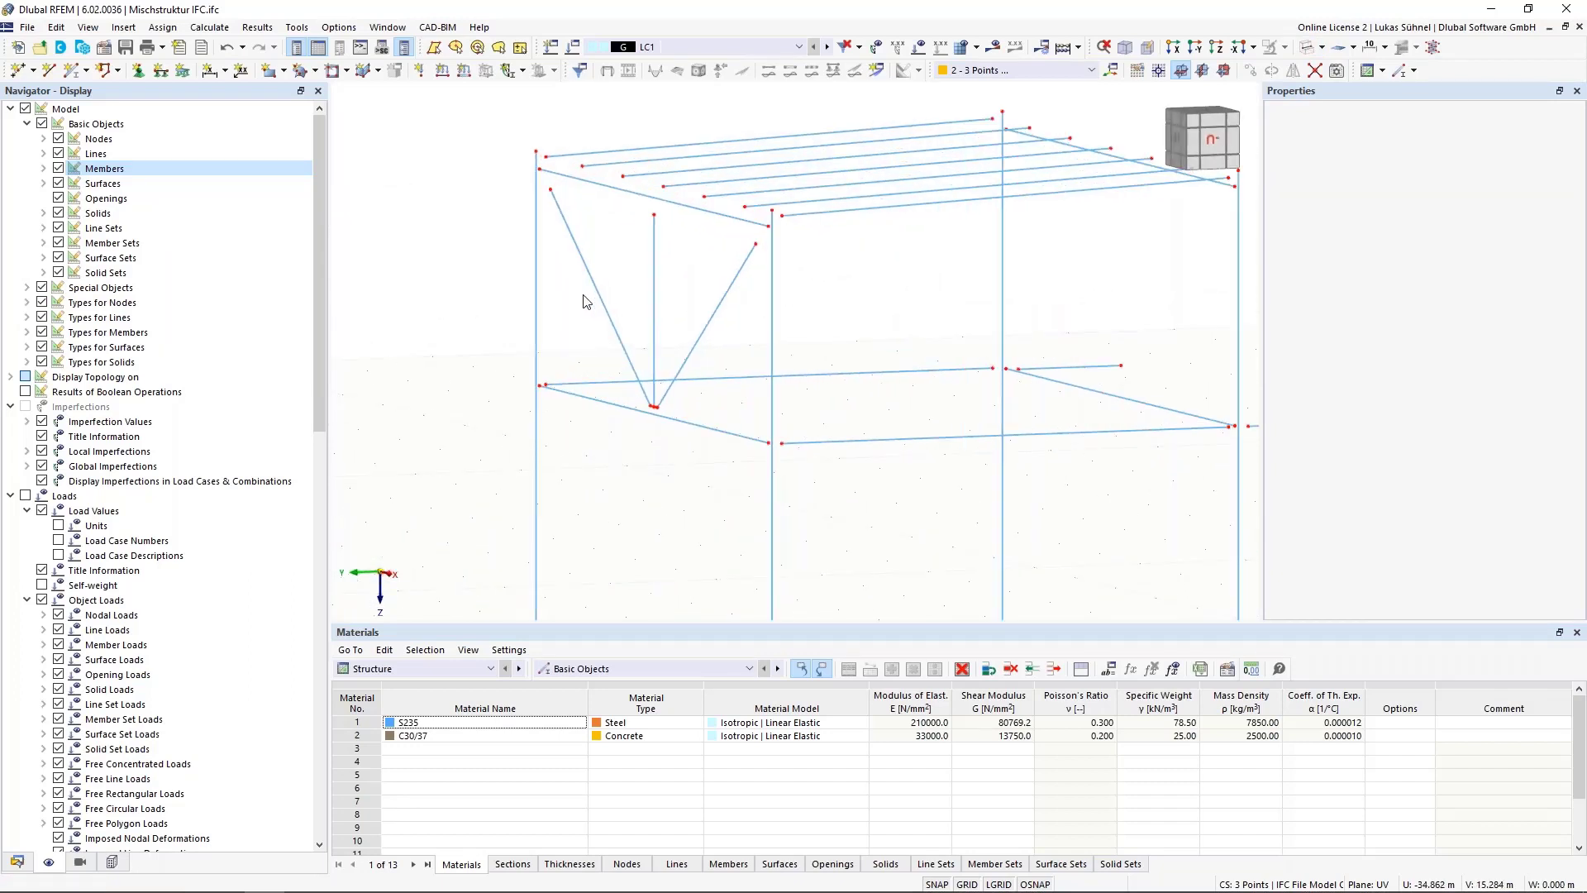
pyautogui.scroll(1, 672, 275)
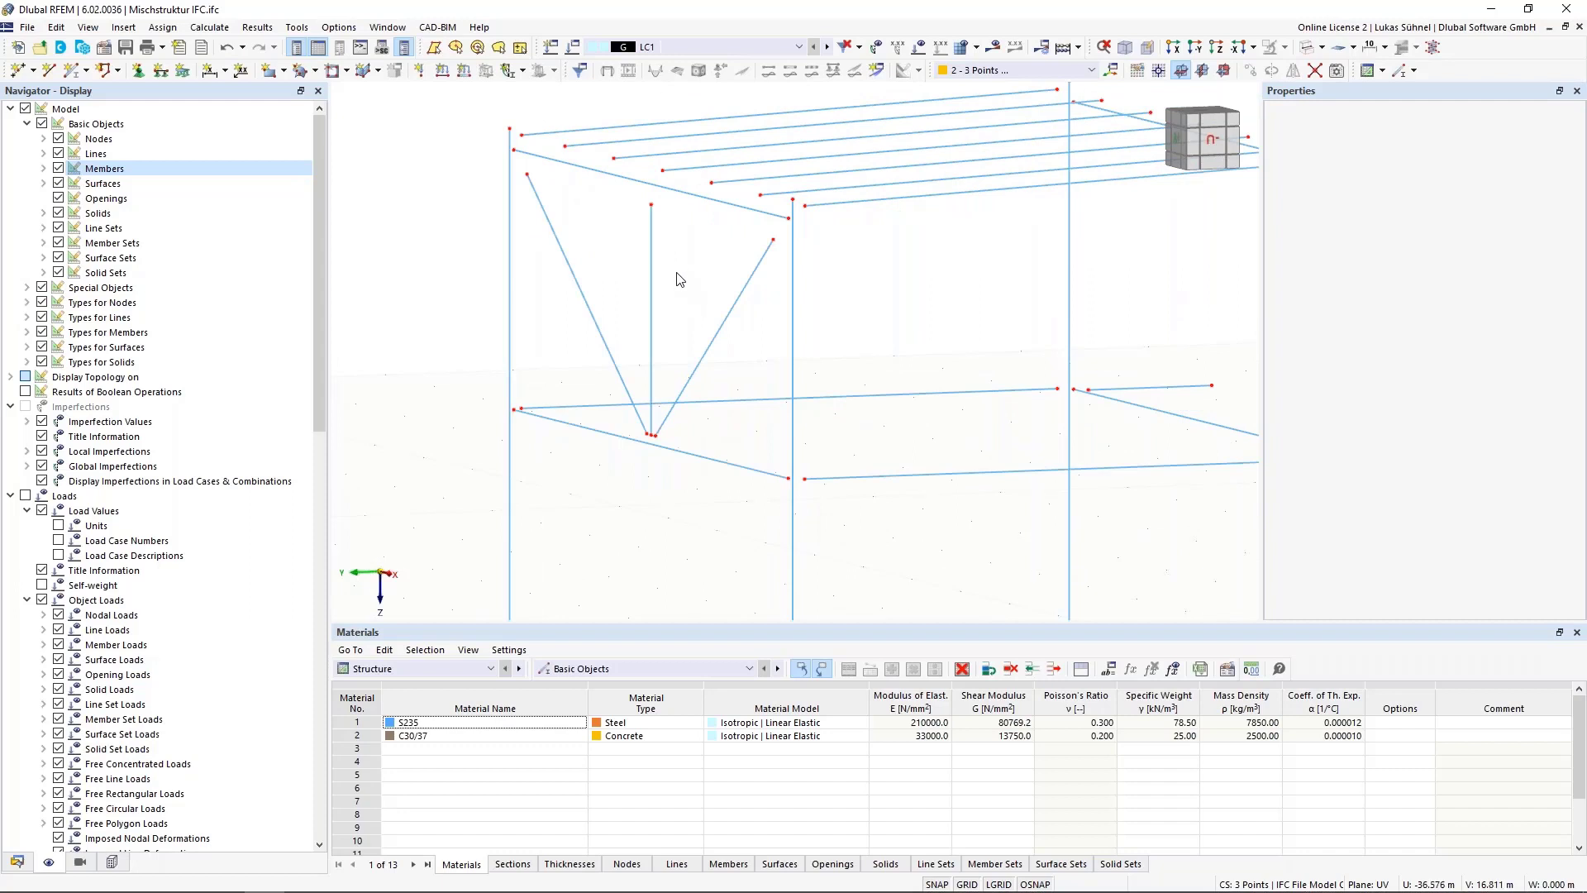
pyautogui.moveTo(677, 279); pyautogui.dragTo(672, 297, button='middle')
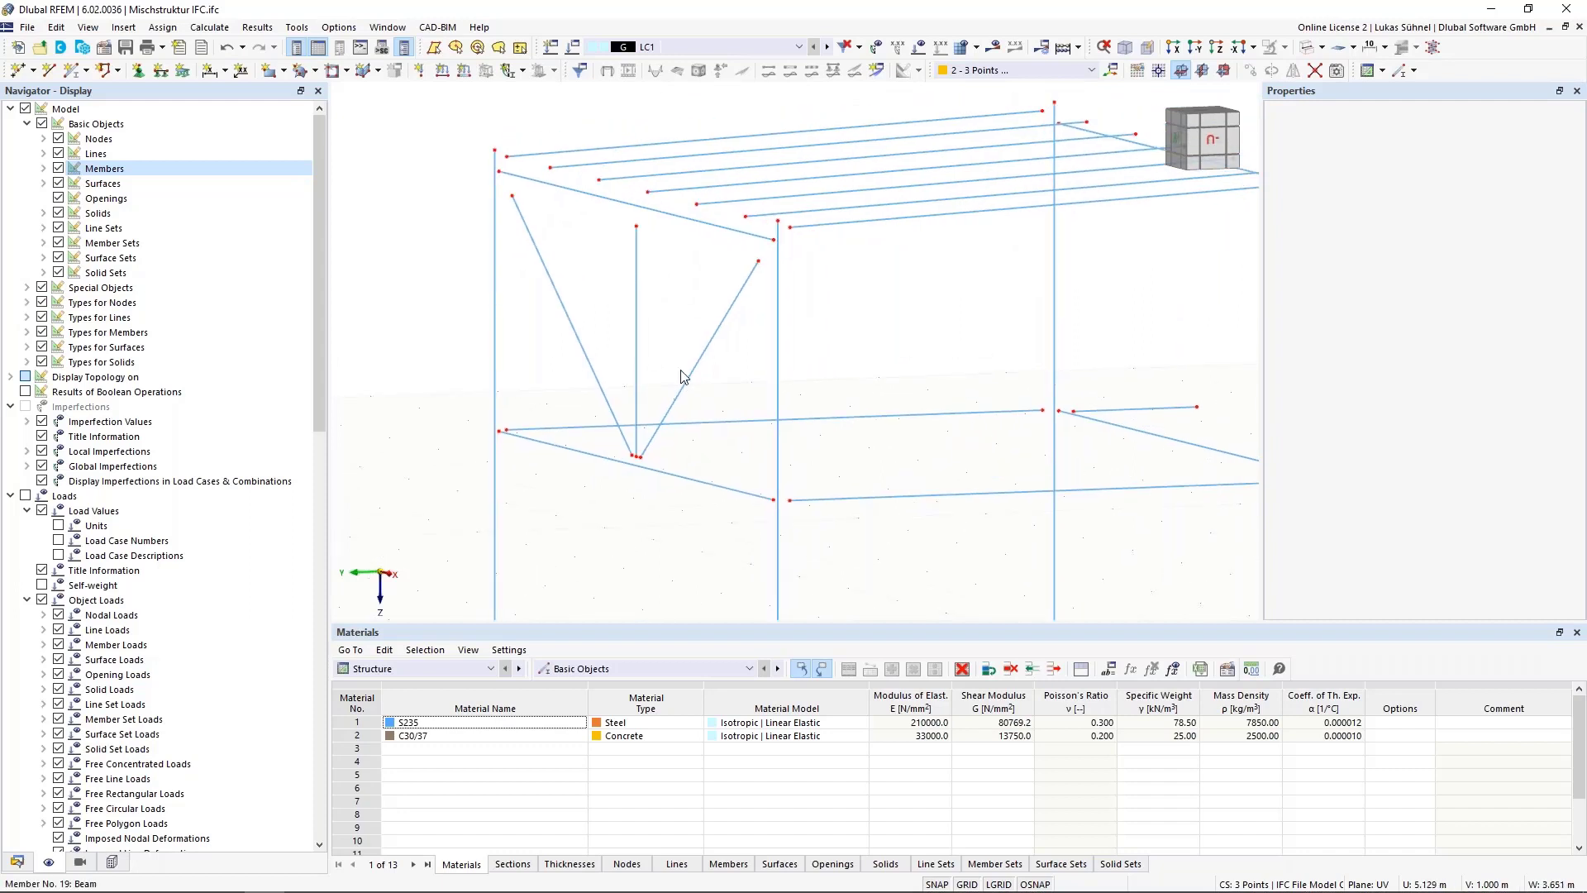
pyautogui.click(637, 302)
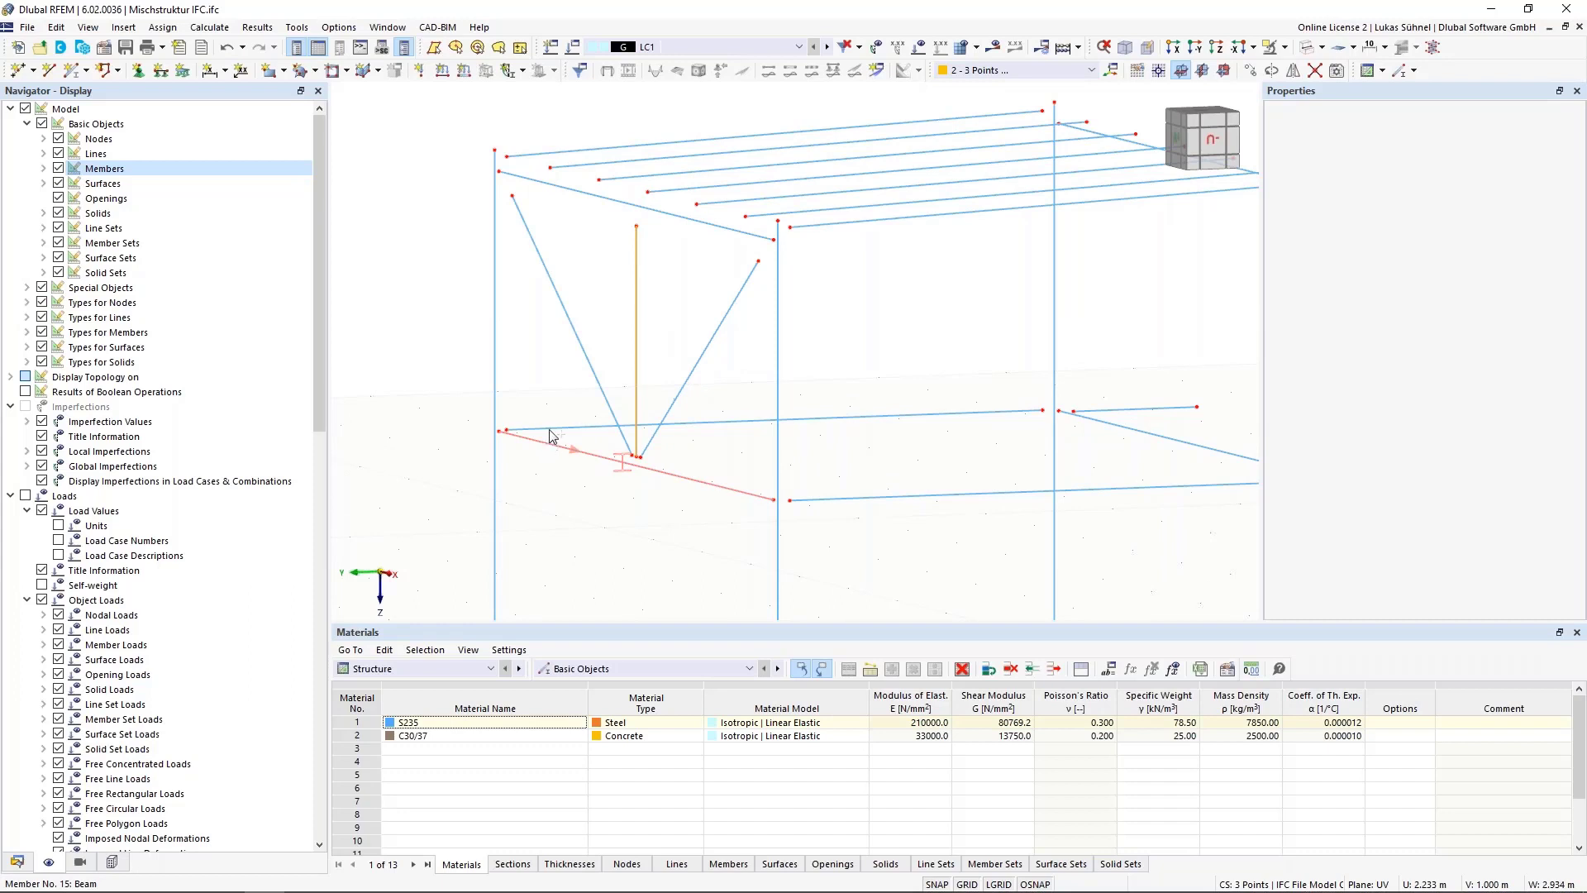
pyautogui.keyDown('ctrl'); pyautogui.click(1003, 496); pyautogui.keyUp('ctrl')
pyautogui.keyDown('ctrl'); pyautogui.click(1201, 449); pyautogui.keyUp('ctrl')
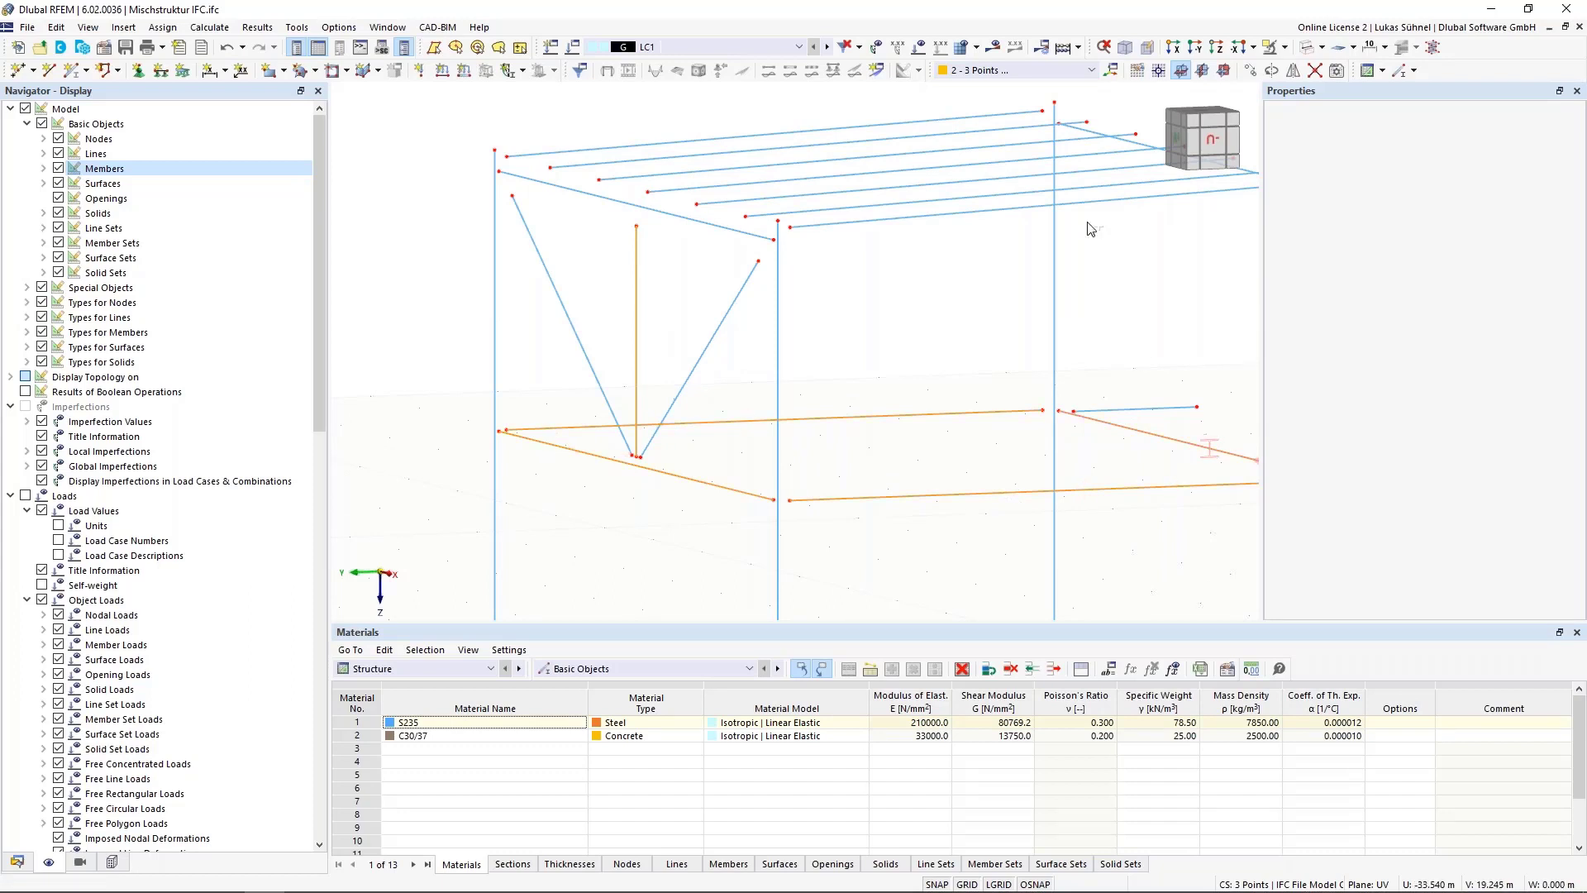
pyautogui.keyDown('ctrl'); pyautogui.click(1132, 149); pyautogui.keyUp('ctrl')
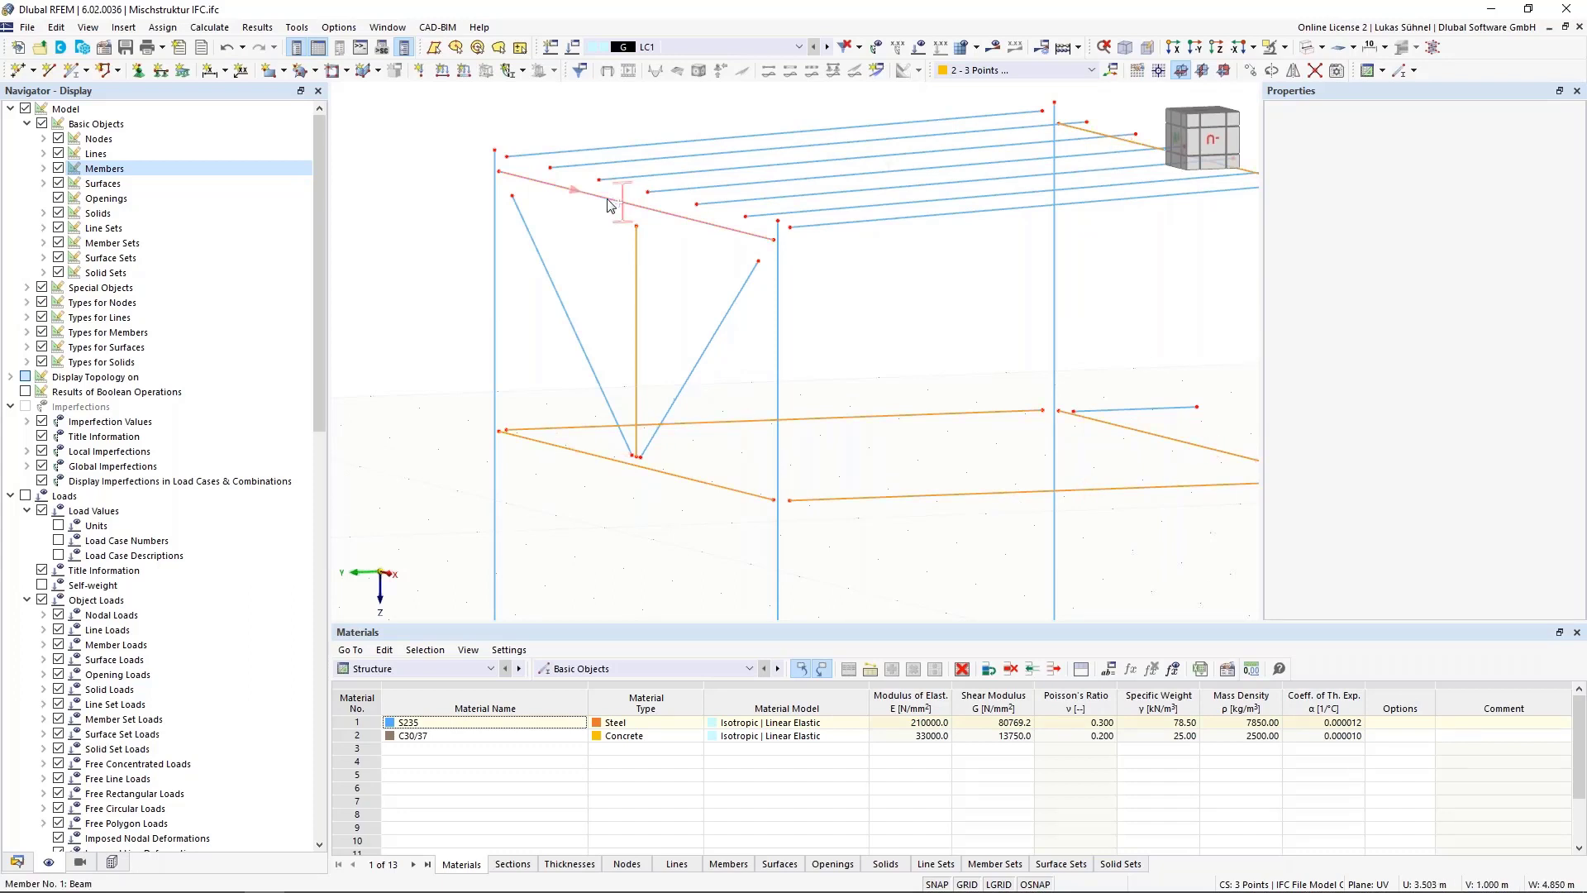
pyautogui.rightClick(635, 312)
pyautogui.moveTo(738, 362)
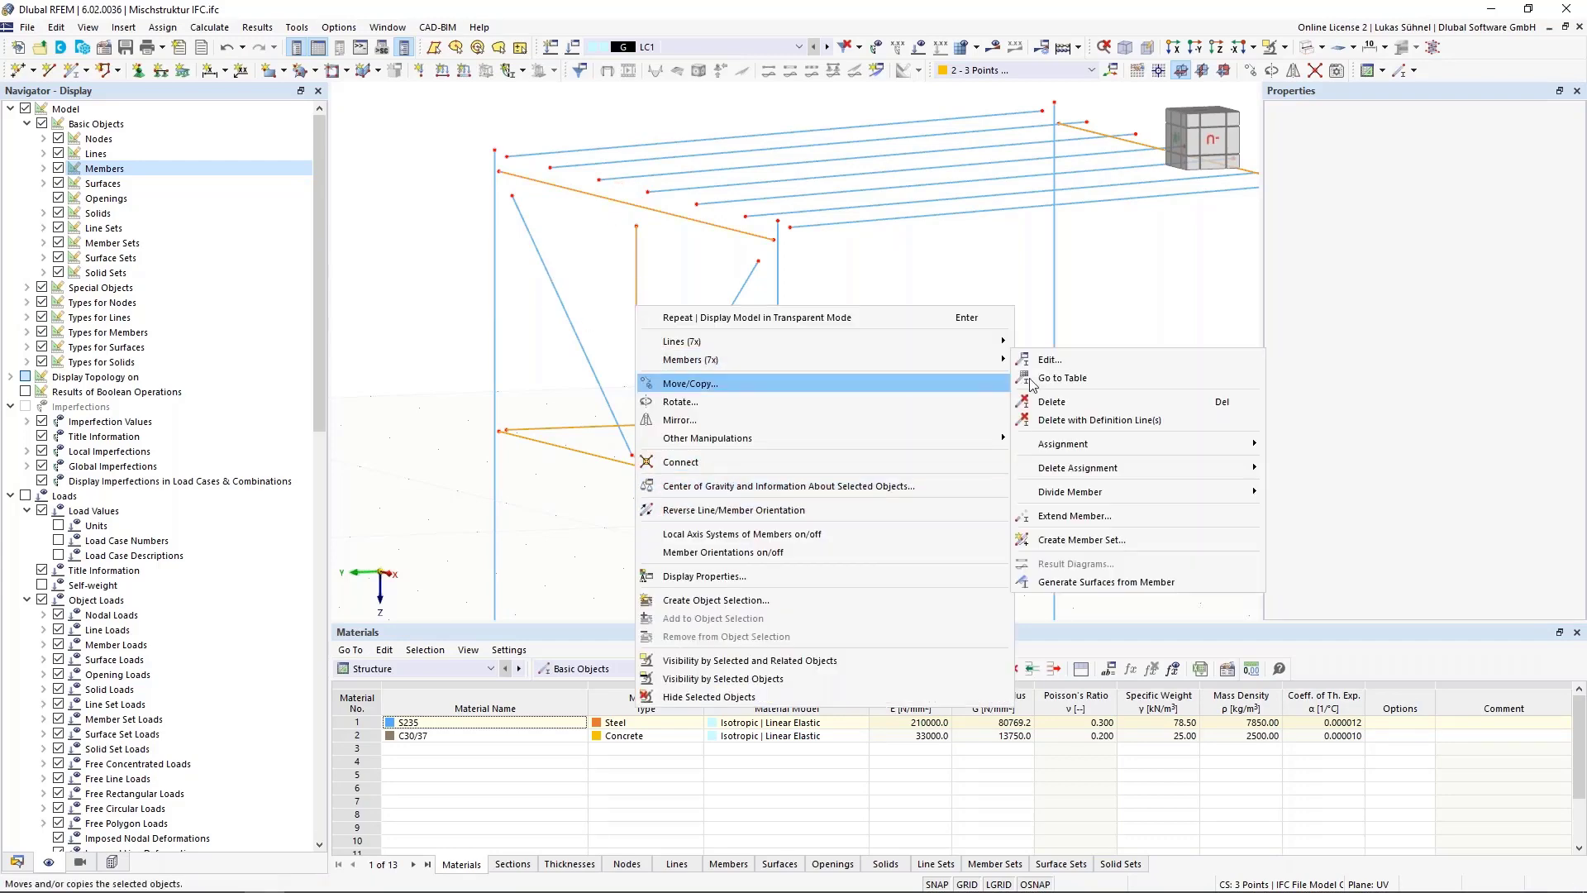
pyautogui.click(1074, 516)
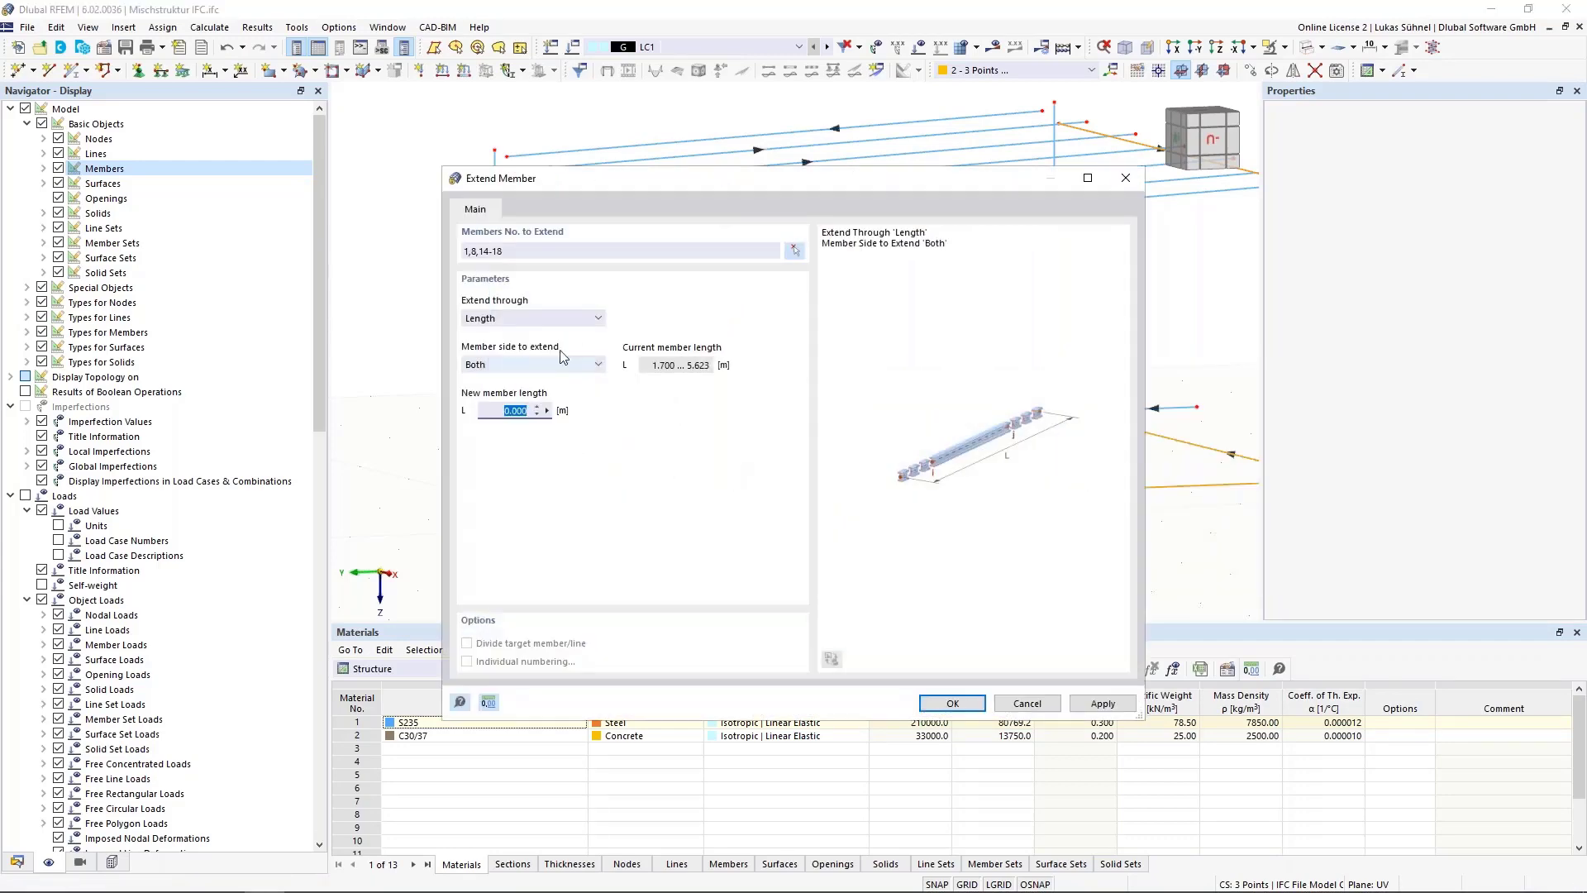
pyautogui.click(546, 320)
pyautogui.click(533, 358)
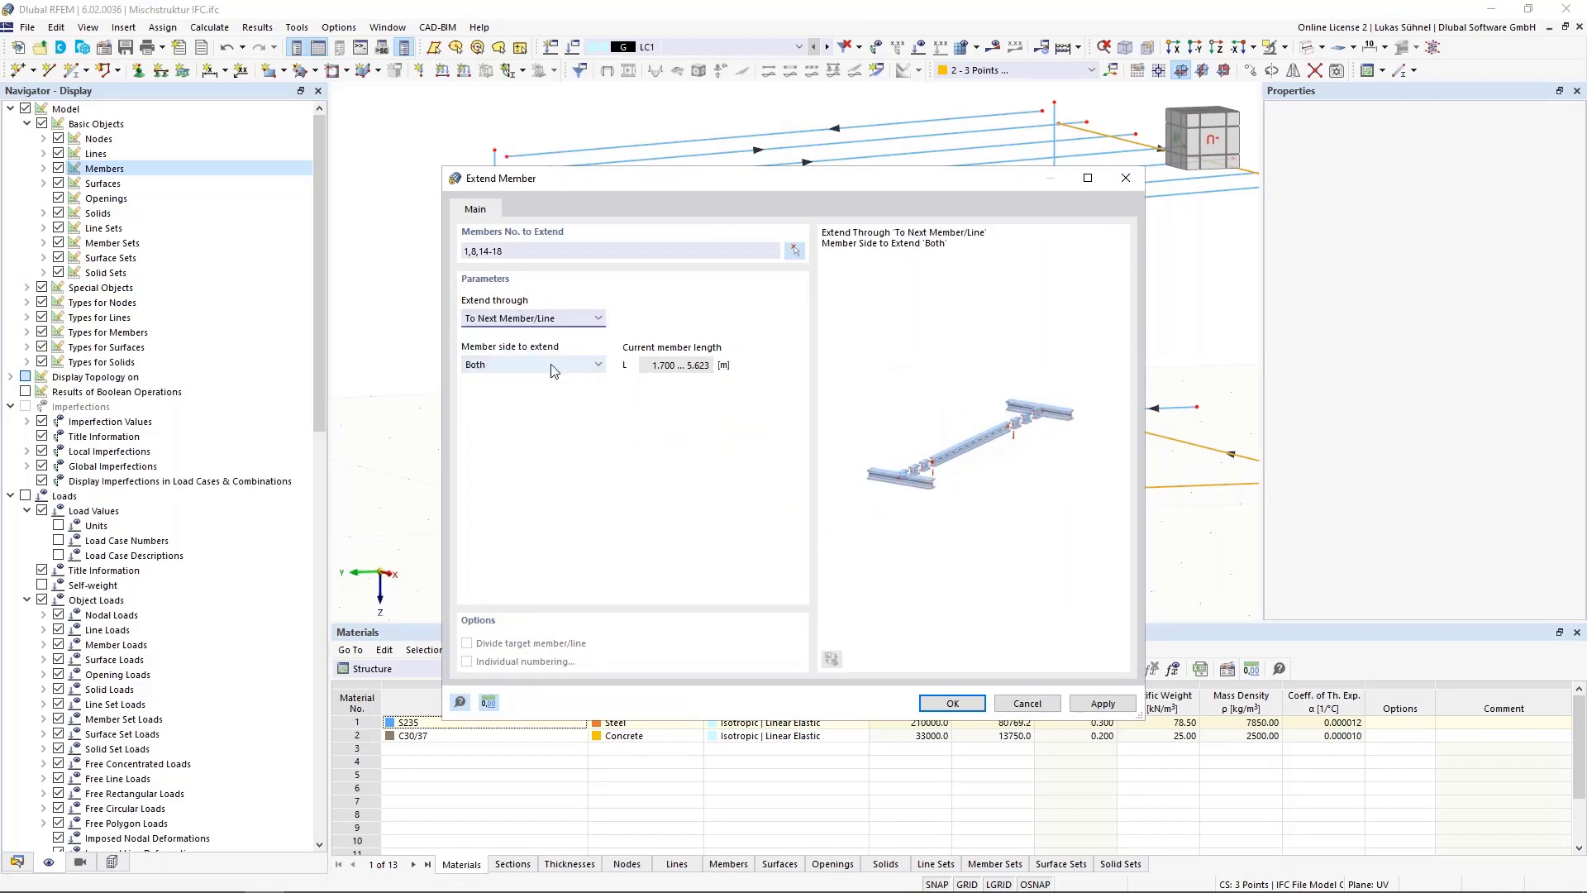
pyautogui.click(962, 704)
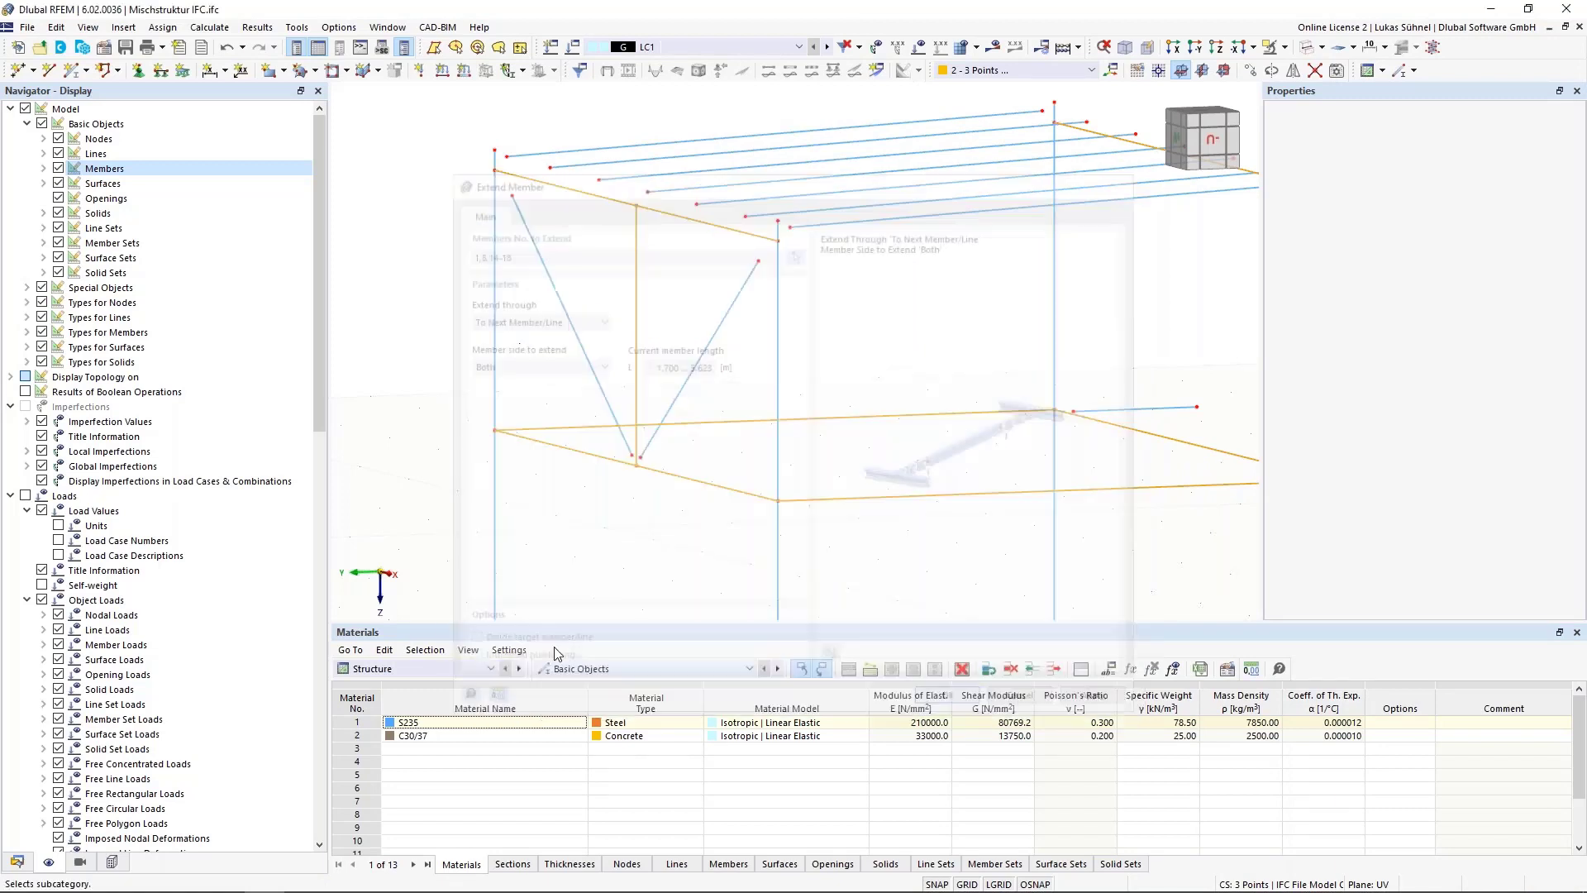
# Extend the two diagonal braces of the end frame to the next member or line on both sides
pyautogui.scroll(5, 496, 455)
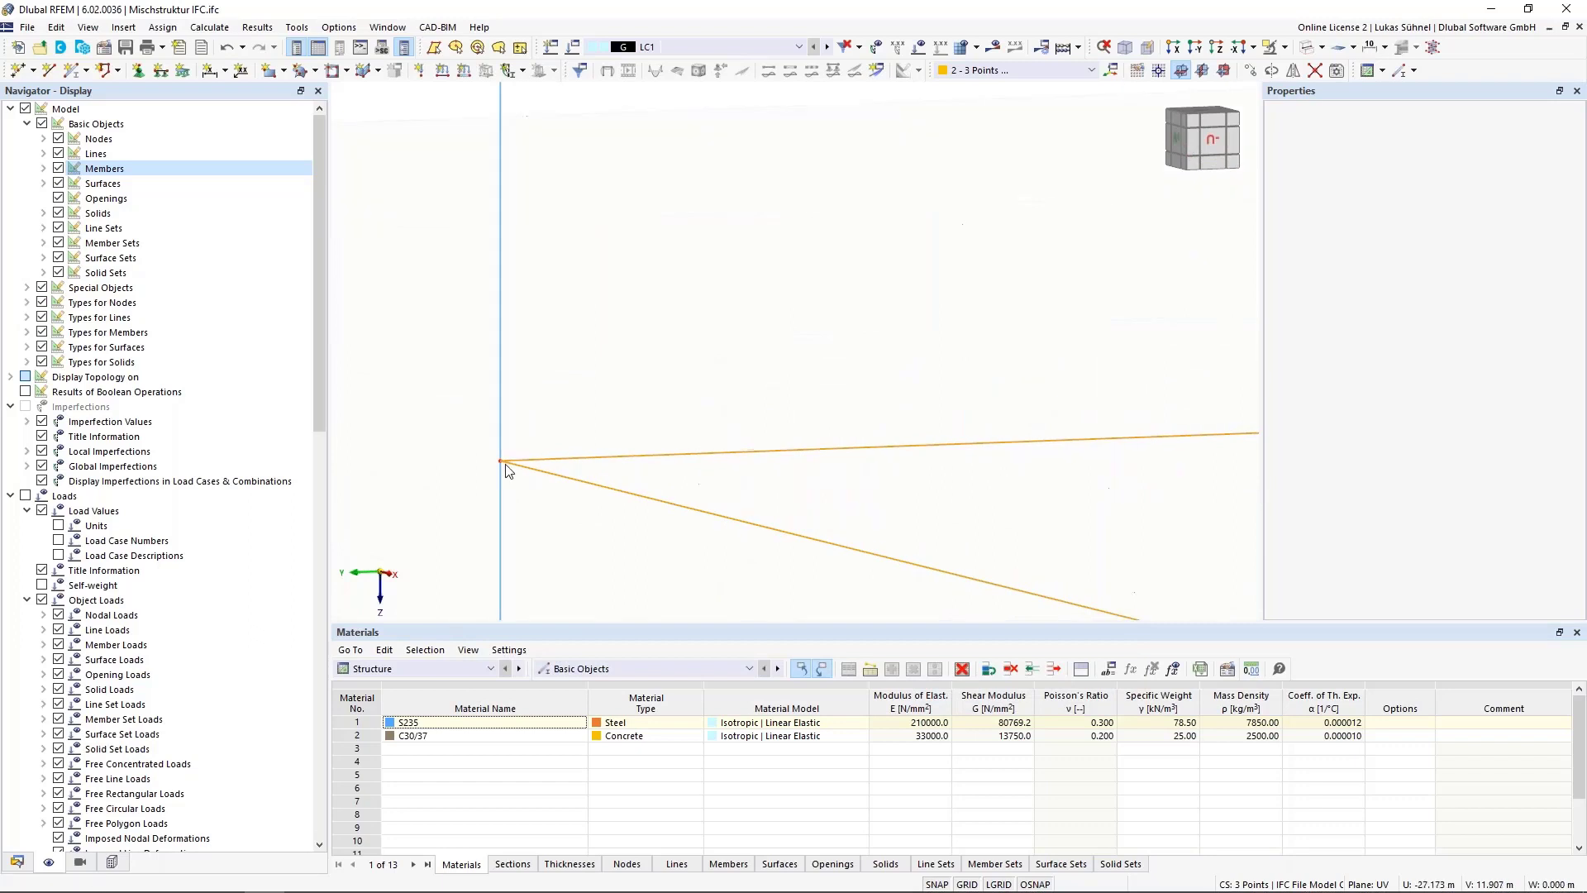
pyautogui.scroll(-3, 496, 460)
pyautogui.scroll(-2, 485, 461)
pyautogui.click(570, 321)
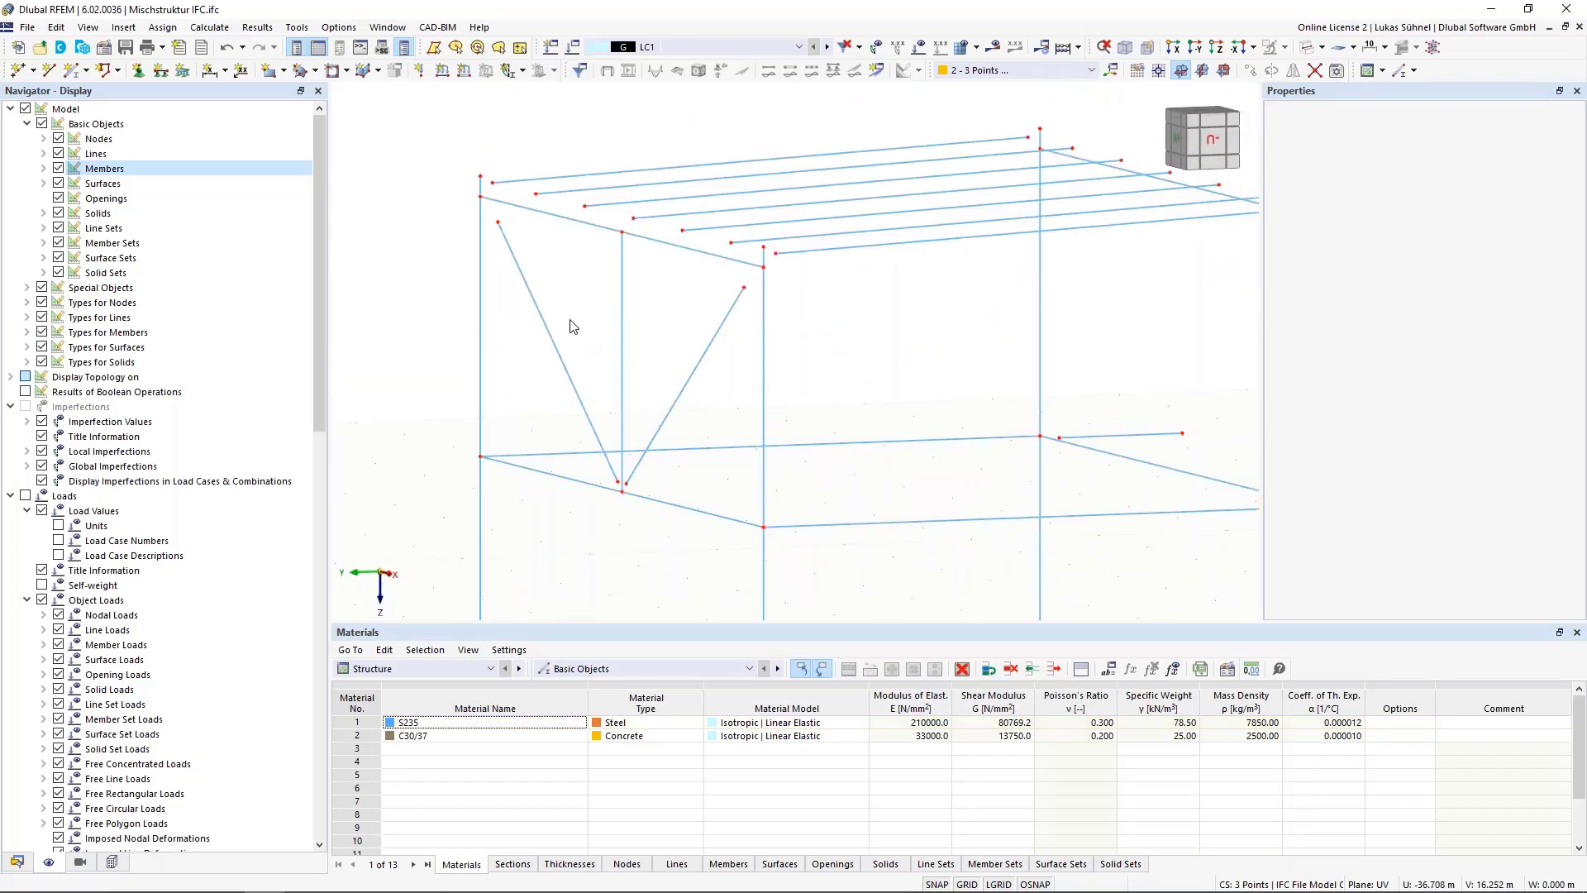
pyautogui.click(693, 378)
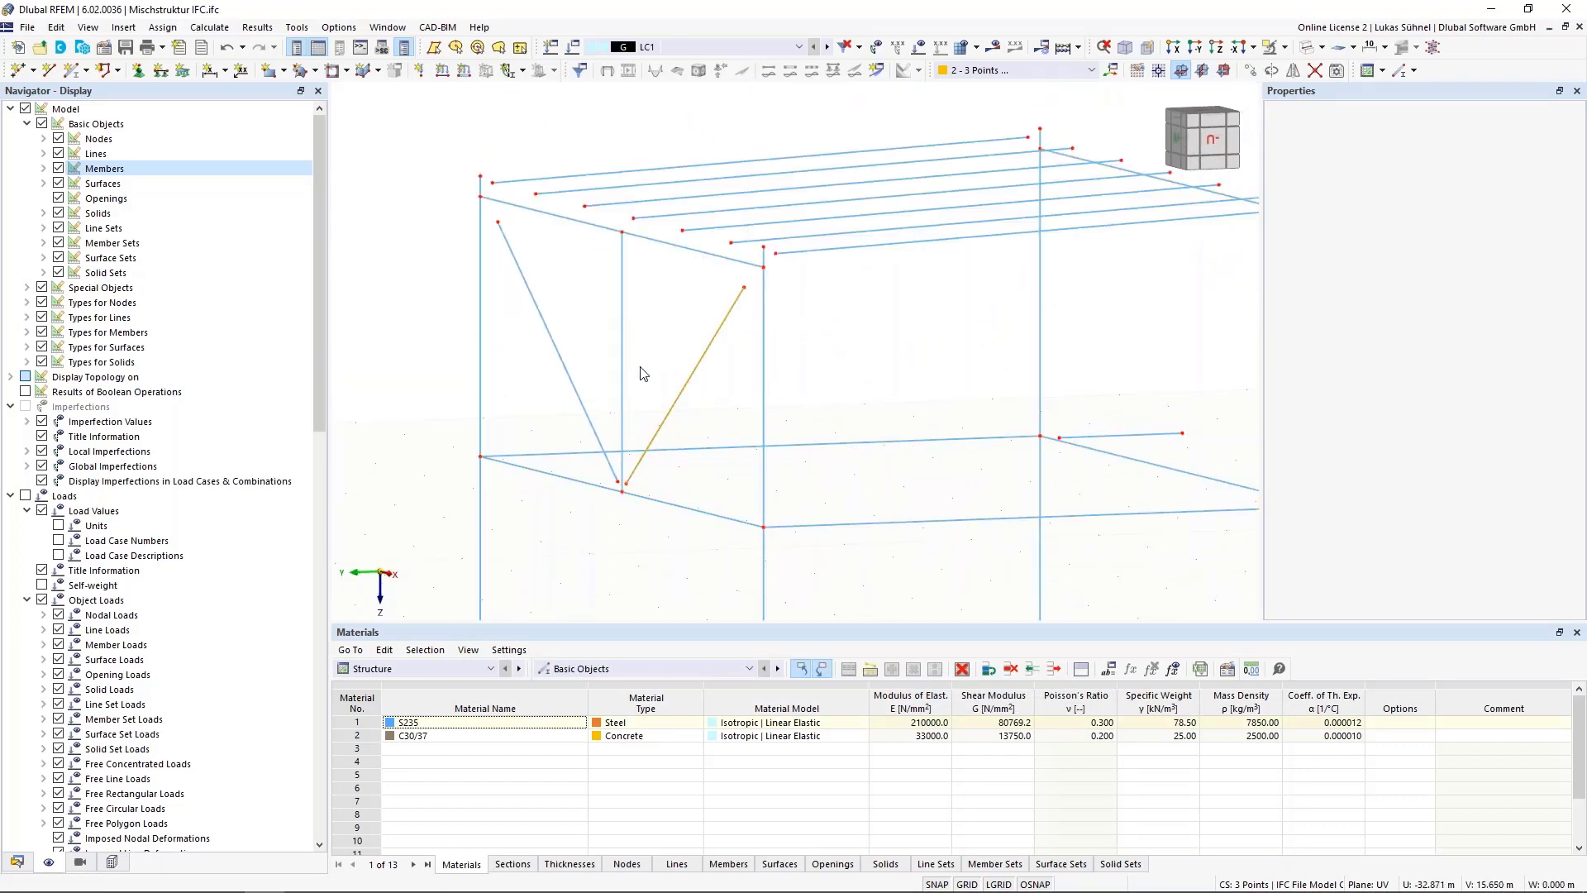
pyautogui.rightClick(561, 357)
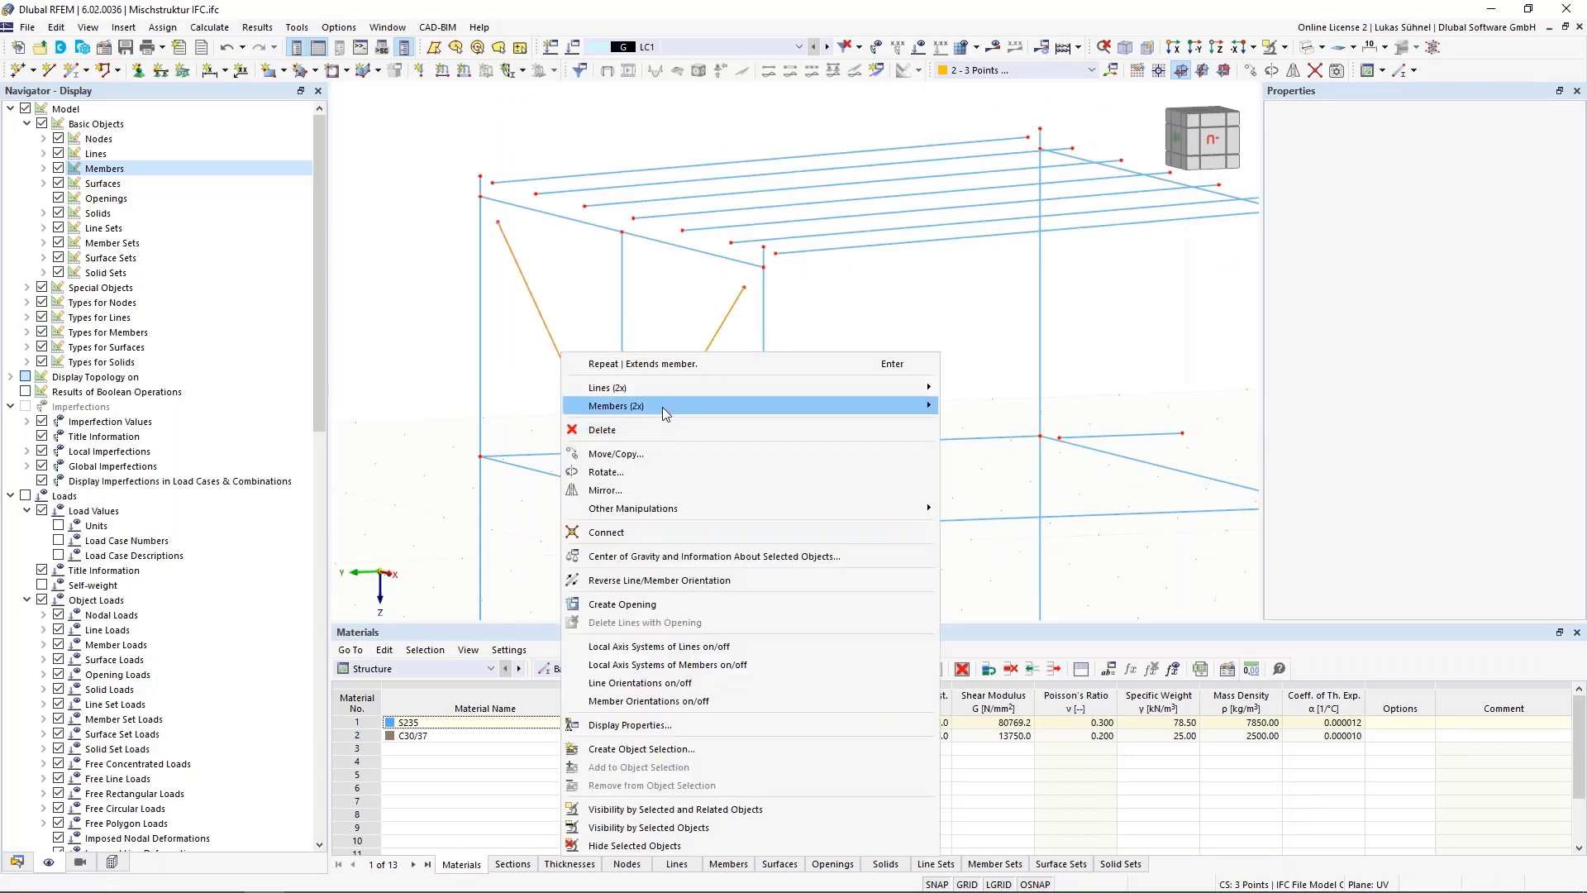
pyautogui.moveTo(666, 406)
pyautogui.click(1003, 561)
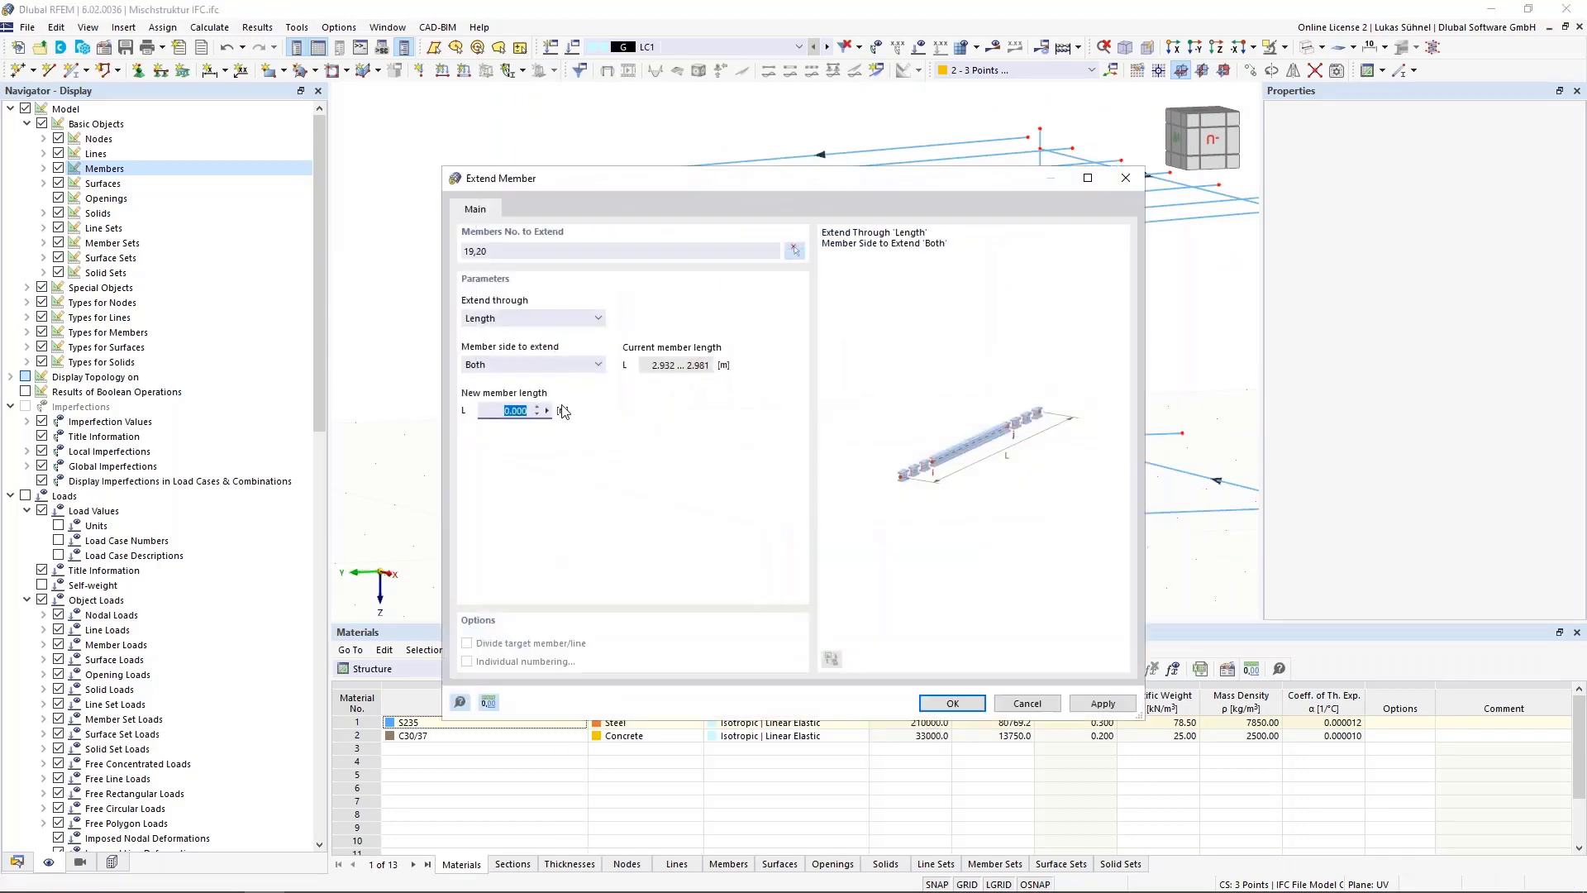
pyautogui.click(537, 318)
pyautogui.click(543, 339)
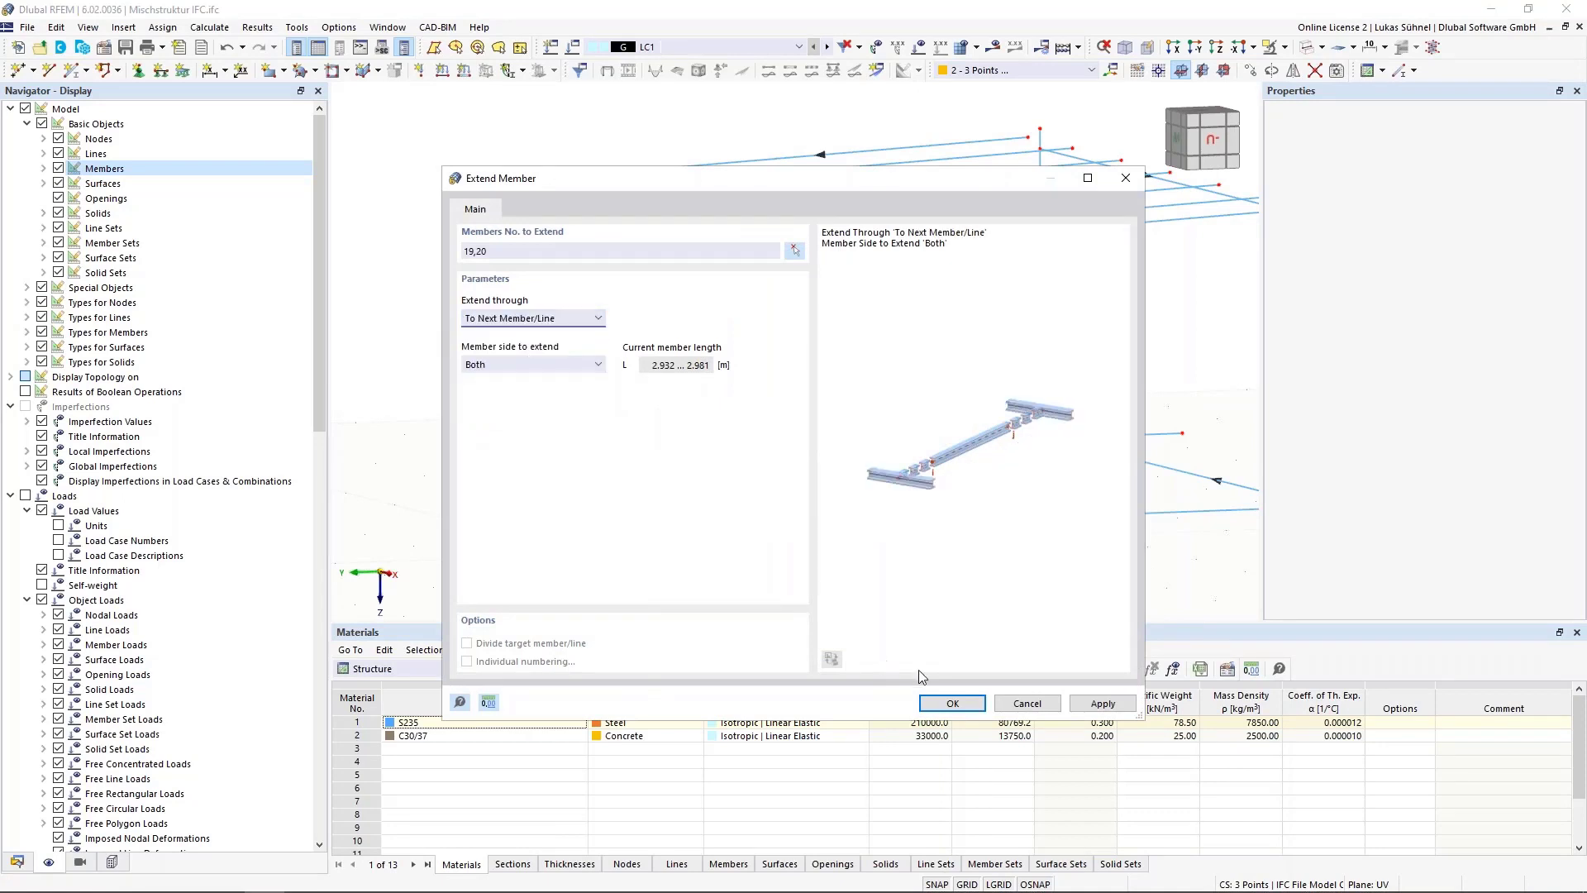
pyautogui.click(953, 703)
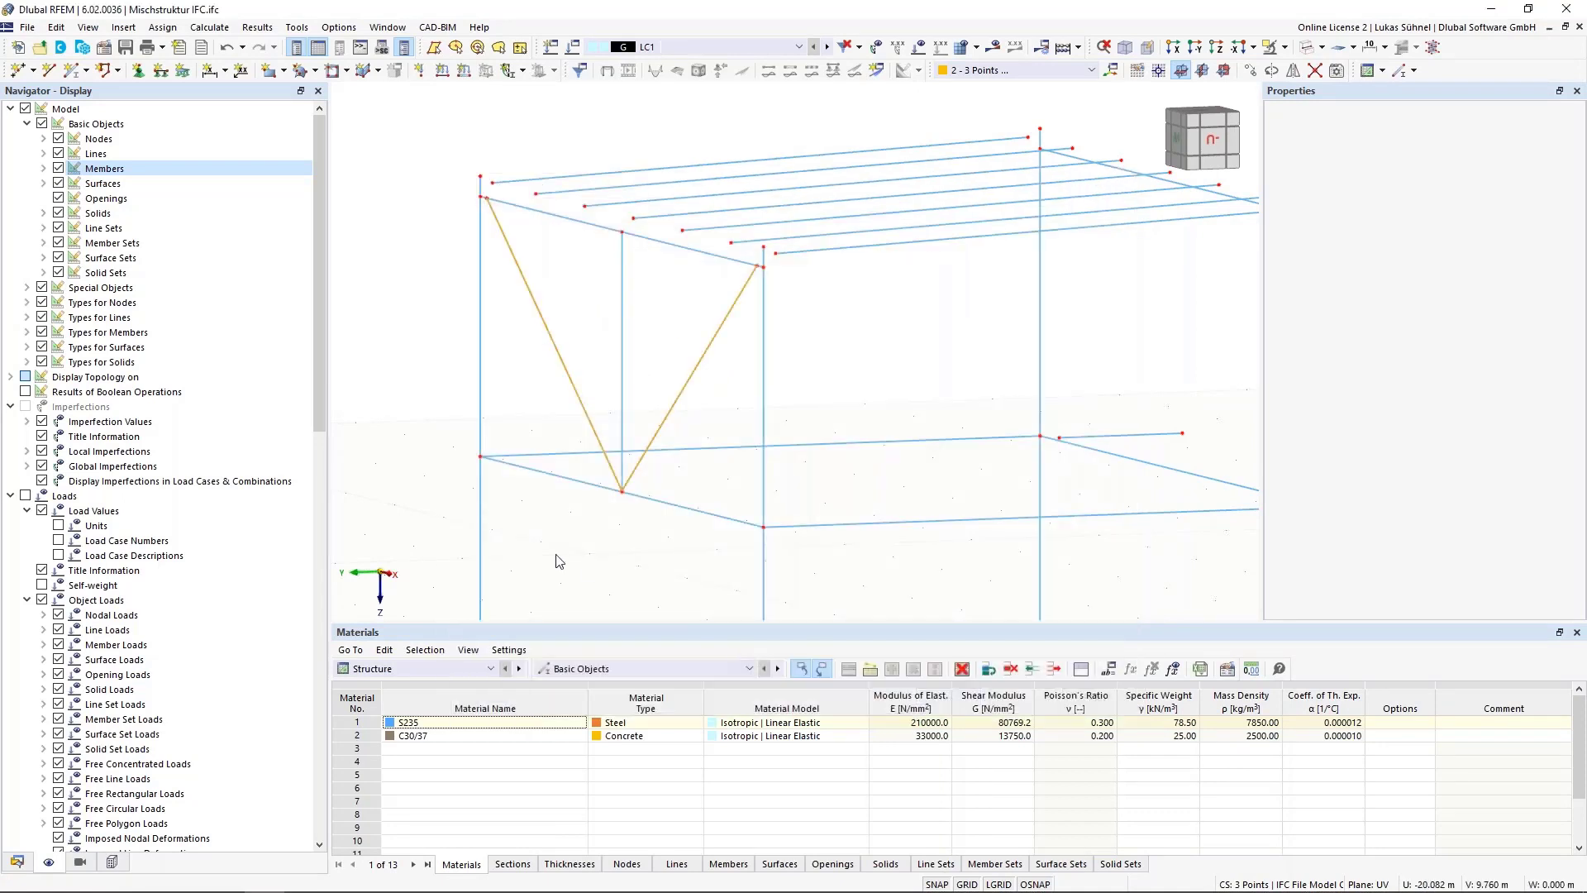
# Select the seven roof purlins in side view and start projecting them onto a plane
pyautogui.scroll(-2, 558, 561)
pyautogui.keyDown('ctrl'); pyautogui.moveTo(839, 416); pyautogui.dragTo(778, 393, button='middle'); pyautogui.keyUp('ctrl')
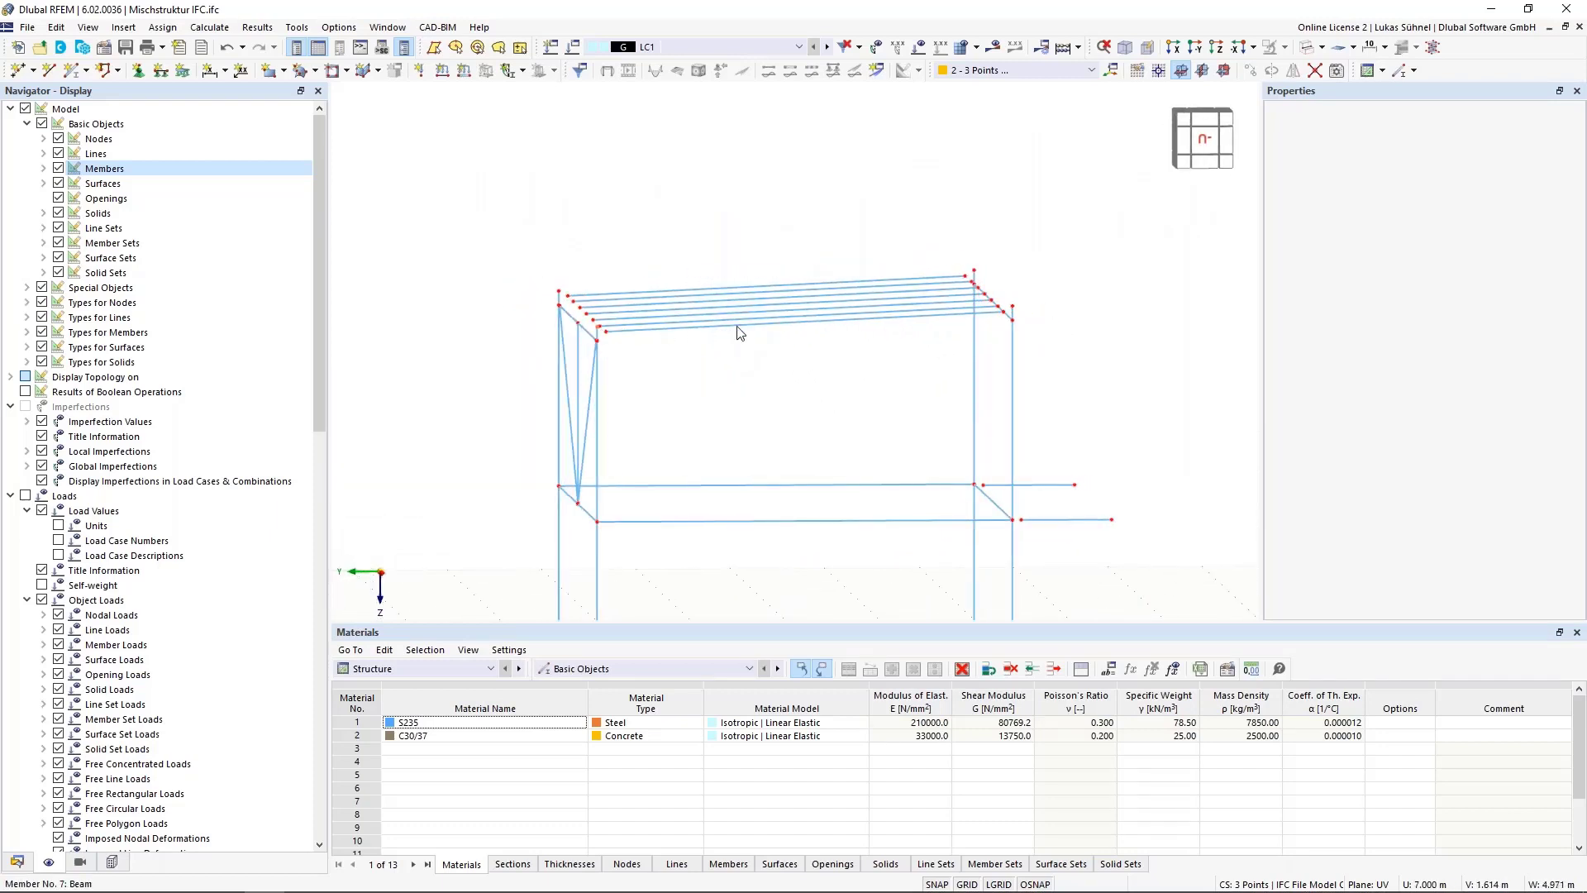
pyautogui.moveTo(742, 402)
pyautogui.mouseDown(button='middle')
pyautogui.moveTo(752, 427)
pyautogui.moveTo(737, 418)
pyautogui.mouseUp(button='middle')
pyautogui.scroll(3, 612, 345)
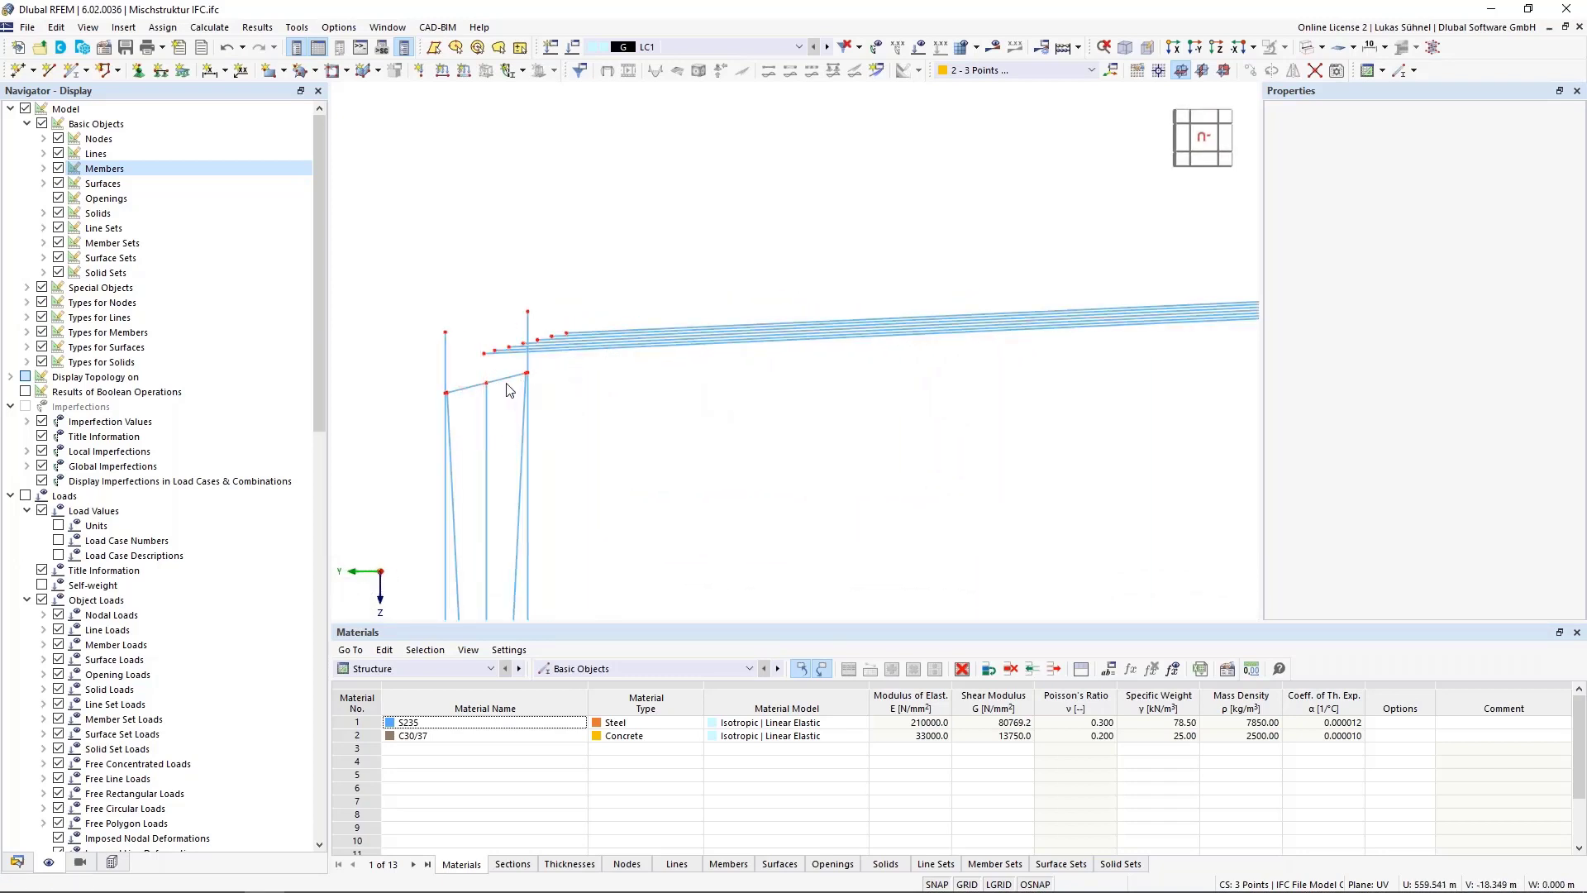
pyautogui.scroll(-1, 638, 430)
pyautogui.scroll(-1, 638, 430)
pyautogui.moveTo(748, 433); pyautogui.dragTo(697, 391, button='middle')
pyautogui.keyDown('ctrl'); pyautogui.moveTo(697, 391); pyautogui.dragTo(716, 413, button='middle'); pyautogui.keyUp('ctrl')
pyautogui.scroll(-2, 716, 412)
pyautogui.moveTo(872, 447); pyautogui.dragTo(797, 357)
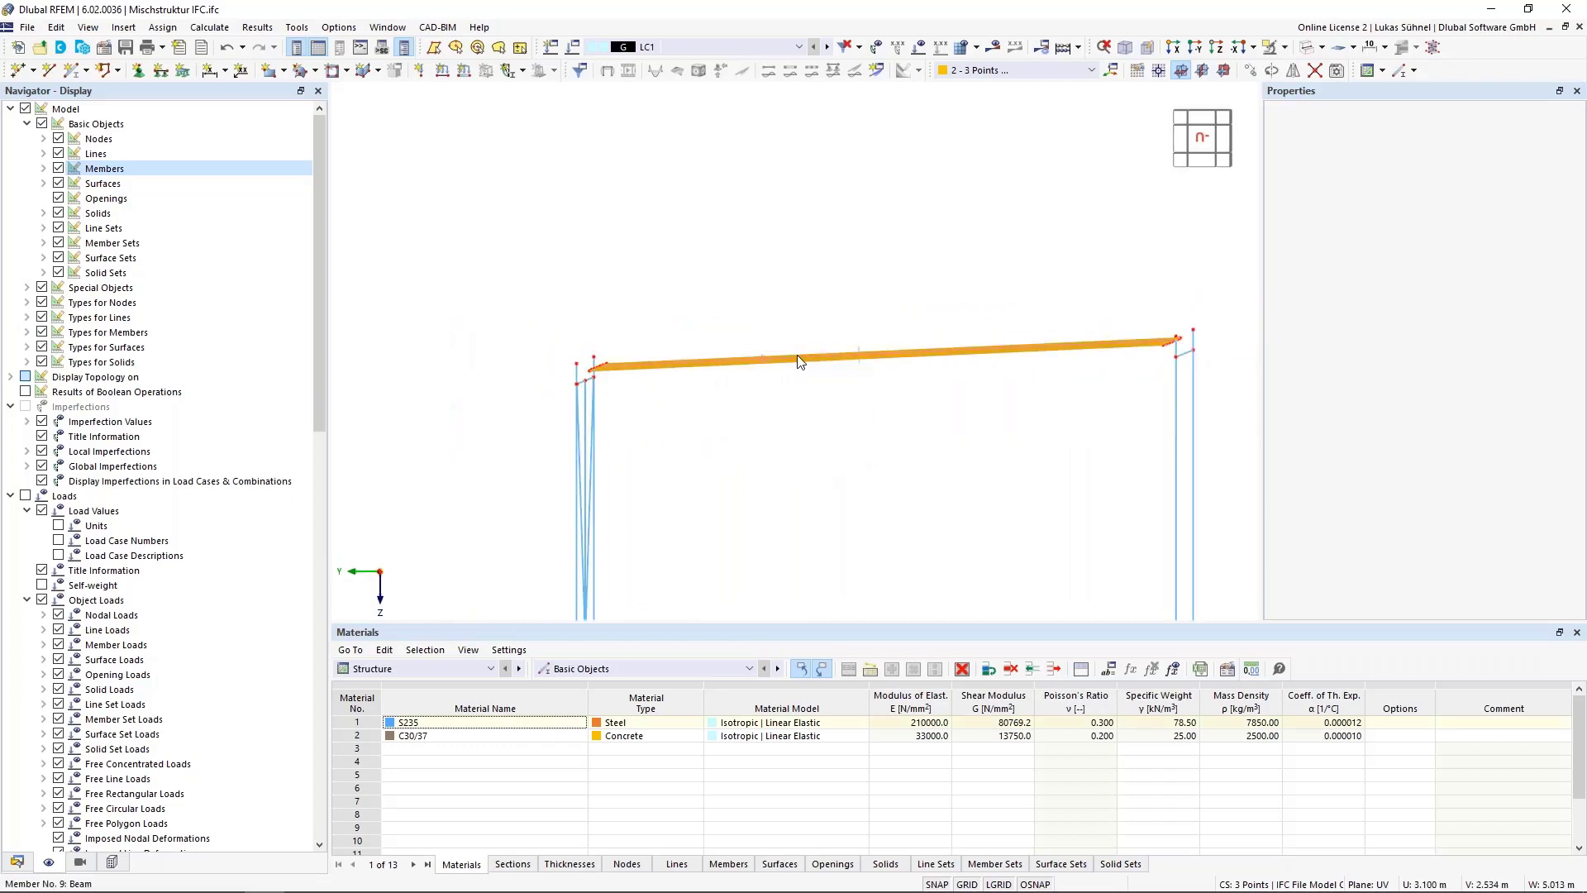
pyautogui.rightClick(799, 362)
pyautogui.moveTo(909, 510)
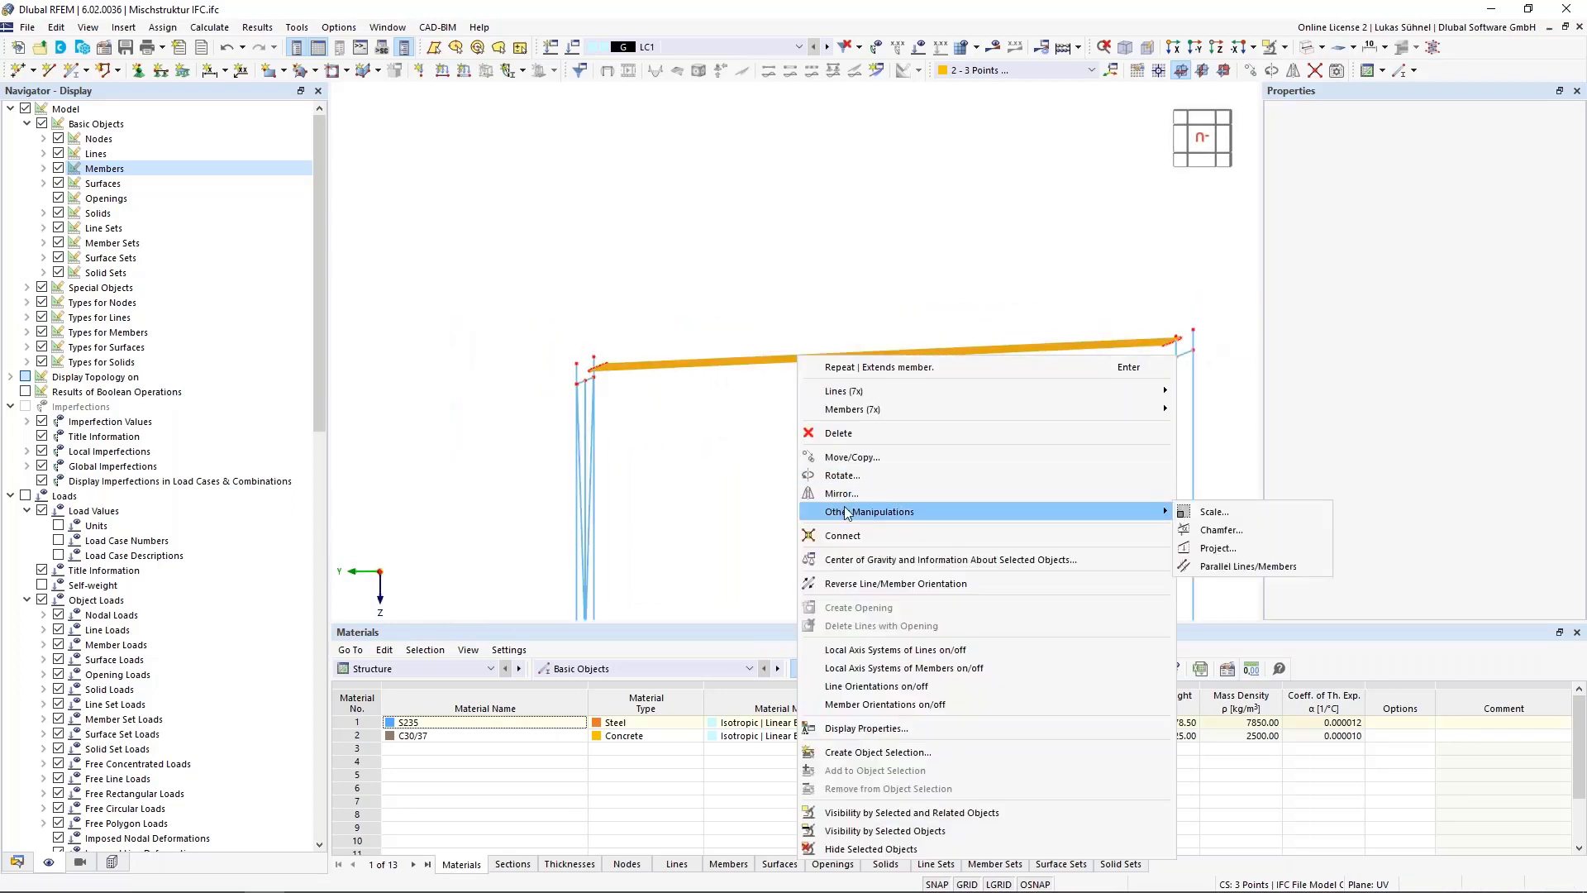
pyautogui.click(1215, 548)
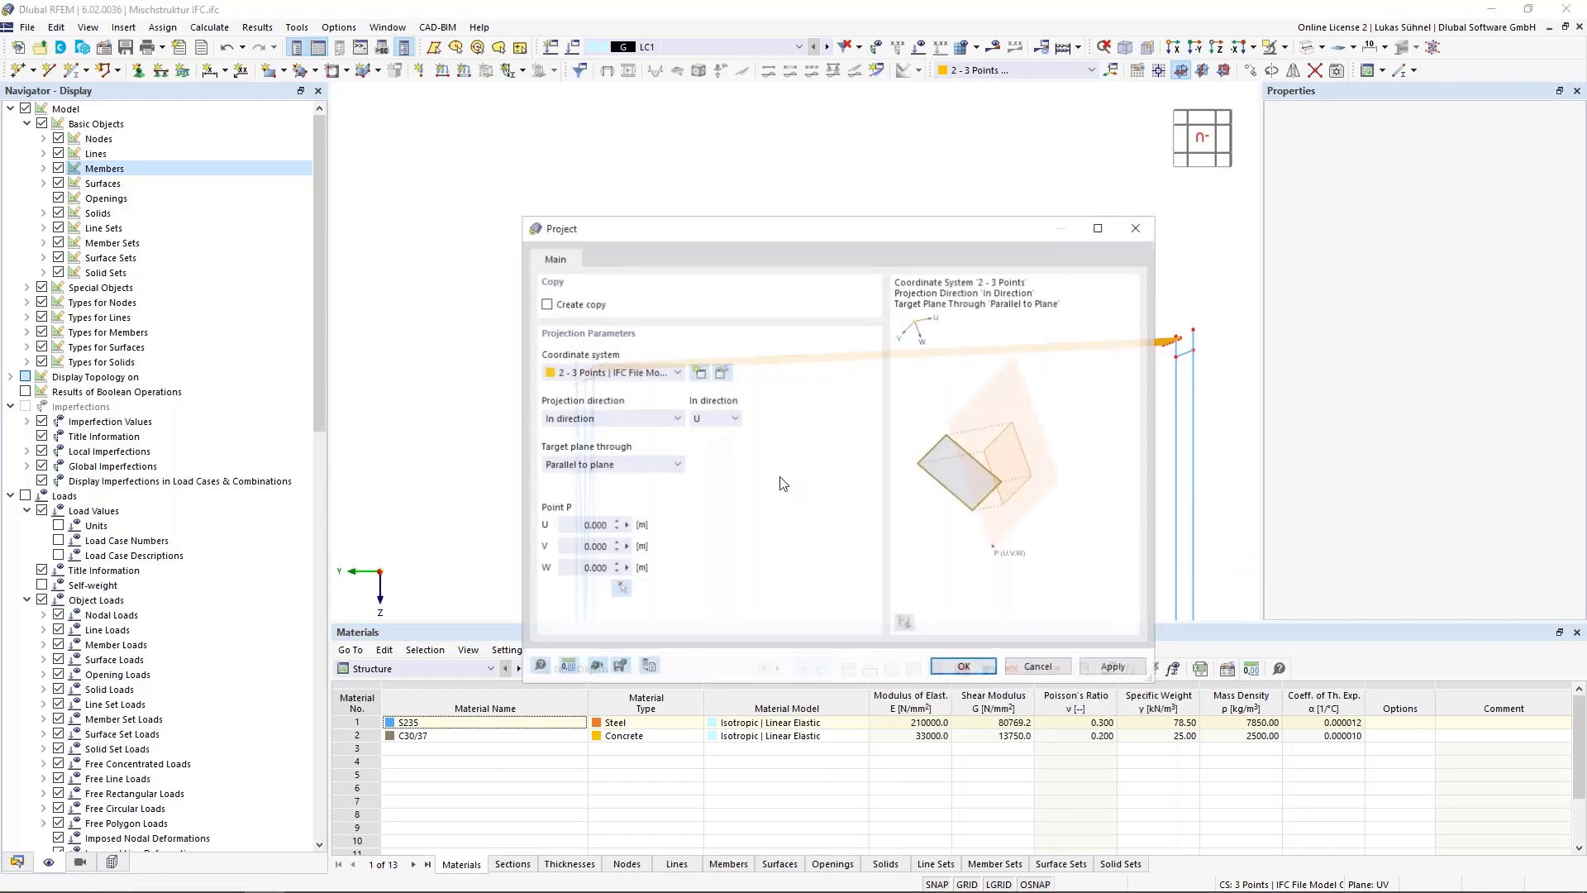
# Define and activate a three-point coordinate system through the edge girders' end nodes: origin (1.200, -1.000, -4.850), then (7.000, -1.000, -4.850) and (7.000, -5.400, -5.050)
pyautogui.click(700, 373)
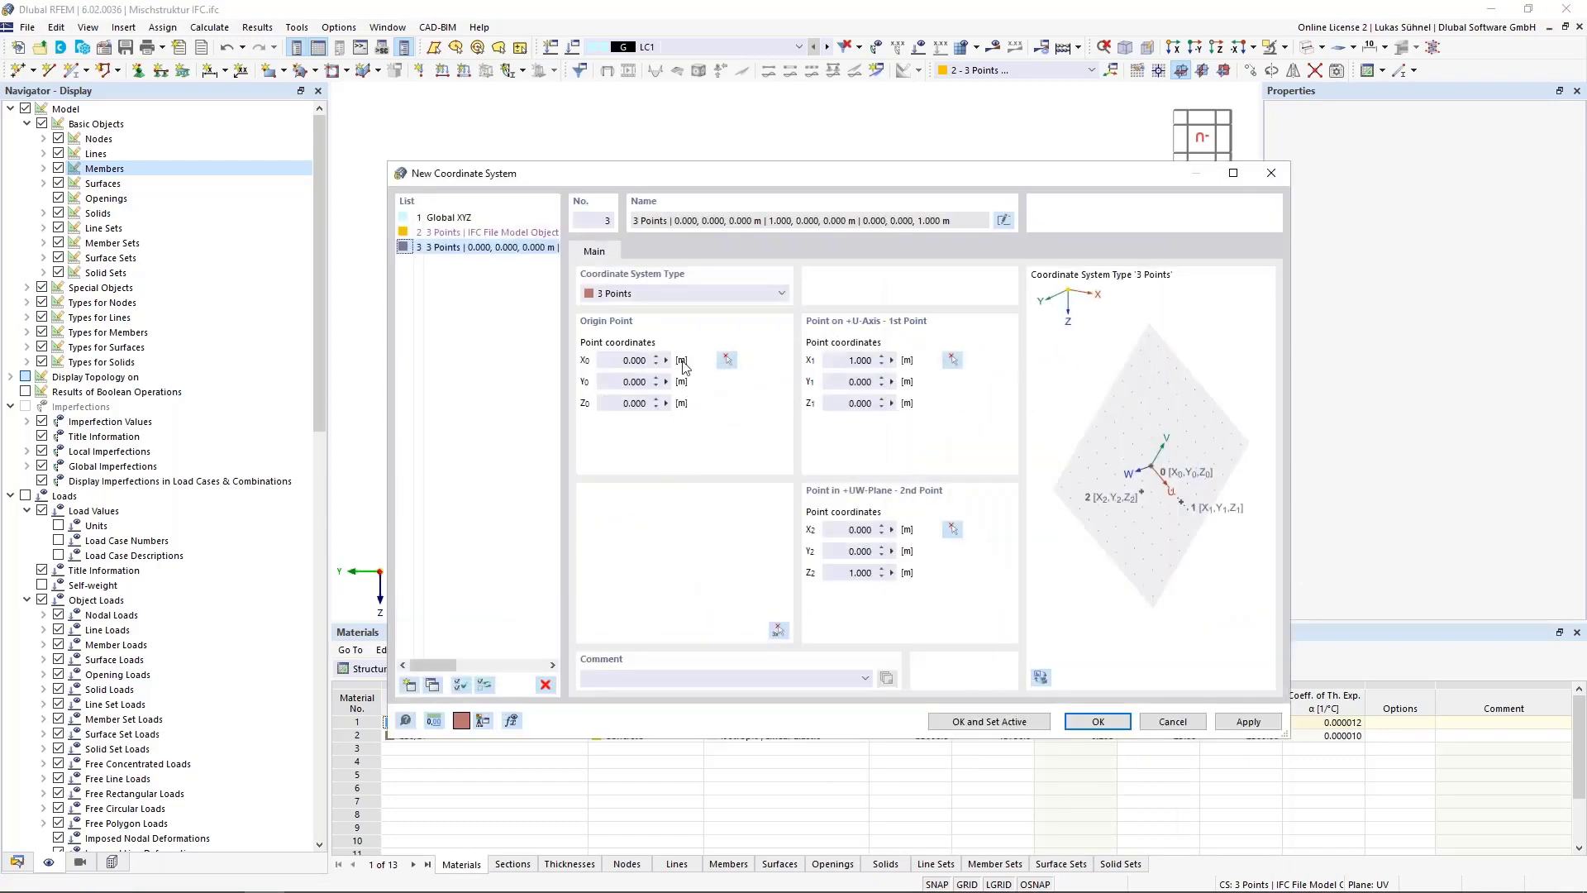
pyautogui.click(779, 630)
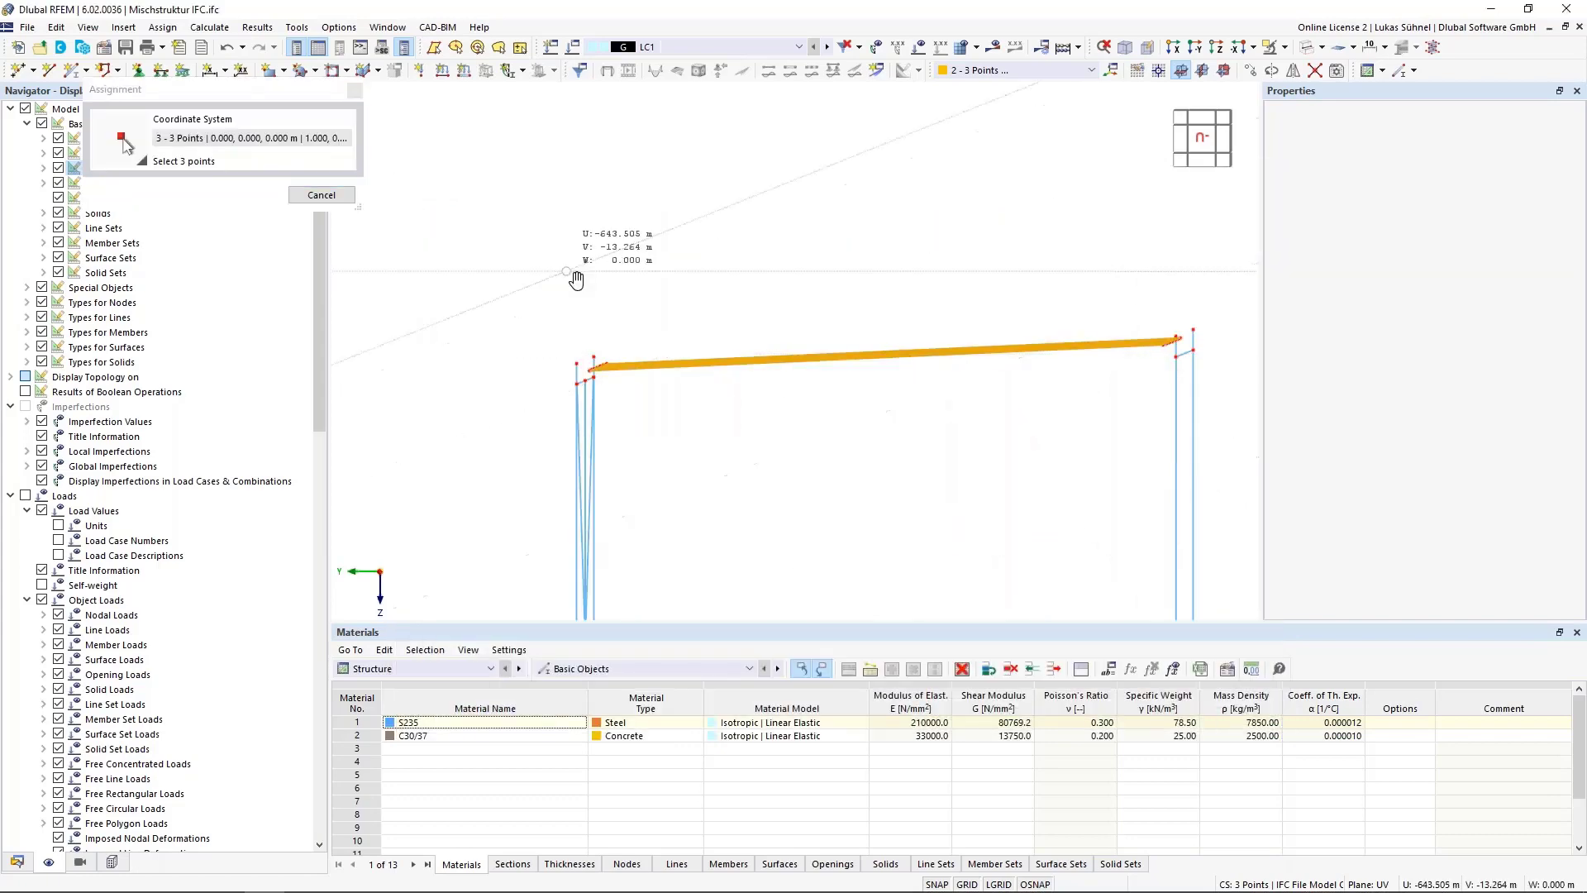
pyautogui.keyDown('ctrl'); pyautogui.moveTo(619, 307); pyautogui.dragTo(633, 304, button='middle'); pyautogui.keyUp('ctrl')
pyautogui.scroll(4, 521, 348)
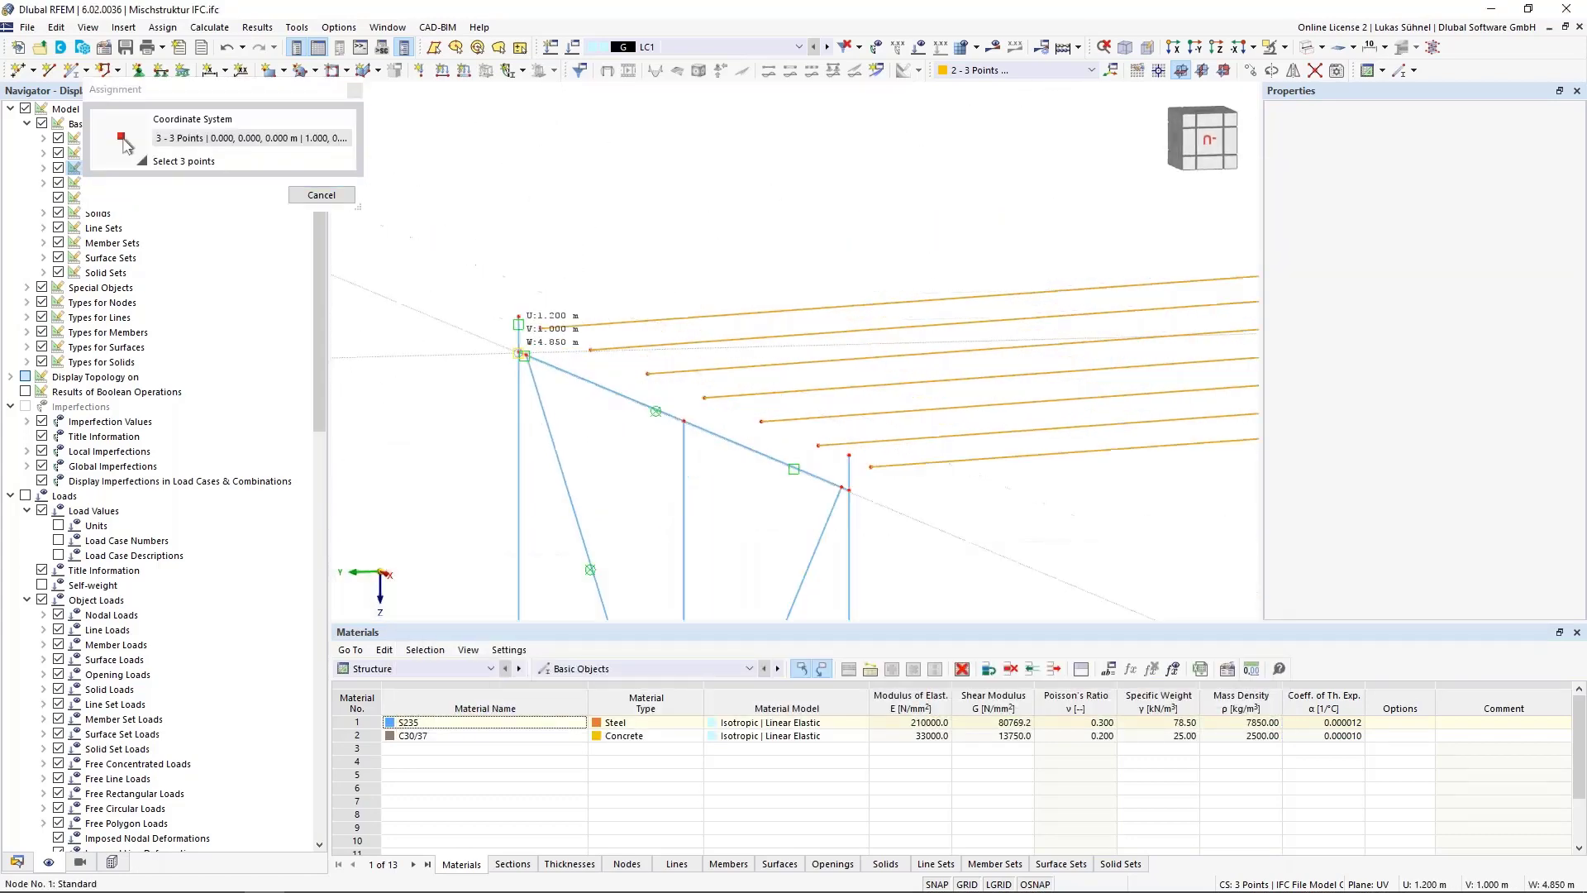
pyautogui.click(521, 342)
pyautogui.scroll(-3, 409, 289)
pyautogui.scroll(3, 680, 404)
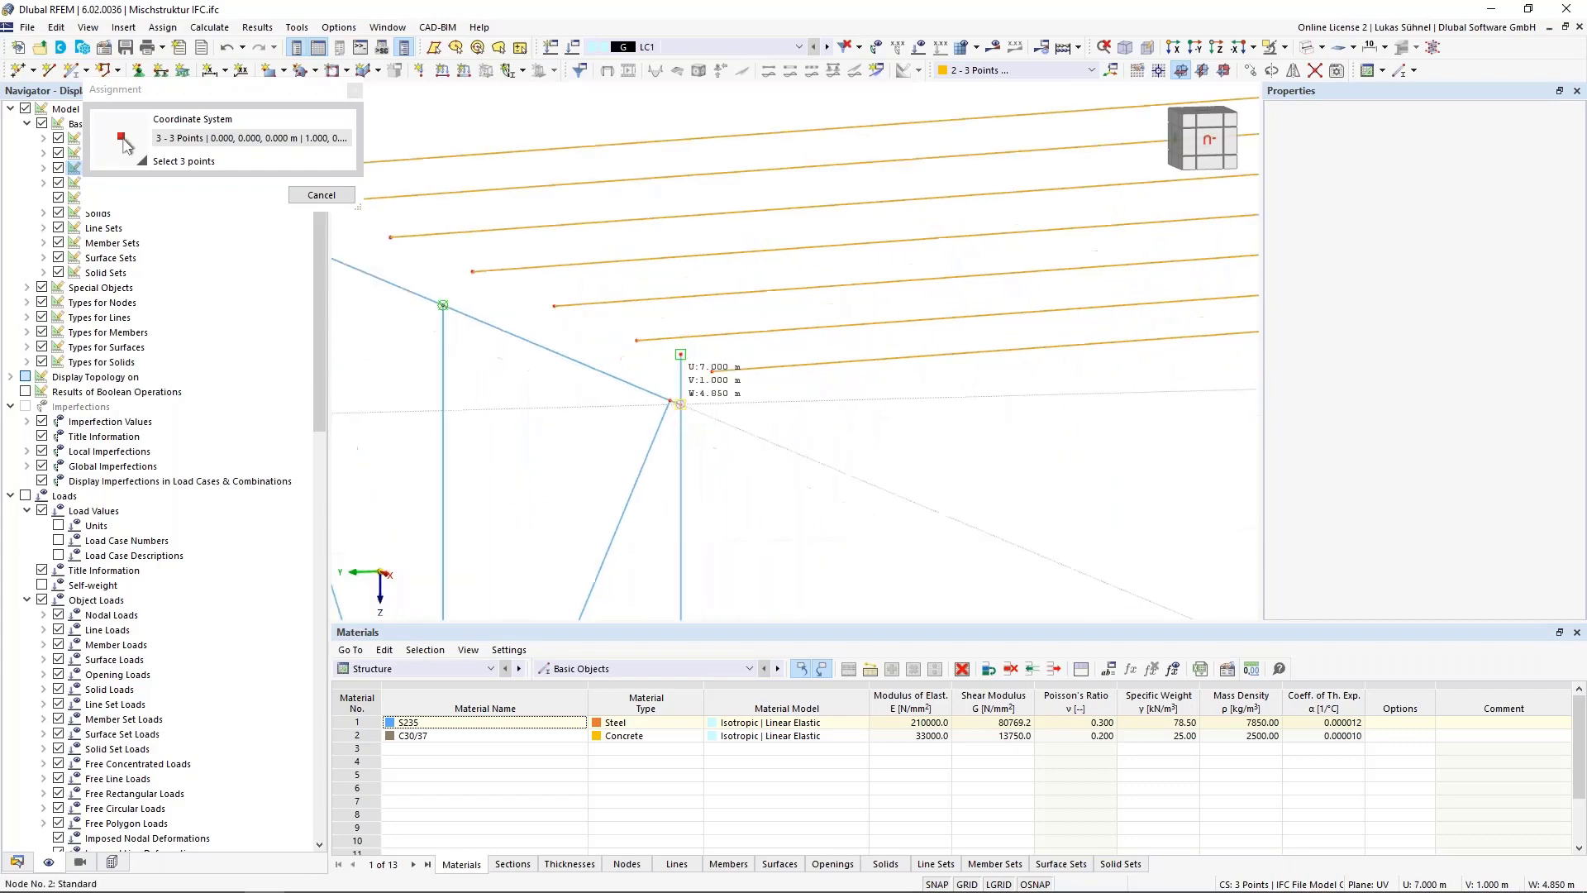
pyautogui.click(681, 404)
pyautogui.scroll(-3, 680, 404)
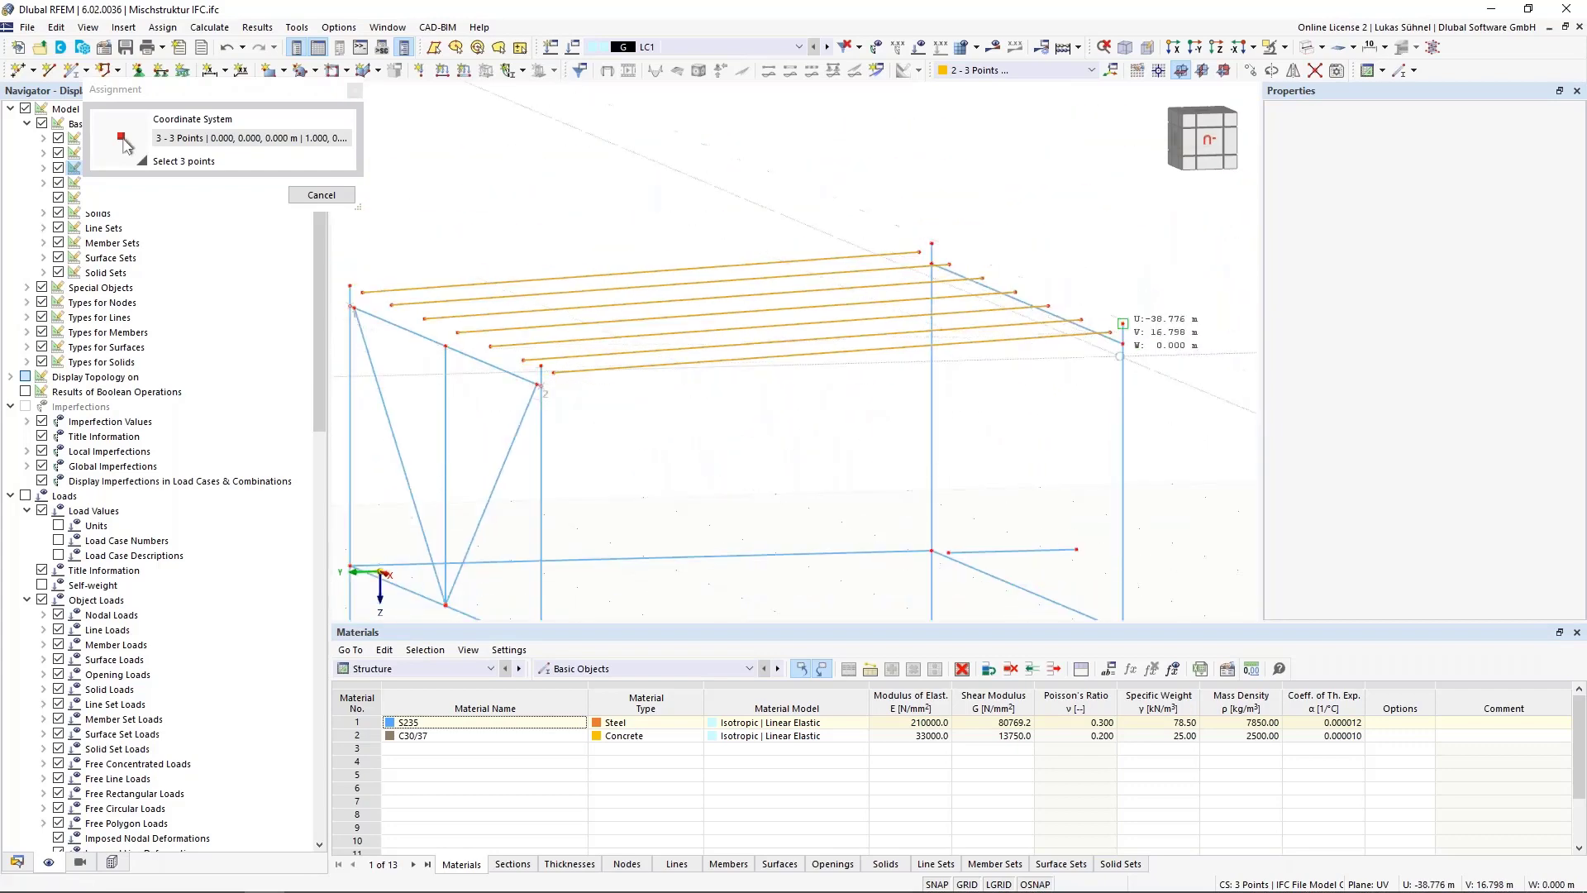
pyautogui.click(1122, 343)
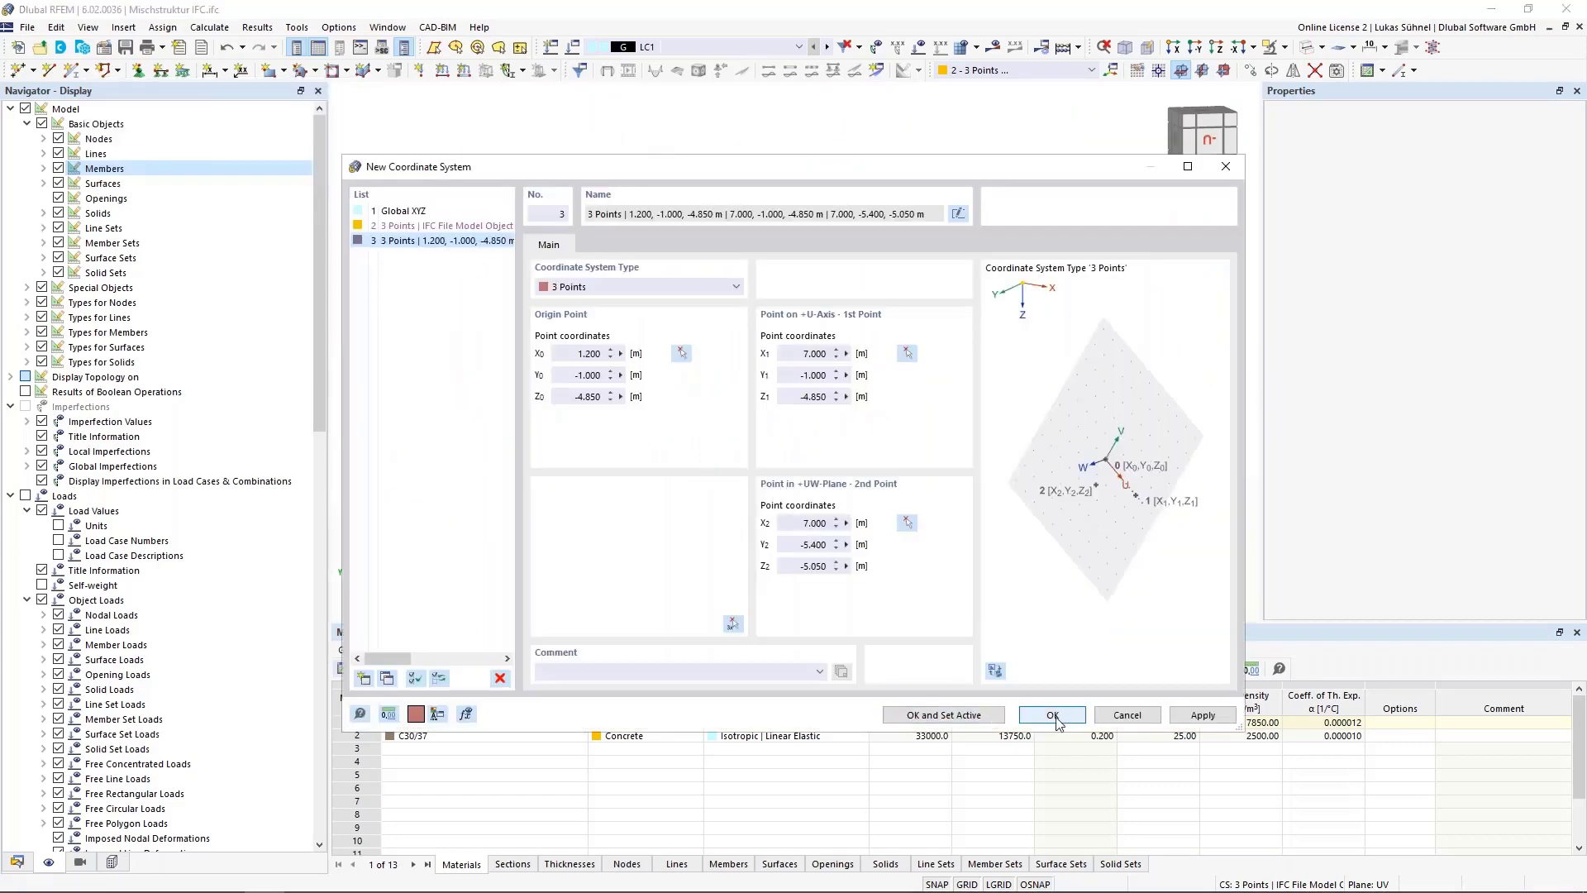
pyautogui.click(944, 714)
# Project the seven purlins in direction V onto the plane parallel to the three-point system through the edge girder's node at U 5.800, V 0.000, W 0.000
pyautogui.click(686, 411)
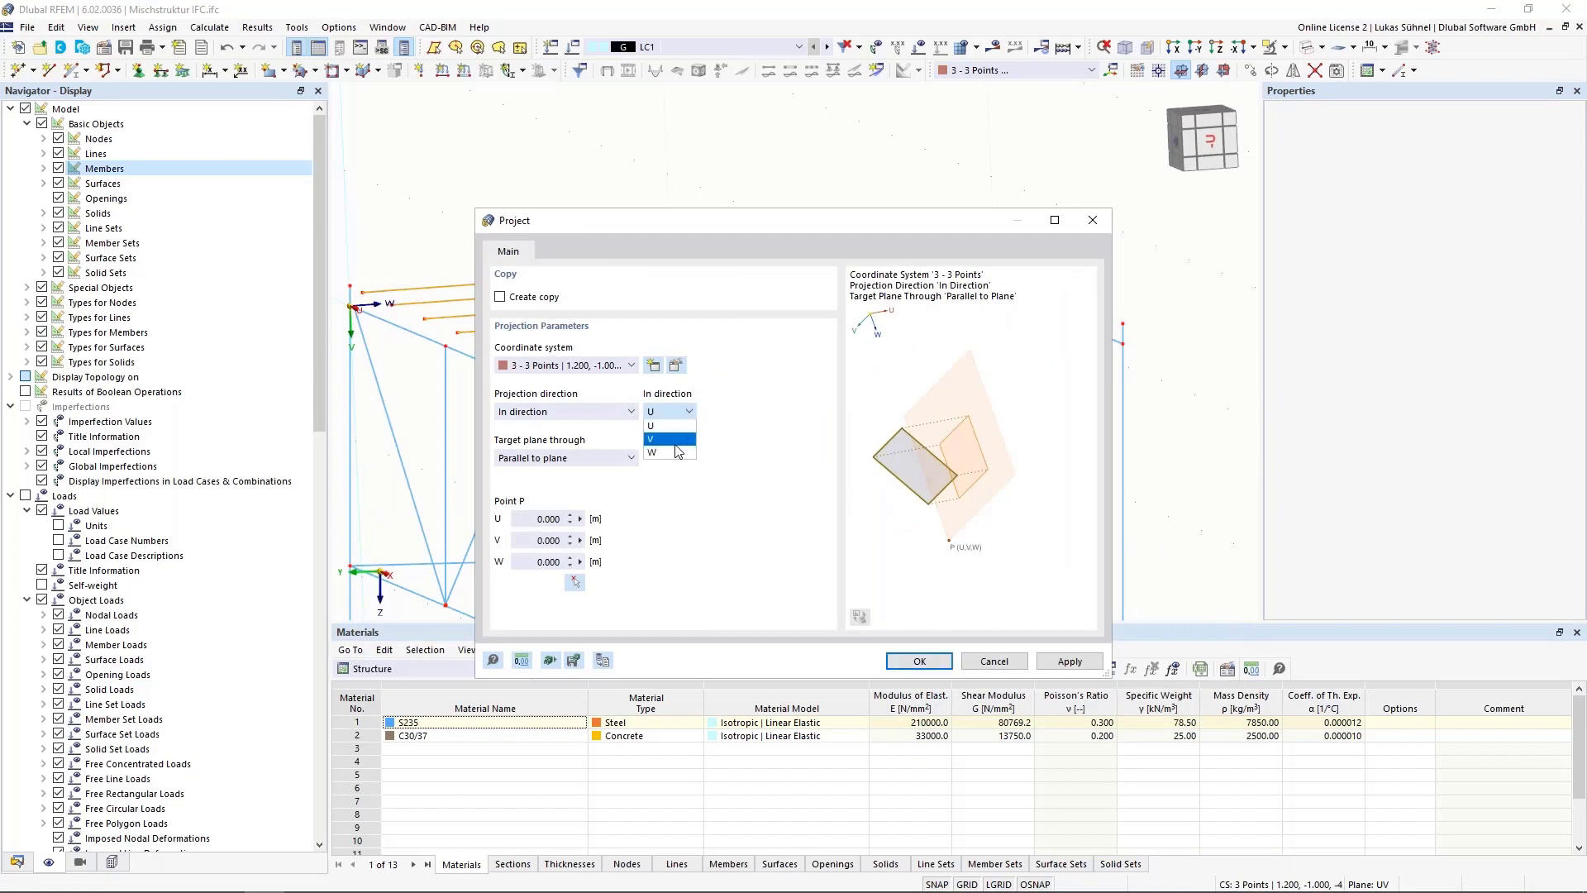
pyautogui.click(663, 439)
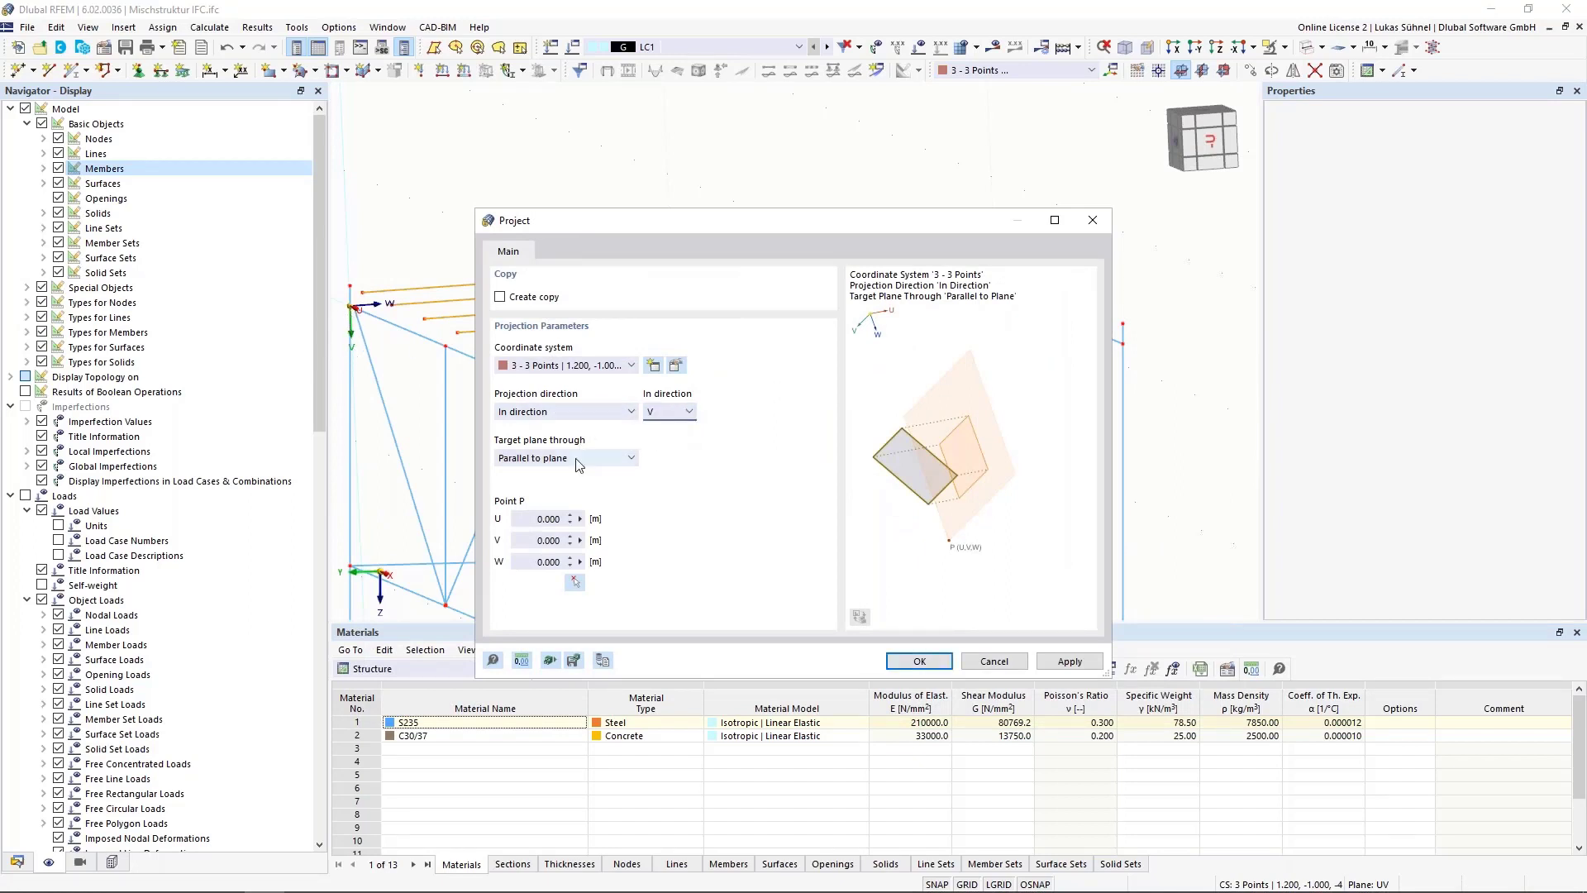
pyautogui.click(574, 582)
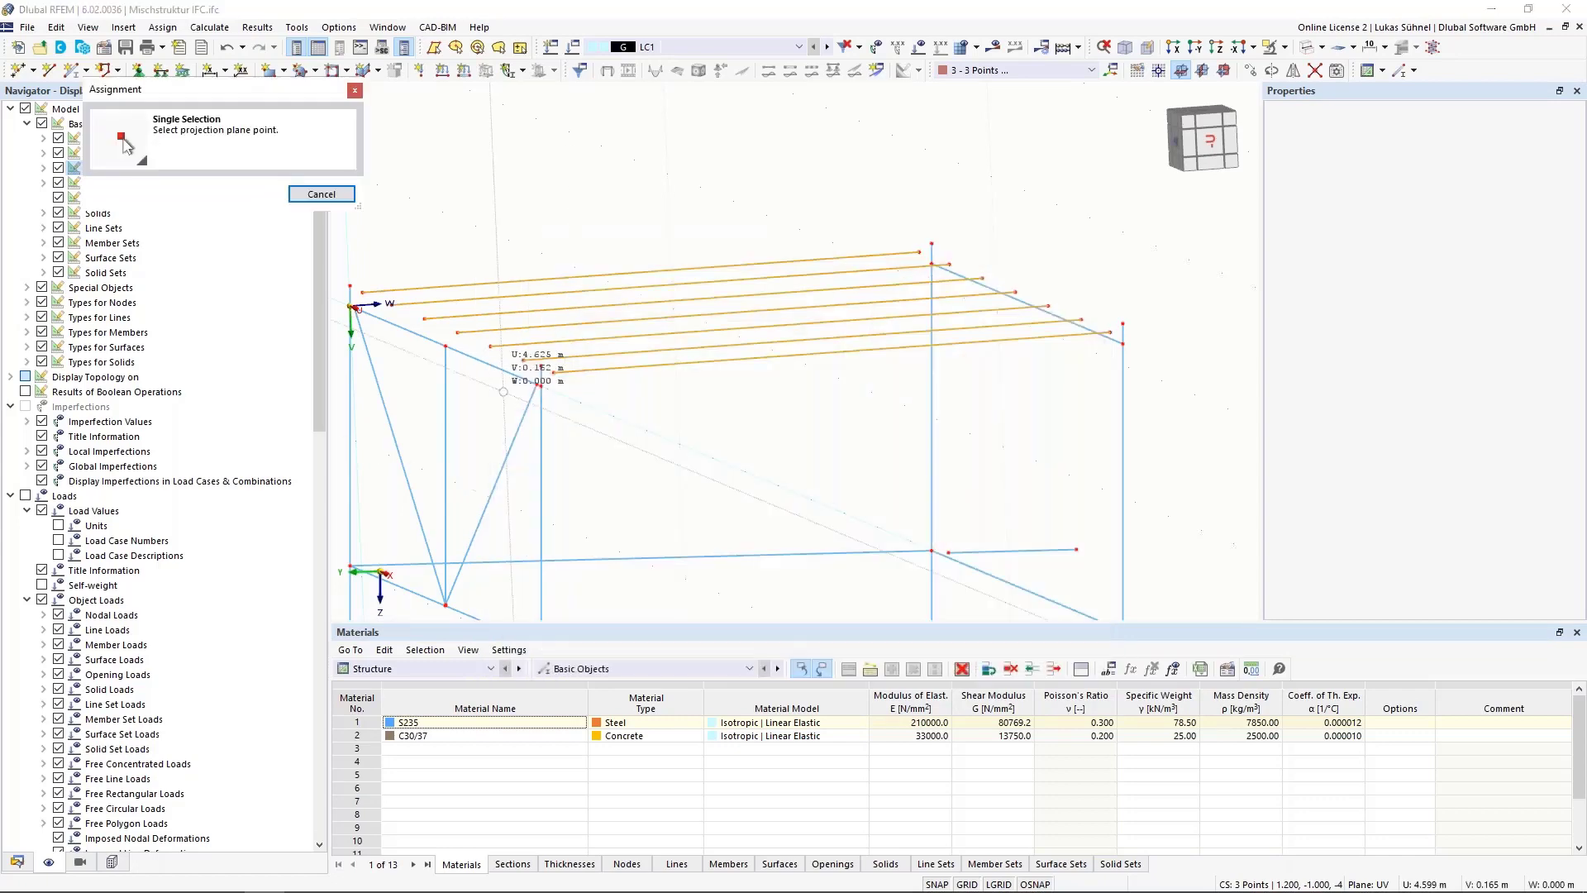
pyautogui.scroll(3, 550, 390)
pyautogui.click(537, 342)
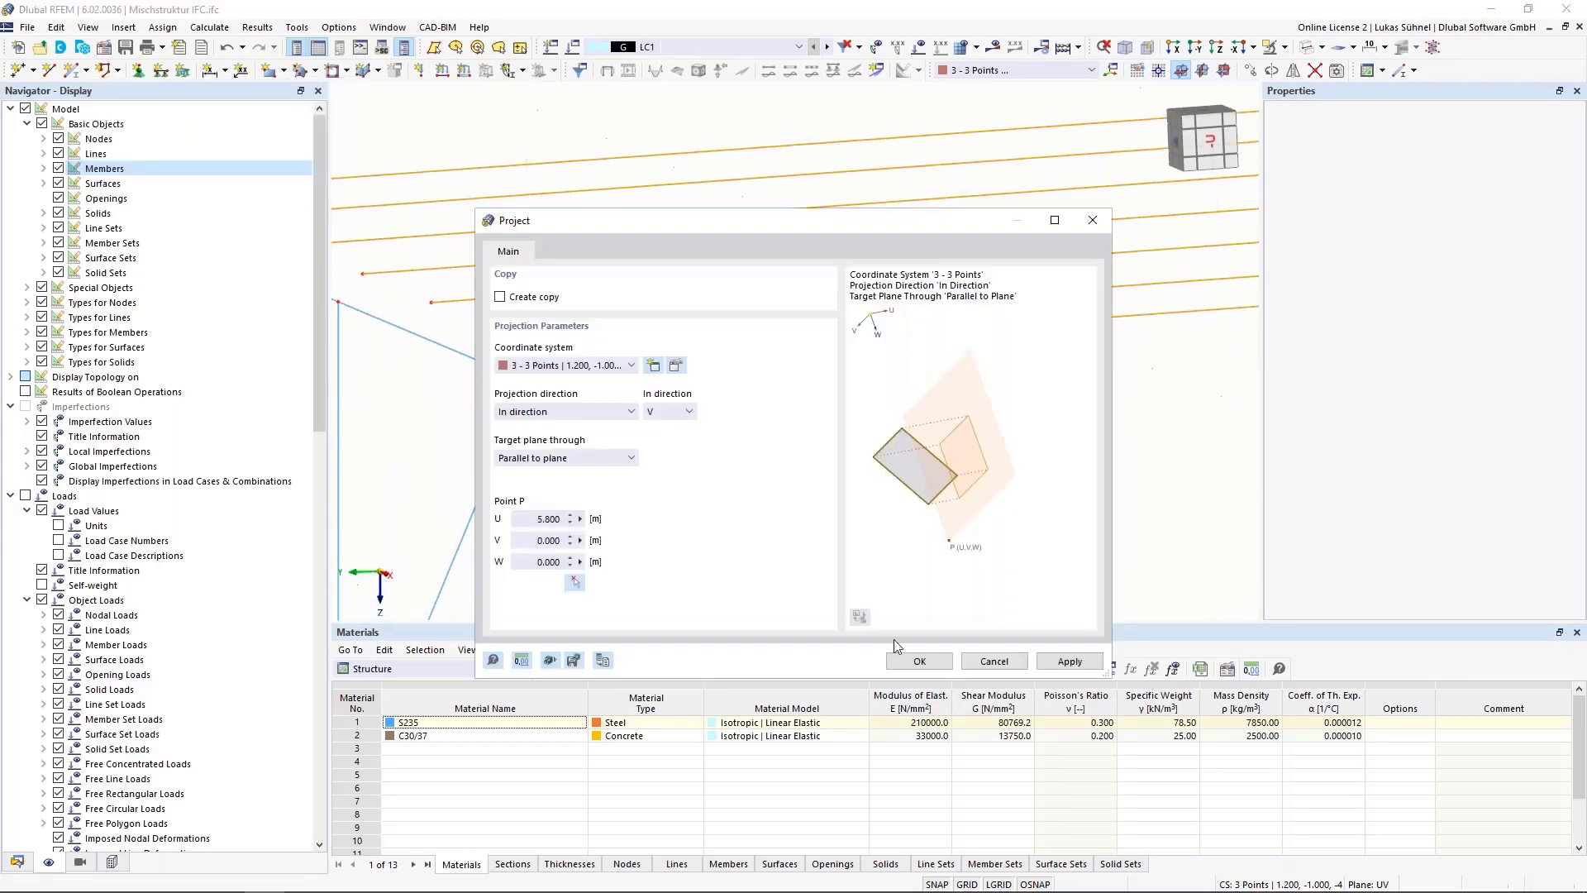
pyautogui.click(920, 661)
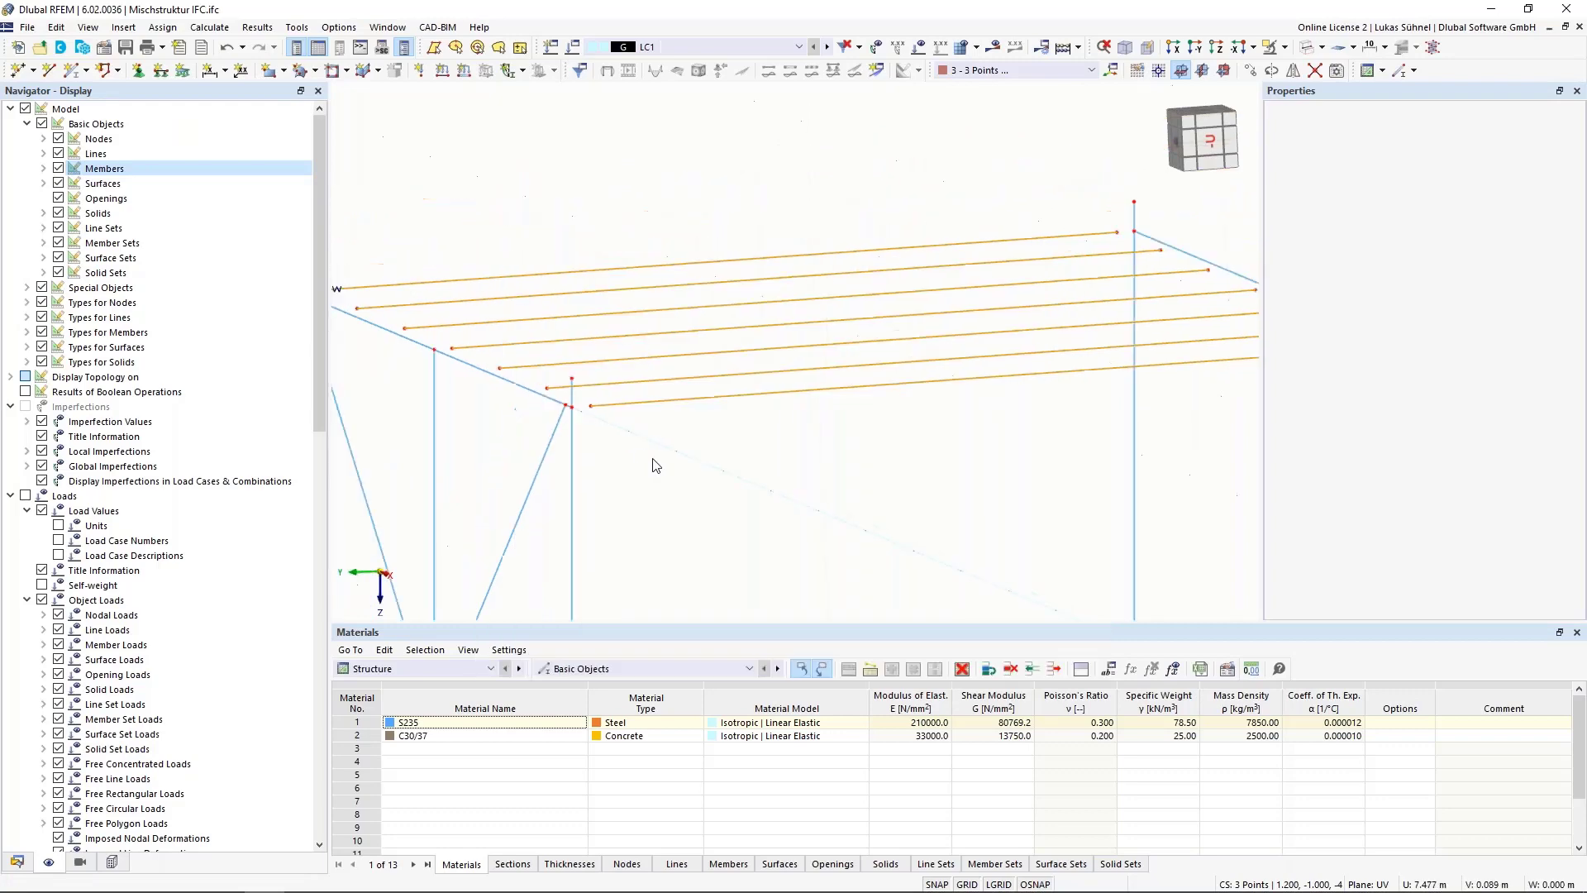
# Extend the seven projected roof purlins on both sides to the next member or line
pyautogui.moveTo(808, 479); pyautogui.dragTo(781, 464, button='middle')
pyautogui.moveTo(782, 464); pyautogui.dragTo(708, 315)
pyautogui.rightClick(711, 369)
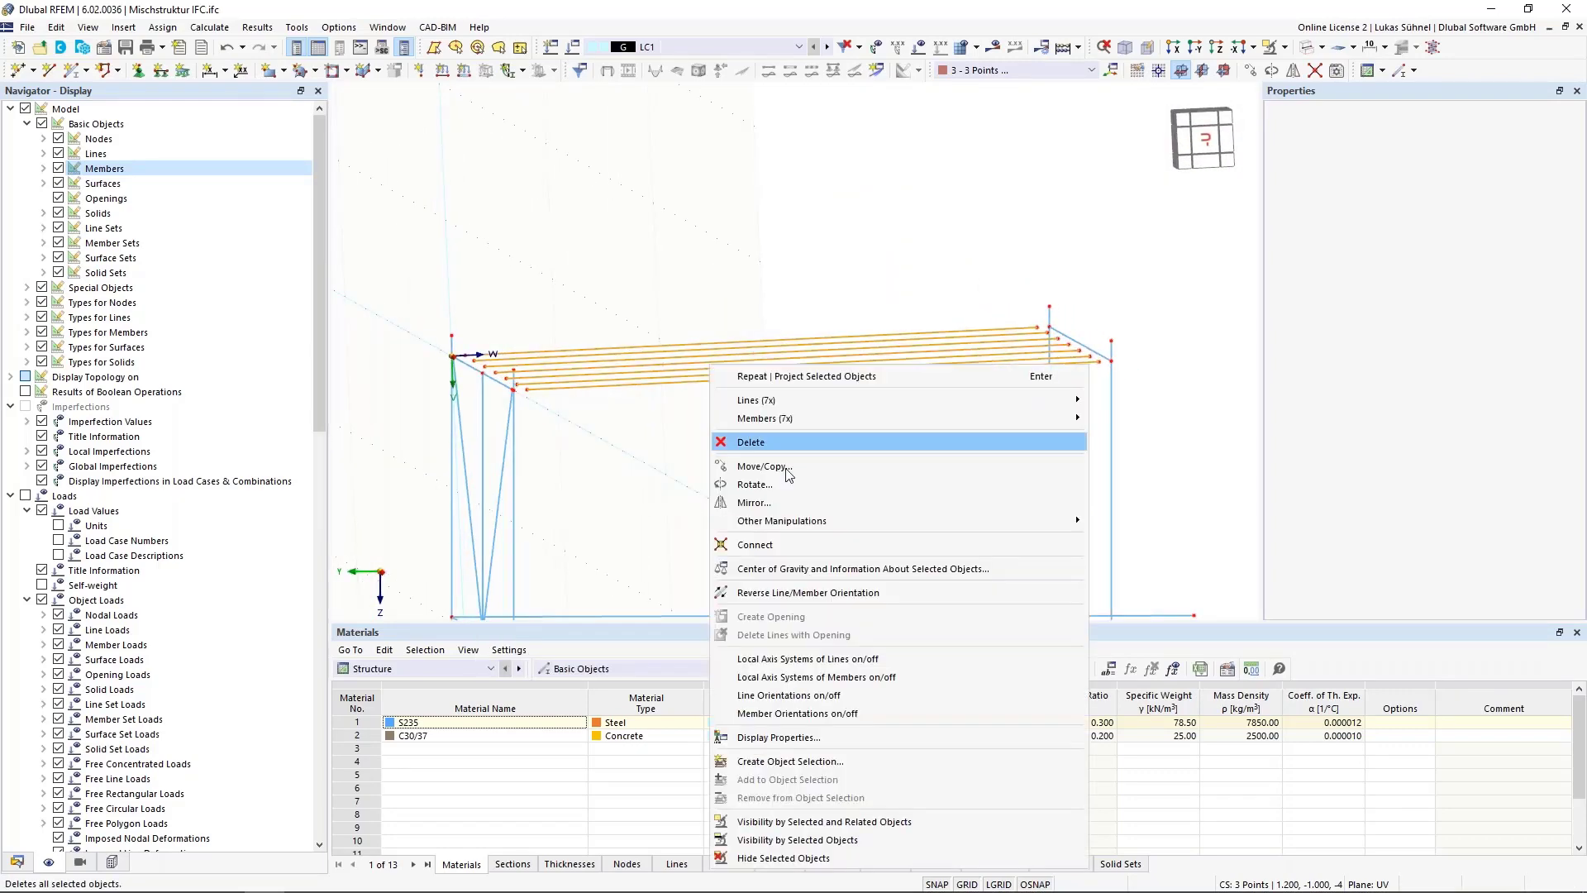
pyautogui.moveTo(827, 418)
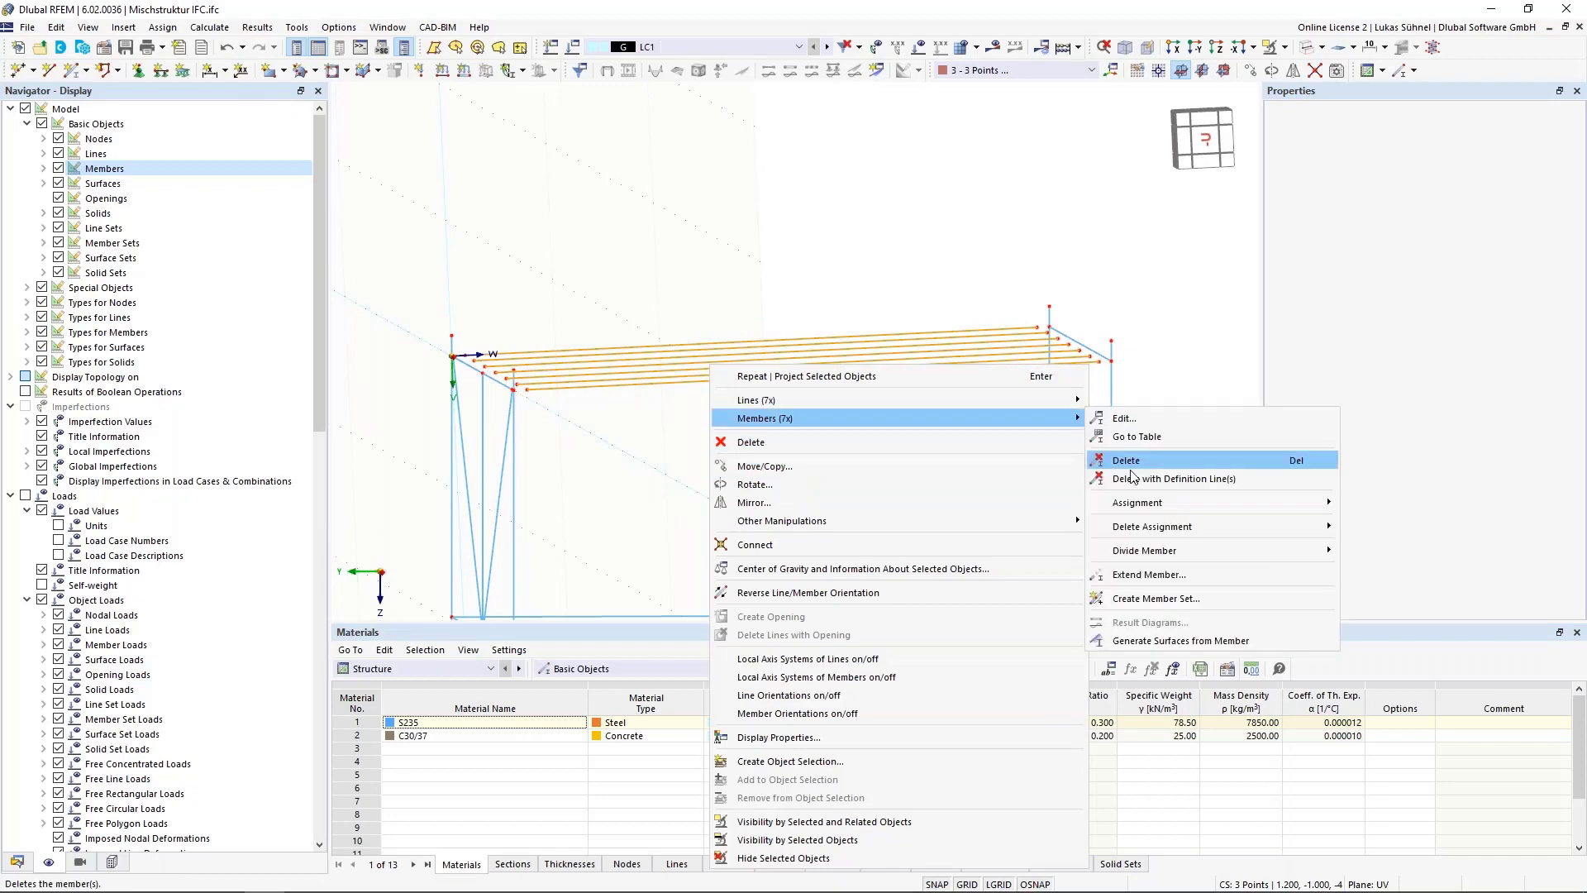
pyautogui.click(1115, 572)
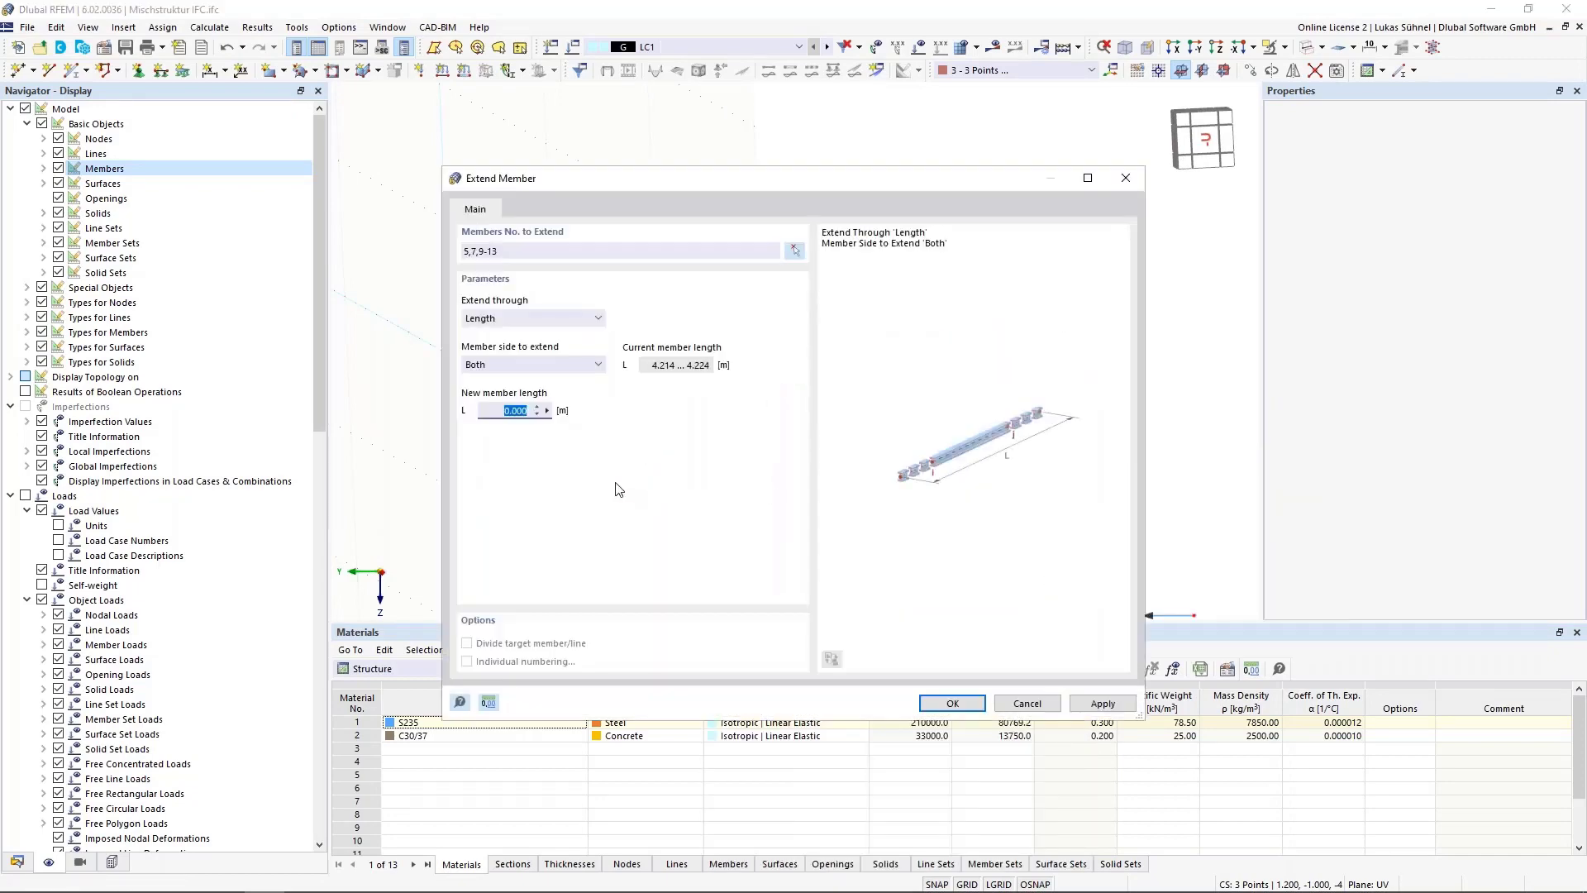
pyautogui.click(563, 363)
pyautogui.click(559, 322)
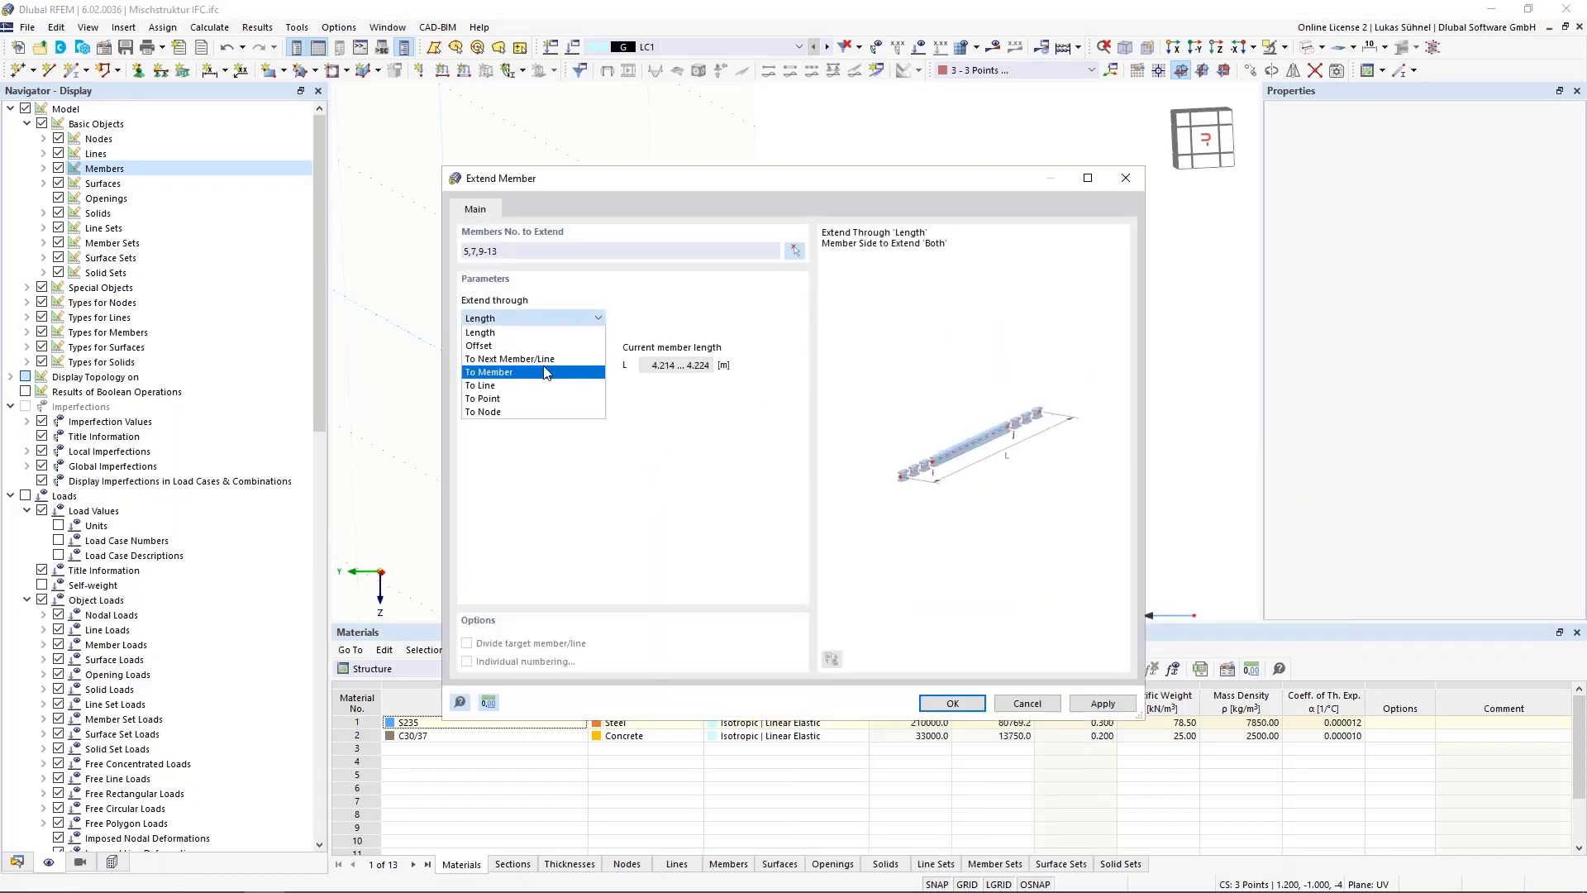
pyautogui.click(543, 372)
pyautogui.click(967, 705)
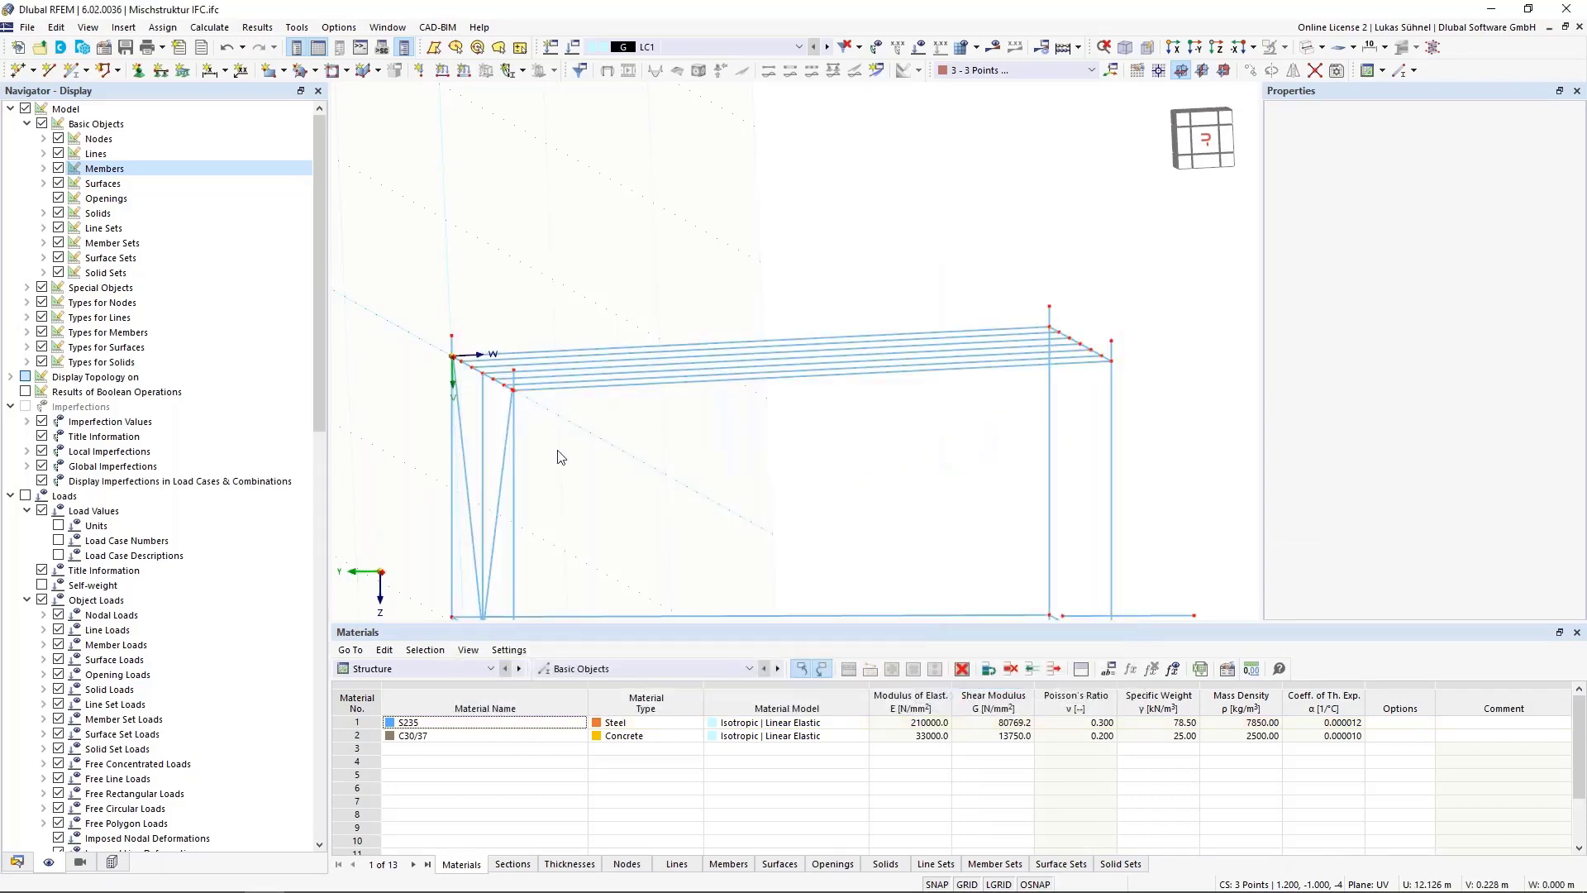
# Move the upper end nodes of the end frame's two diagonal braces onto the corner nodes where girder and column meet
pyautogui.keyDown('ctrl'); pyautogui.moveTo(560, 457); pyautogui.dragTo(738, 537, button='middle'); pyautogui.keyUp('ctrl')
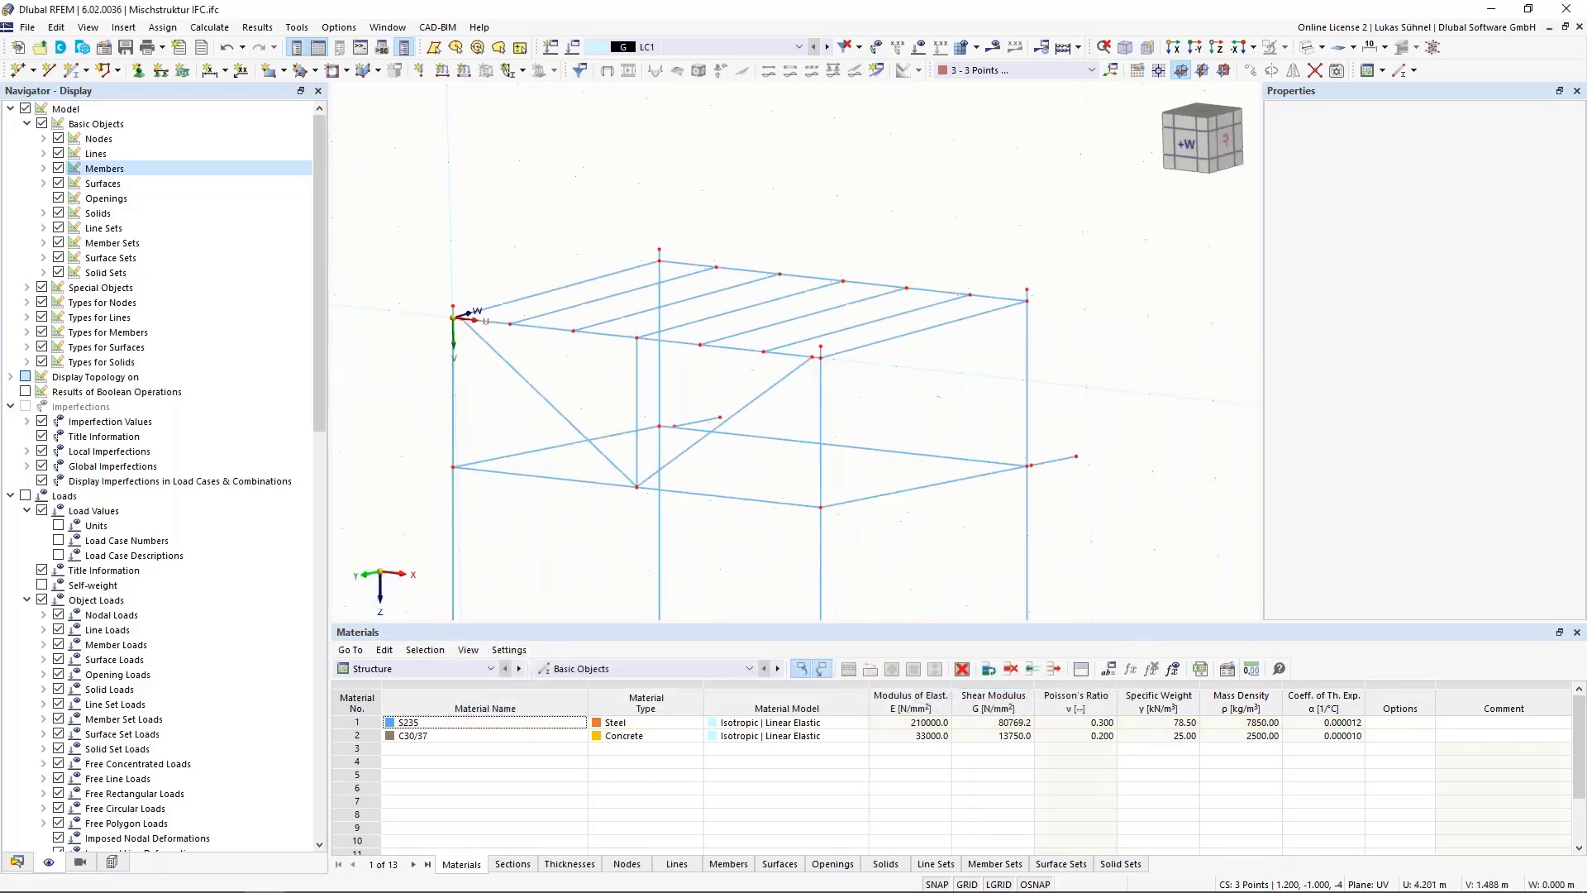
pyautogui.keyDown('ctrl'); pyautogui.moveTo(719, 462); pyautogui.dragTo(704, 410, button='middle'); pyautogui.keyUp('ctrl')
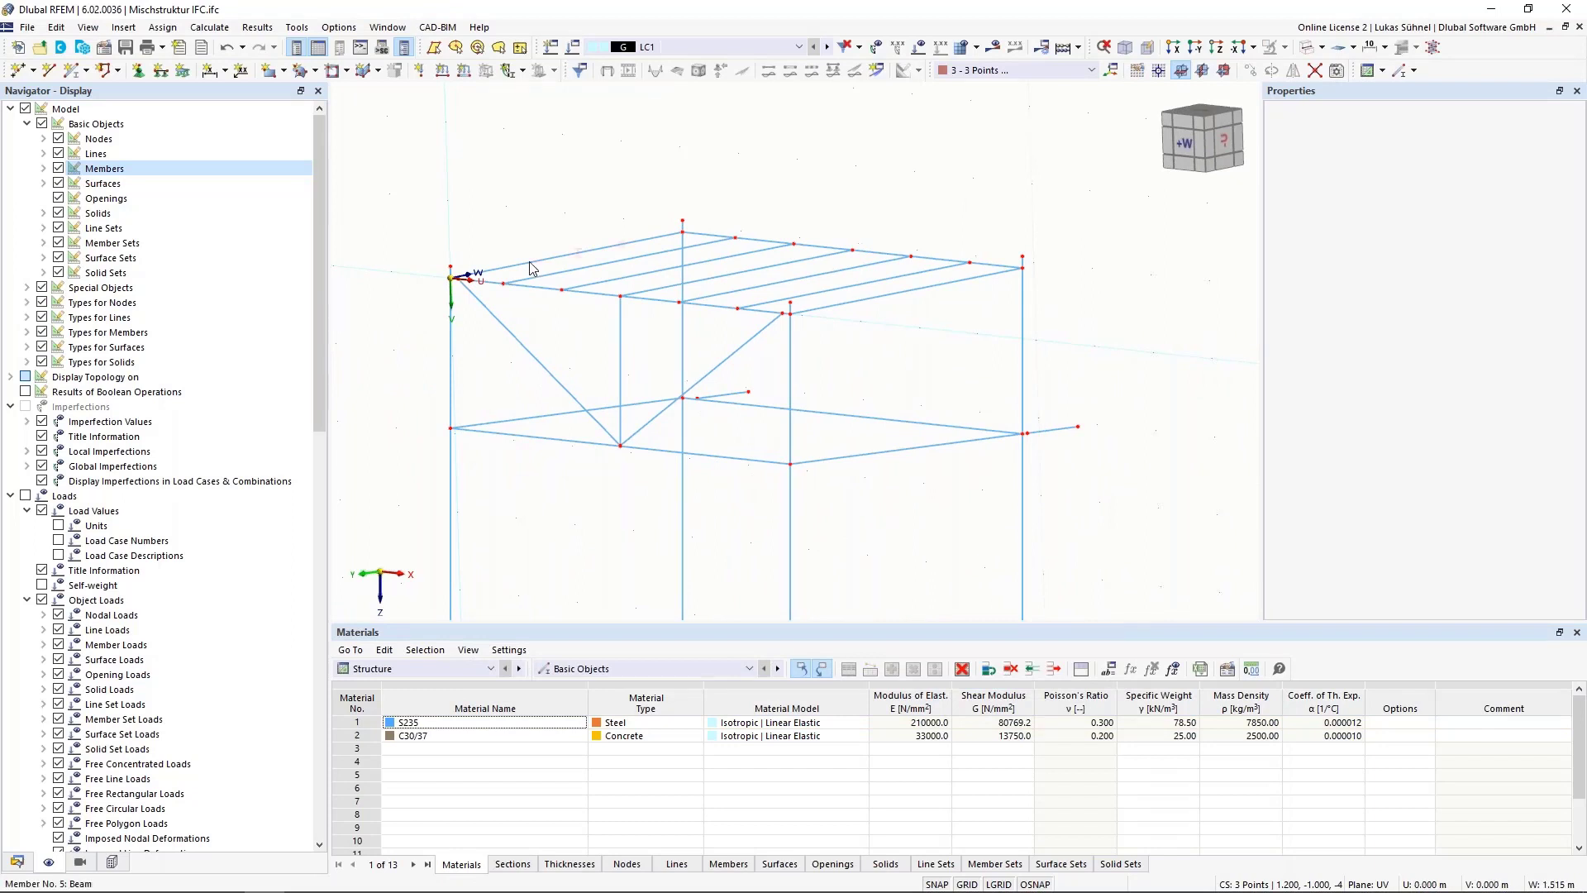
pyautogui.scroll(5, 452, 280)
pyautogui.scroll(3, 561, 438)
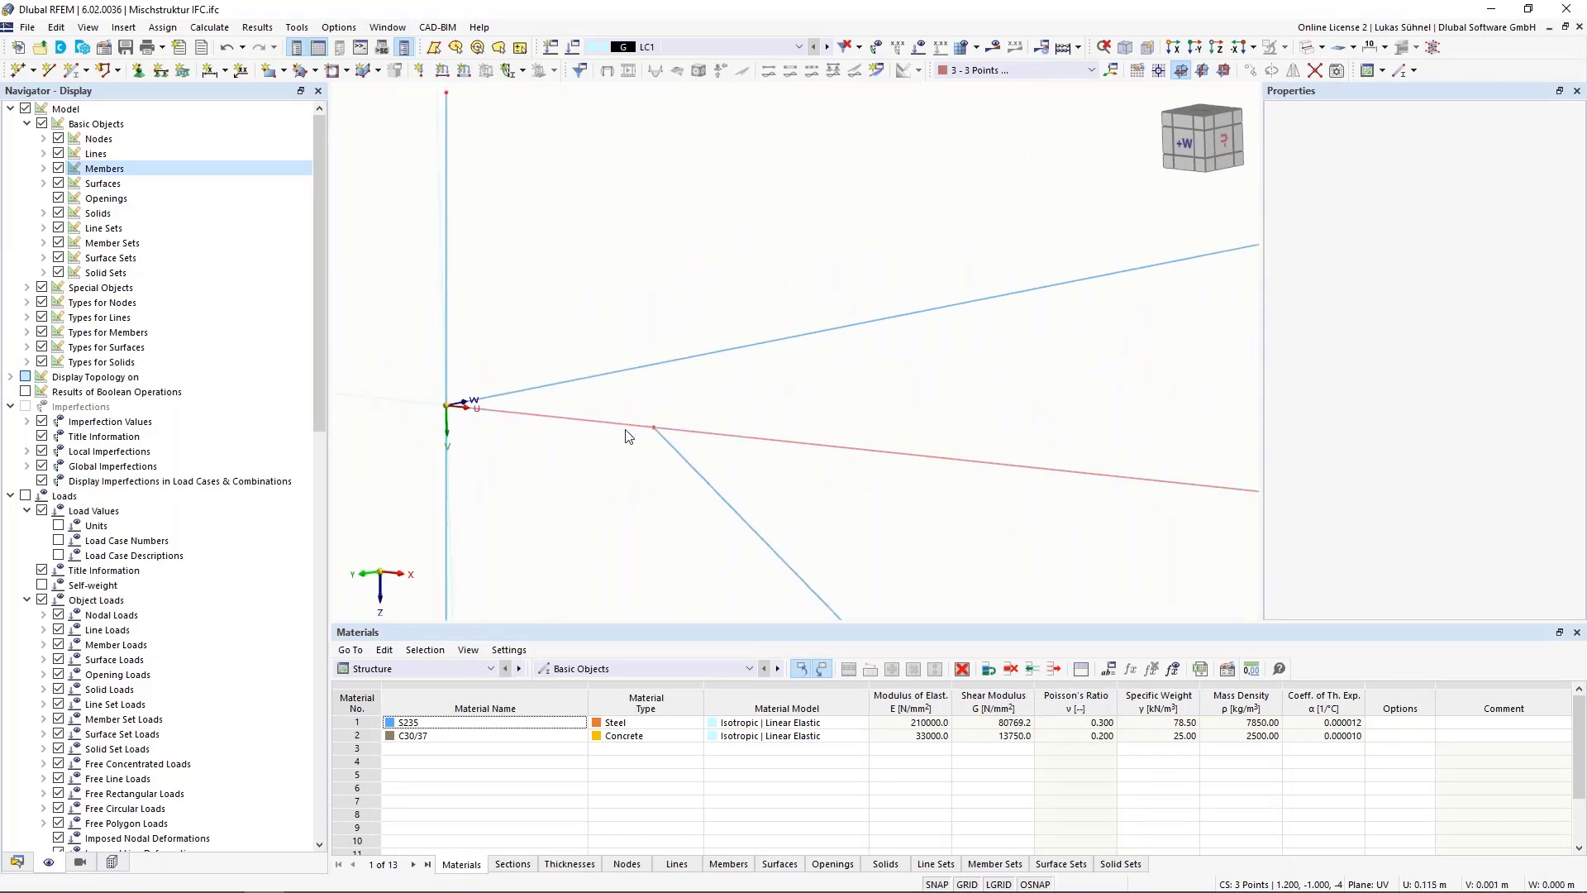
pyautogui.moveTo(653, 430); pyautogui.dragTo(446, 405)
pyautogui.scroll(-5, 400, 284)
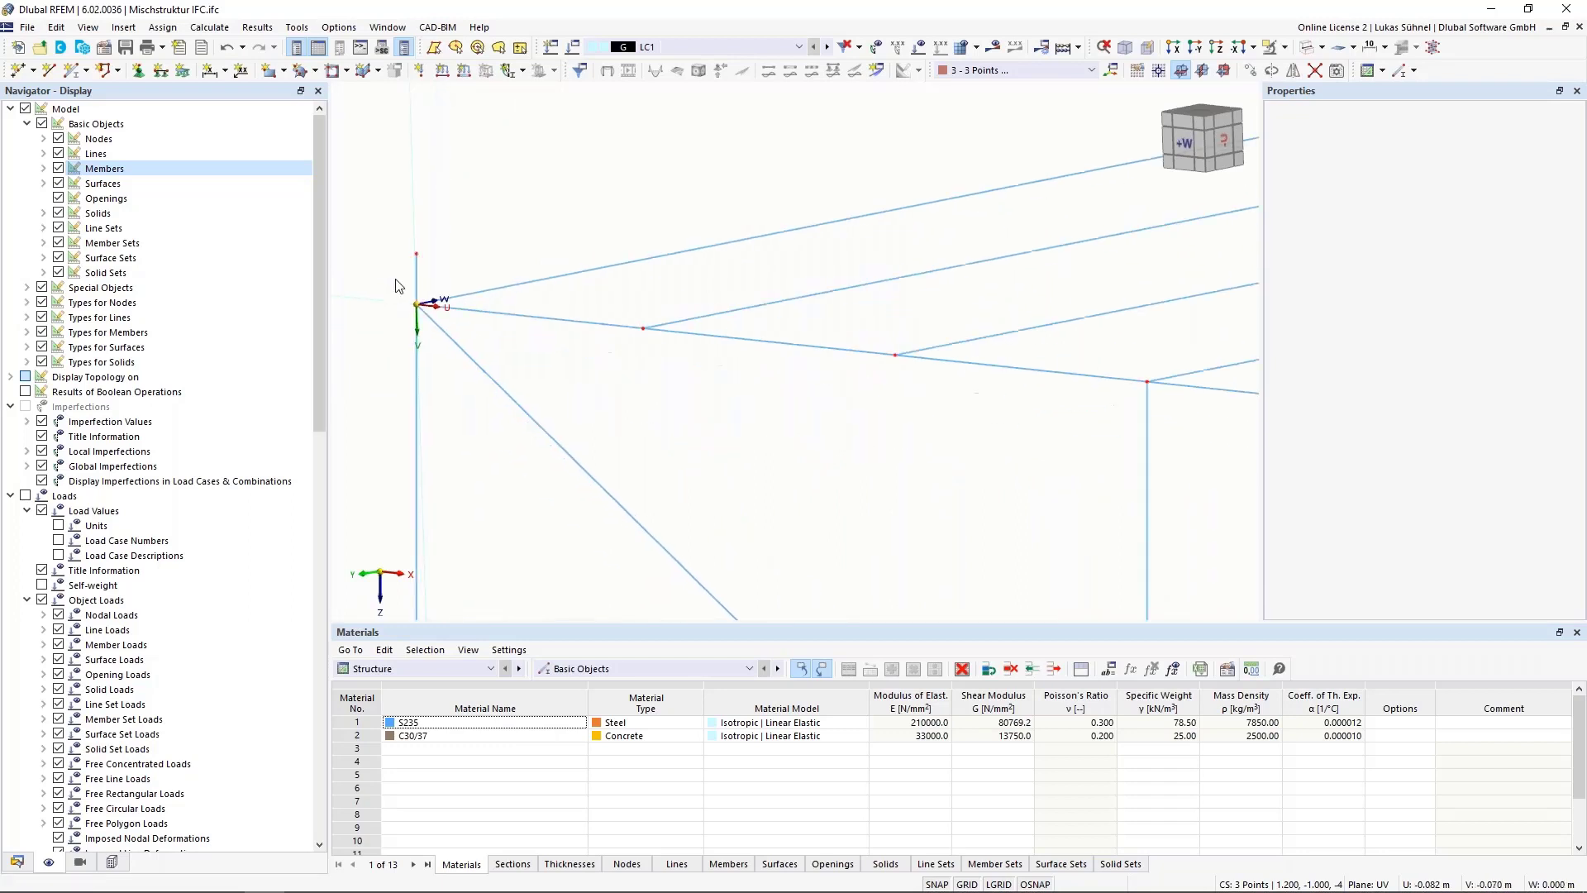
pyautogui.scroll(4, 766, 379)
pyautogui.scroll(3, 766, 379)
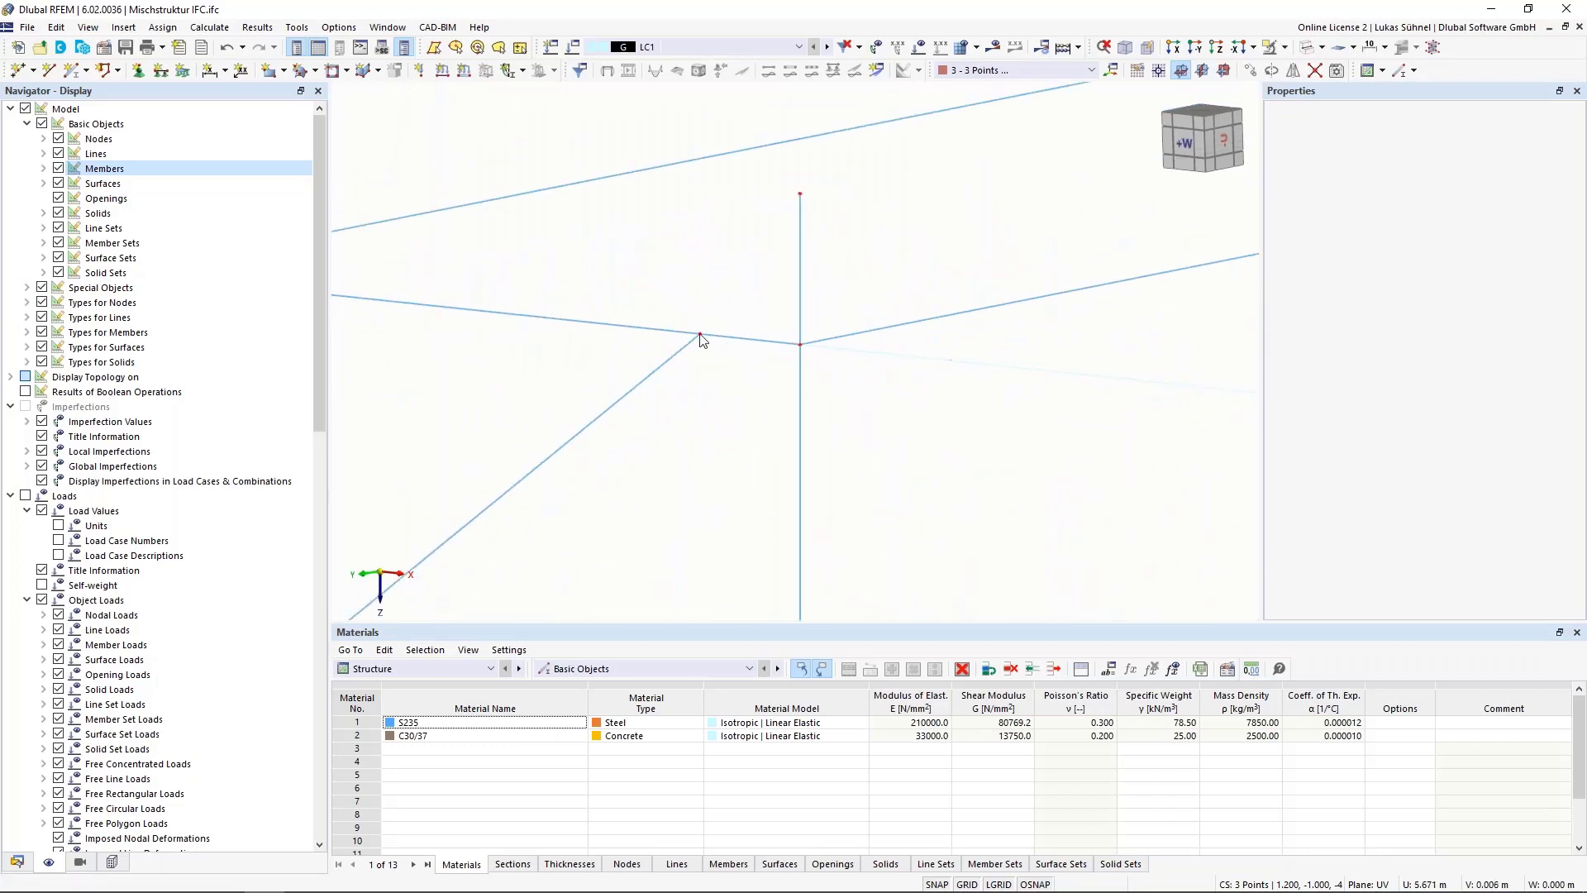
pyautogui.moveTo(699, 335); pyautogui.dragTo(800, 349)
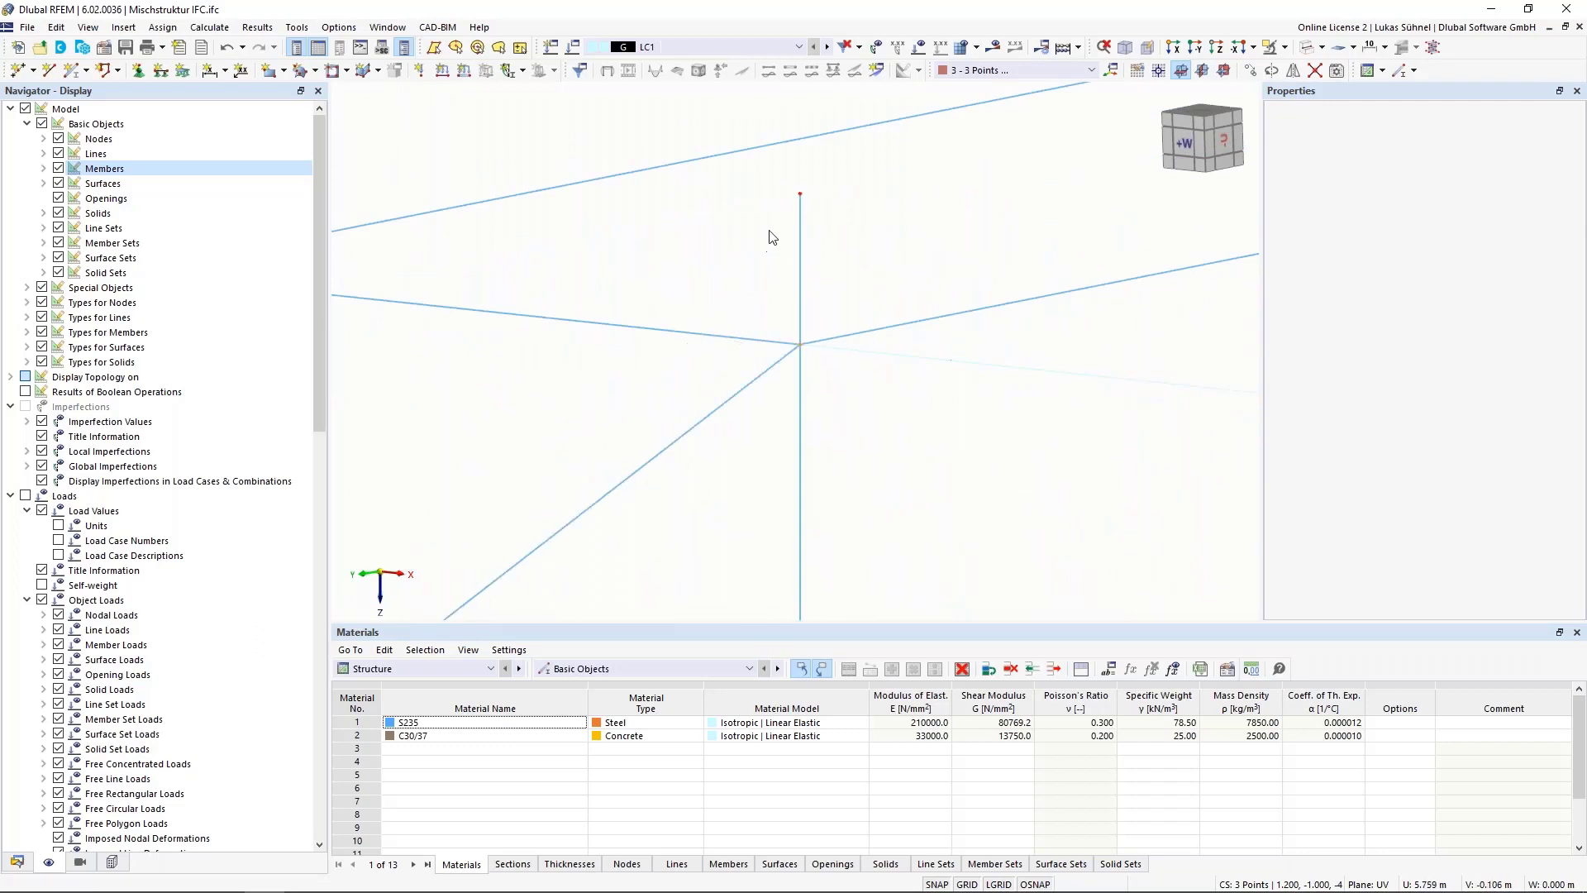
pyautogui.scroll(-4, 771, 238)
pyautogui.scroll(-3, 628, 420)
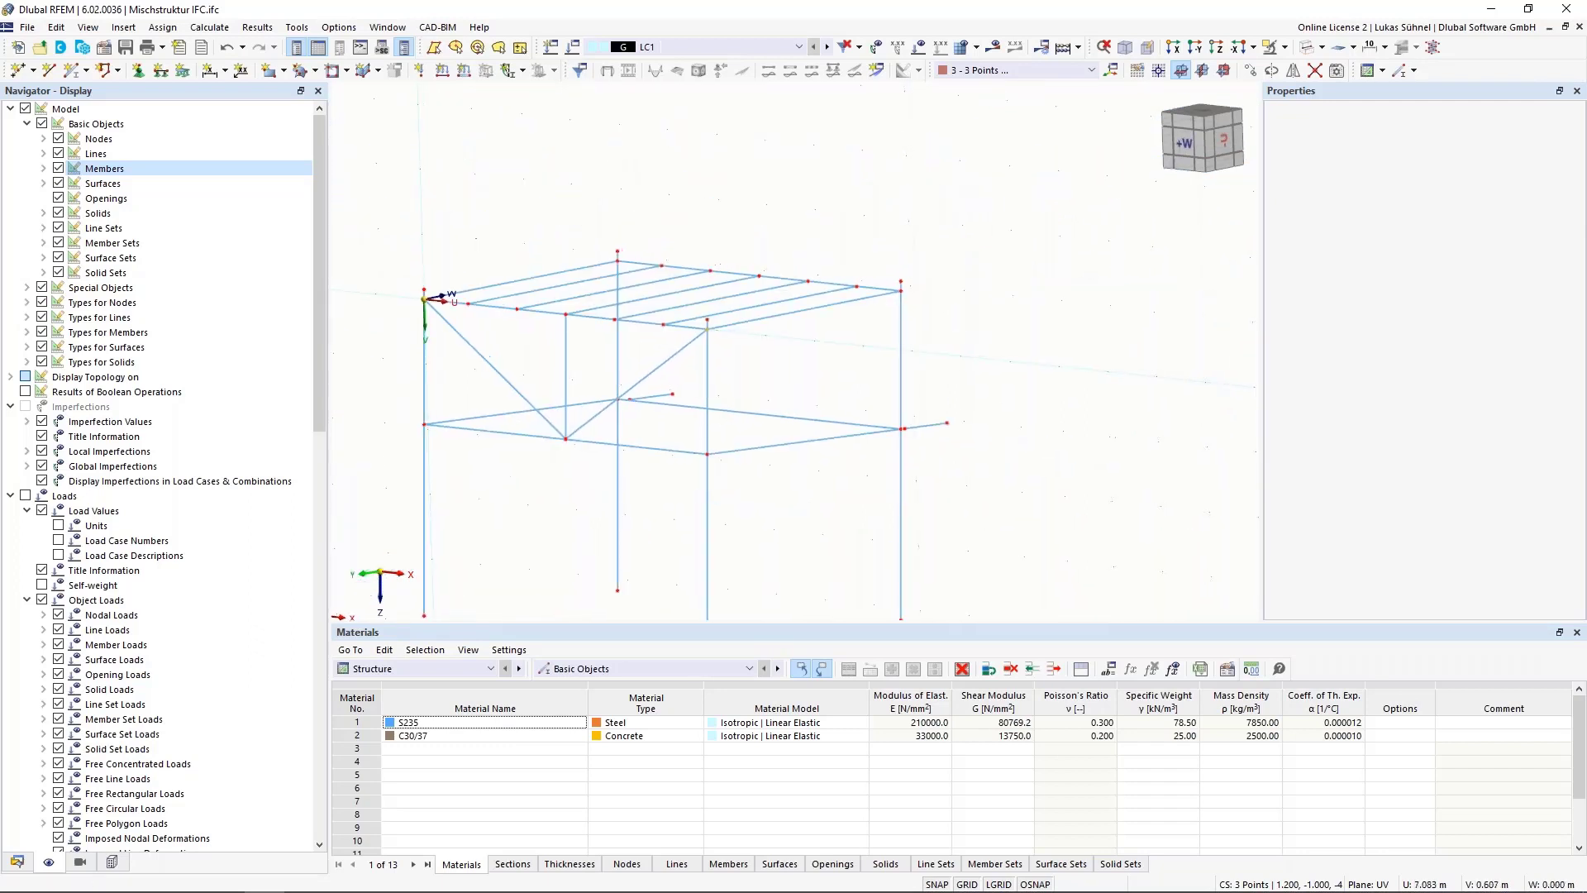
# Show the members as rendered solids together with the IFC building model and examine the connected steel frame
pyautogui.keyDown('ctrl'); pyautogui.moveTo(768, 393); pyautogui.dragTo(637, 345, button='middle'); pyautogui.keyUp('ctrl')
pyautogui.scroll(-2, 648, 369)
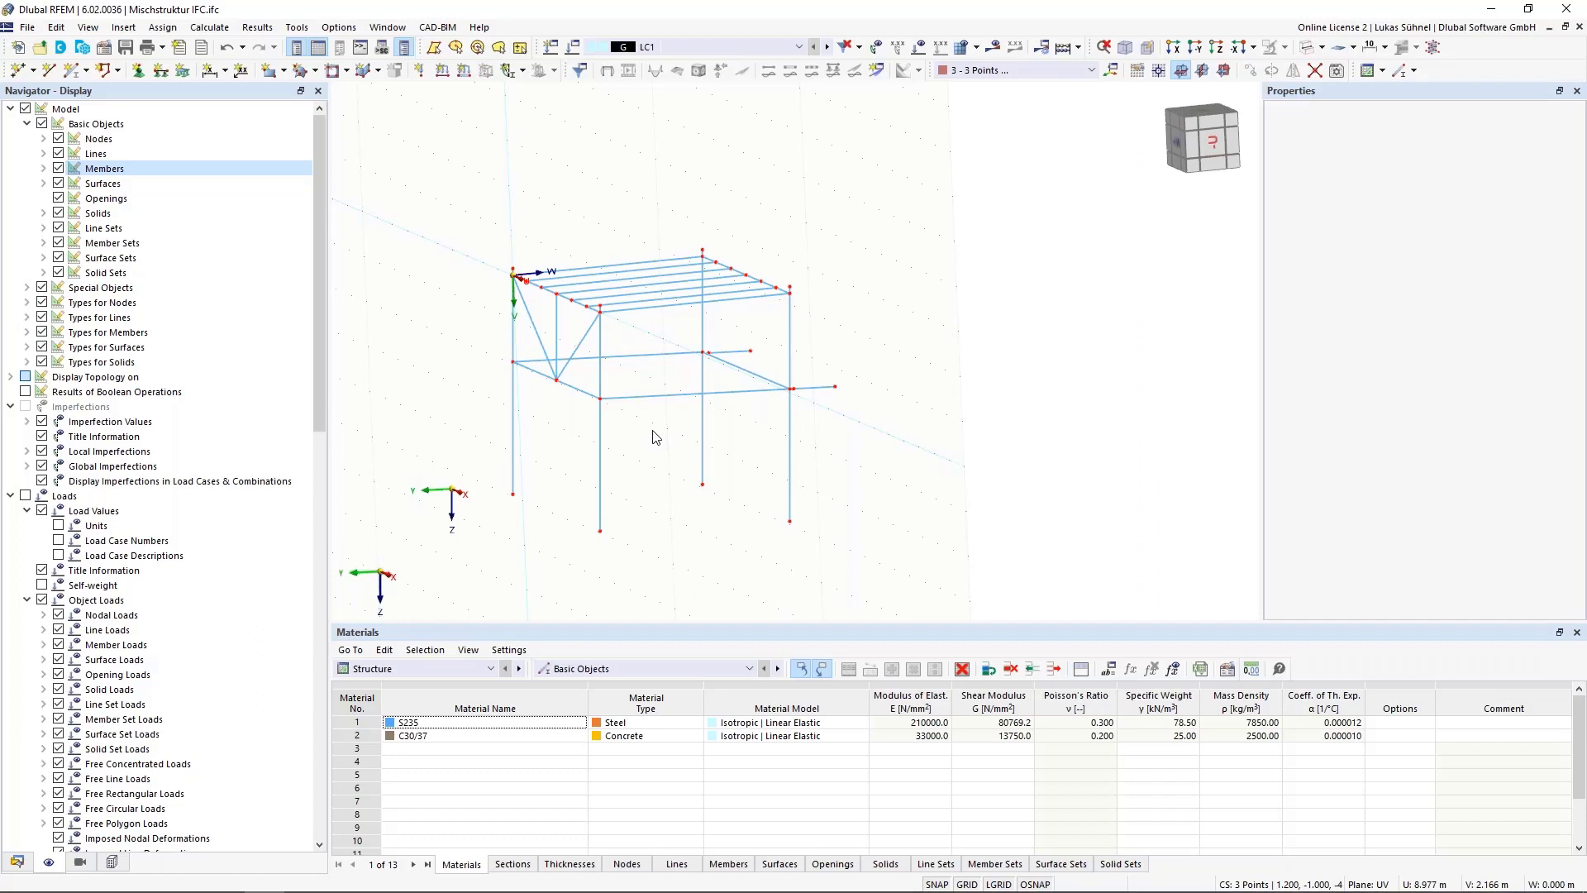
pyautogui.scroll(-2, 655, 436)
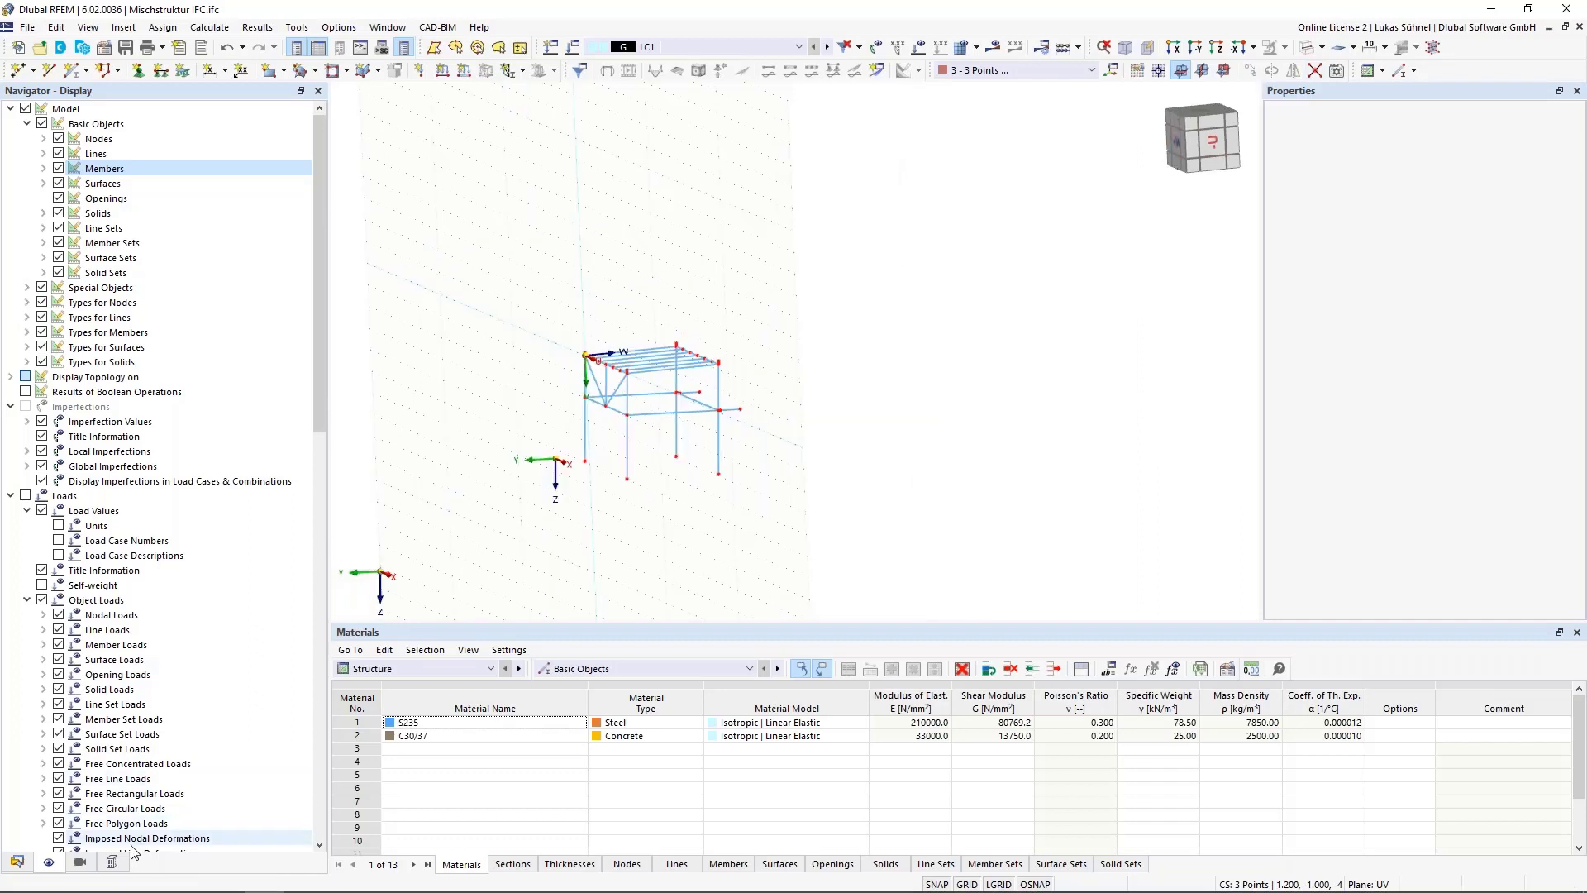
pyautogui.click(113, 862)
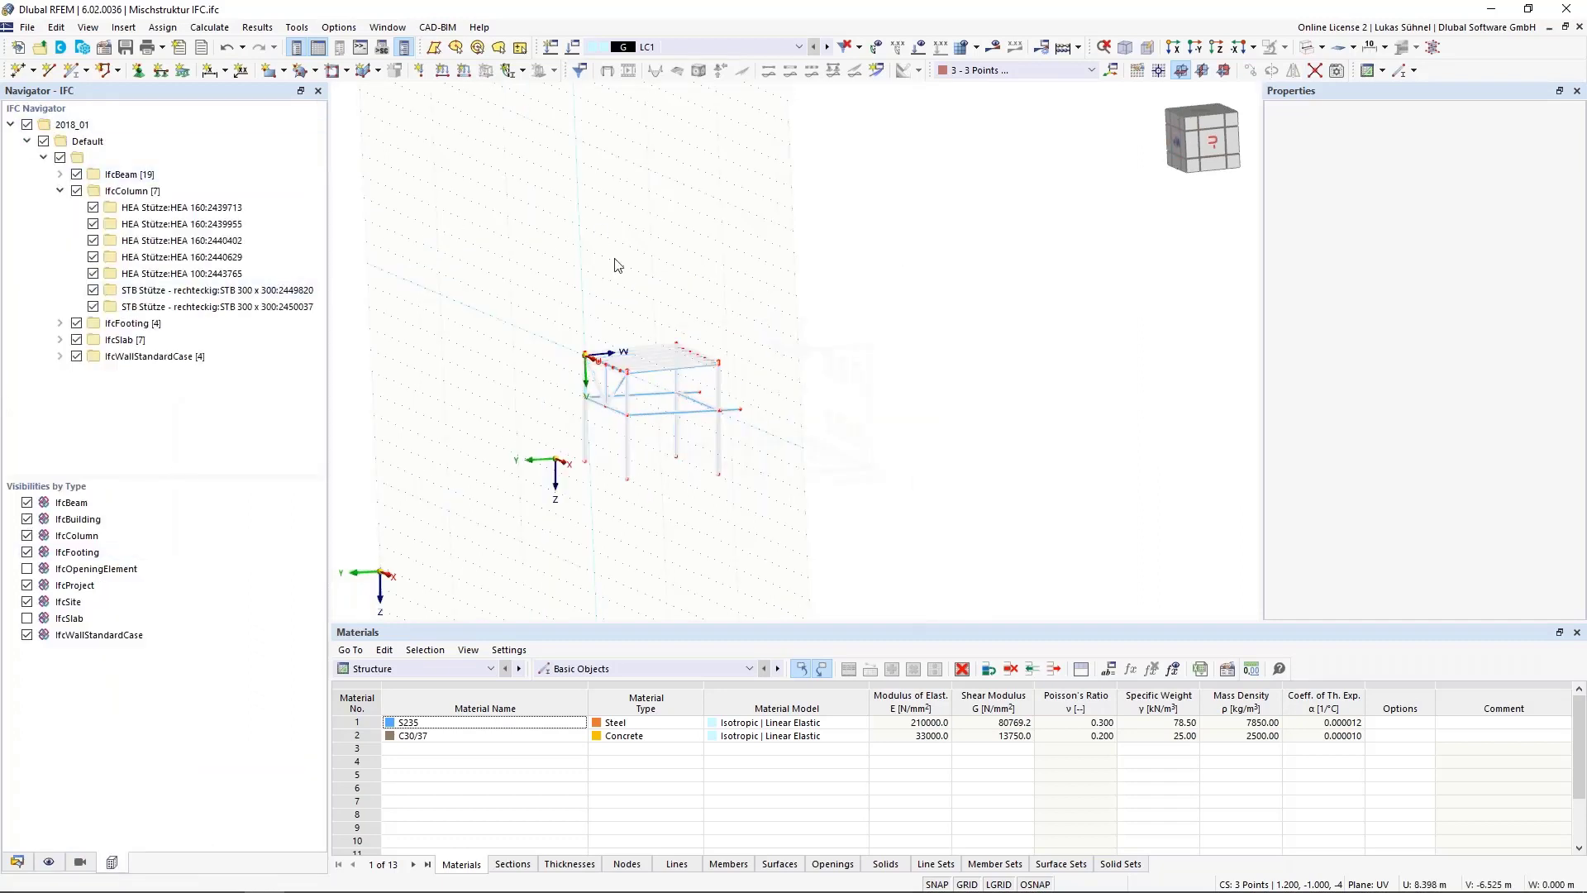
pyautogui.click(1305, 52)
pyautogui.scroll(2, 735, 434)
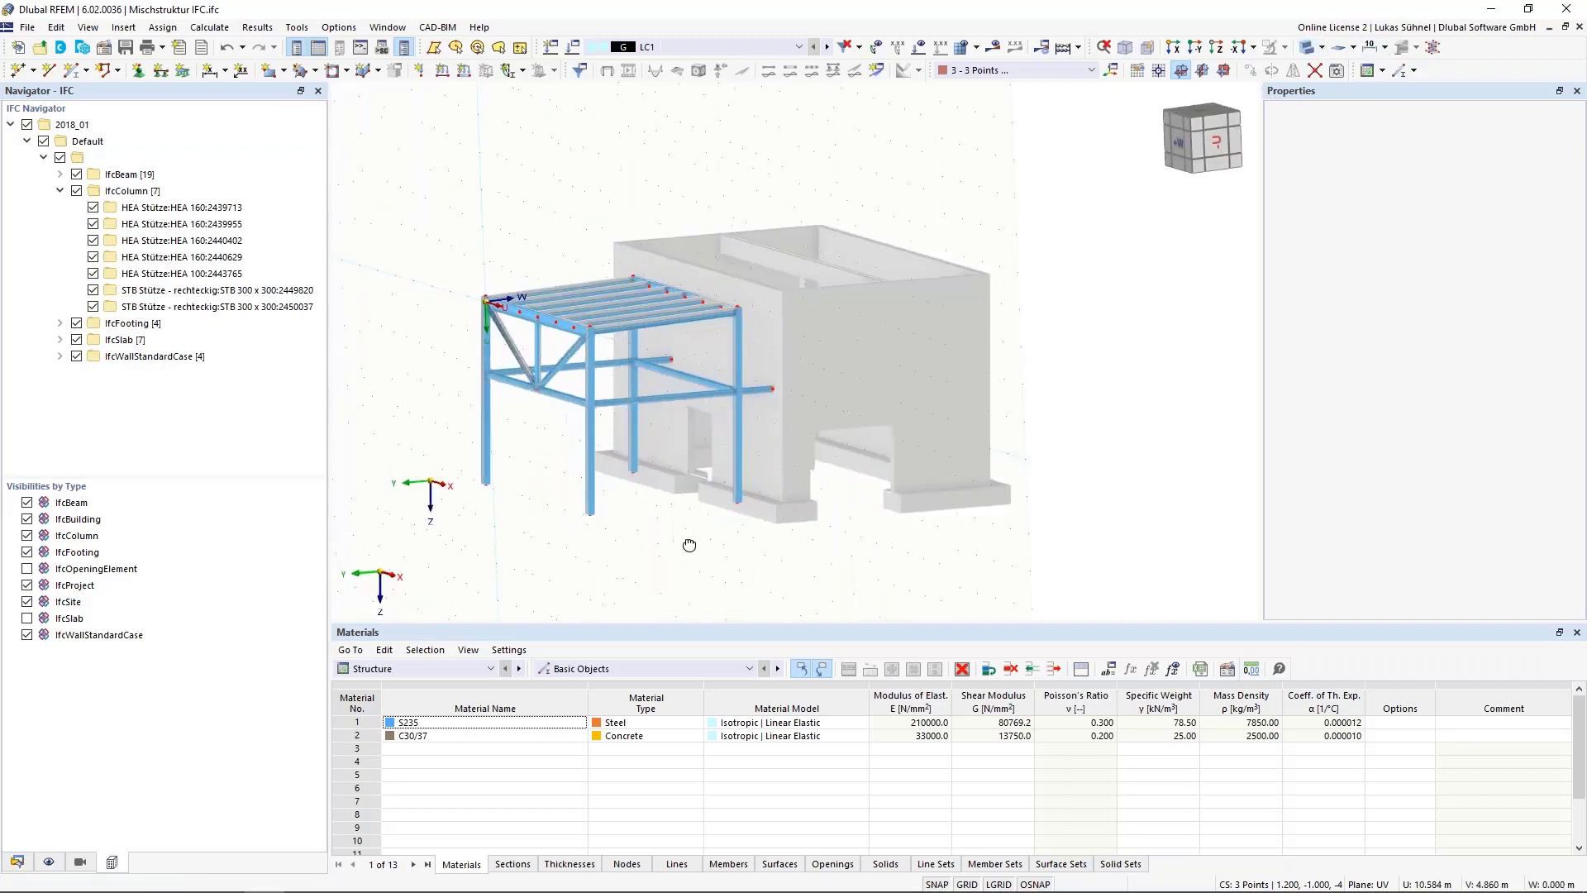
pyautogui.keyDown('ctrl'); pyautogui.moveTo(689, 545); pyautogui.dragTo(637, 549, button='middle'); pyautogui.keyUp('ctrl')
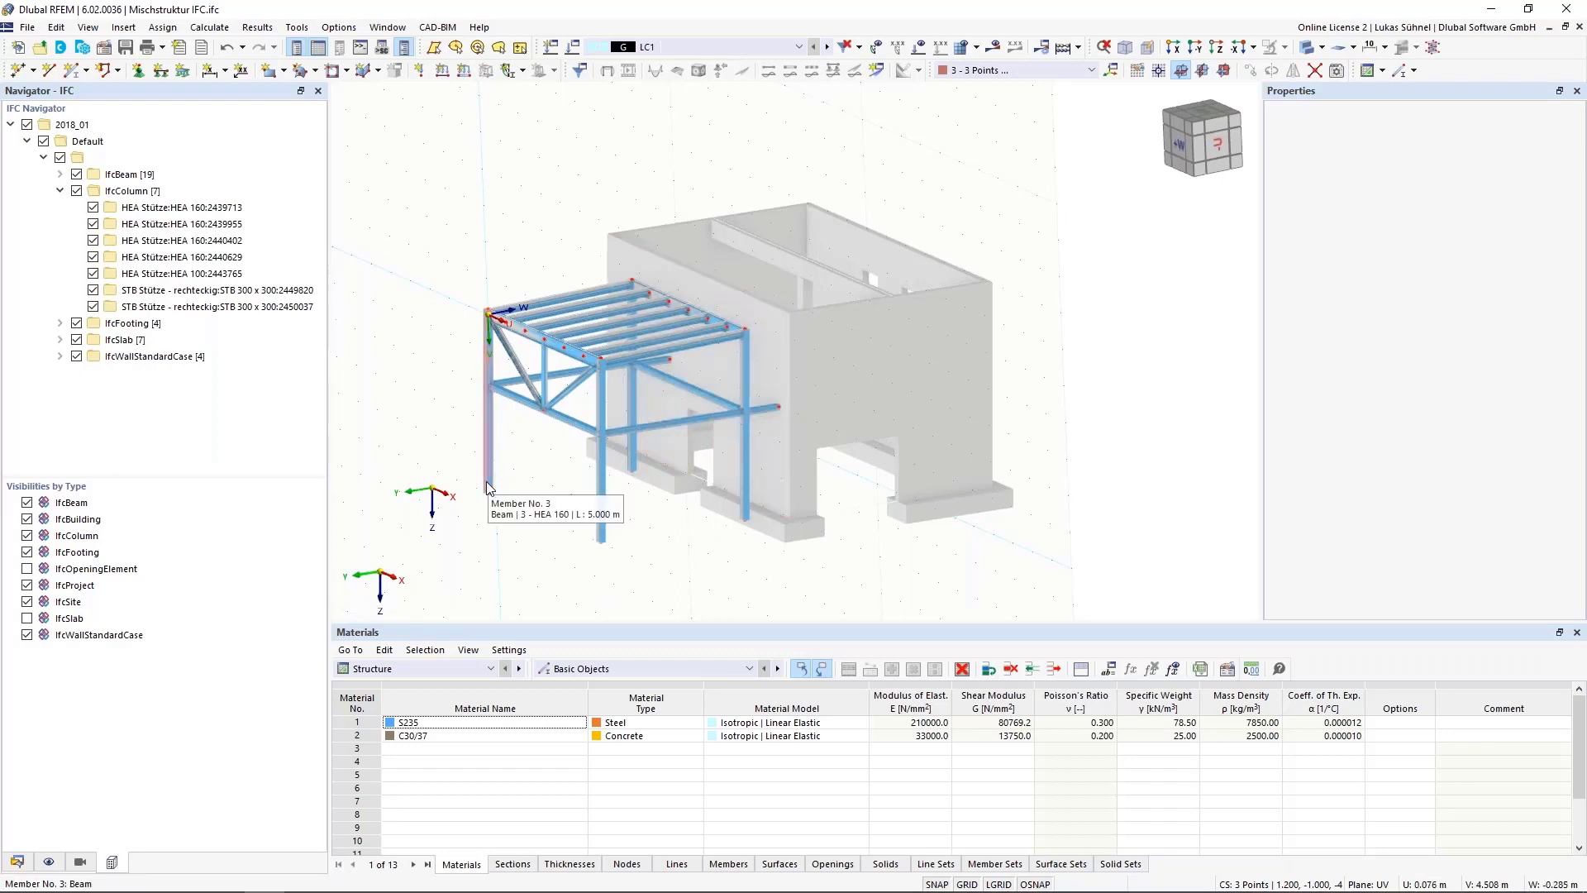
# Close the IFC model without saving changes and open the Stadion.rf6 model
pyautogui.click(1579, 27)
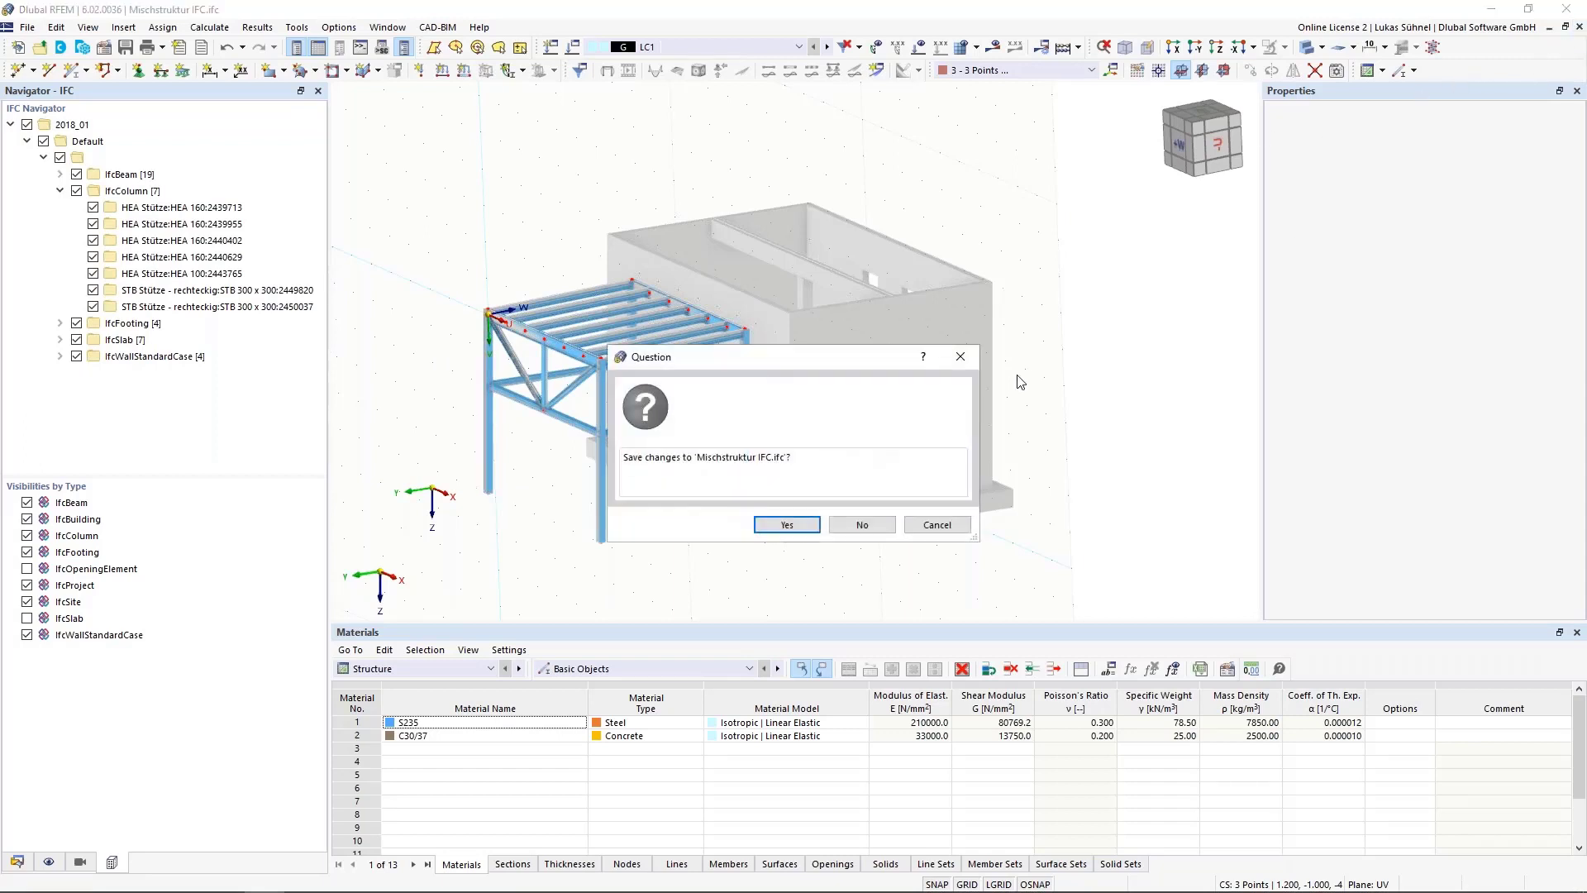
pyautogui.click(862, 526)
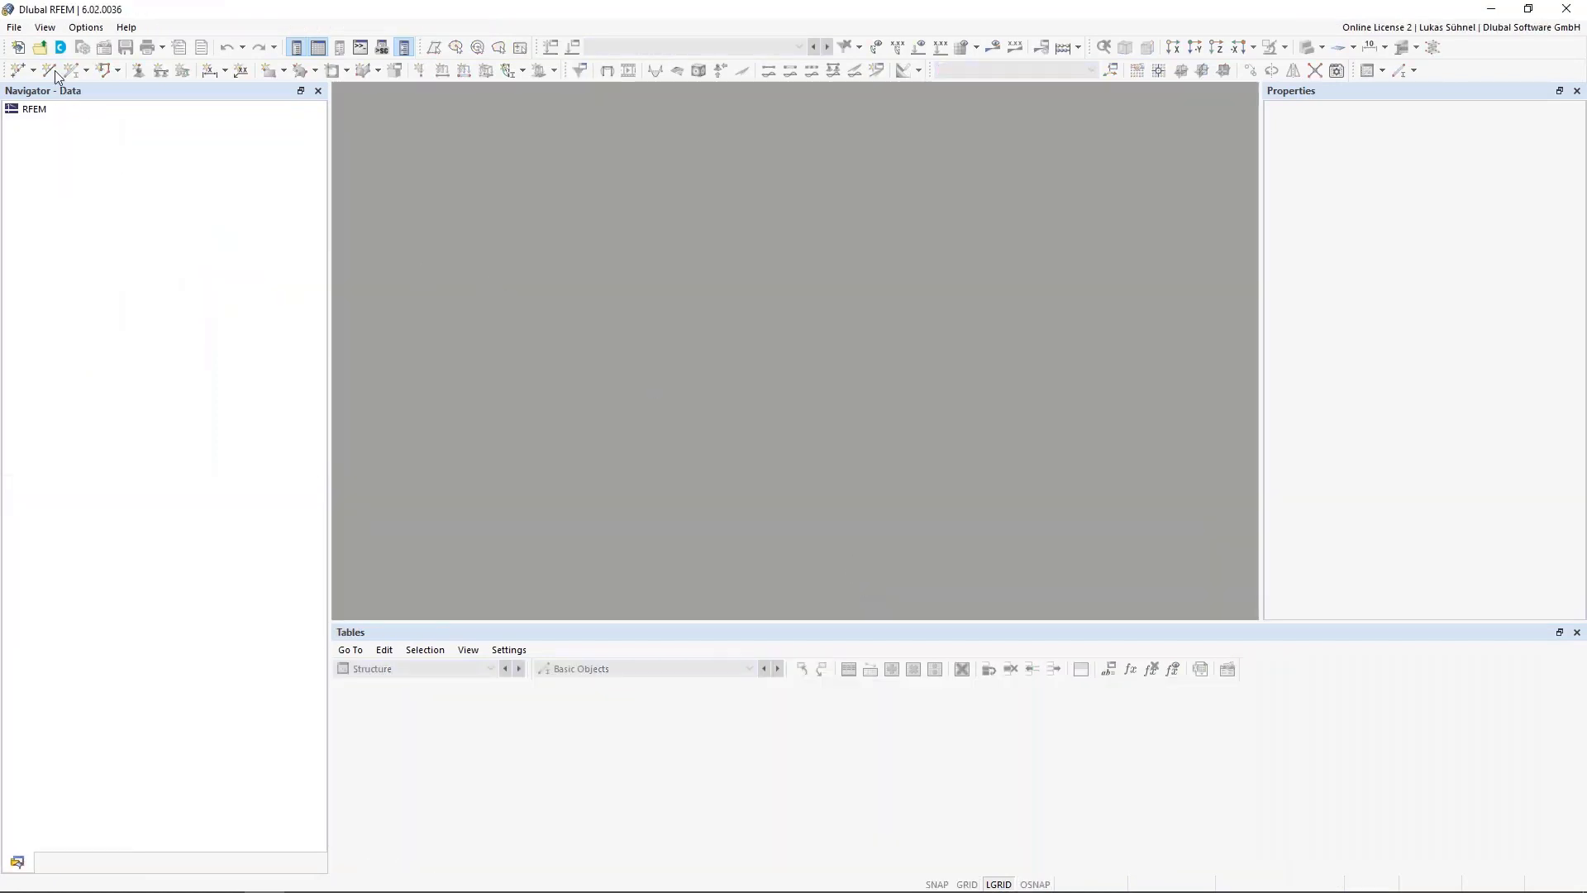
pyautogui.click(14, 27)
pyautogui.click(41, 135)
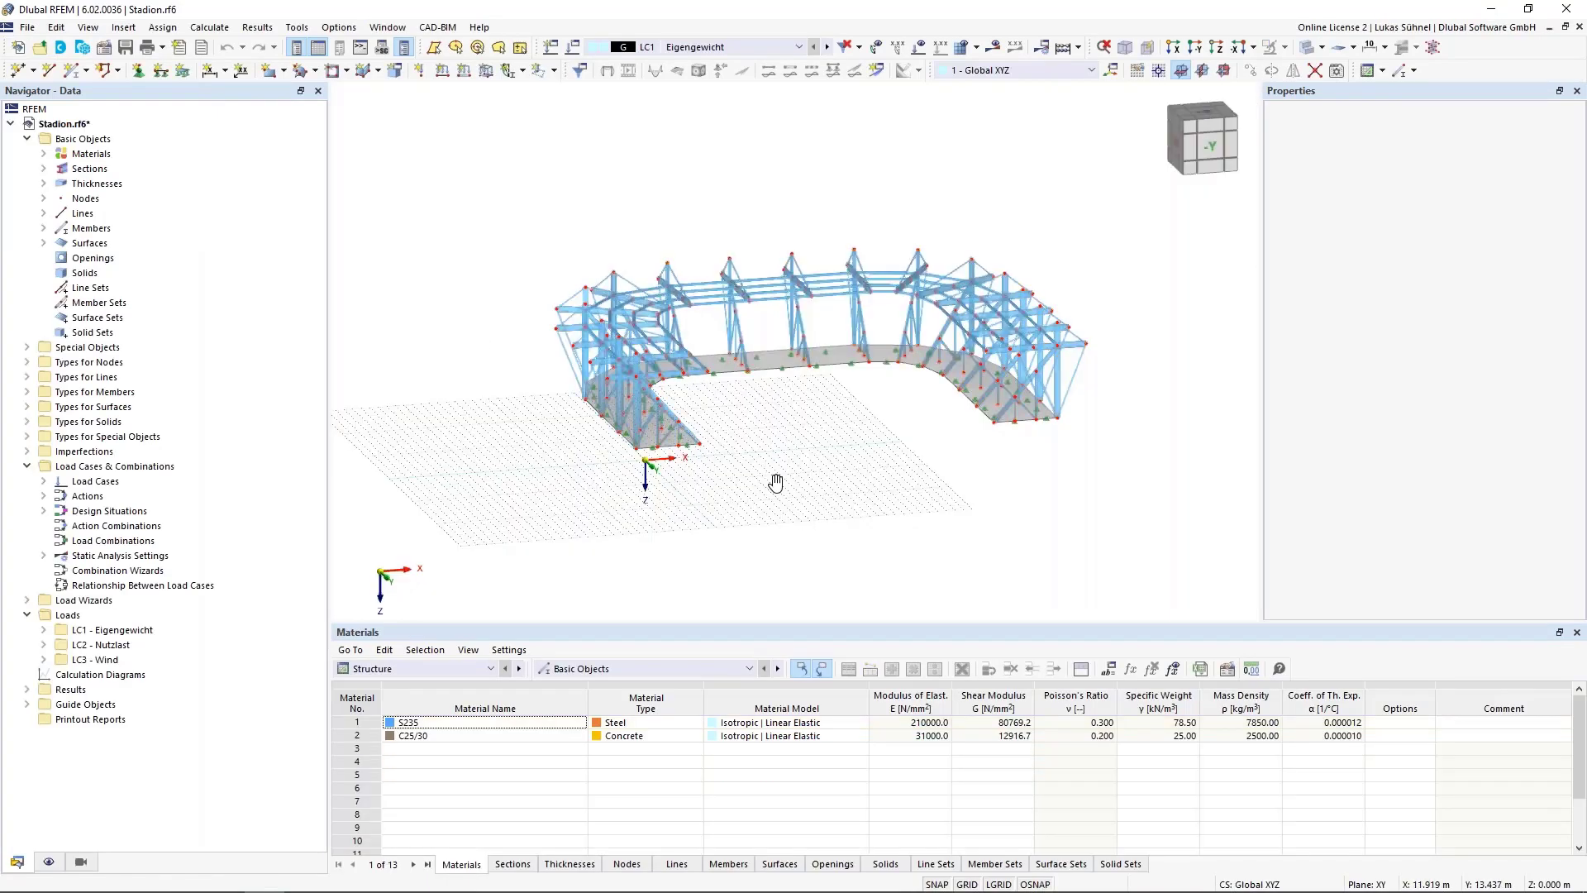
pyautogui.moveTo(775, 483); pyautogui.dragTo(786, 538, button='middle')
pyautogui.scroll(3, 609, 531)
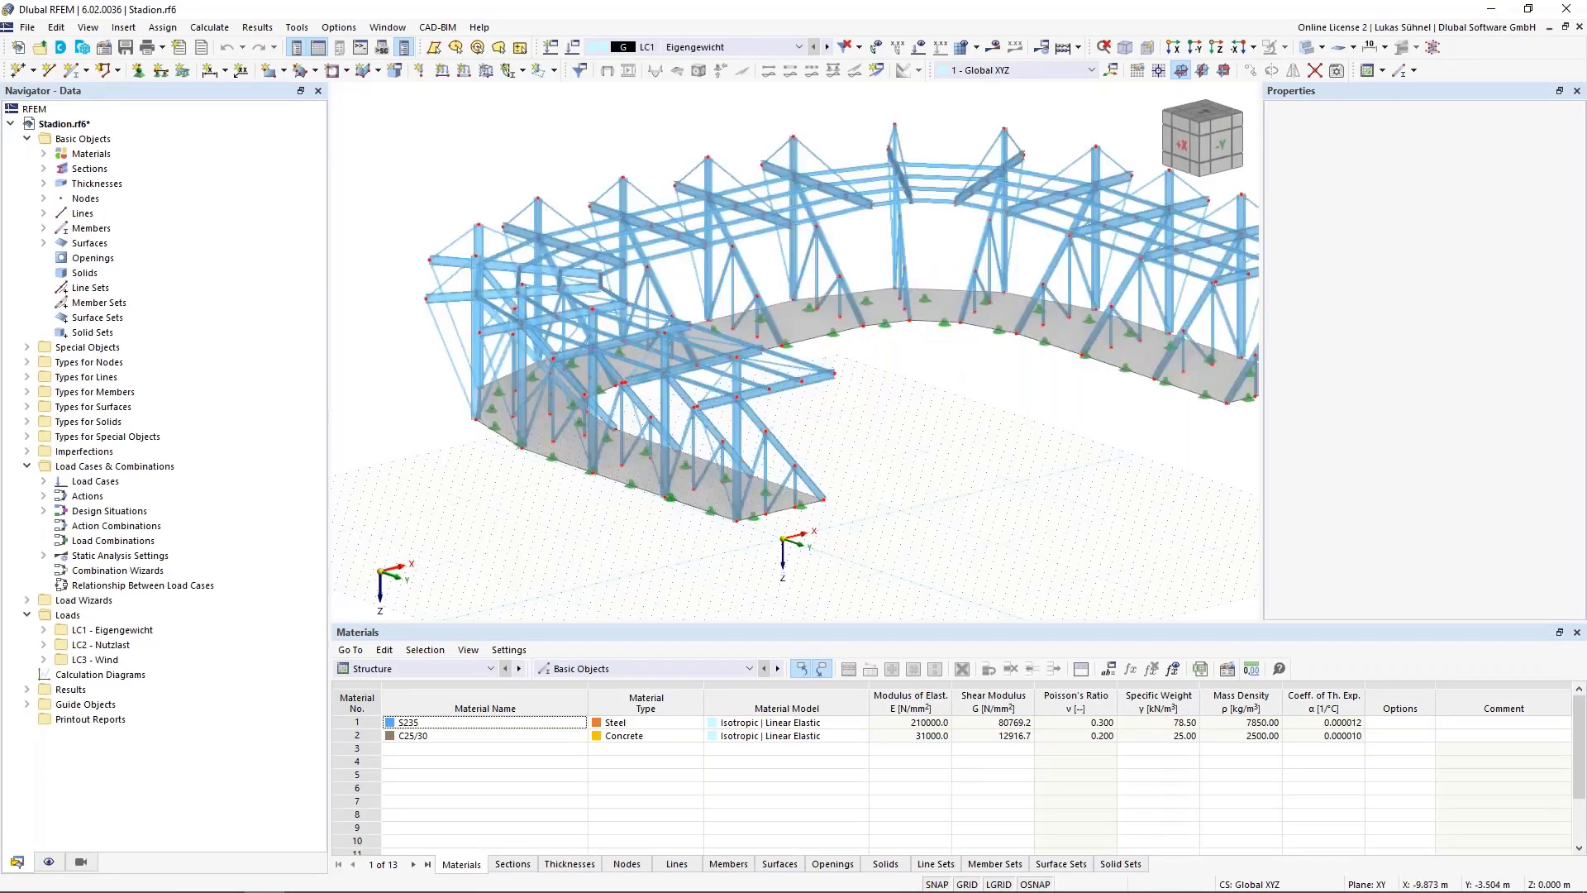
pyautogui.scroll(-2, 533, 569)
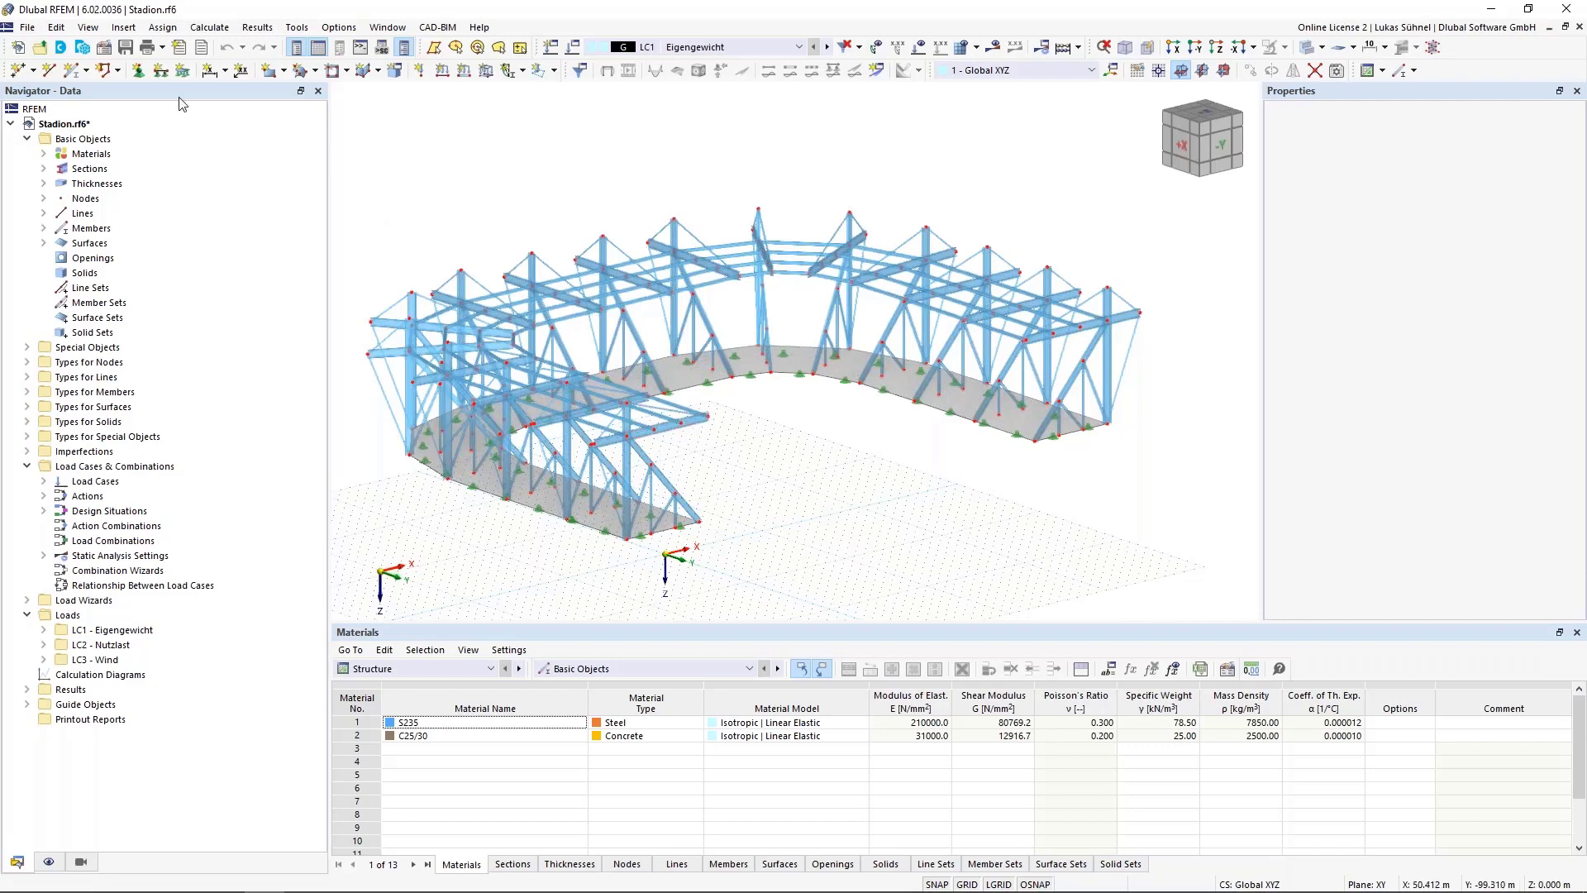
# Start an IFC export of the stadium model with the Y and Z axes mirrored in the coordinate system transformation
pyautogui.click(27, 26)
pyautogui.moveTo(114, 458)
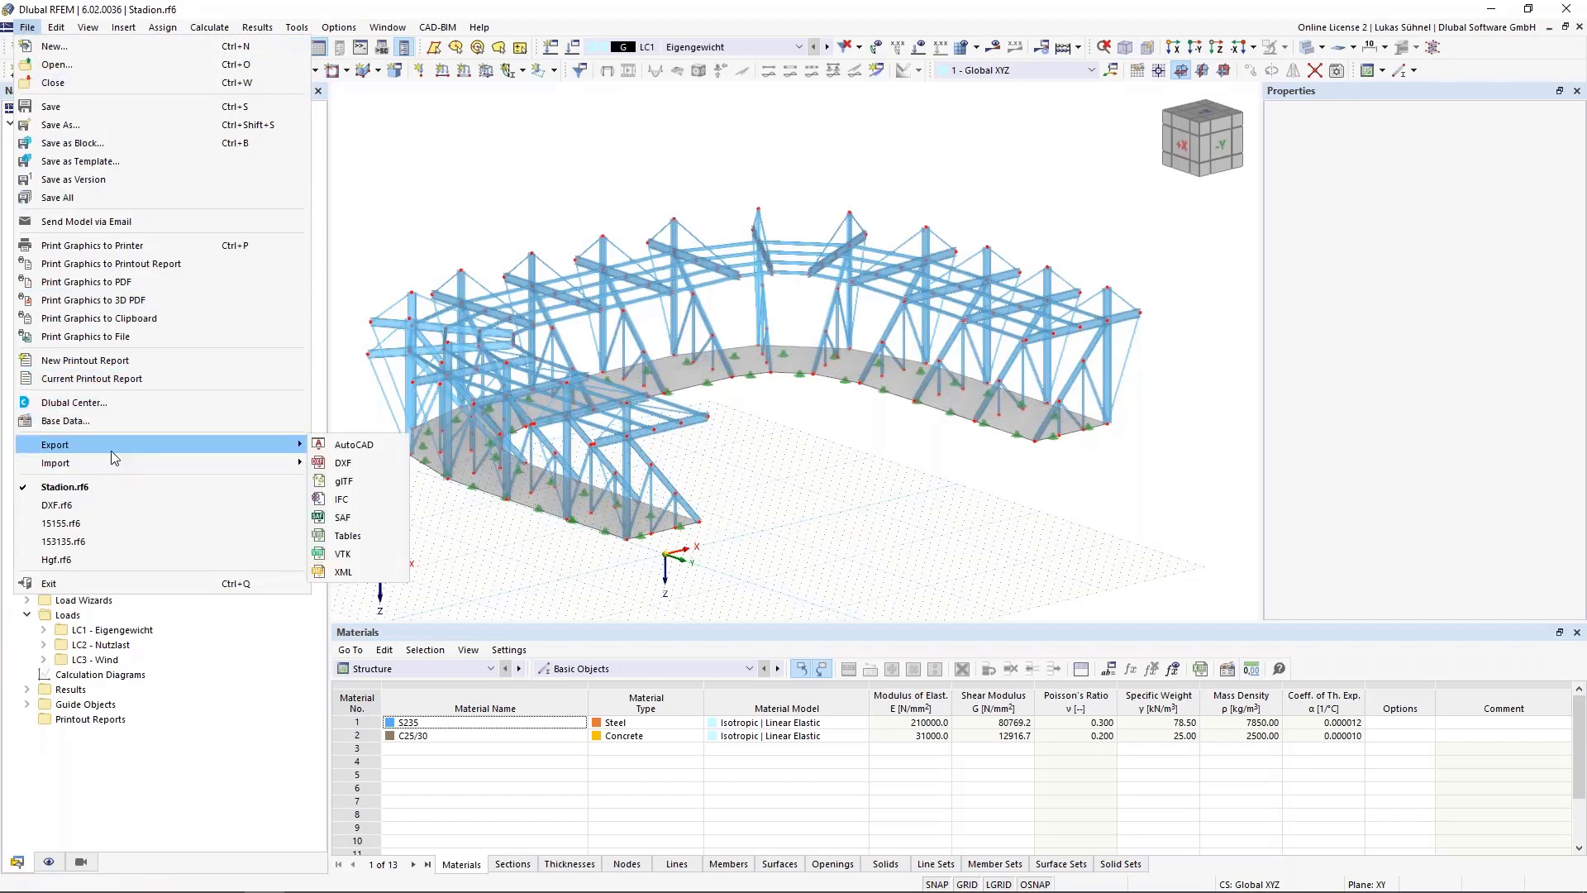
pyautogui.click(355, 499)
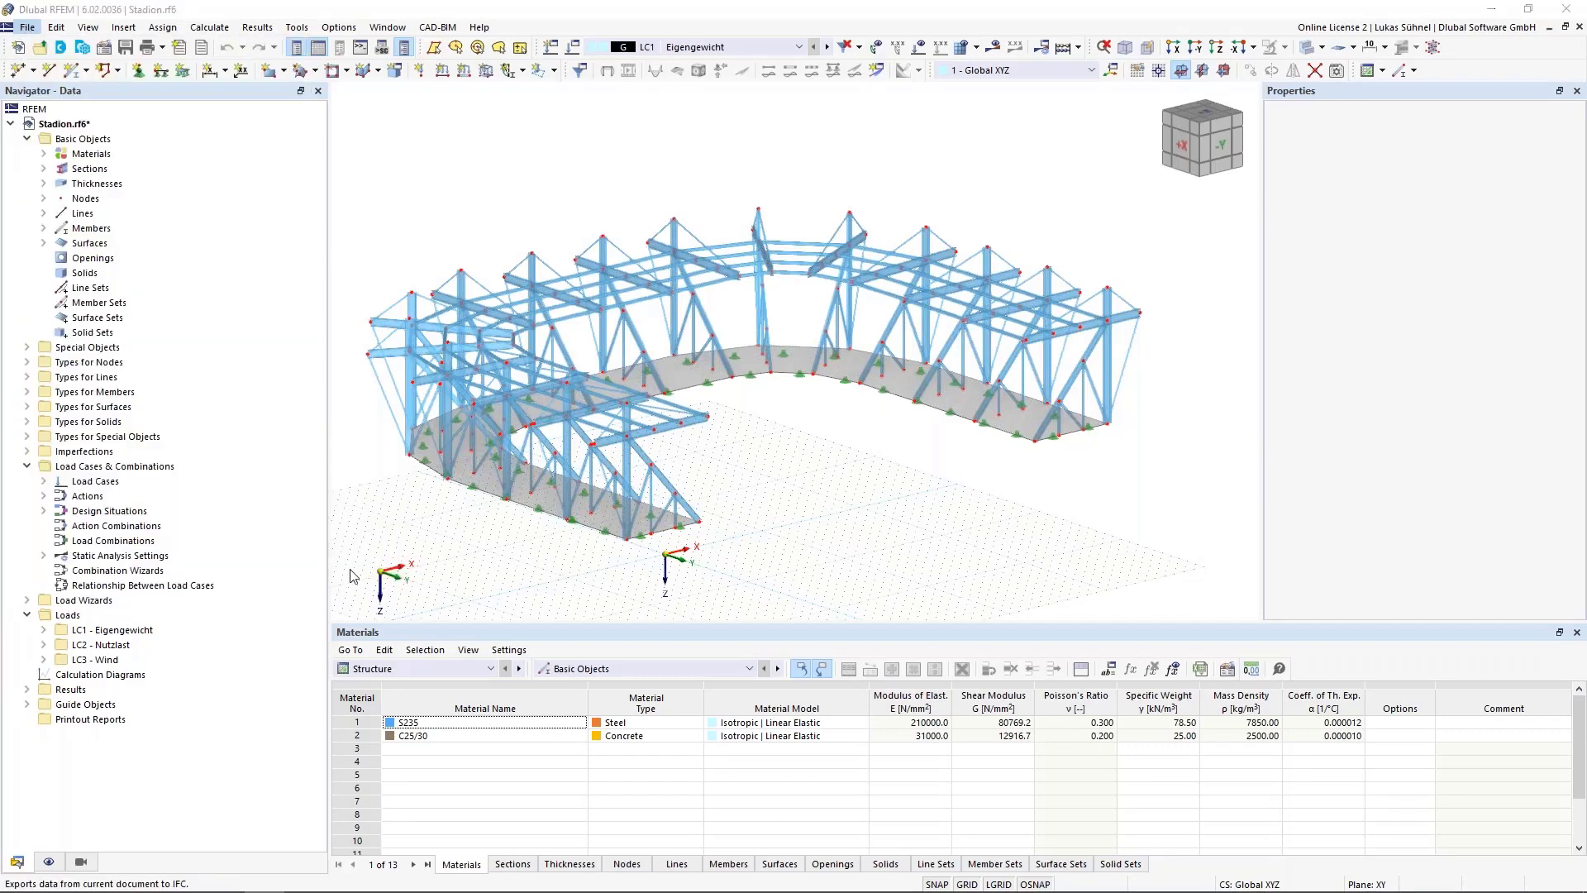
pyautogui.click(933, 374)
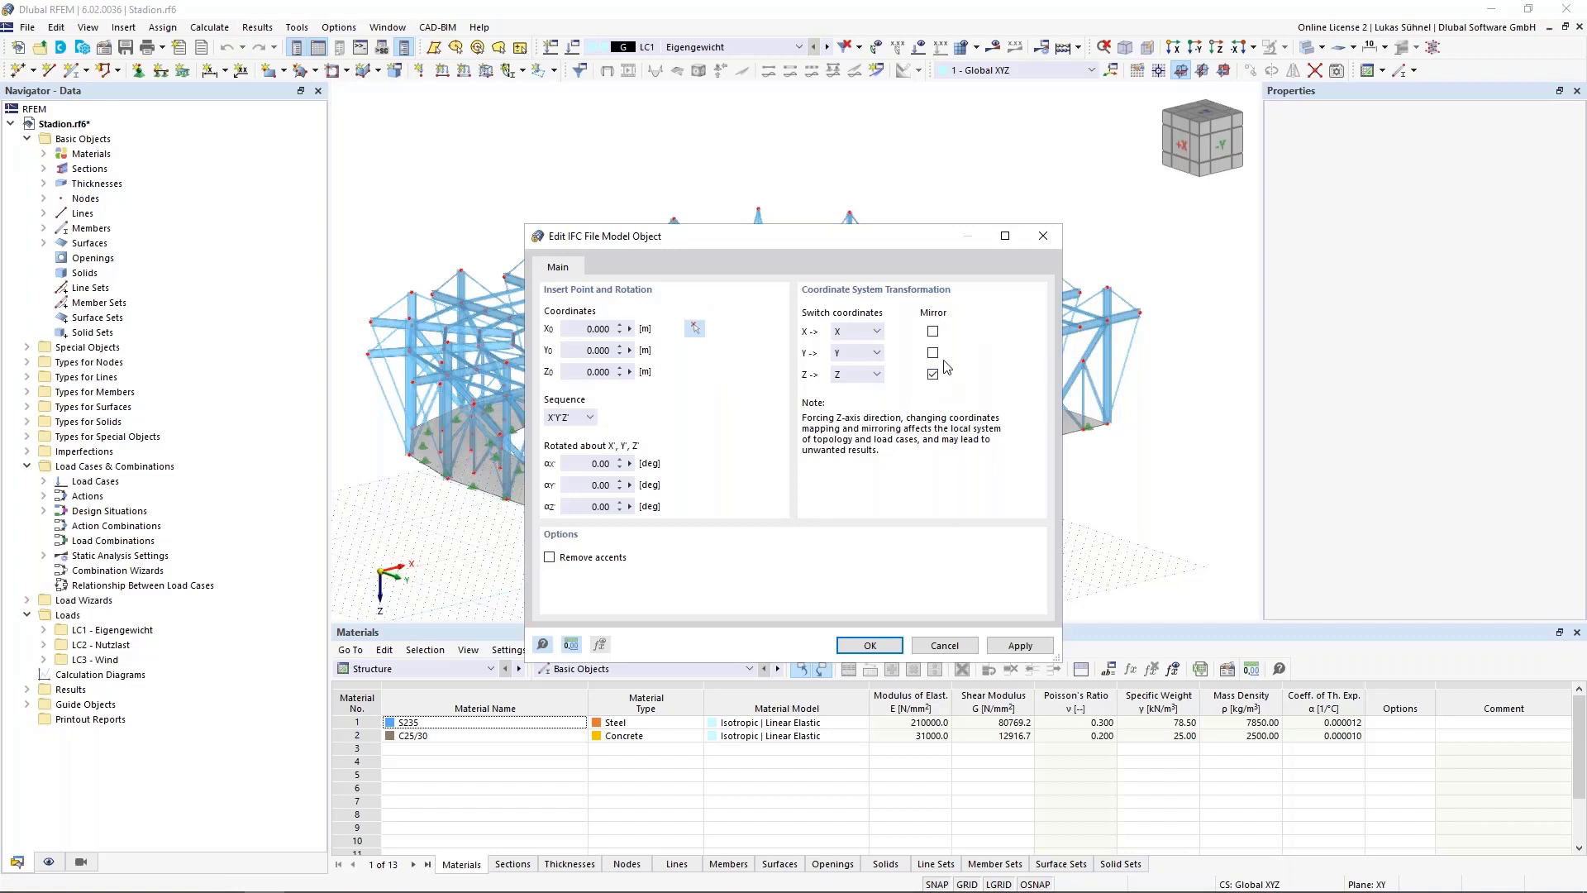
pyautogui.click(933, 353)
pyautogui.click(870, 645)
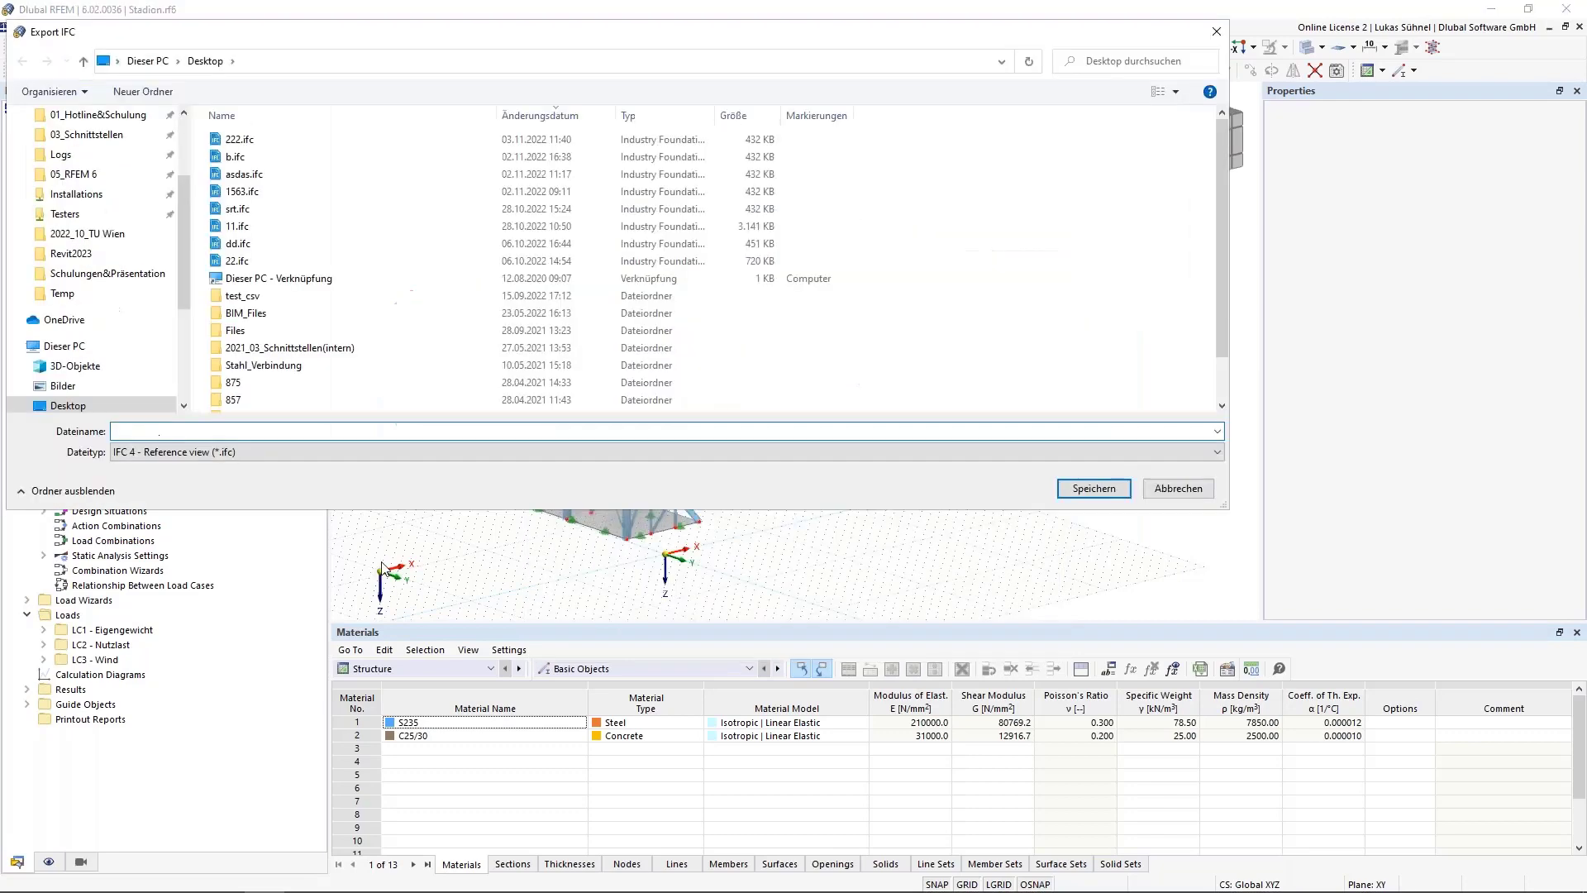
# Save the export to the desktop as "stadion" in the IFC 4 - Reference view format
pyautogui.write('stadion')
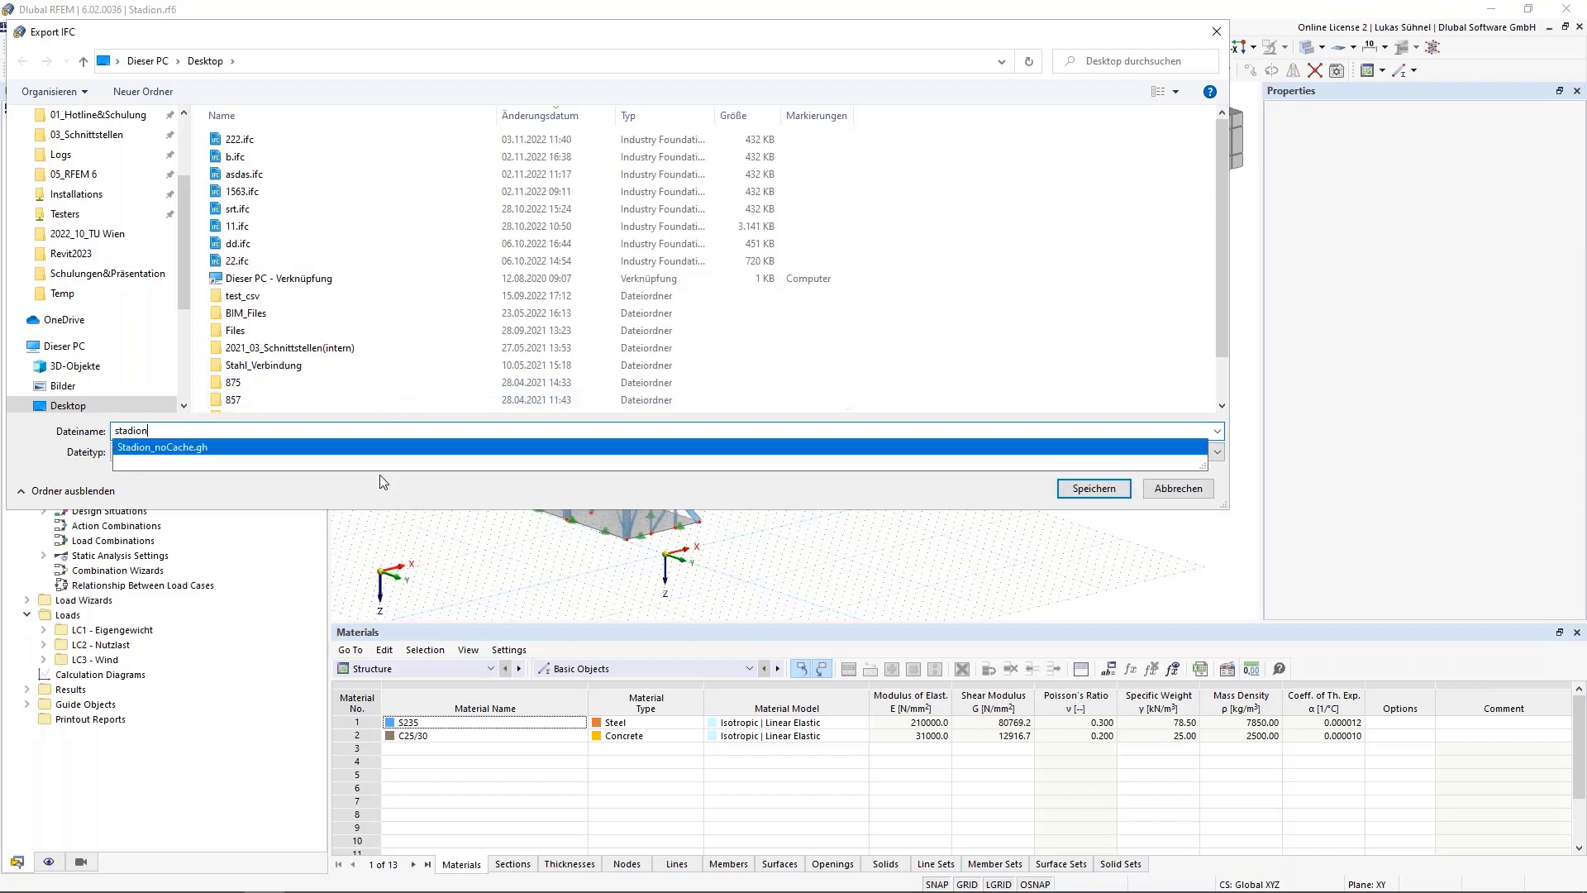
pyautogui.click(170, 457)
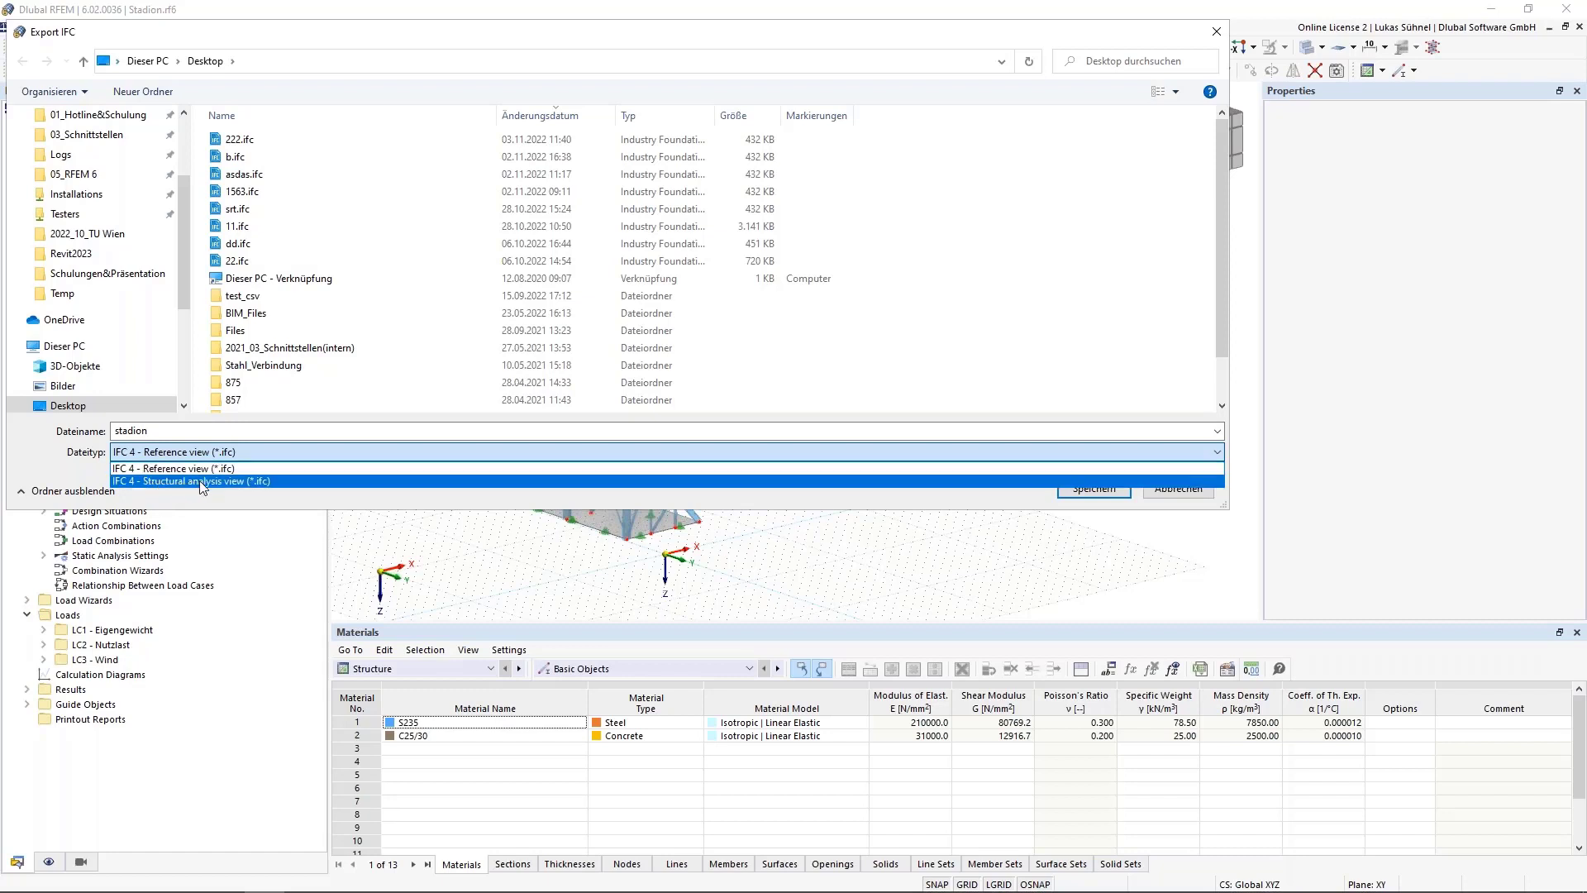
pyautogui.click(178, 470)
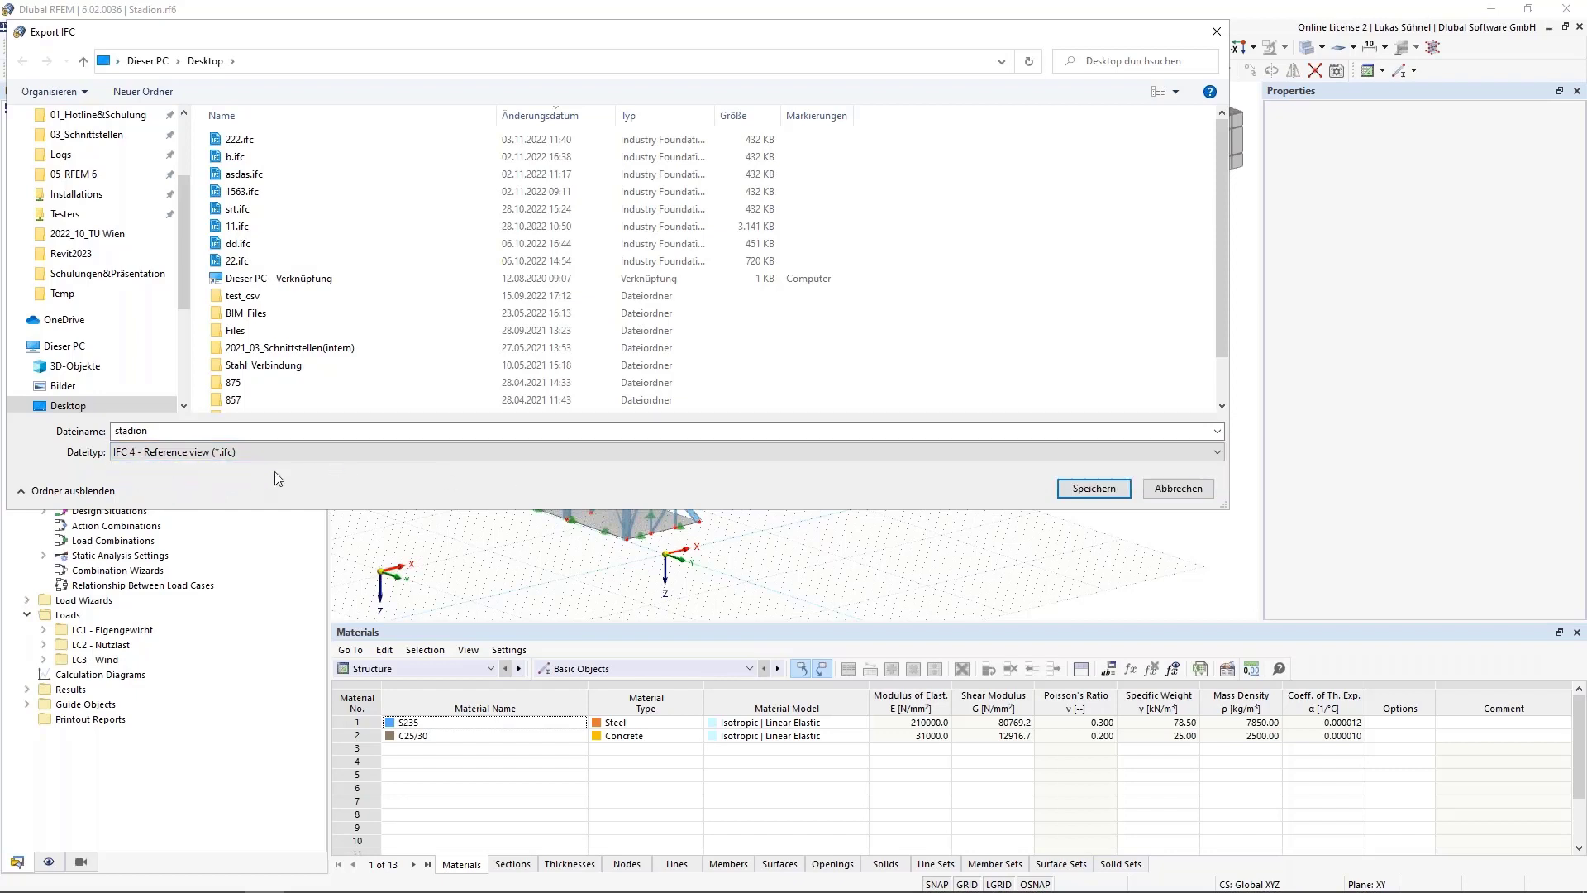
pyautogui.click(1093, 488)
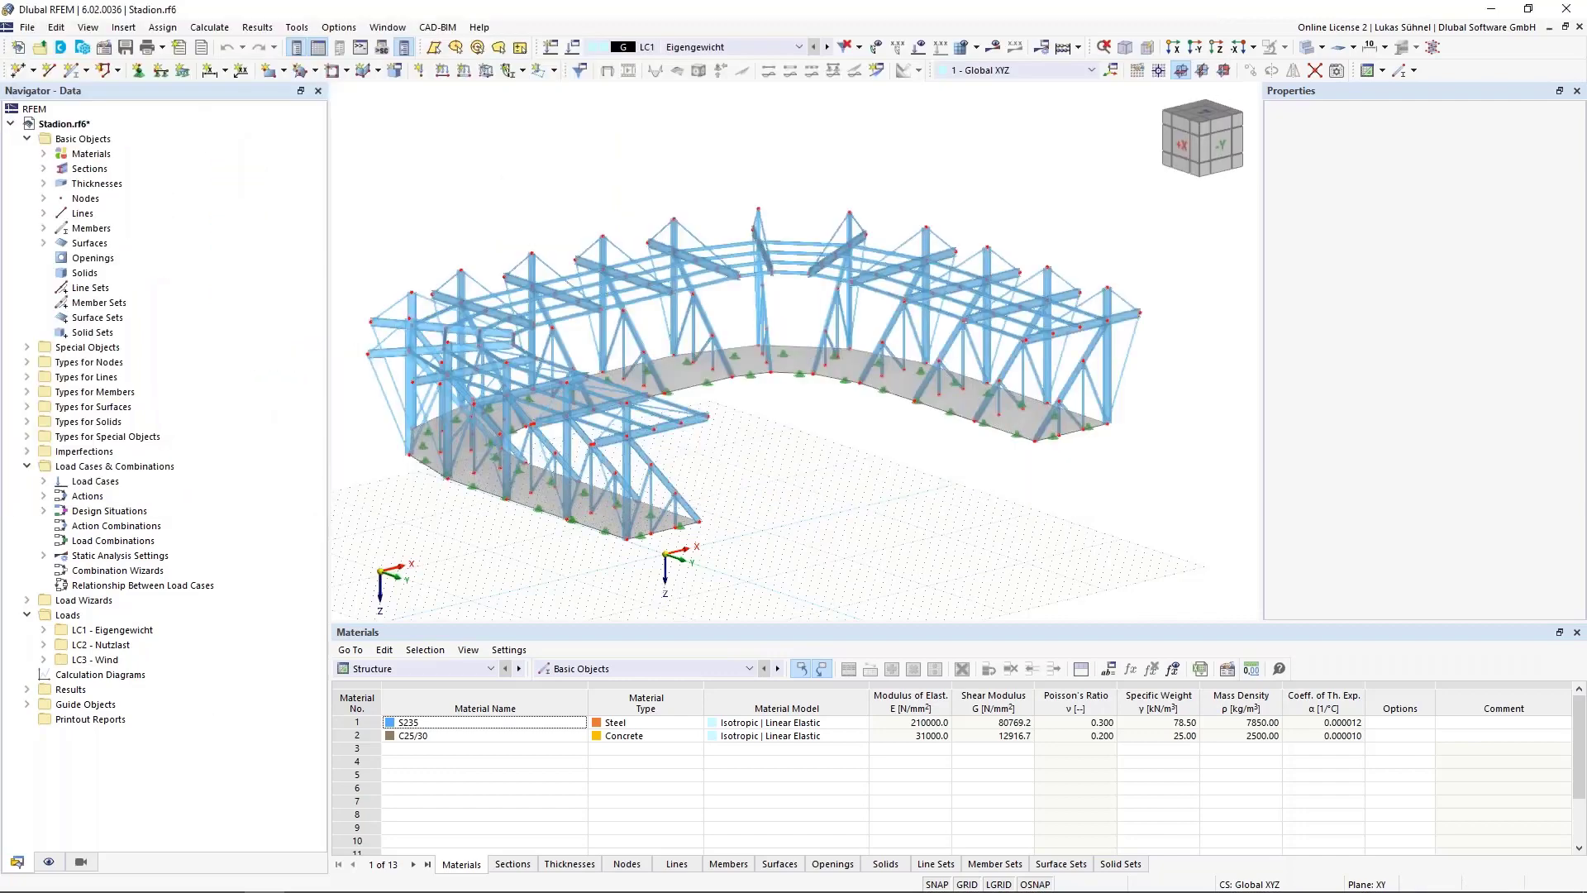
# Open the exported stadion.ifc in BIMvision and examine the stadium structure from several viewpoints
pyautogui.click(63, 876)
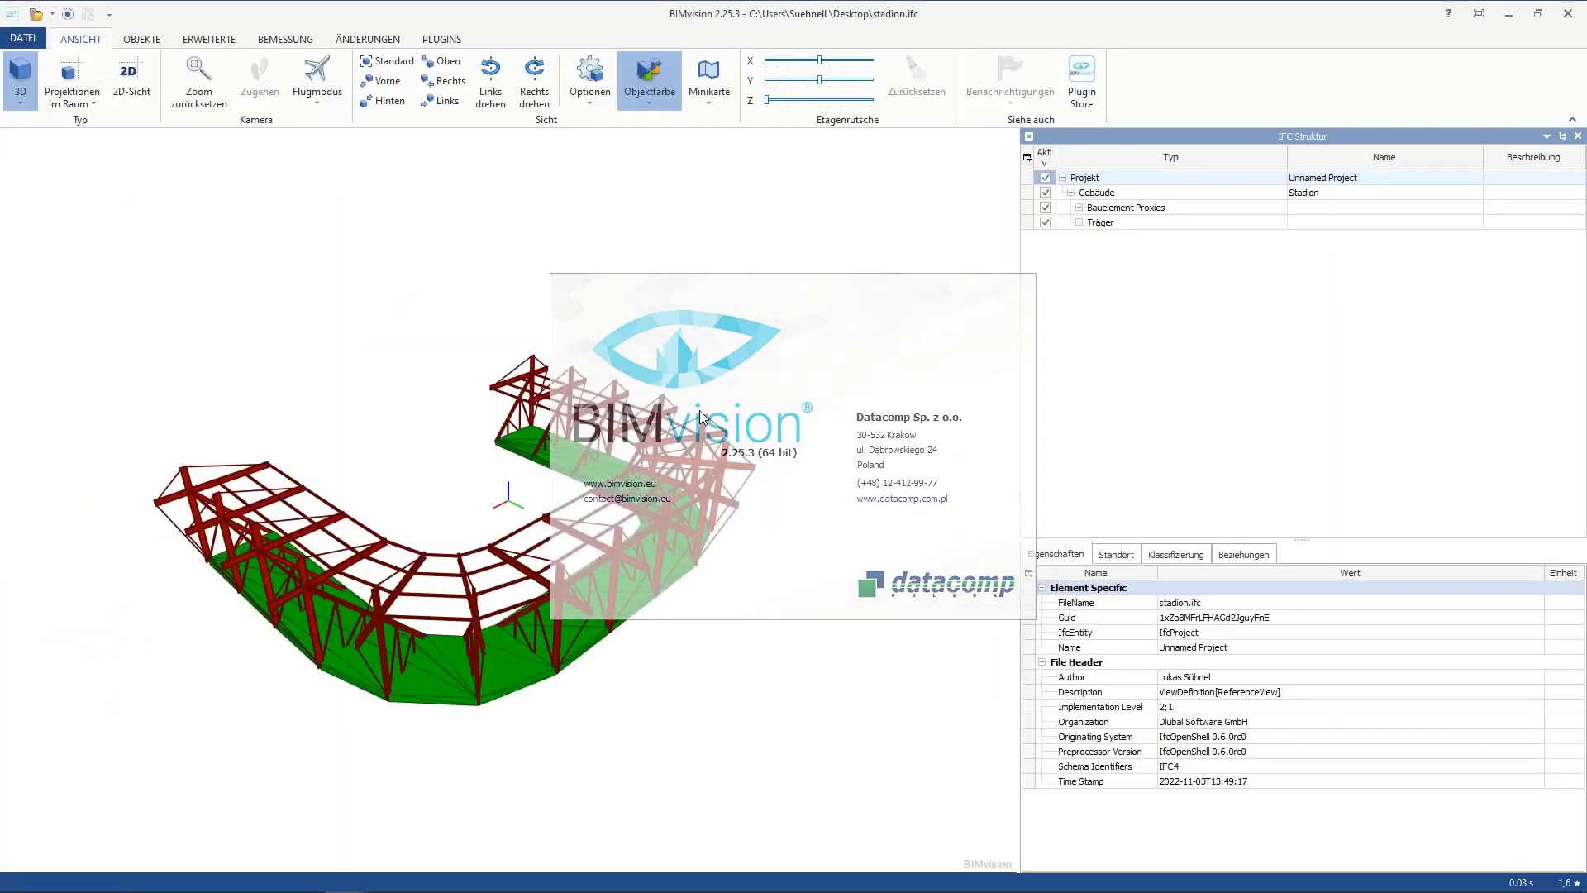
pyautogui.moveTo(800, 507); pyautogui.dragTo(523, 598)
pyautogui.scroll(5, 409, 636)
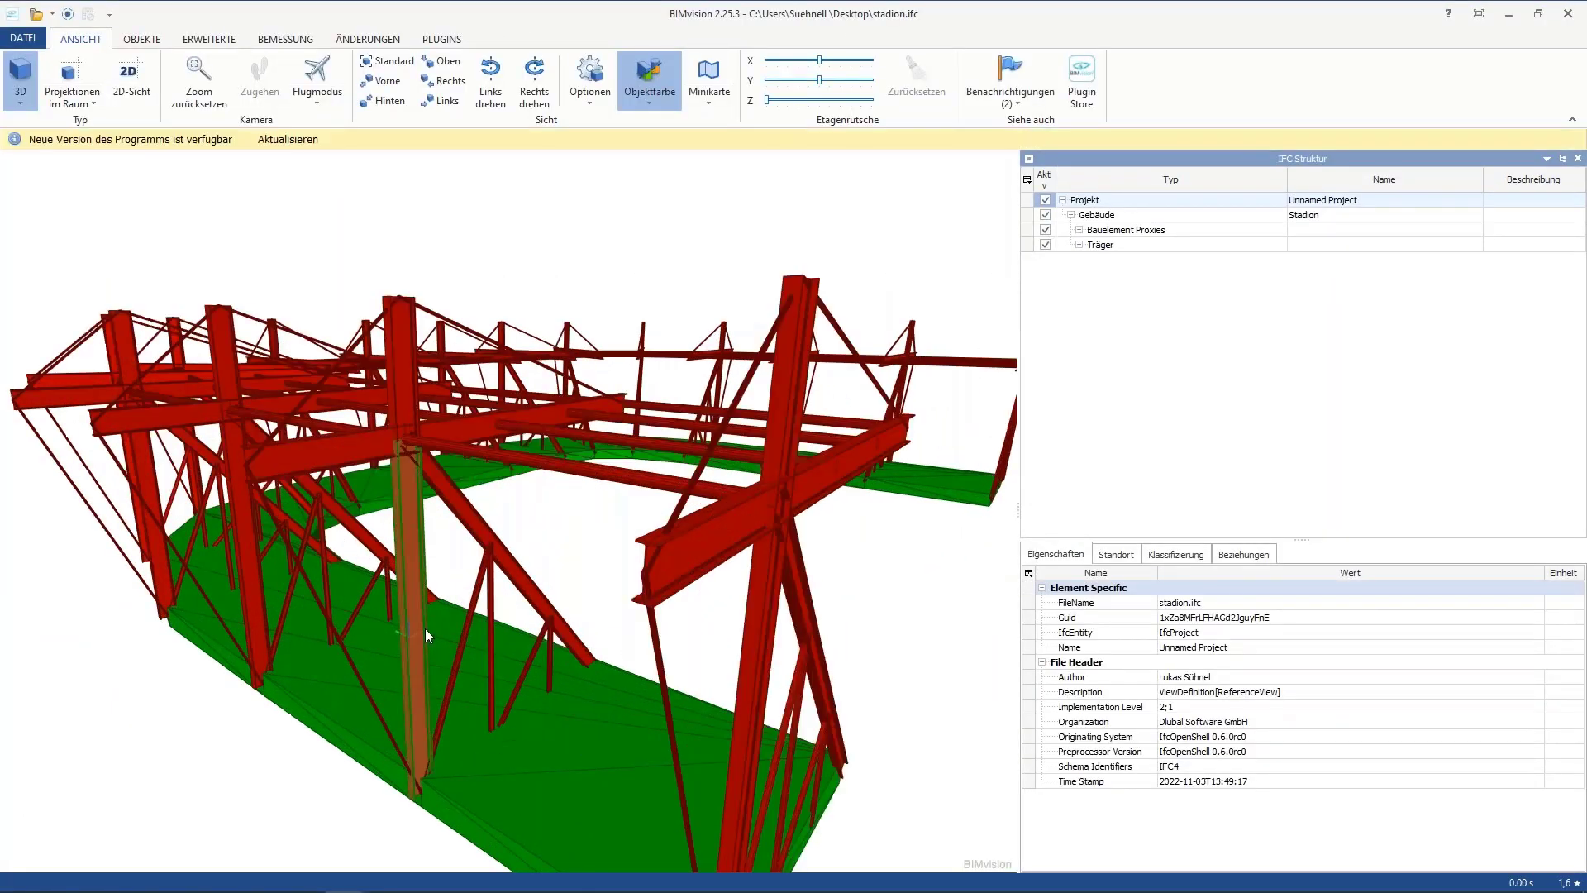
pyautogui.scroll(-5, 425, 625)
# Inspect the profile name and the material properties of the diagonal grandstand beam Member 15
pyautogui.click(453, 564)
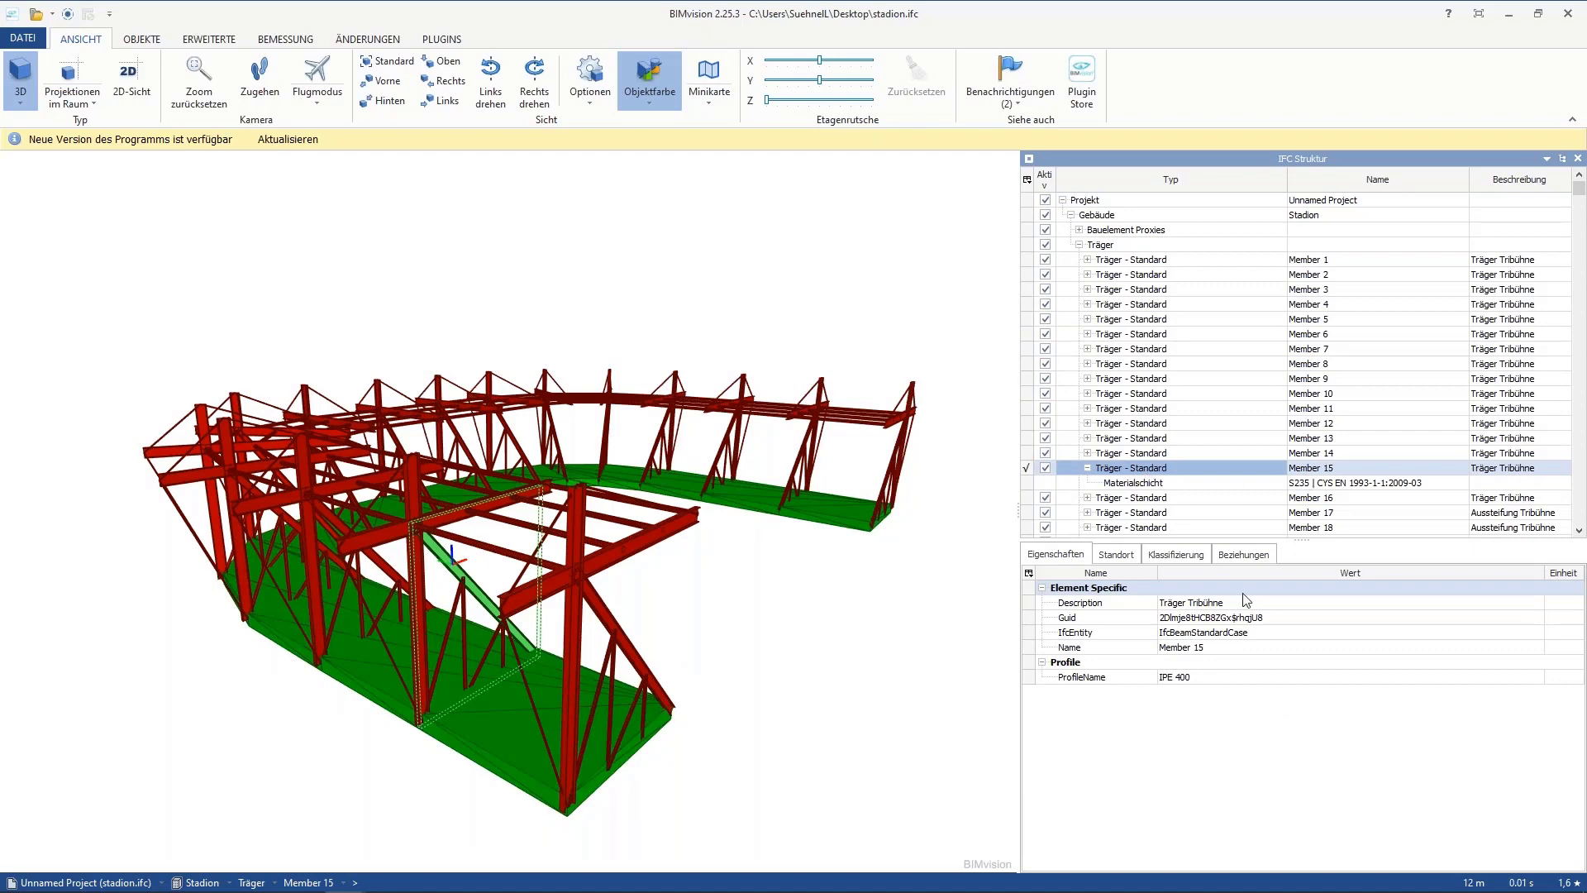
pyautogui.click(1196, 683)
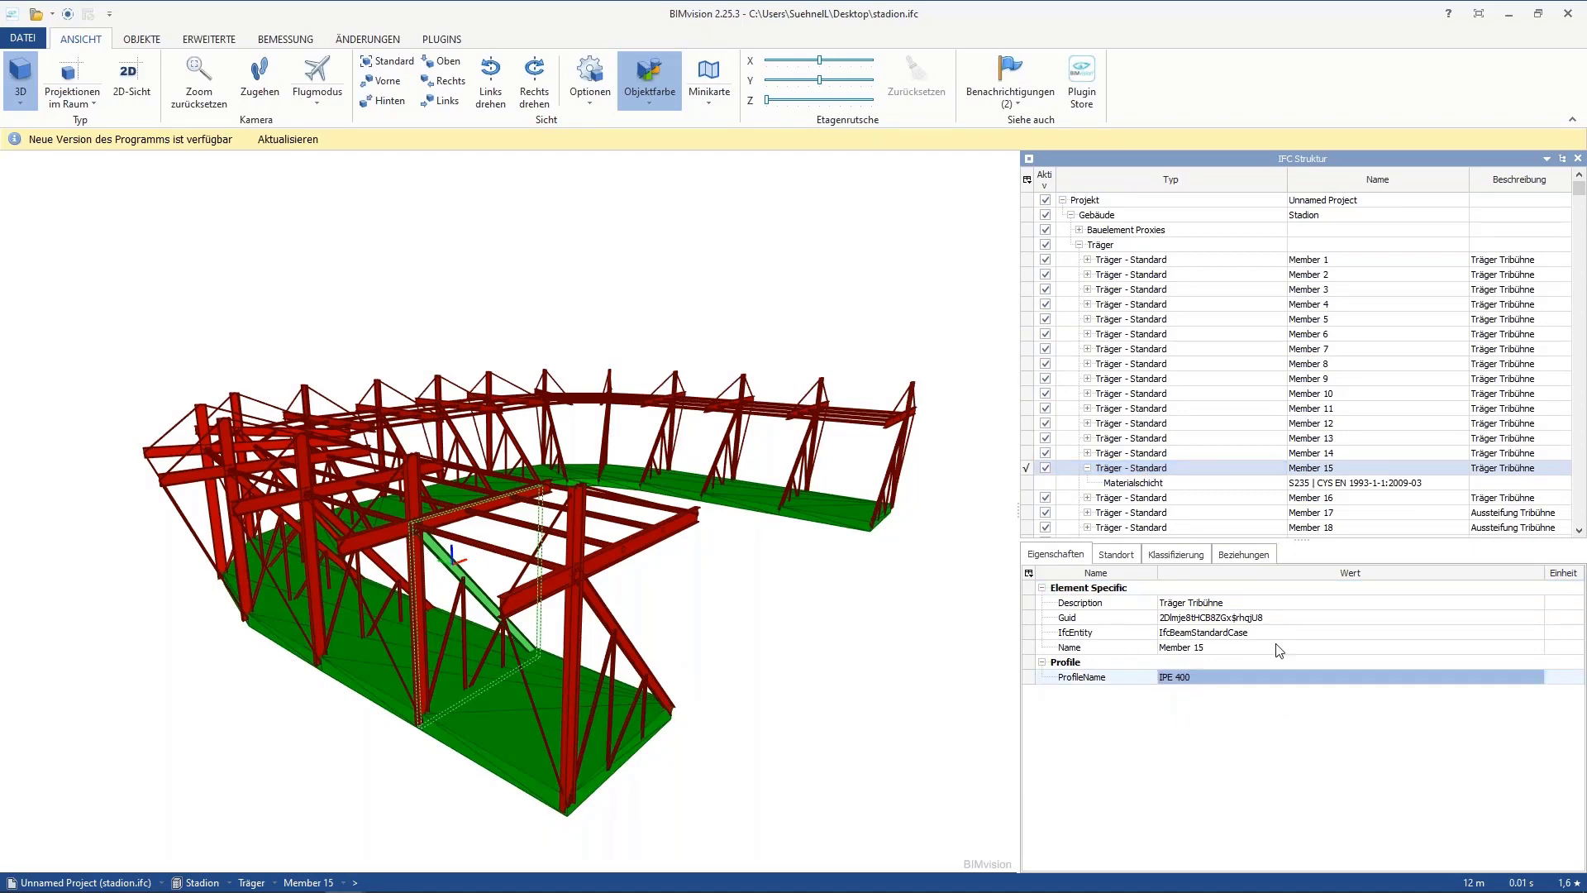
pyautogui.click(1311, 483)
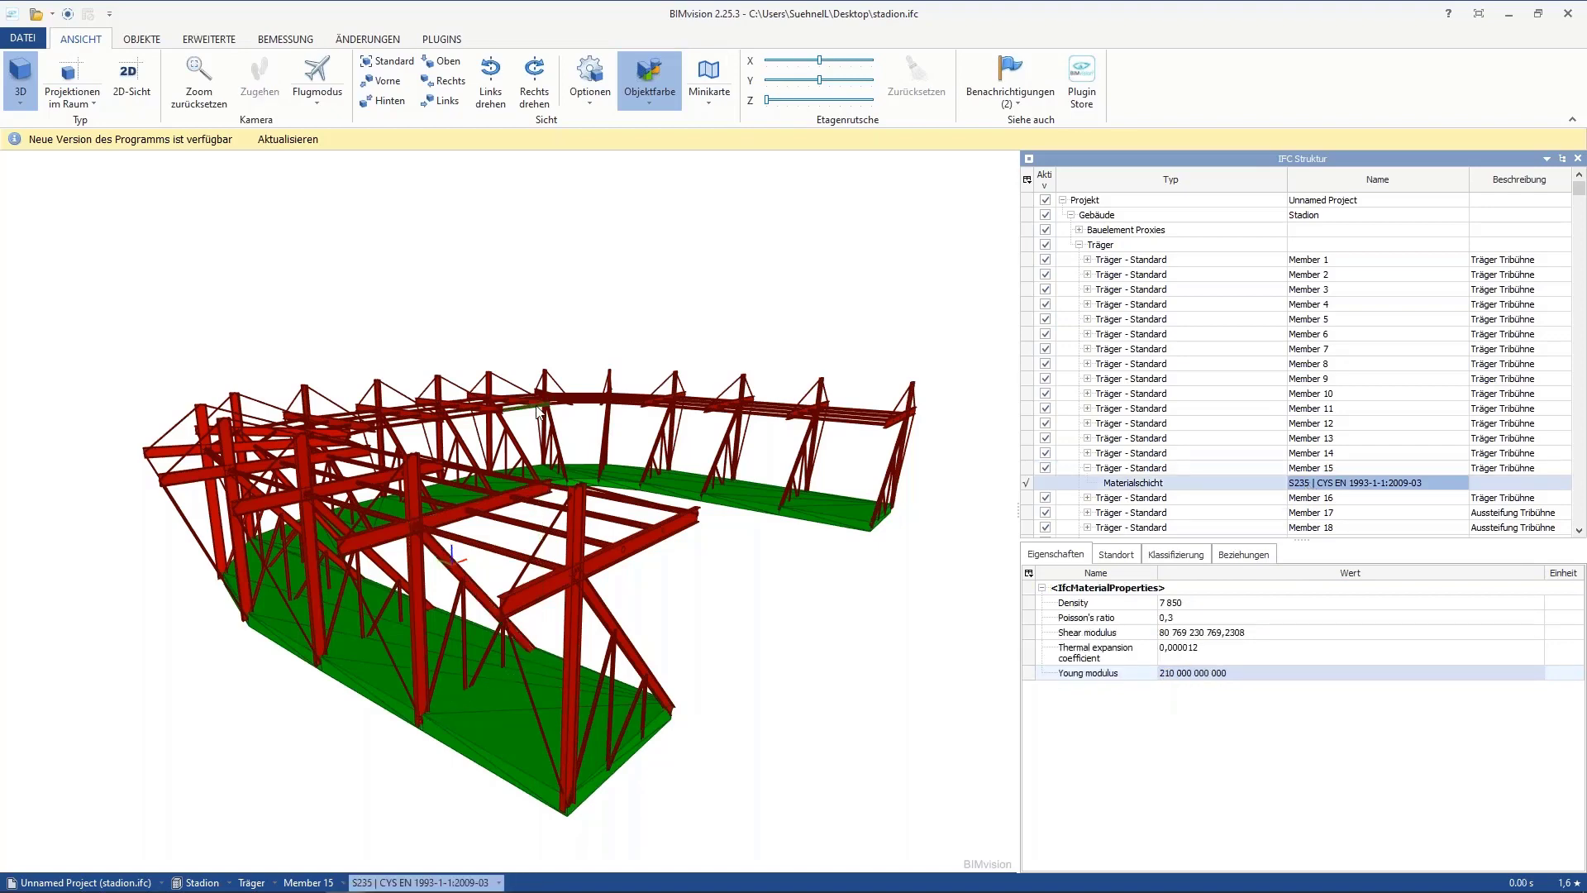
pyautogui.moveTo(698, 623); pyautogui.dragTo(567, 508)
pyautogui.scroll(-3, 532, 518)
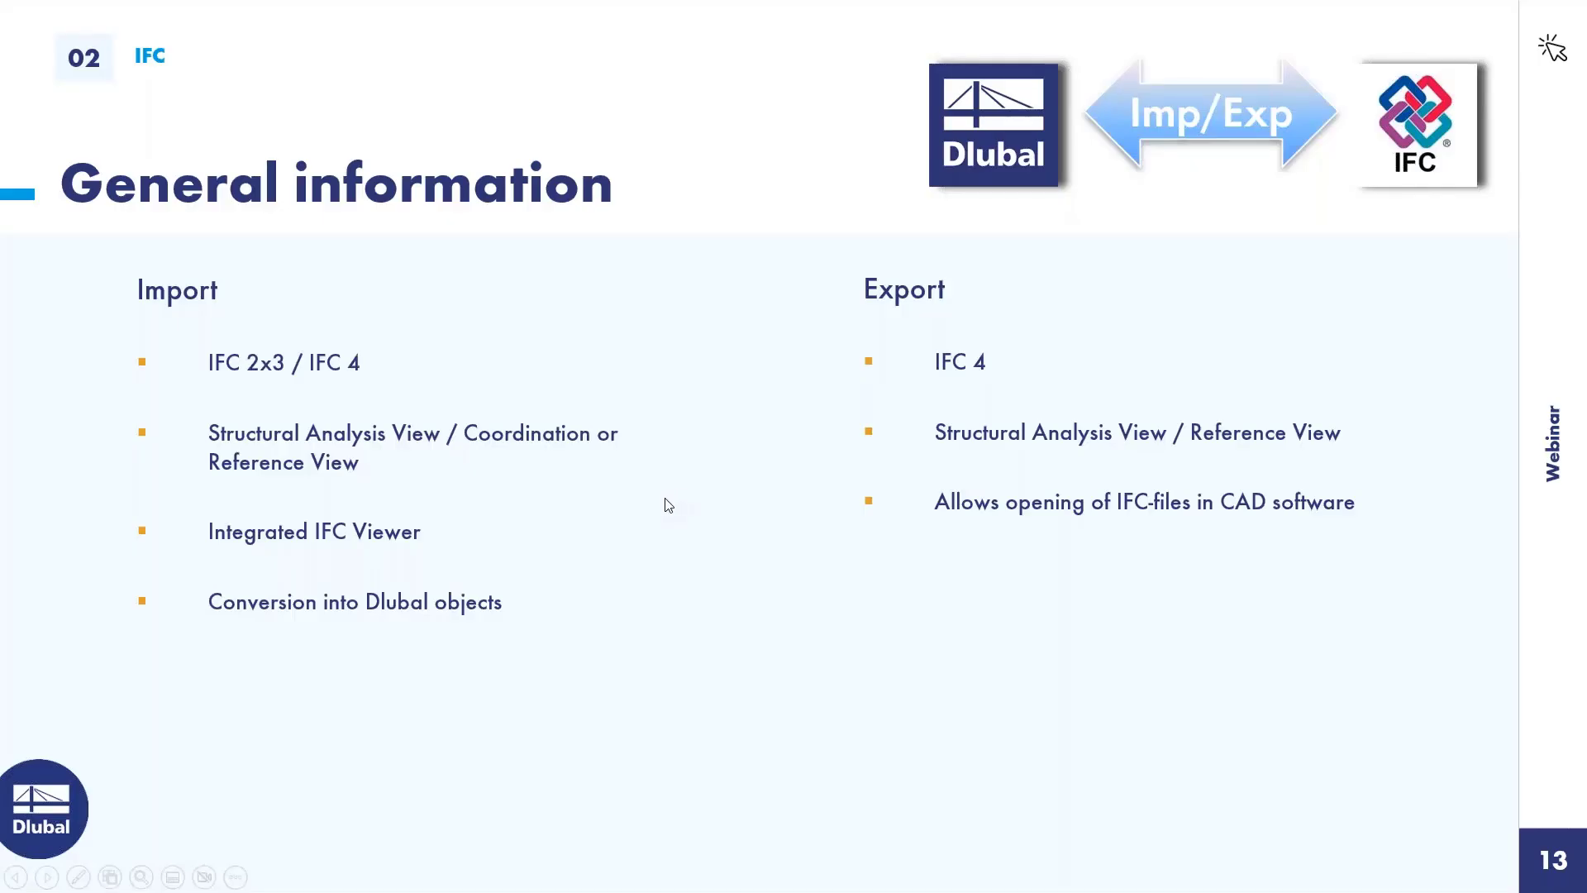
pyautogui.press('Right')
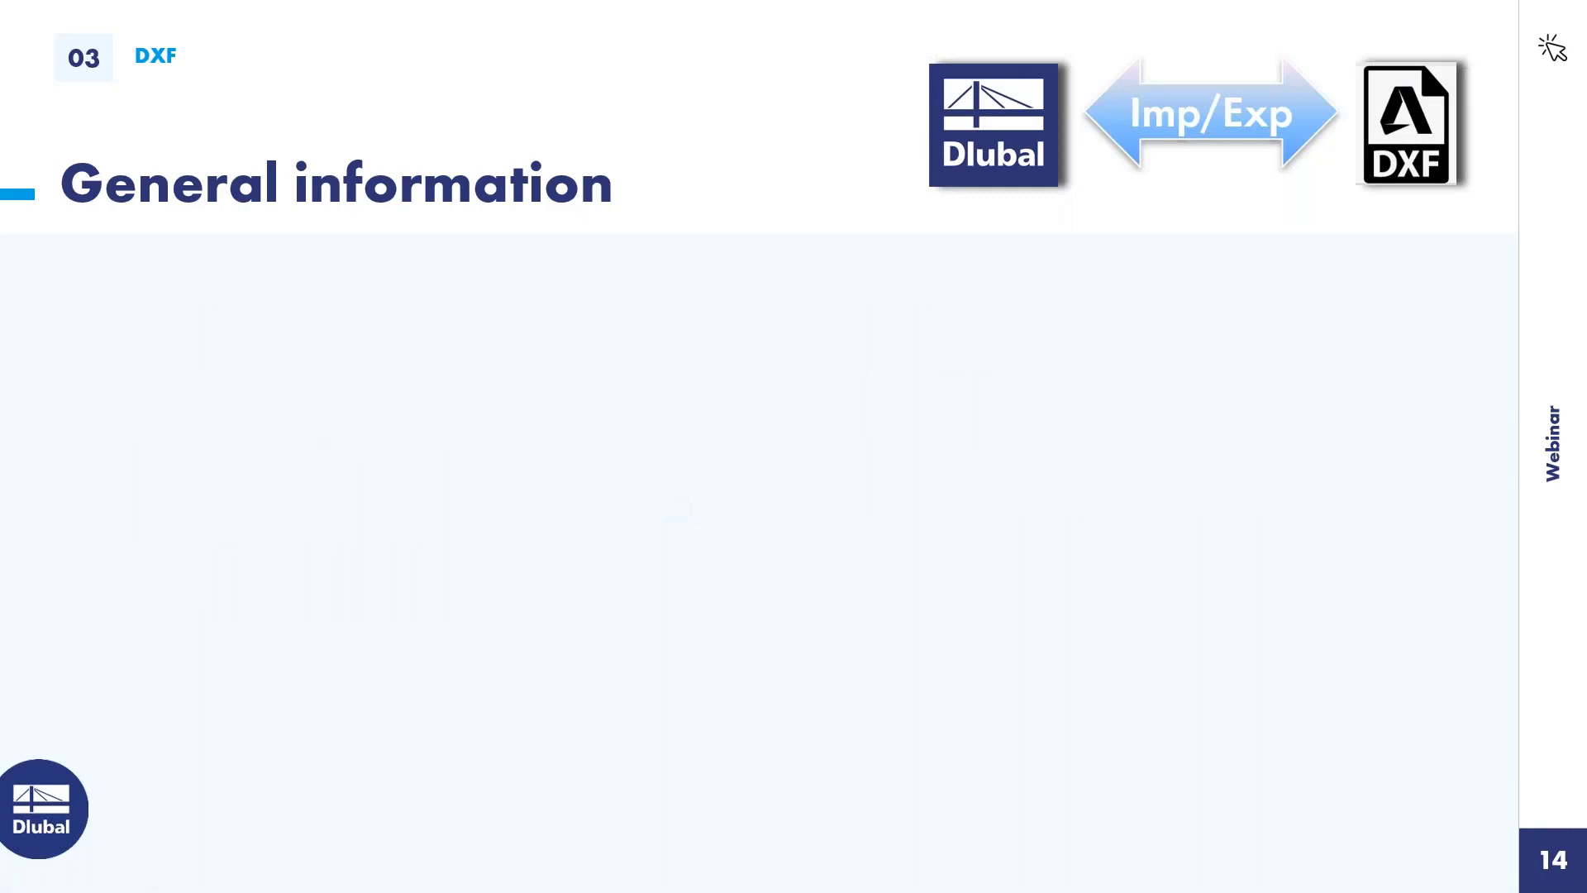
pyautogui.press('Right')
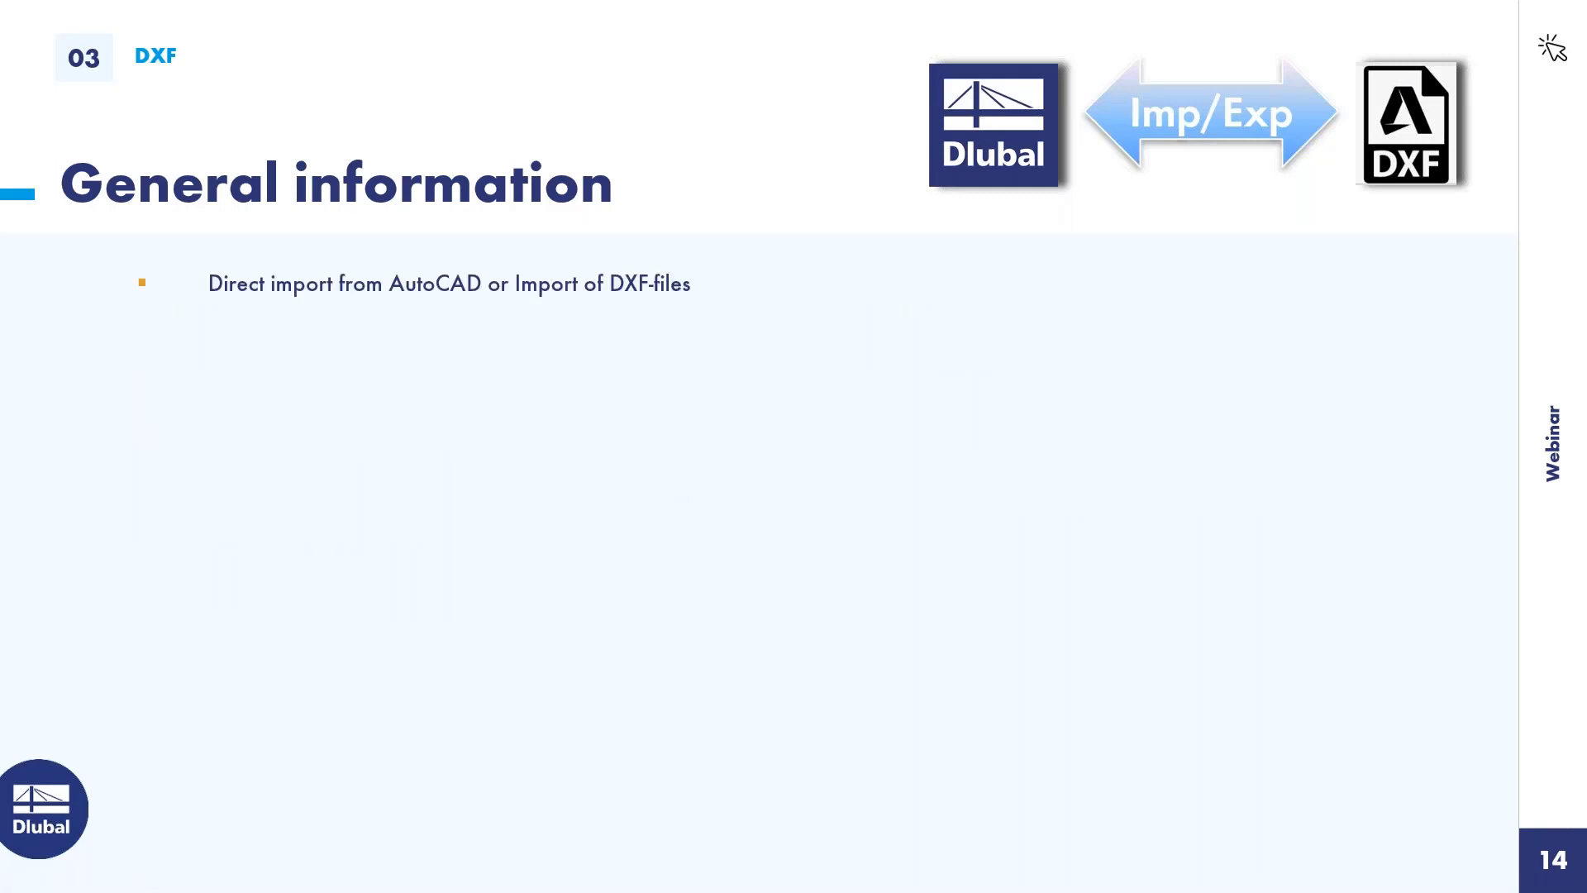
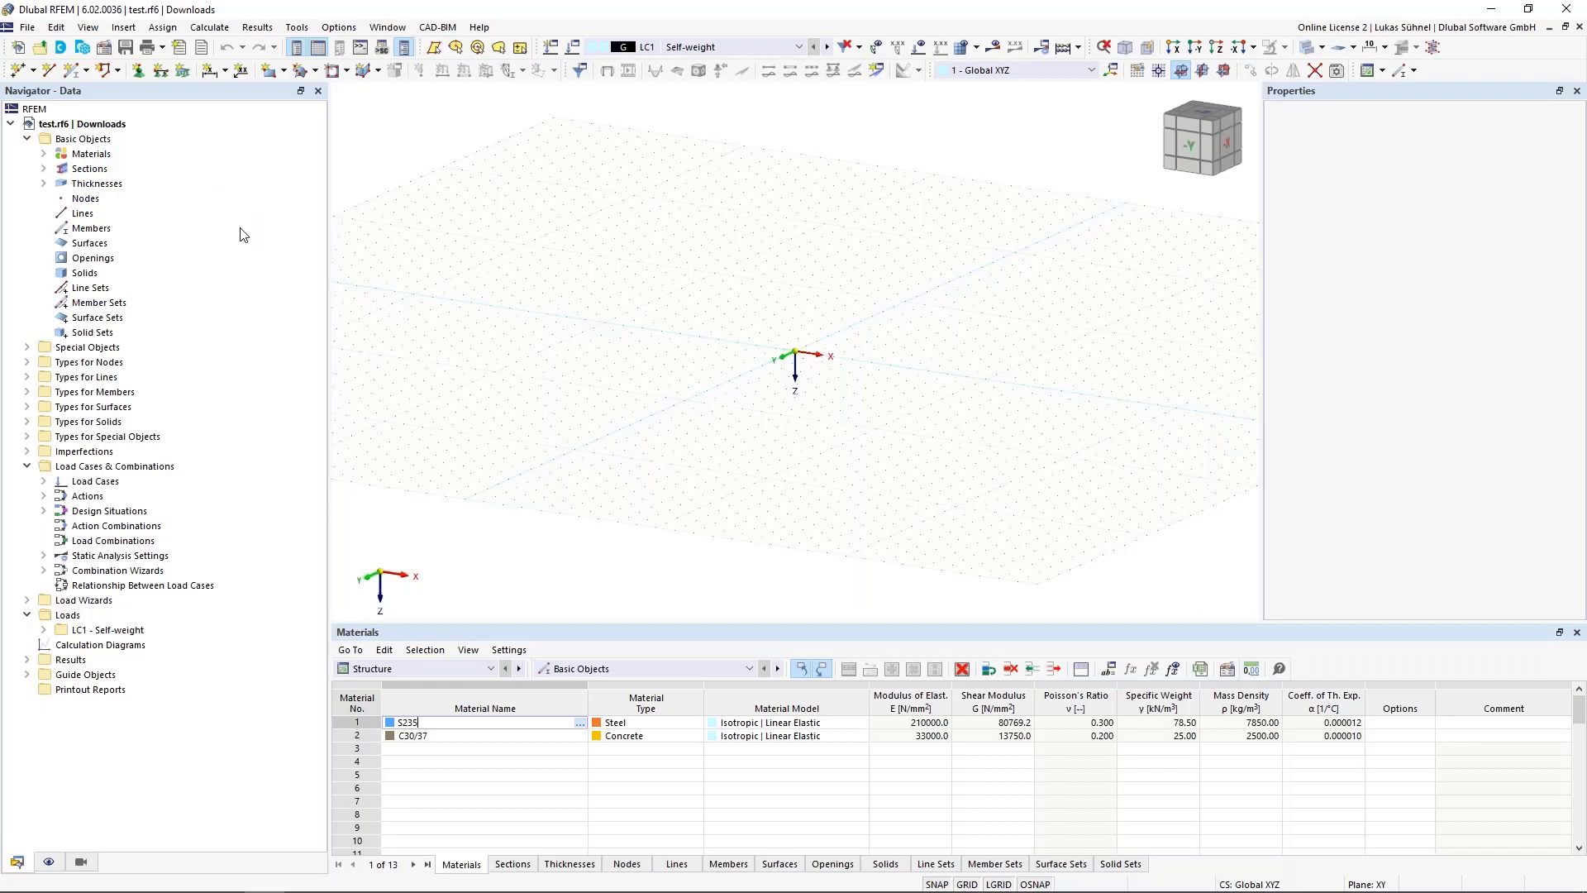
# Start a new background layer under Guide Objects in the test.rf6 model in RFEM
pyautogui.click(27, 675)
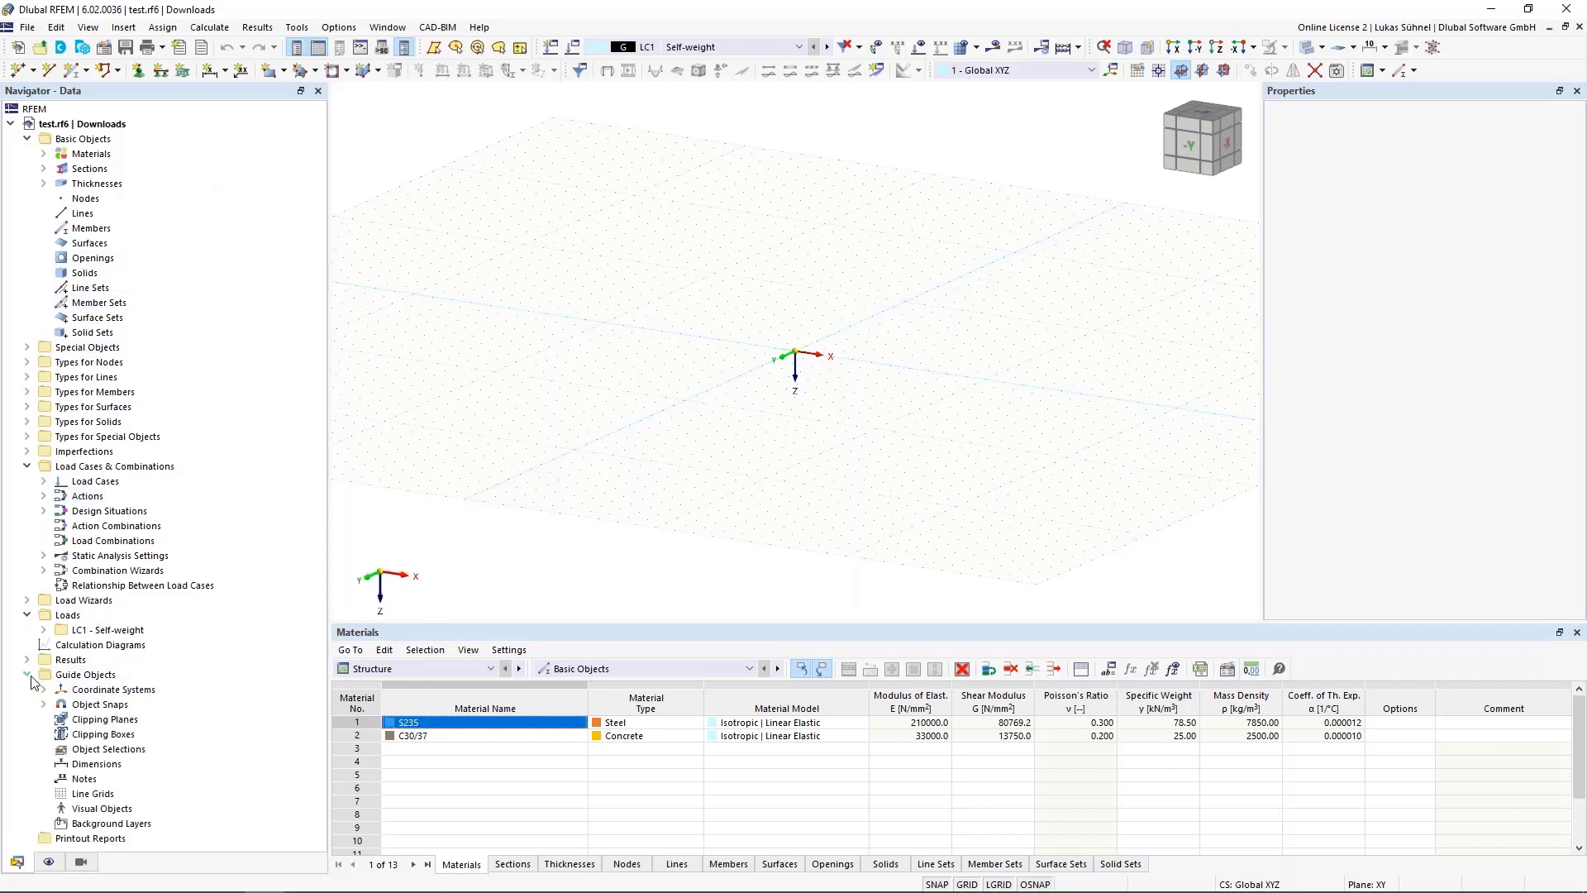
pyautogui.click(88, 825)
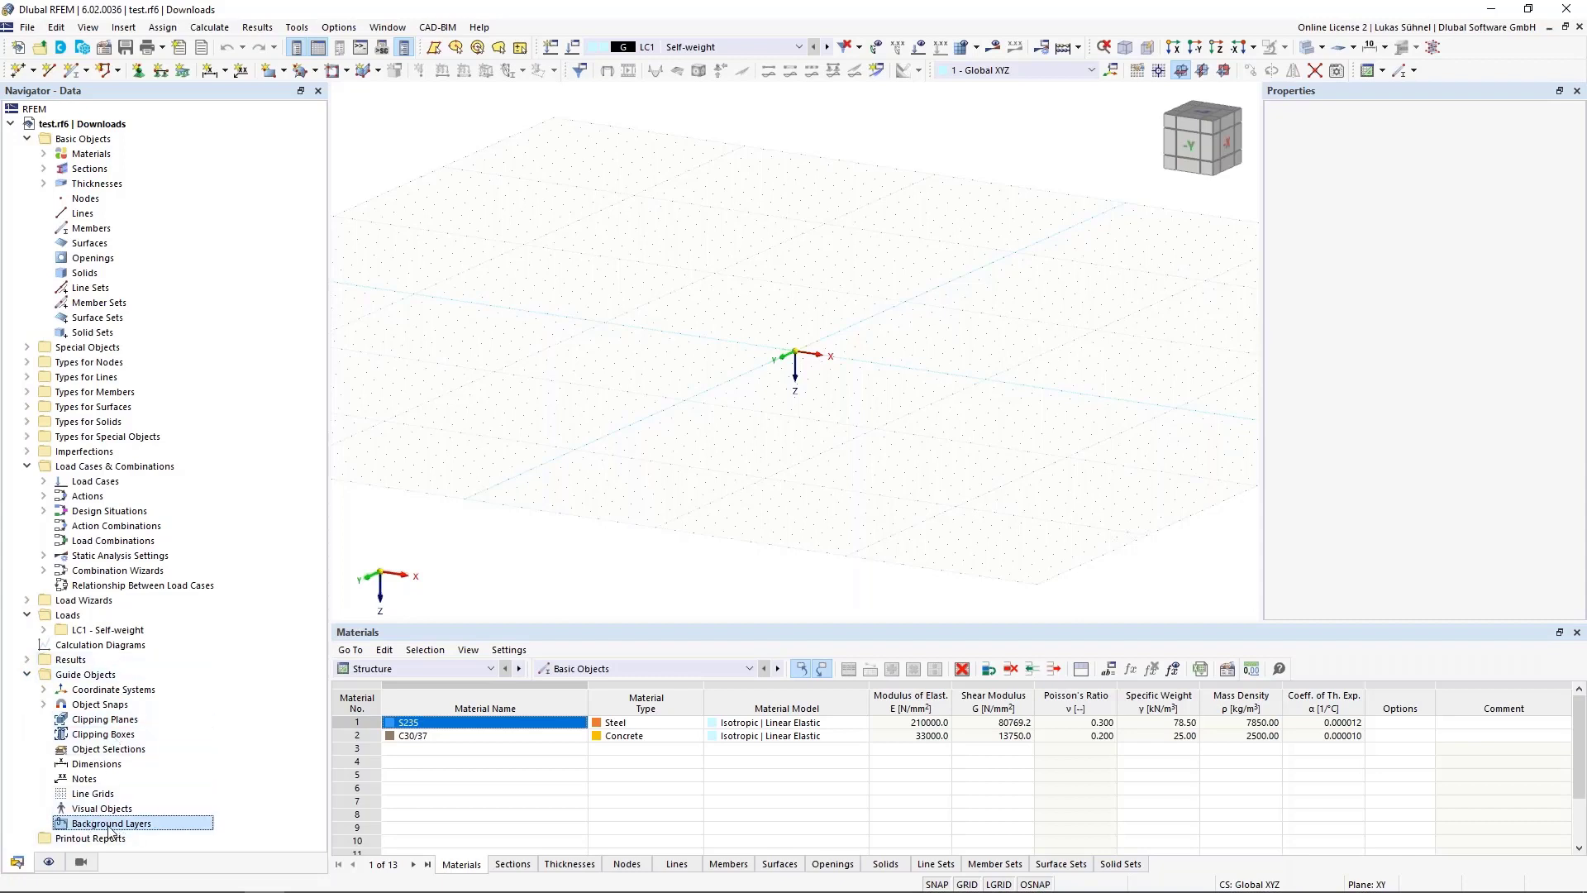
pyautogui.rightClick(110, 827)
pyautogui.click(171, 663)
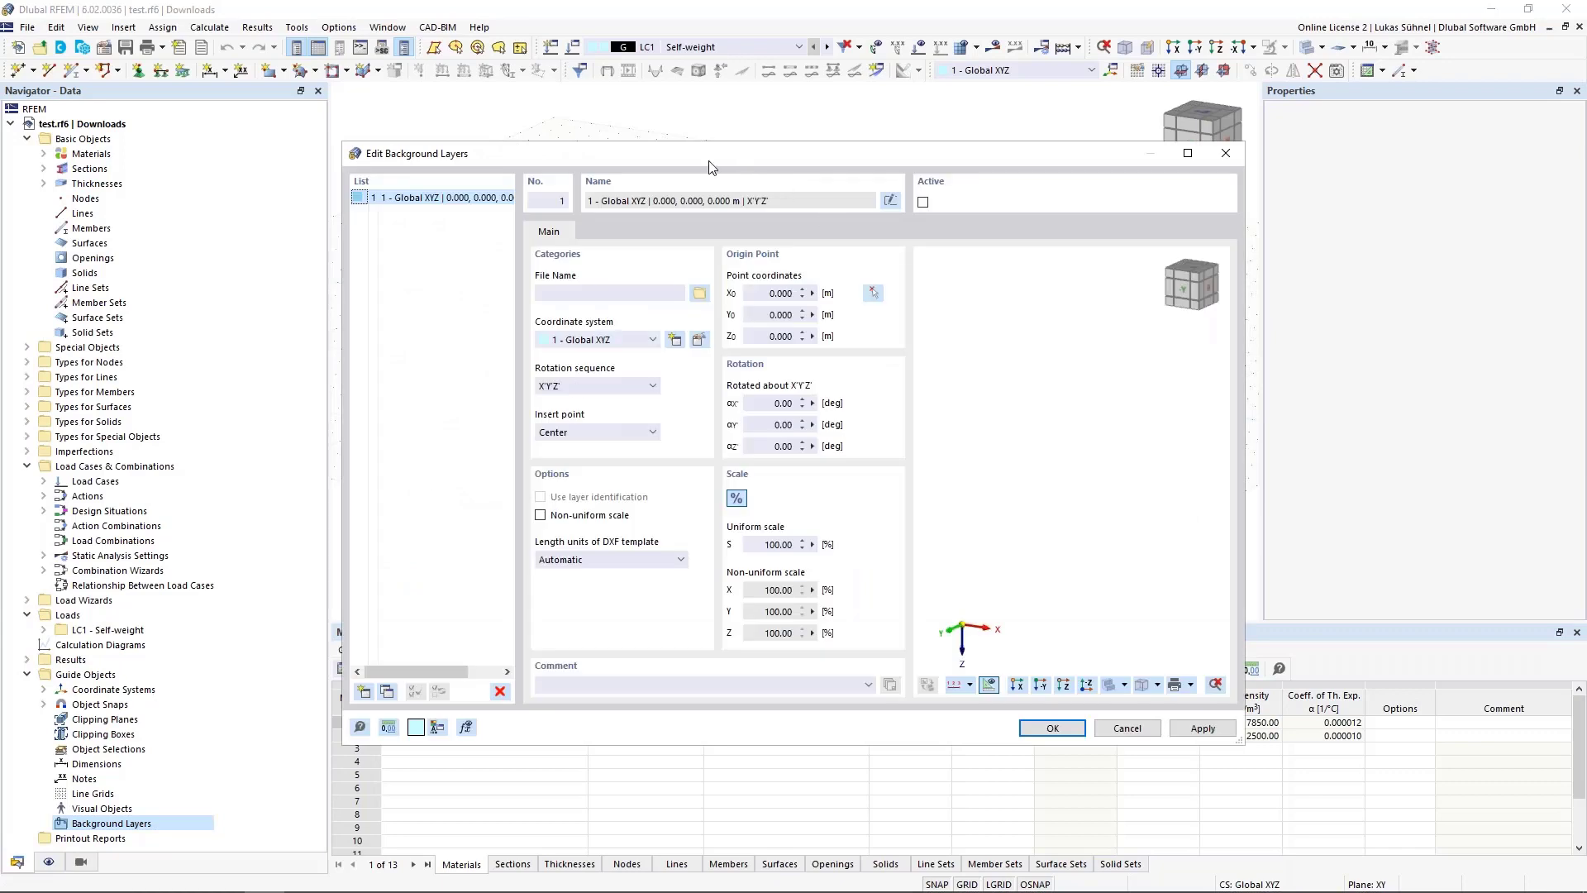
pyautogui.moveTo(709, 167); pyautogui.dragTo(723, 132)
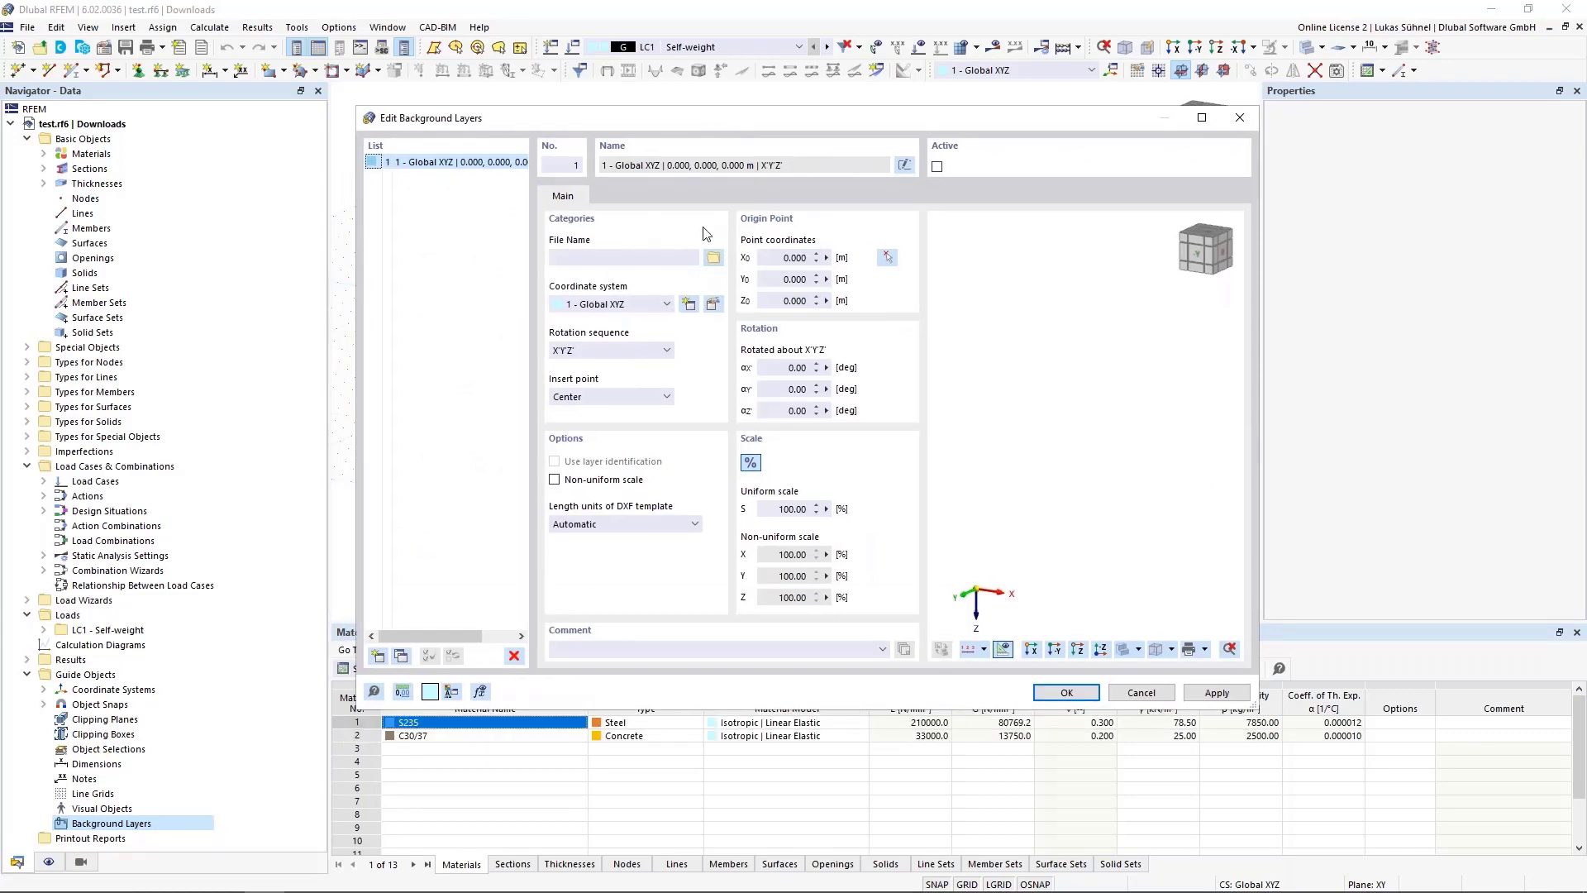
# Load Stahlbühne_CAD.dxf from the webinar's dxf folder as the background layer's file
pyautogui.click(713, 257)
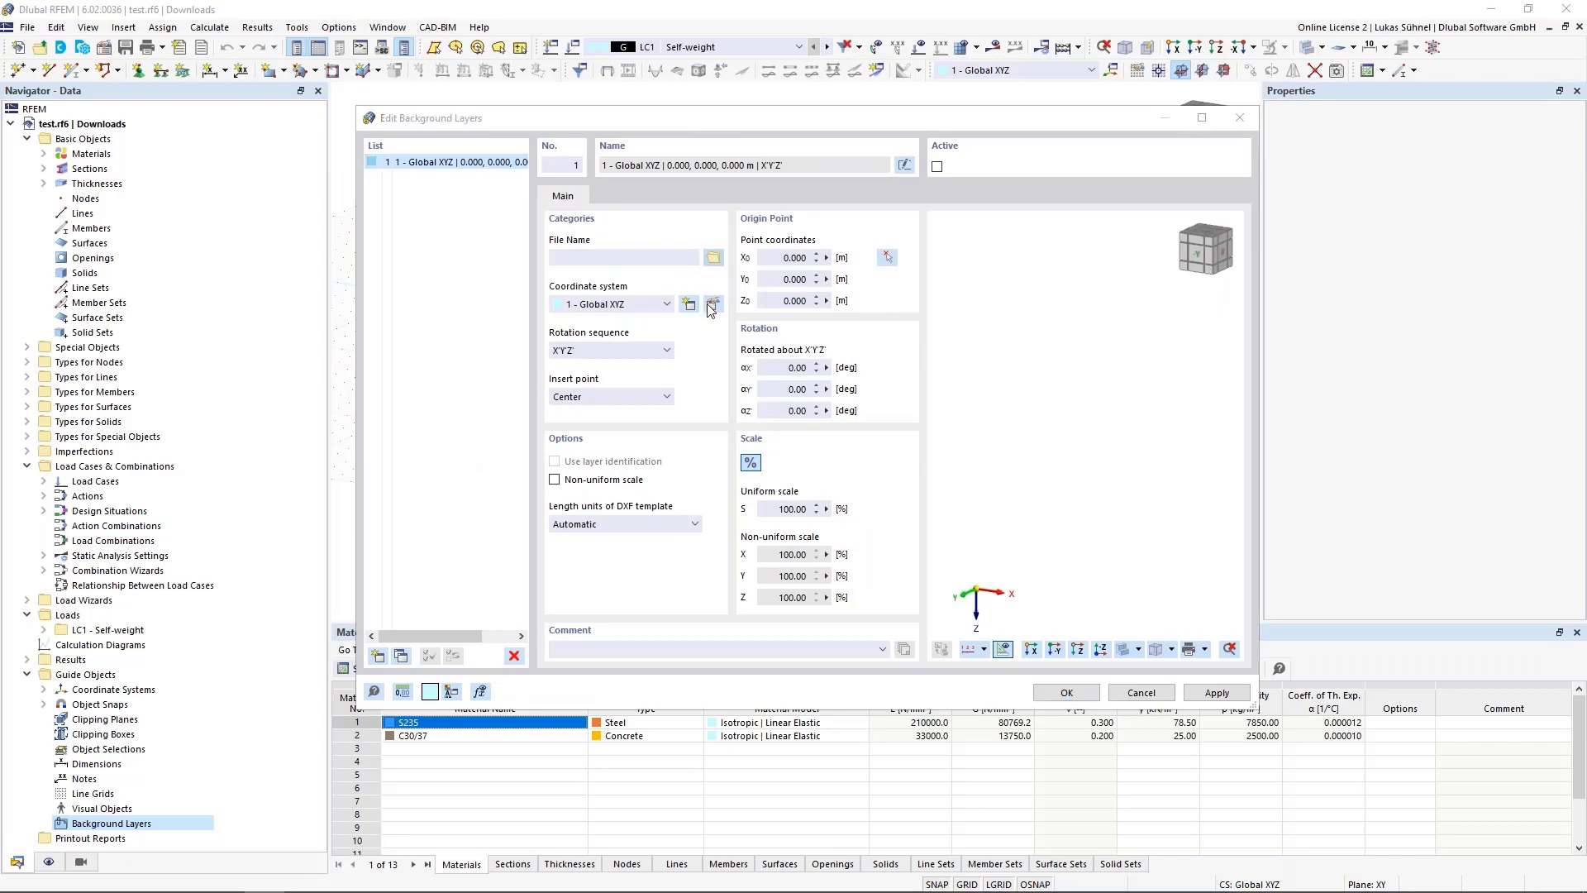
pyautogui.scroll(2, 442, 330)
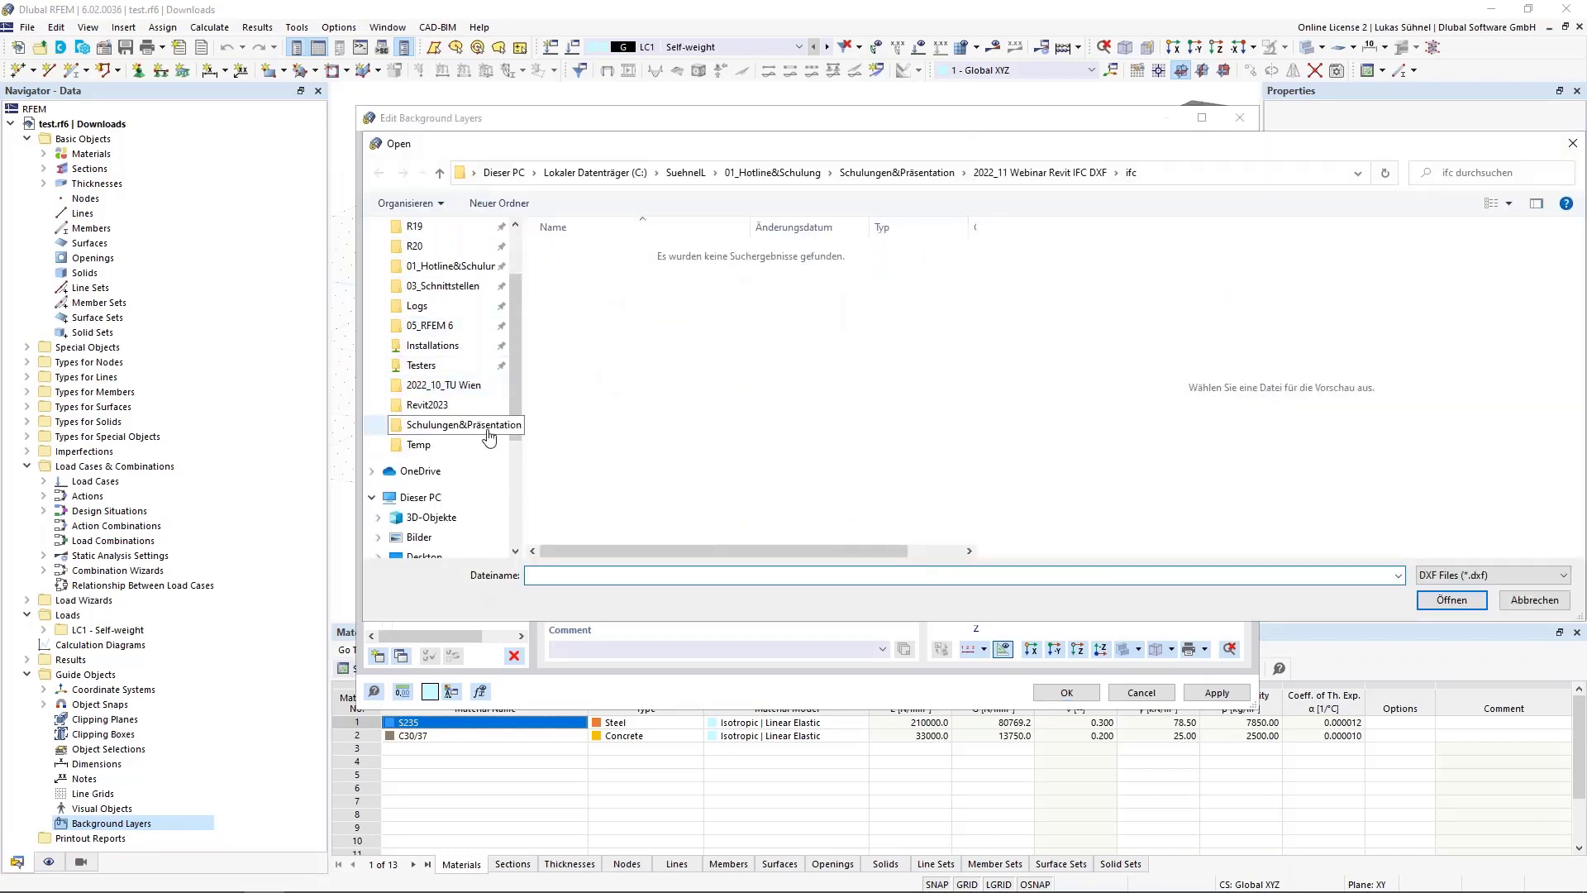
pyautogui.click(457, 424)
pyautogui.doubleClick(631, 355)
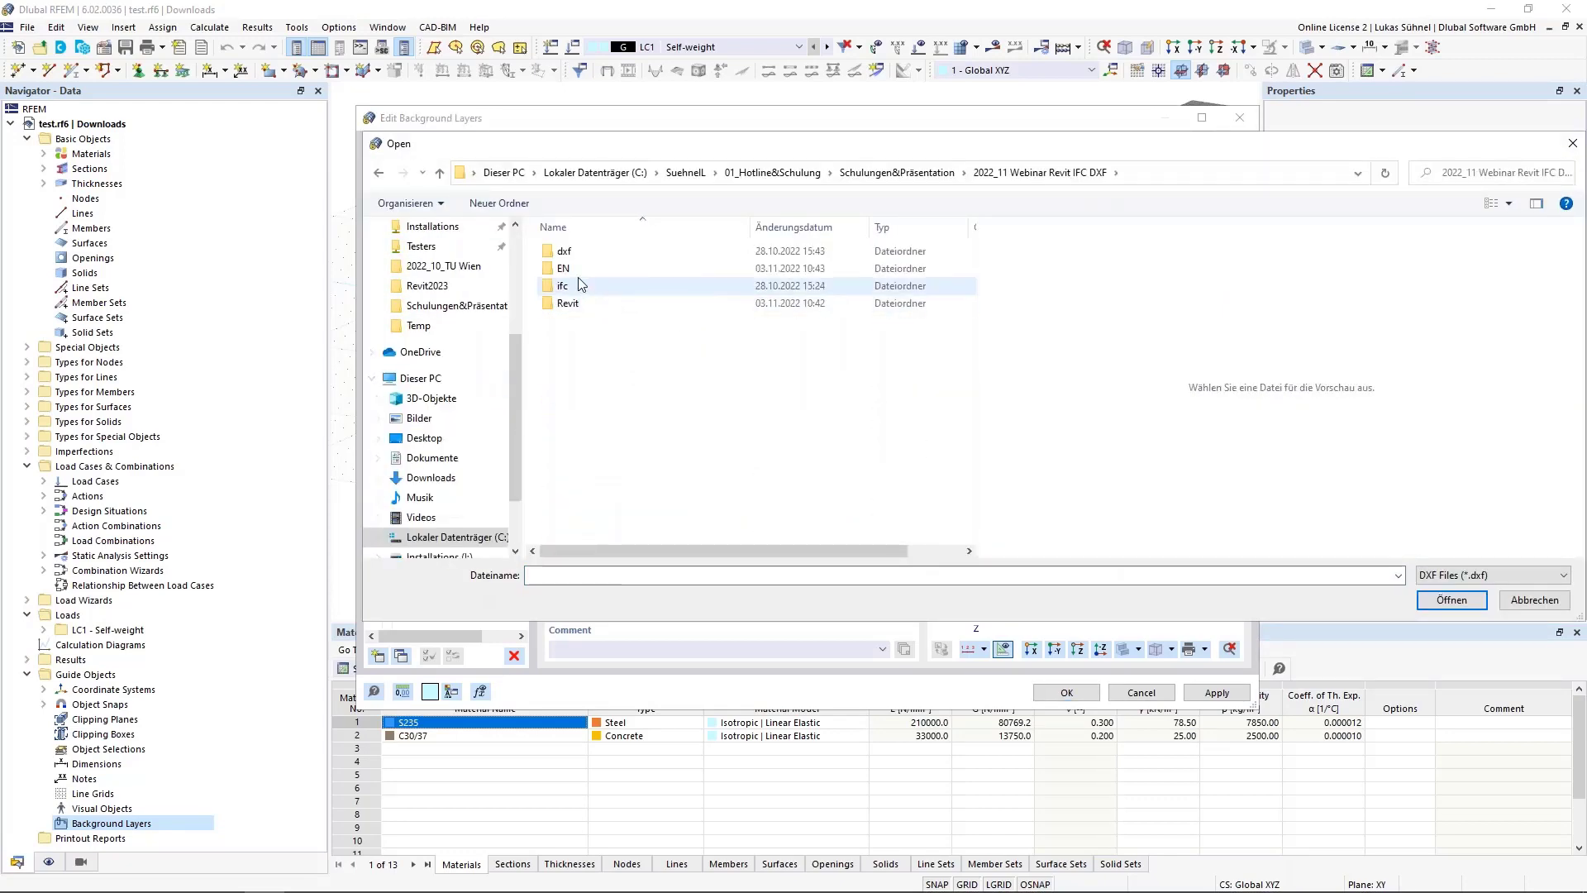
pyautogui.doubleClick(583, 294)
pyautogui.click(615, 322)
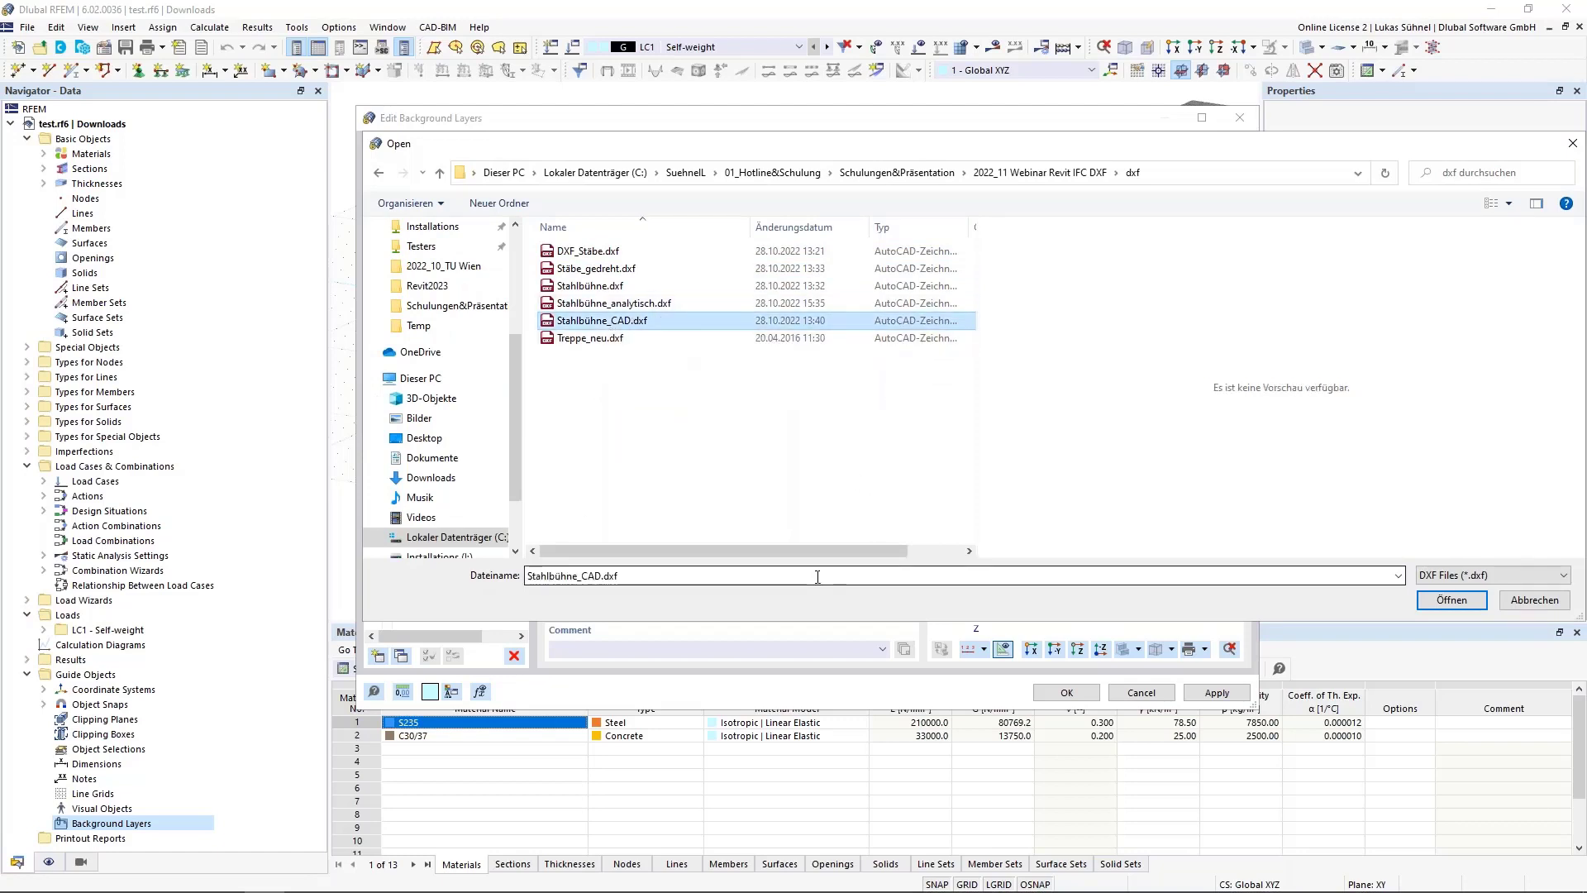
pyautogui.click(1454, 601)
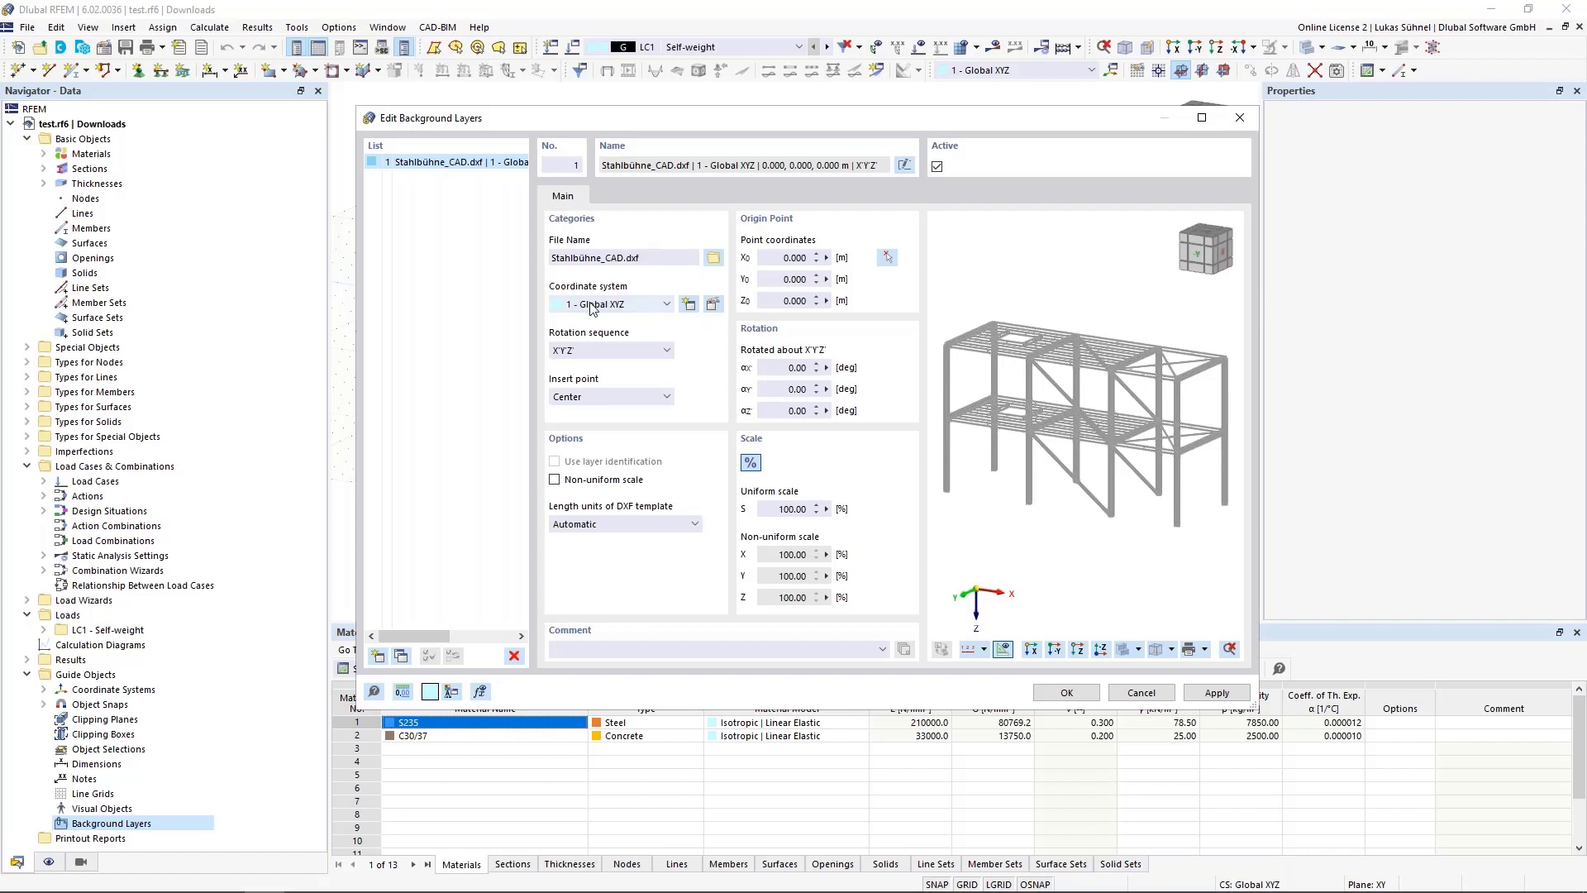
# Try the +X and -X insert points for the background layer and return the setting to Center
pyautogui.click(593, 402)
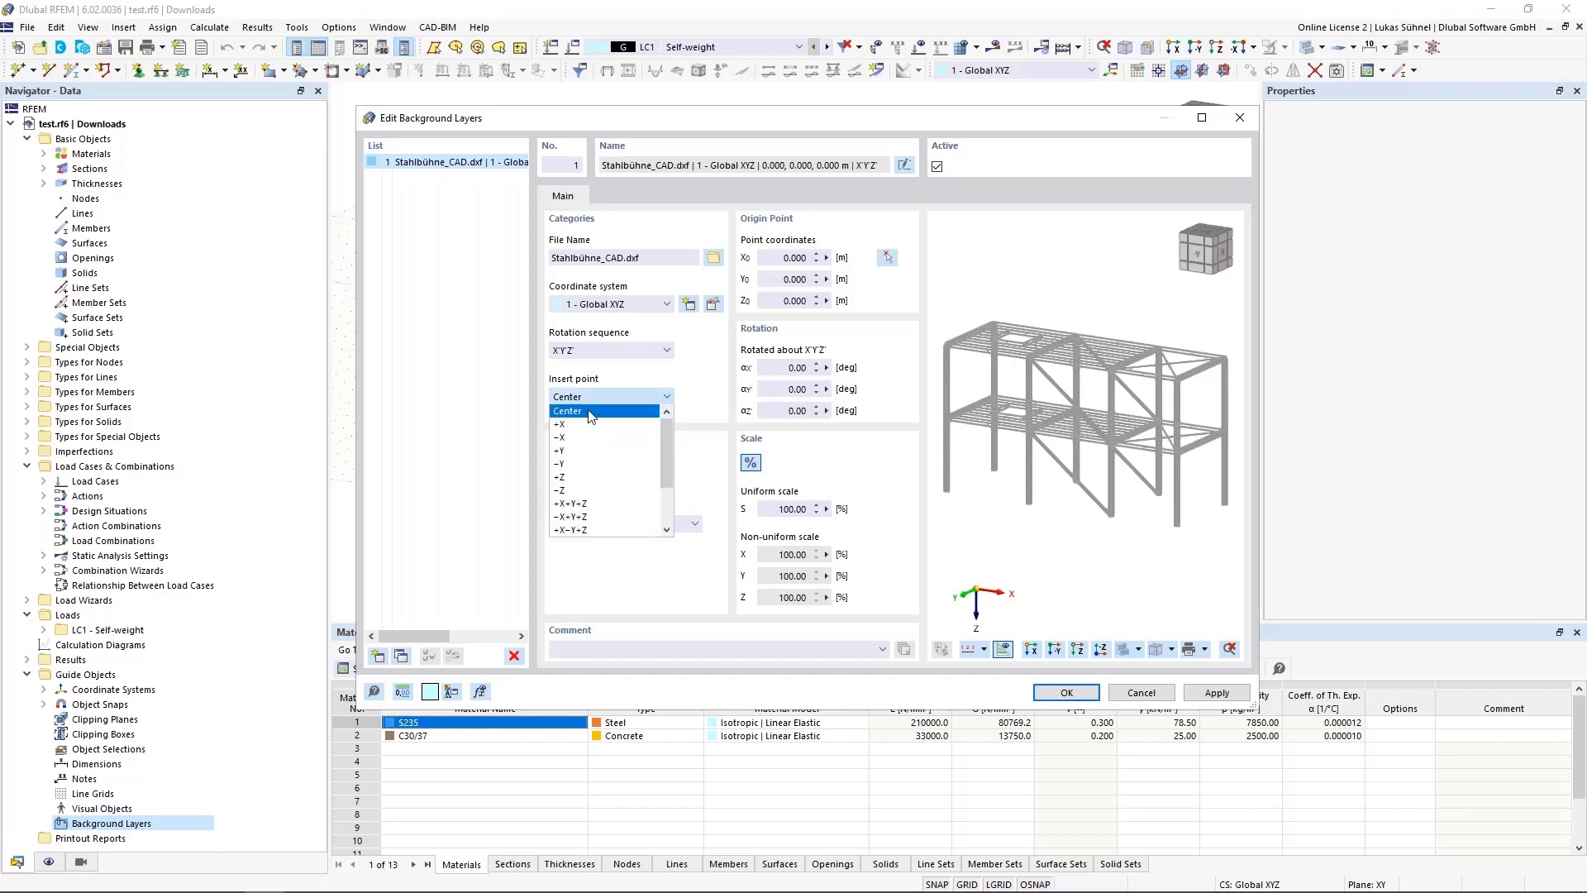
pyautogui.click(579, 424)
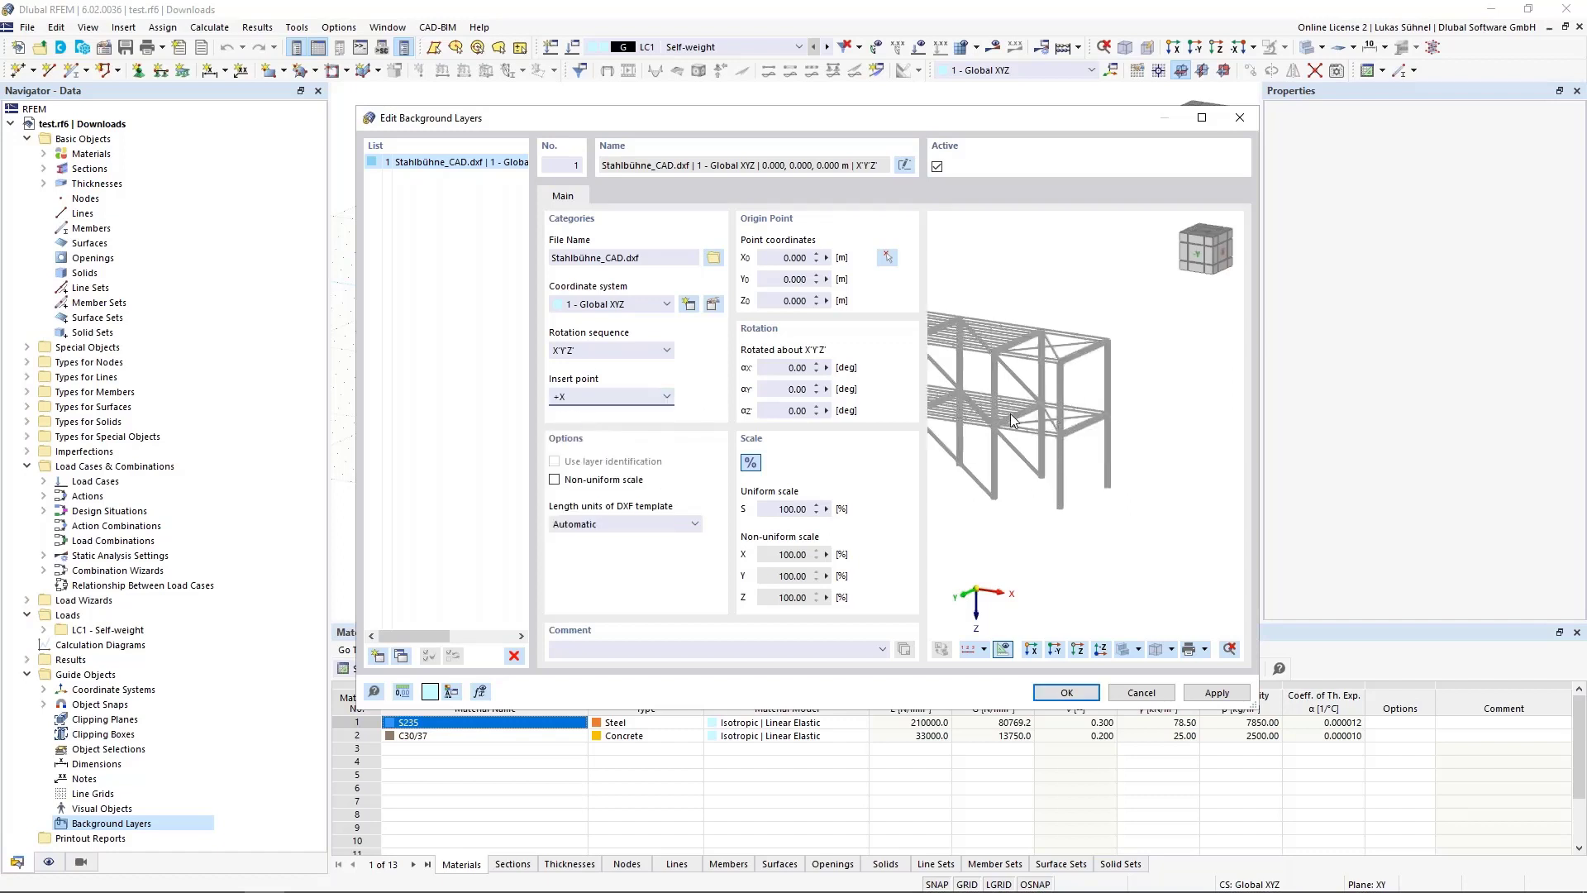
pyautogui.click(635, 400)
pyautogui.click(608, 438)
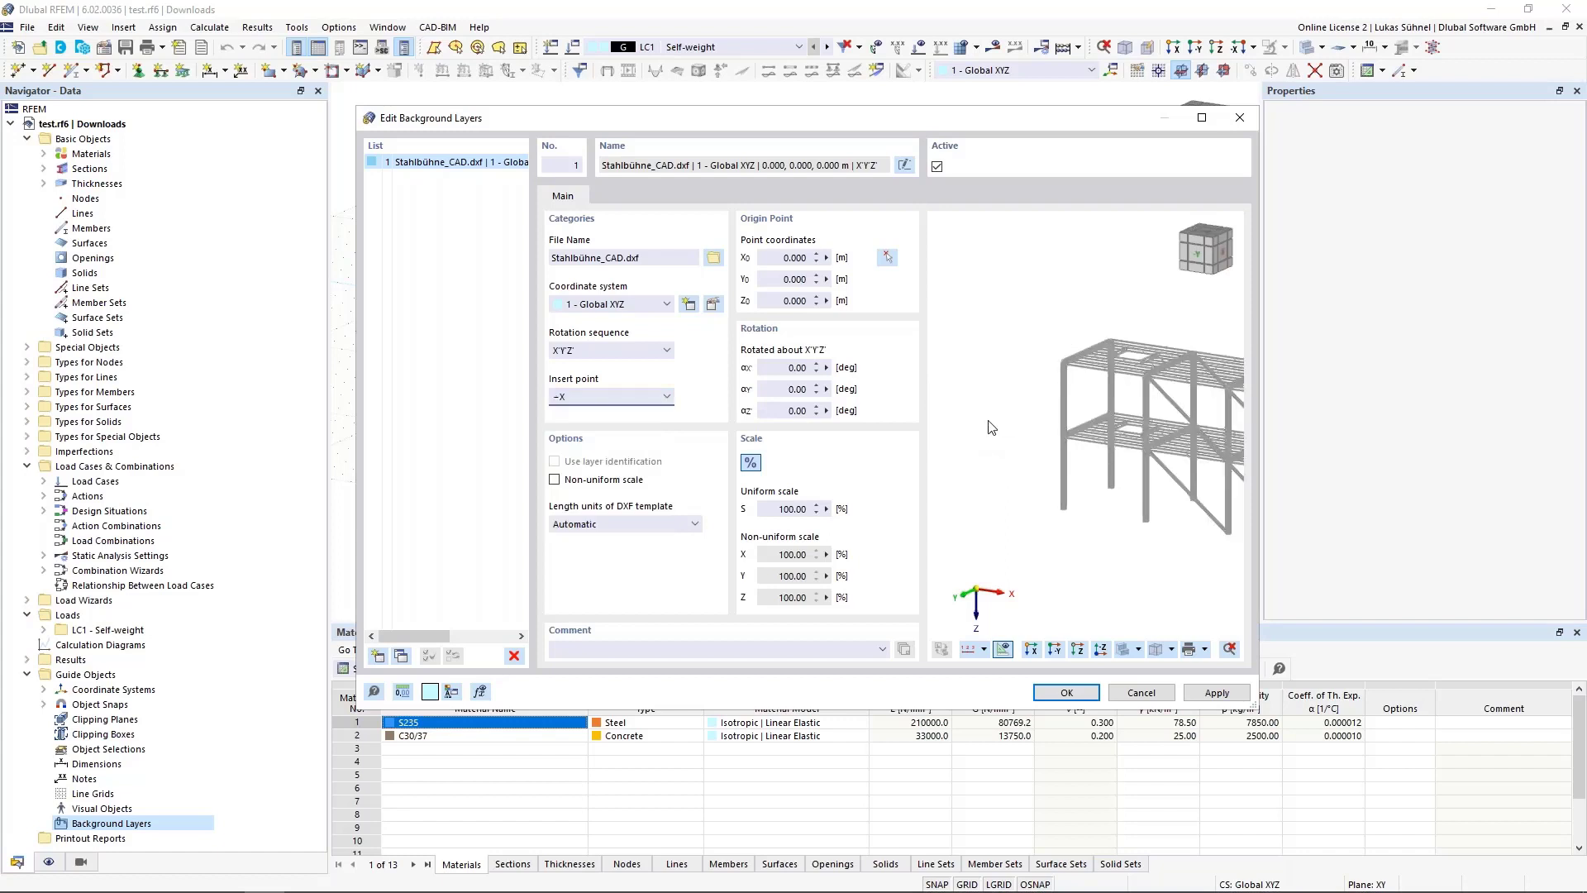
pyautogui.click(634, 398)
pyautogui.click(612, 437)
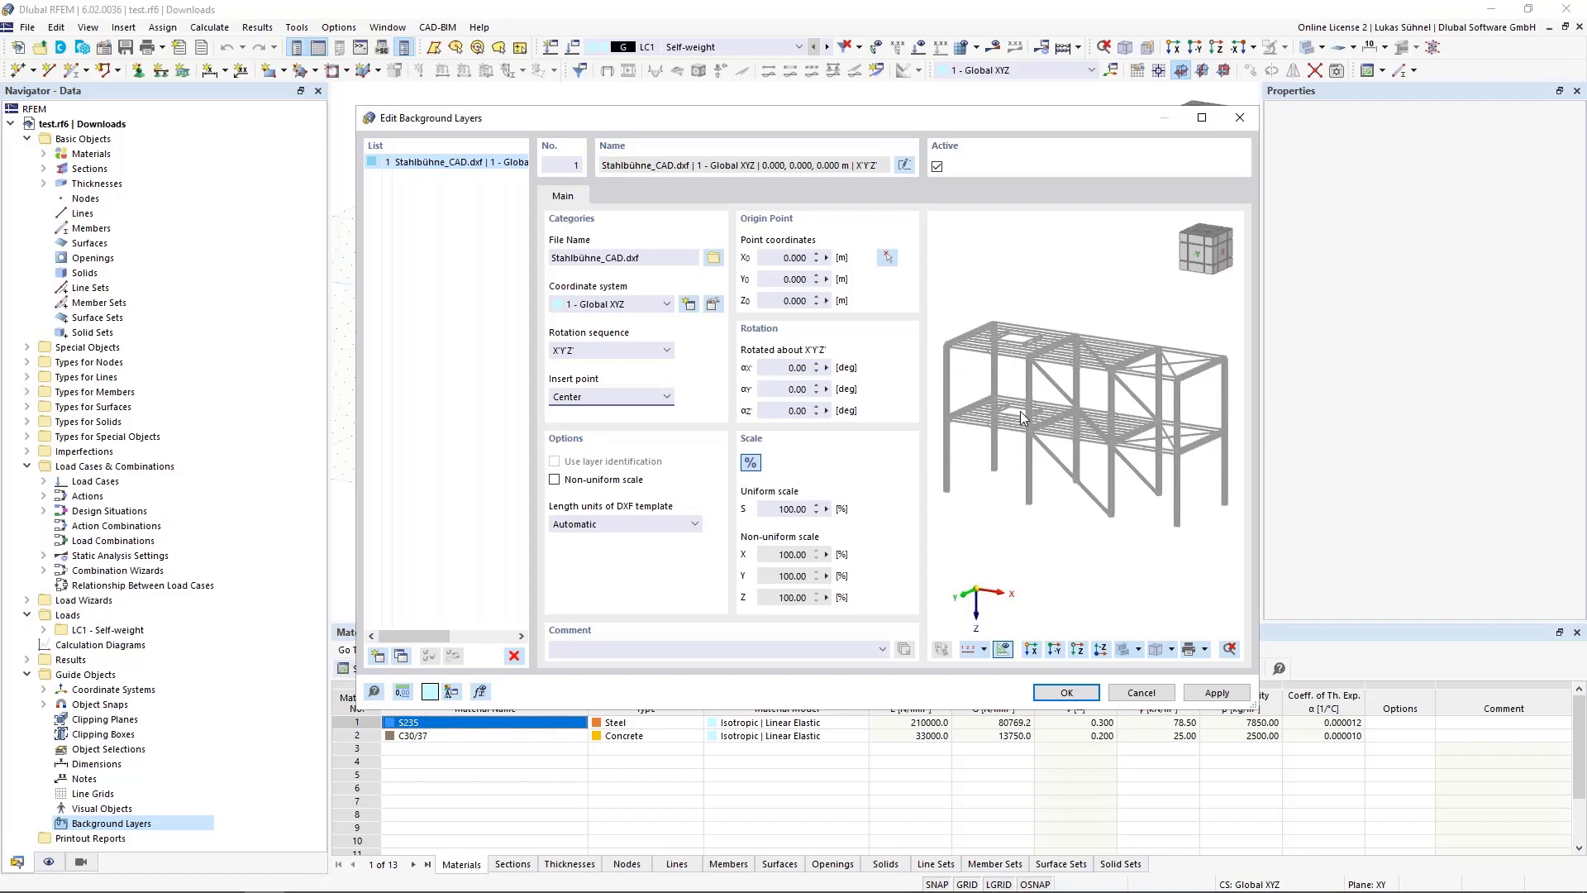
# Examine the beam and column corners of the steel platform closely in the background layer preview
pyautogui.scroll(10, 939, 334)
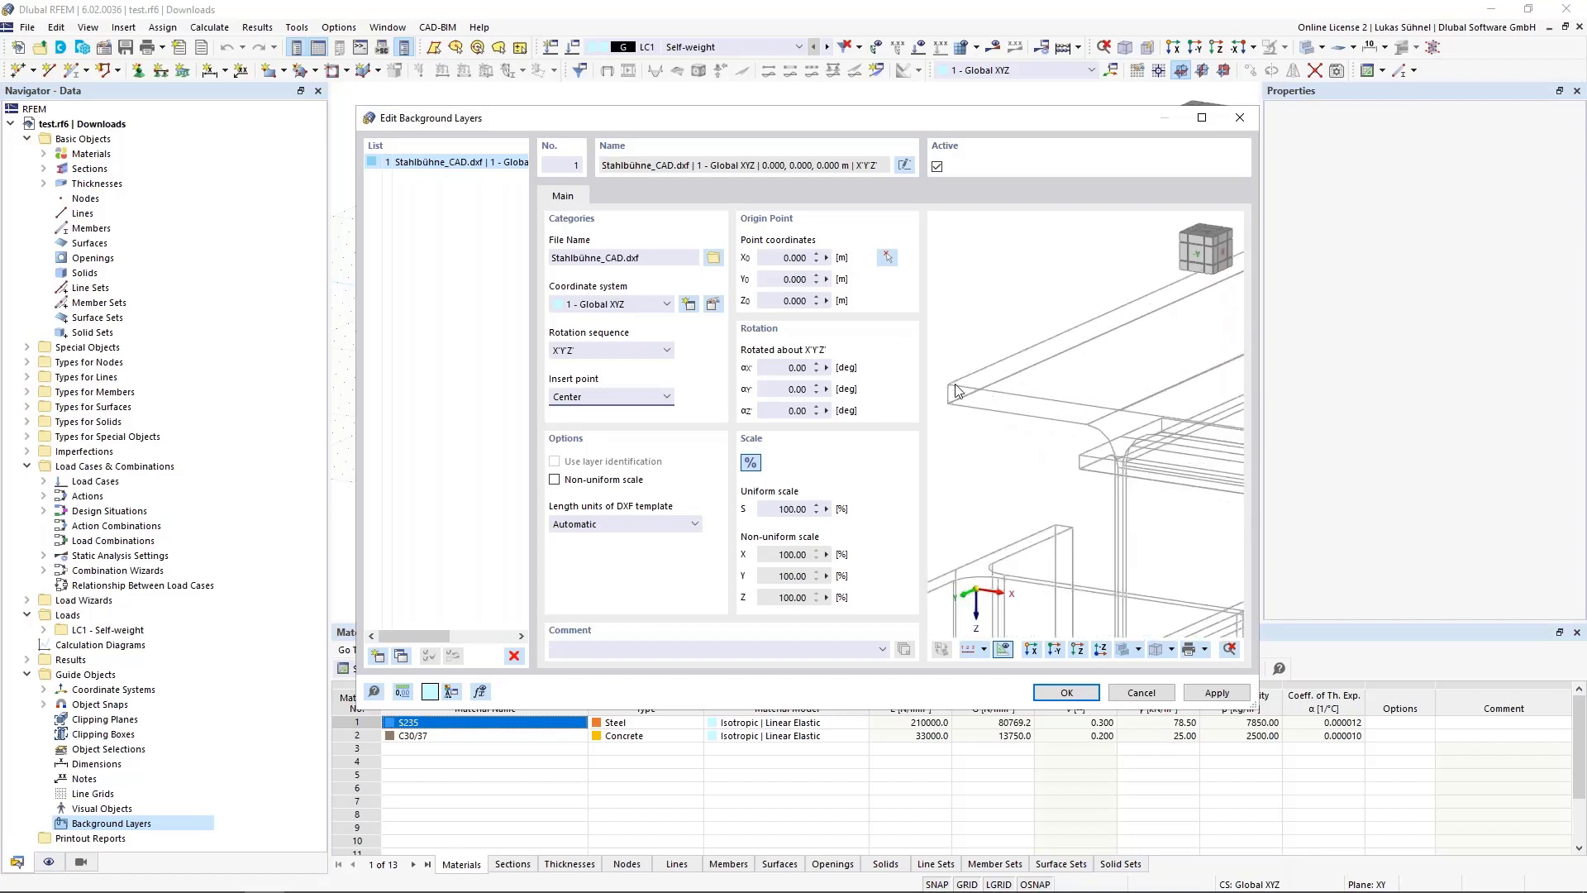
pyautogui.scroll(-5, 959, 389)
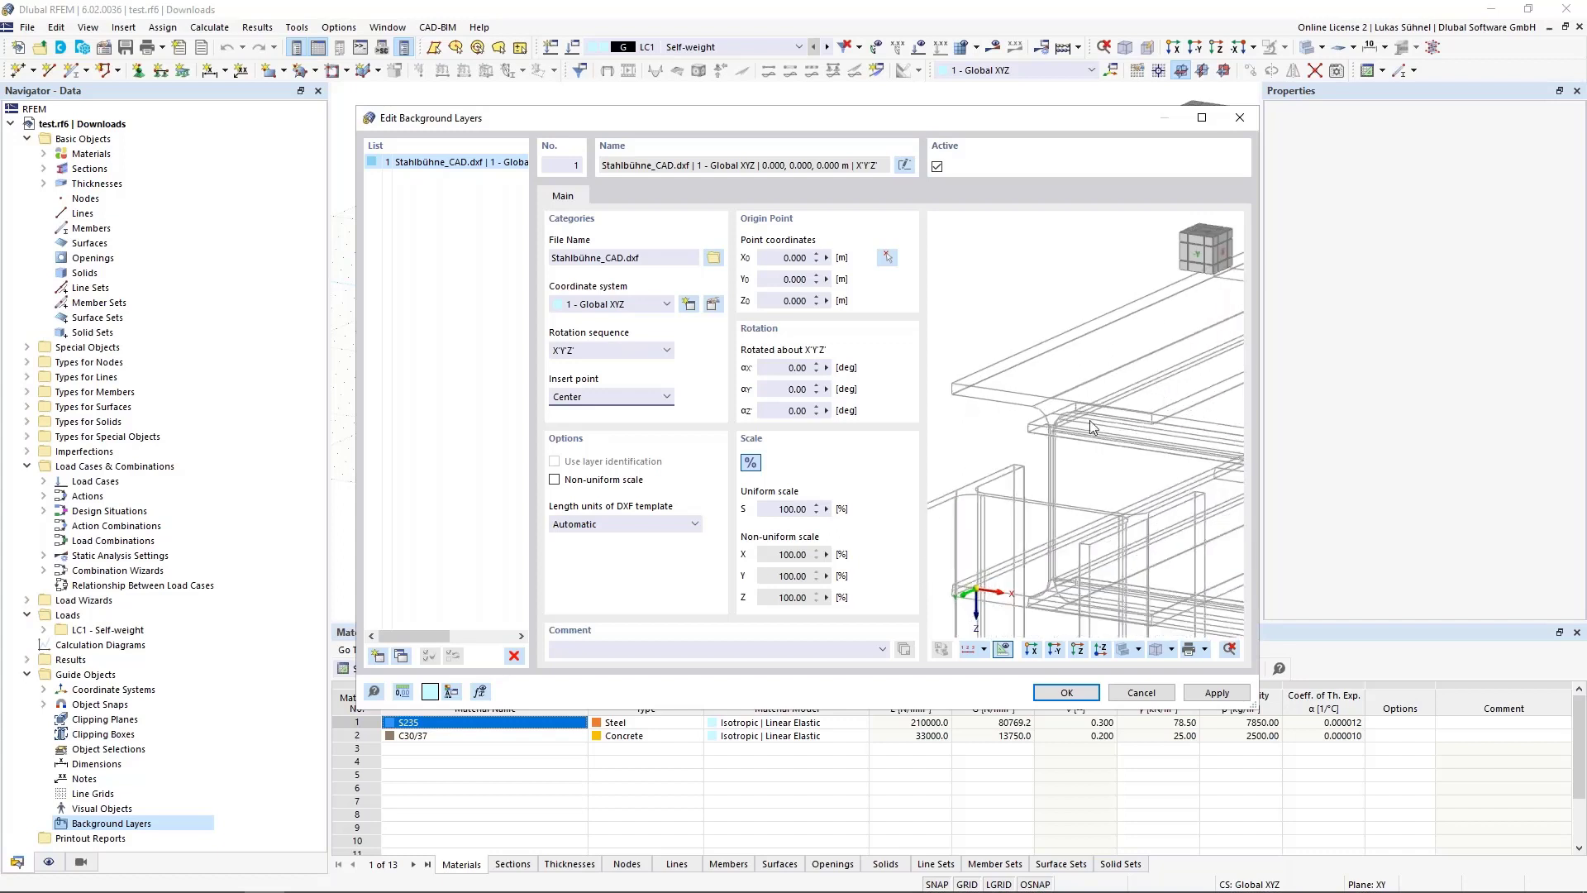
pyautogui.scroll(6, 1046, 351)
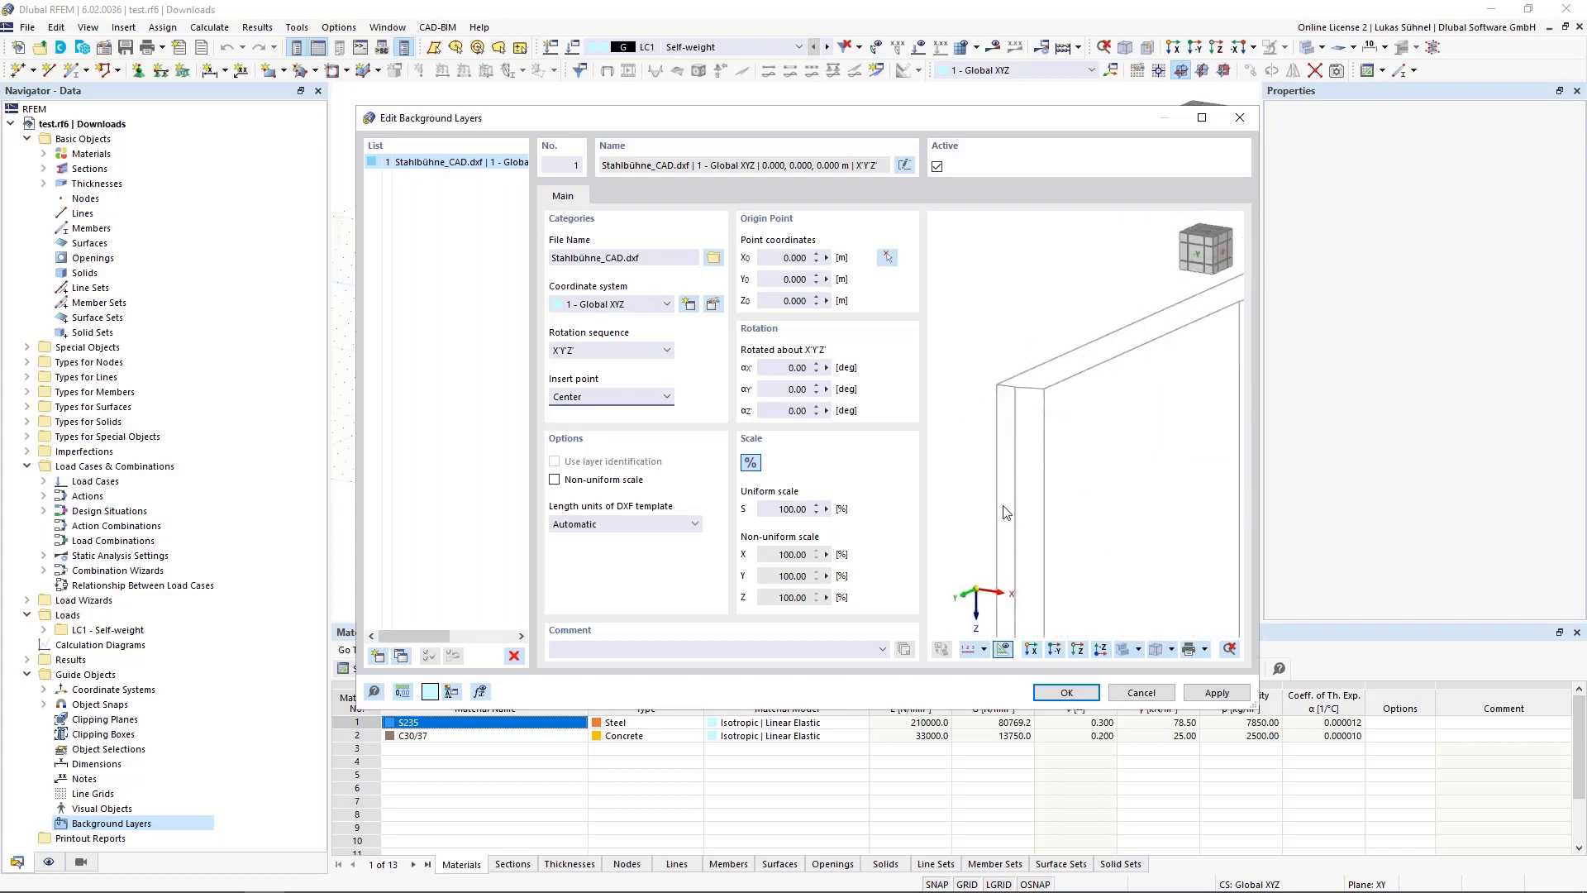
pyautogui.scroll(-2, 1009, 508)
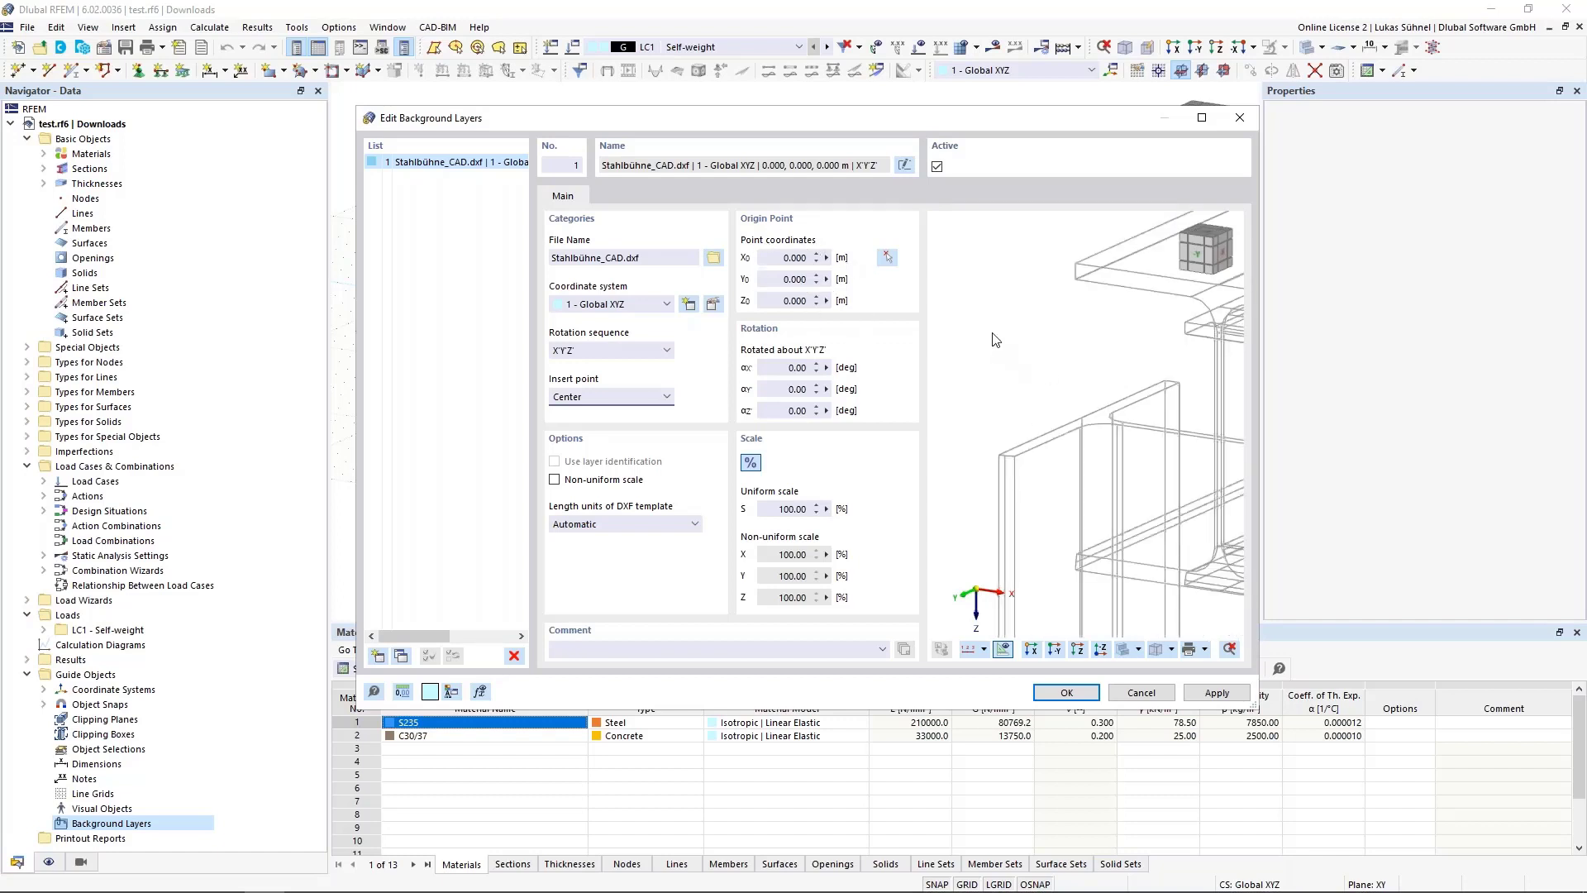
pyautogui.scroll(-6, 992, 339)
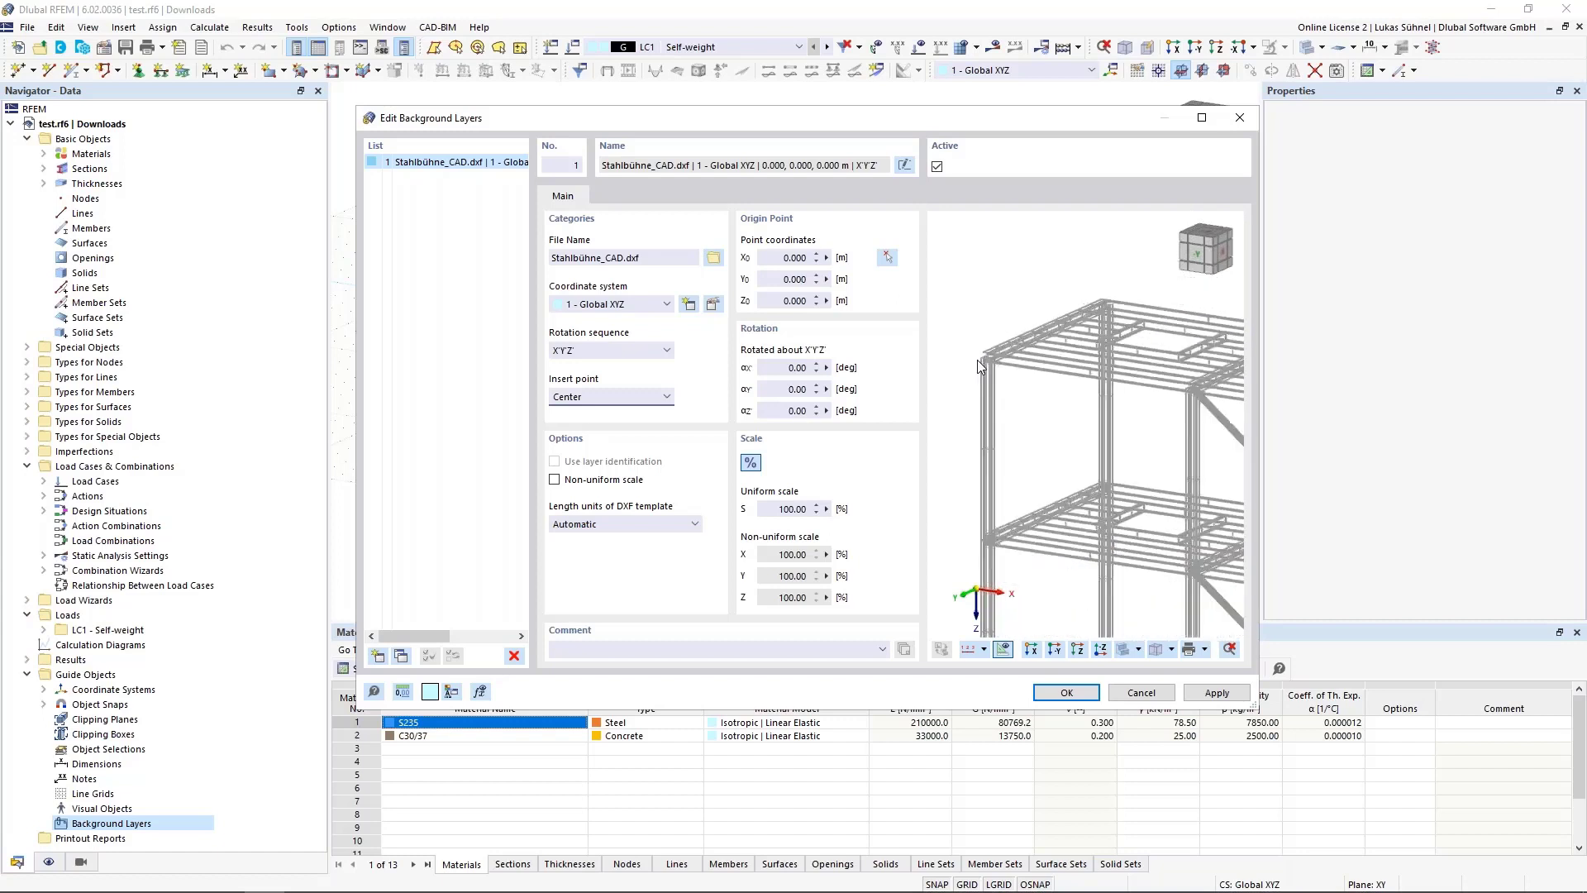
pyautogui.scroll(-2, 977, 359)
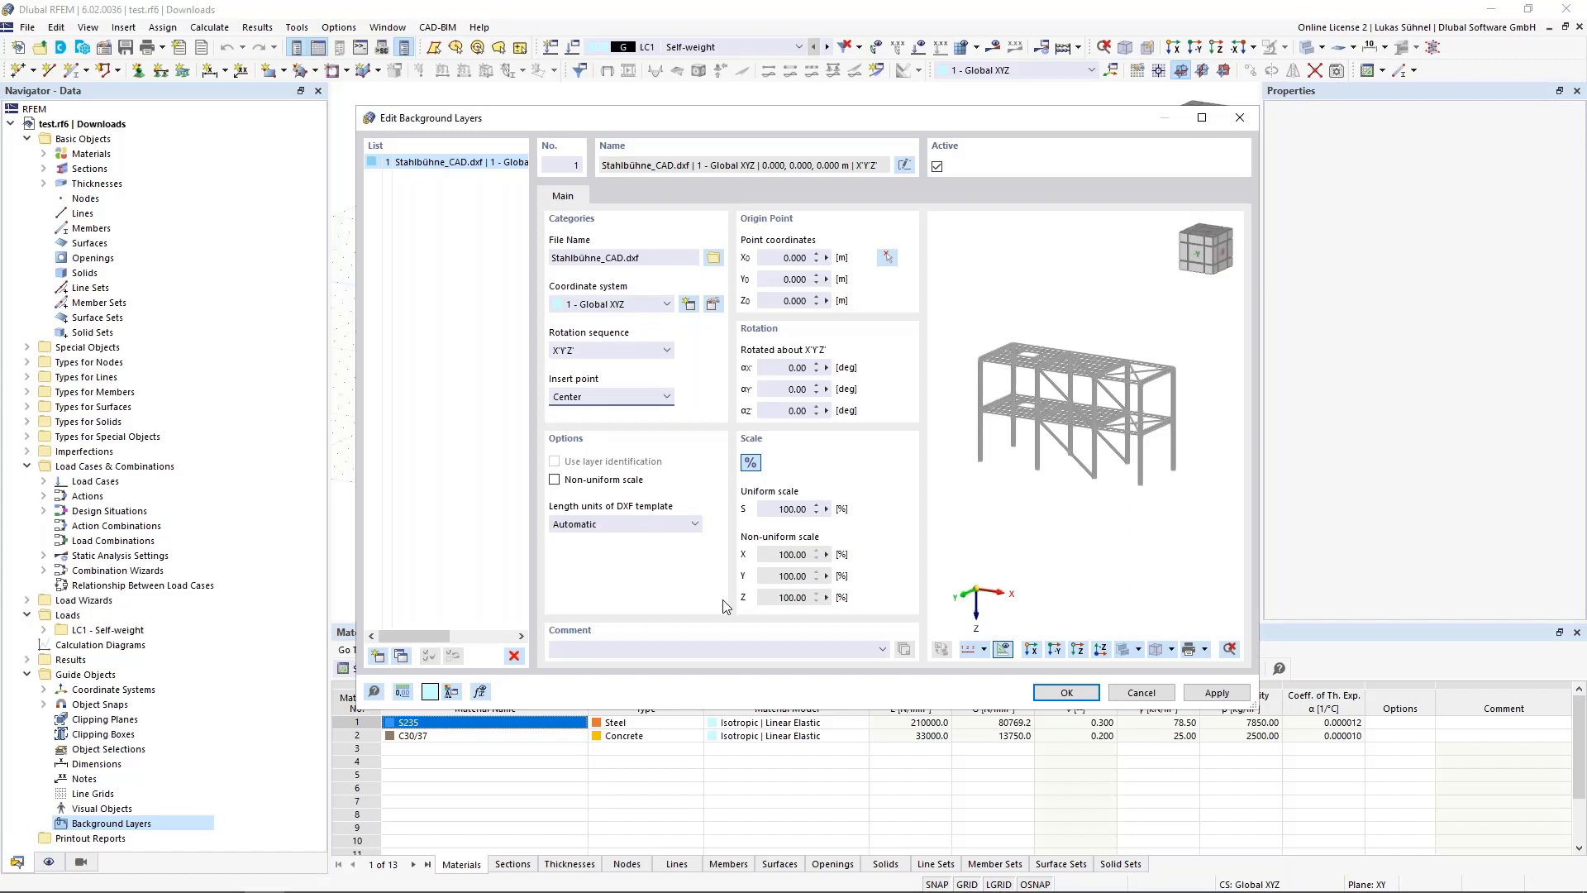
# Set the length units of the DXF template to m and confirm the background layer
pyautogui.click(595, 524)
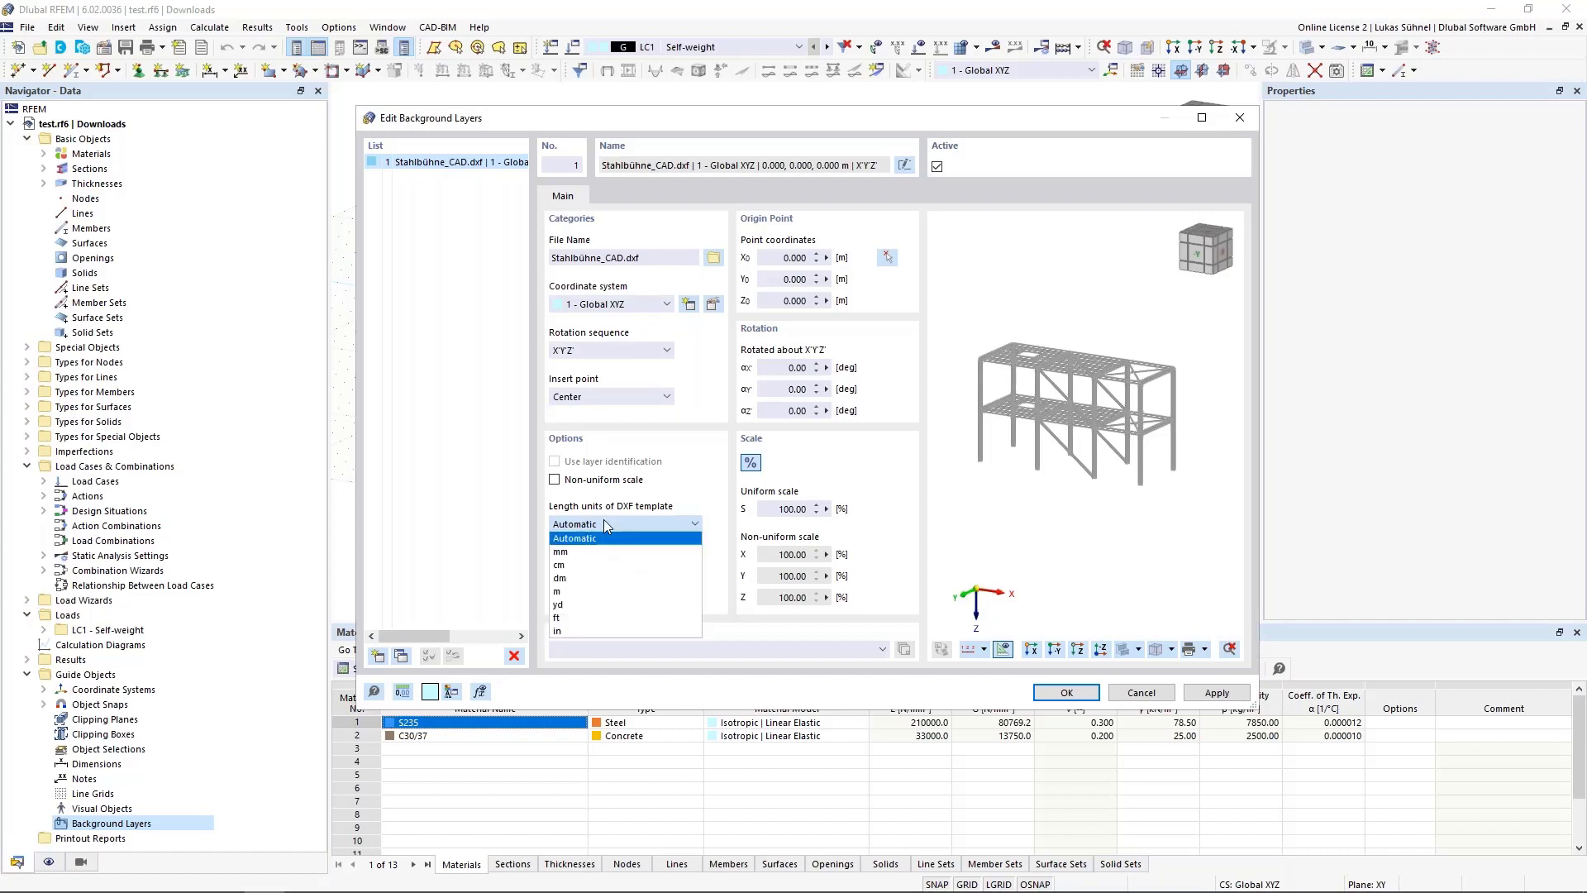
pyautogui.click(583, 591)
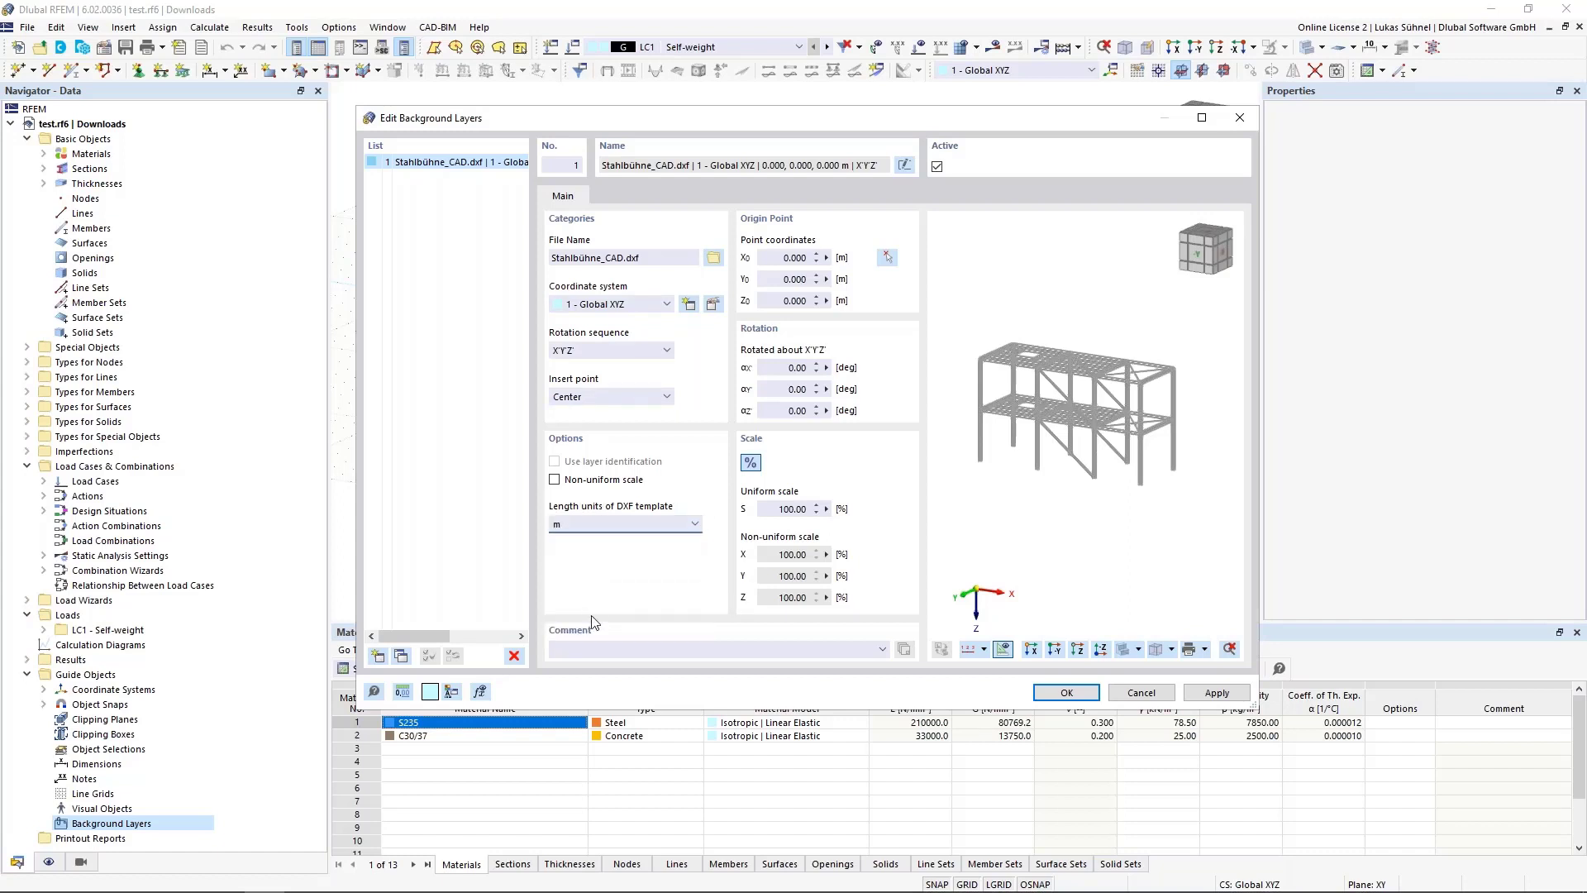
pyautogui.click(572, 524)
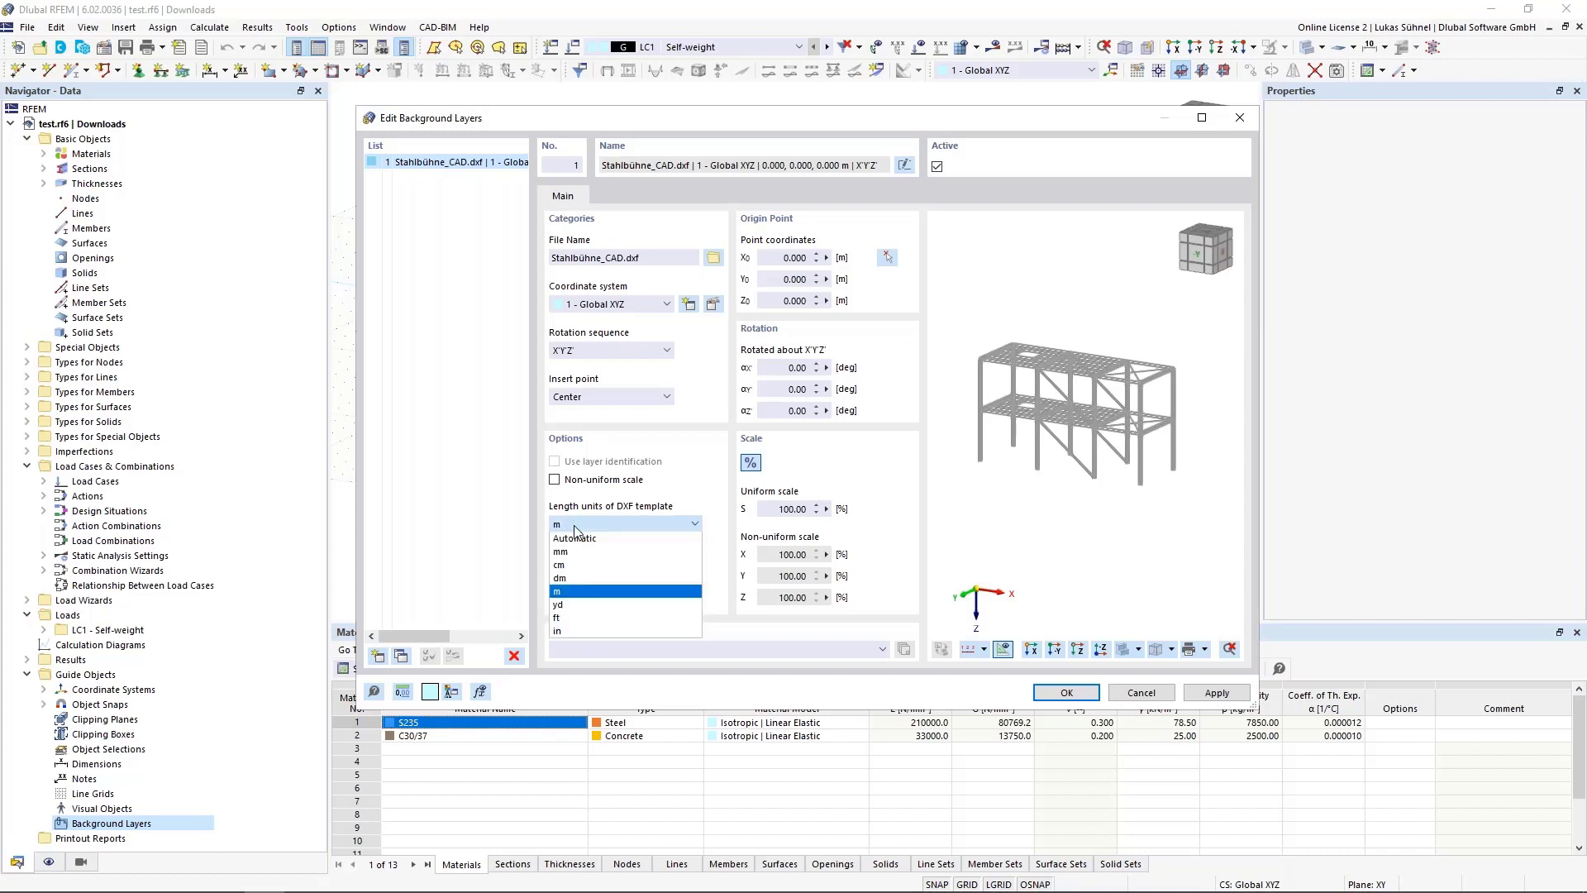
pyautogui.click(575, 533)
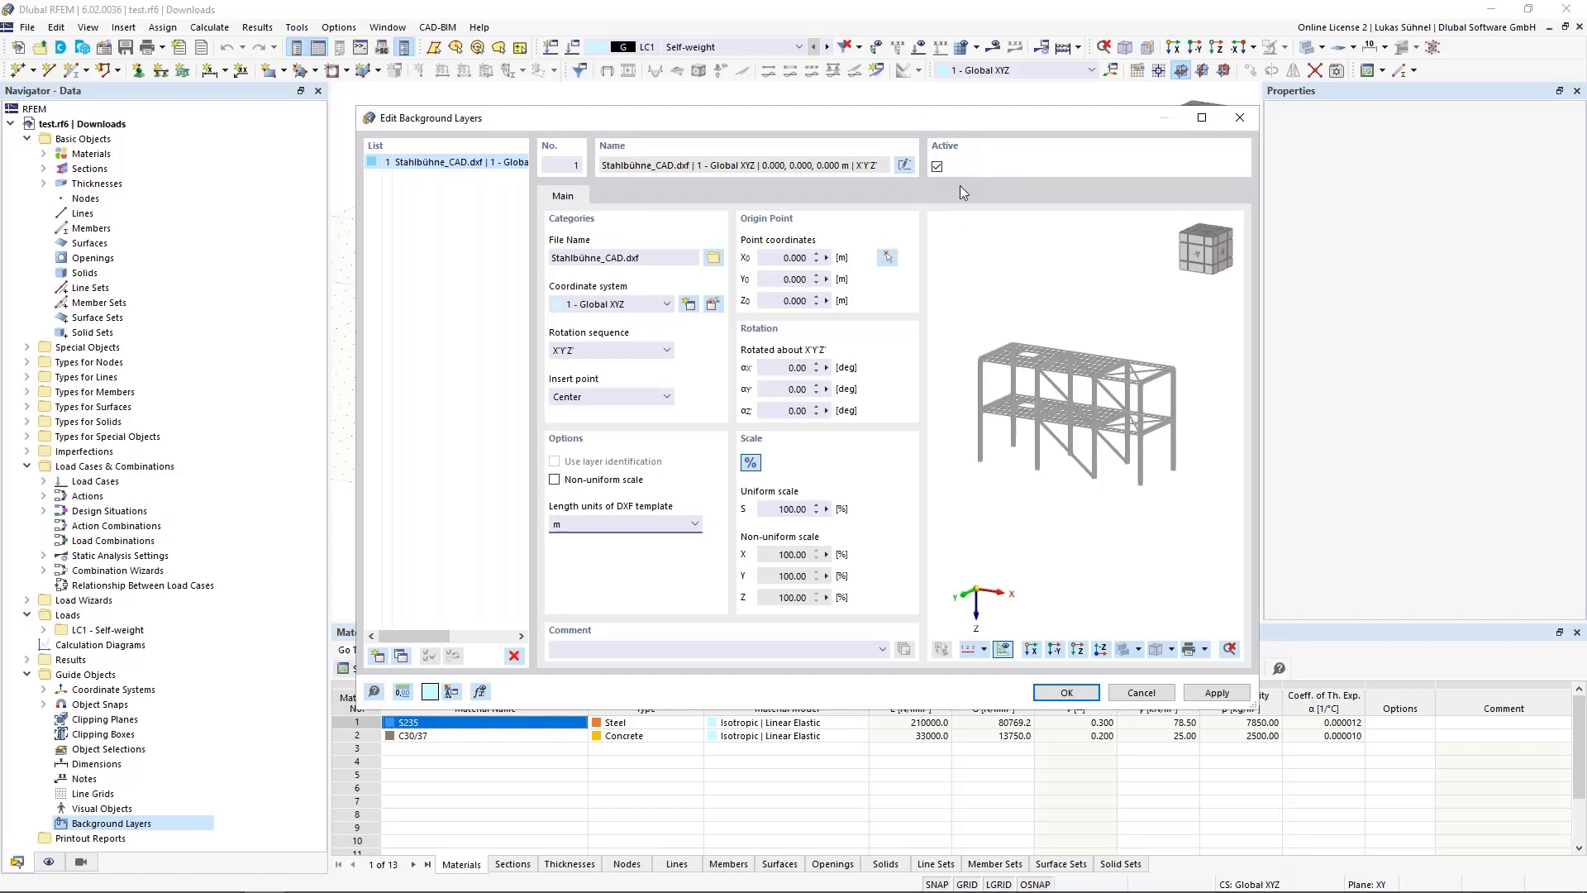
pyautogui.press('Return')
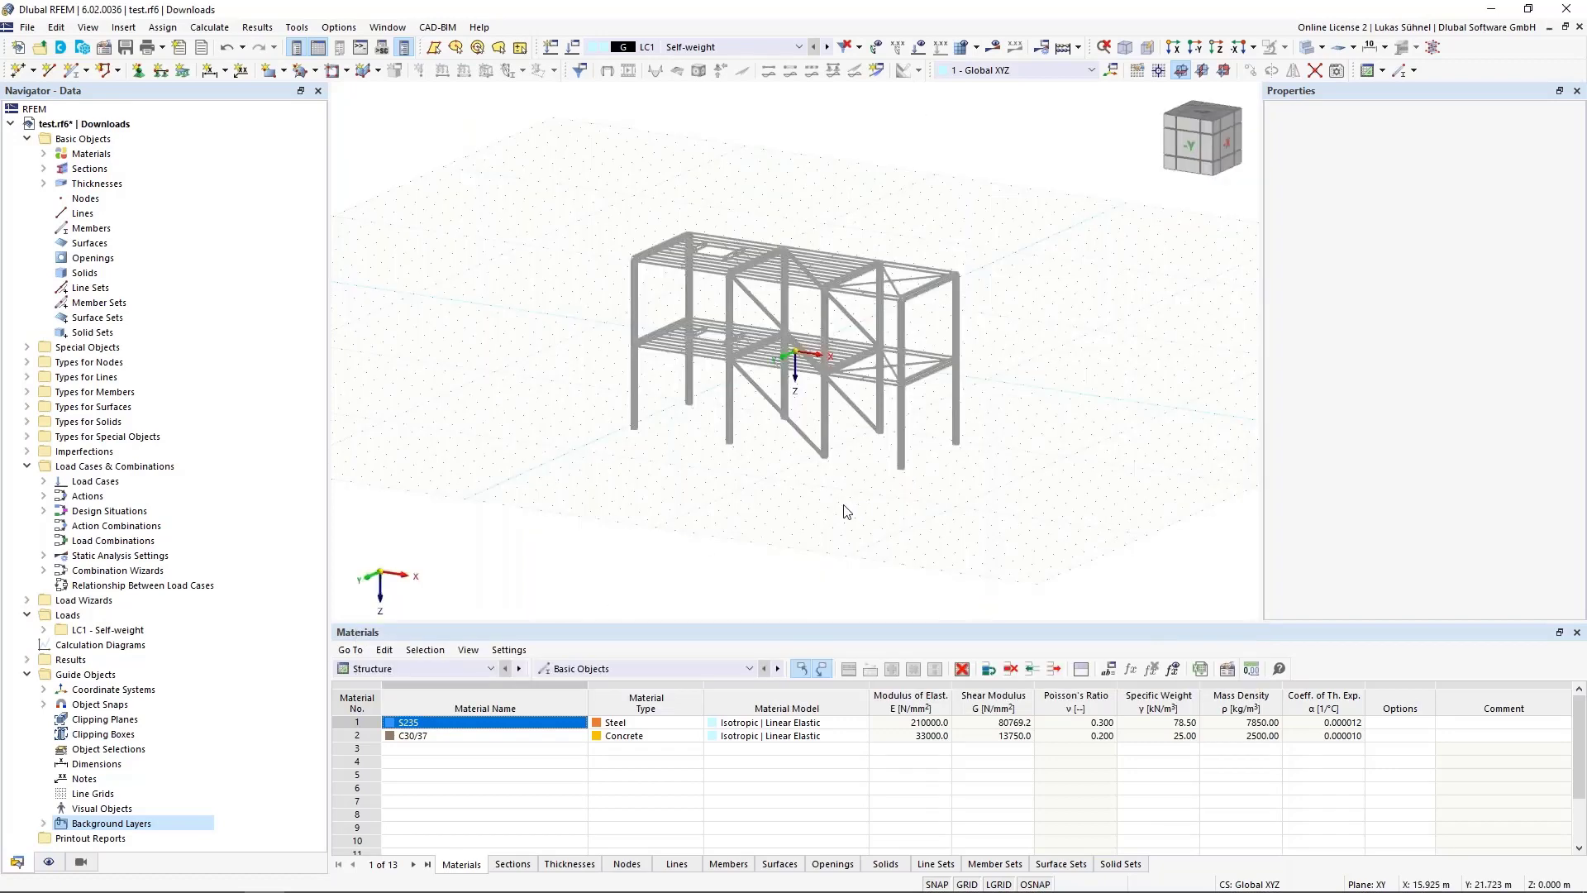
# Deactivate the Stahlbühne_CAD.dxf background layer and activate it again
pyautogui.keyDown('ctrl'); pyautogui.moveTo(844, 510); pyautogui.dragTo(877, 476, button='middle'); pyautogui.keyUp('ctrl')
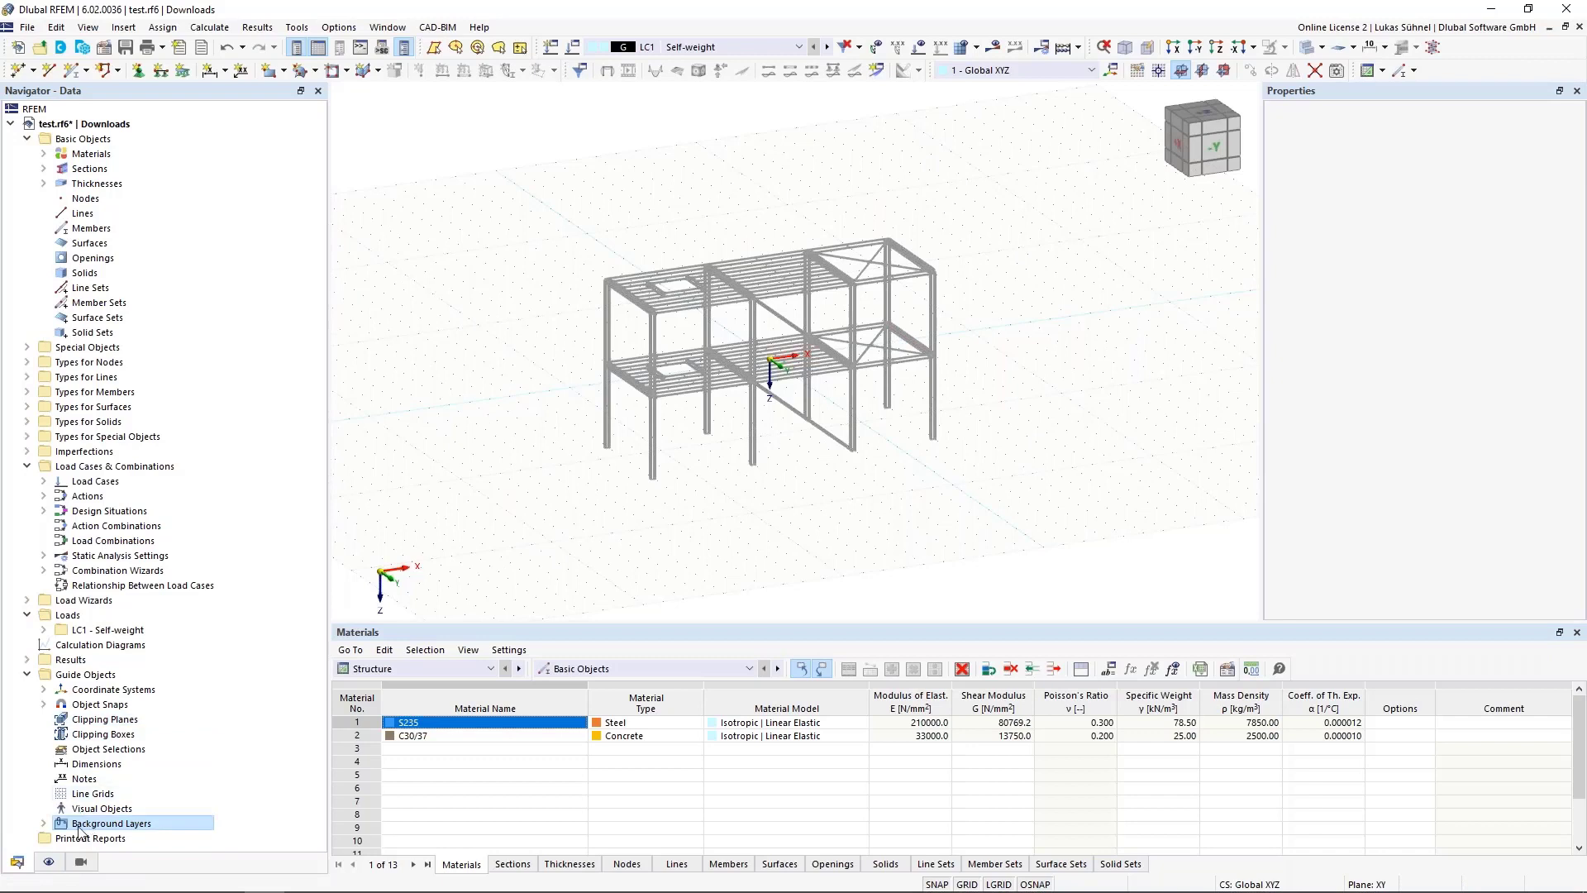
pyautogui.doubleClick(136, 823)
pyautogui.rightClick(71, 810)
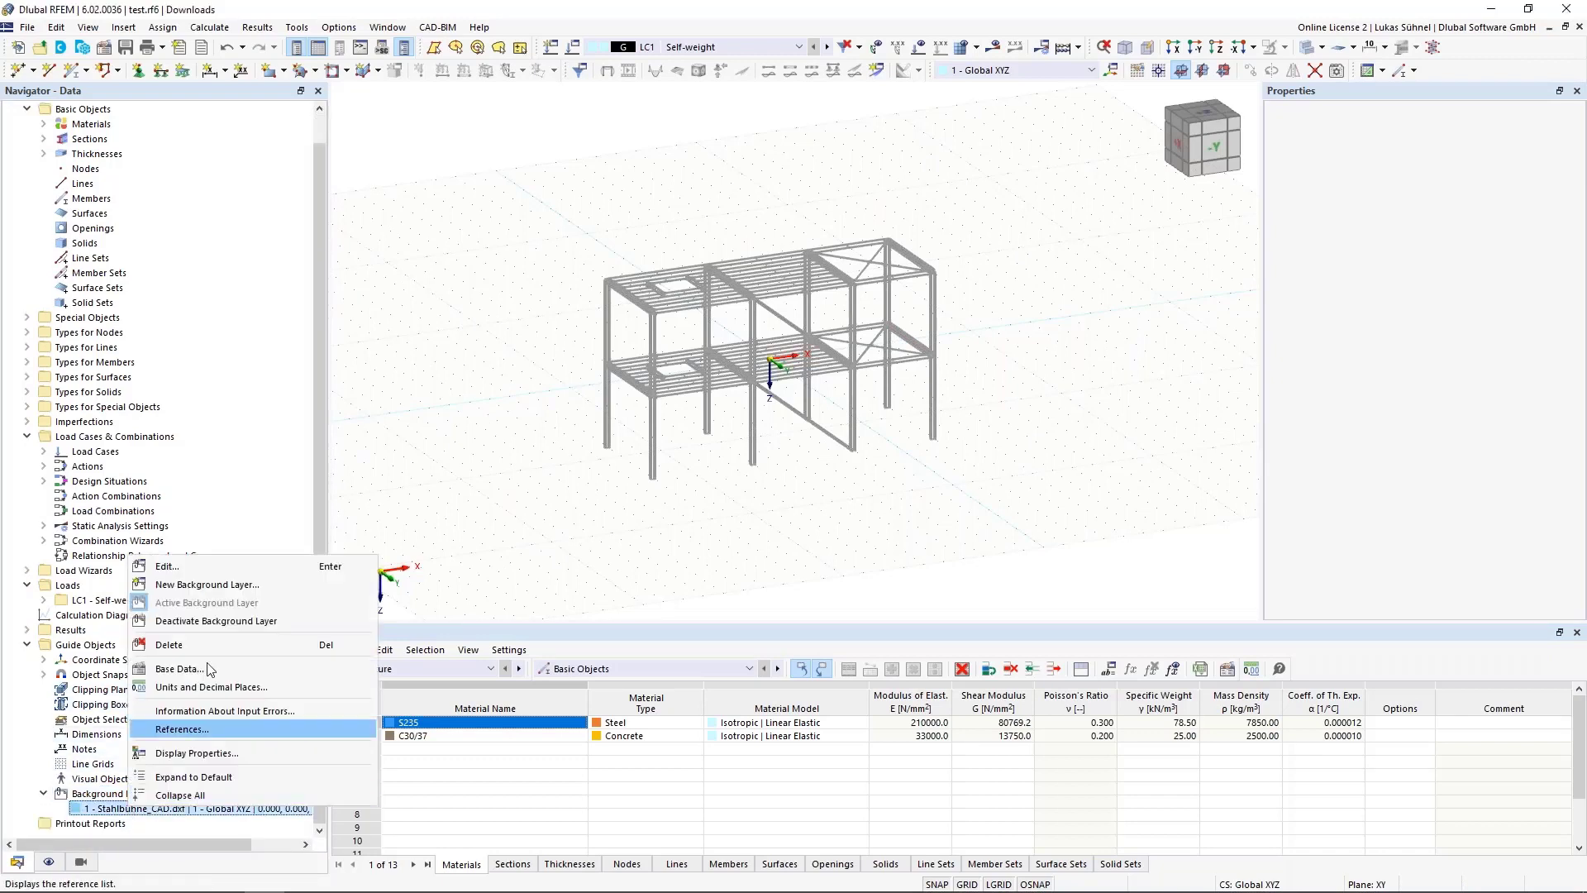
pyautogui.click(200, 623)
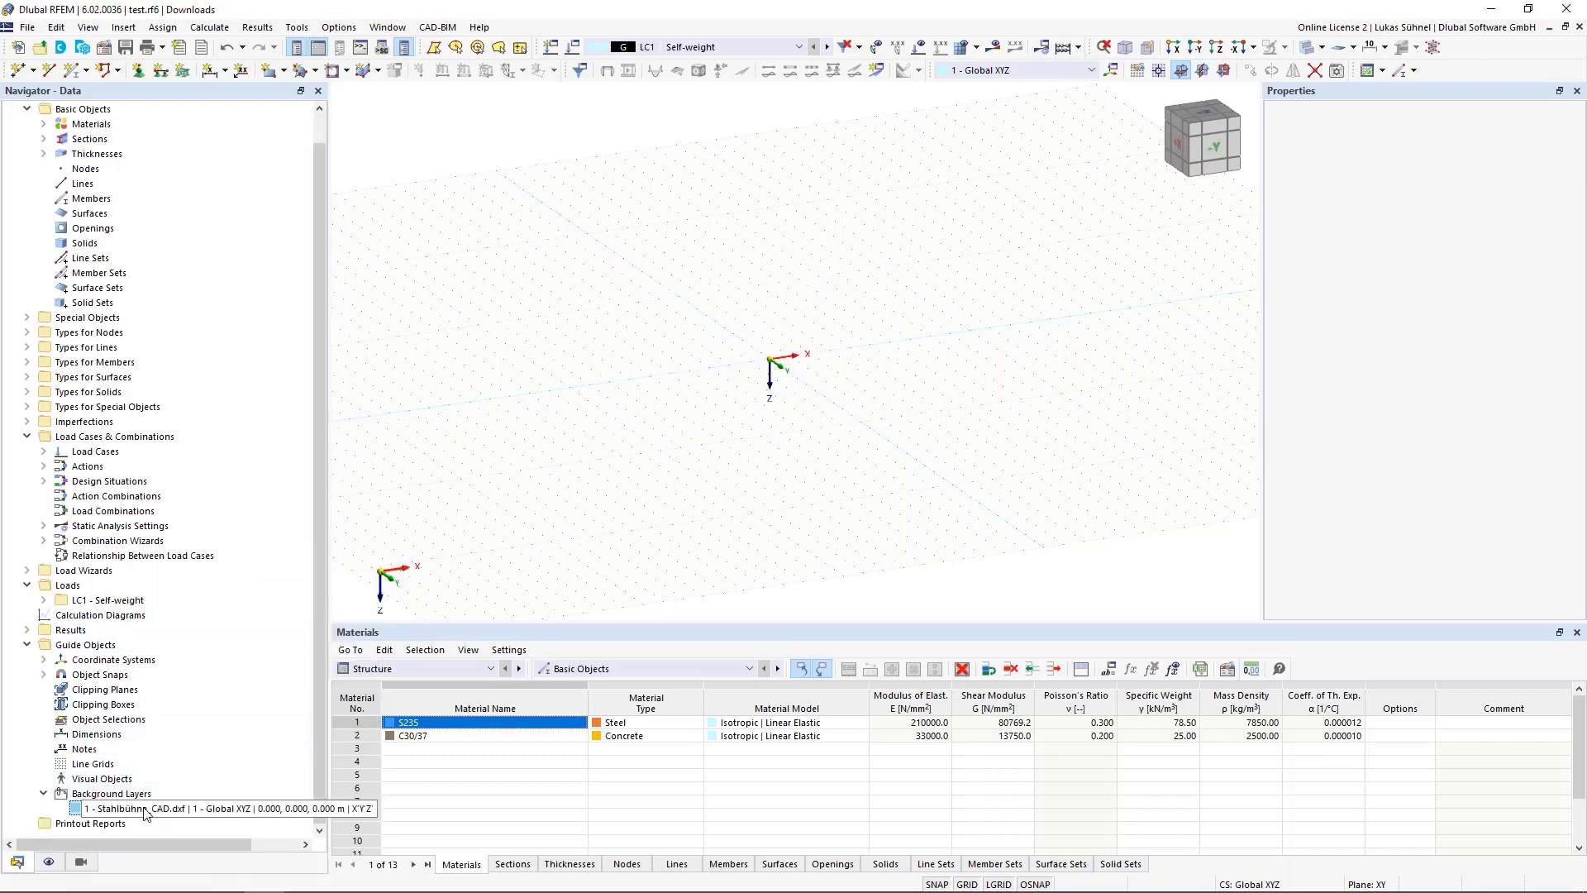
pyautogui.rightClick(146, 806)
pyautogui.click(229, 604)
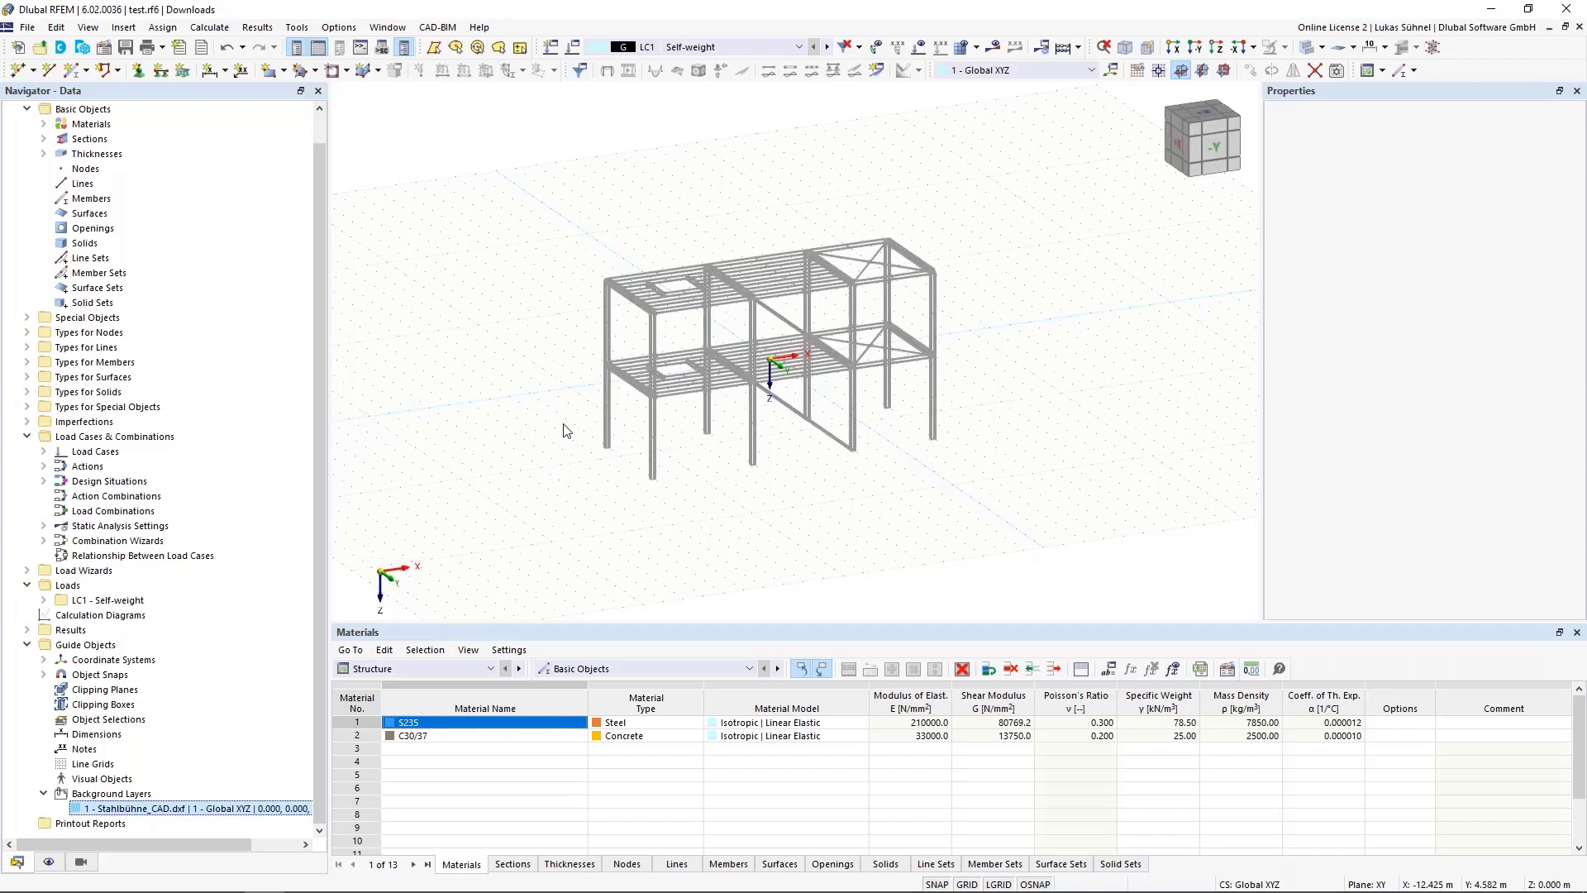
# Check the object snap options for snapping to background layers
pyautogui.moveTo(710, 455)
pyautogui.keyDown('ctrl'); pyautogui.mouseDown(button='middle')
pyautogui.moveTo(661, 450)
pyautogui.moveTo(697, 475)
pyautogui.mouseUp(button='middle'); pyautogui.keyUp('ctrl')
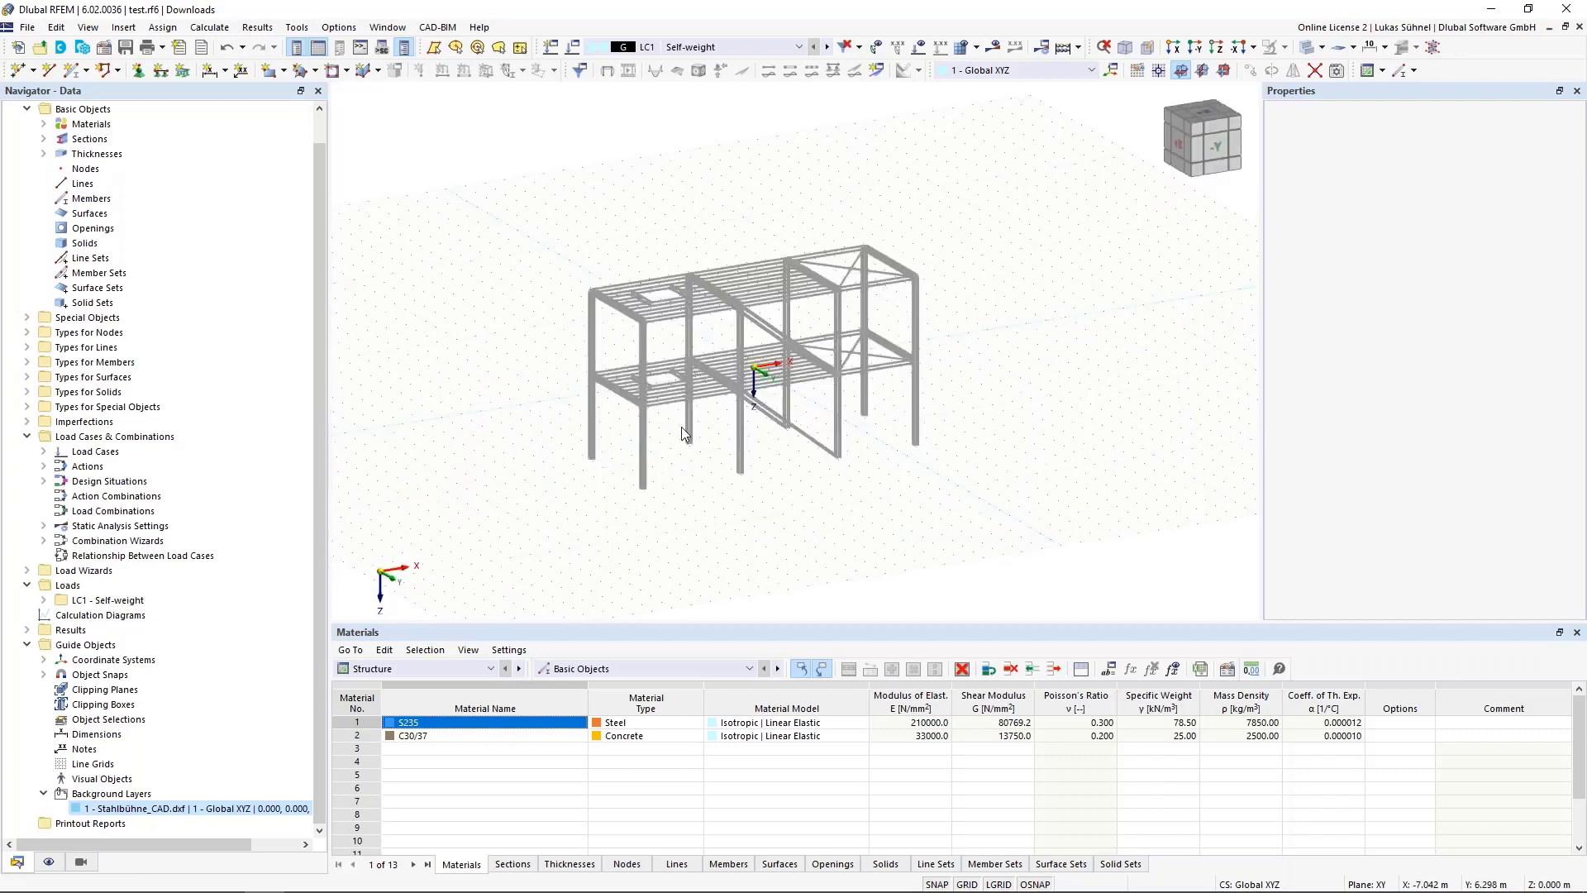
pyautogui.scroll(2, 677, 447)
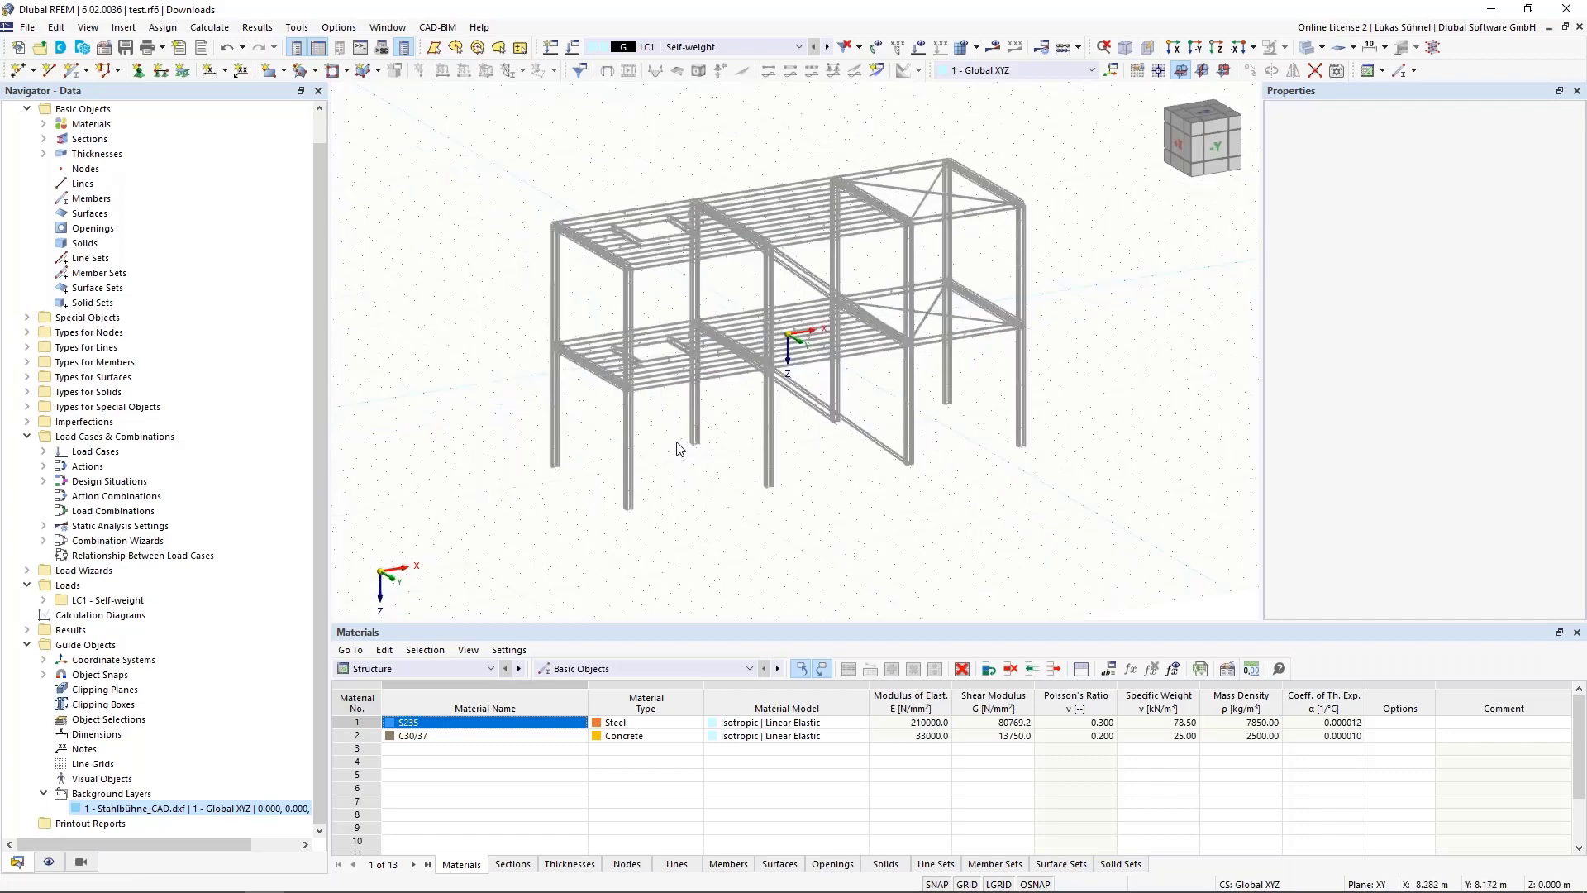
pyautogui.scroll(5, 676, 447)
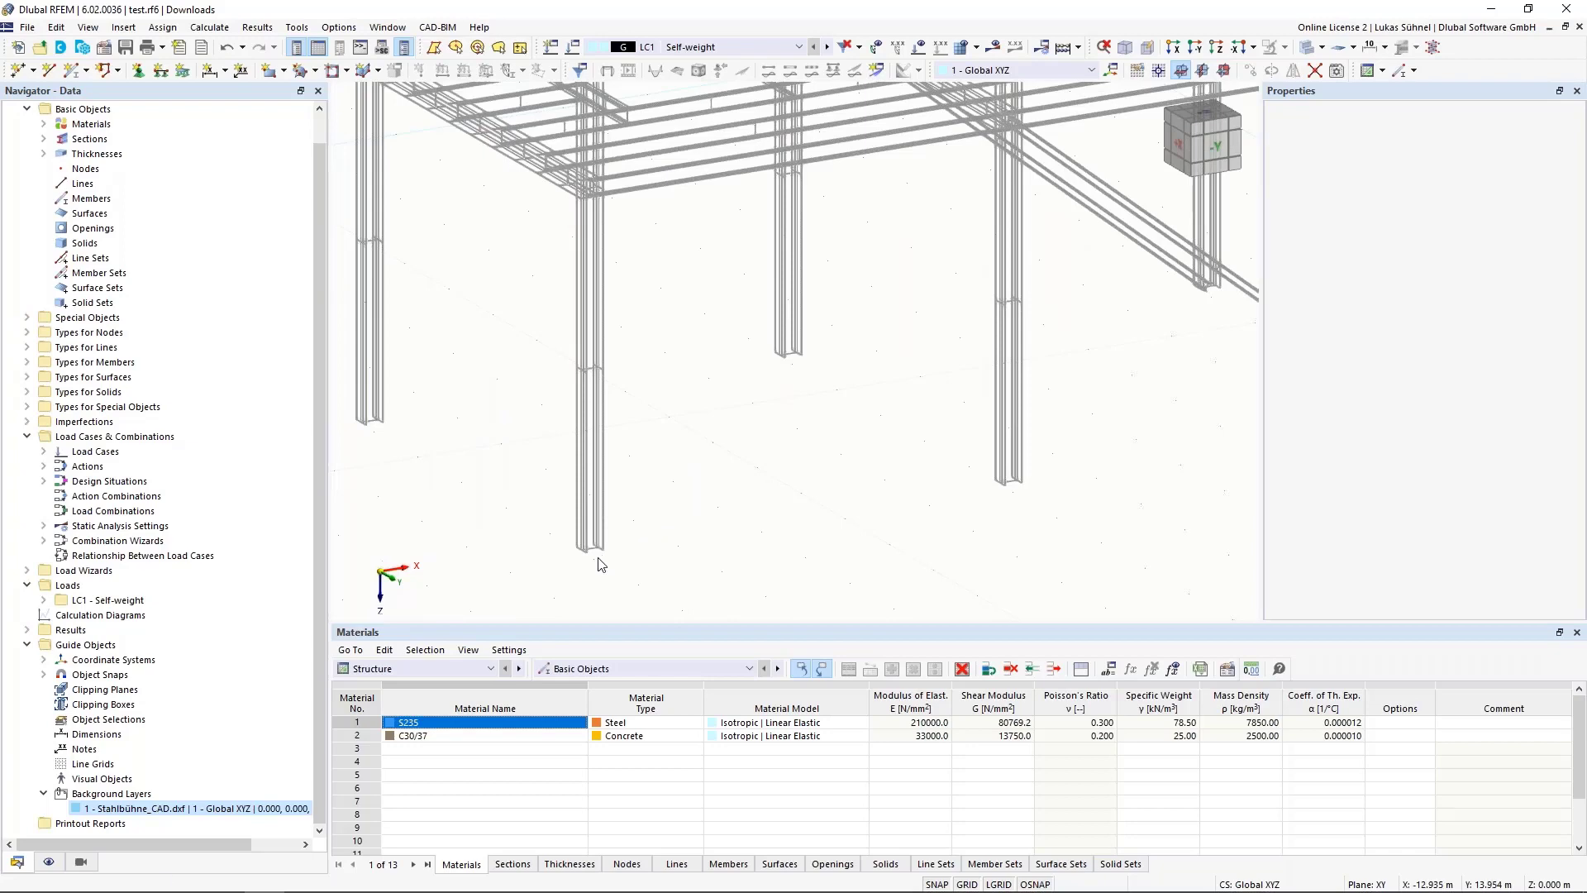
pyautogui.rightClick(1031, 885)
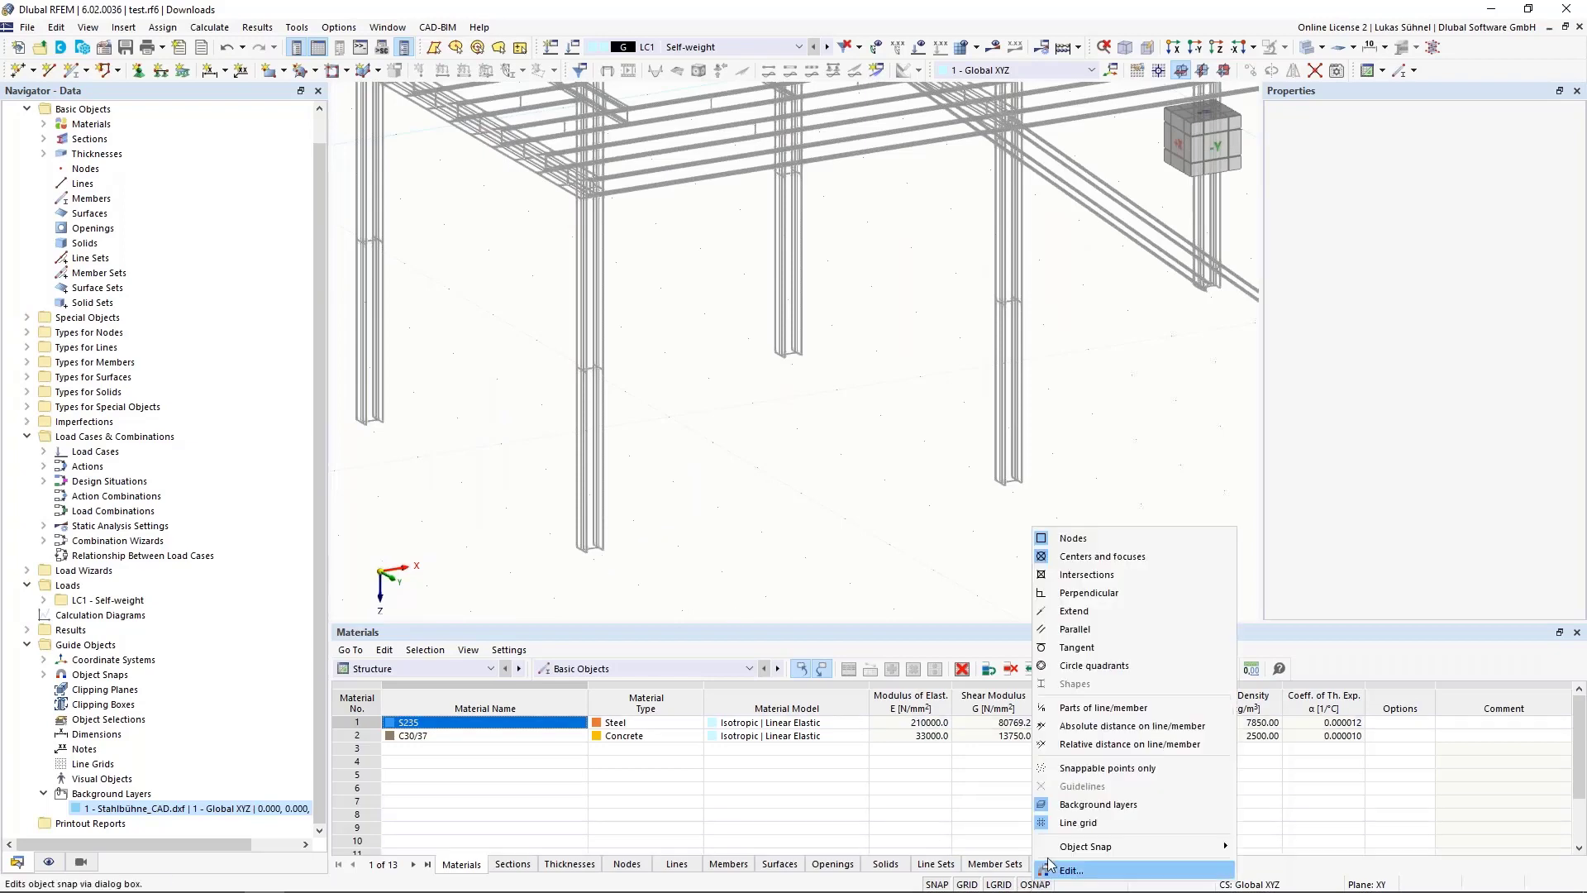
pyautogui.click(1079, 806)
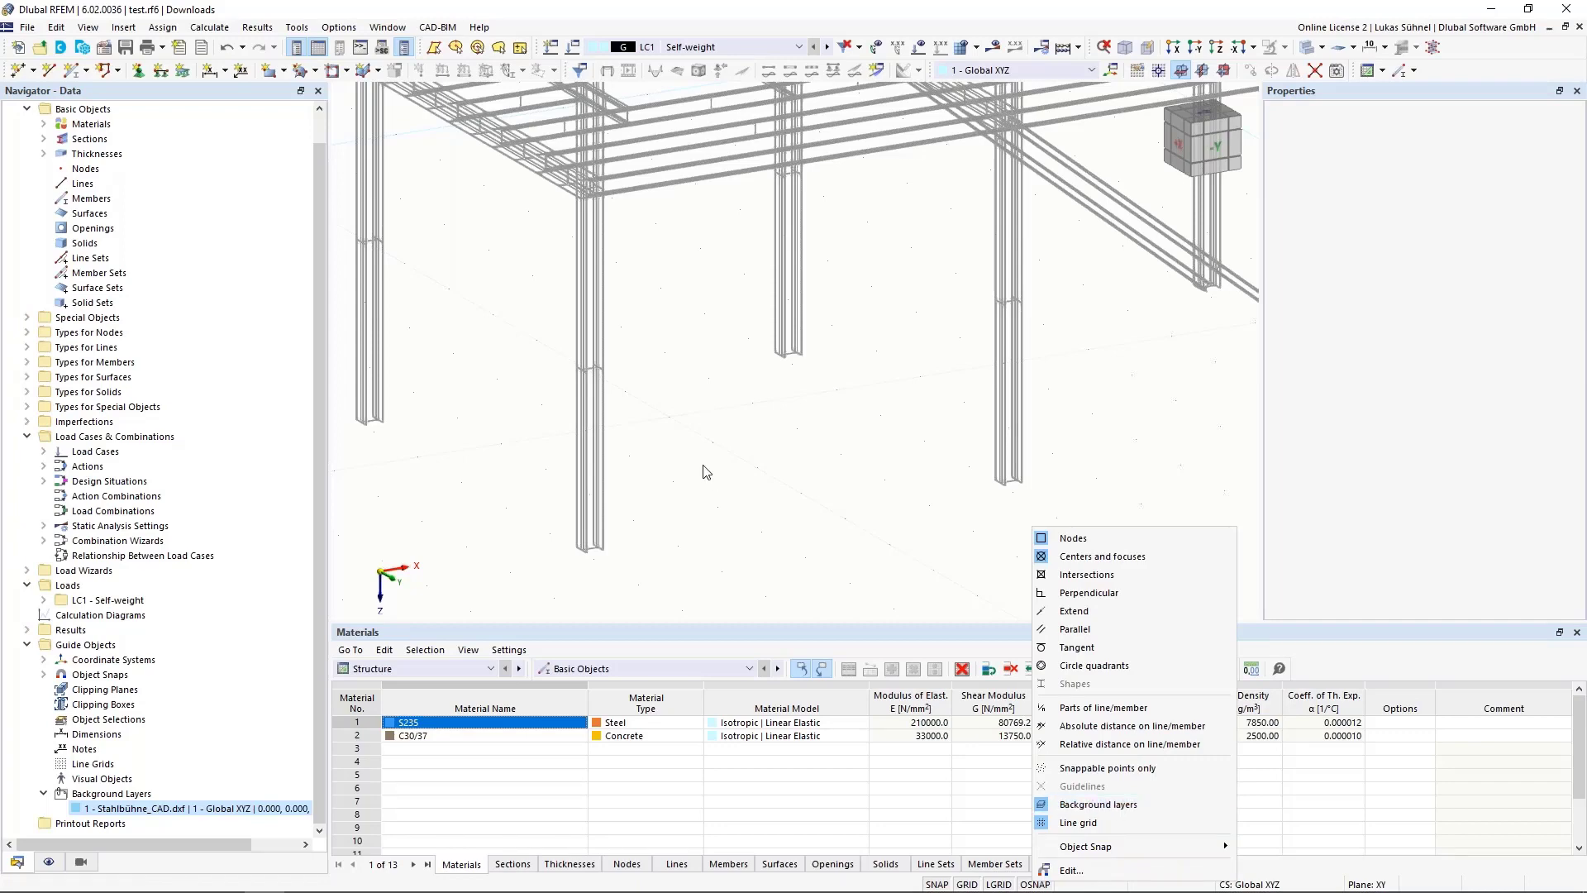
pyautogui.click(702, 478)
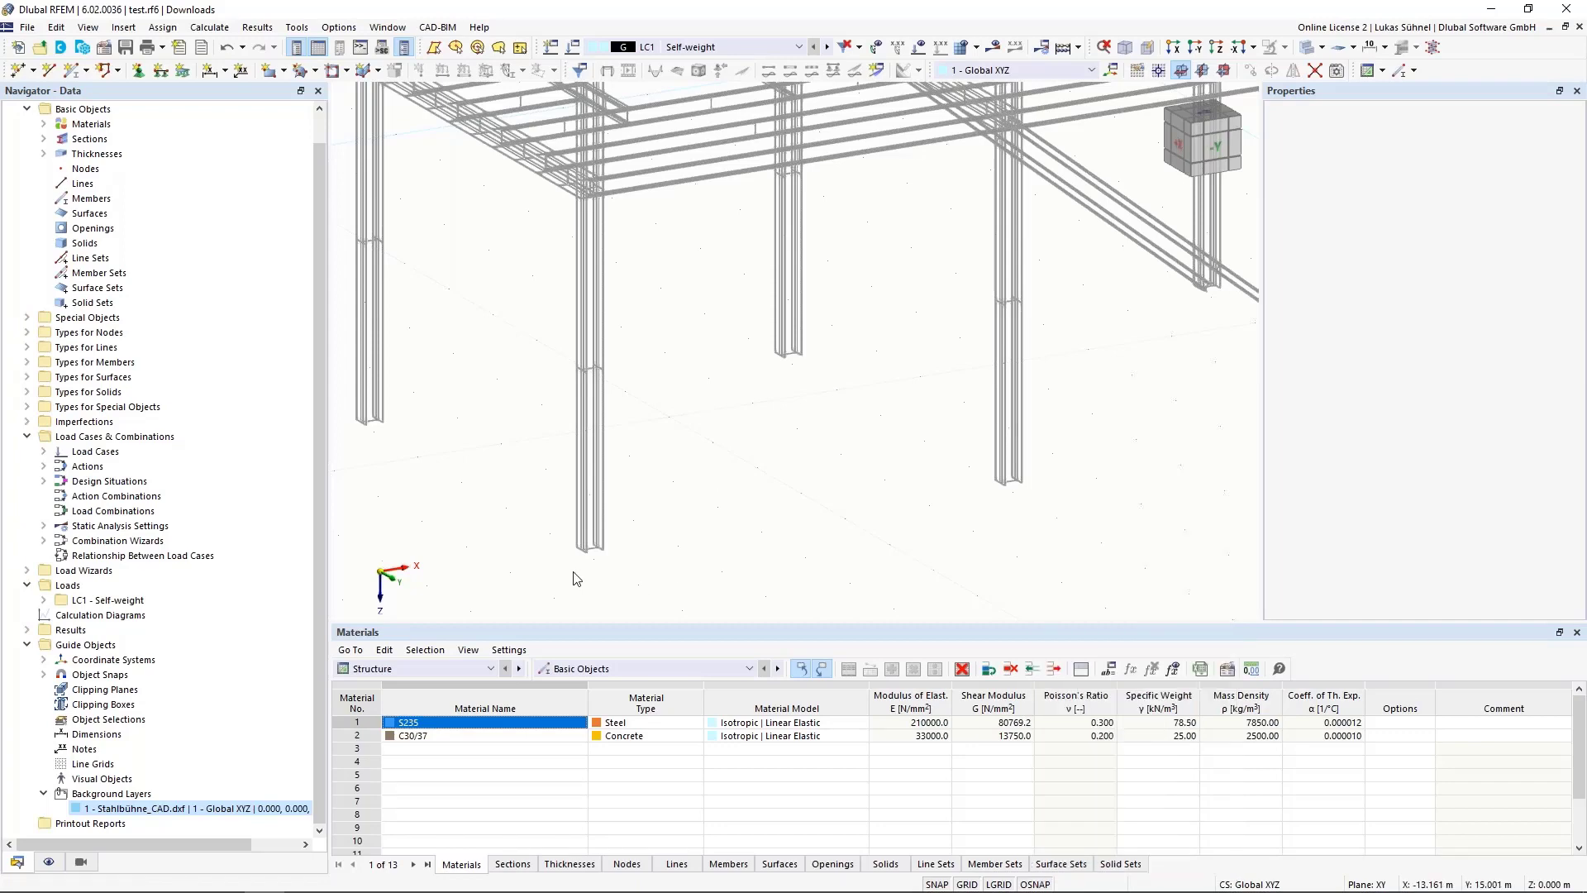
# Create a 'Between Two Points' node at the foot of the front corner column, halfway between diagonally opposite flange corners
pyautogui.doubleClick(23, 72)
pyautogui.moveTo(294, 108); pyautogui.dragTo(1145, 199)
pyautogui.scroll(5, 652, 568)
pyautogui.scroll(3, 652, 569)
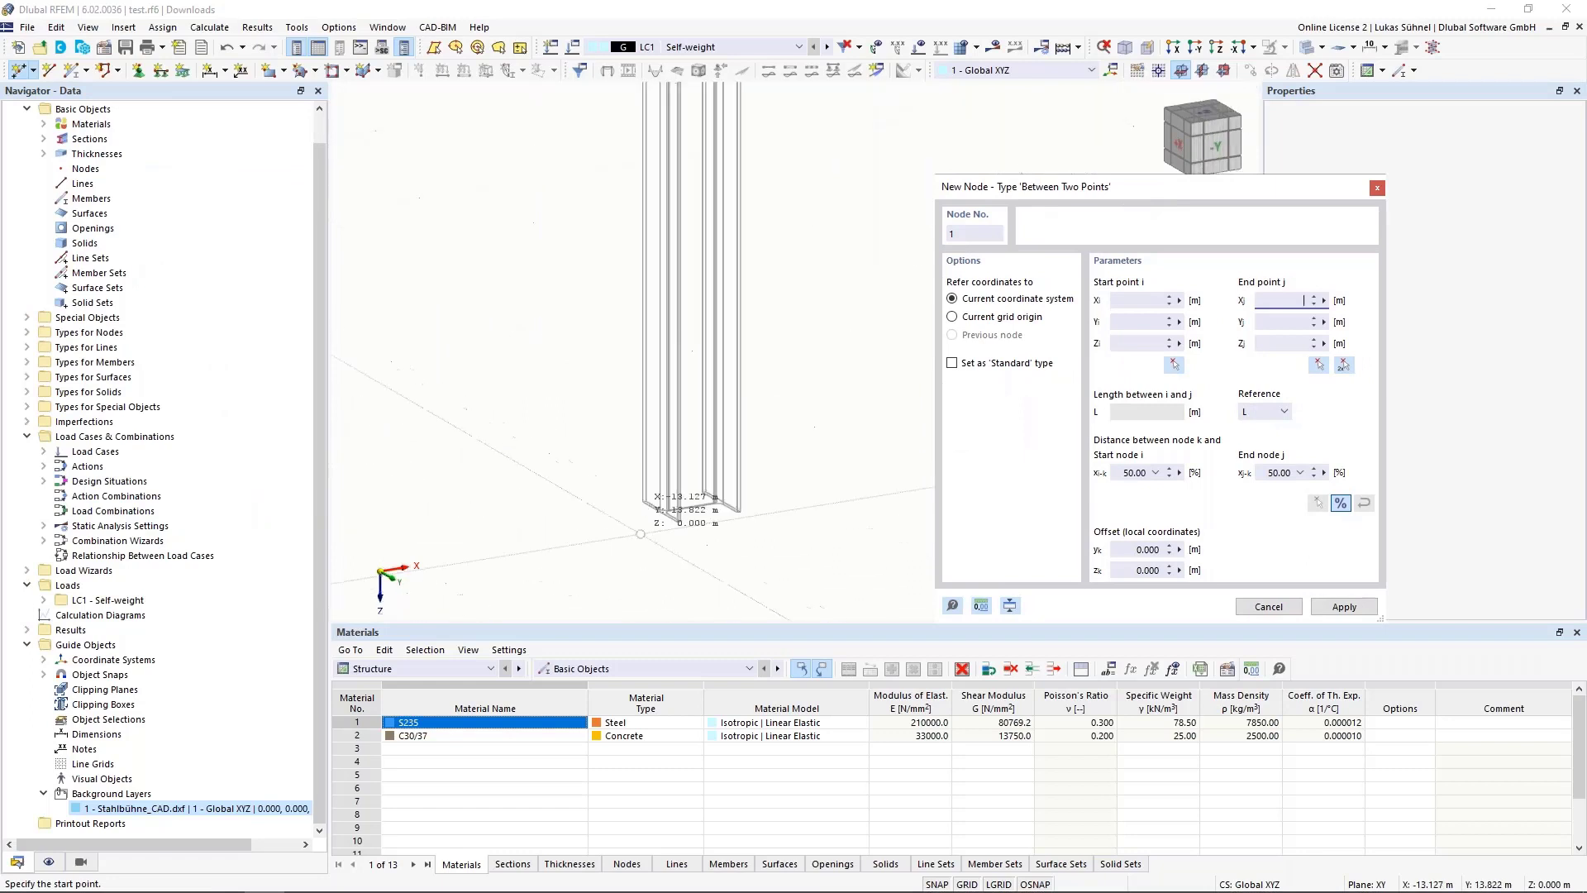
pyautogui.scroll(2, 478, 470)
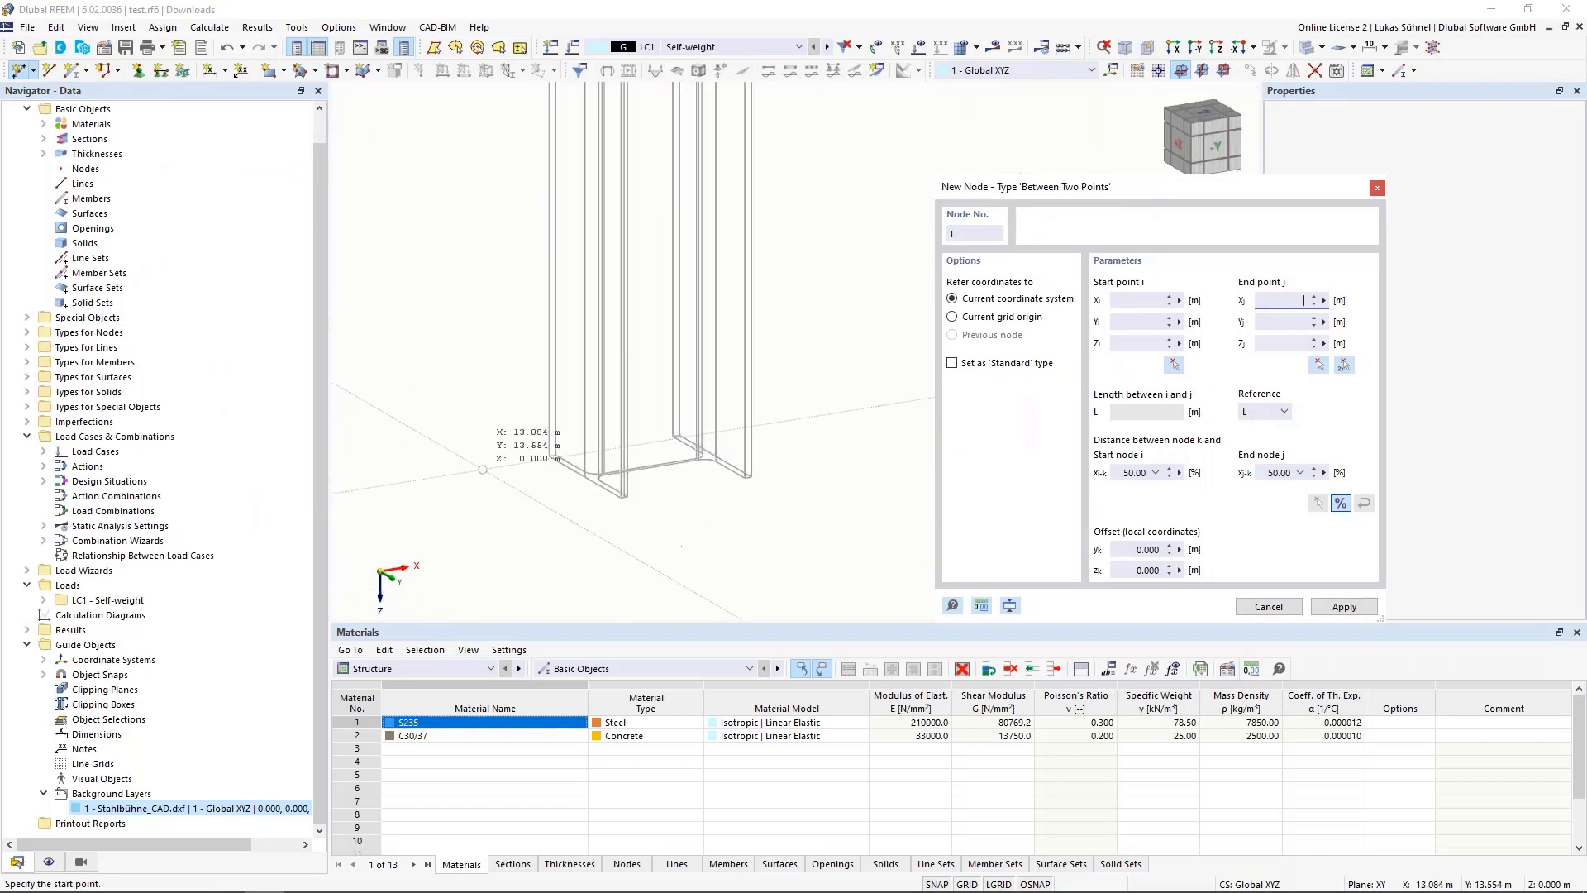
pyautogui.scroll(1, 628, 480)
pyautogui.scroll(1, 629, 480)
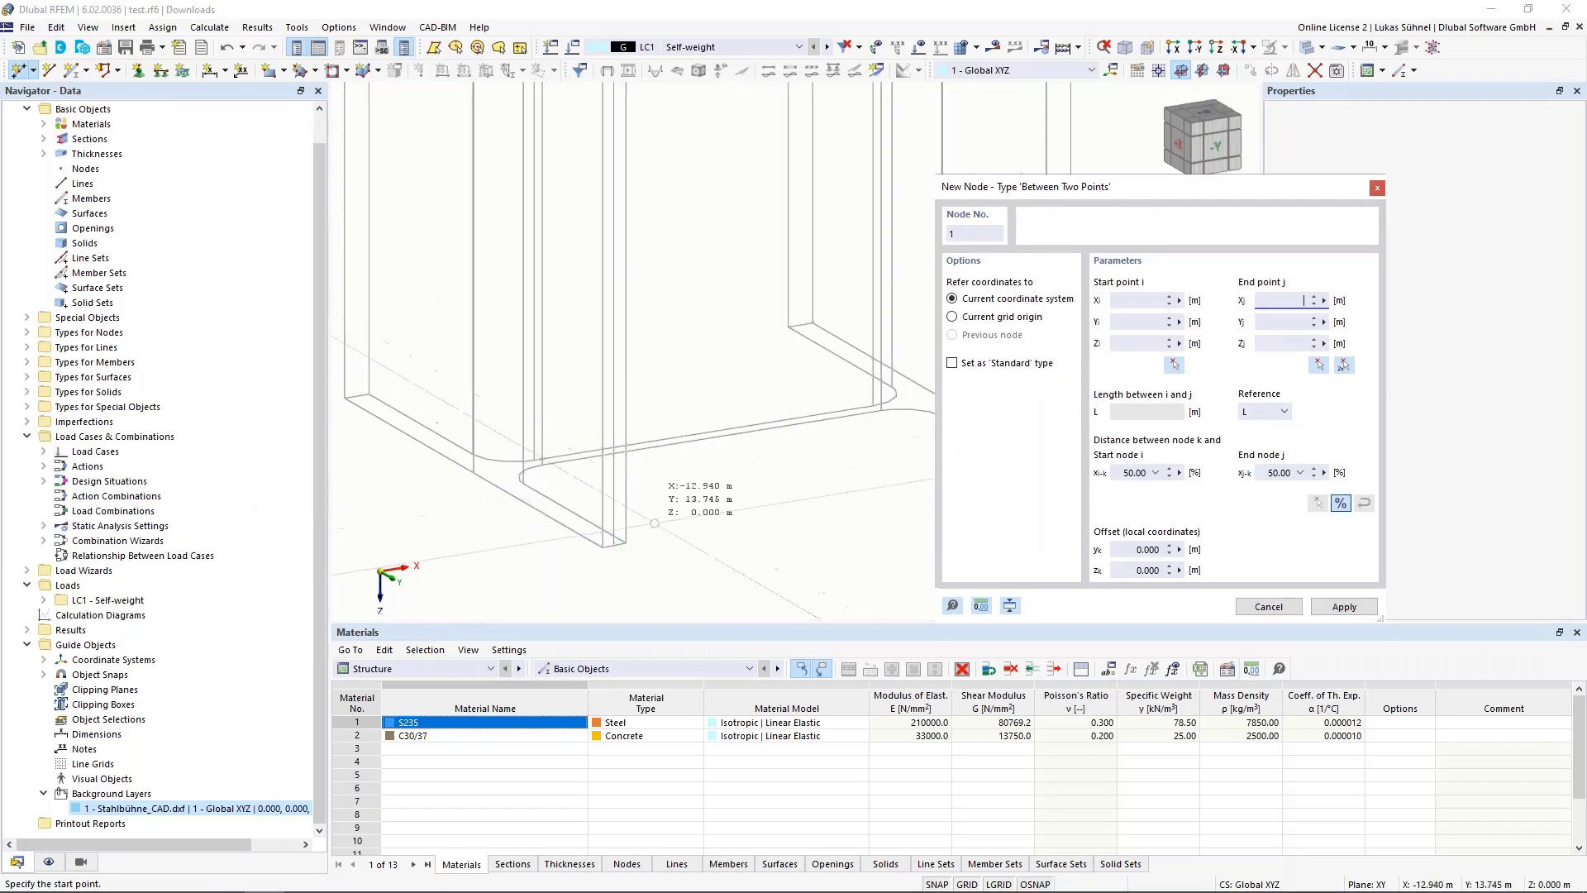
pyautogui.scroll(1, 698, 512)
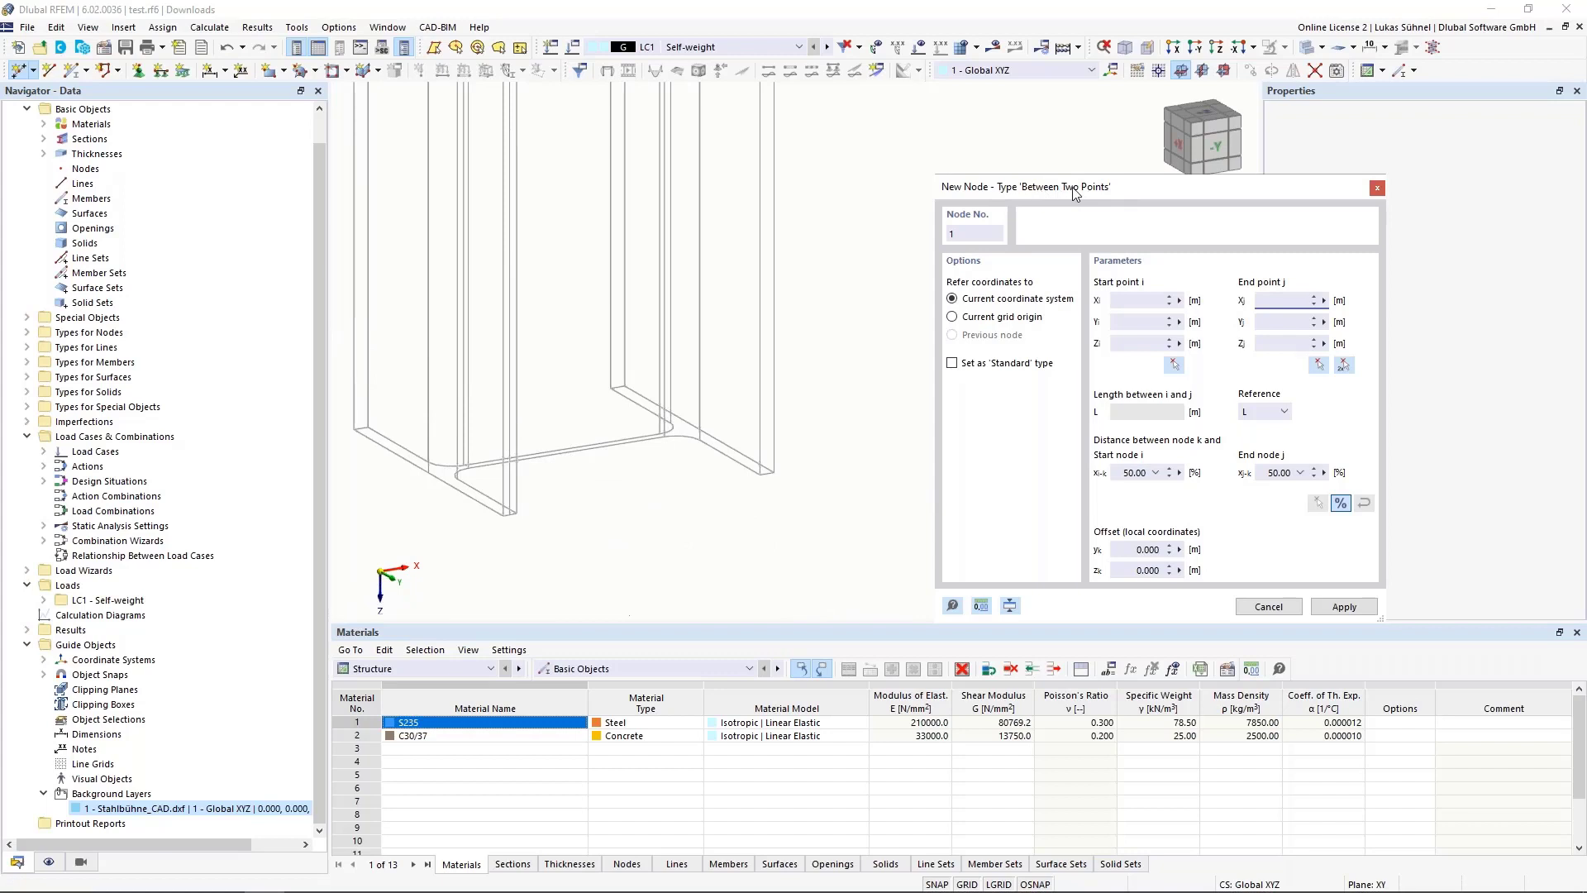
pyautogui.click(768, 473)
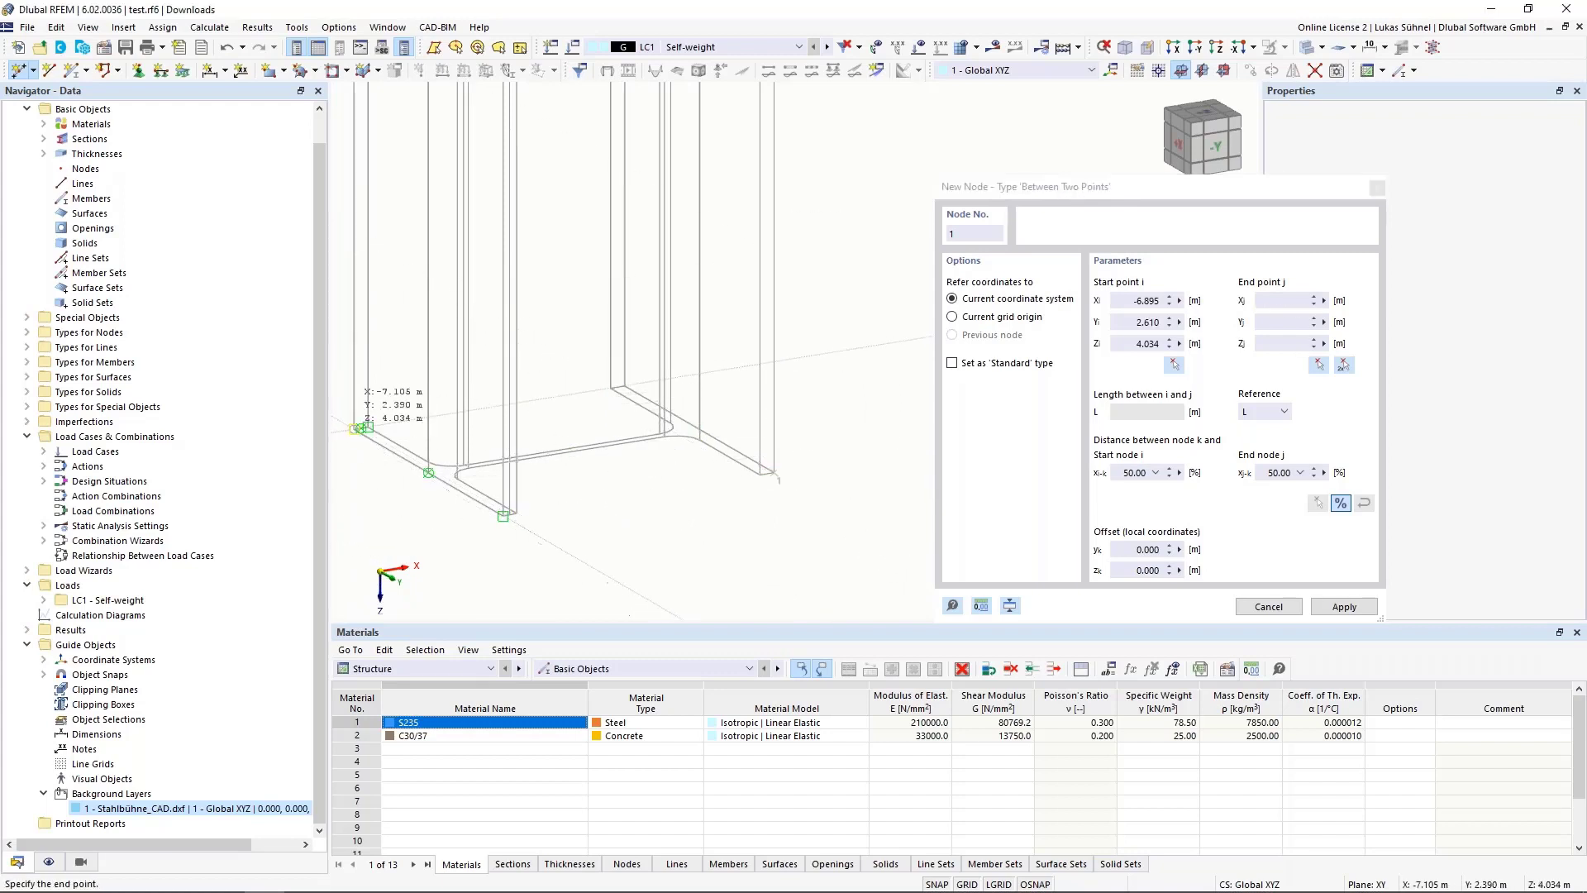
pyautogui.click(356, 431)
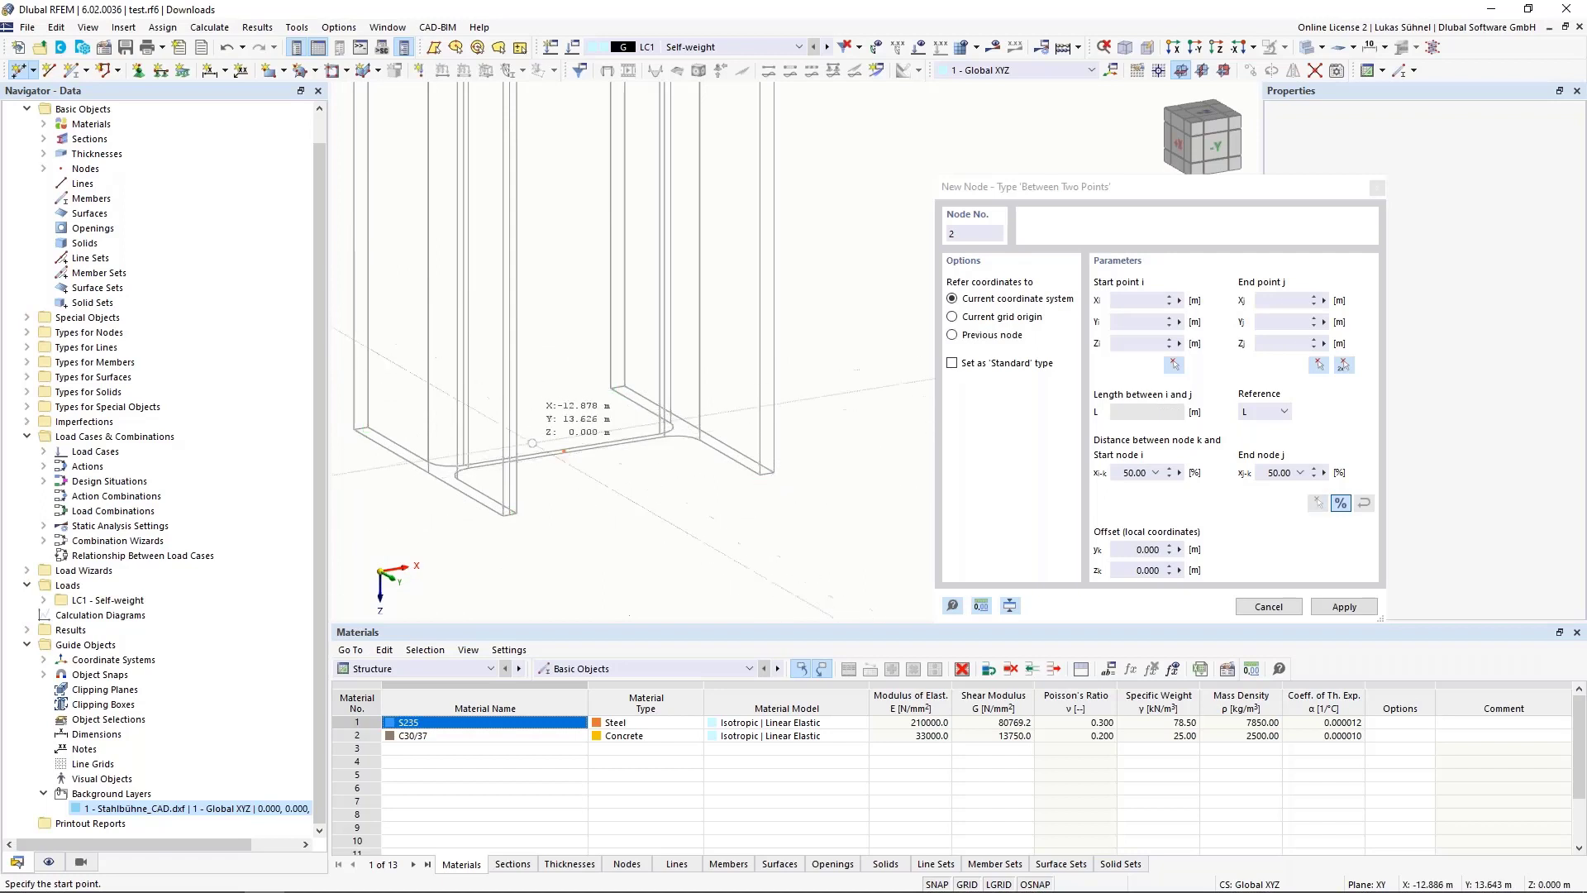
# Create a second midpoint node at the top of the same corner column from its diagonally opposite flange corners at Z -3.966 m
pyautogui.scroll(-3, 597, 580)
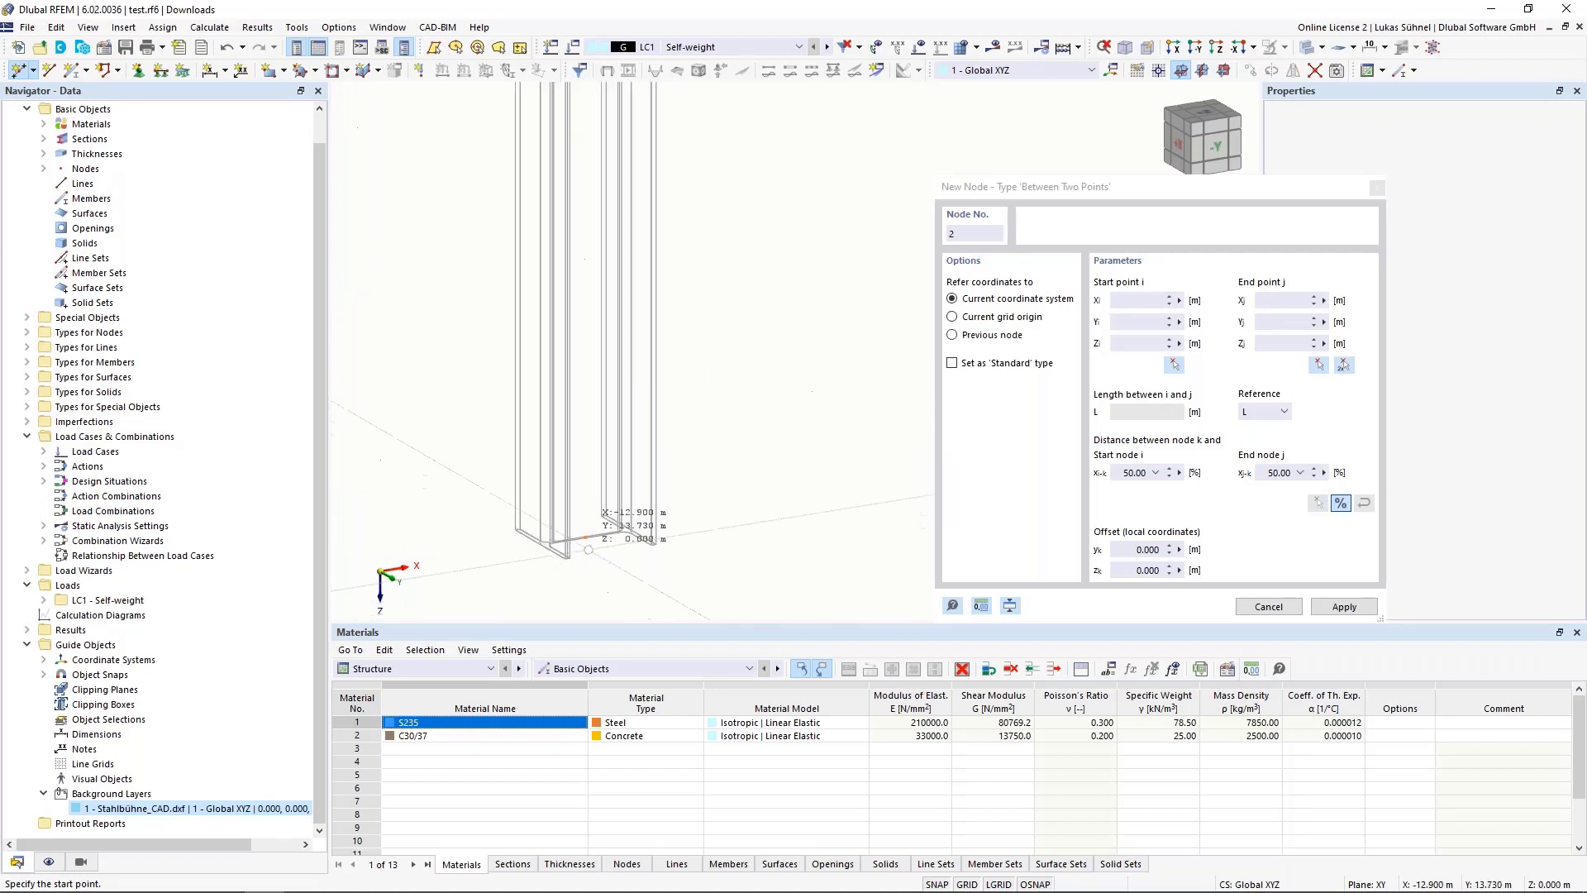
pyautogui.scroll(-5, 587, 549)
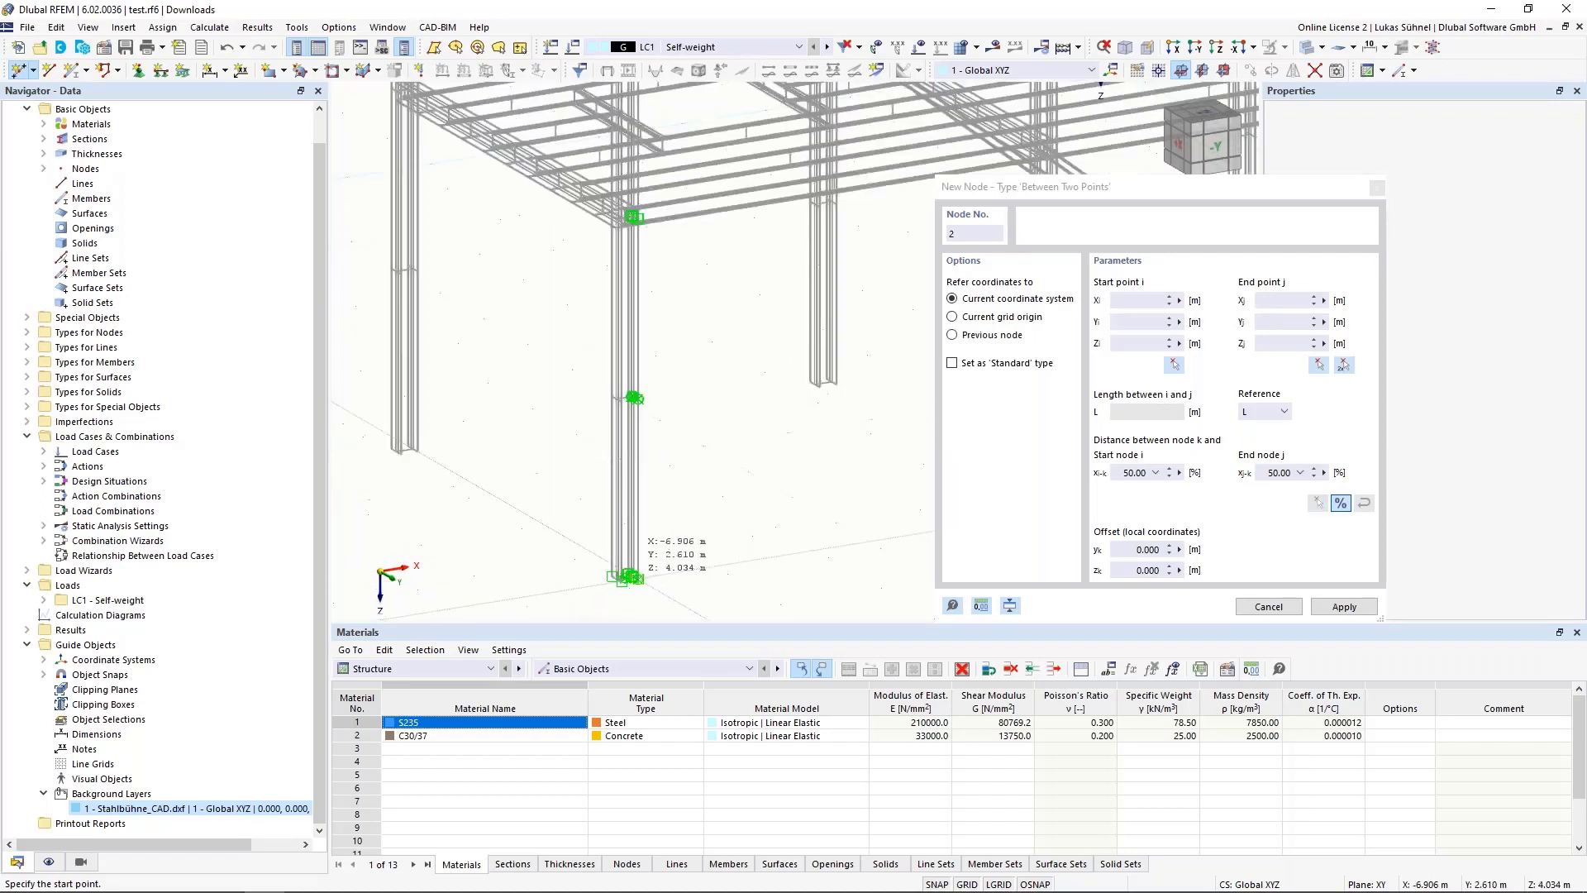
pyautogui.scroll(-3, 630, 576)
pyautogui.scroll(-3, 711, 525)
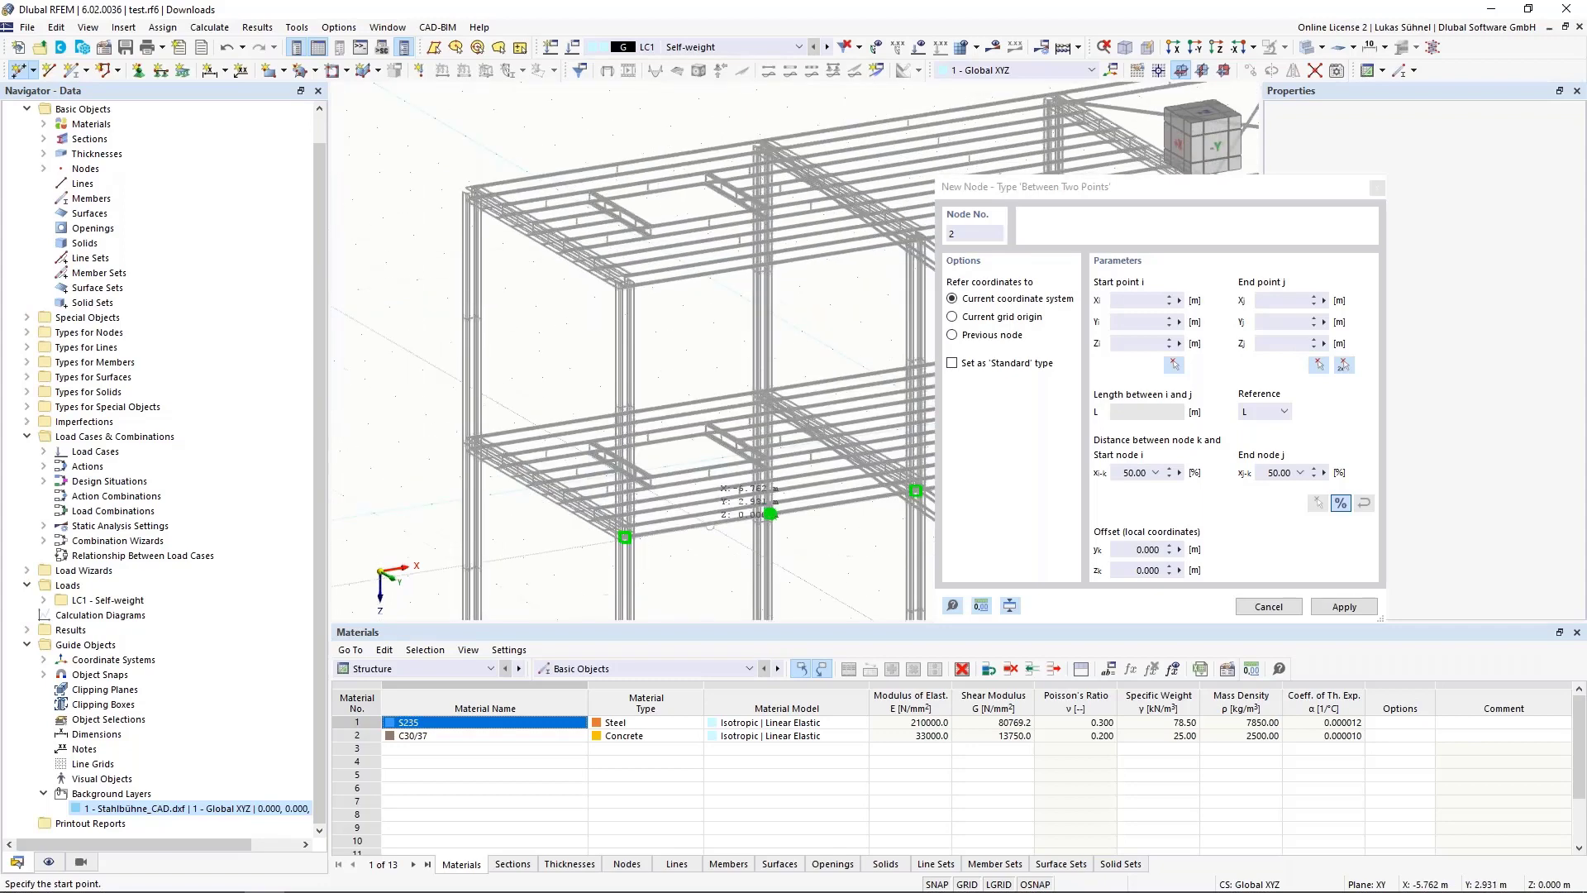
pyautogui.scroll(8, 669, 290)
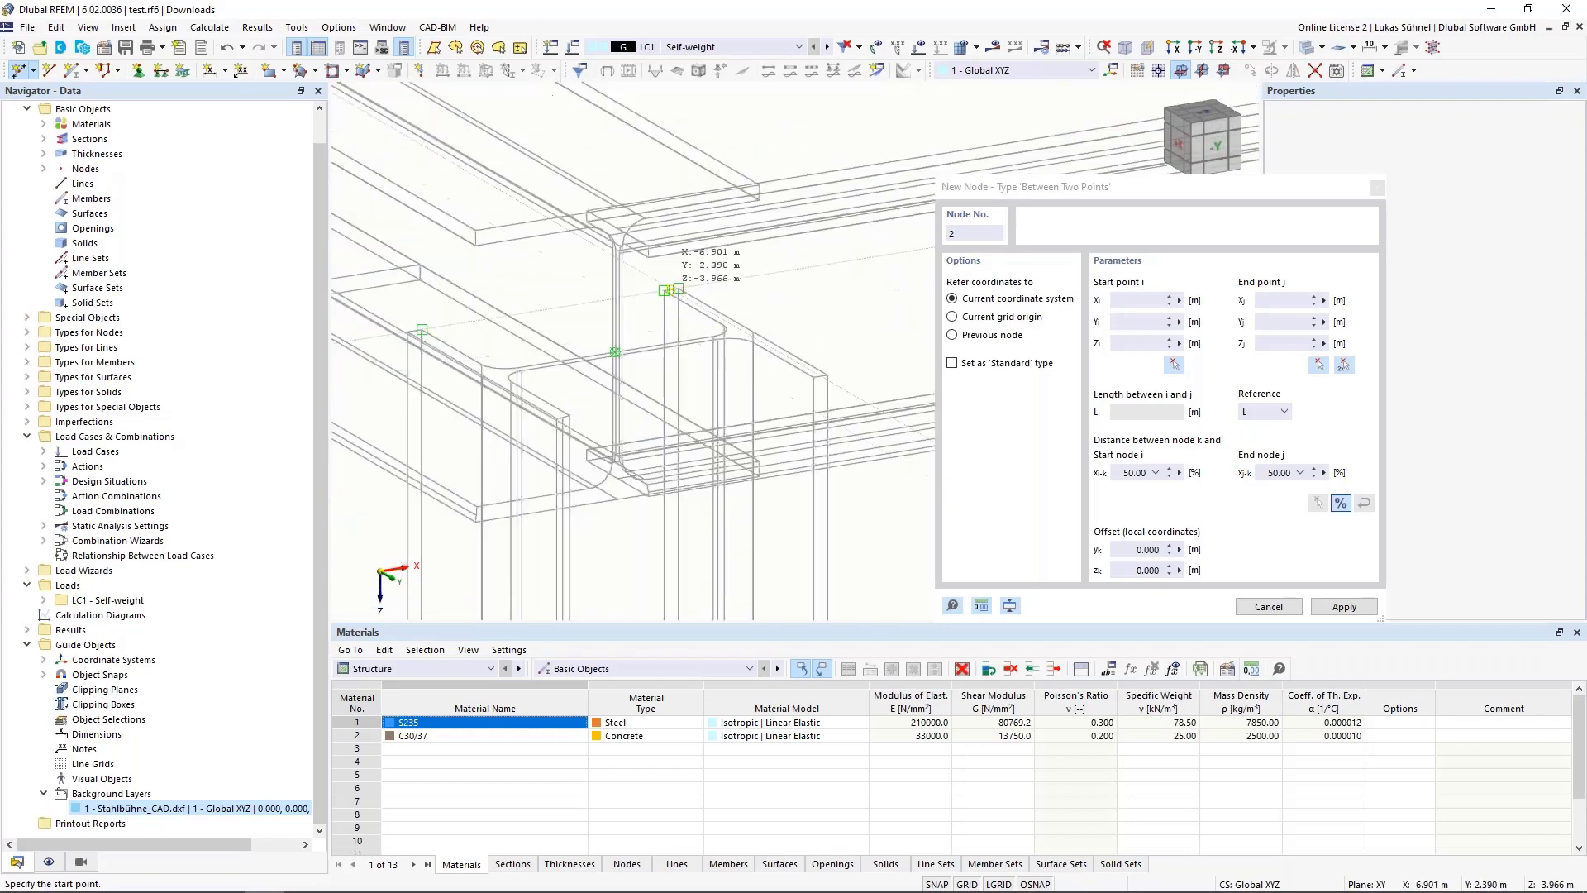
pyautogui.click(672, 290)
pyautogui.scroll(2, 608, 421)
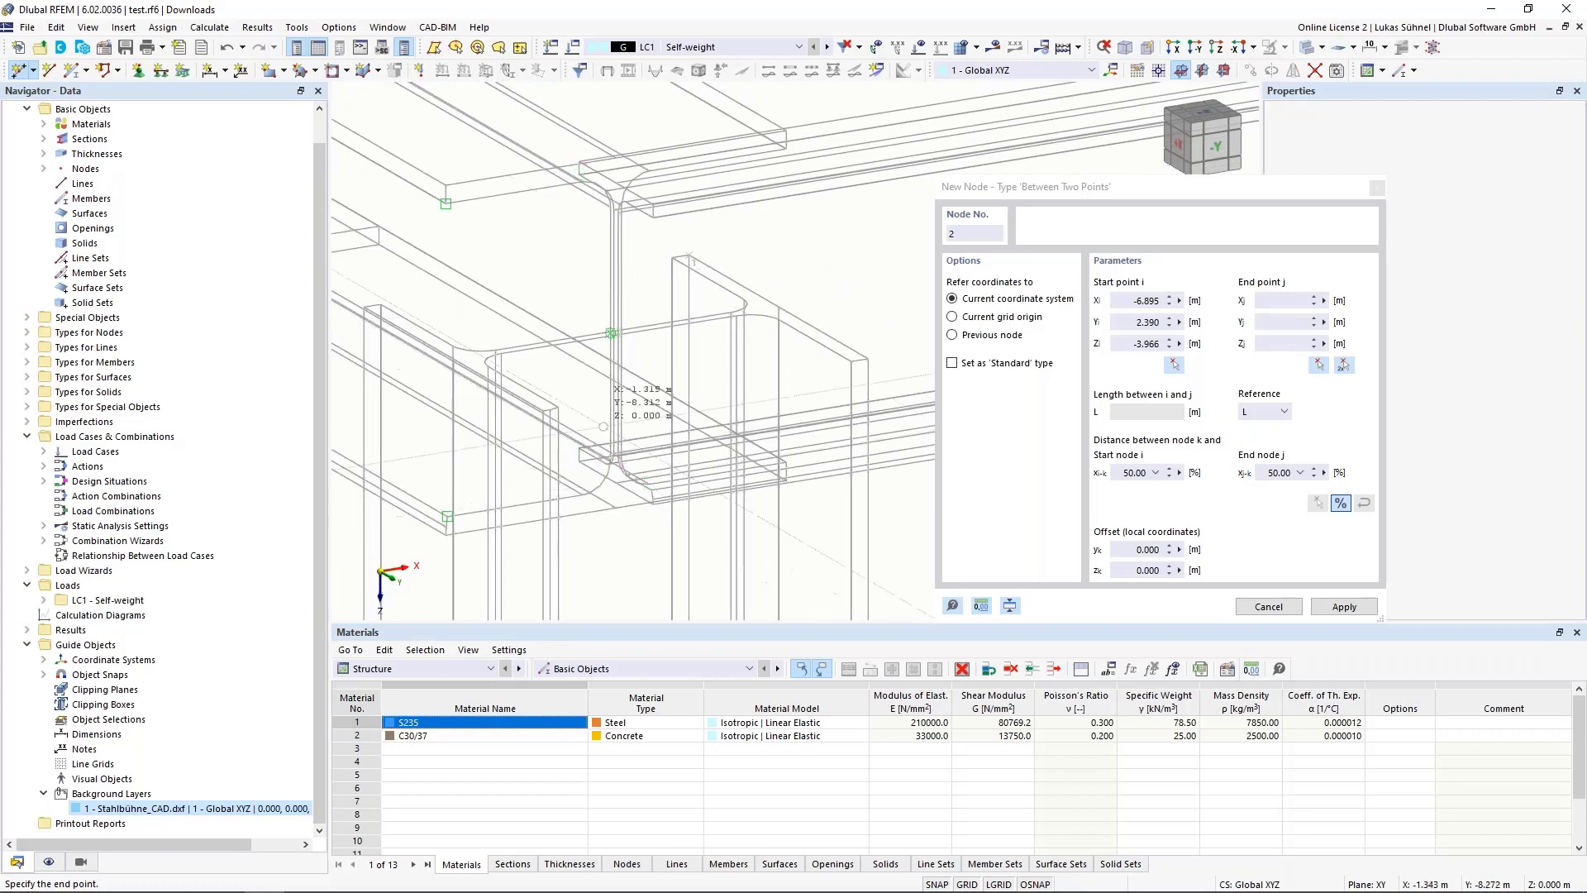
pyautogui.moveTo(625, 355); pyautogui.dragTo(671, 308, button='middle')
pyautogui.scroll(3, 597, 368)
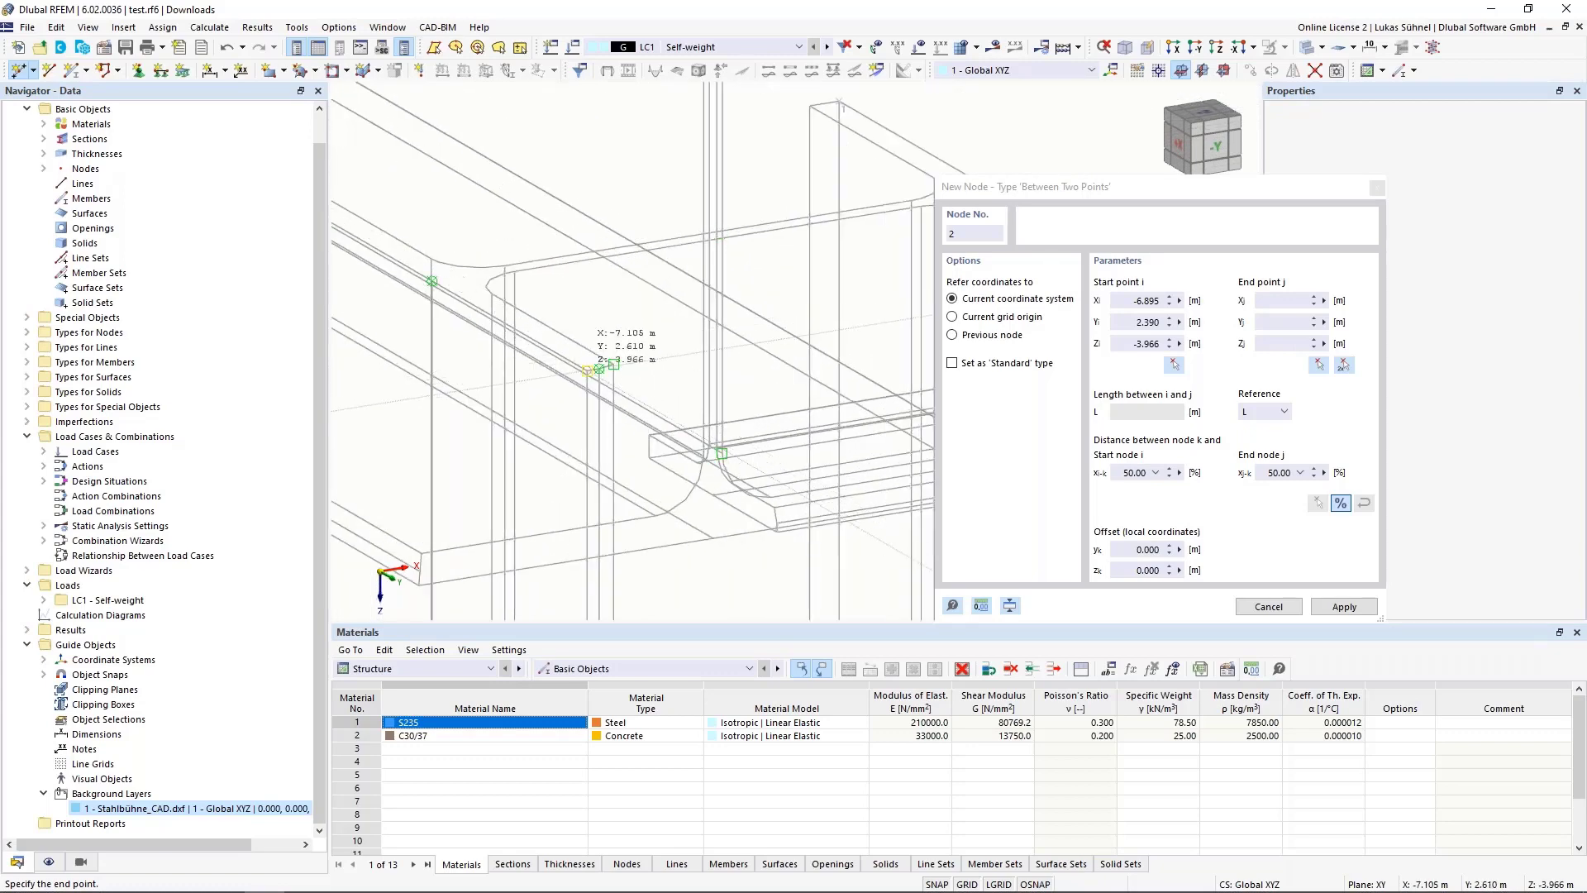
pyautogui.click(597, 369)
pyautogui.scroll(-3, 702, 290)
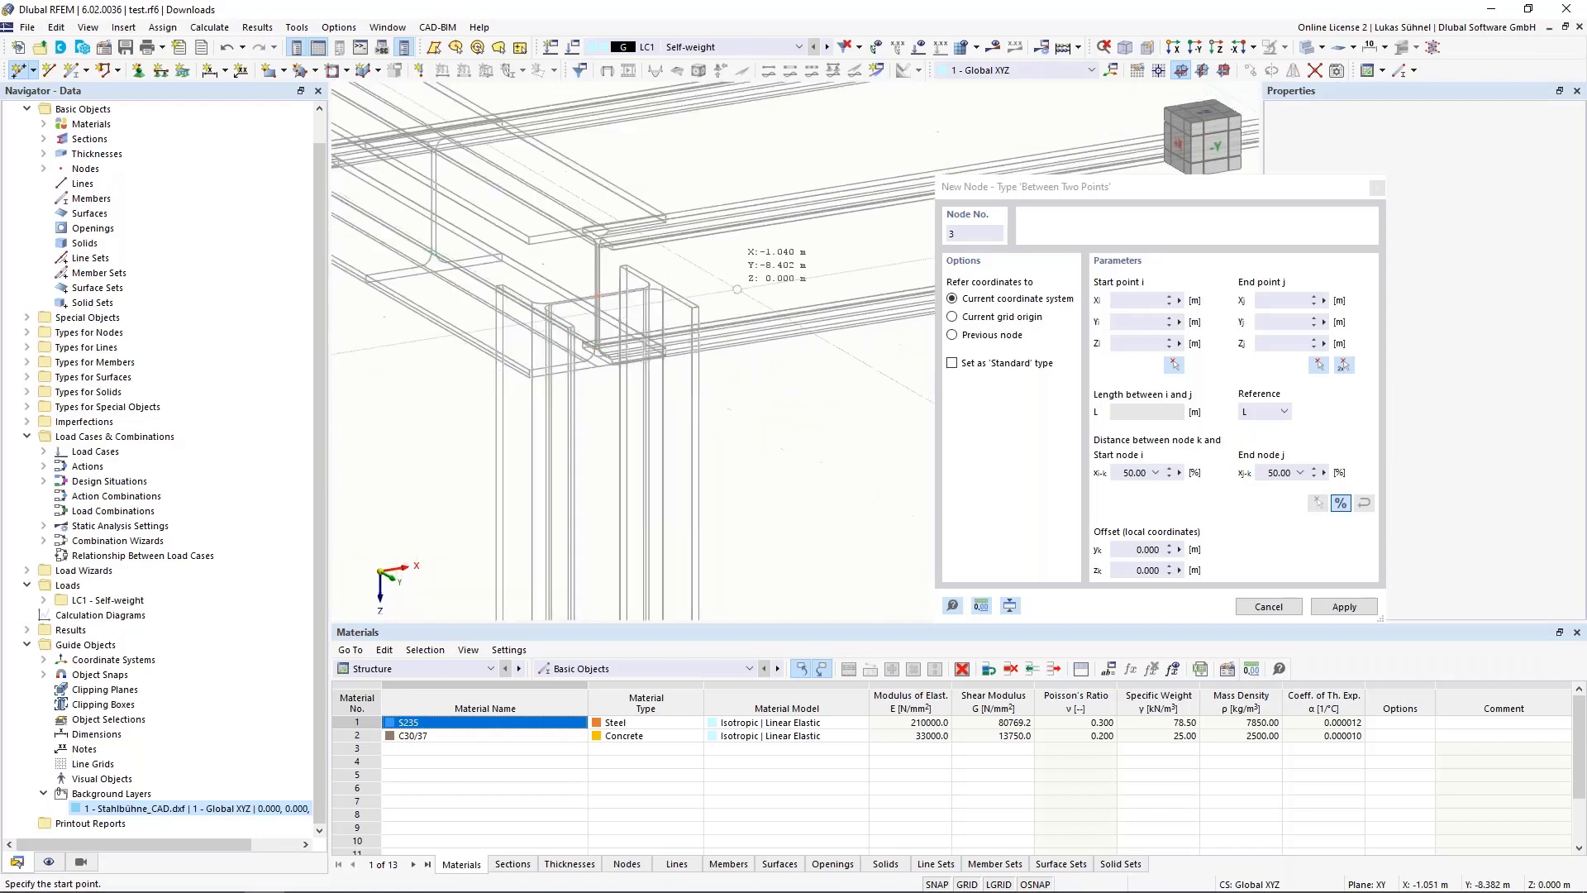
pyautogui.press('Escape')
# Start a single Beam member with the HEB 200 section at the node on the corner column's foot
pyautogui.scroll(-2, 637, 314)
pyautogui.scroll(-3, 637, 333)
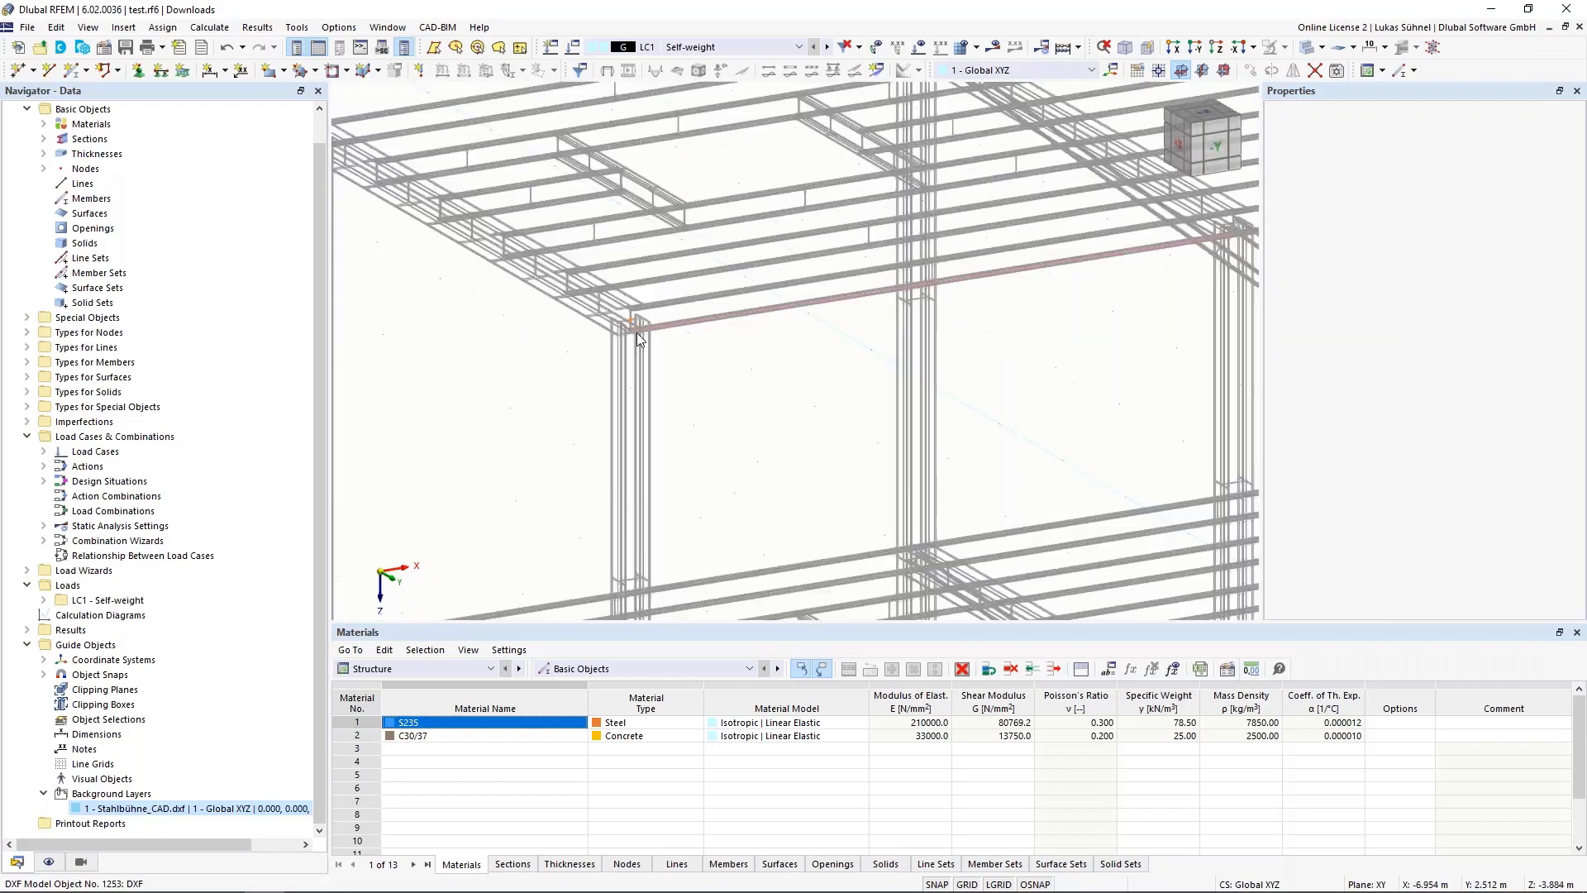
pyautogui.moveTo(699, 388); pyautogui.dragTo(665, 233, button='middle')
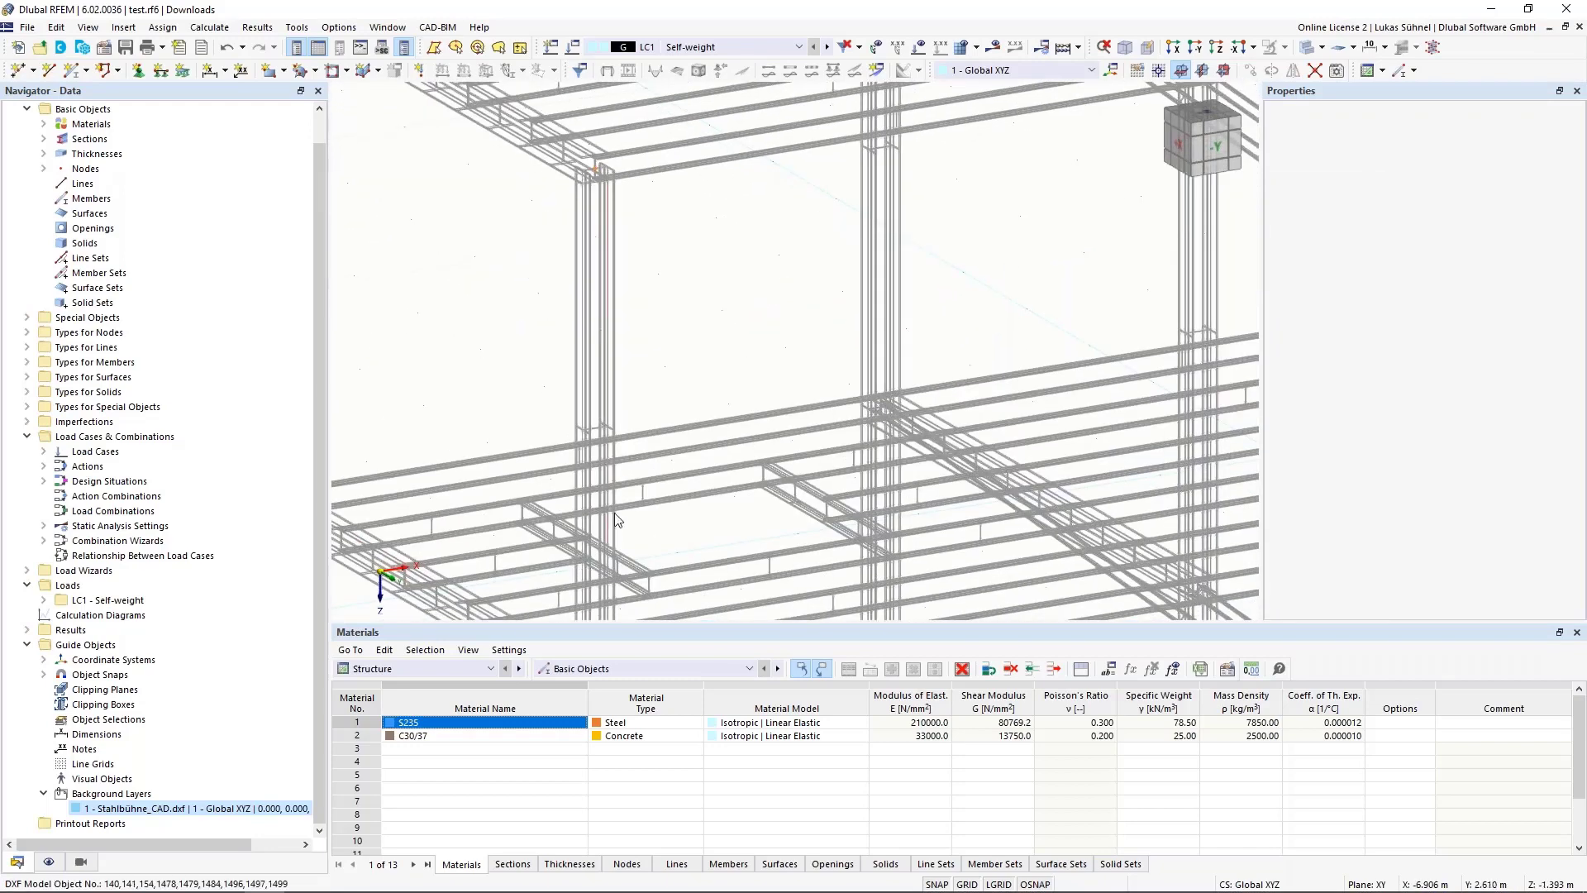
pyautogui.scroll(-3, 633, 347)
pyautogui.moveTo(638, 287); pyautogui.dragTo(588, 197, button='middle')
pyautogui.click(72, 71)
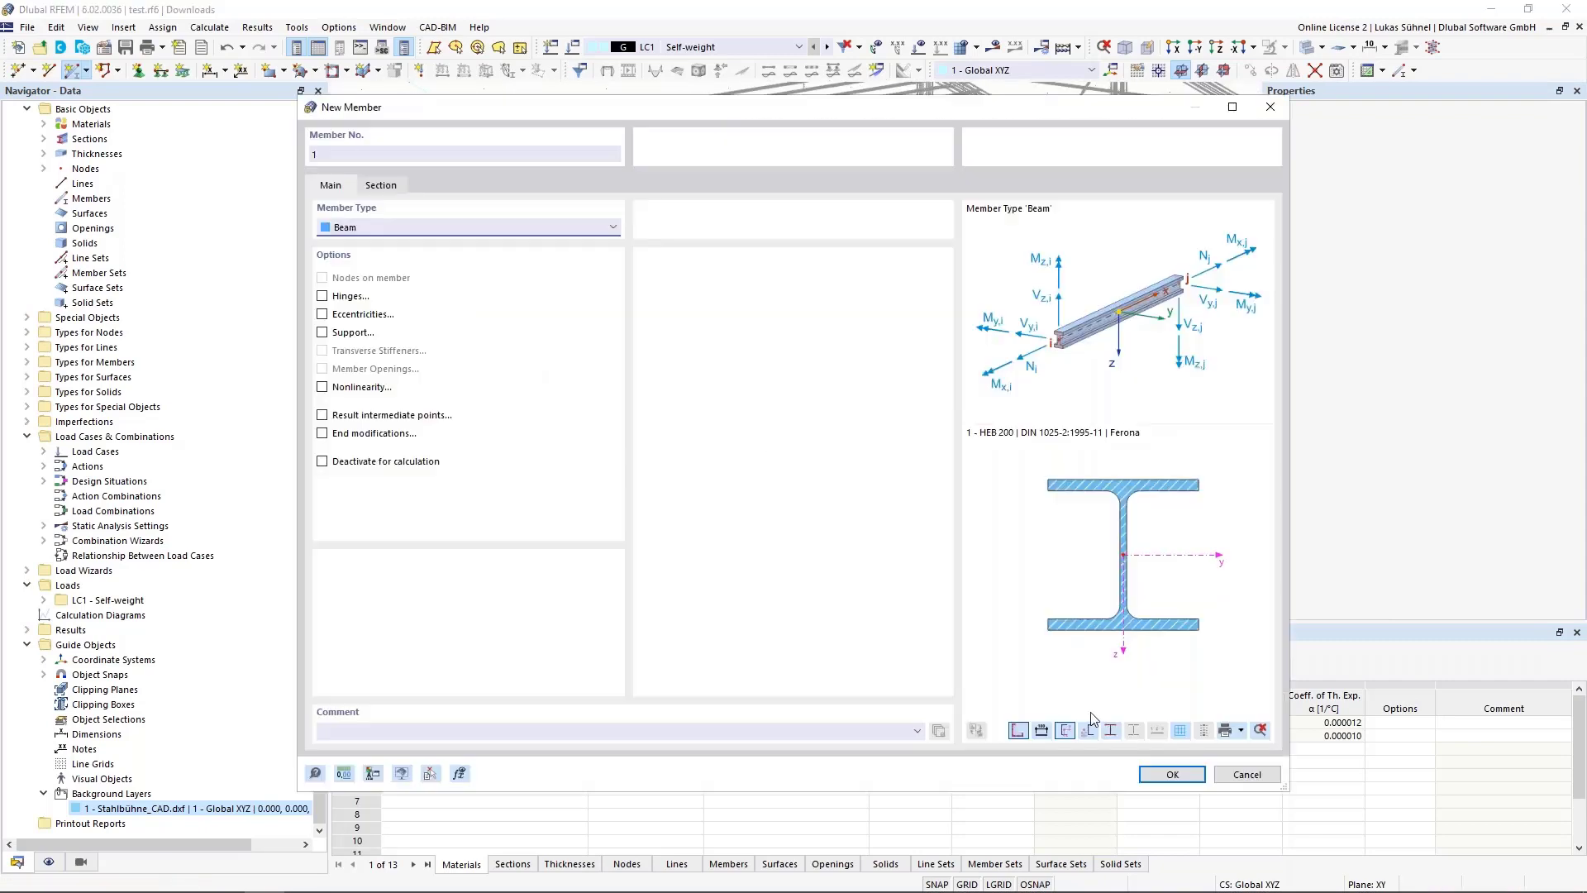
pyautogui.click(1172, 774)
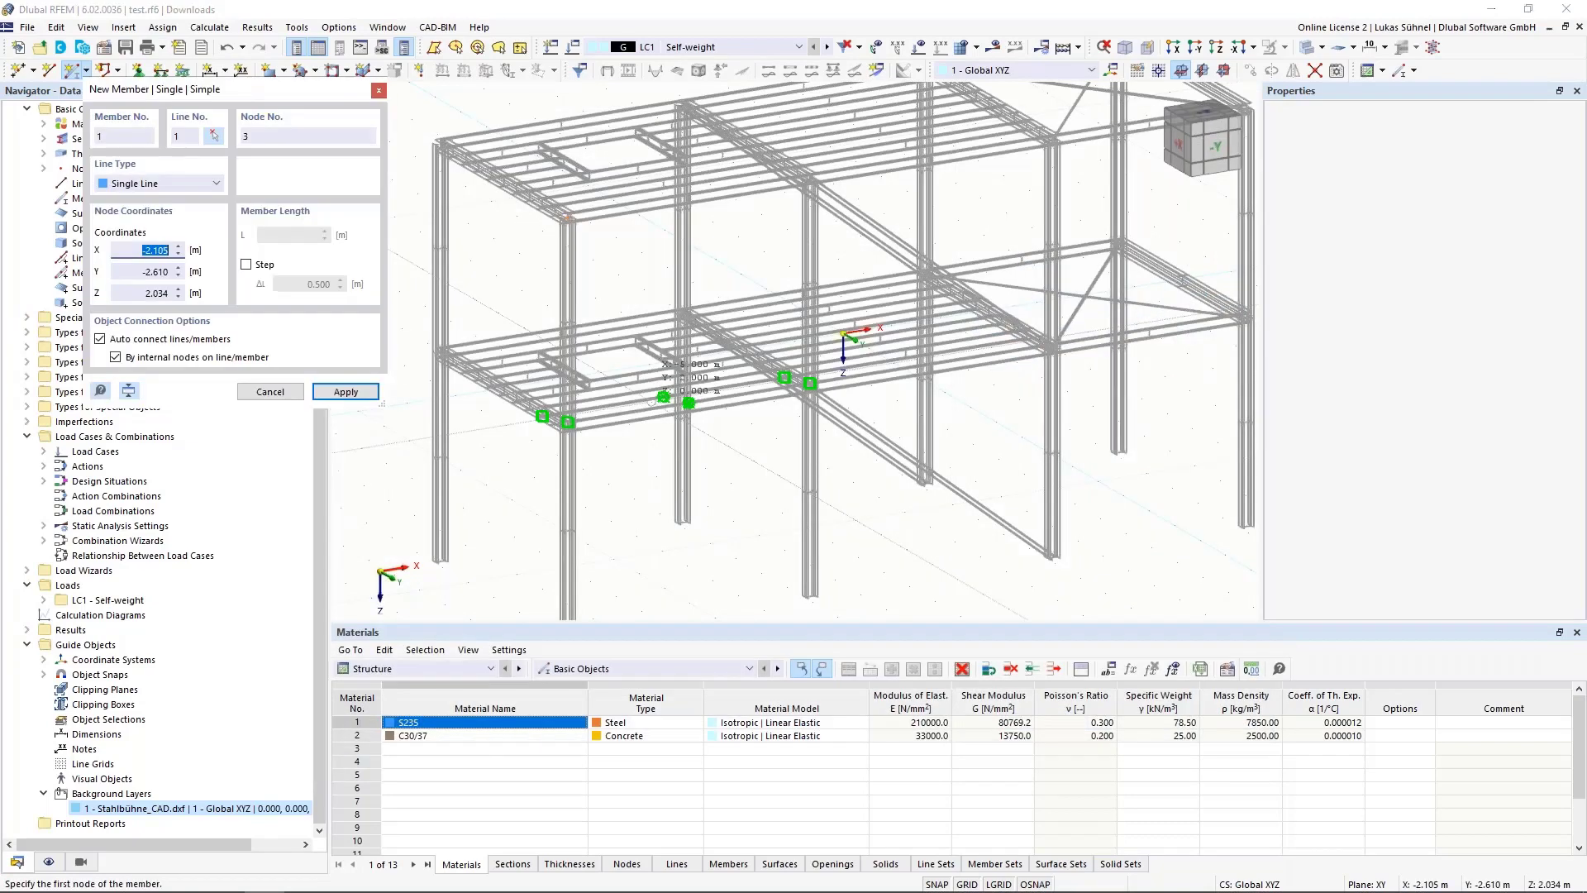
pyautogui.scroll(-2, 663, 397)
pyautogui.scroll(6, 459, 444)
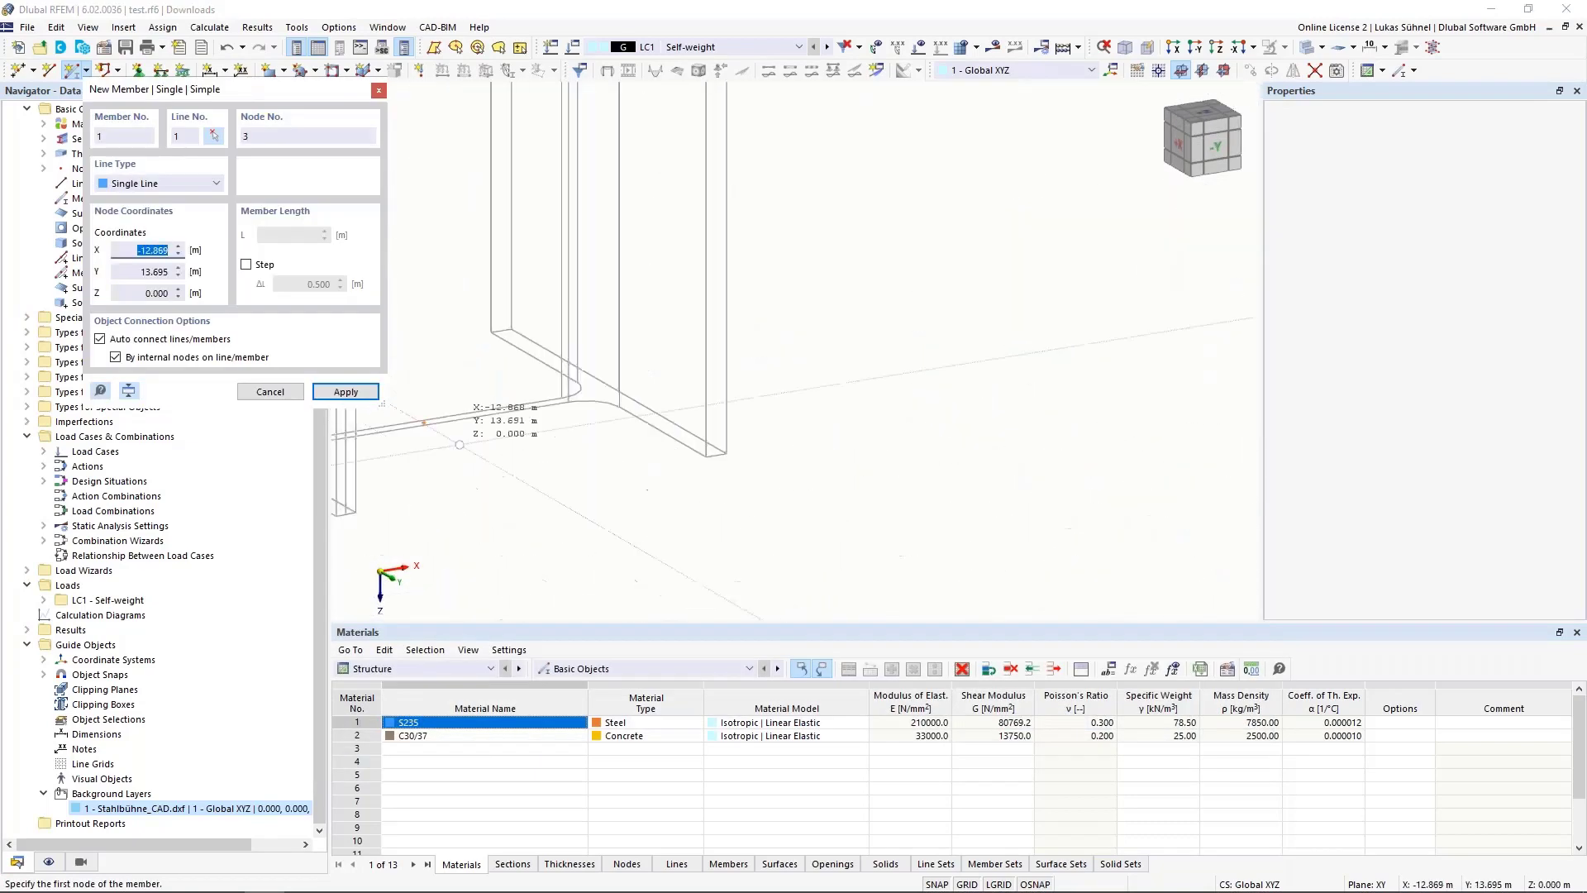
pyautogui.click(424, 423)
pyautogui.scroll(-5, 595, 519)
pyautogui.press('Escape')
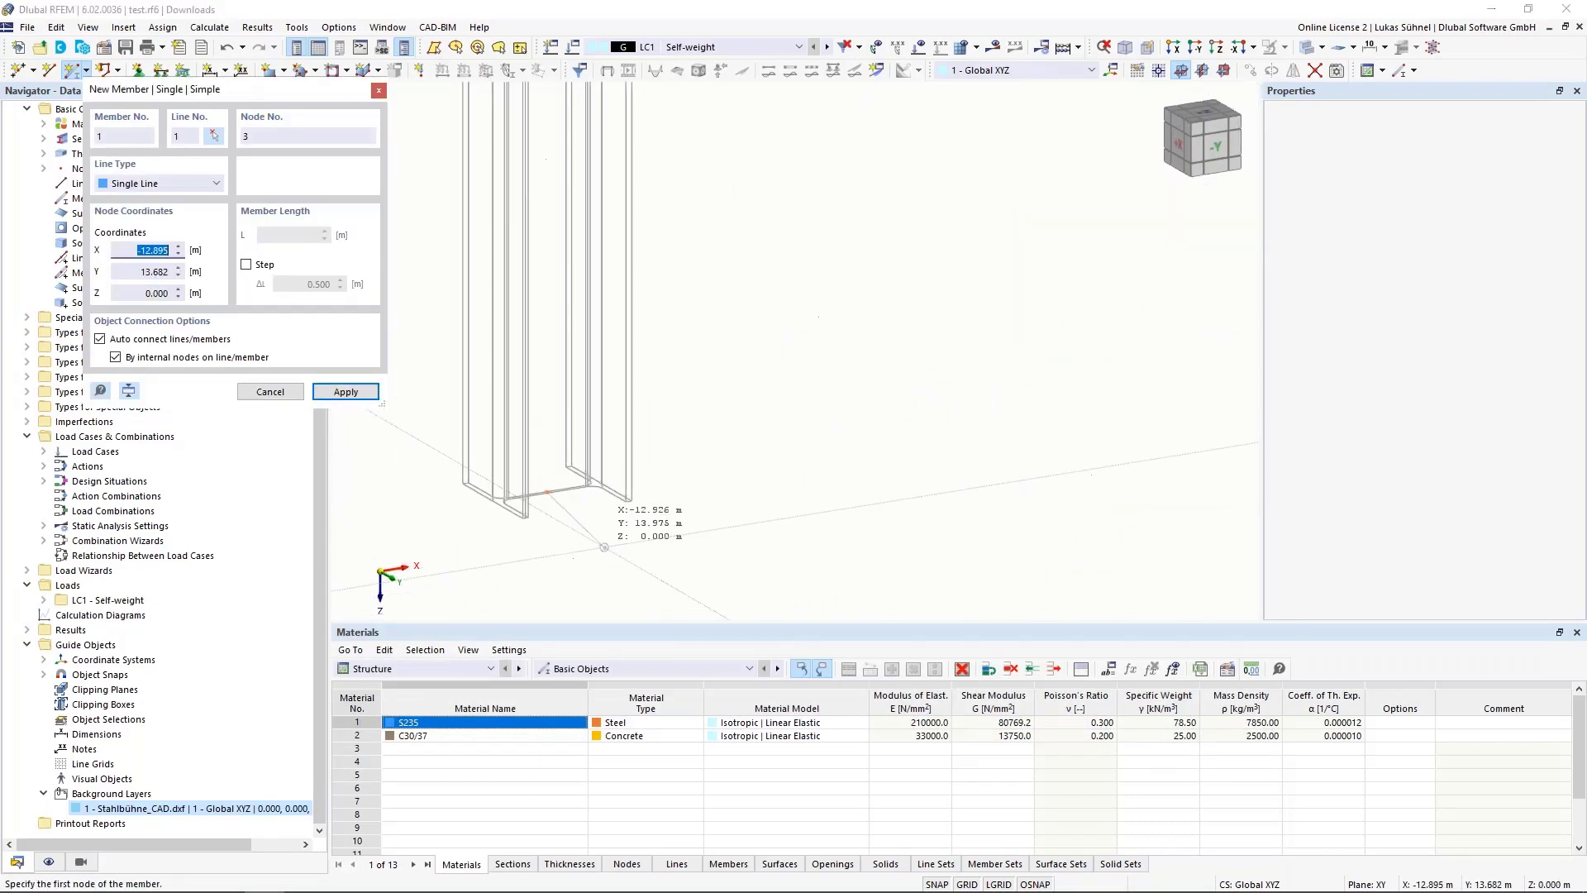
pyautogui.scroll(5, 607, 546)
pyautogui.click(636, 540)
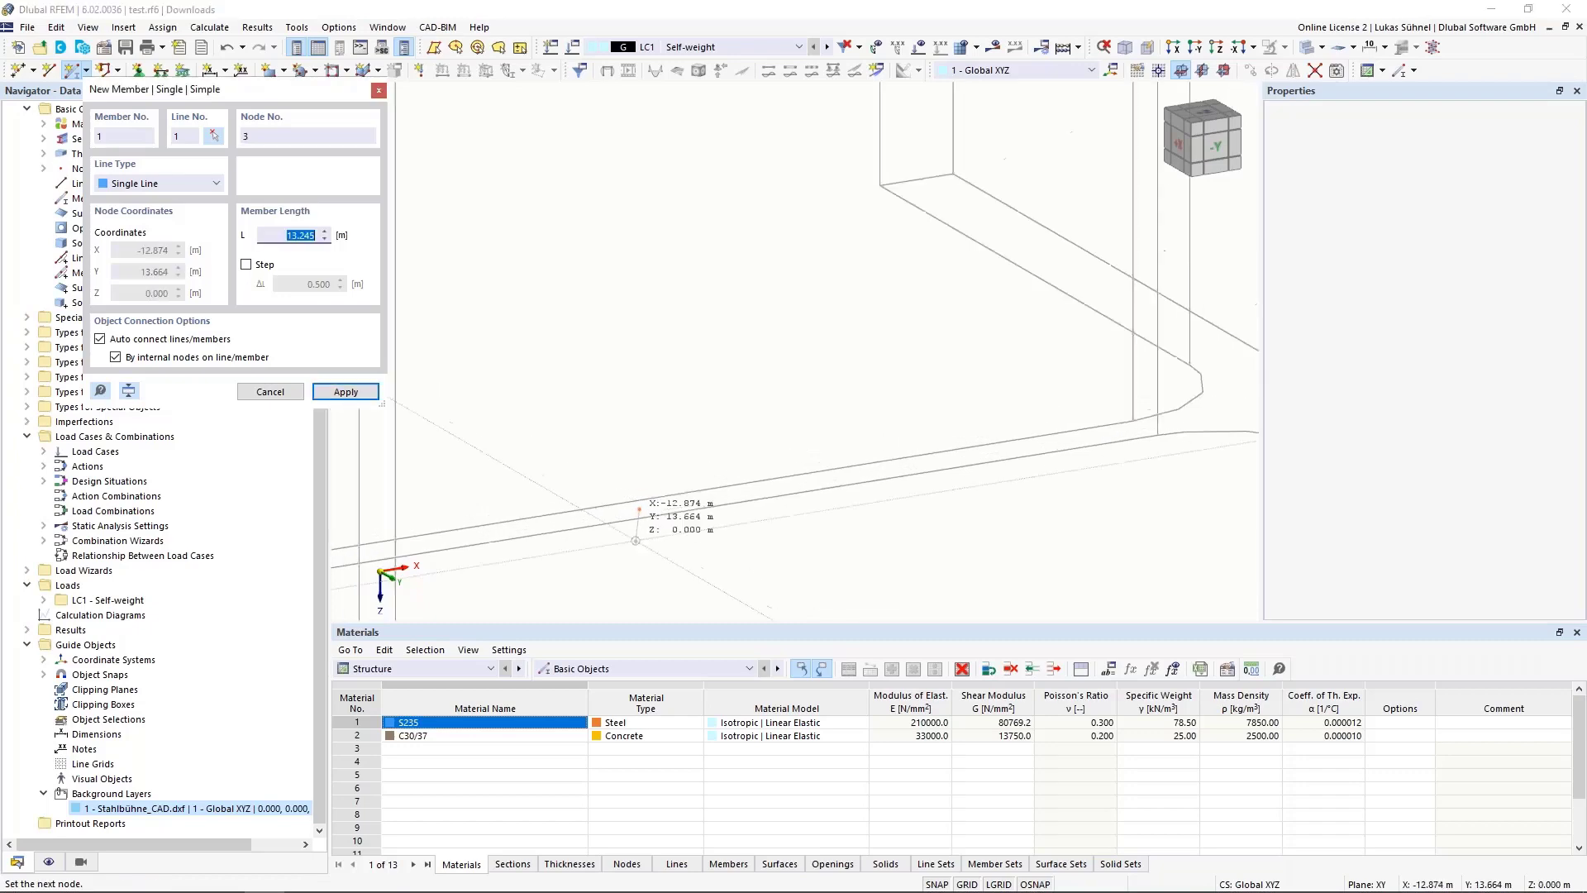
# End the member at the node on top of the corner column and finish member placement
pyautogui.scroll(-4, 636, 537)
pyautogui.scroll(6, 633, 533)
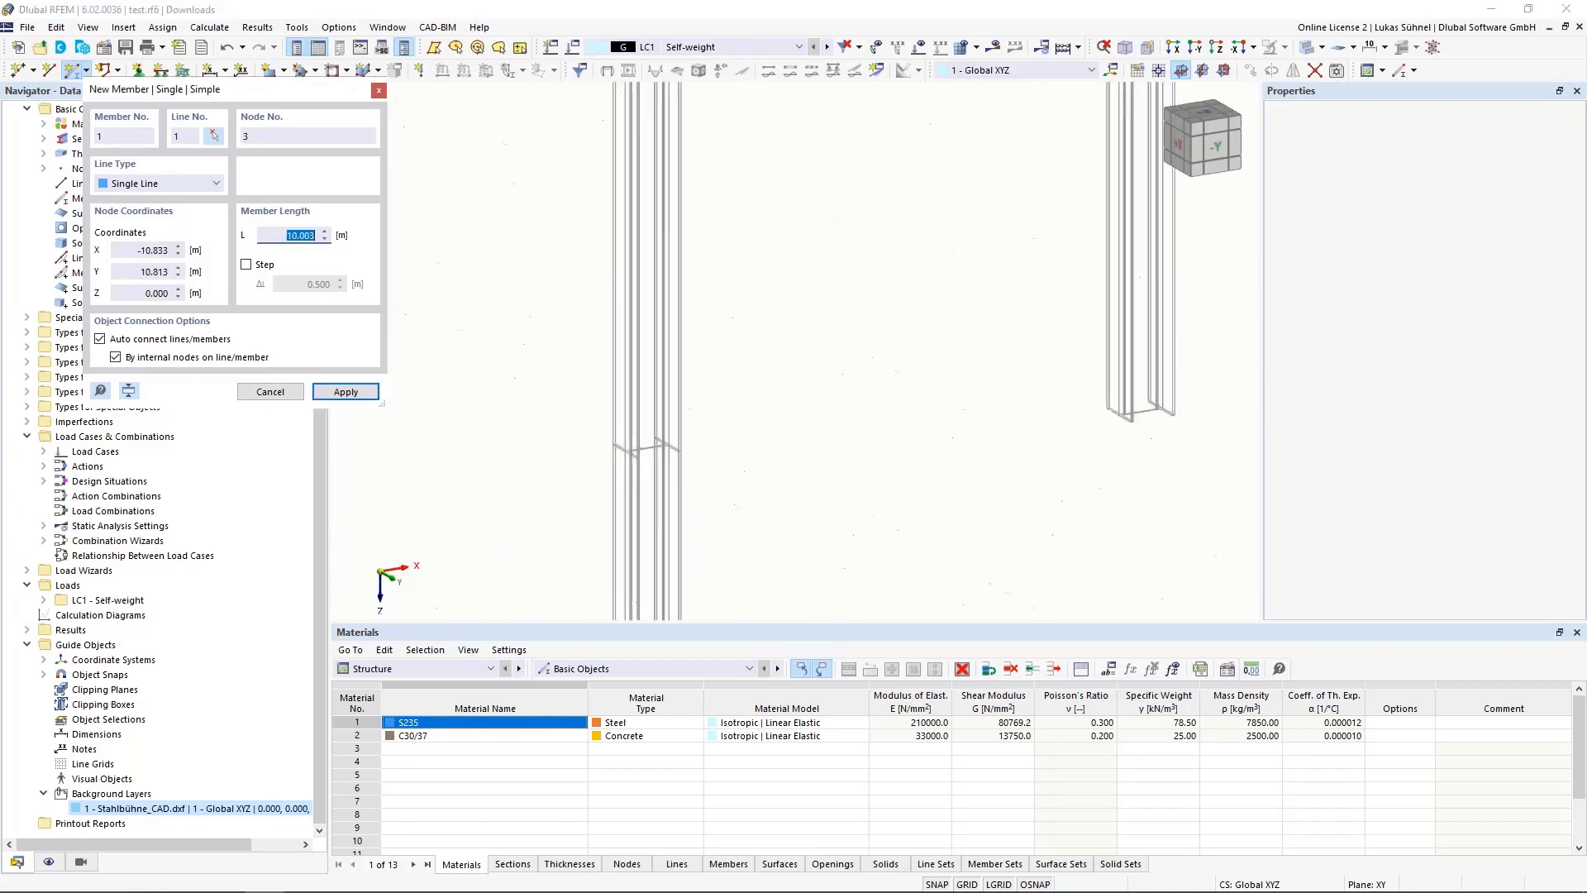
pyautogui.scroll(-3, 733, 405)
pyautogui.moveTo(767, 418); pyautogui.dragTo(762, 616, button='middle')
pyautogui.scroll(4, 688, 122)
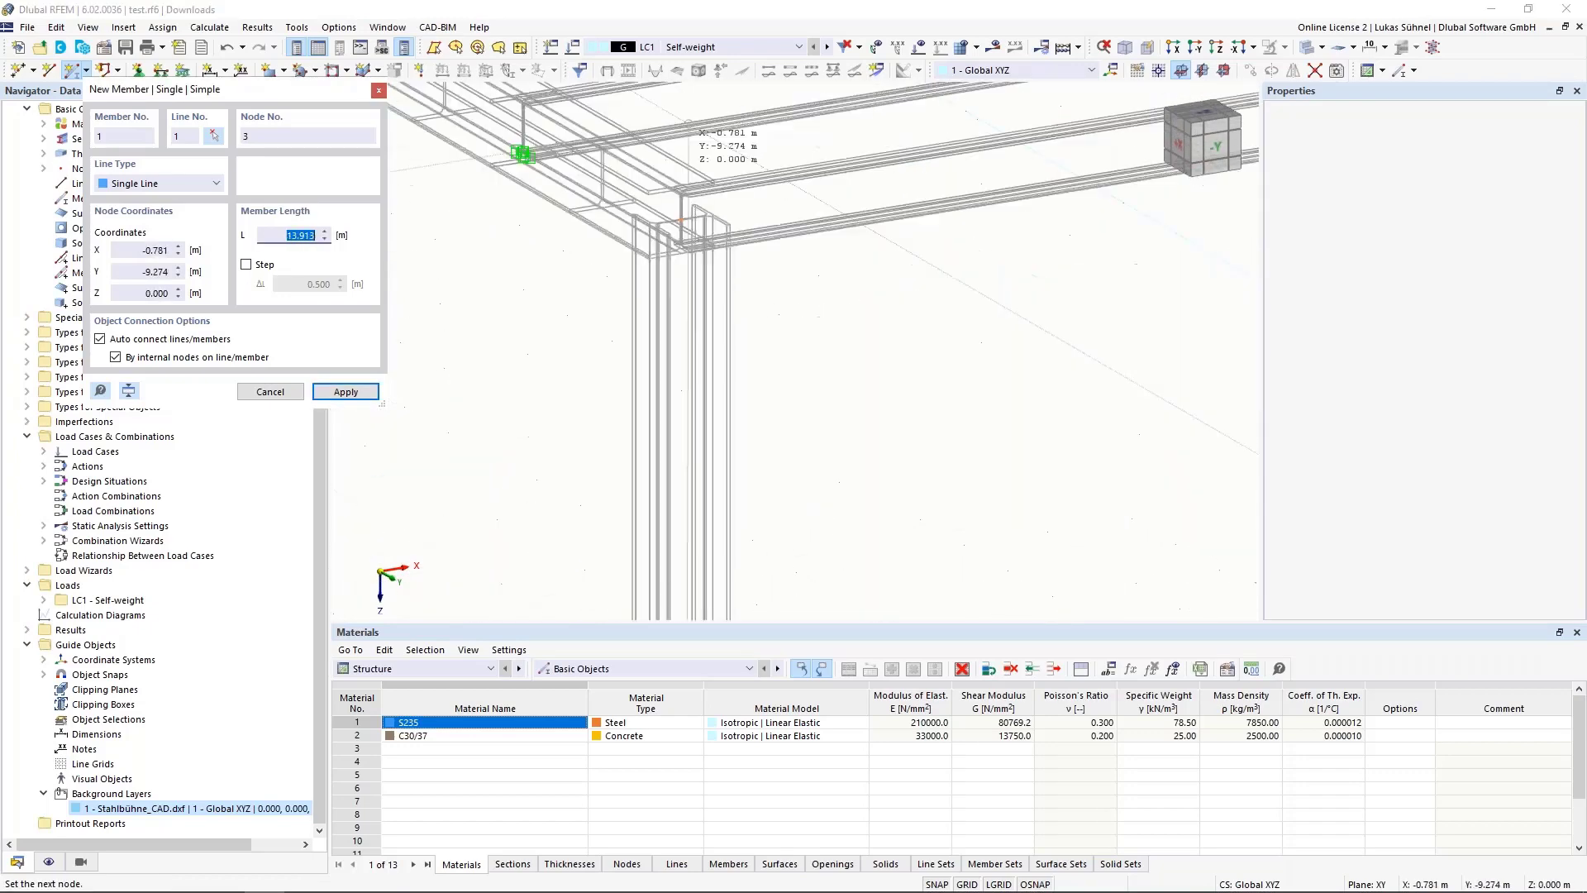
pyautogui.scroll(5, 688, 123)
pyautogui.scroll(3, 691, 496)
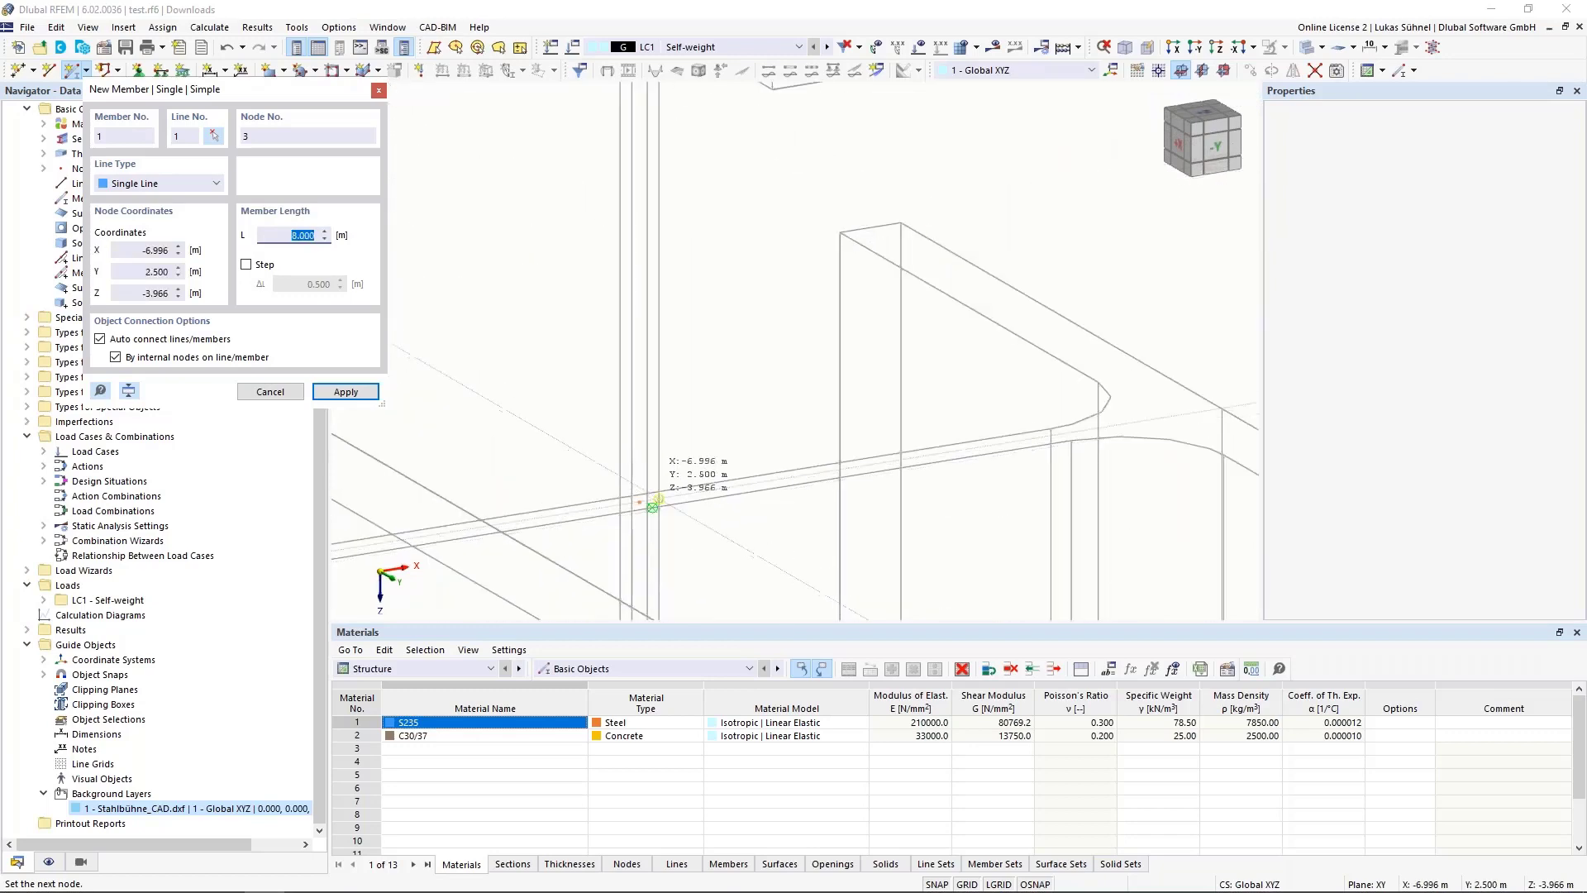
pyautogui.click(645, 502)
pyautogui.press('Escape')
pyautogui.scroll(-3, 702, 314)
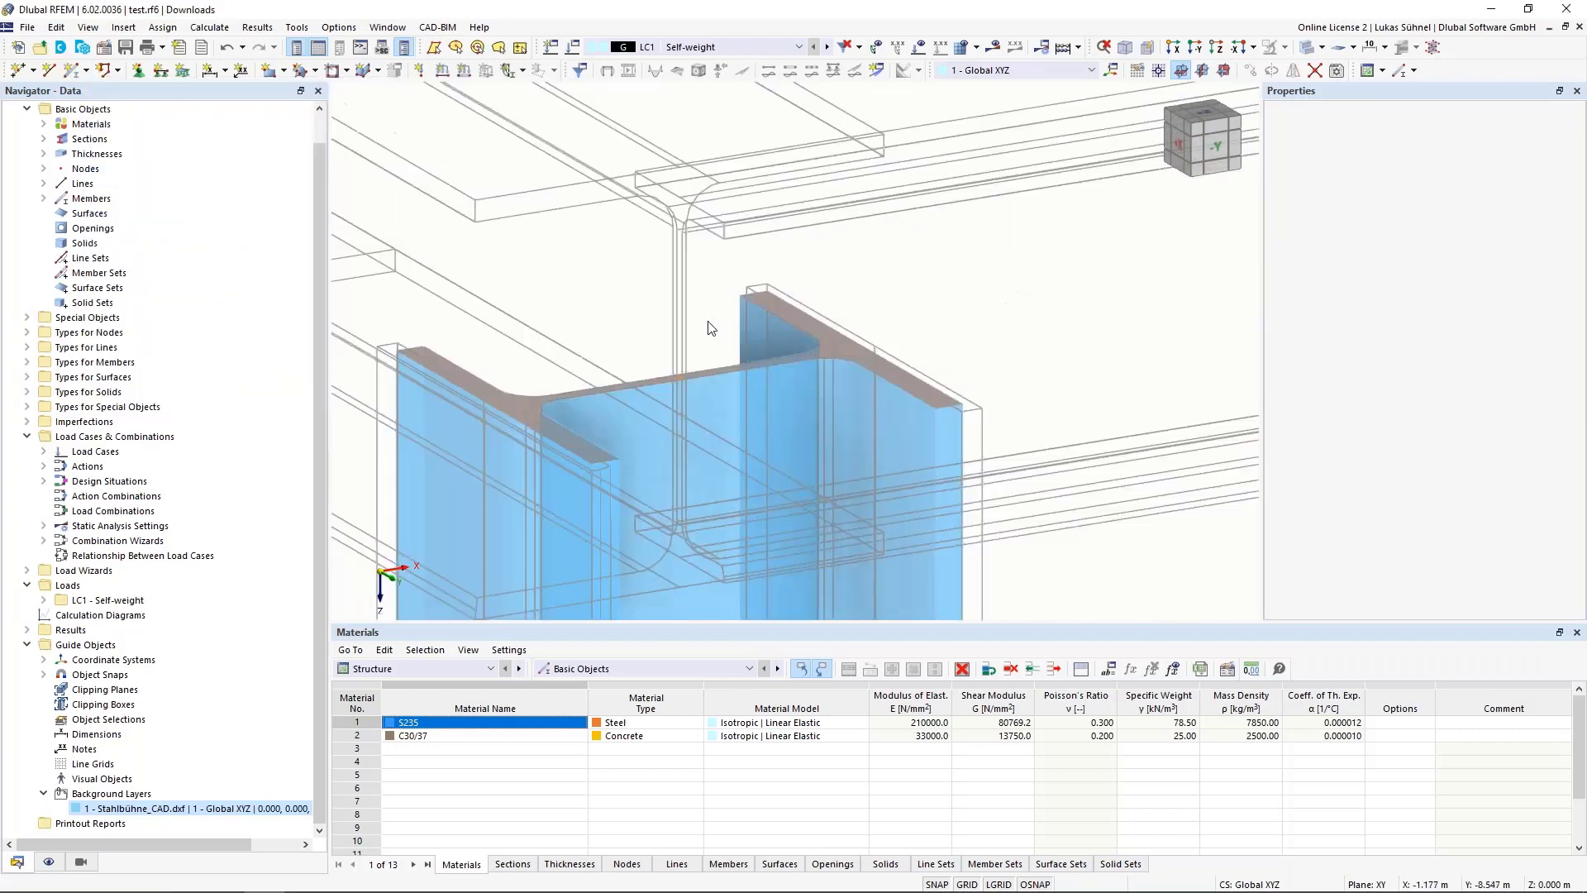
pyautogui.scroll(-6, 709, 327)
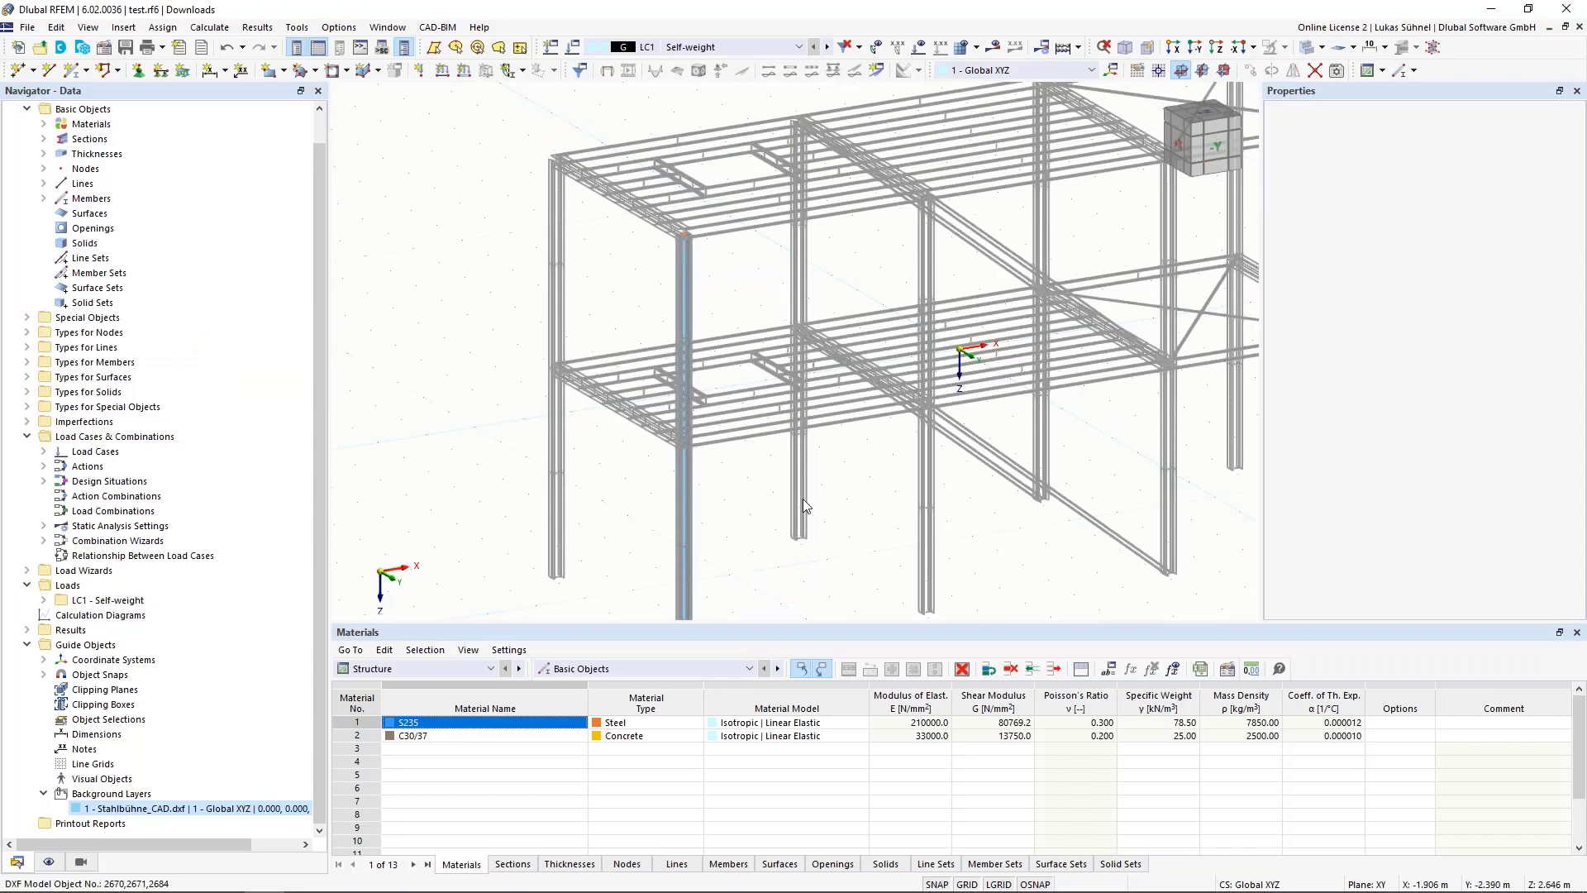
# Delete the modelled corner column member with its nodes and close the test.rf6 model
pyautogui.scroll(-5, 673, 461)
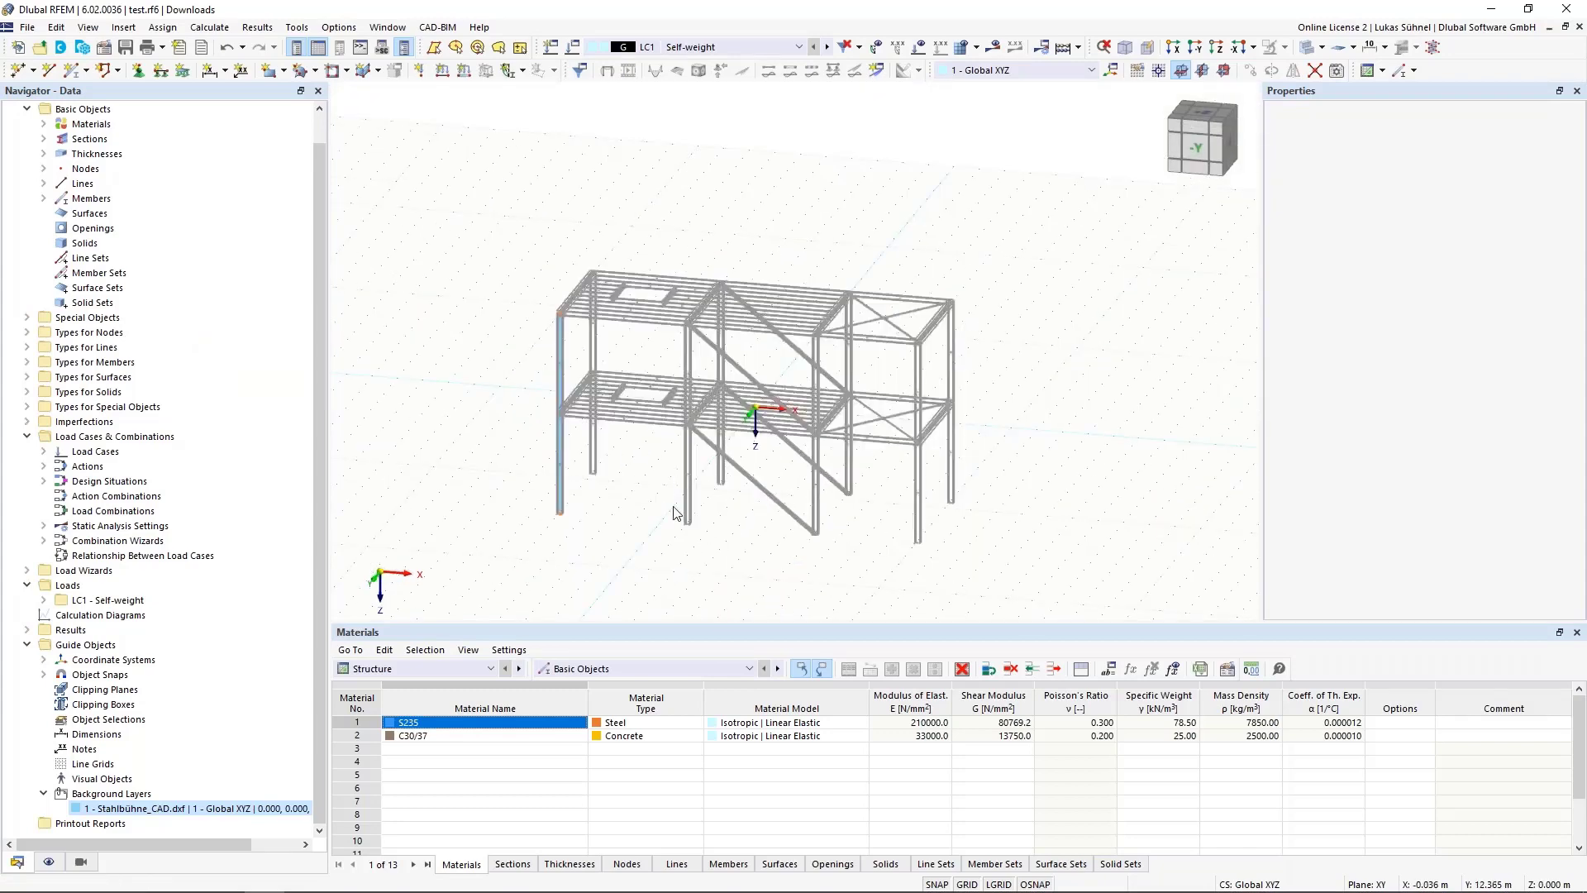
pyautogui.moveTo(445, 227); pyautogui.dragTo(765, 591)
pyautogui.press('Delete')
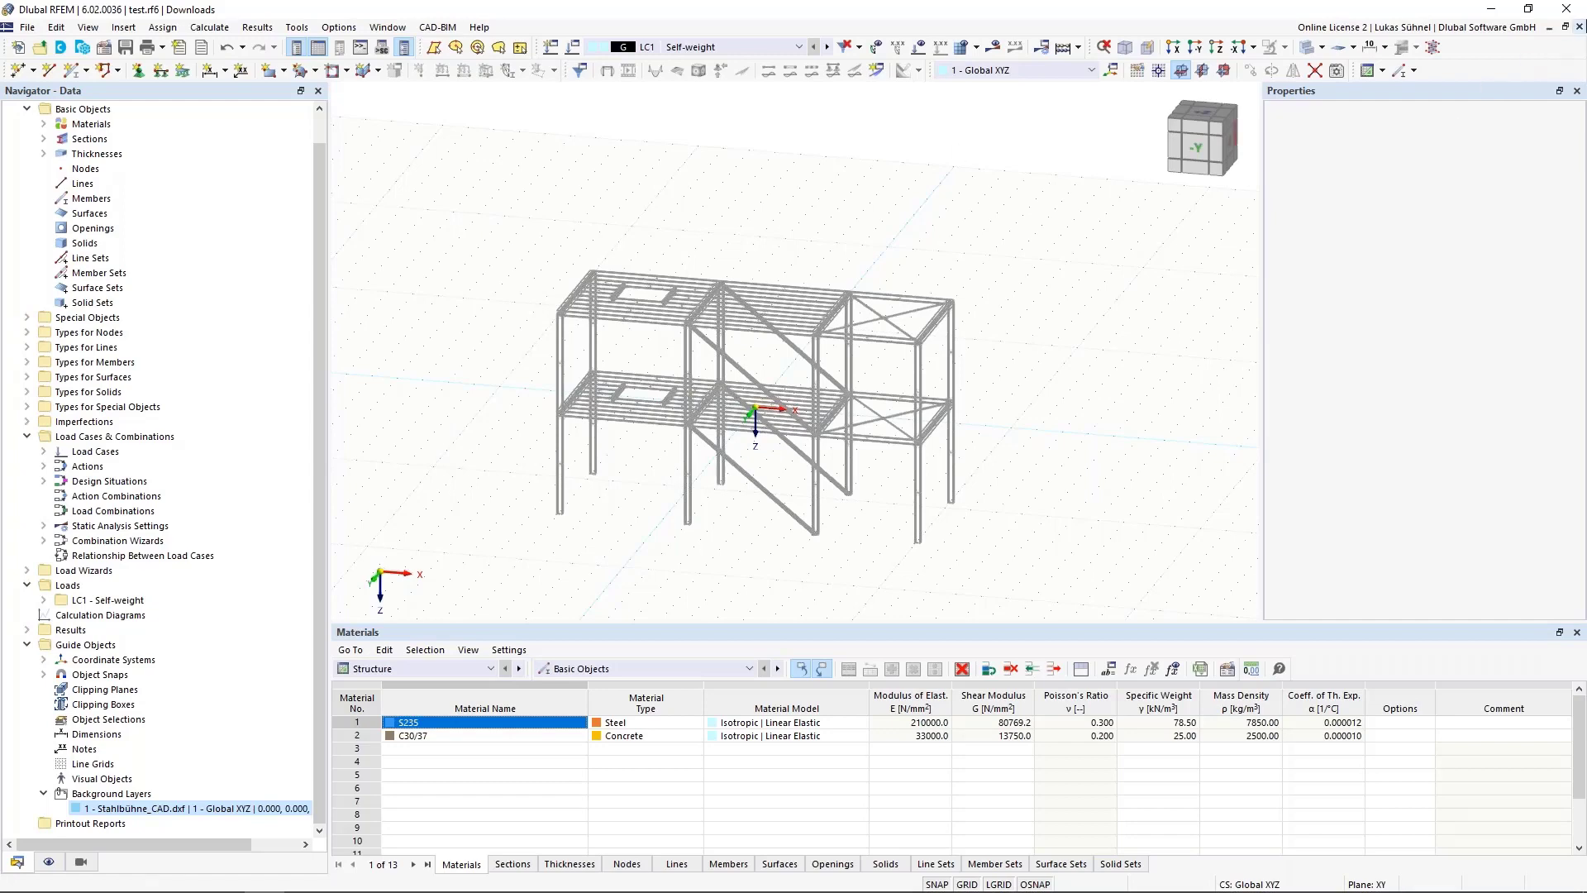
pyautogui.click(1579, 27)
pyautogui.click(863, 524)
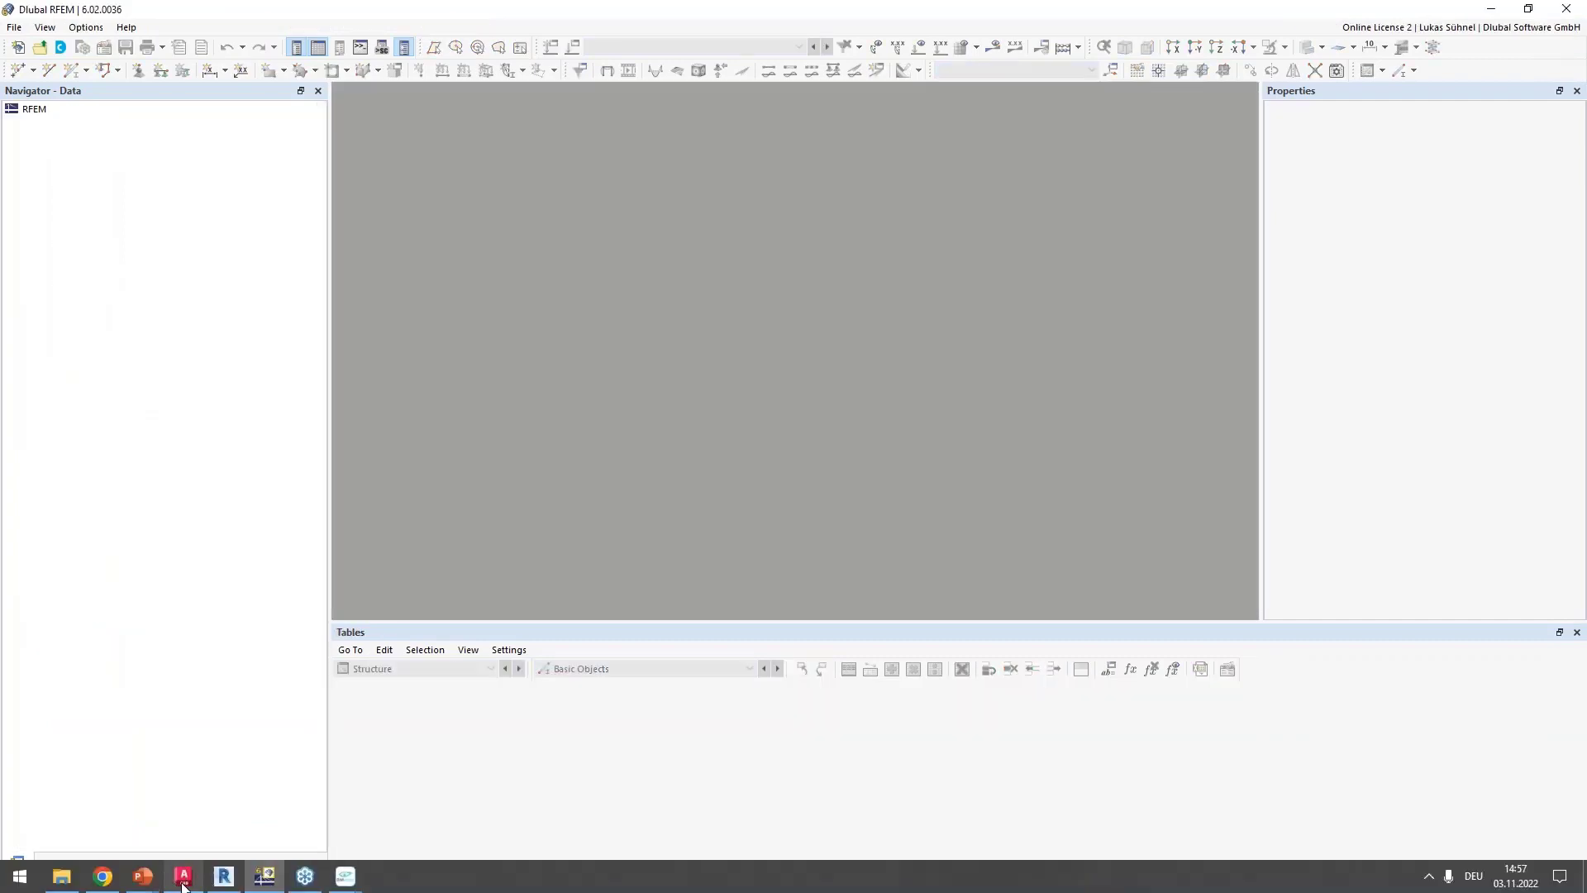
# Switch to AutoCAD and examine the column centre lines and beam connections in Stahlbühne_analytisch.dxf
pyautogui.click(183, 878)
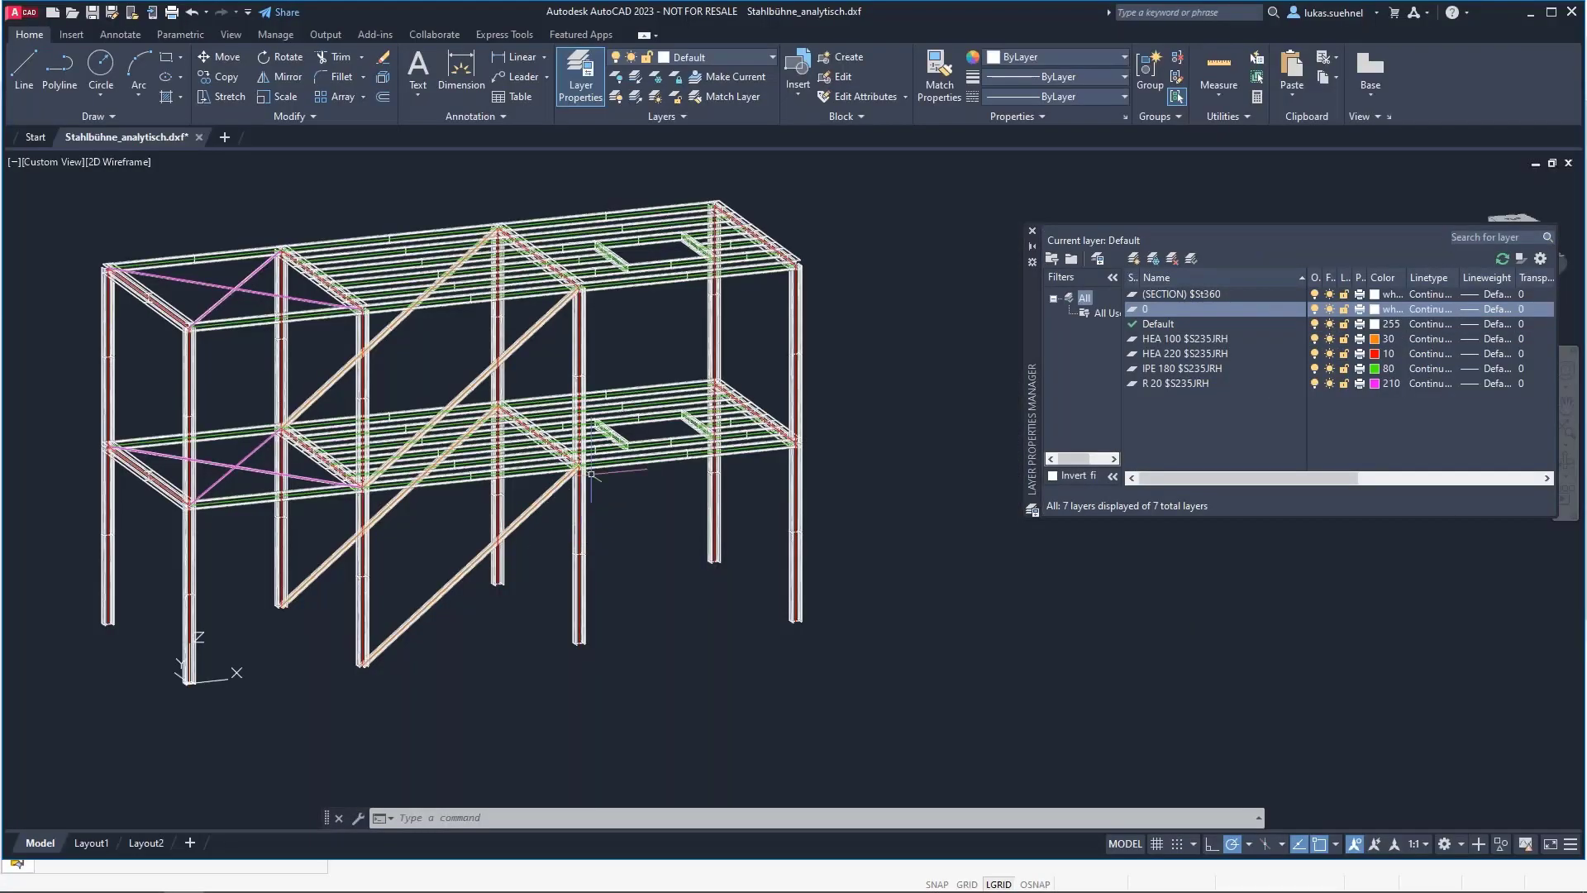
pyautogui.scroll(-2, 864, 517)
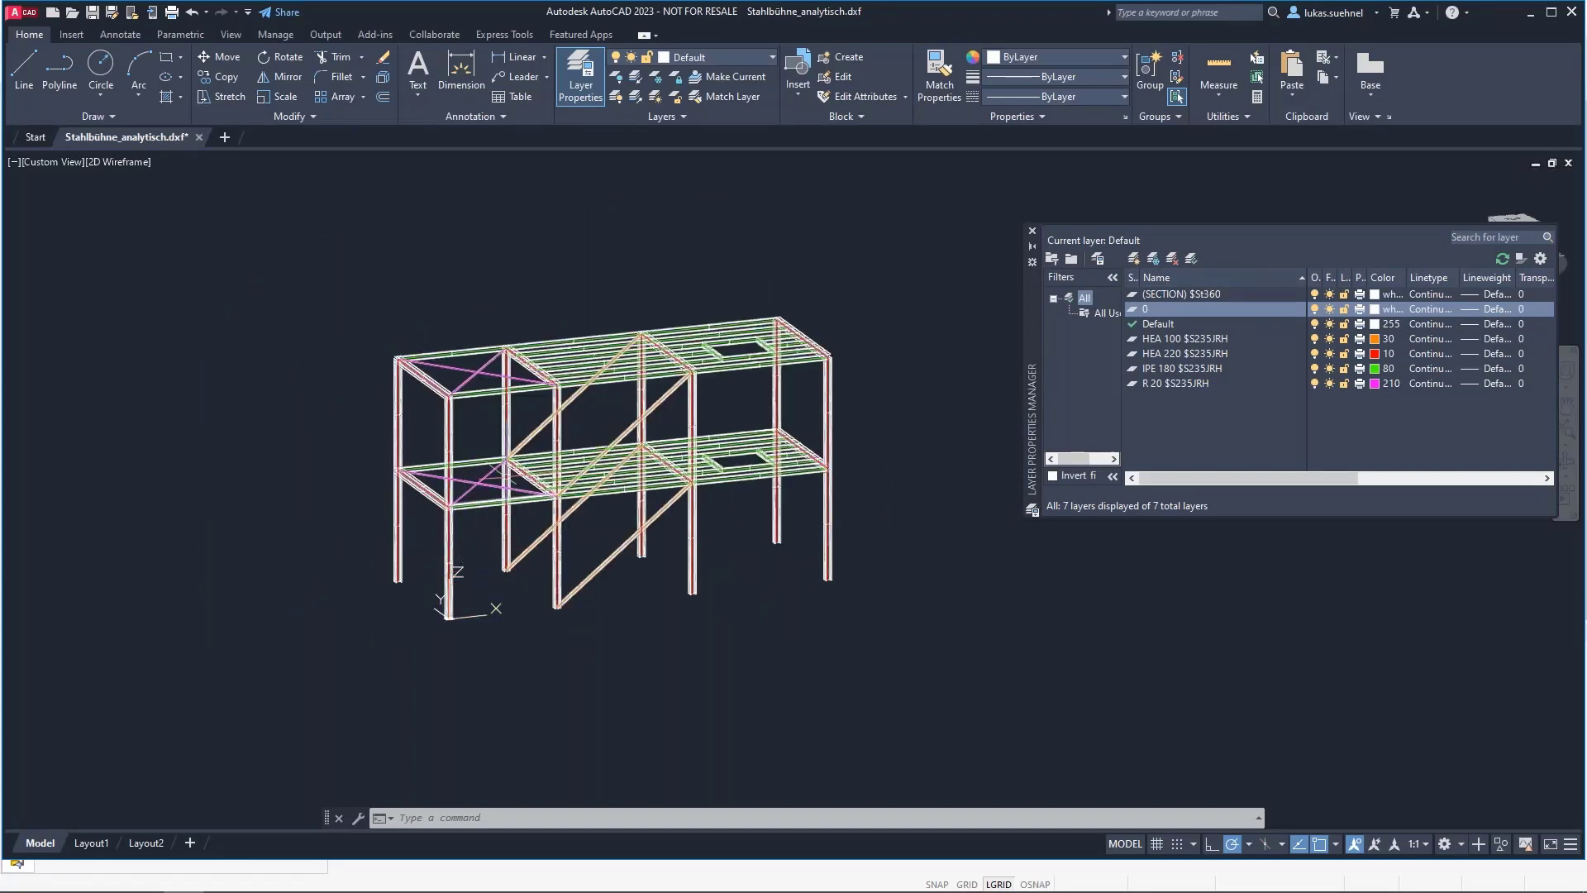
pyautogui.scroll(2, 517, 422)
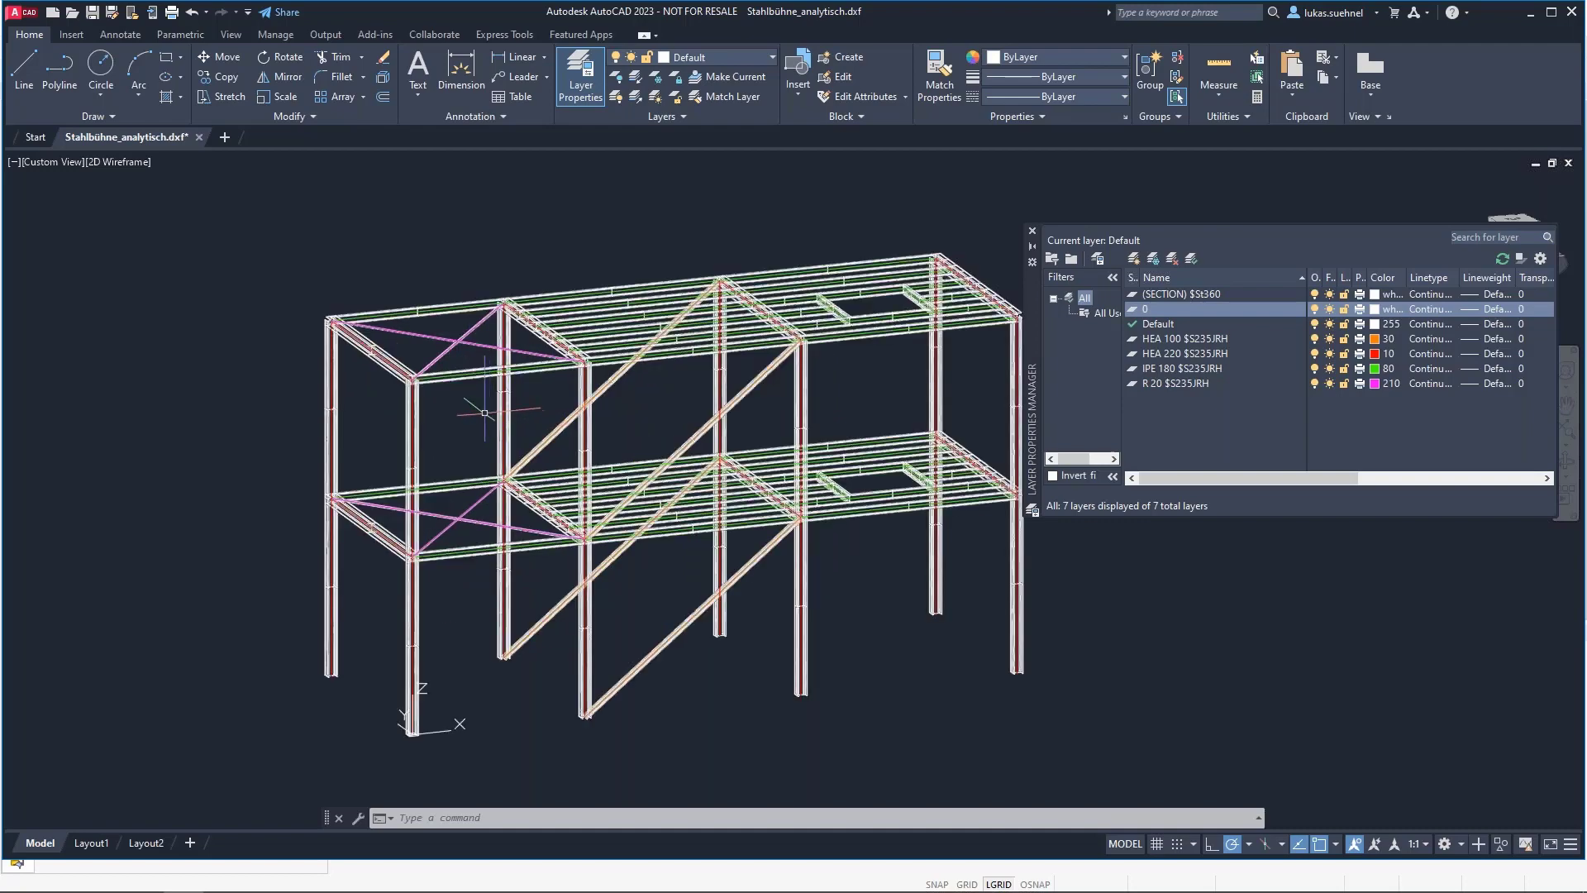
pyautogui.moveTo(483, 405); pyautogui.dragTo(384, 382, button='middle')
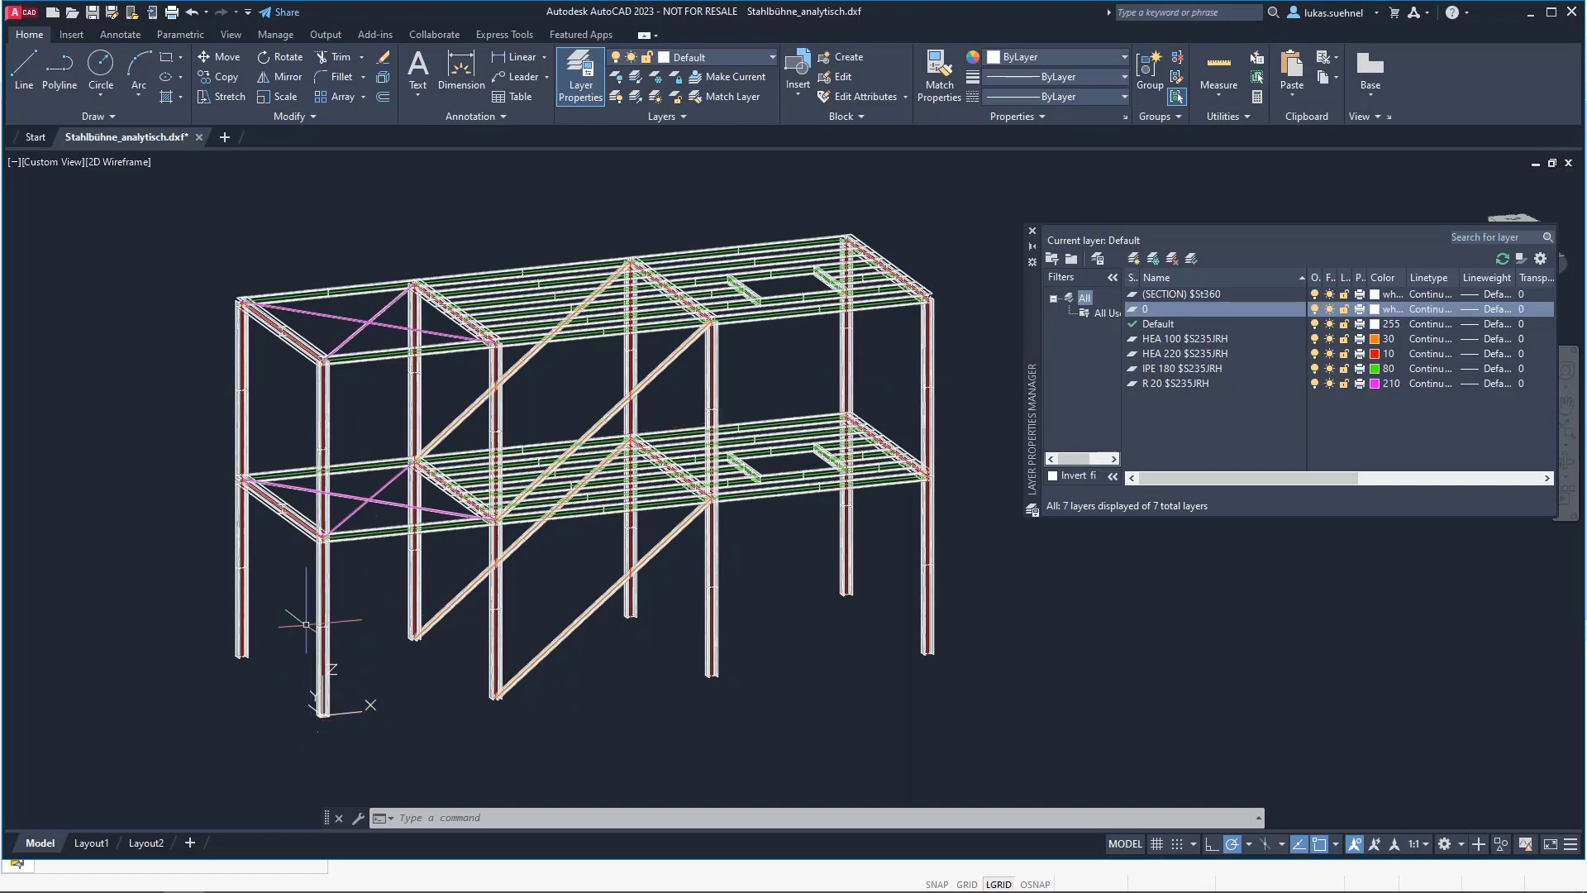
pyautogui.scroll(10, 226, 336)
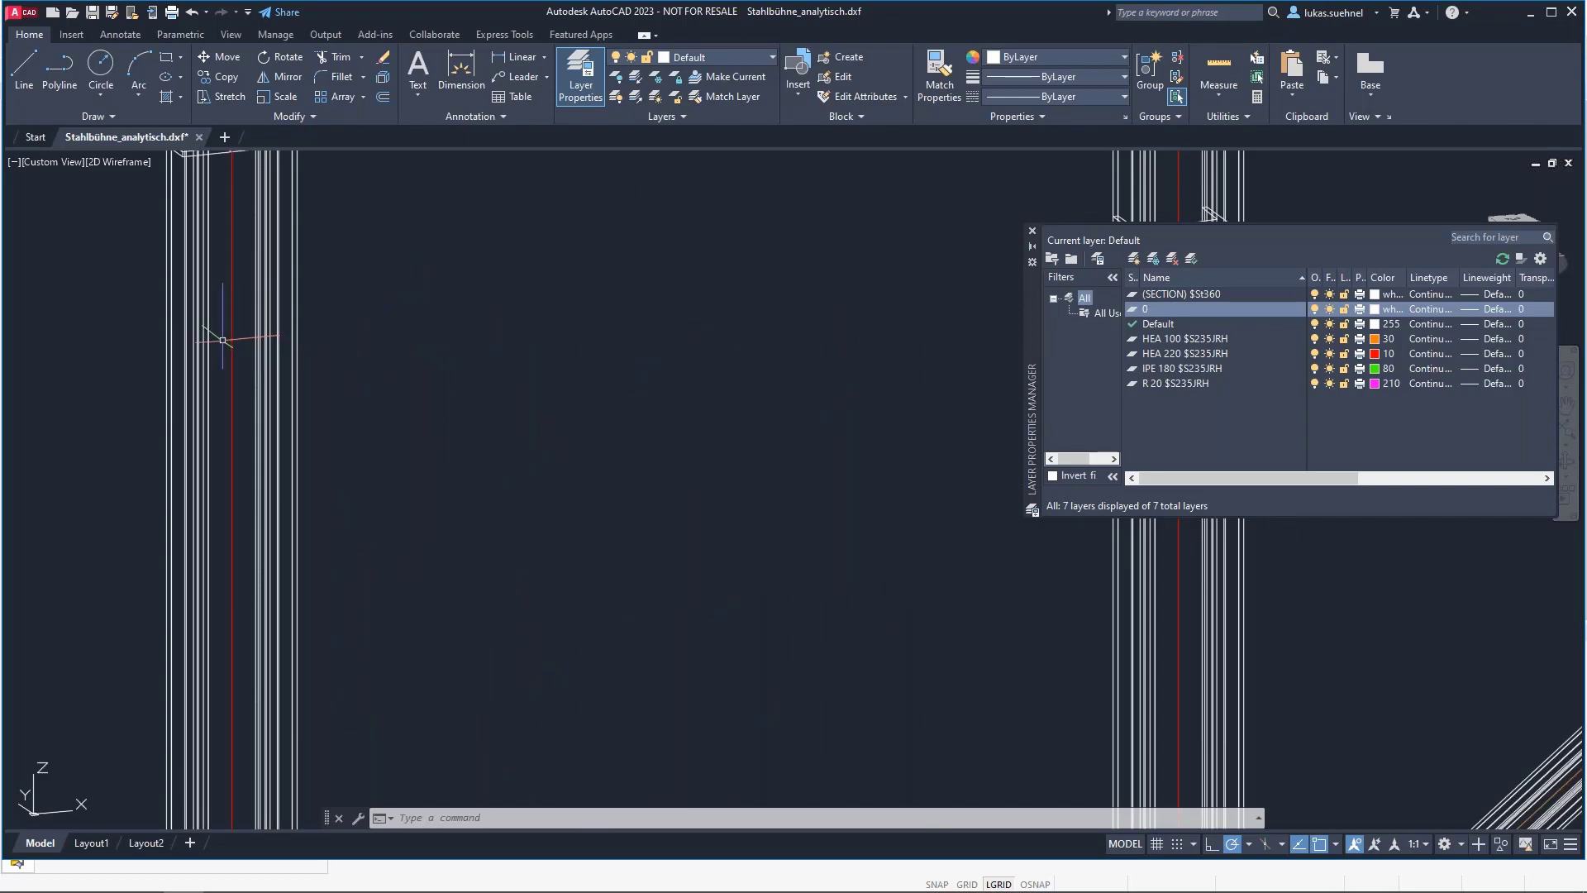
pyautogui.moveTo(375, 307); pyautogui.dragTo(566, 502, button='middle')
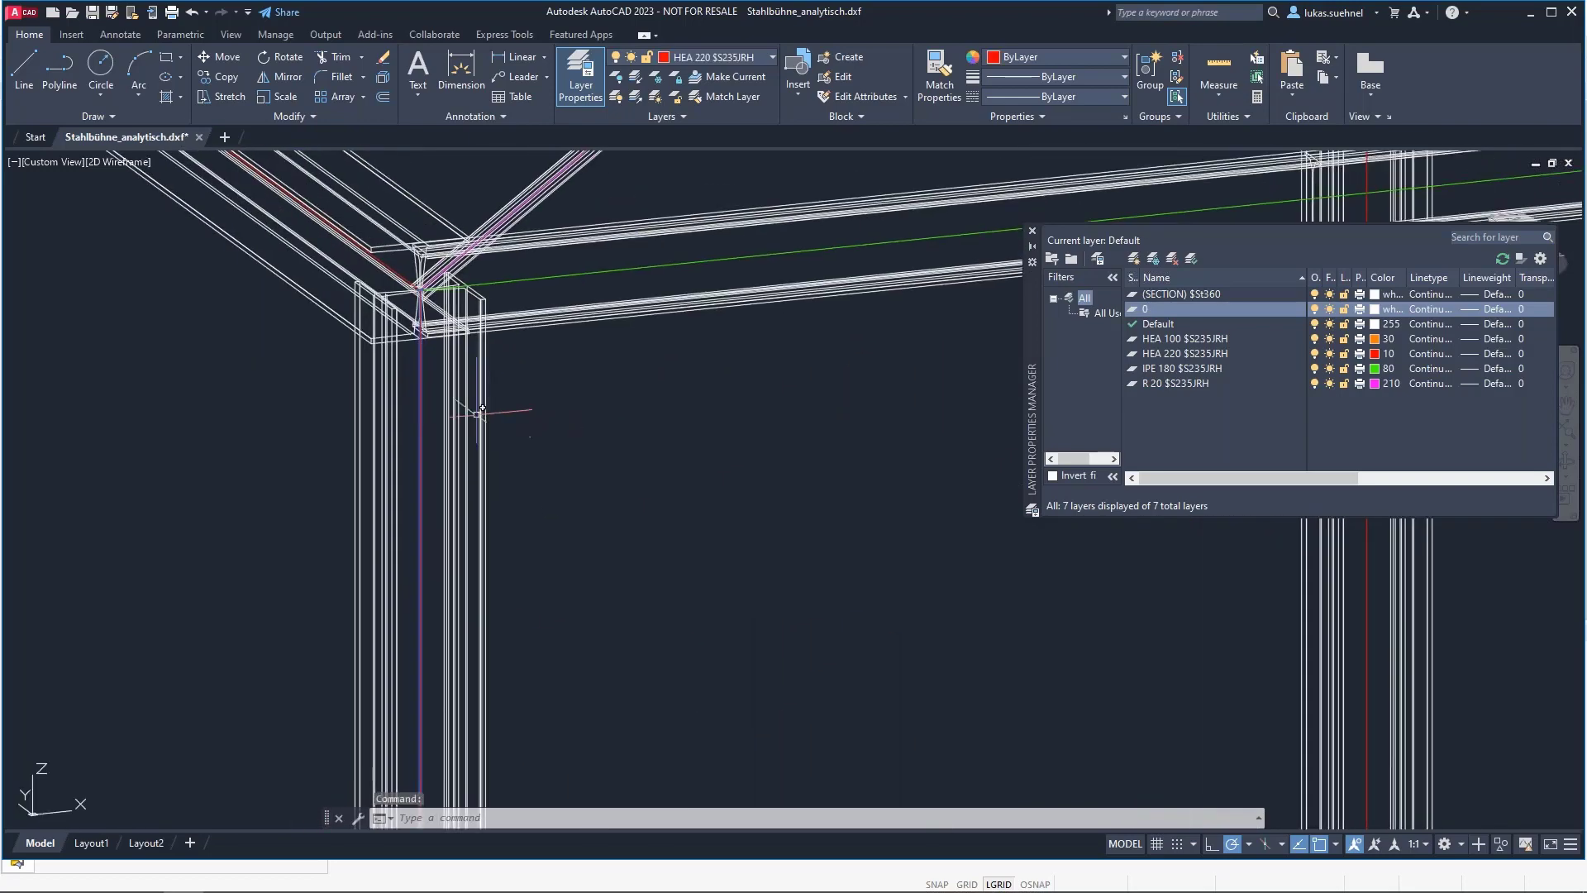
pyautogui.scroll(-10, 472, 405)
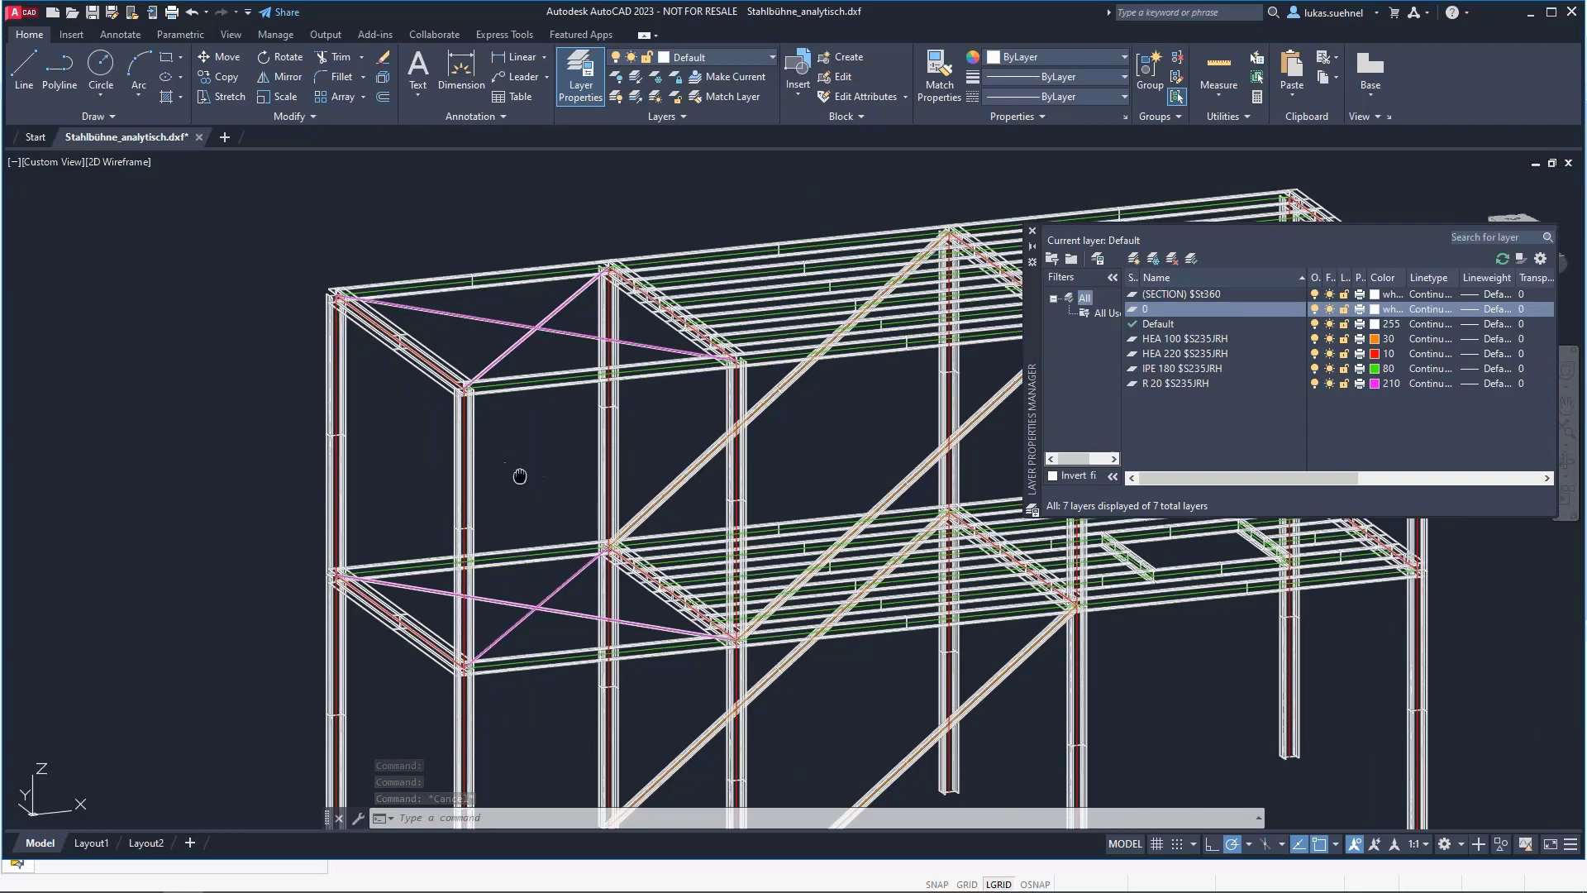
pyautogui.moveTo(525, 467); pyautogui.dragTo(487, 432, button='middle')
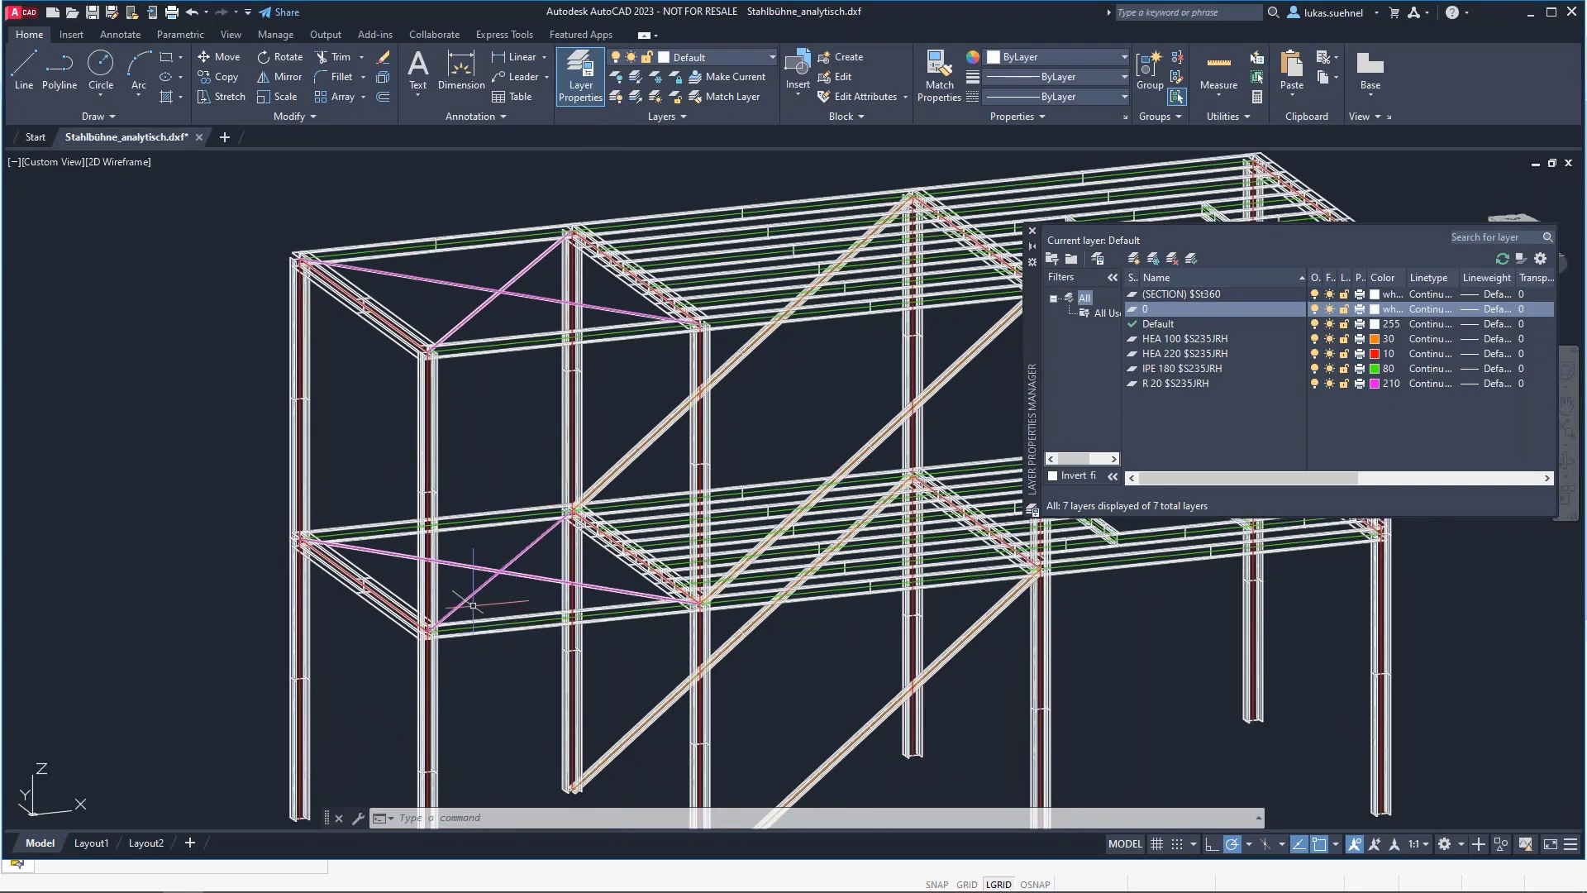
# Examine the lower platform's diagonal bracing and the HEA 100 $S235JRH layer against the whole steel frame
pyautogui.scroll(2, 475, 611)
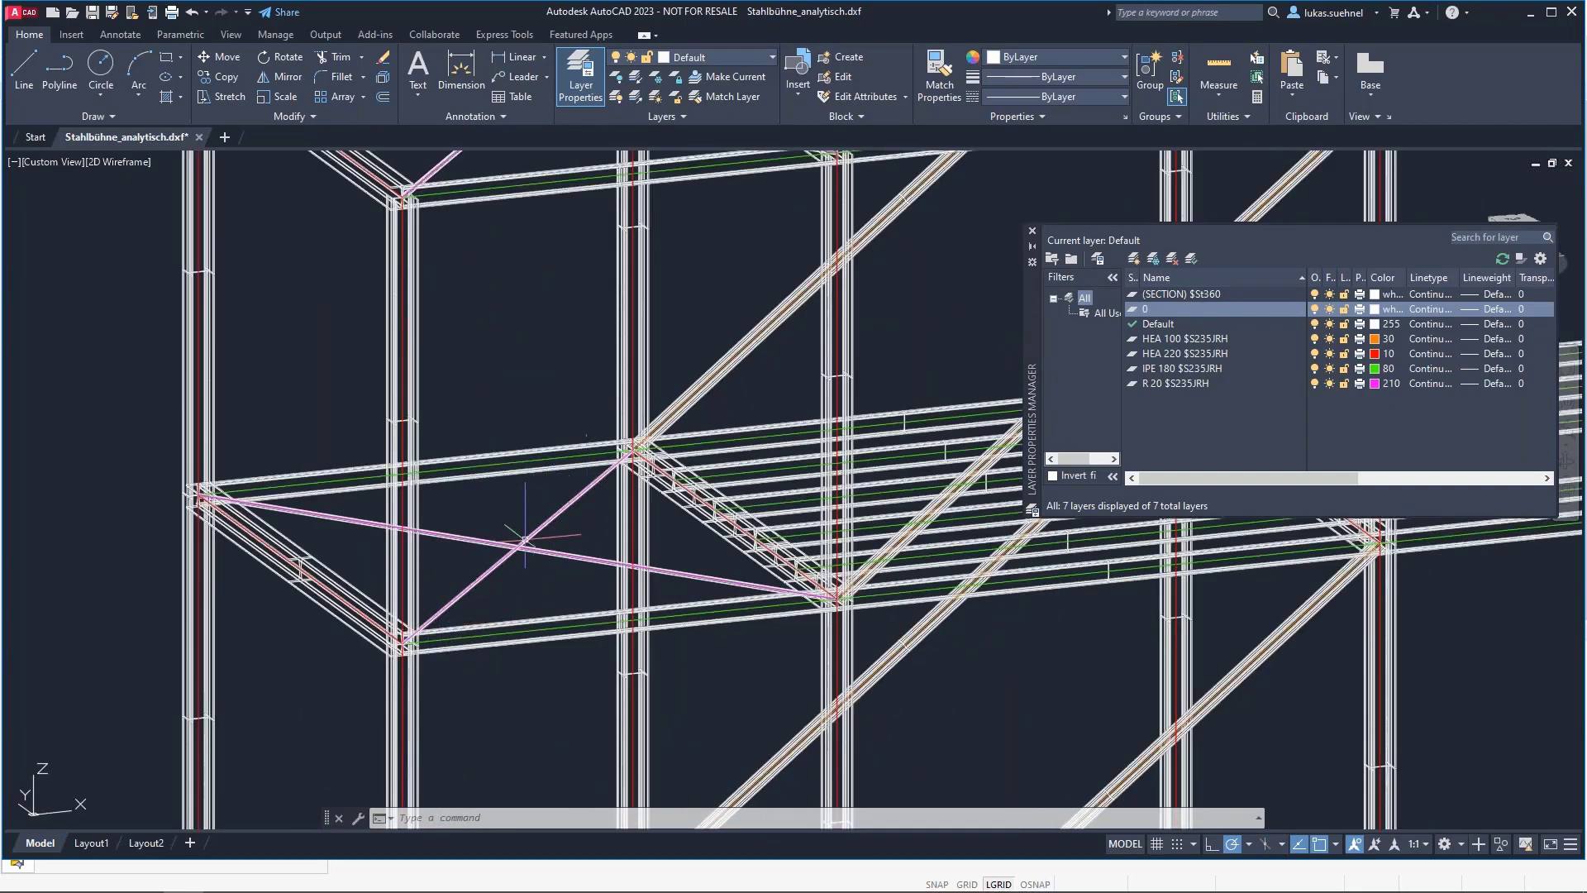
pyautogui.scroll(4, 500, 587)
pyautogui.scroll(-4, 512, 549)
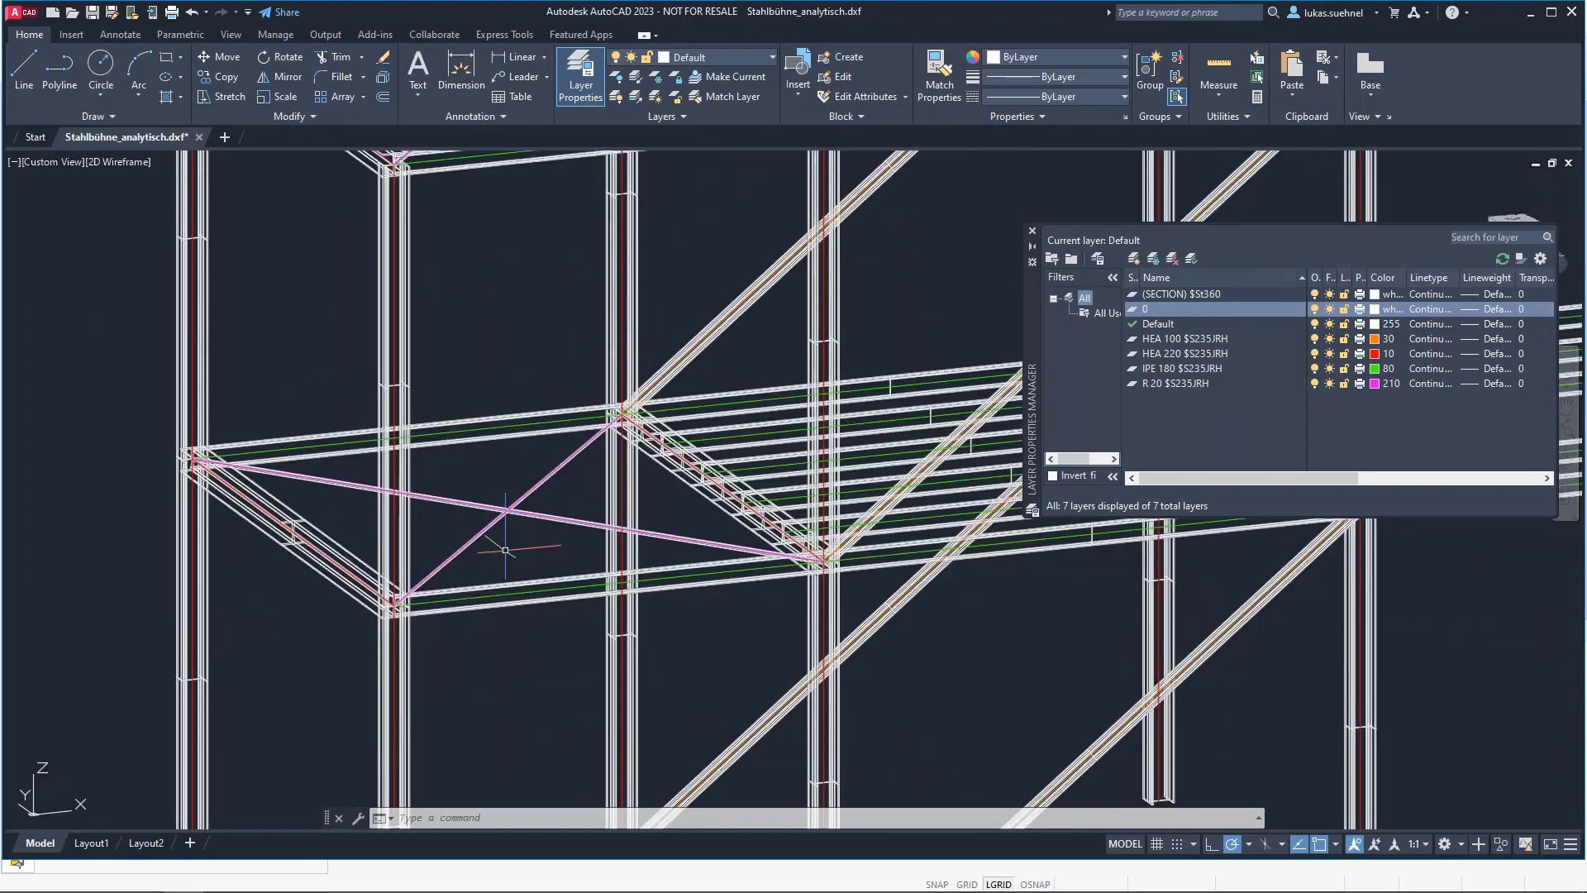
pyautogui.scroll(-3, 508, 550)
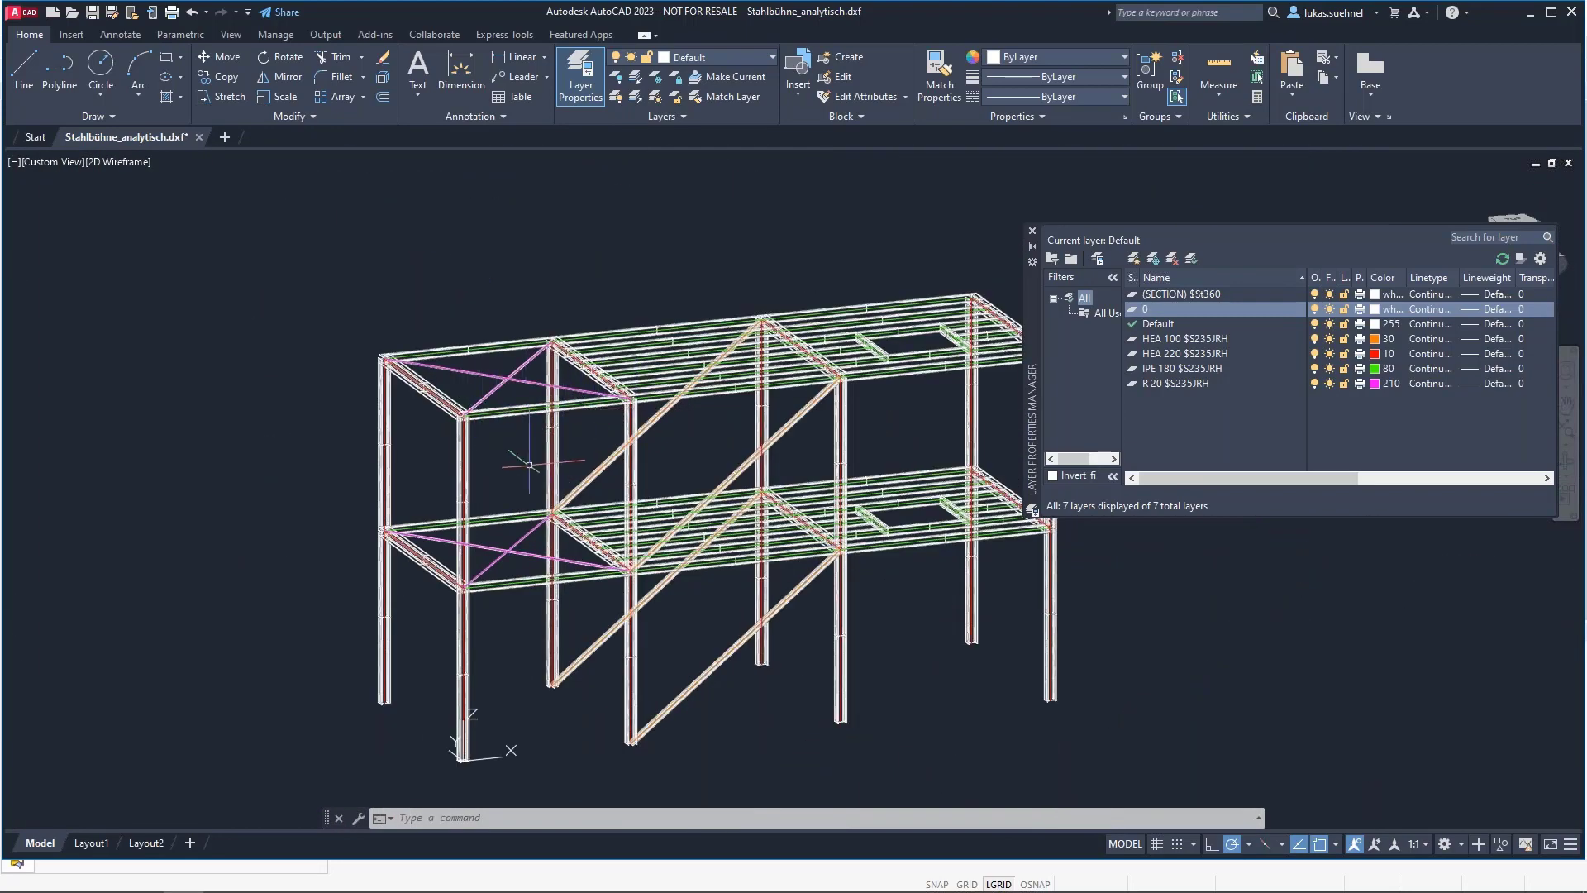
pyautogui.moveTo(518, 483); pyautogui.dragTo(529, 327, button='middle')
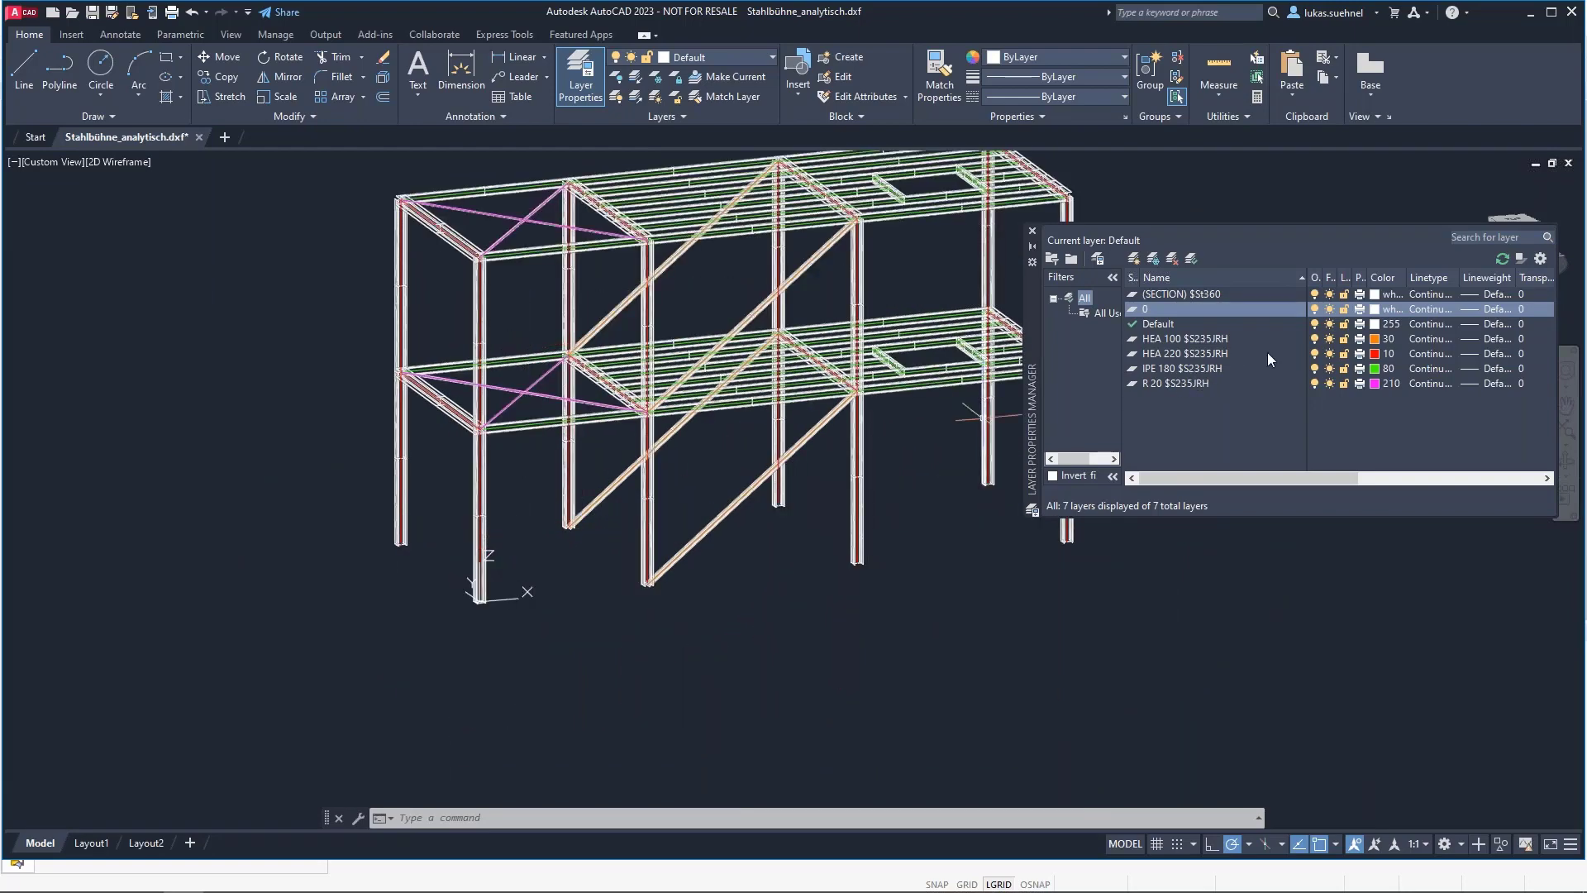
pyautogui.click(1231, 340)
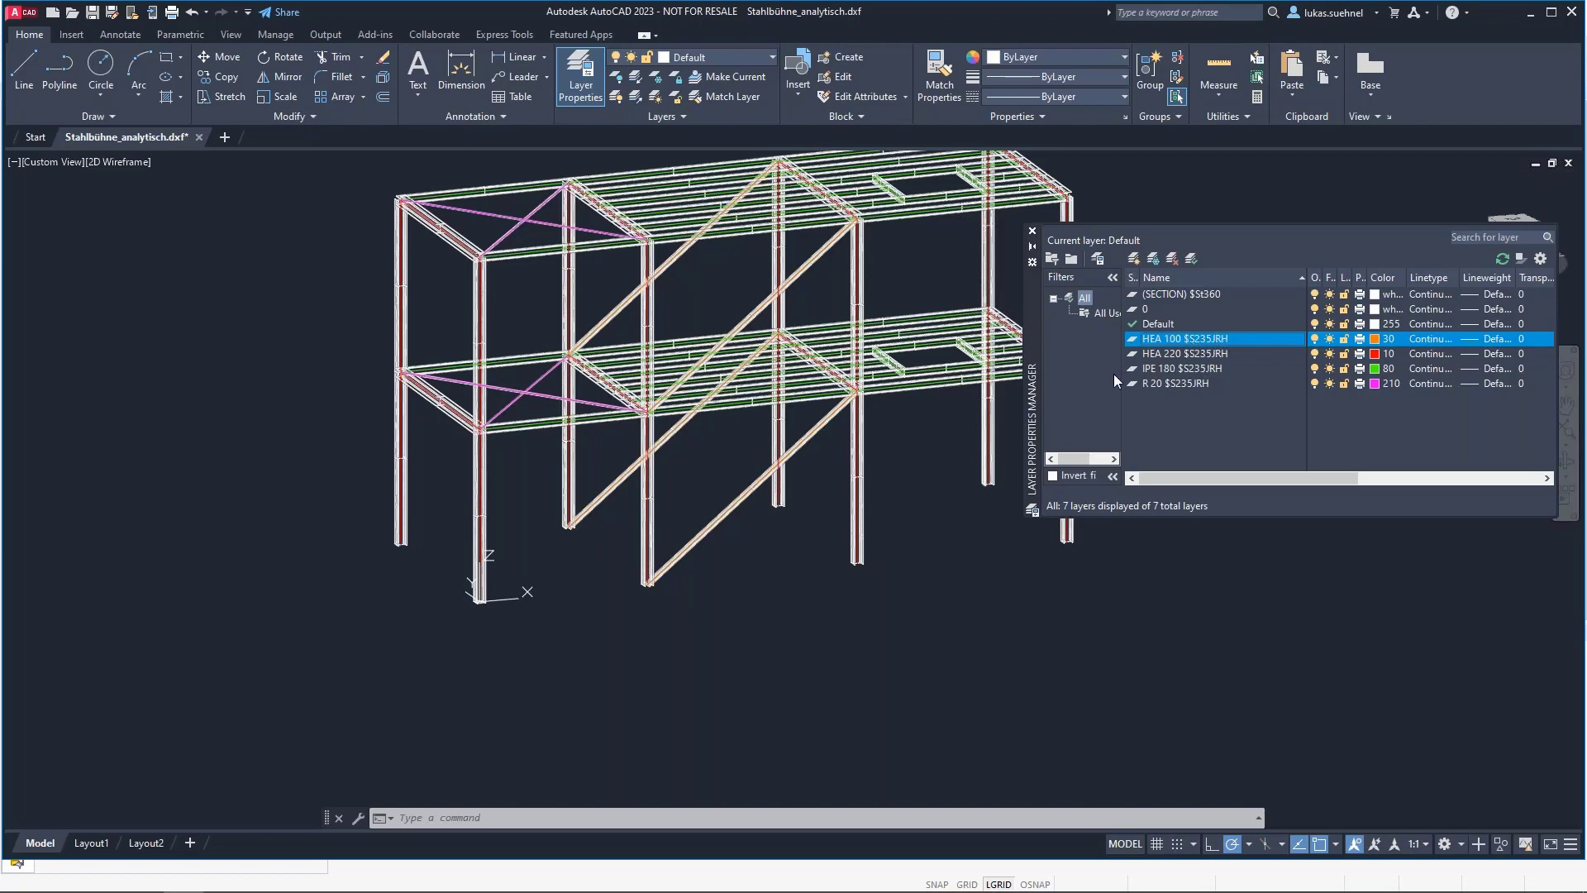
pyautogui.moveTo(763, 607); pyautogui.dragTo(586, 621, button='middle')
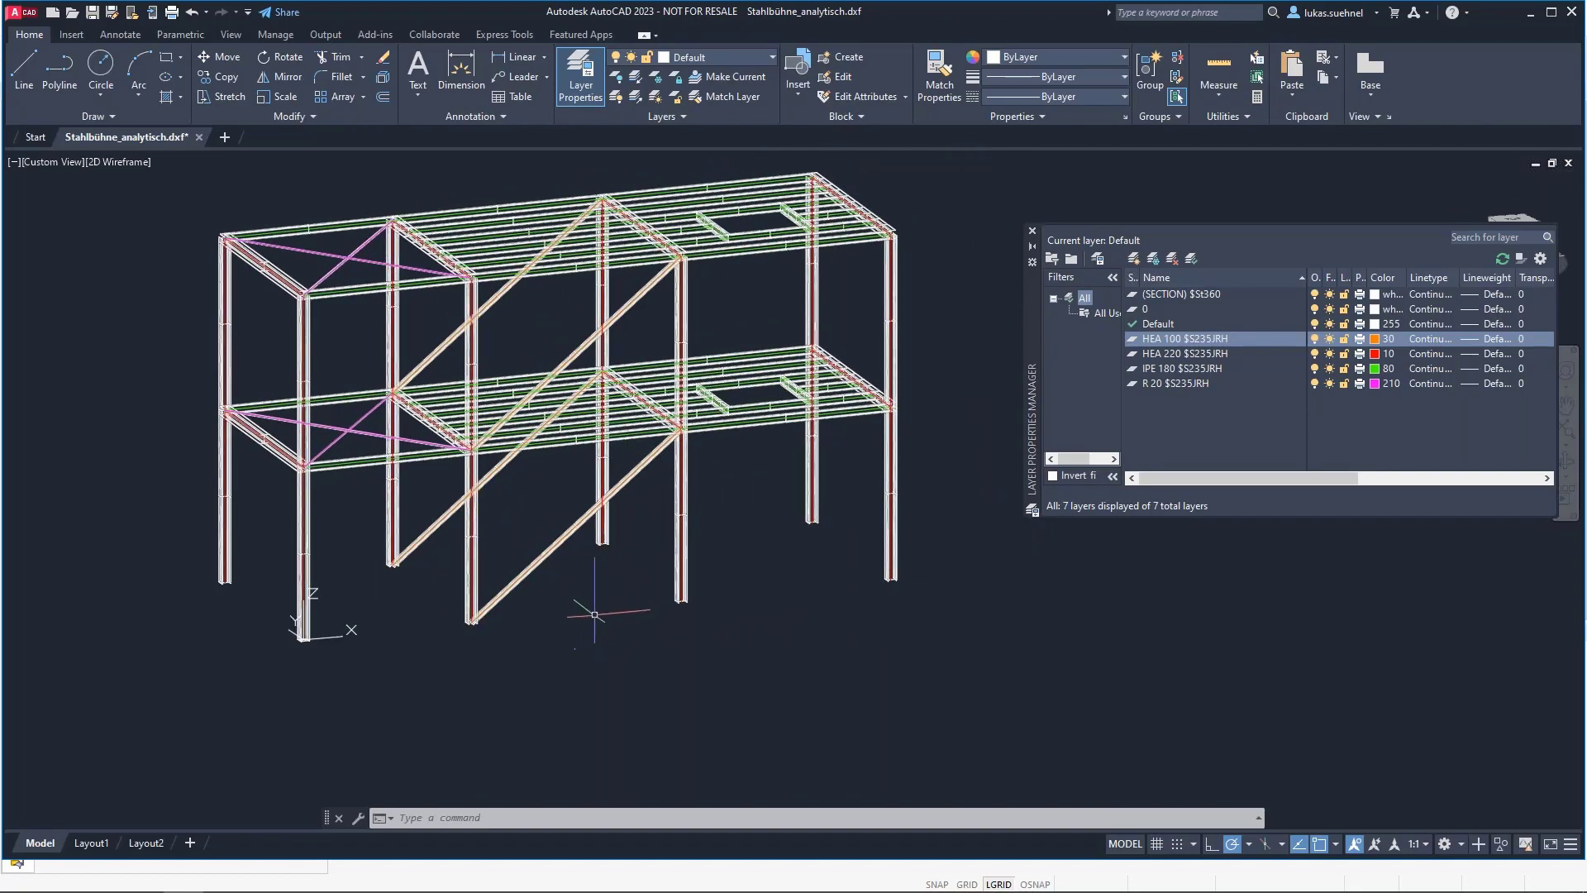
# Switch to RFEM and start a direct import of the drawing open in AutoCAD
pyautogui.hotkey('alt', 'Tab')
pyautogui.click(14, 27)
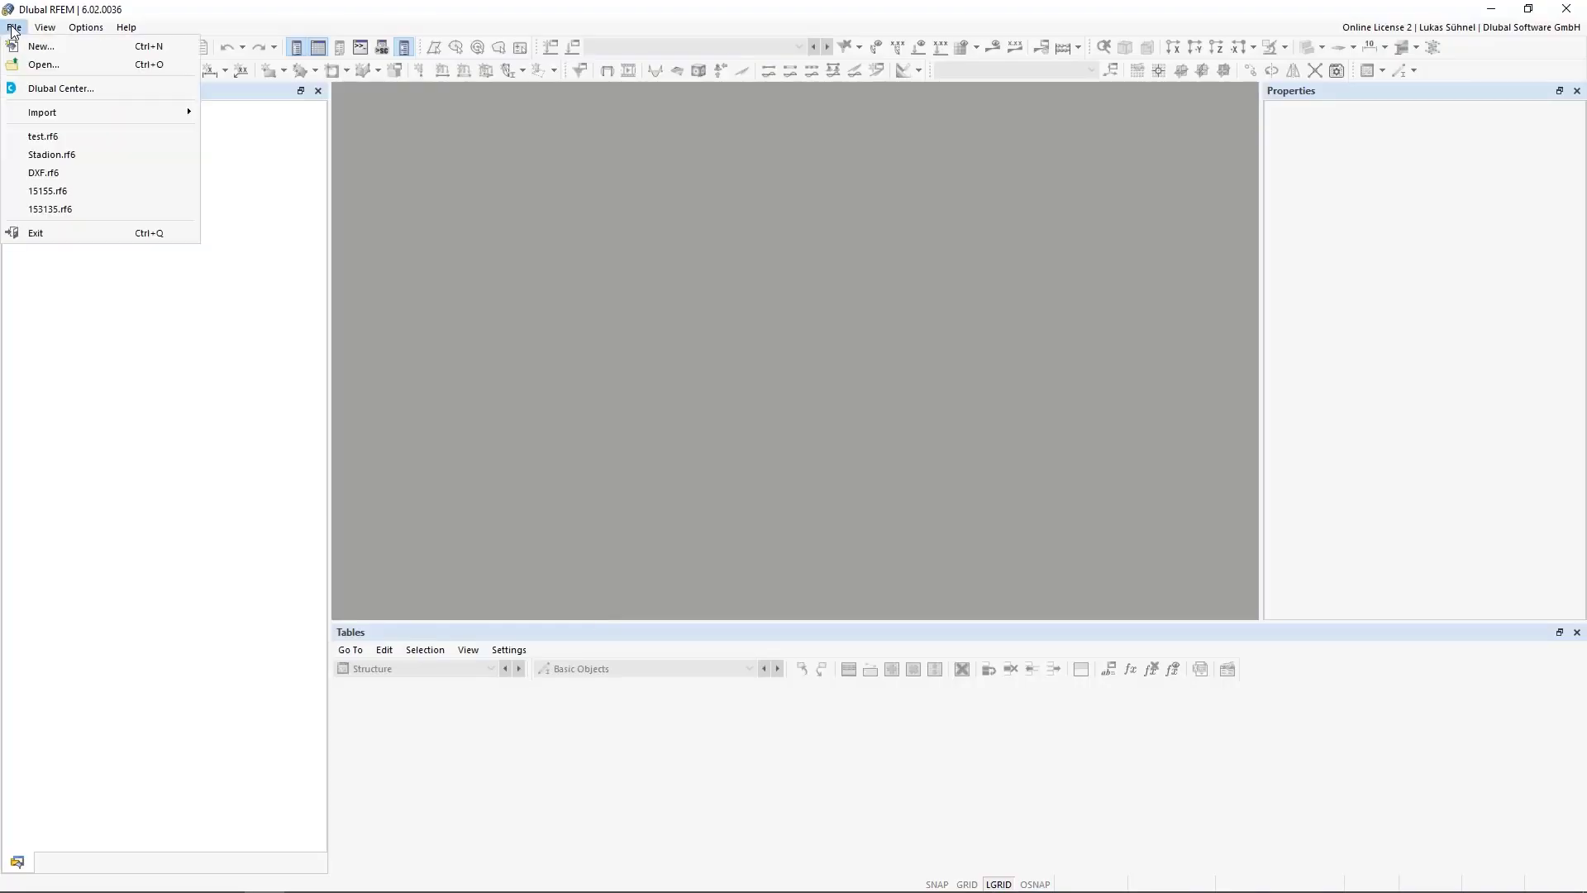
pyautogui.moveTo(145, 110)
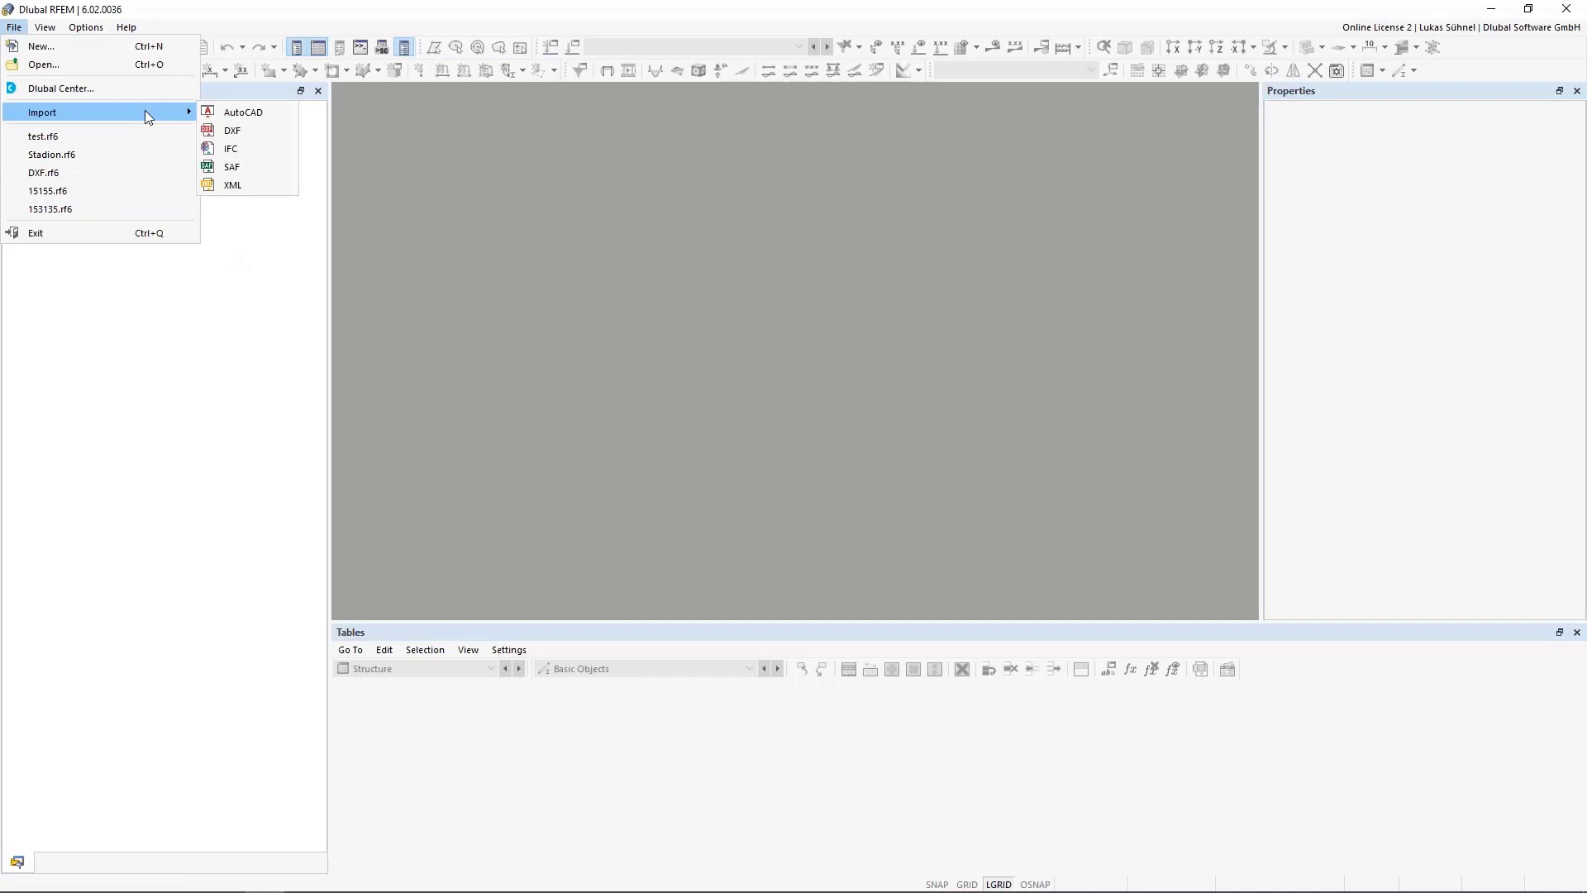
pyautogui.click(217, 115)
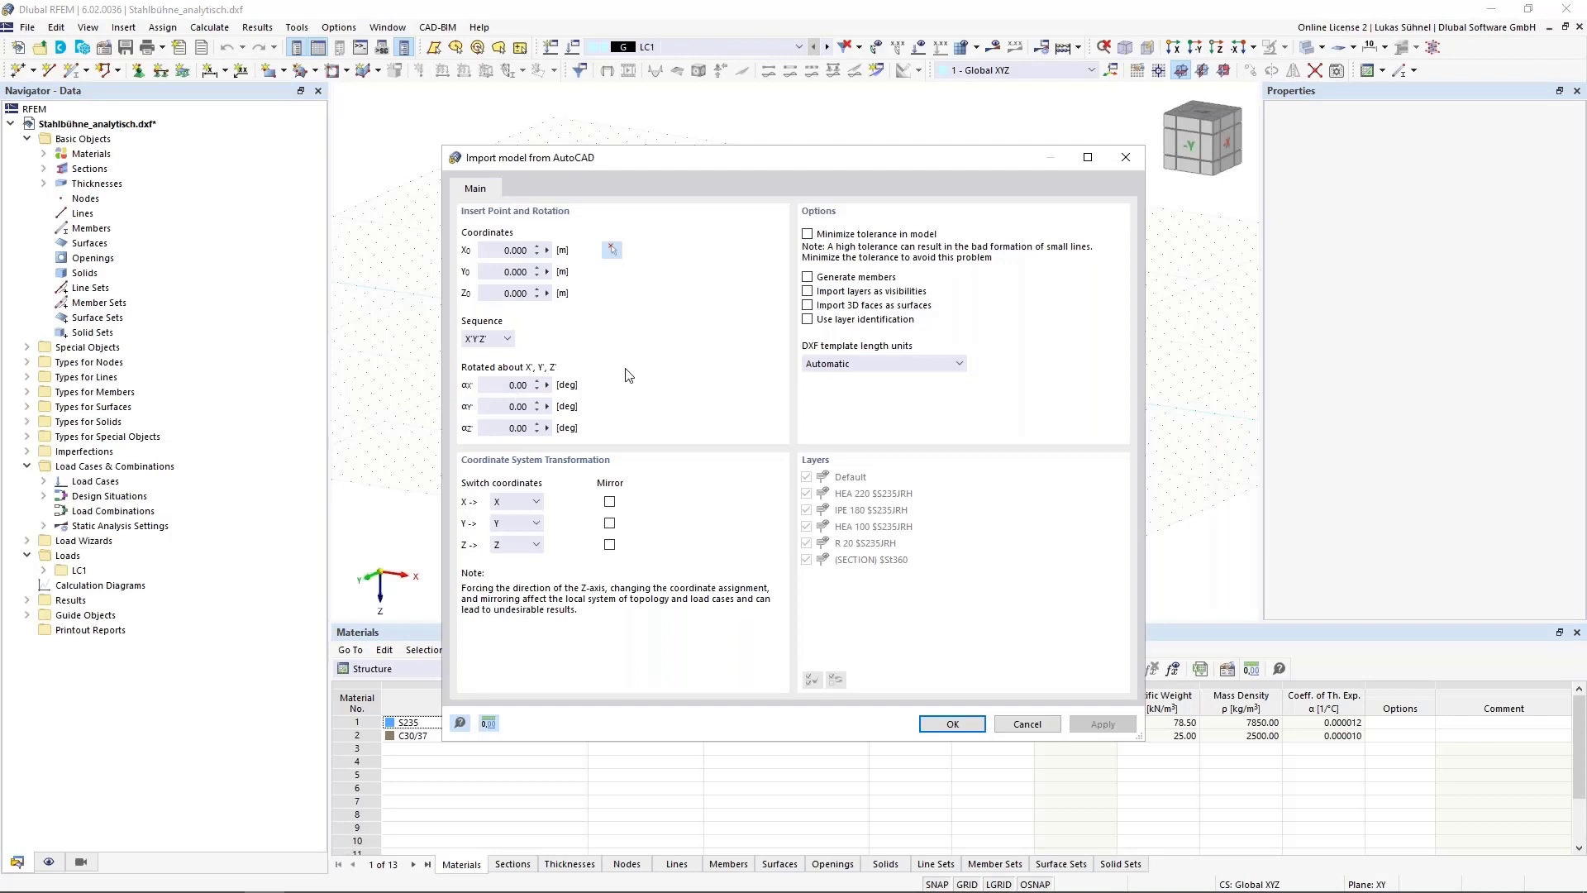
# Import the drawing with generated members and layer identification, excluding the Default and (SECTION) $St360 layers and keeping the Default conversion table
pyautogui.click(808, 277)
pyautogui.click(807, 320)
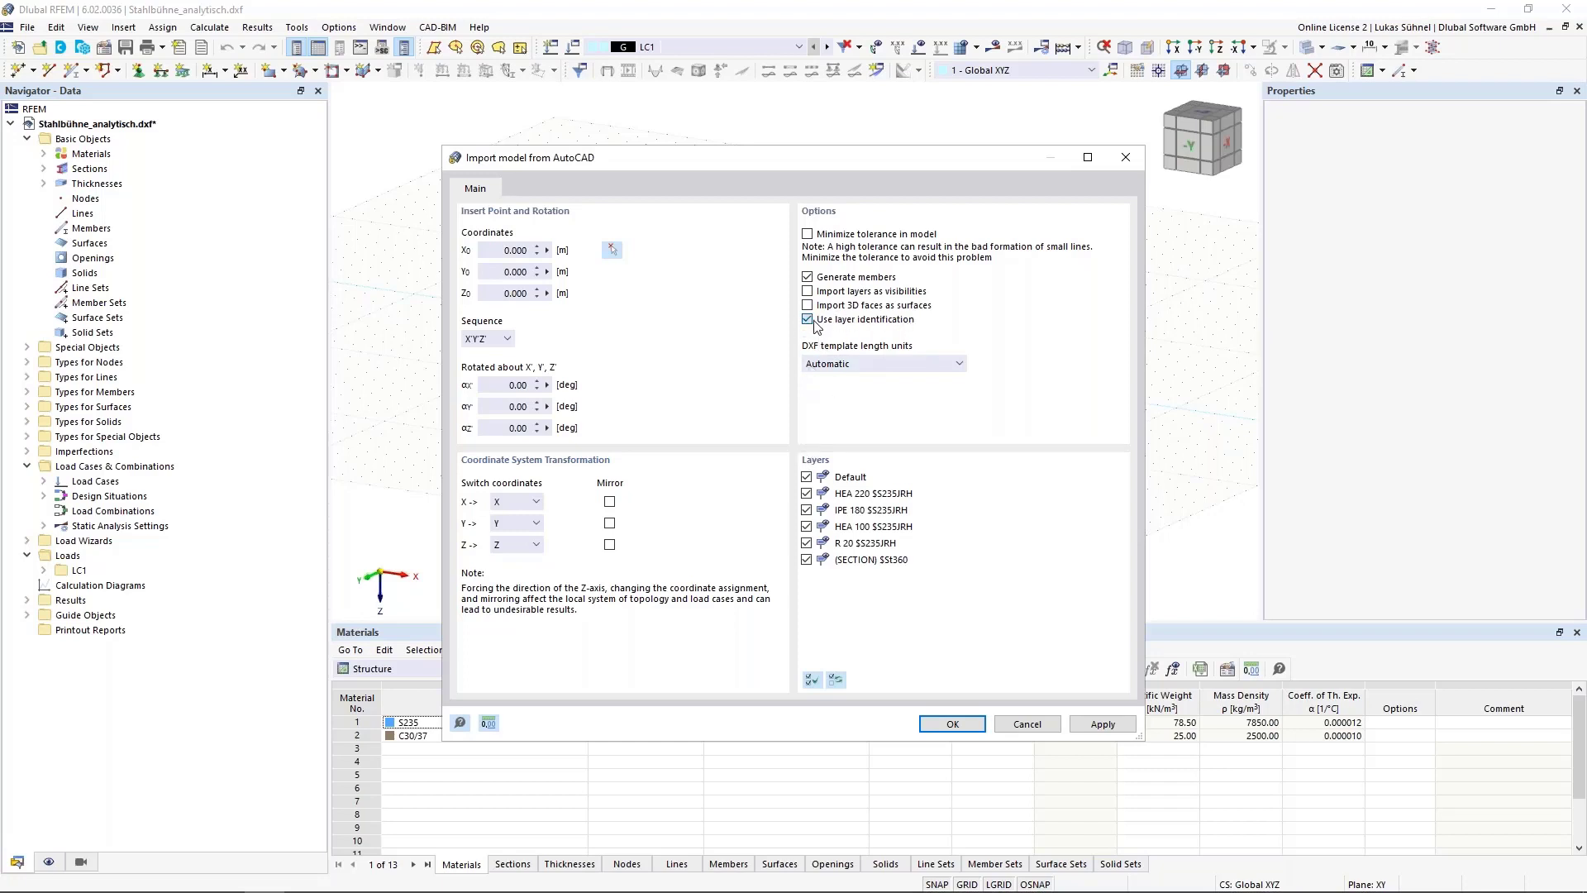
pyautogui.click(806, 477)
pyautogui.click(806, 560)
pyautogui.click(949, 723)
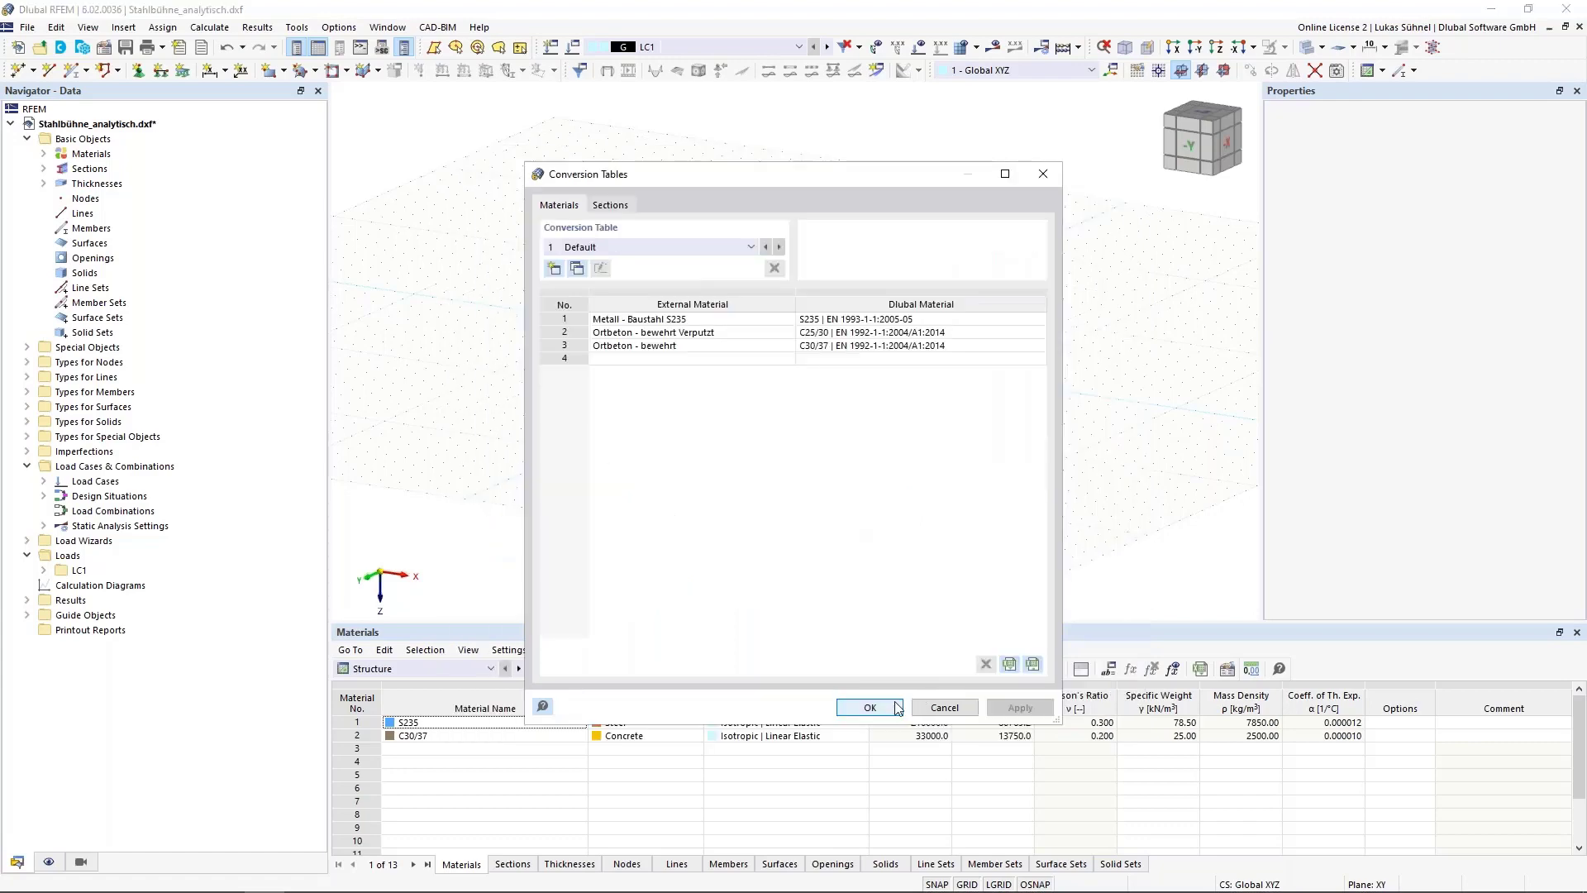
pyautogui.click(898, 708)
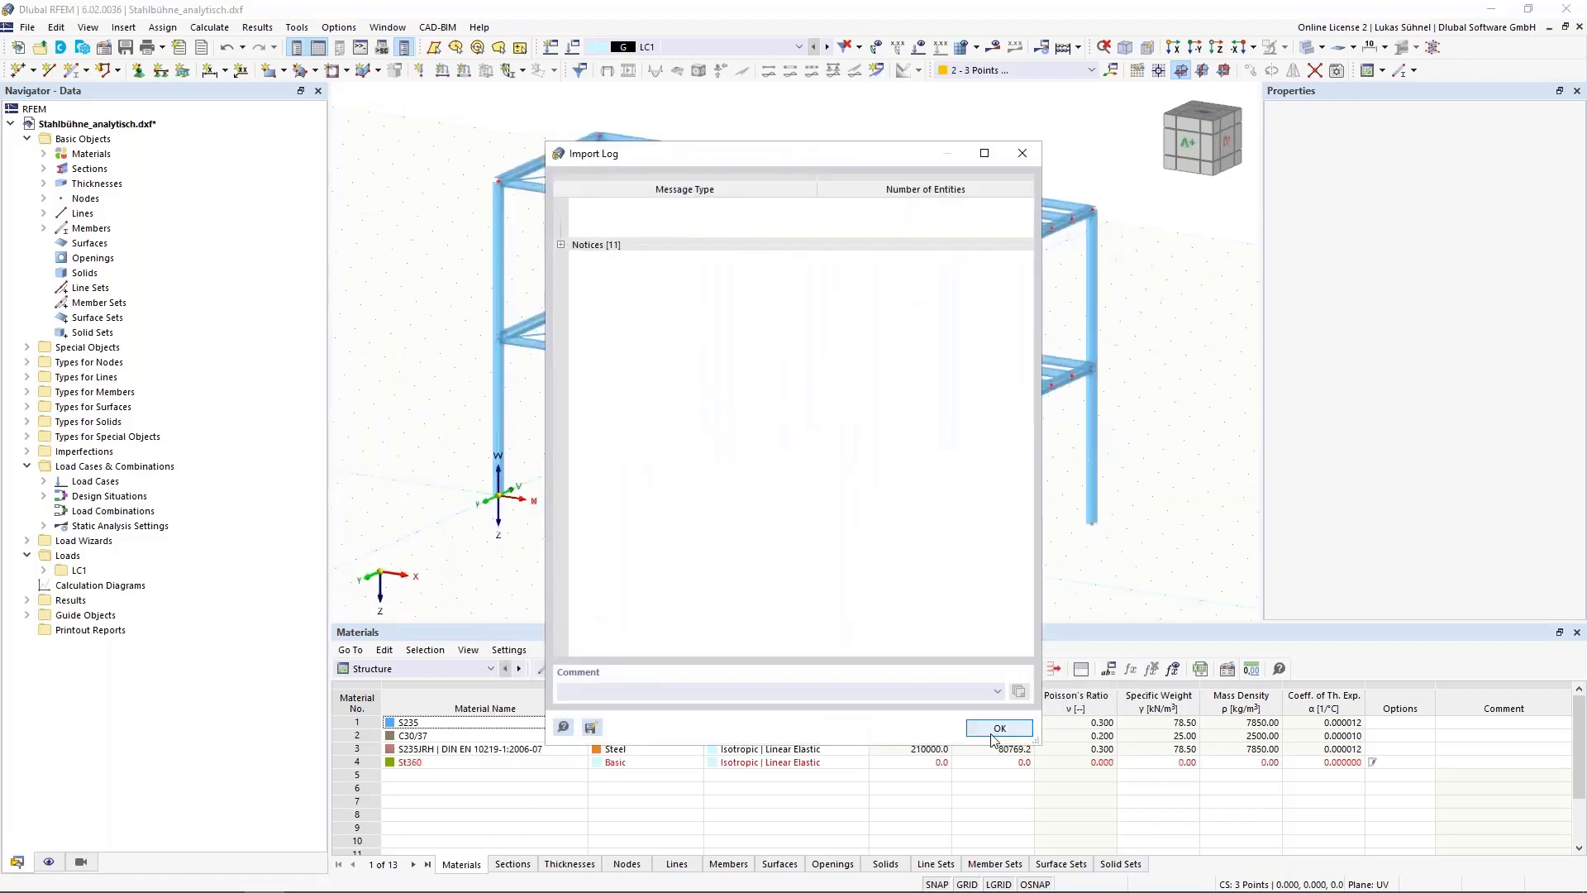
pyautogui.click(991, 734)
# Inspect the imported steel platform in wireframe display and restore the solid display
pyautogui.scroll(-2, 570, 521)
pyautogui.moveTo(570, 526); pyautogui.dragTo(735, 494, button='middle')
pyautogui.click(1309, 47)
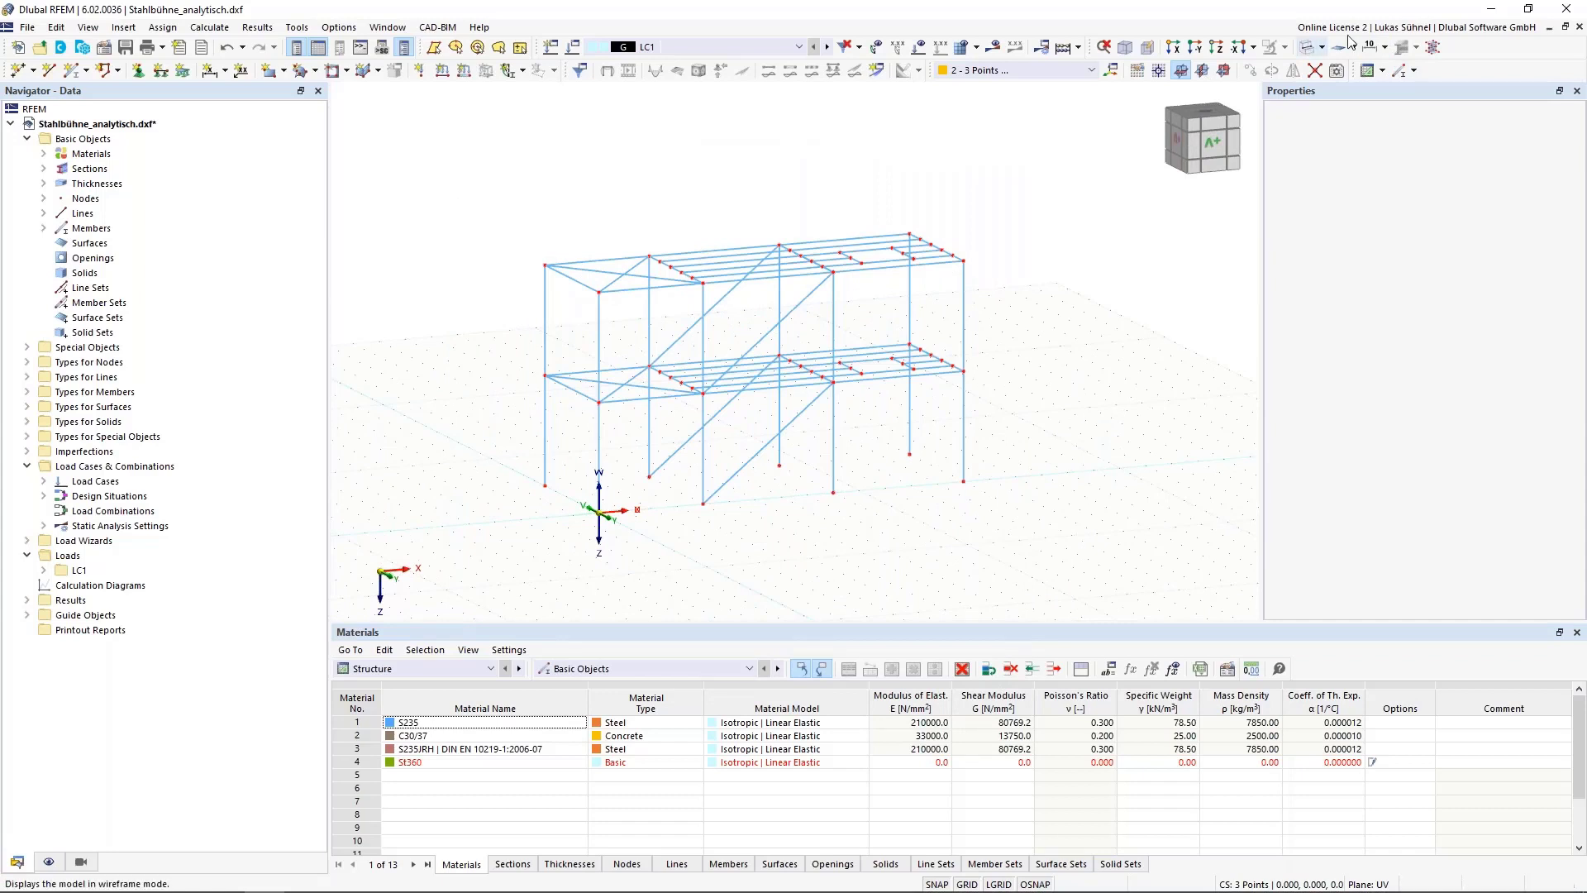
pyautogui.click(1311, 47)
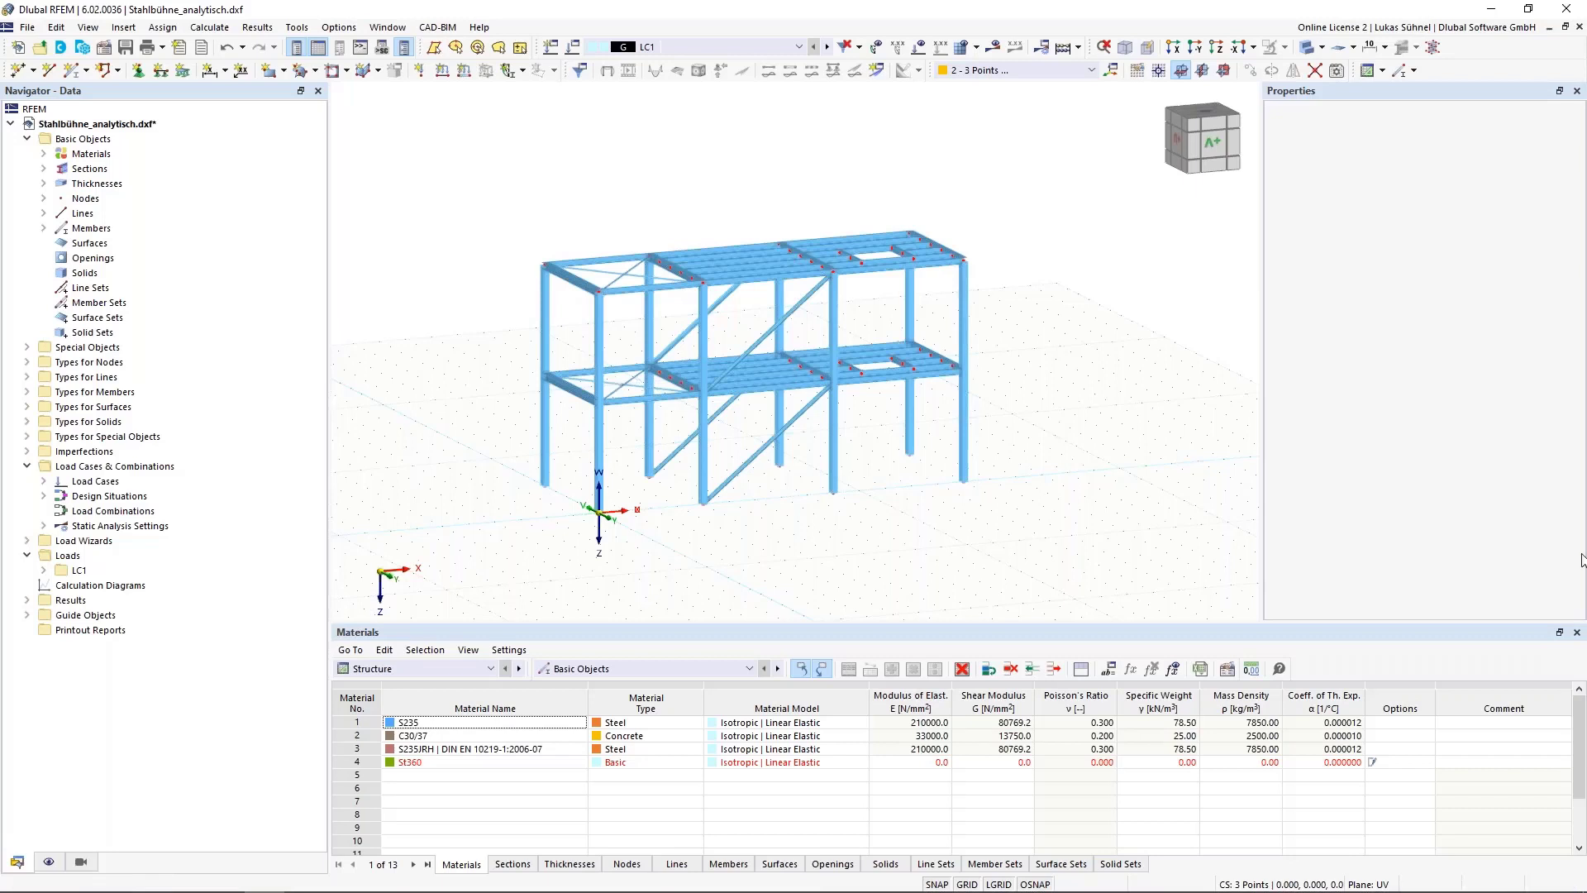
# Switch to AutoCAD and examine the column foot's section outline and centre line in relation to the whole frame
pyautogui.hotkey('alt', 'Tab')
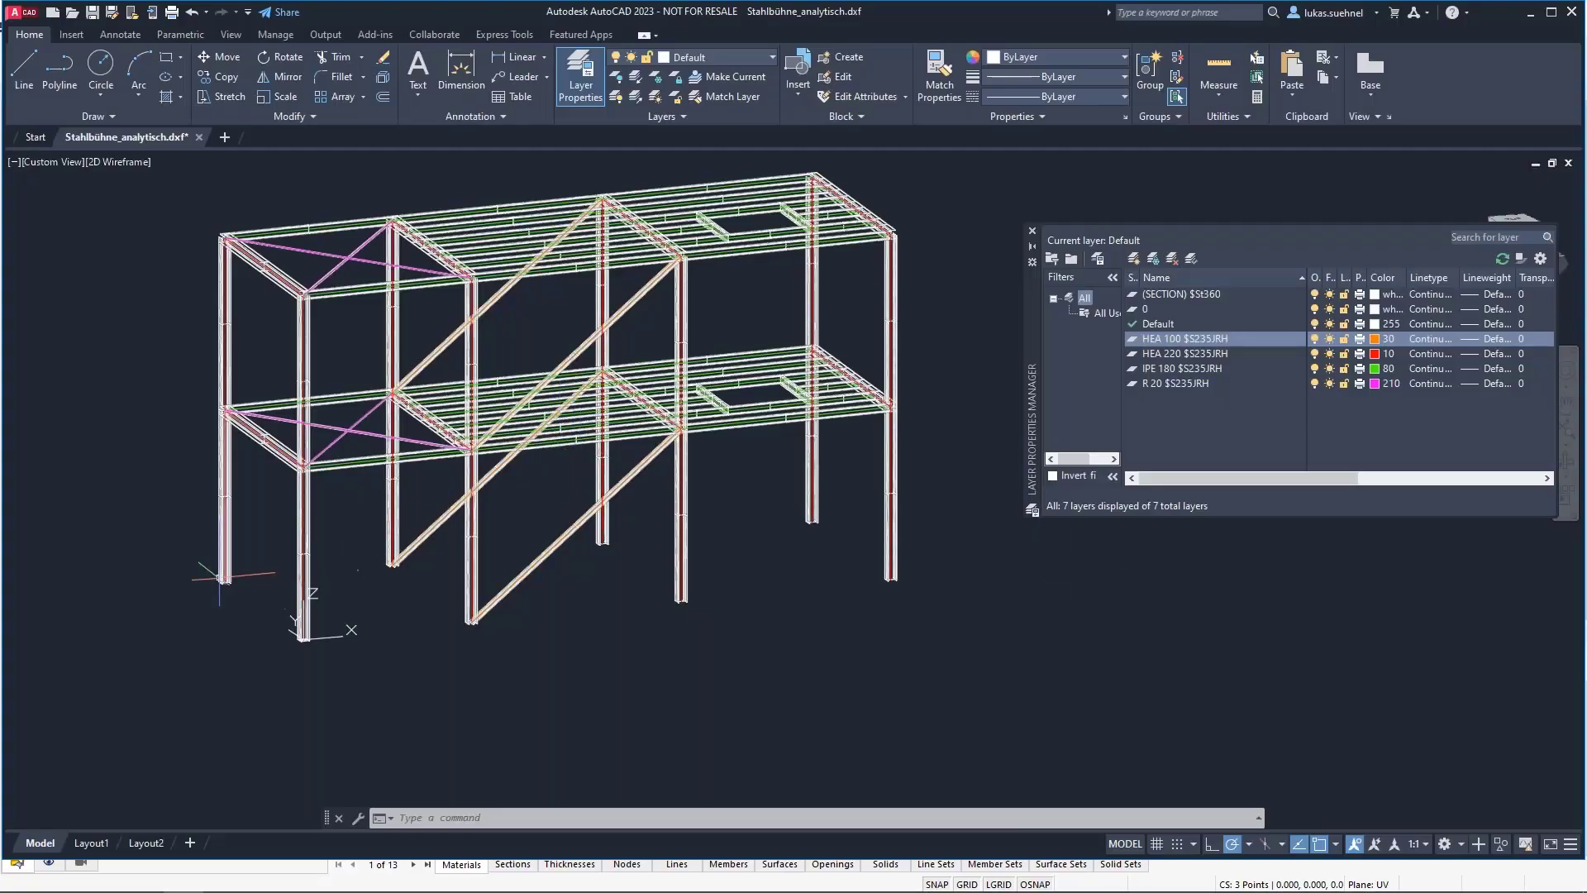
pyautogui.scroll(4, 218, 576)
pyautogui.scroll(2, 218, 576)
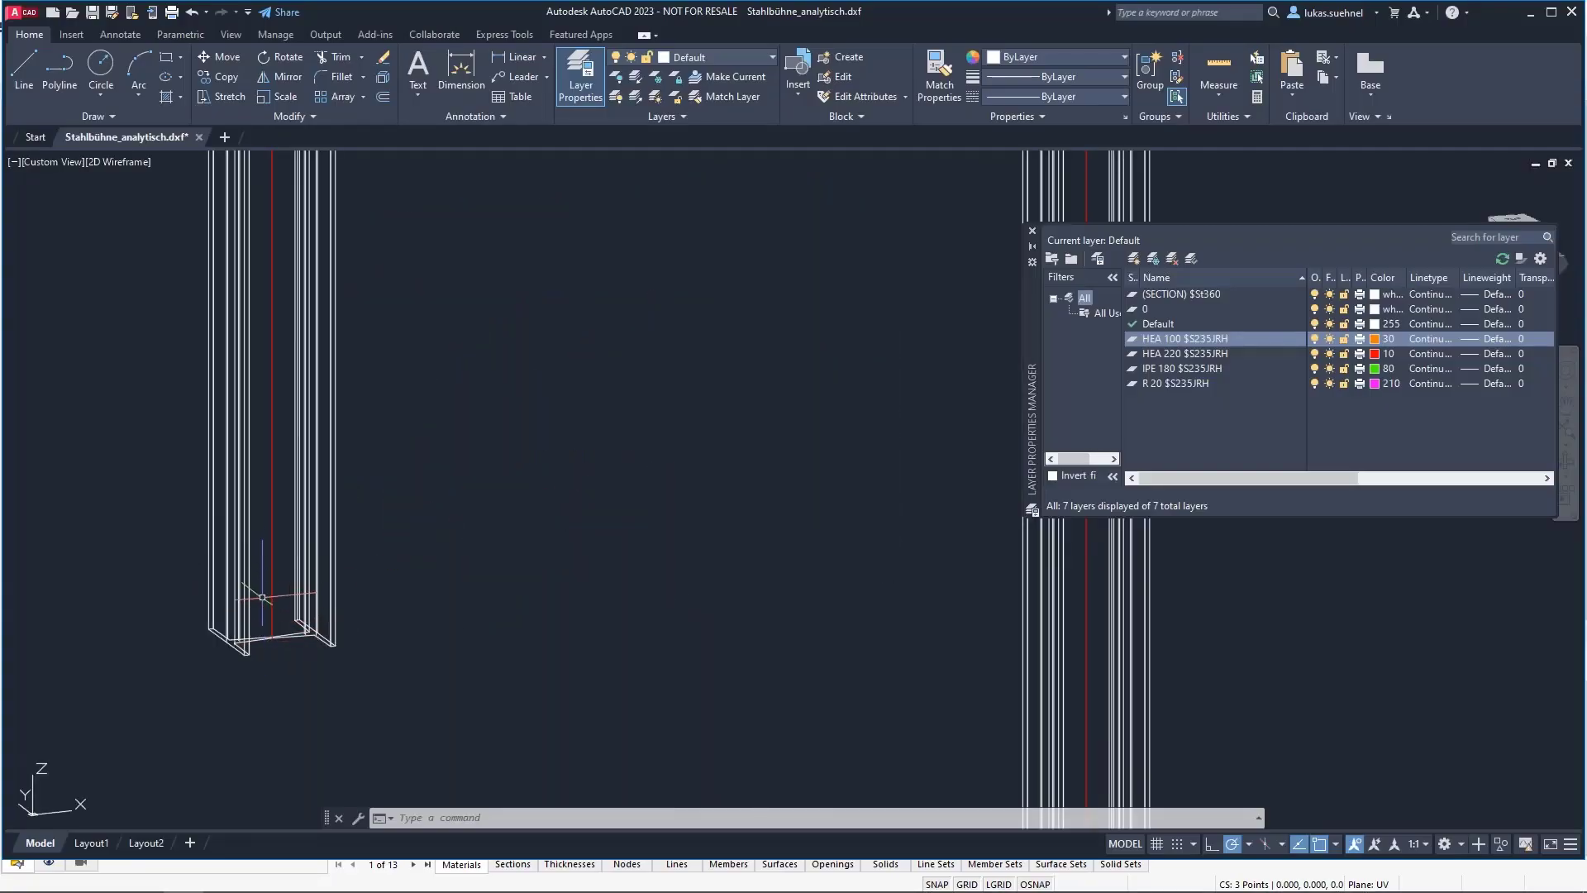
pyautogui.scroll(-4, 310, 653)
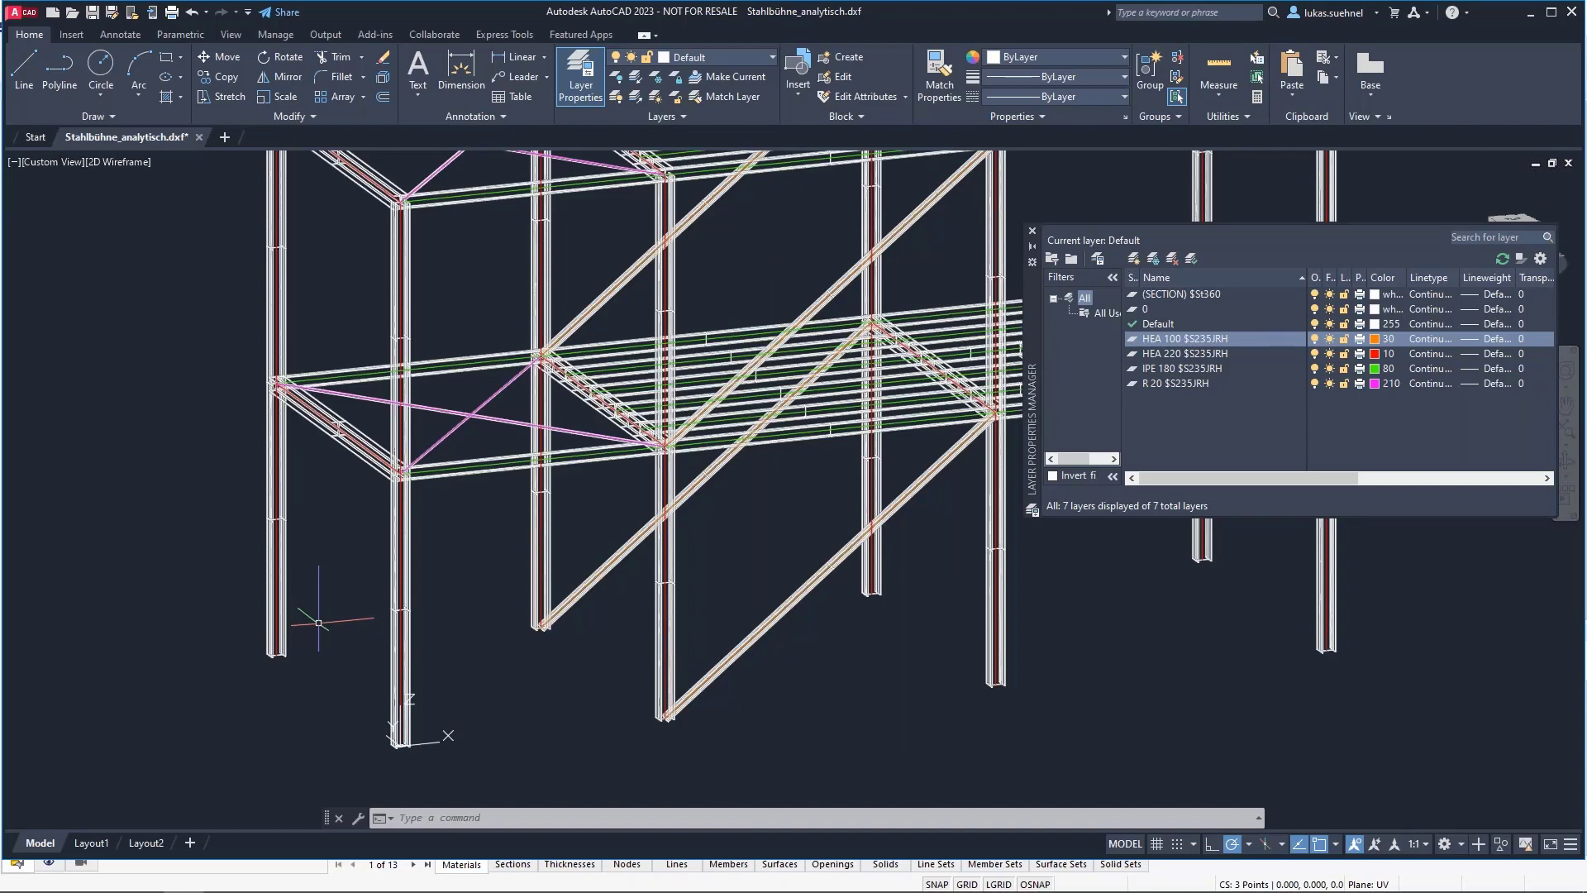
pyautogui.scroll(-3, 318, 622)
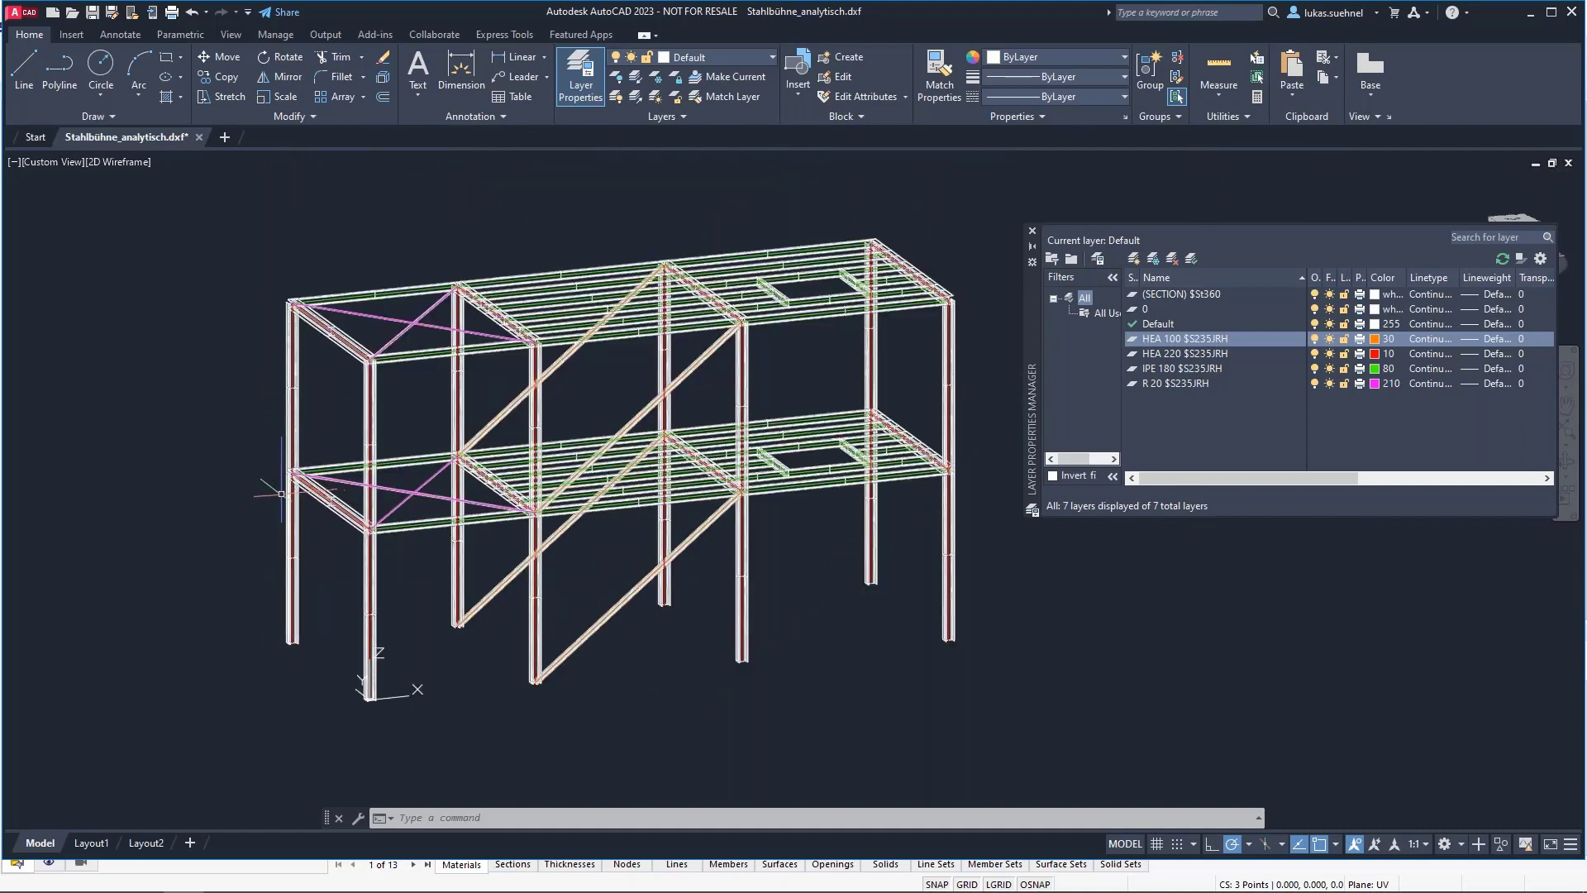
pyautogui.scroll(3, 226, 492)
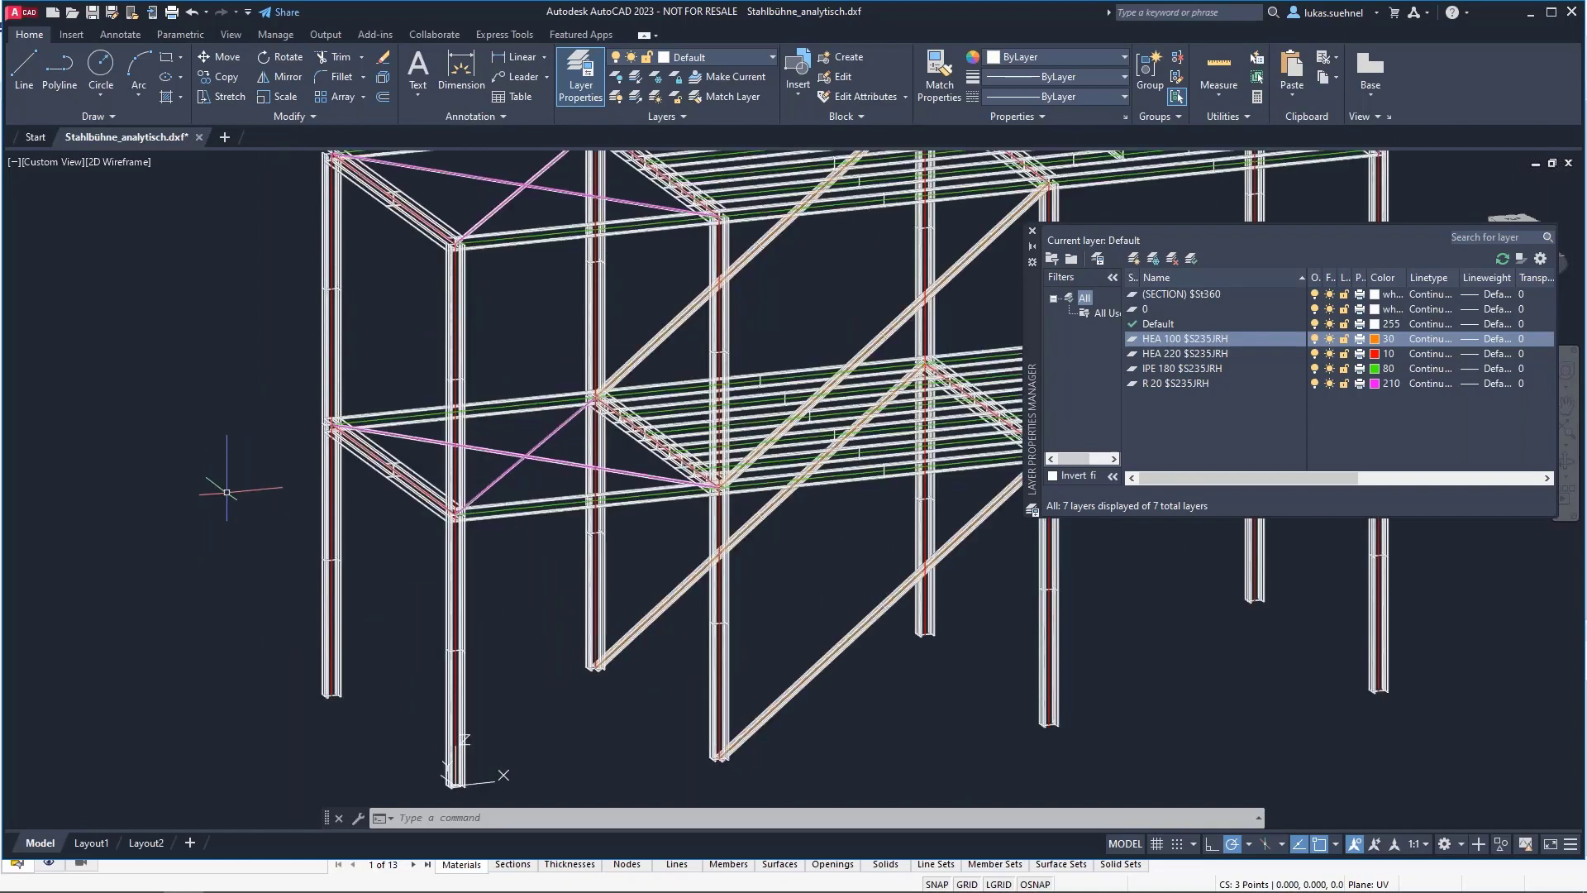
pyautogui.moveTo(204, 421); pyautogui.dragTo(253, 463, button='middle')
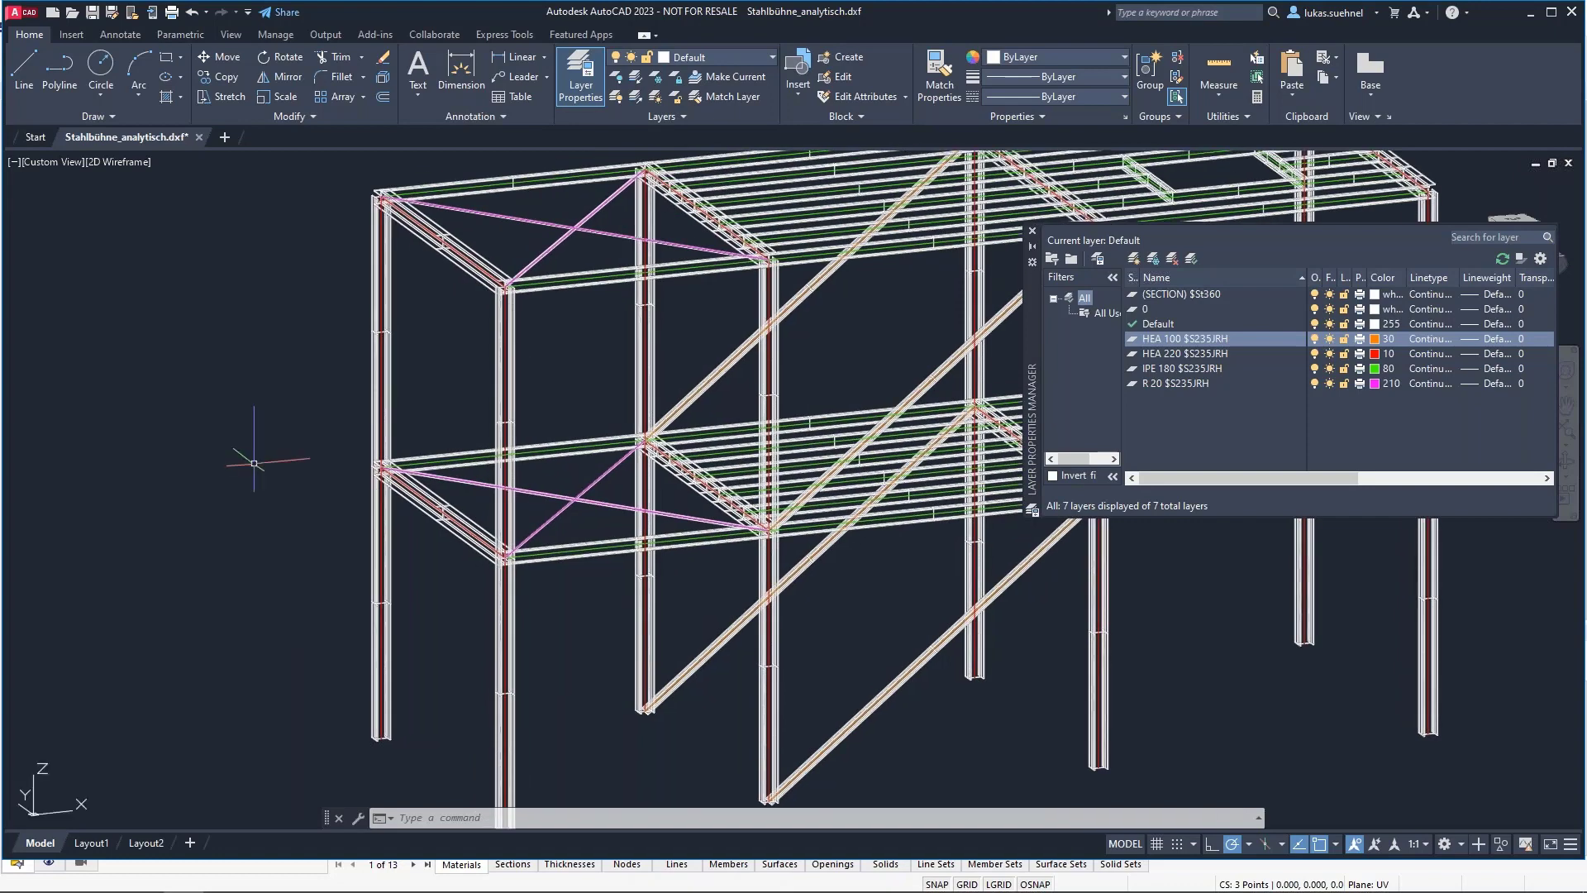
pyautogui.scroll(-2, 254, 463)
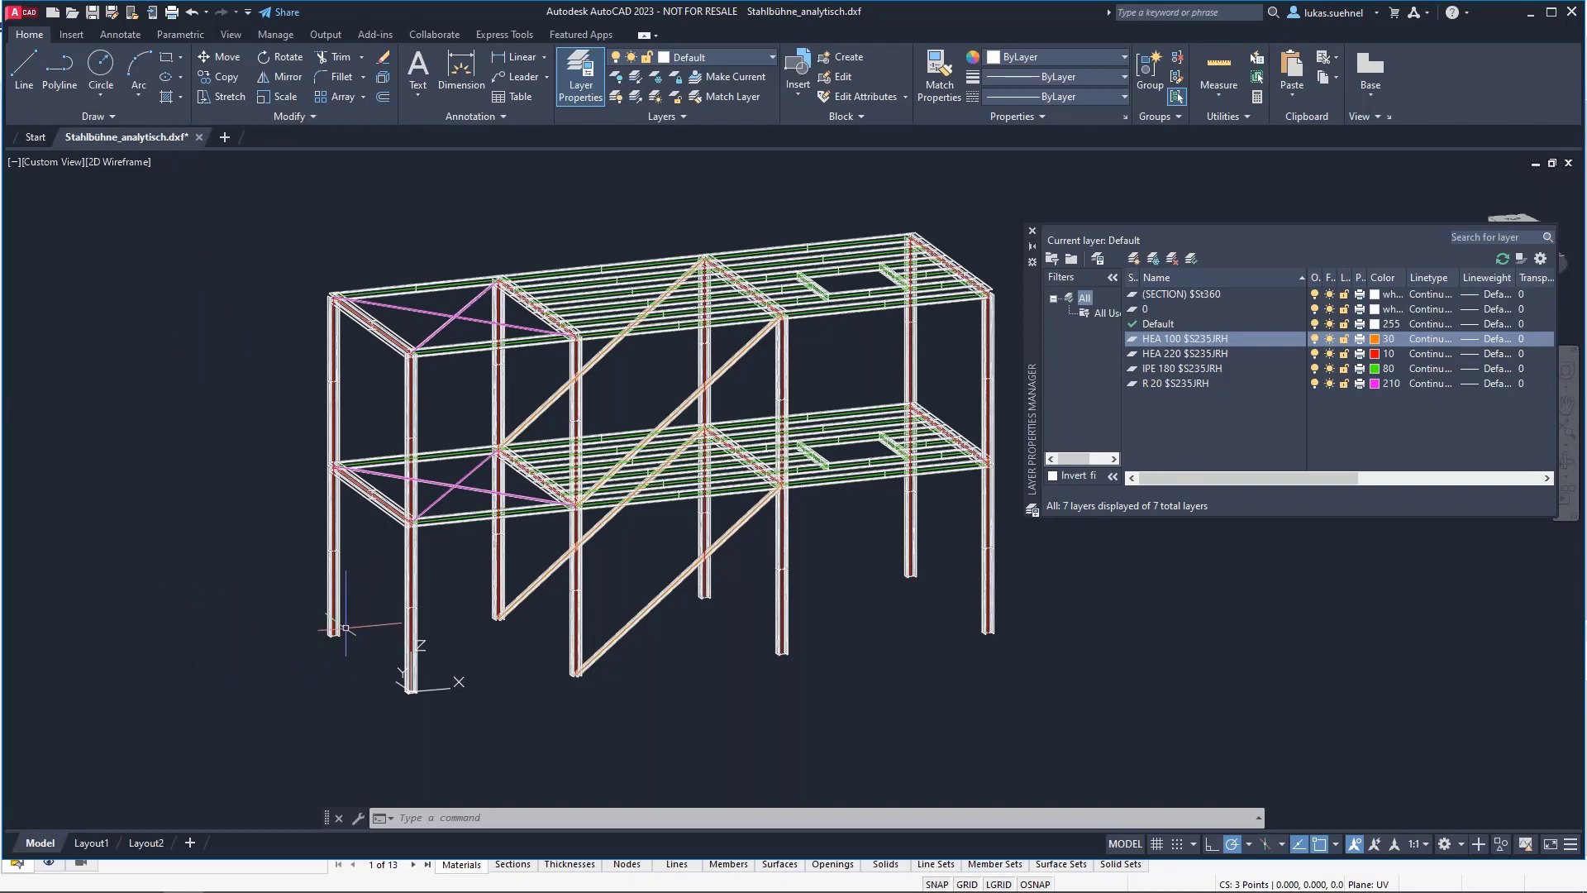
pyautogui.scroll(5, 331, 635)
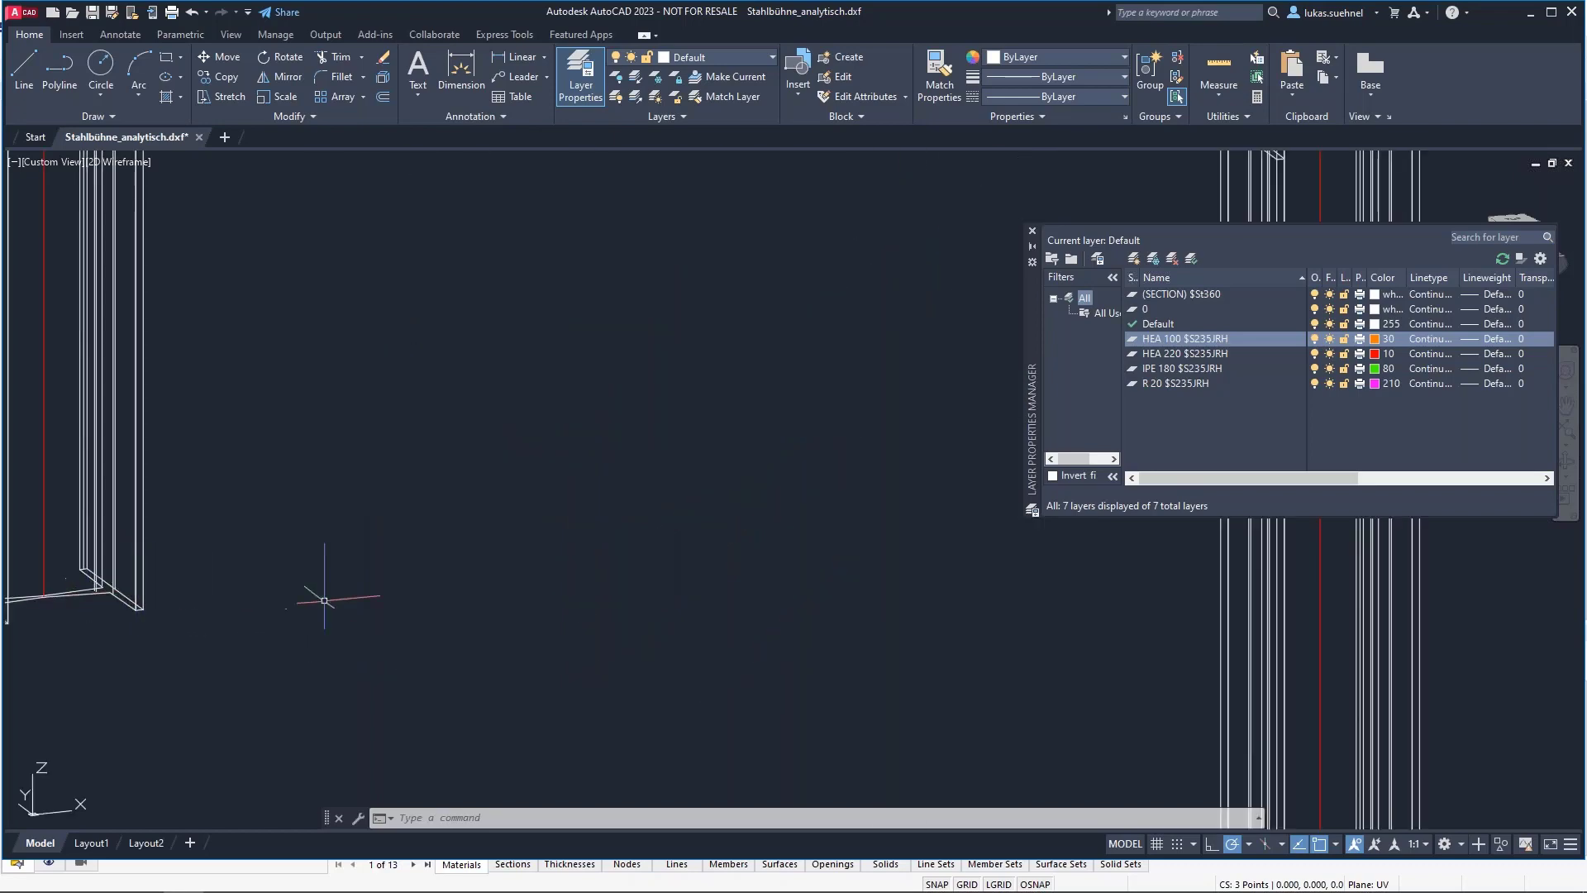
pyautogui.scroll(3, 326, 602)
pyautogui.scroll(-6, 274, 617)
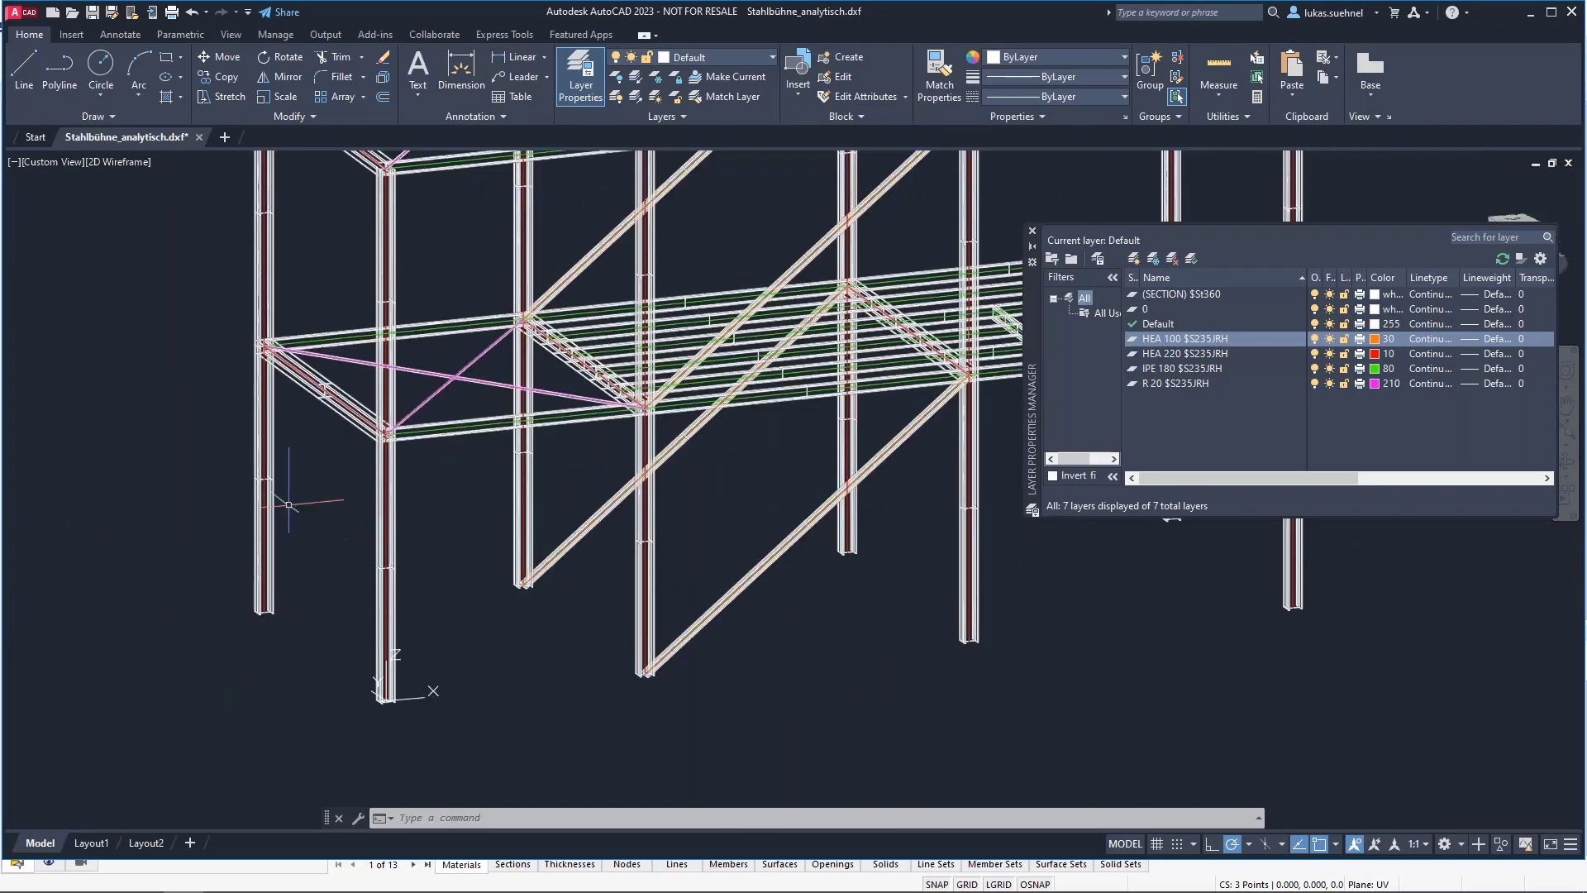
pyautogui.scroll(-3, 284, 585)
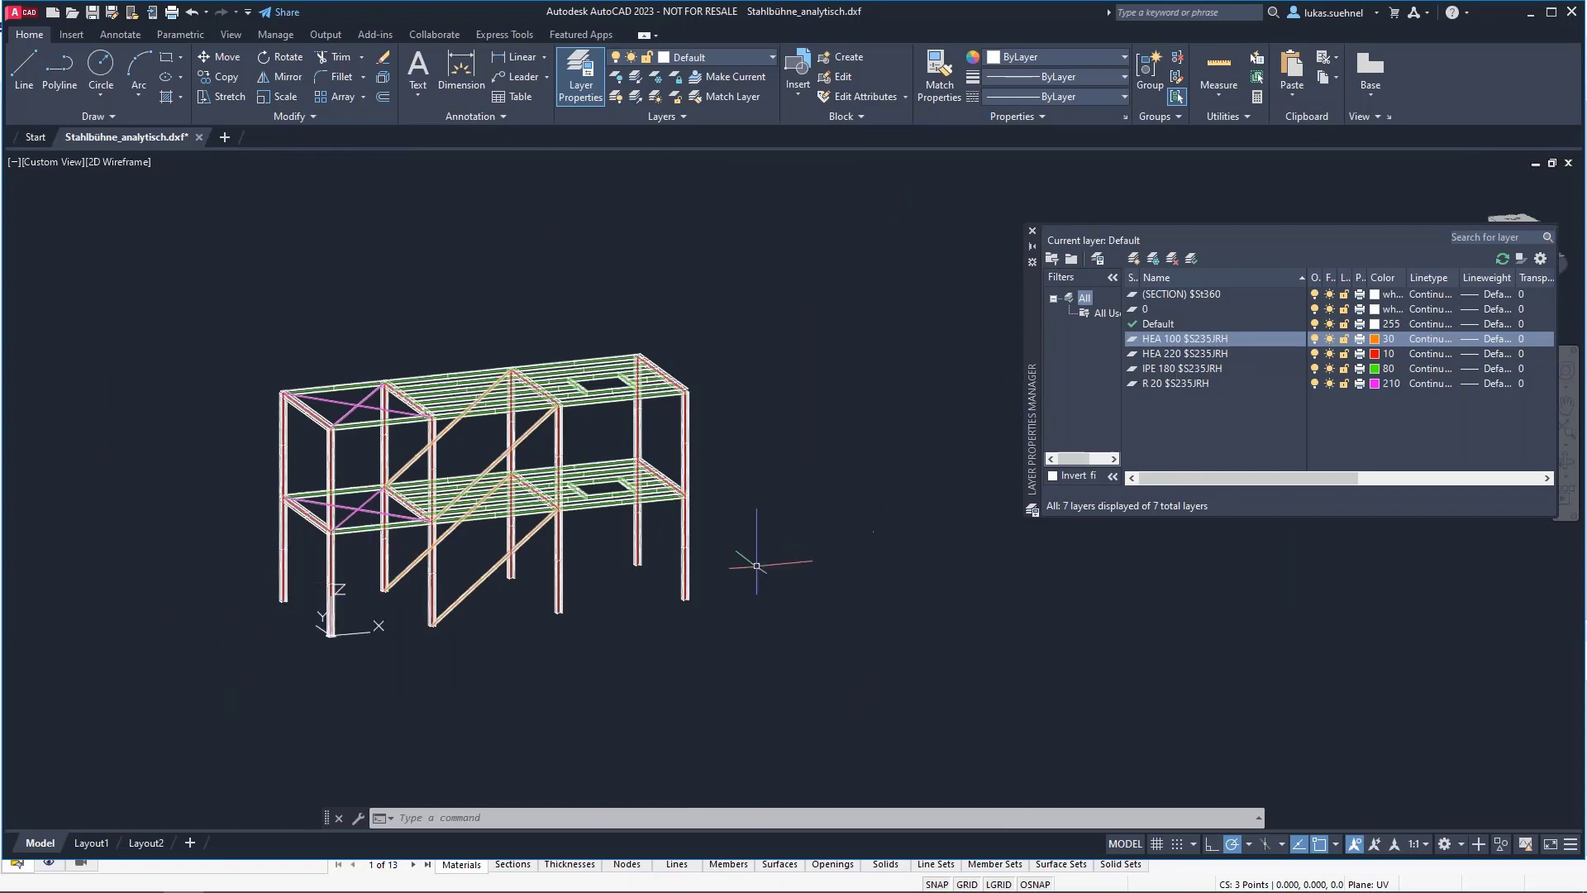
pyautogui.scroll(2, 345, 622)
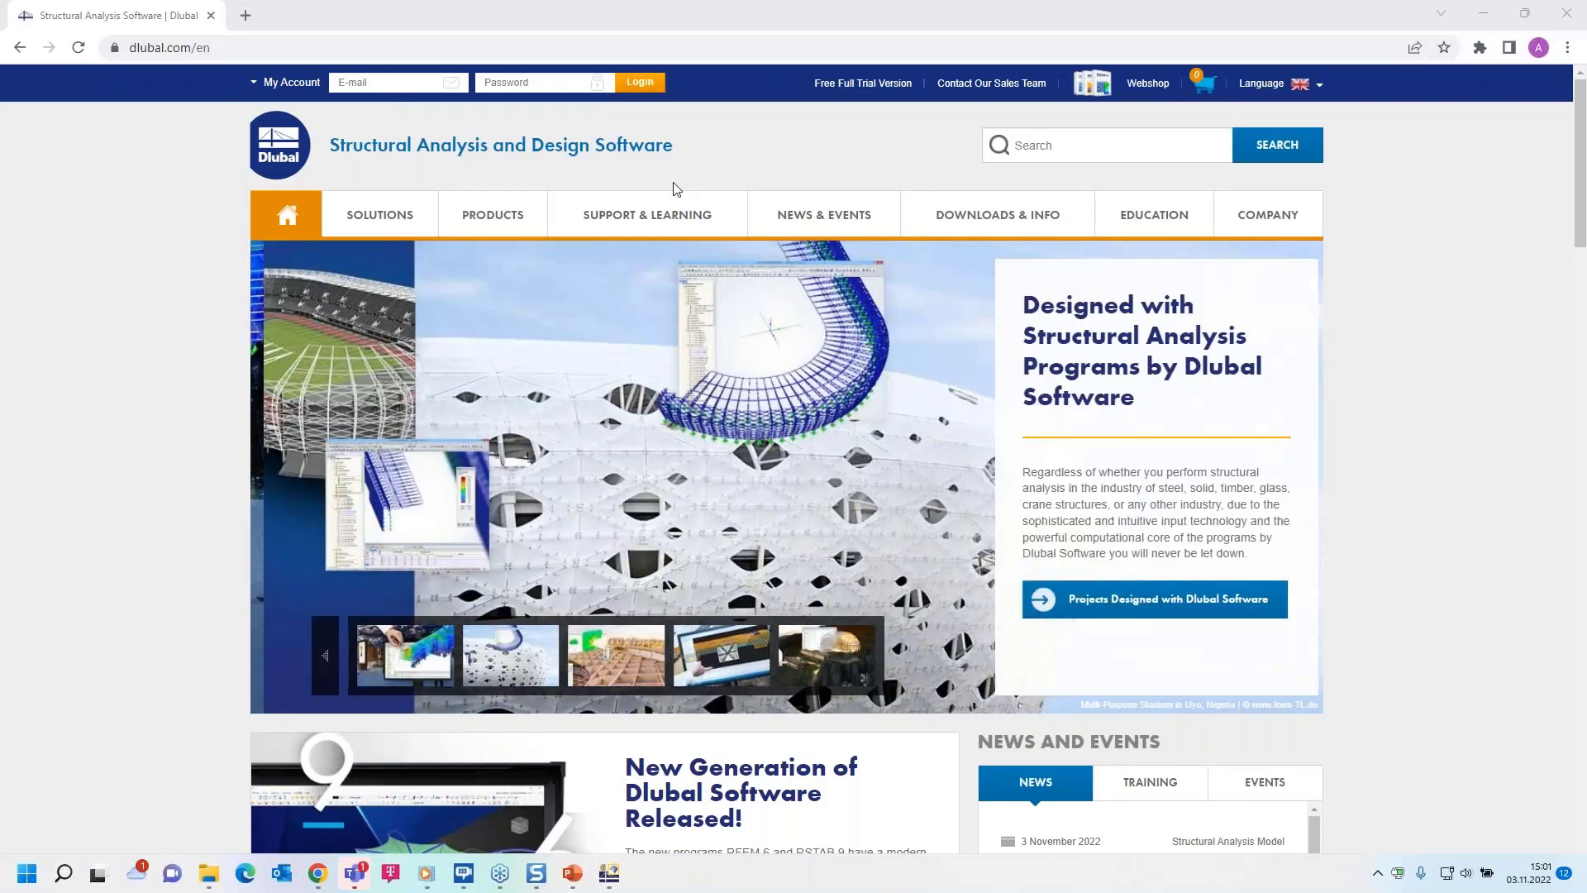
# Switch to the Dlubal website in Chrome, open the webinars overview and look through the listed webinars
pyautogui.moveTo(814, 213)
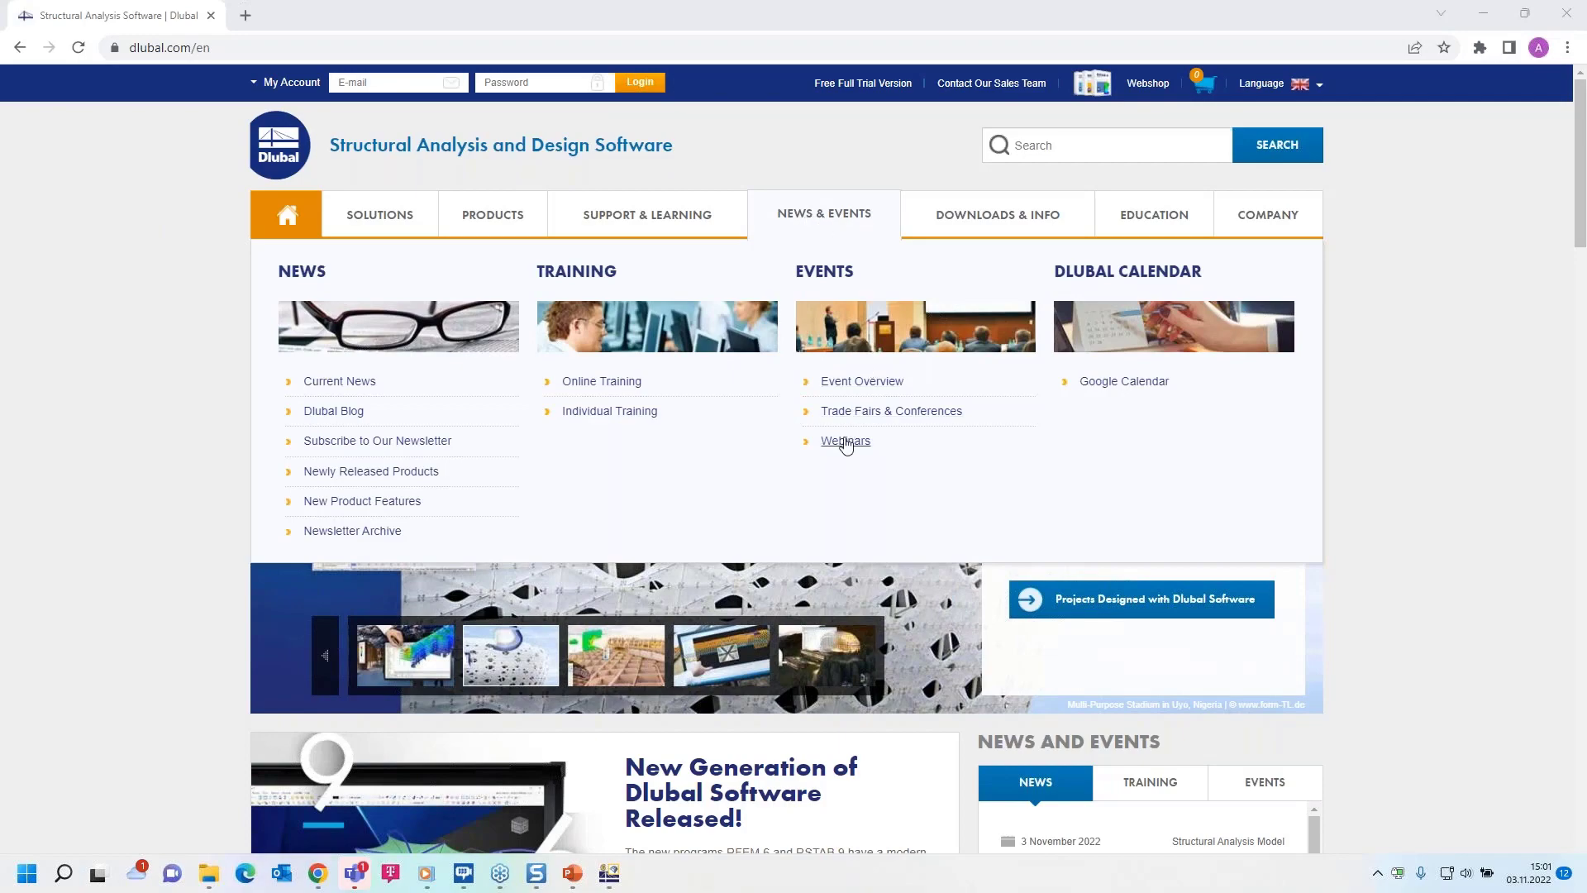
pyautogui.click(846, 443)
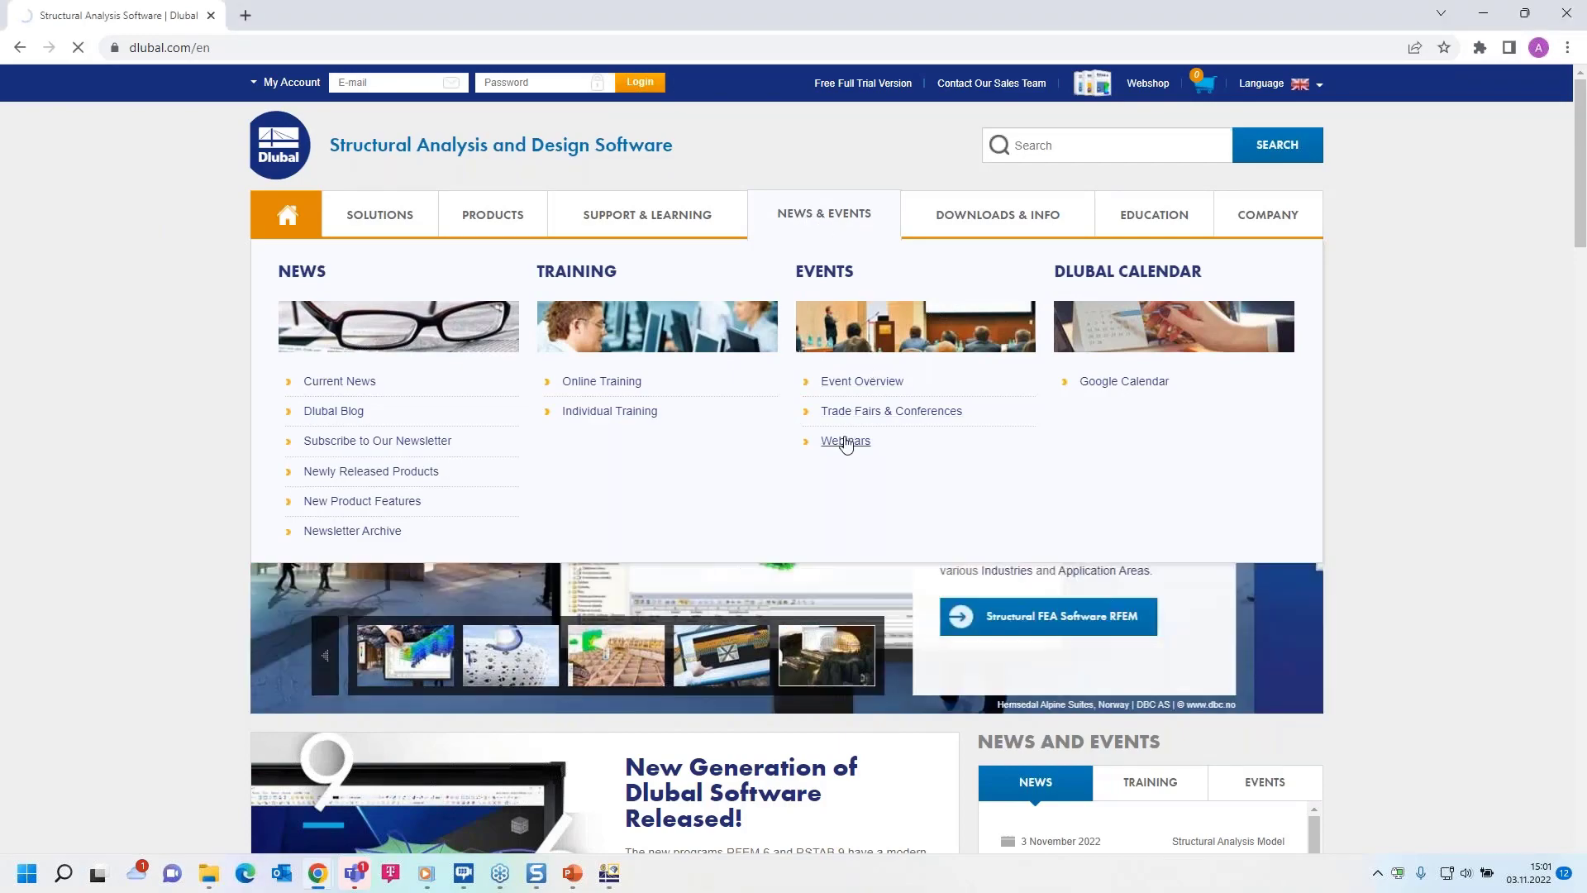
pyautogui.scroll(-5, 846, 443)
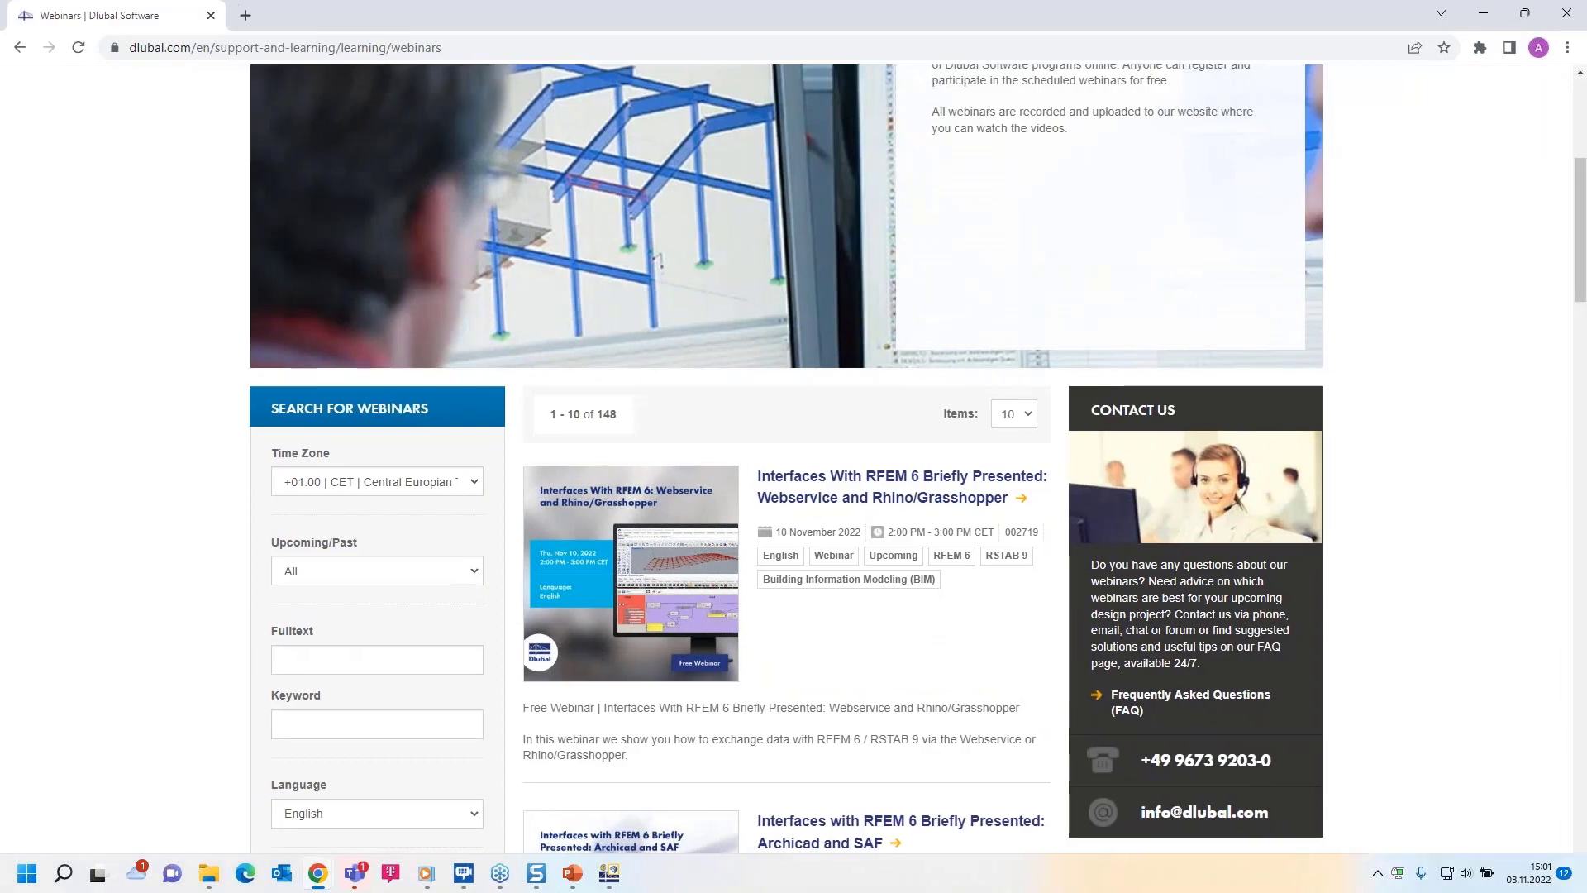
pyautogui.scroll(-3, 786, 244)
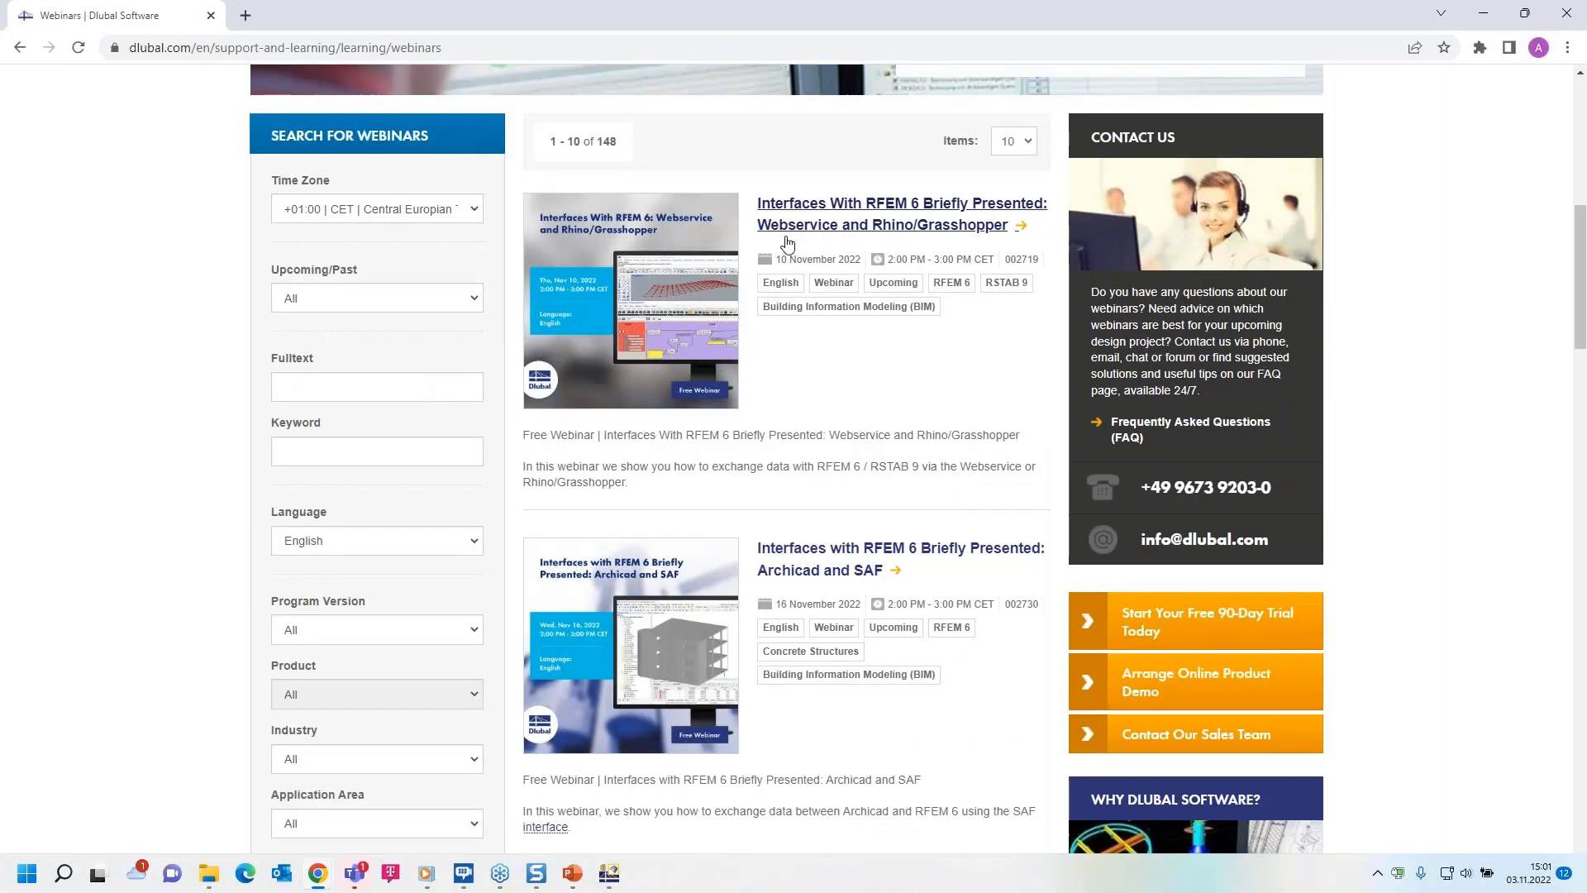
pyautogui.scroll(-3, 843, 413)
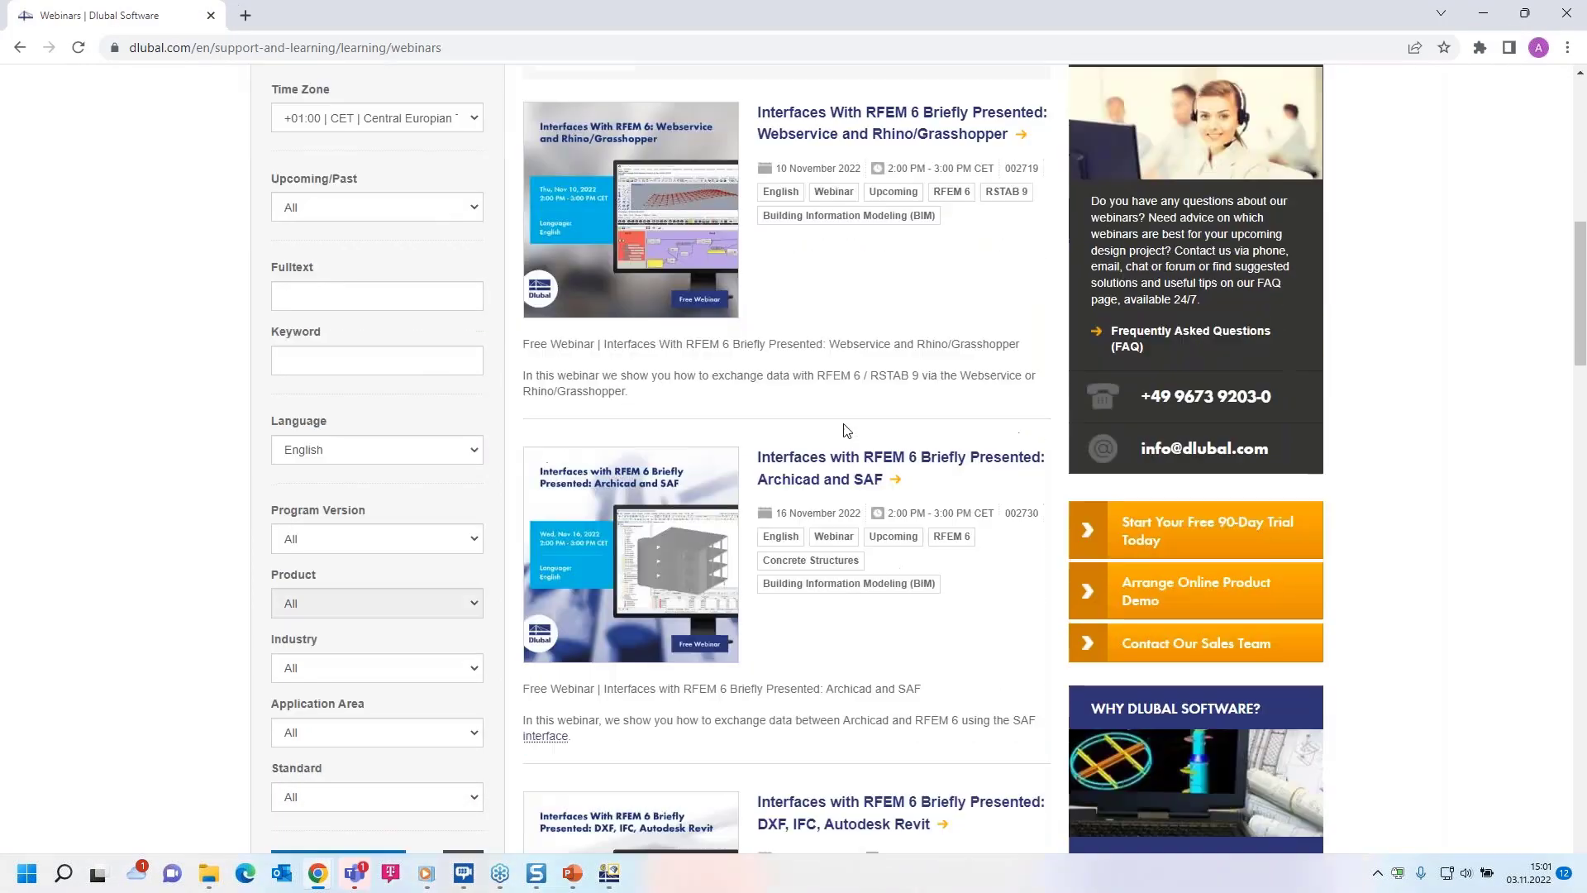
pyautogui.scroll(-1, 964, 659)
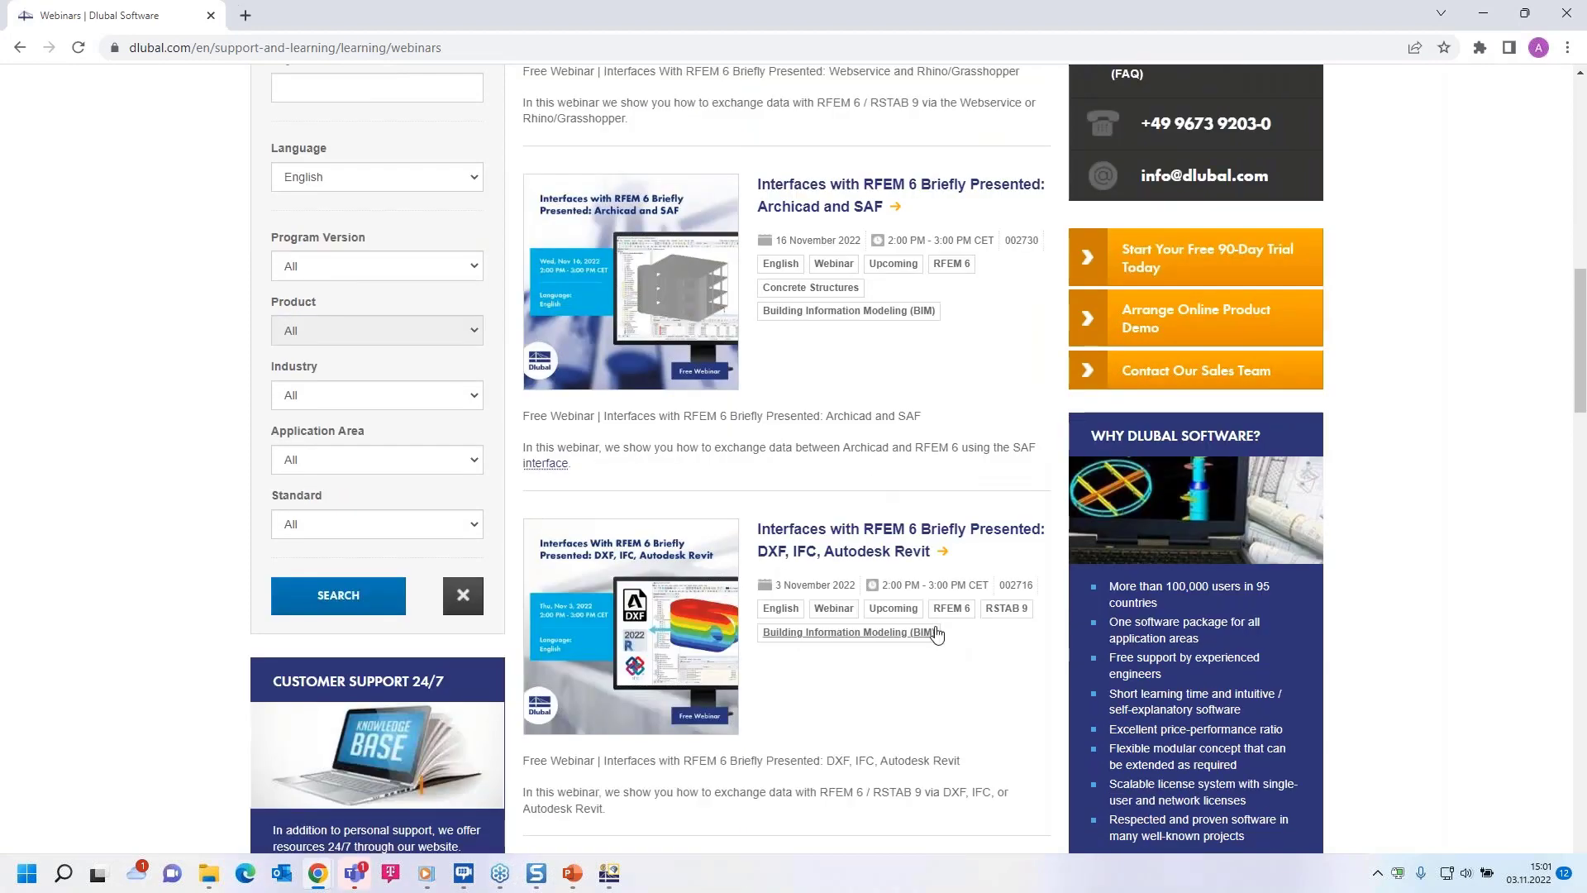
pyautogui.scroll(-2, 932, 632)
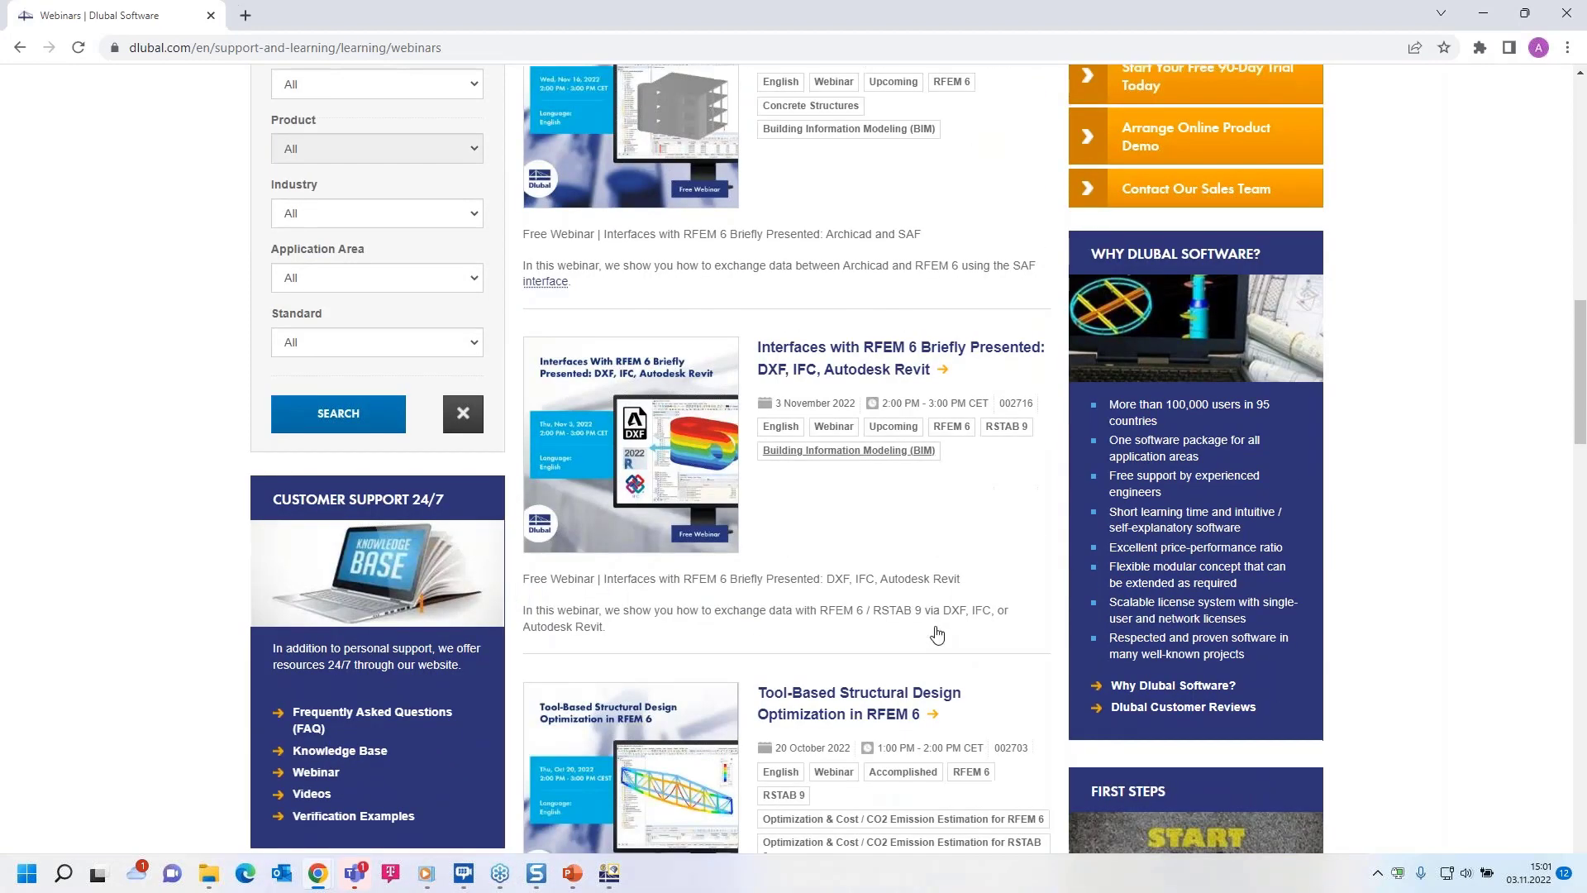
# Open the webinar "Interfaces with RFEM 6 Briefly Presented: DXF, IFC, Autodesk Revit" and review its content, downloads and models to download
pyautogui.click(826, 377)
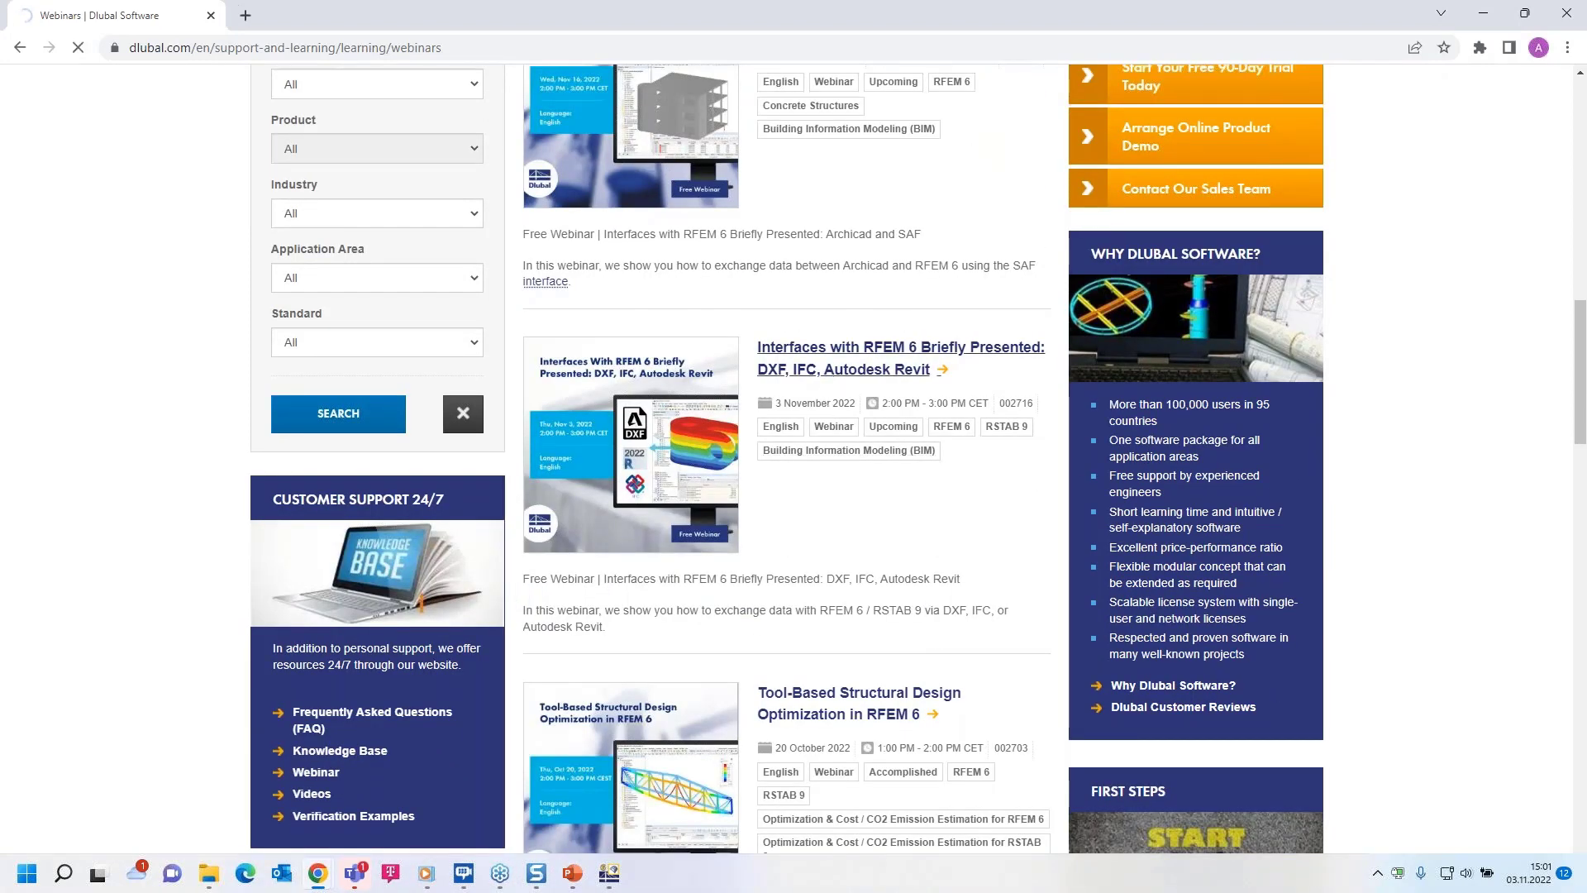
pyautogui.scroll(-5, 644, 671)
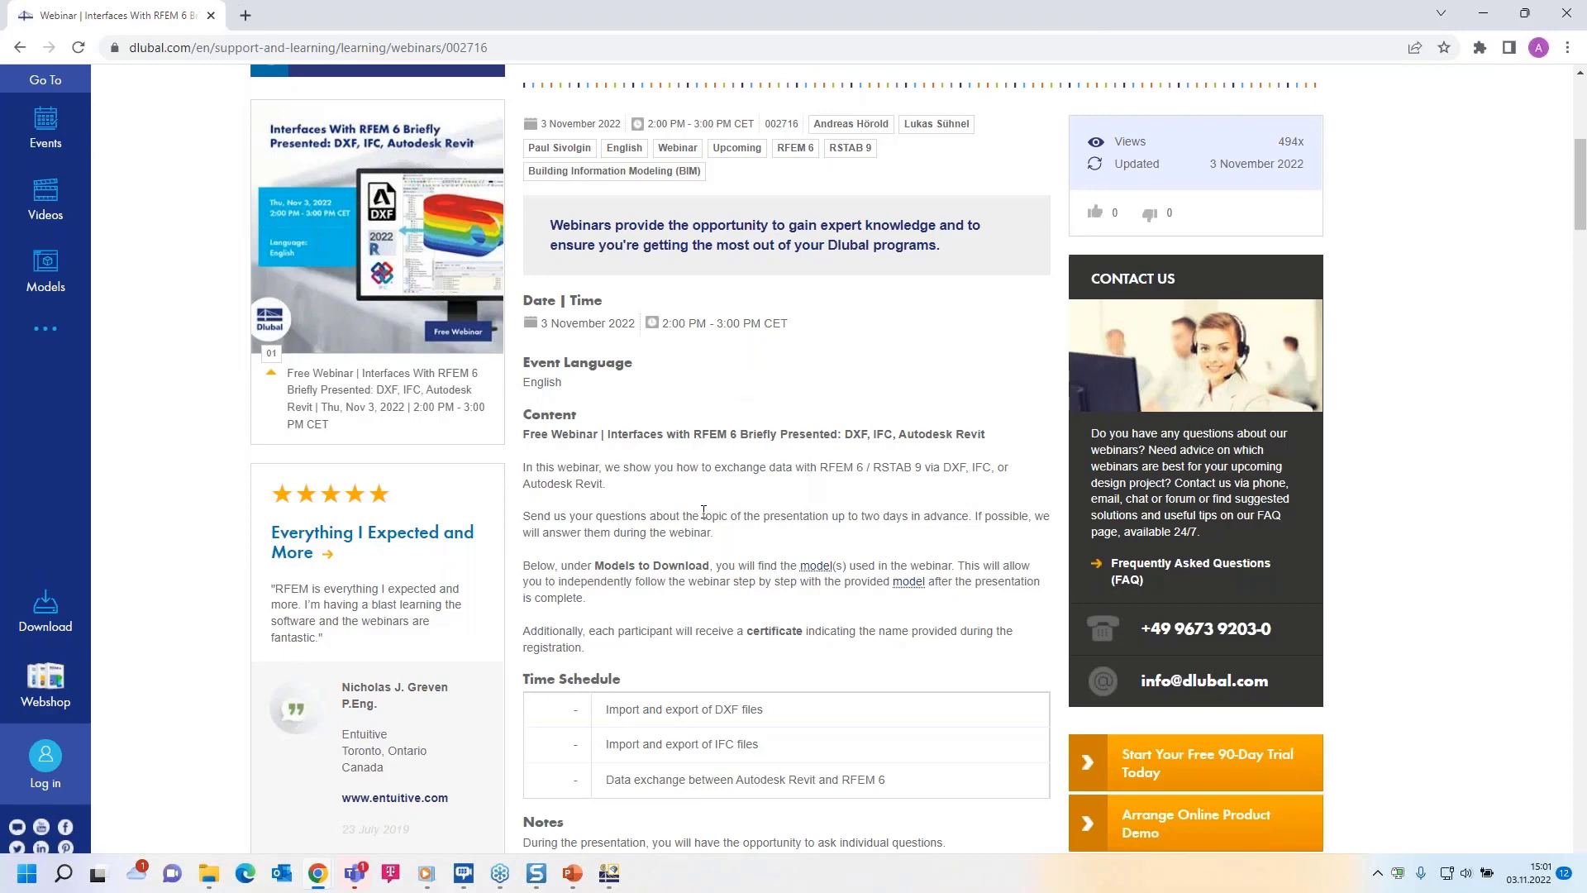
pyautogui.scroll(-3, 704, 511)
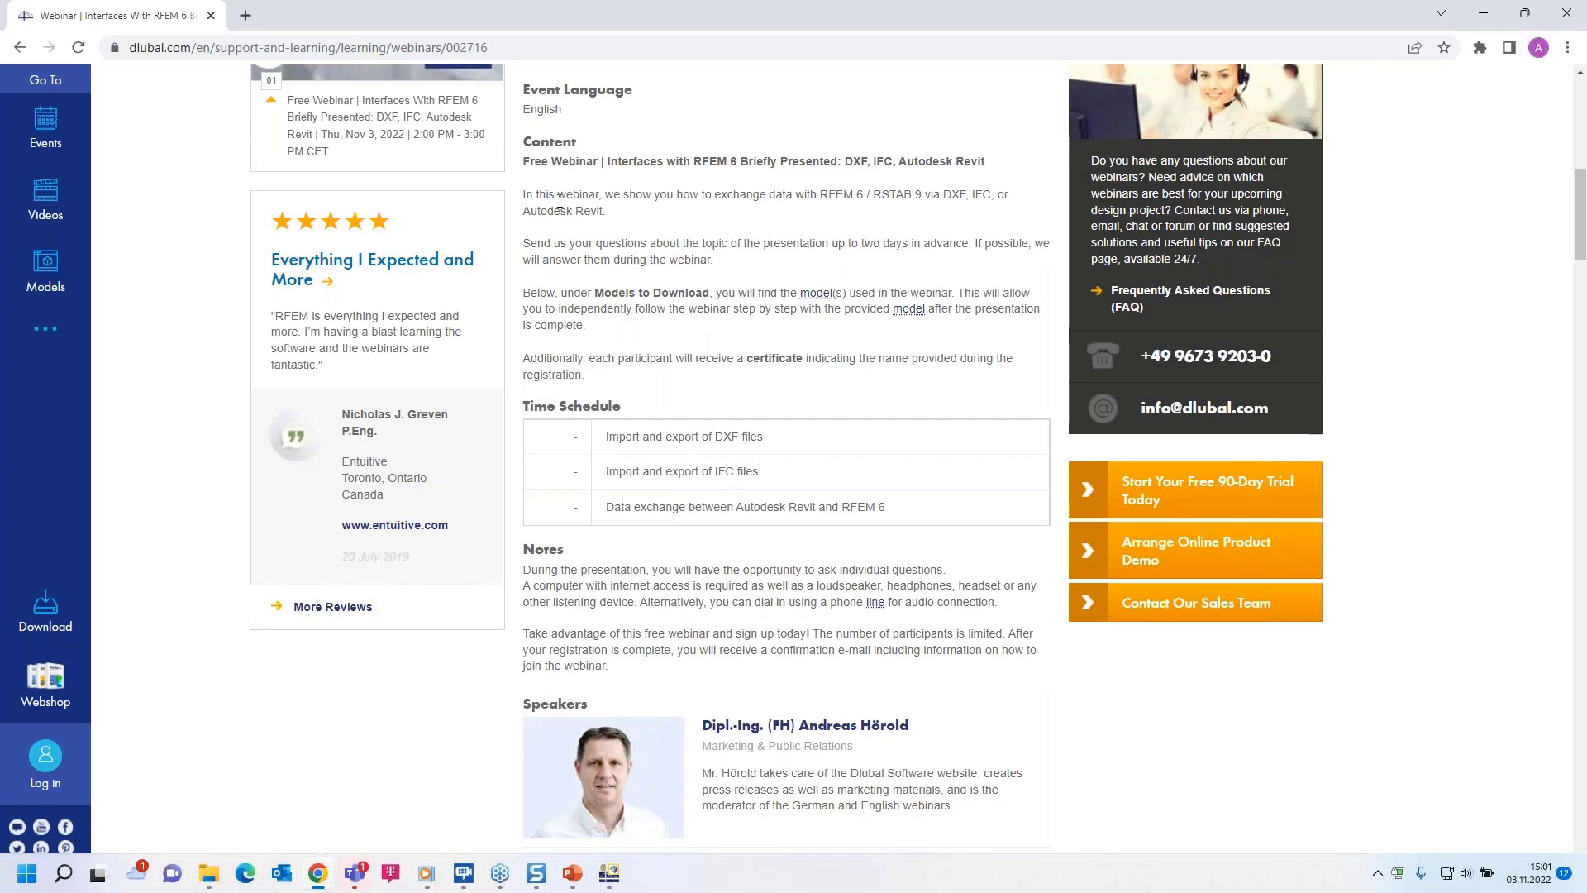
pyautogui.scroll(-9, 676, 386)
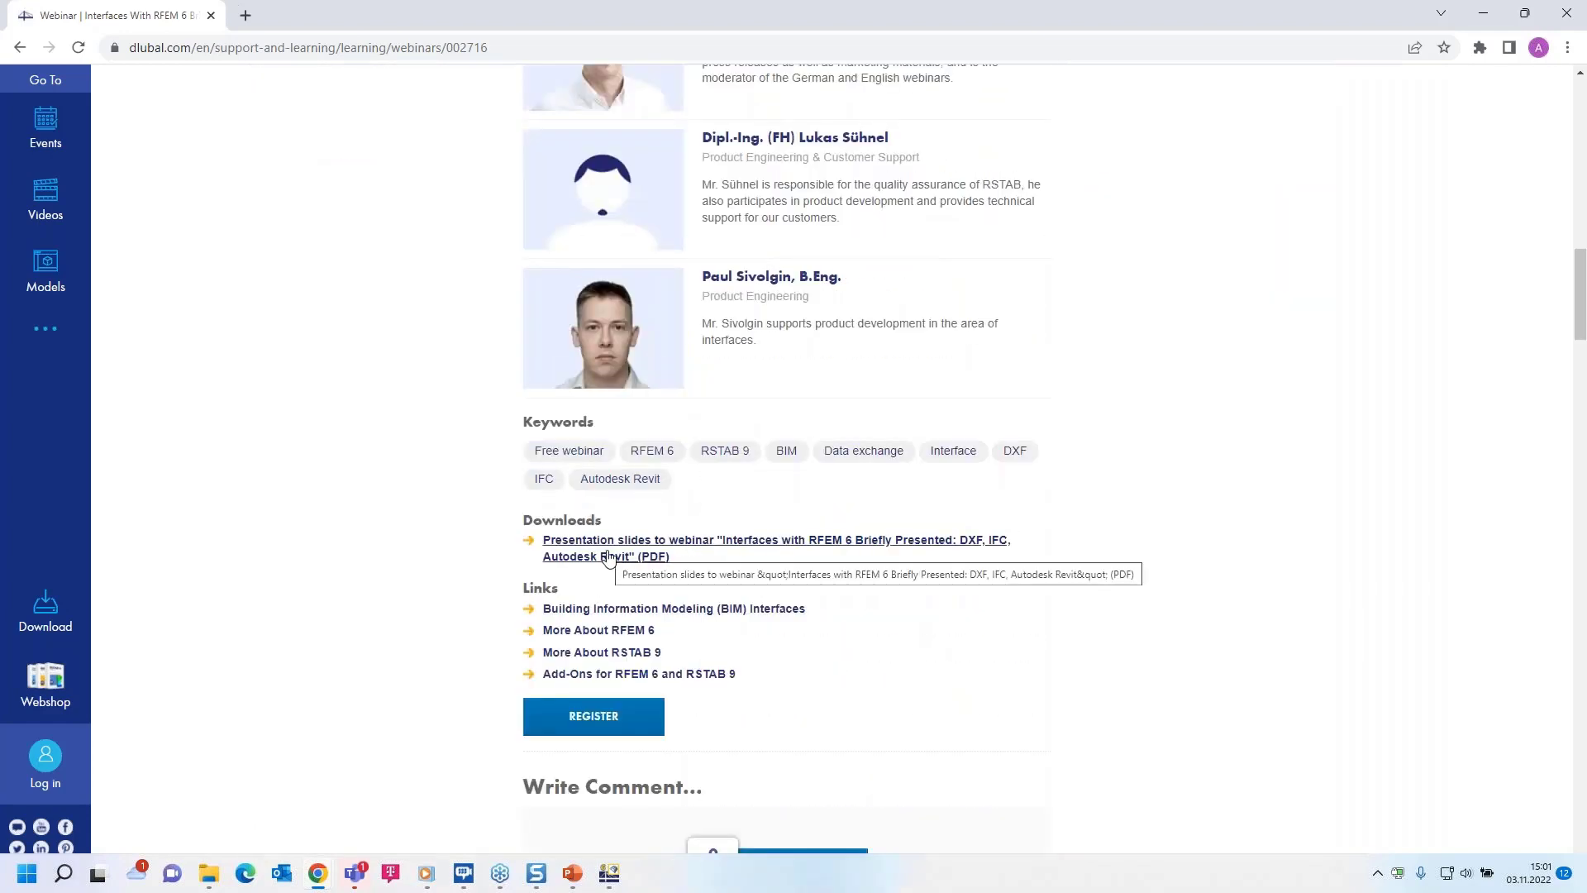
pyautogui.scroll(-11, 671, 513)
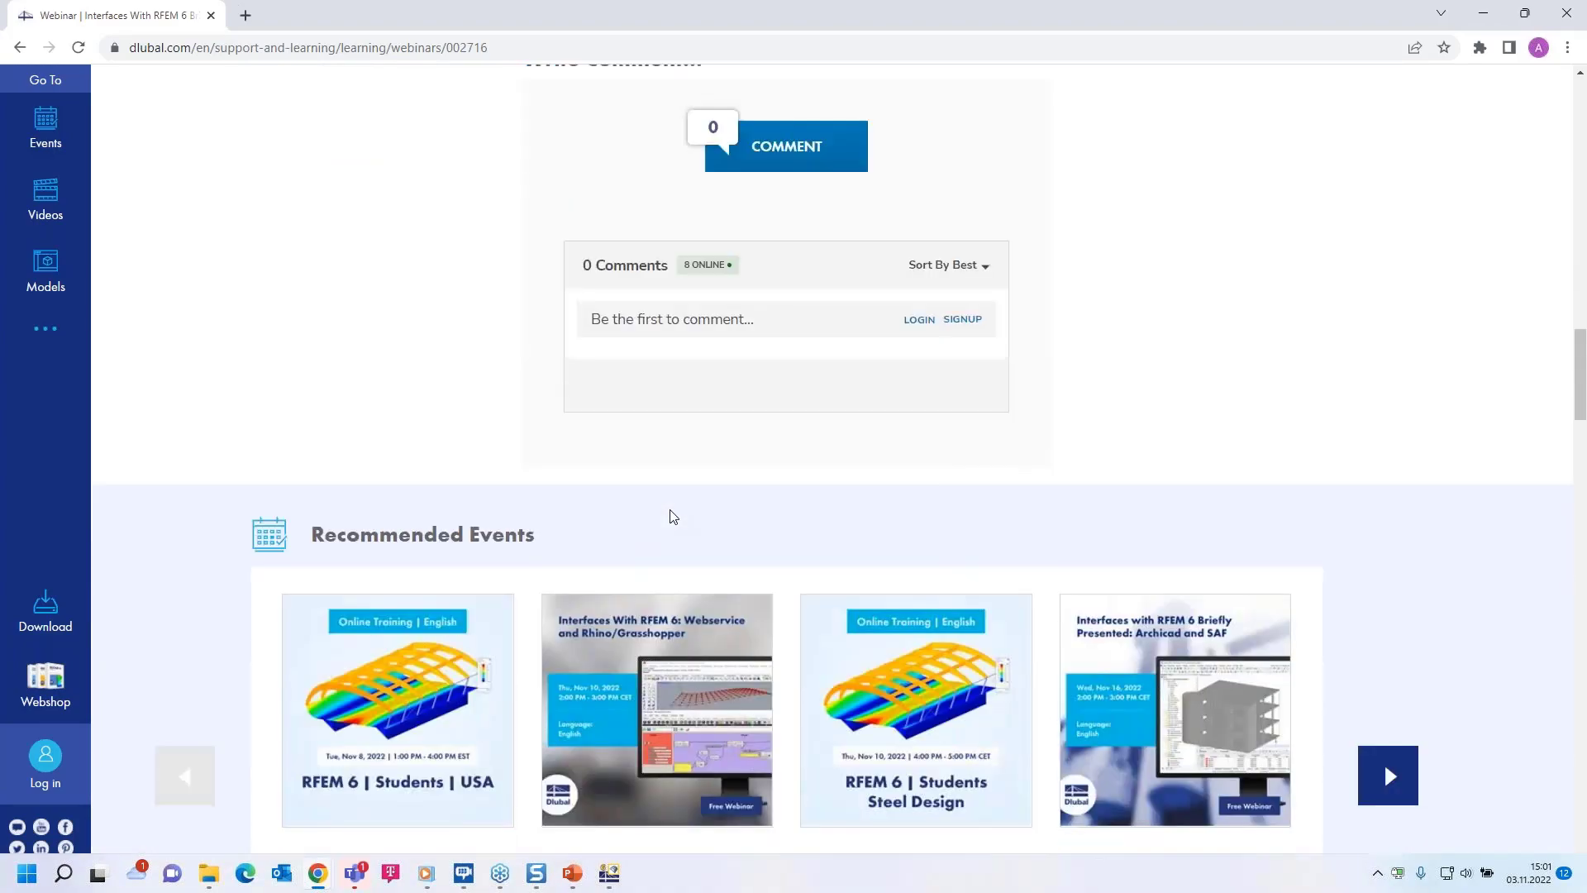
pyautogui.scroll(-12, 529, 489)
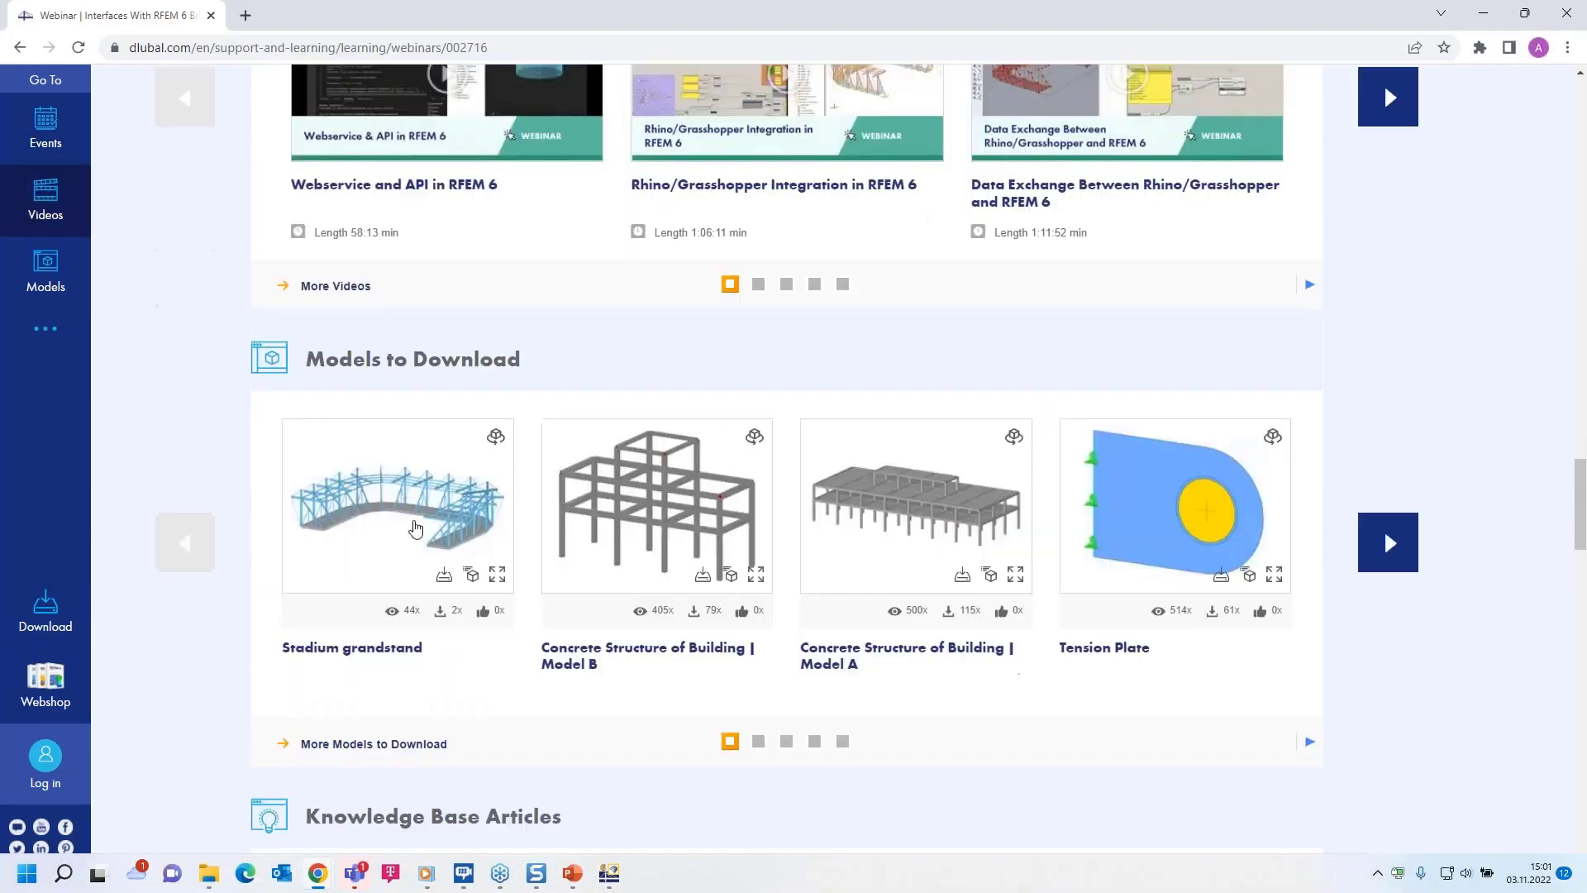
# Open the Free Full Trial Version page and view the RFEM 6 and RSTAB 9 trial downloads
pyautogui.scroll(20, 528, 489)
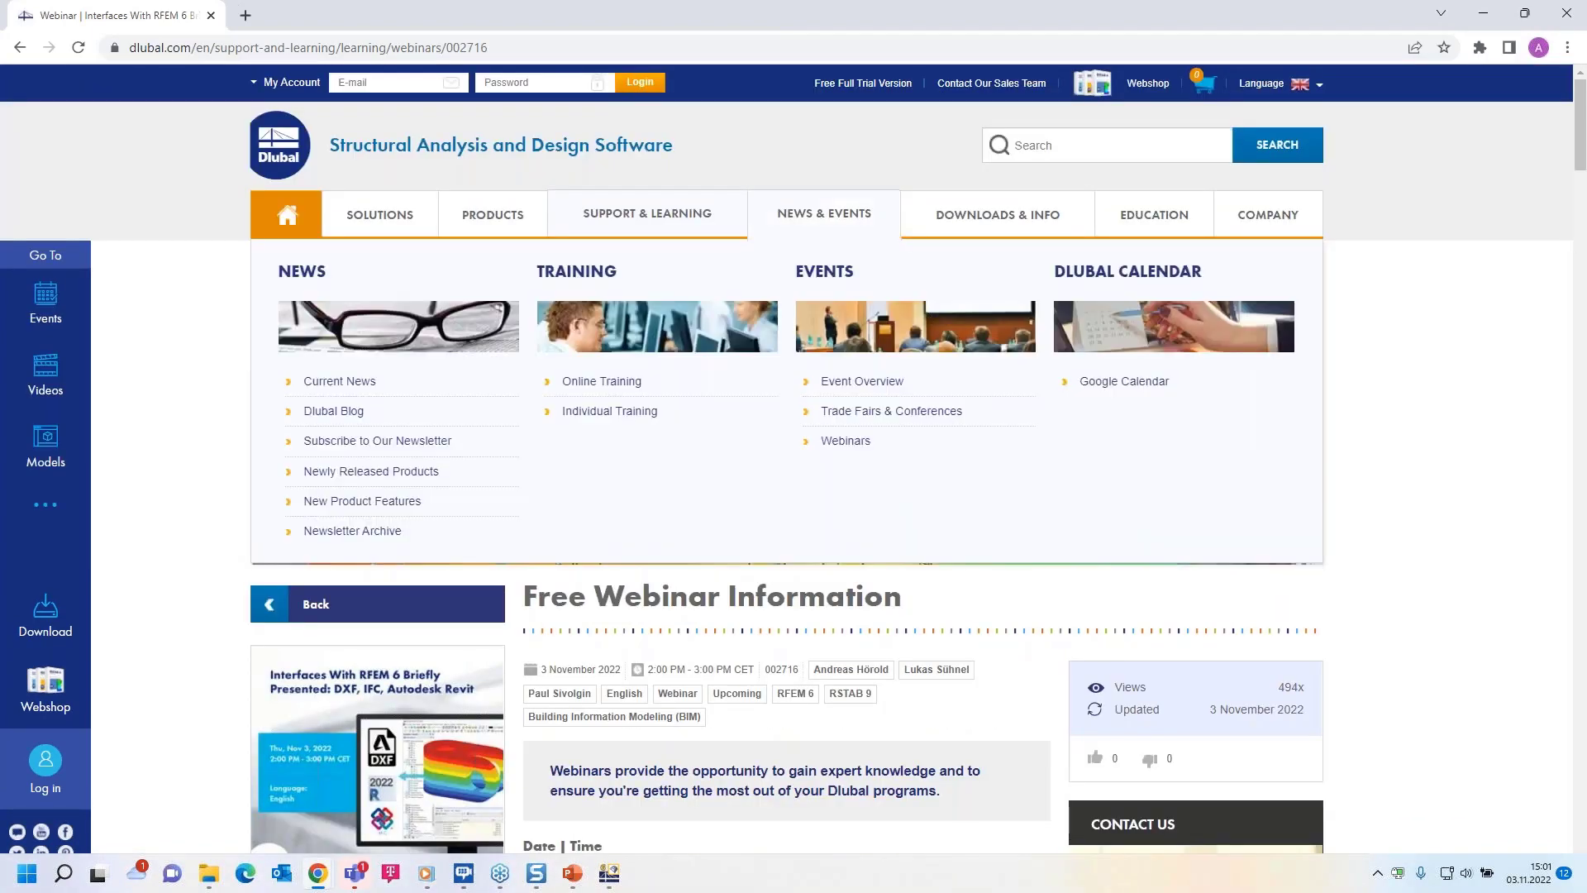
pyautogui.click(852, 87)
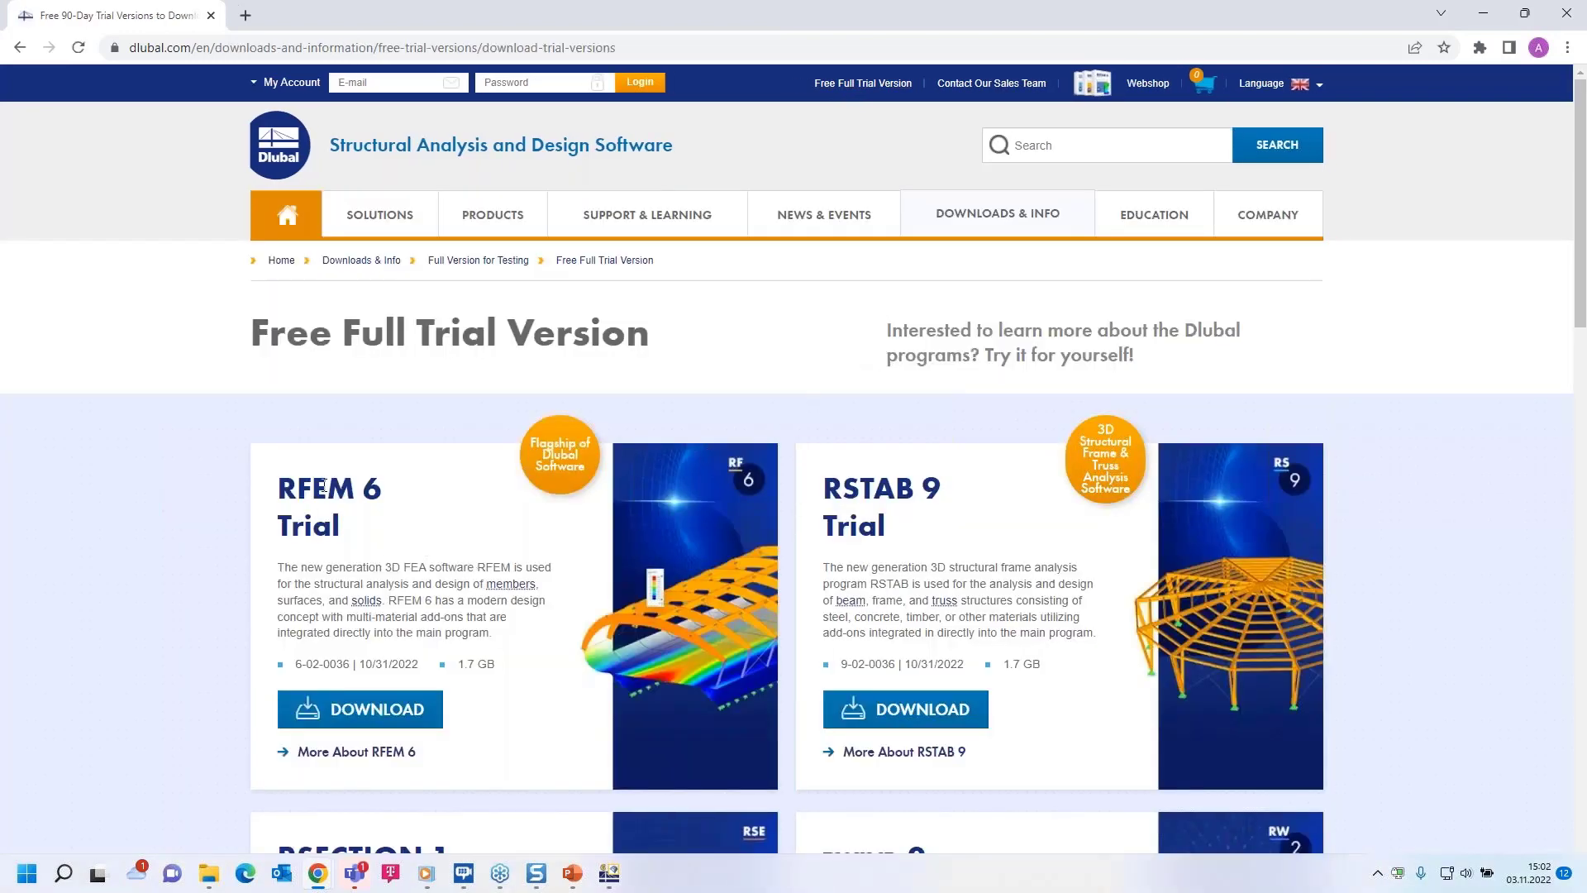
pyautogui.scroll(-3, 460, 558)
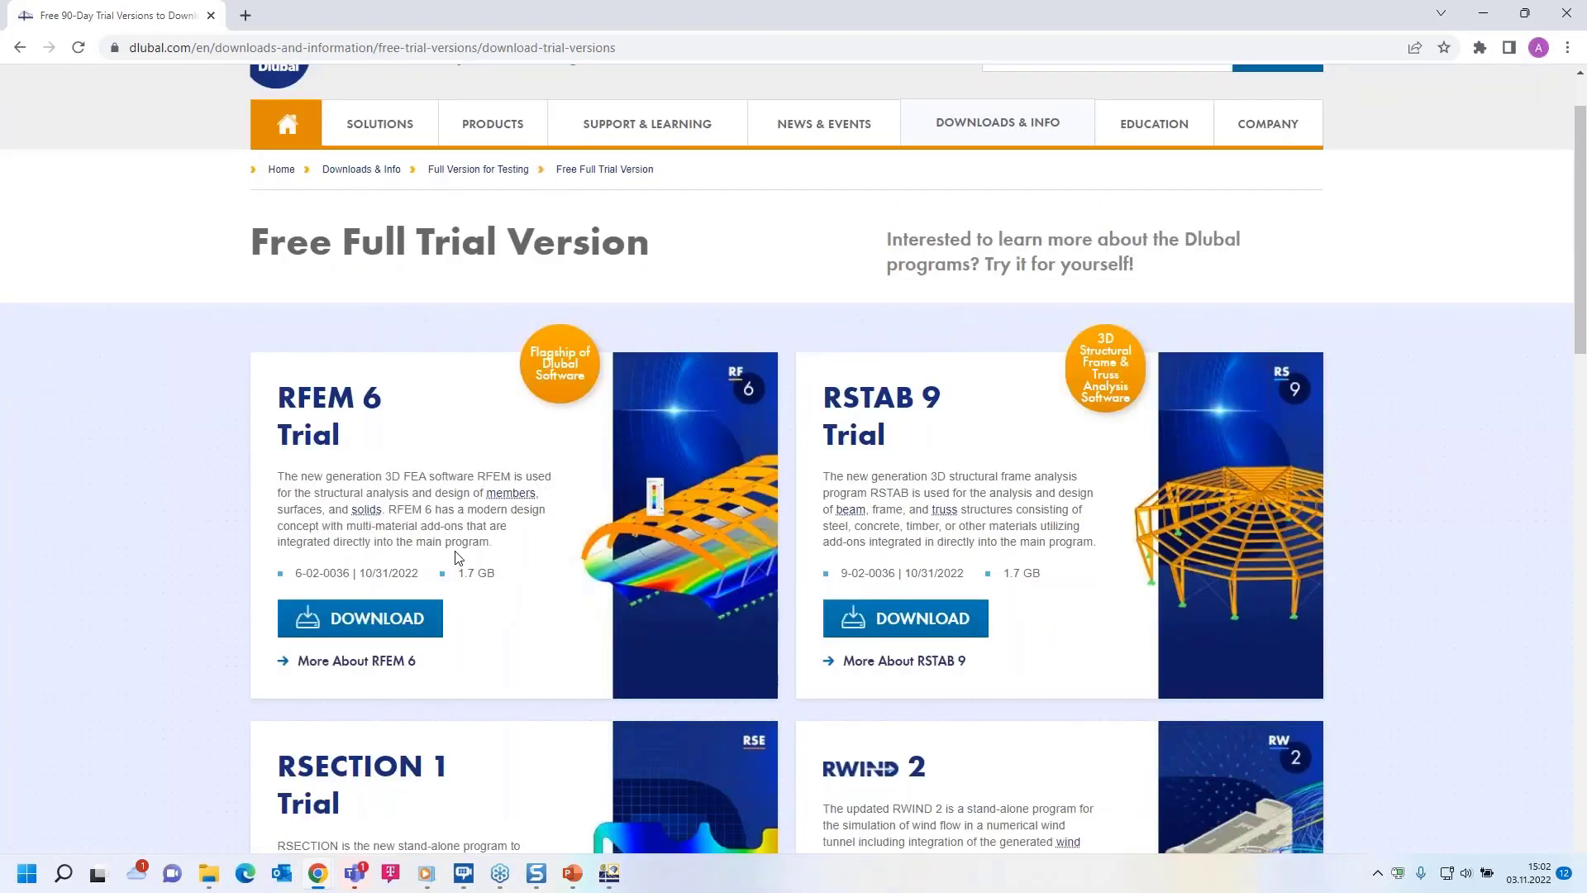